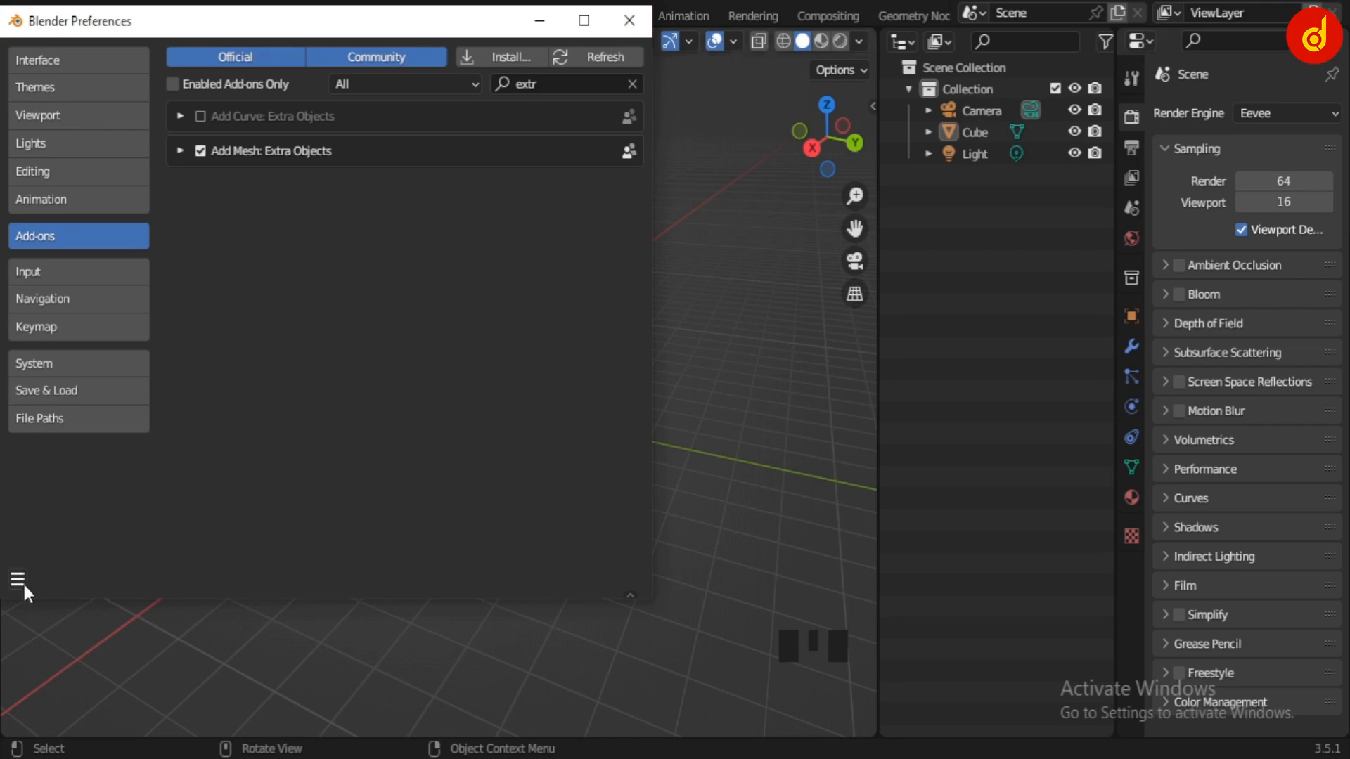
# Save the current preferences, with the extra mesh objects add-on enabled, and close the preferences window.
pyautogui.click(21, 581)
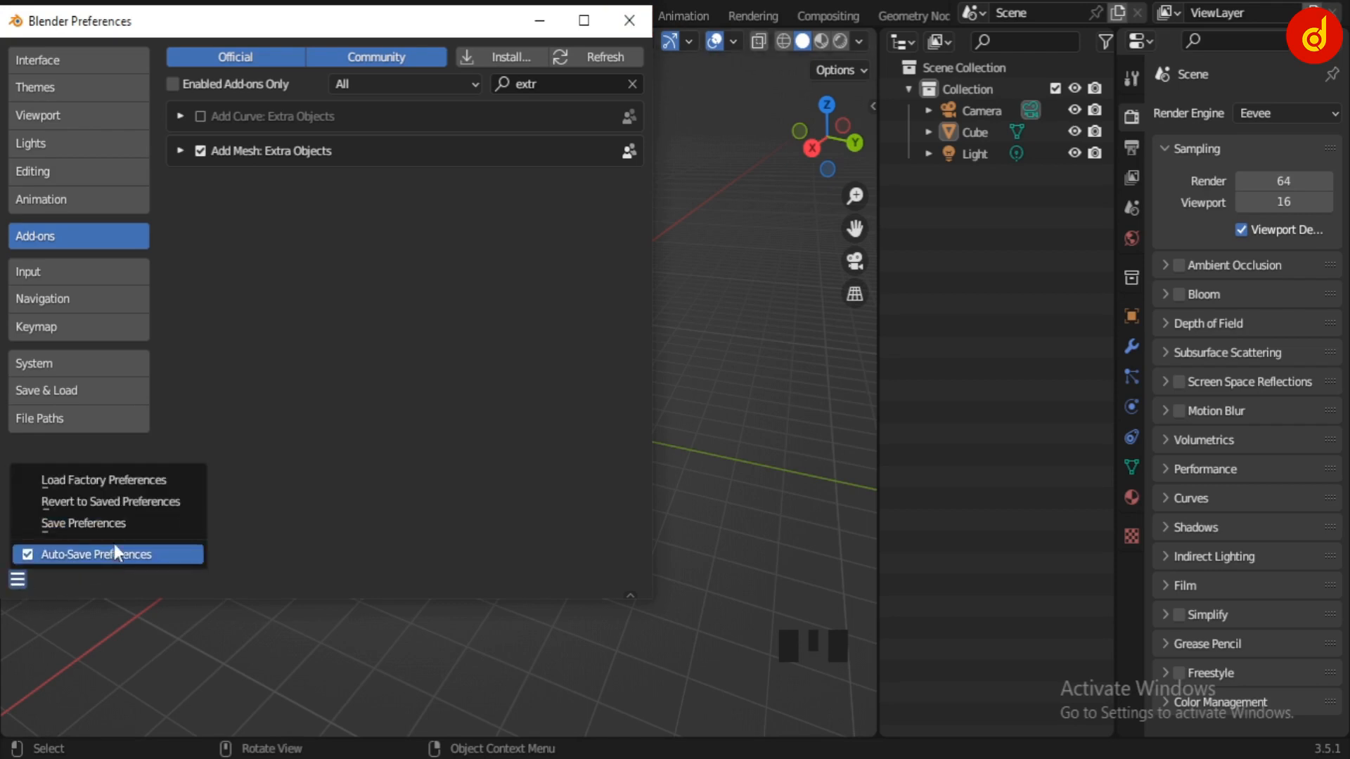
pyautogui.click(118, 526)
pyautogui.click(629, 20)
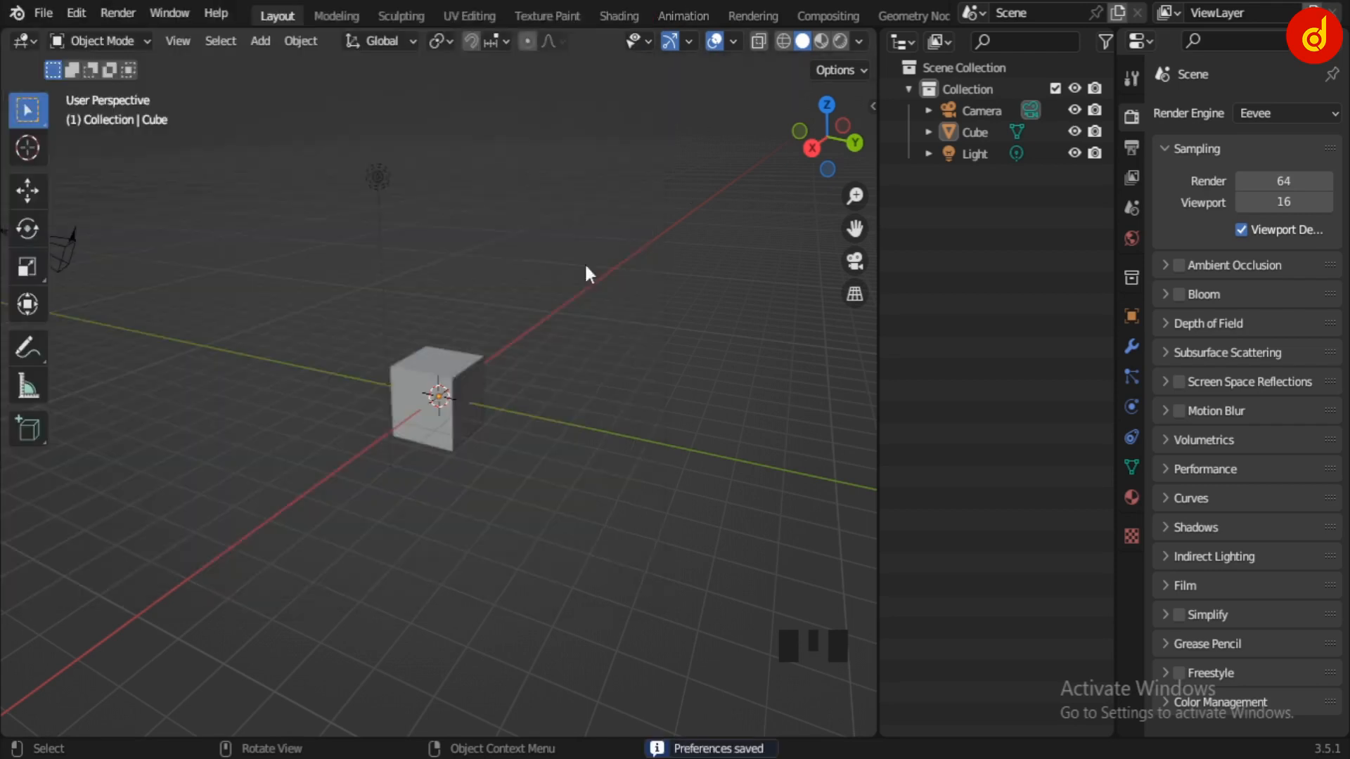
# Delete the default cube and light, and add a Round Cube mesh at the scene origin.
pyautogui.moveTo(338, 281); pyautogui.dragTo(550, 479)
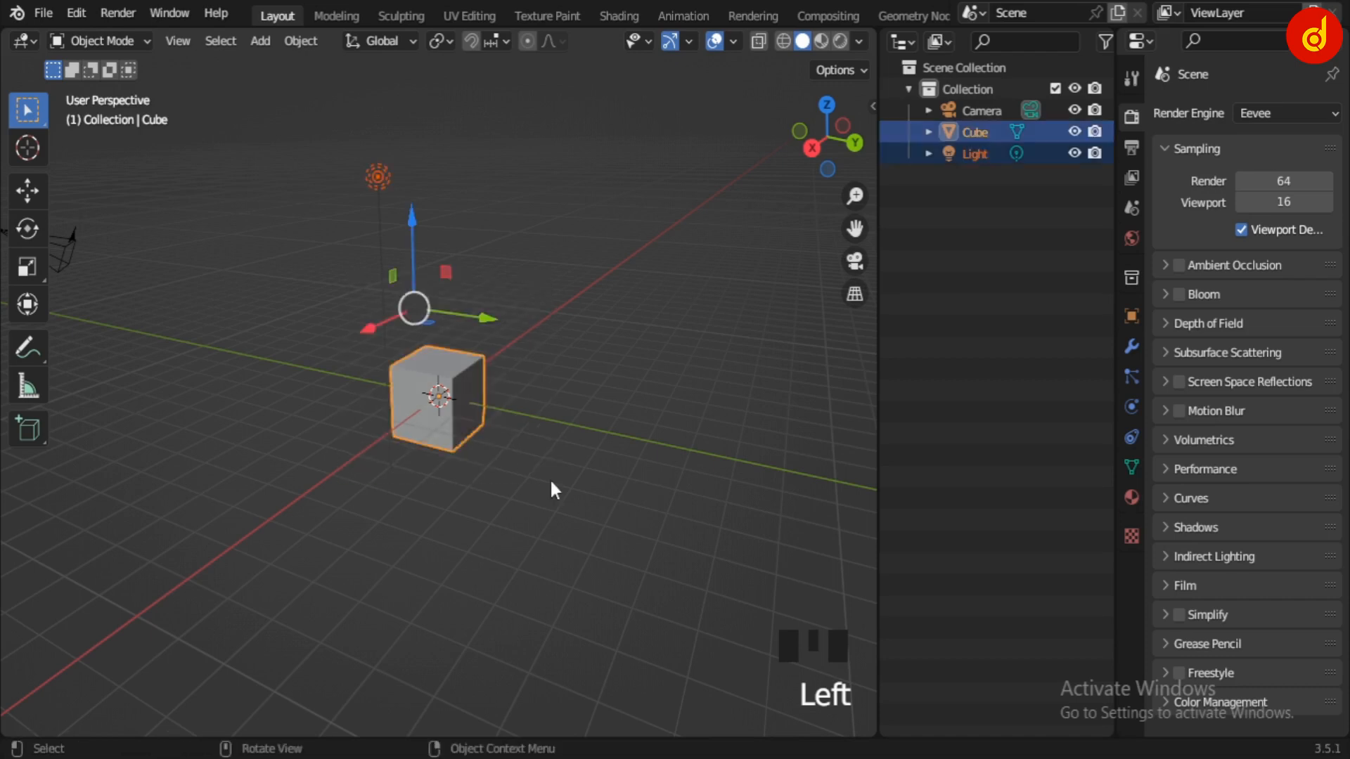
pyautogui.press('Delete')
pyautogui.hotkey('shift', 'a')
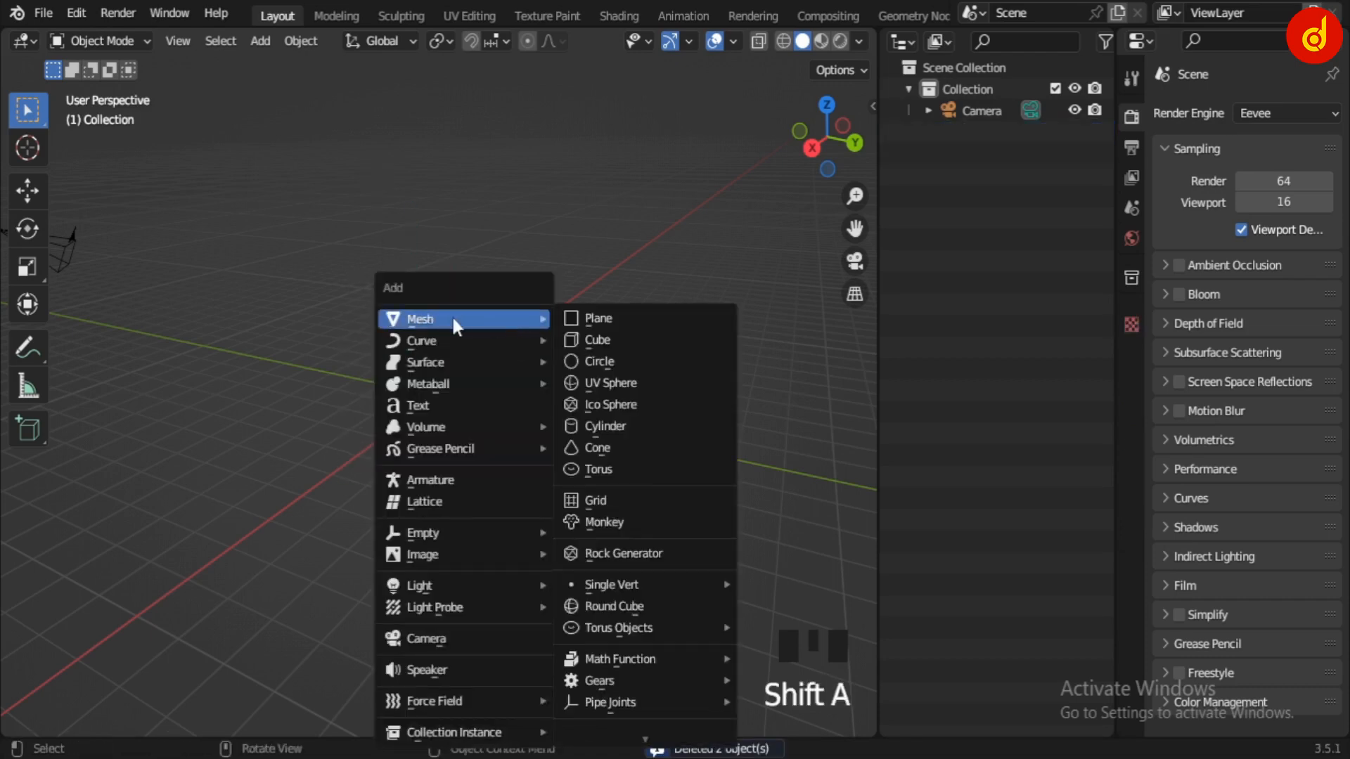
pyautogui.hotkey('shift', 'a')
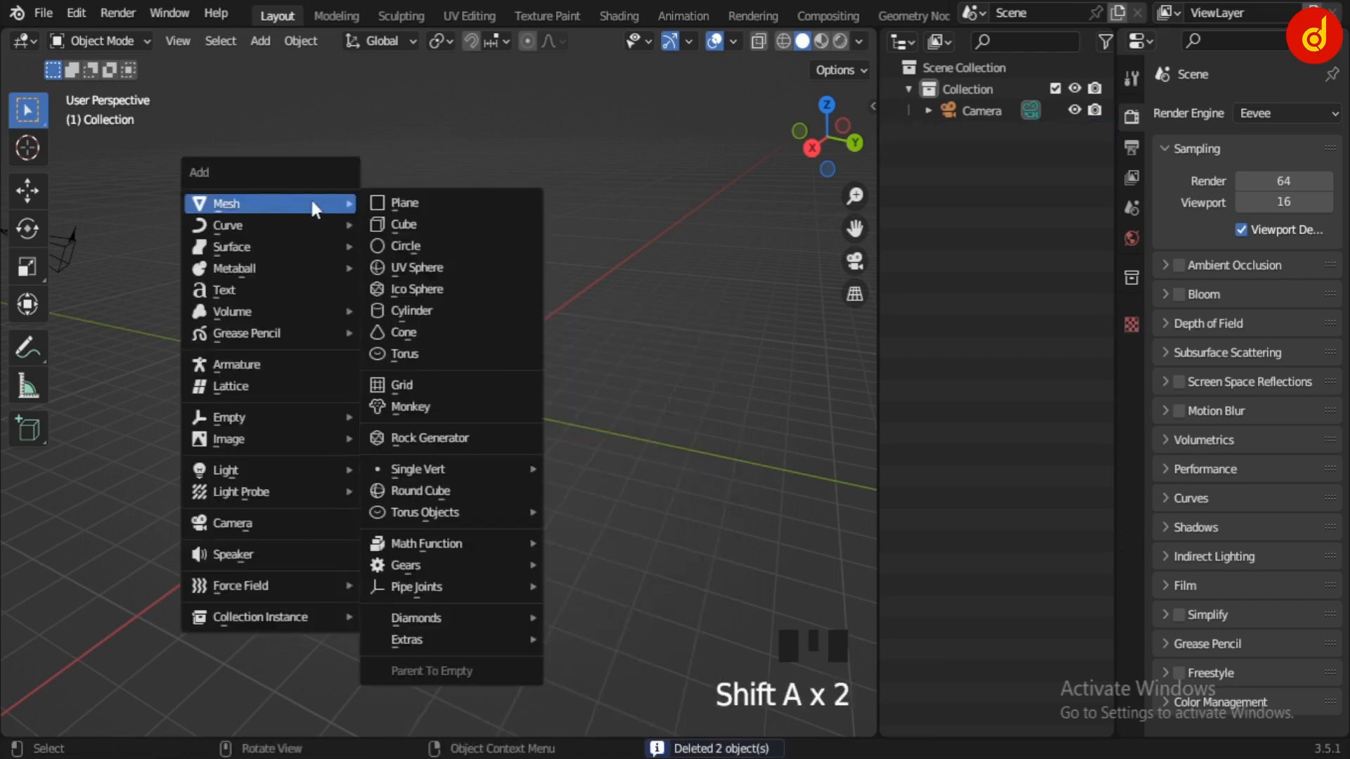
pyautogui.click(474, 490)
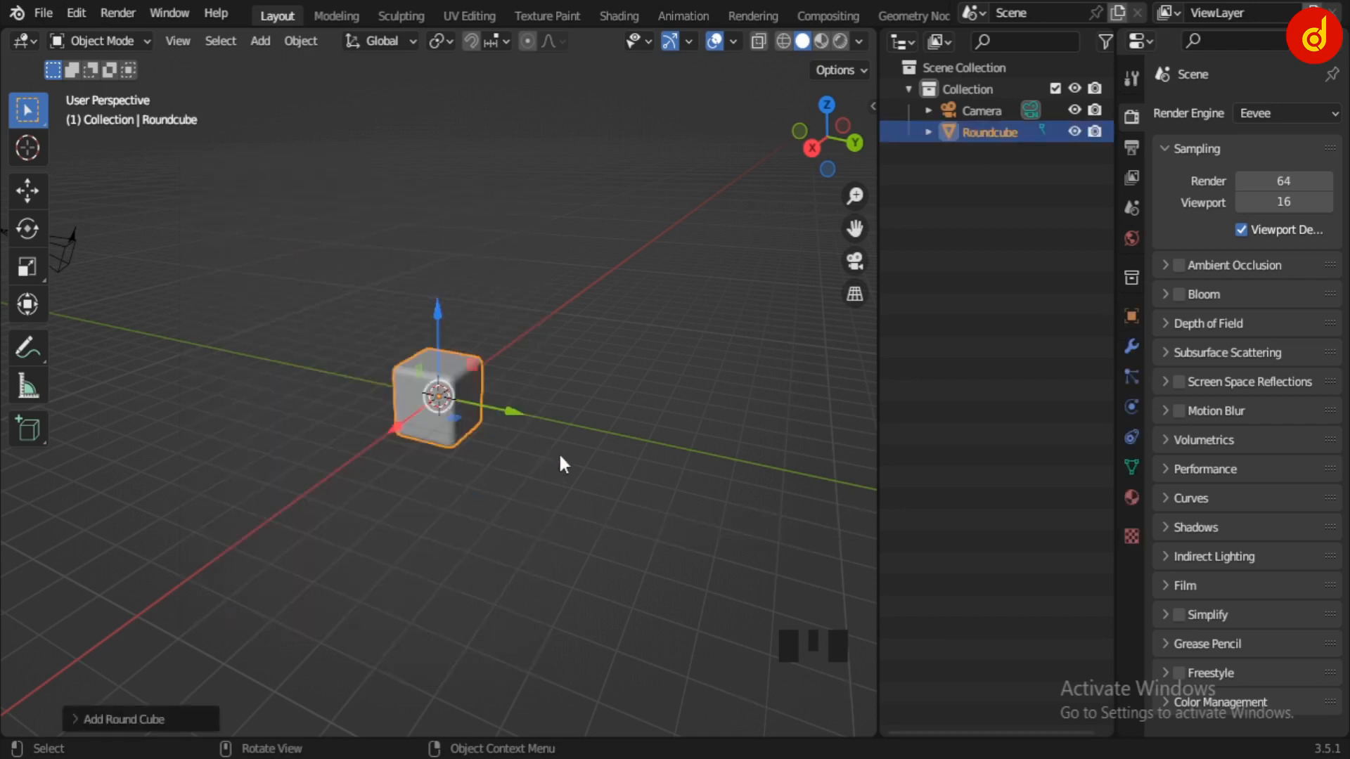
# Apply the Quadsphere preset to the newly added round cube.
pyautogui.scroll(7, 558, 453)
pyautogui.keyDown('shift'); pyautogui.moveTo(558, 461); pyautogui.dragTo(685, 484, button='middle'); pyautogui.keyUp('shift')
pyautogui.scroll(-1, 703, 465)
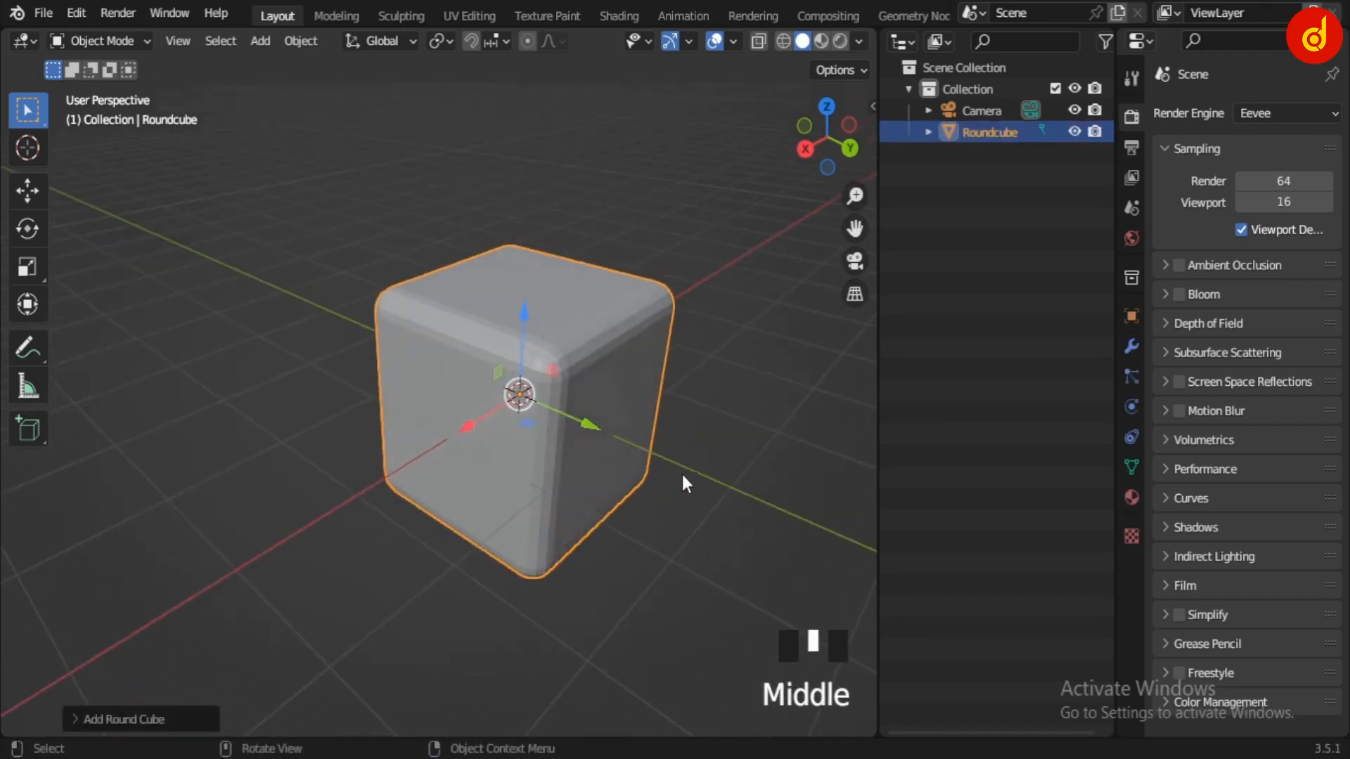
pyautogui.click(156, 716)
pyautogui.click(167, 175)
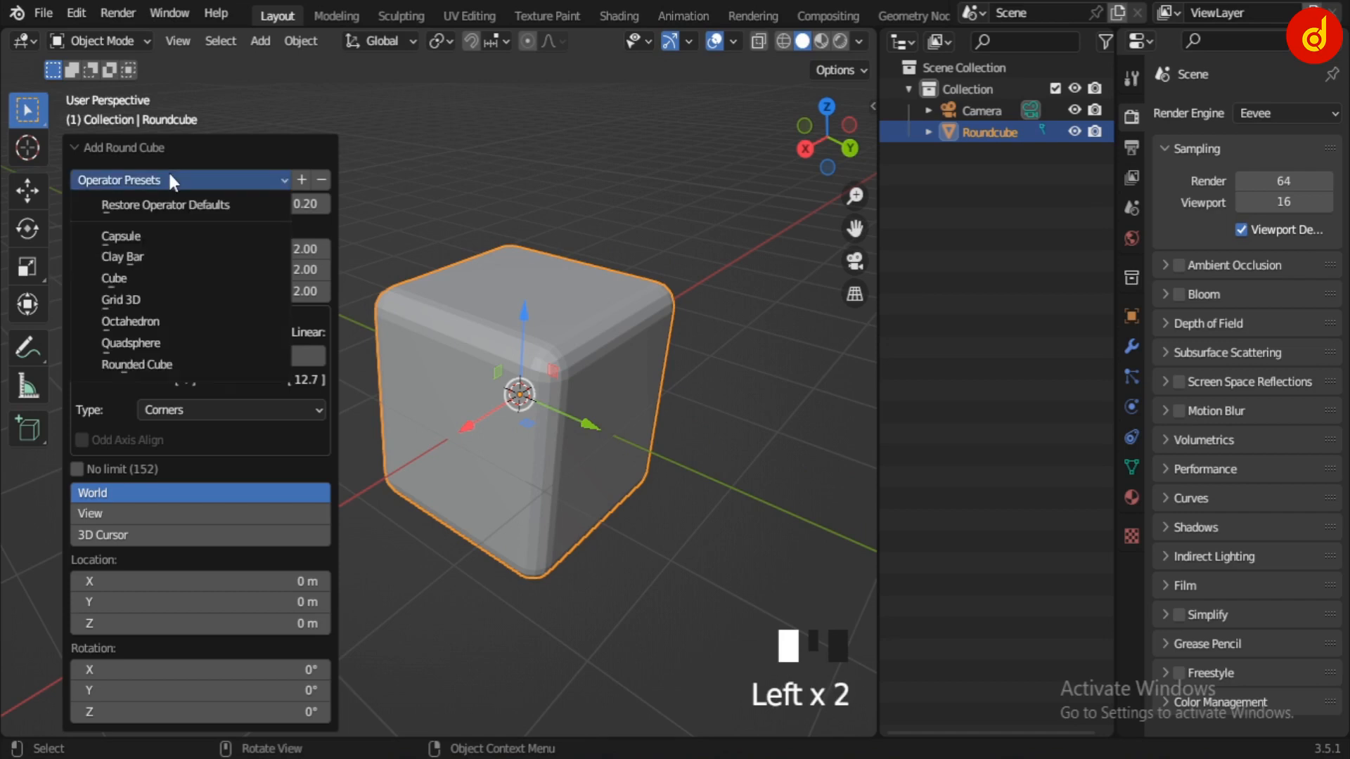
pyautogui.click(166, 344)
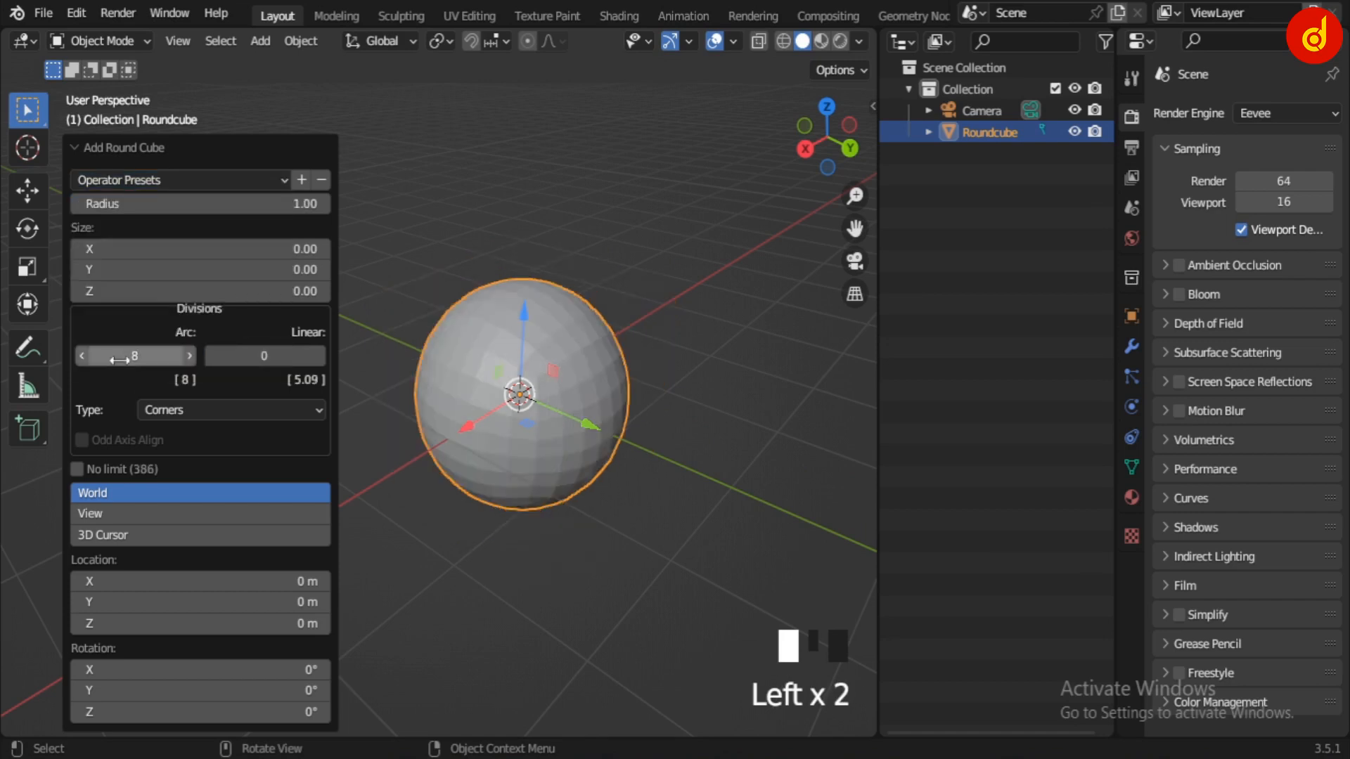
# Reduce the quadsphere's arc divisions to 6.
pyautogui.scroll(3, 541, 391)
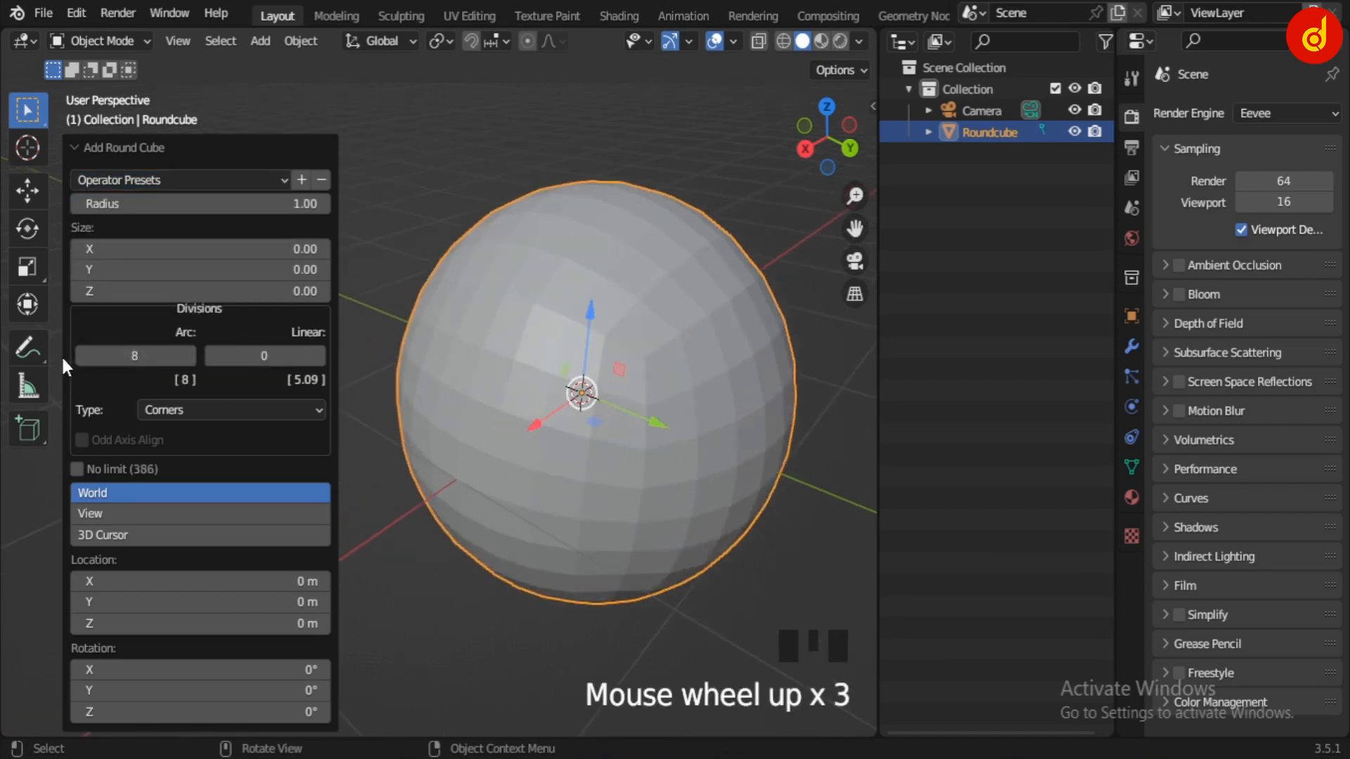
pyautogui.click(80, 354)
pyautogui.click(80, 354)
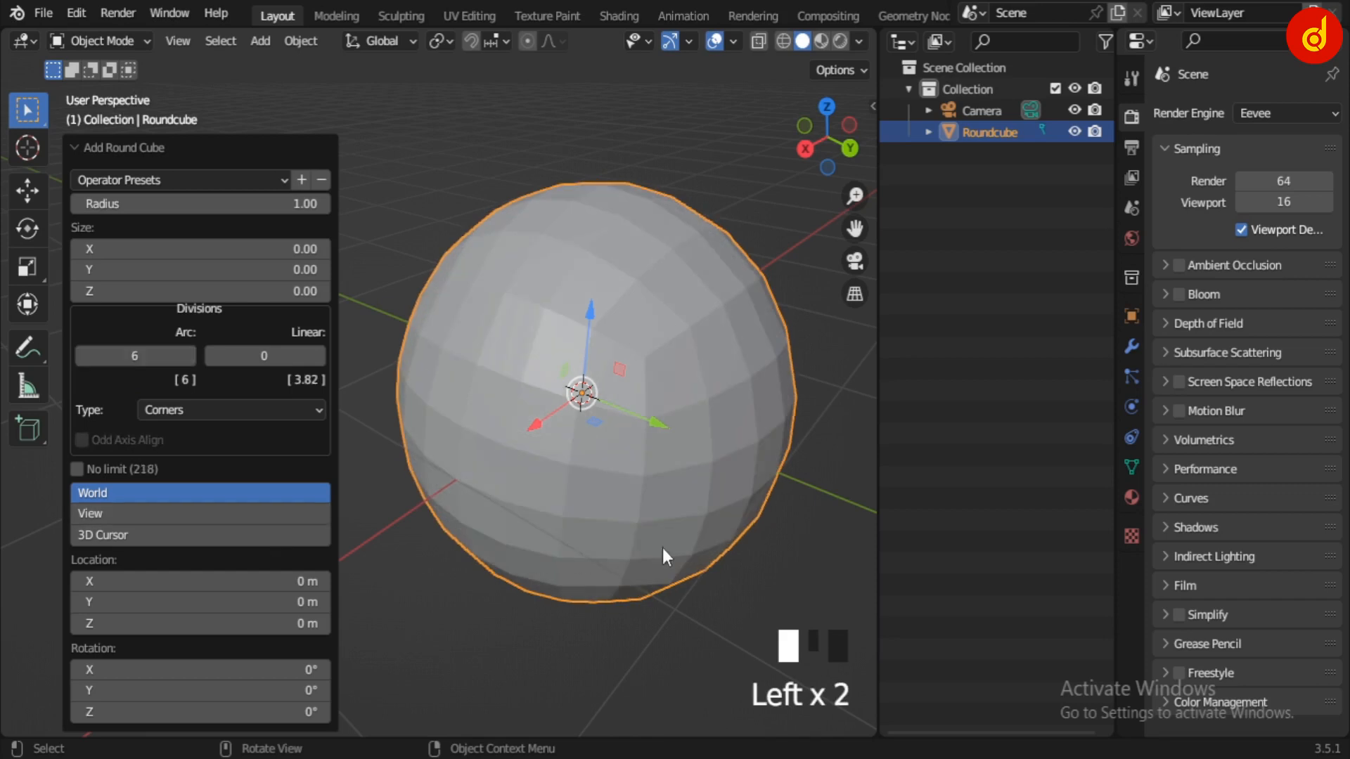
pyautogui.click(707, 622)
pyautogui.click(623, 436)
# View the quadsphere from the top and enter Edit Mode with face selection.
pyautogui.press('KP_7')
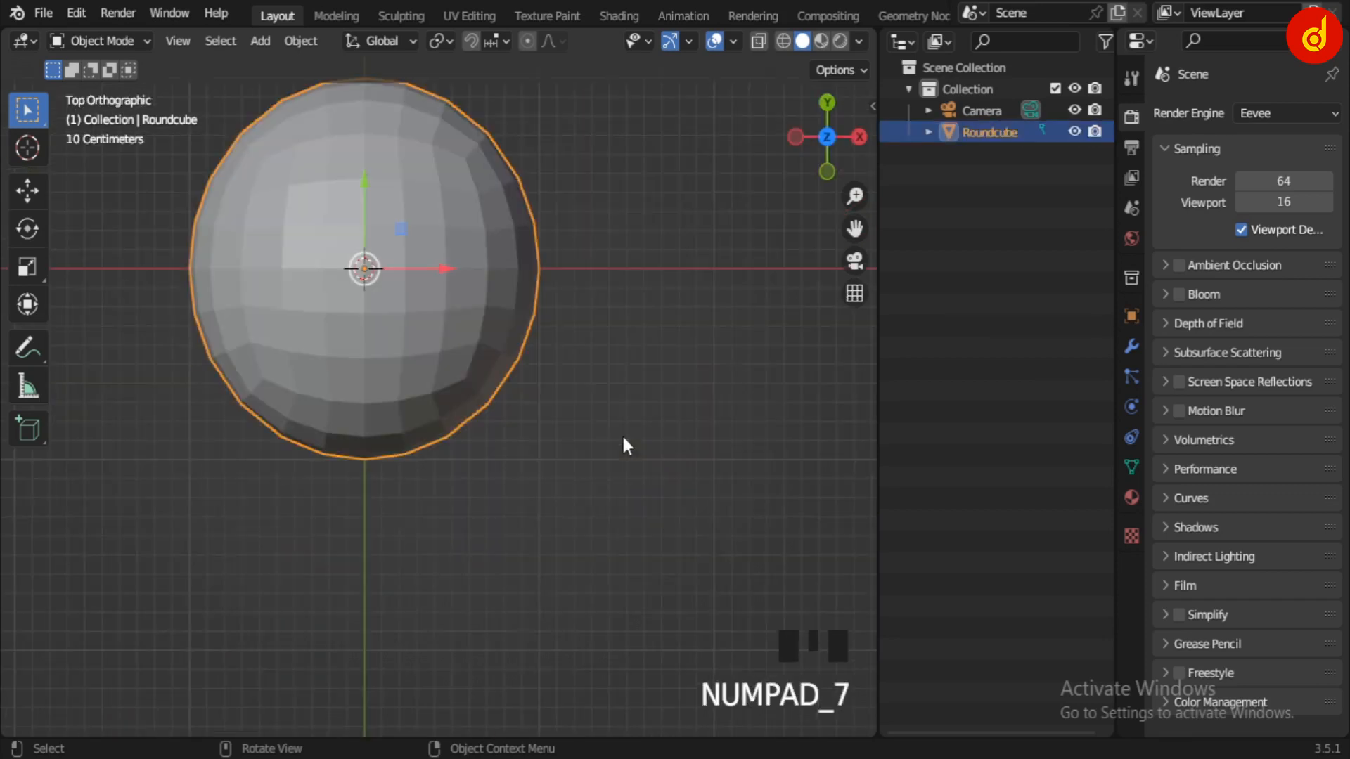
pyautogui.keyDown('shift'); pyautogui.moveTo(622, 433); pyautogui.dragTo(575, 484, button='middle'); pyautogui.keyUp('shift')
pyautogui.scroll(3, 602, 502)
pyautogui.scroll(-1, 628, 485)
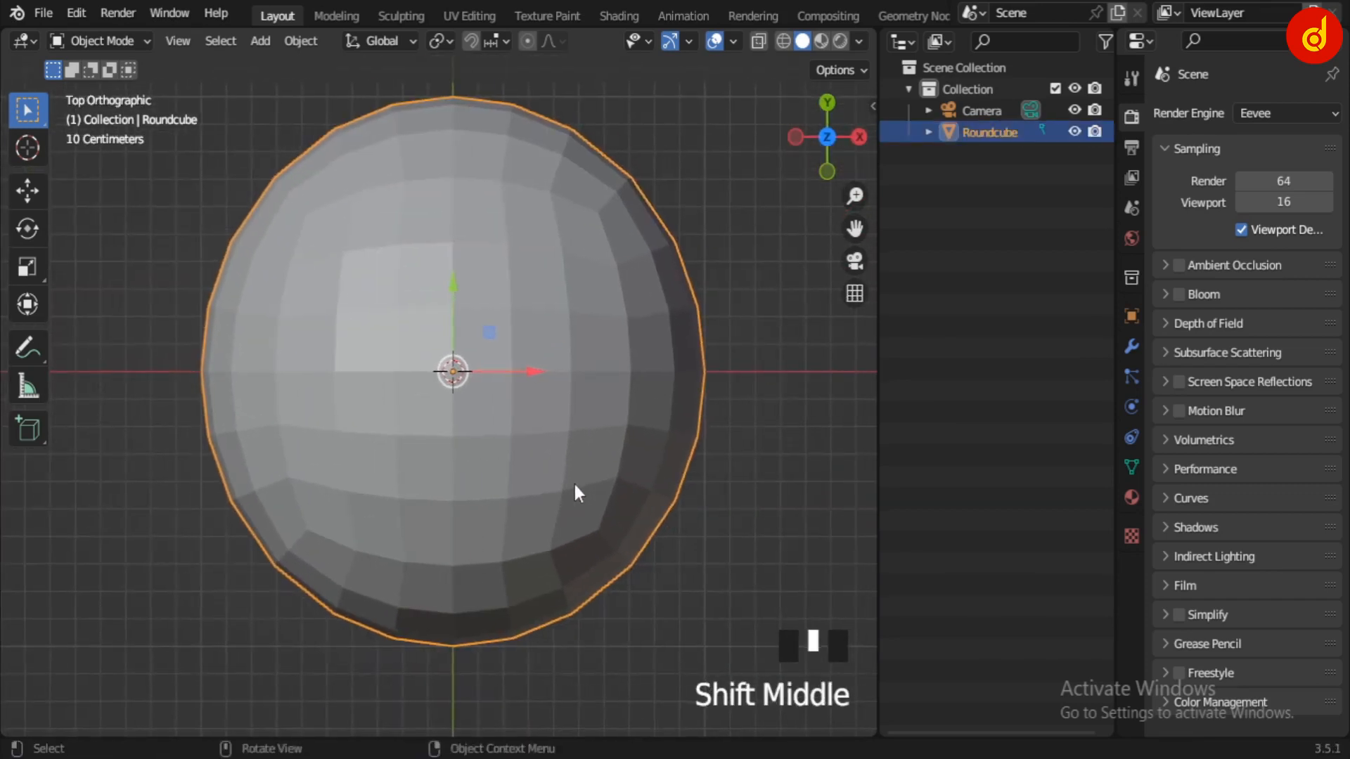
pyautogui.press('Tab')
pyautogui.press('3')
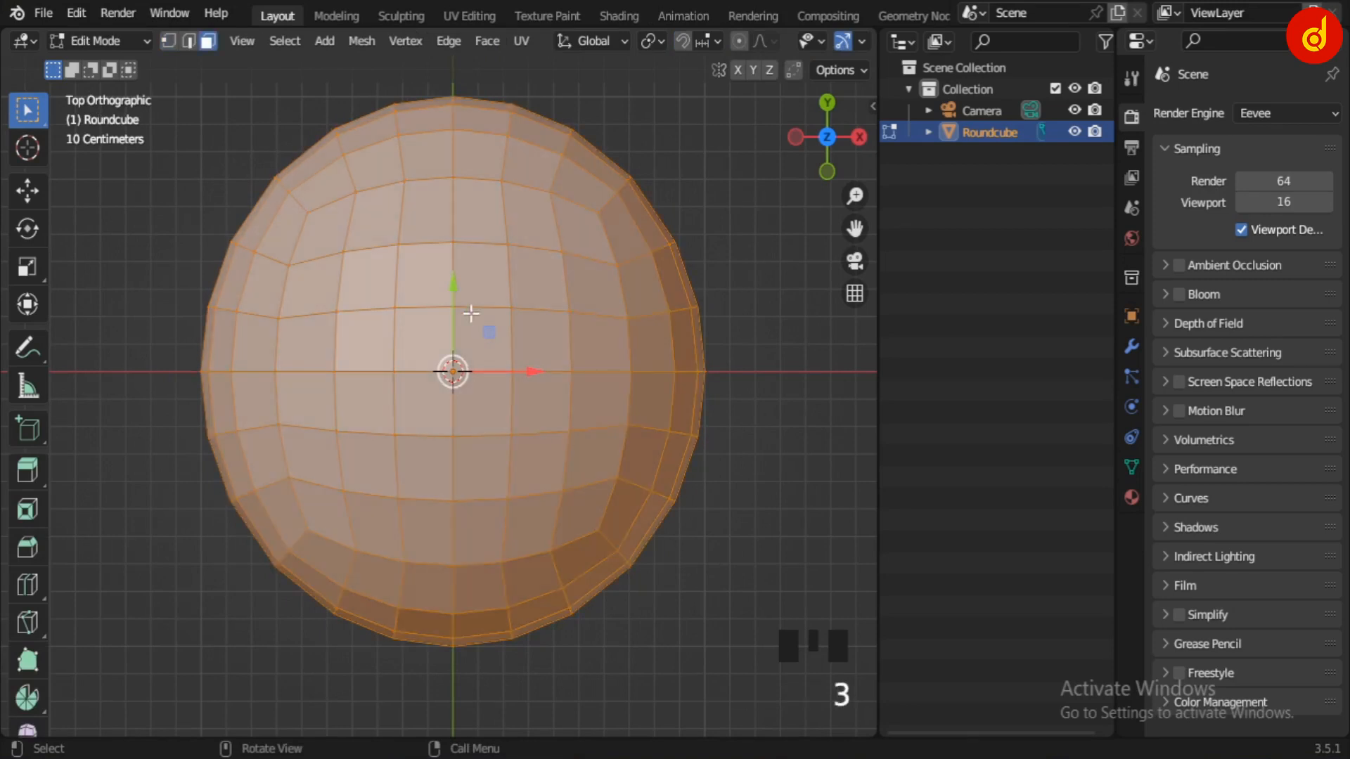
# Select the six-by-six patch of faces on top of the sphere, invert the selection and delete all the other faces.
pyautogui.hotkey('alt', 'a')
pyautogui.moveTo(323, 234); pyautogui.dragTo(384, 327)
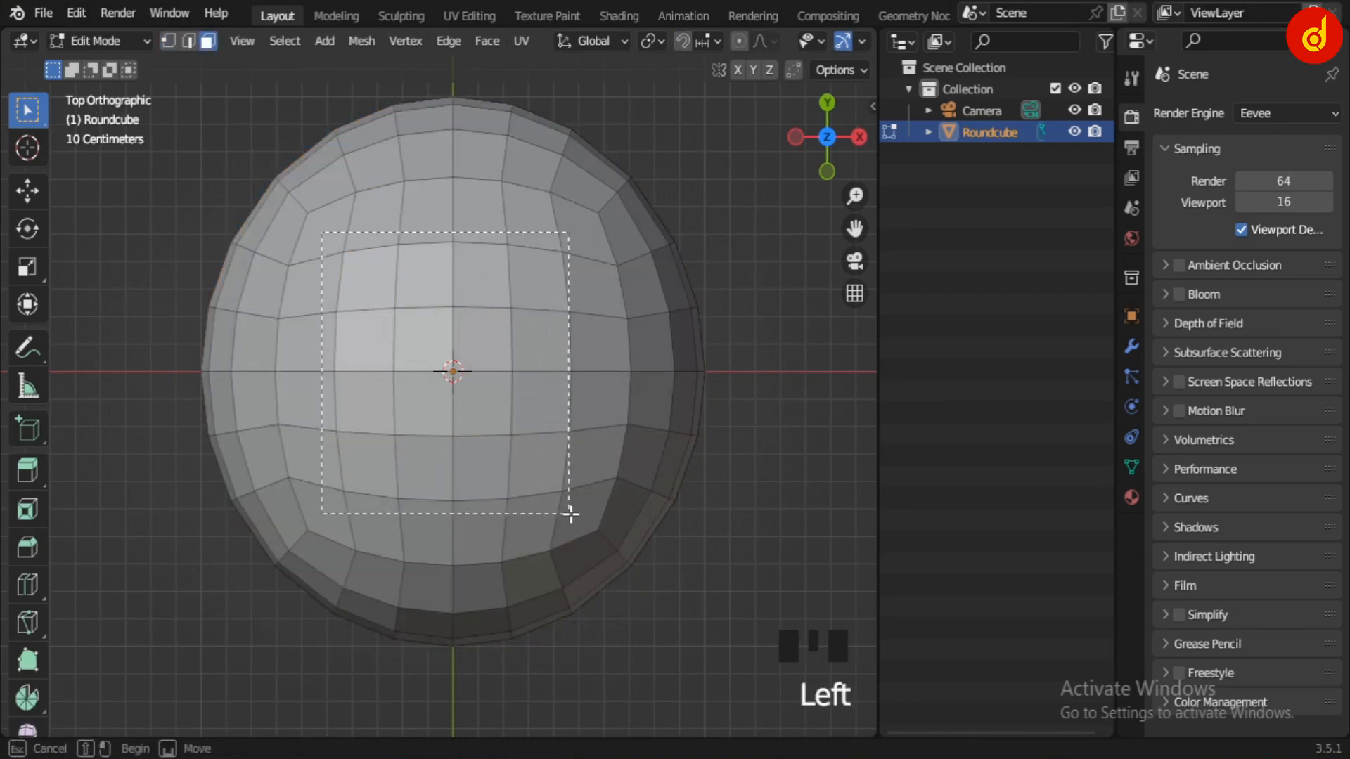
pyautogui.moveTo(584, 514); pyautogui.dragTo(585, 514)
pyautogui.scroll(-3, 636, 570)
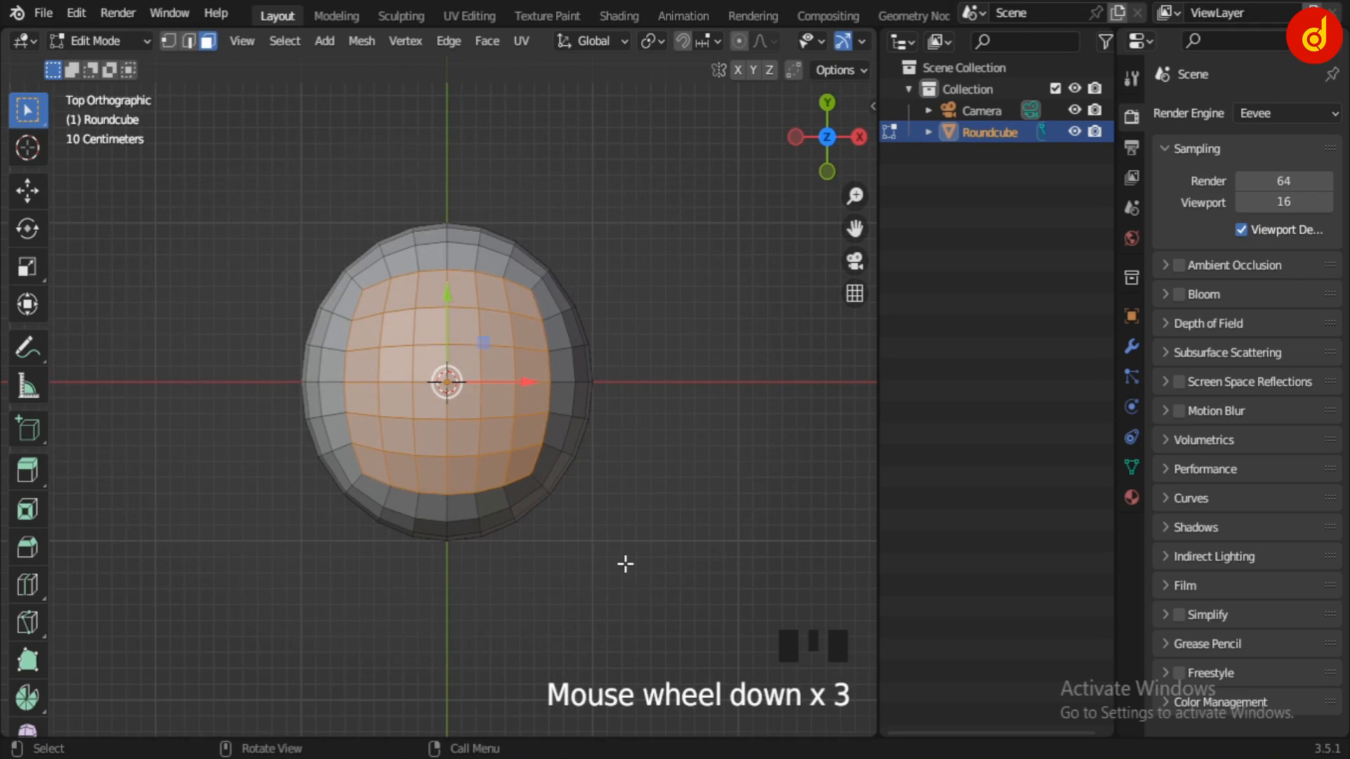
pyautogui.press('KP_Decimal')
pyautogui.scroll(-5, 619, 563)
pyautogui.moveTo(611, 563); pyautogui.dragTo(636, 506, button='middle')
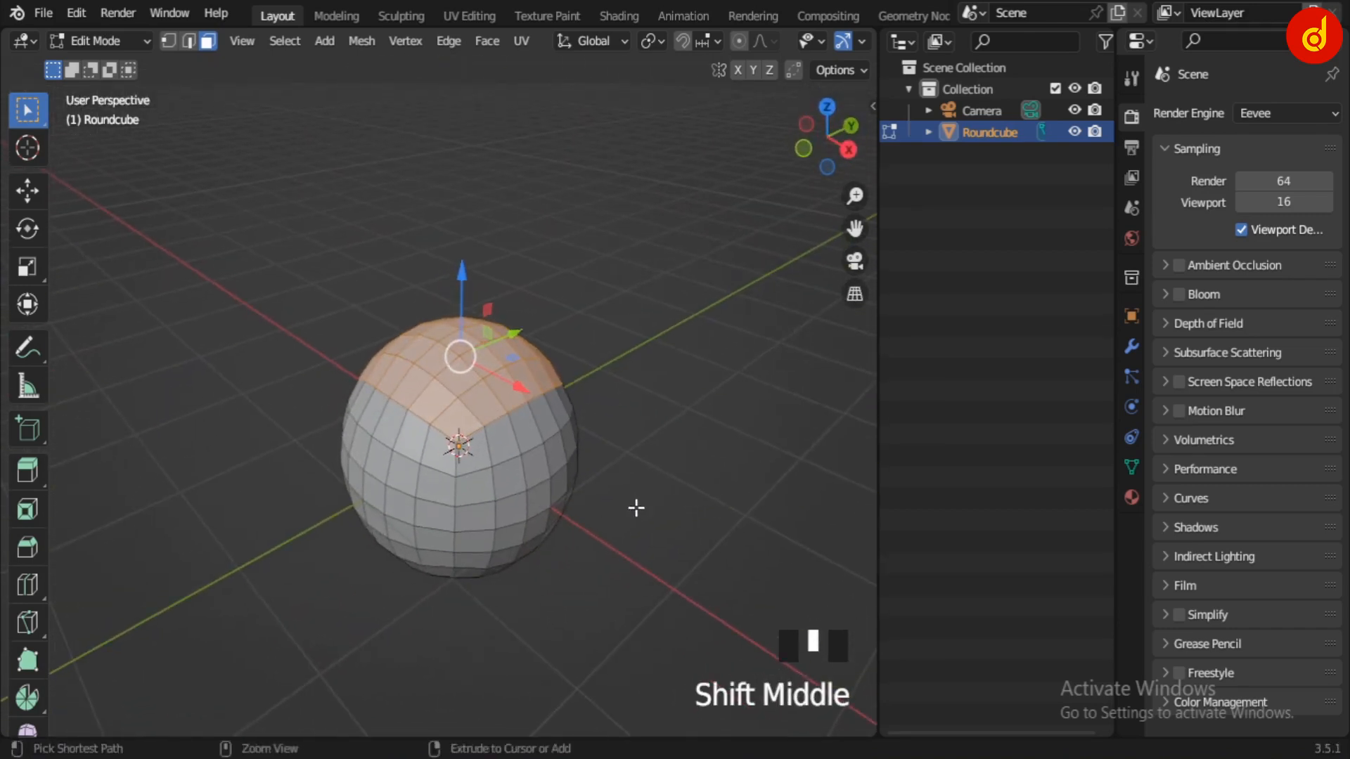
pyautogui.hotkey('ctrl', 'i')
pyautogui.press('x')
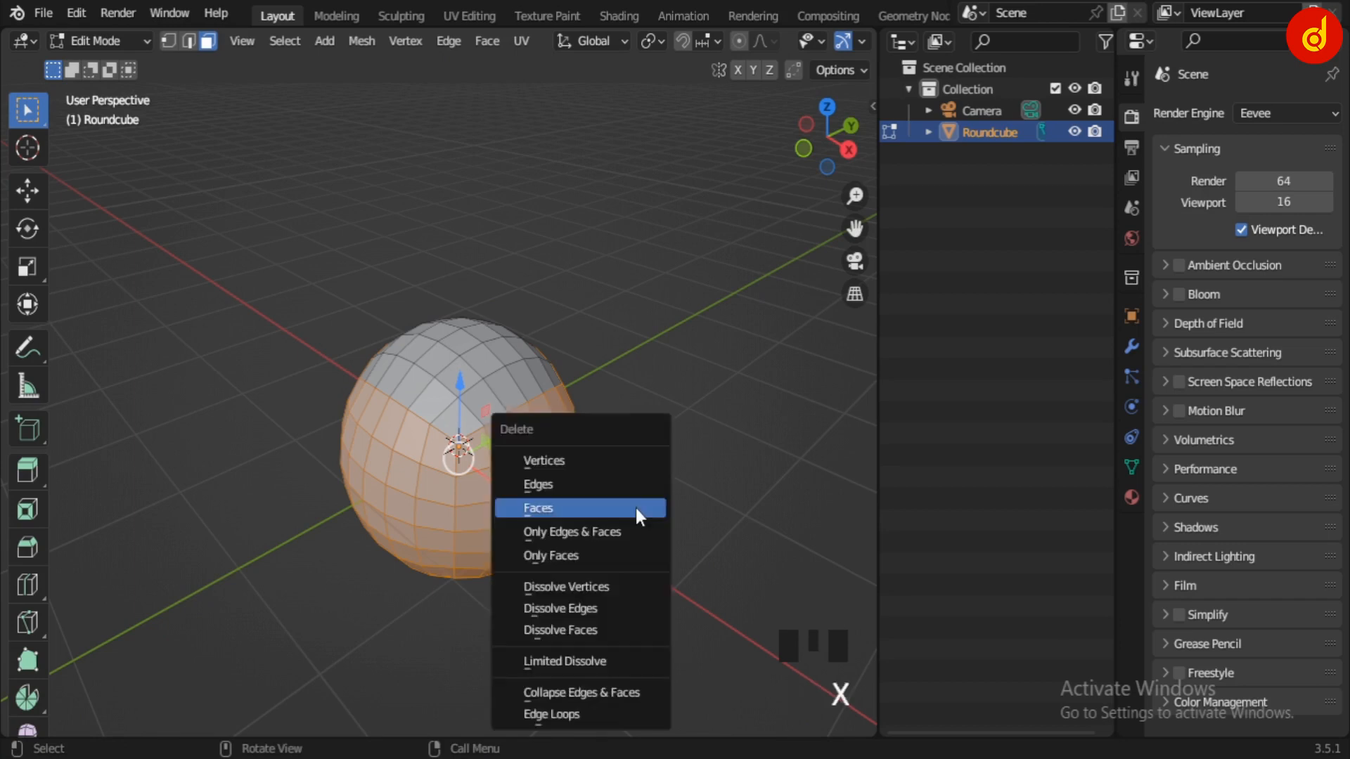
pyautogui.click(636, 508)
# Switch to vertex selection and select the front-edge vertex just beside the centre line on the positive X side, in top view.
pyautogui.scroll(4, 547, 502)
pyautogui.moveTo(547, 502); pyautogui.dragTo(545, 530, button='middle')
pyautogui.scroll(1, 552, 531)
pyautogui.scroll(2, 552, 529)
pyautogui.press('1')
pyautogui.scroll(1, 555, 558)
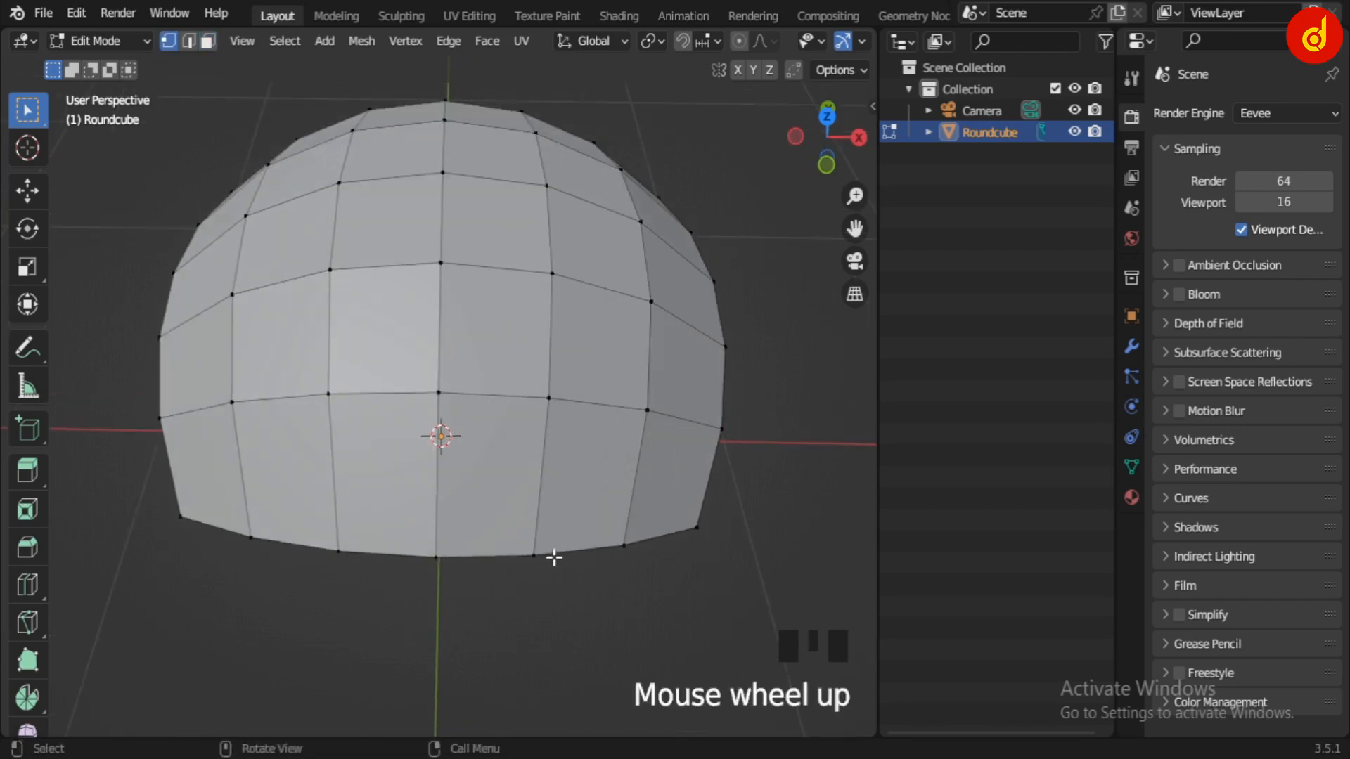
pyautogui.keyDown('shift'); pyautogui.moveTo(613, 579); pyautogui.dragTo(576, 542, button='middle'); pyautogui.keyUp('shift')
pyautogui.click(538, 500)
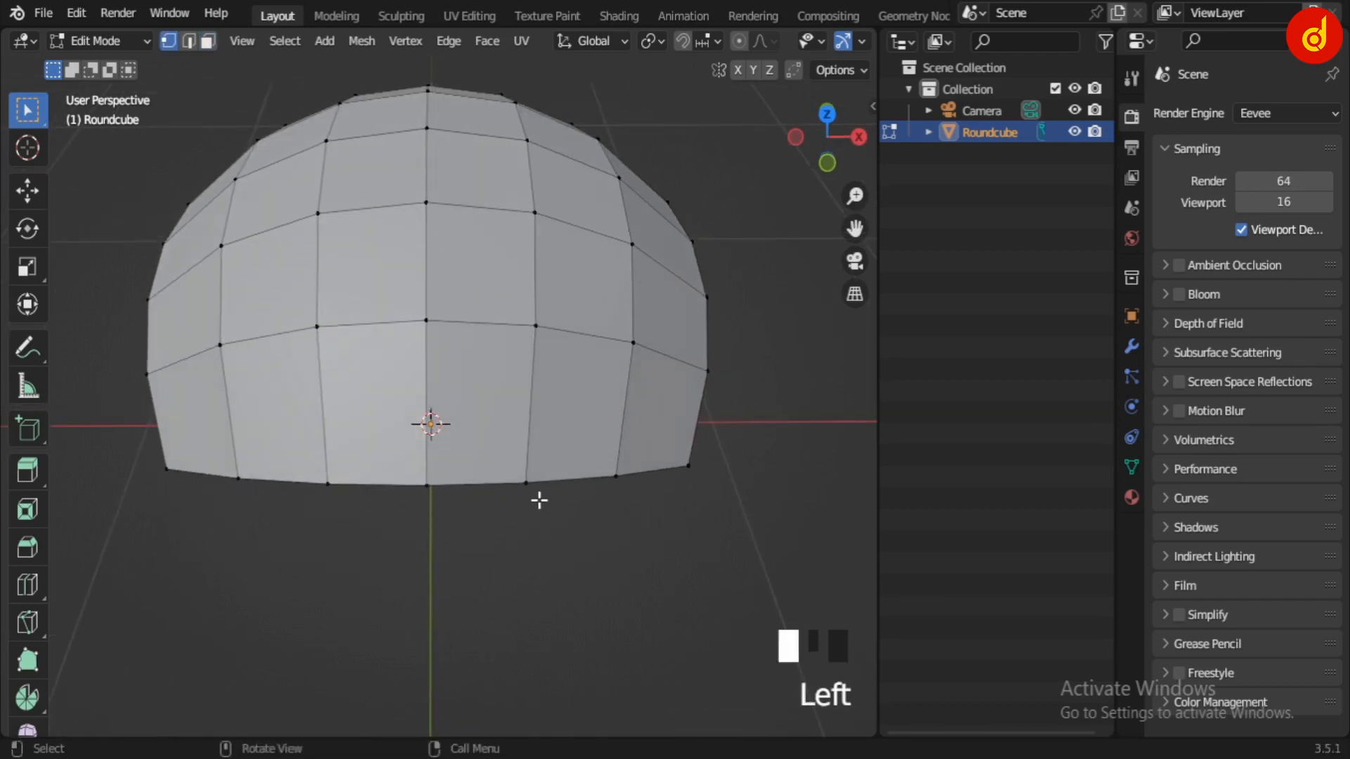
pyautogui.press('KP_7')
pyautogui.scroll(3, 591, 506)
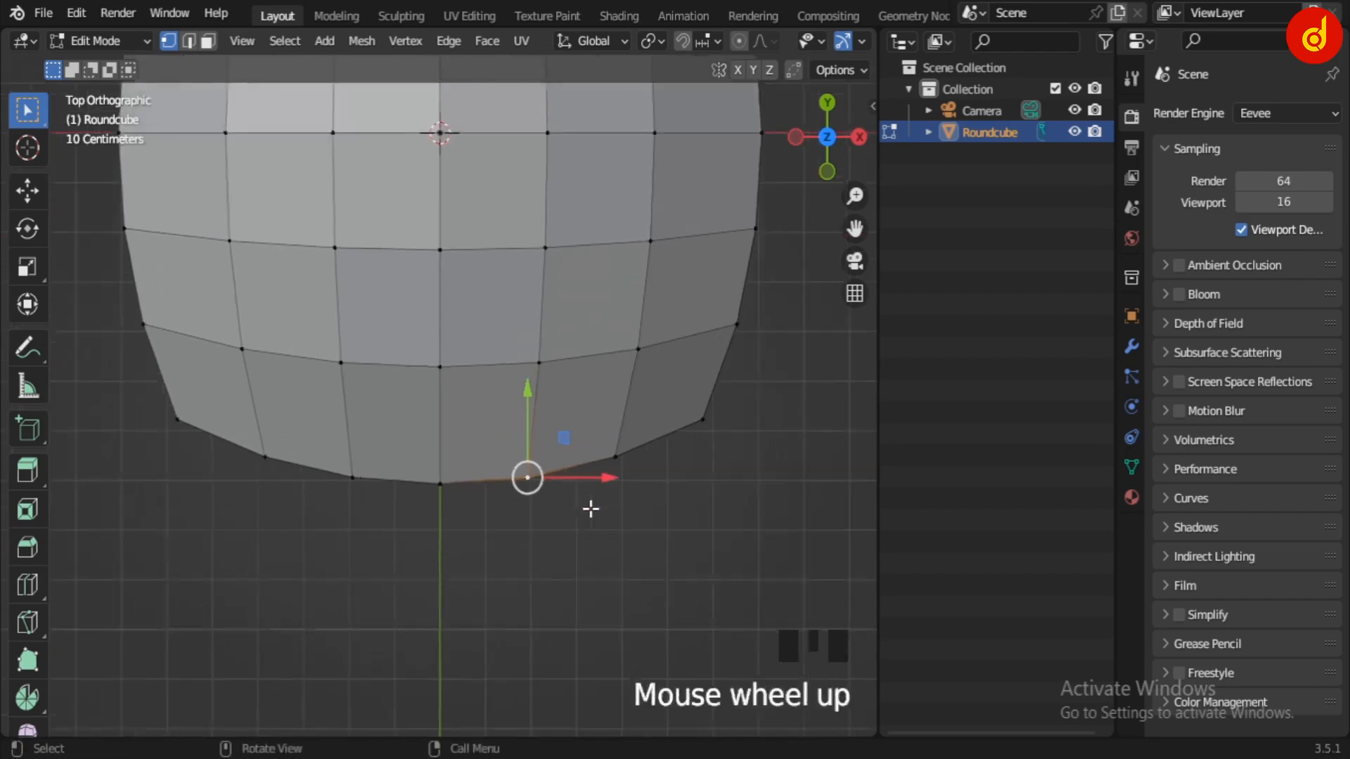
pyautogui.keyDown('shift'); pyautogui.moveTo(636, 546); pyautogui.dragTo(619, 542, button='middle'); pyautogui.keyUp('shift')
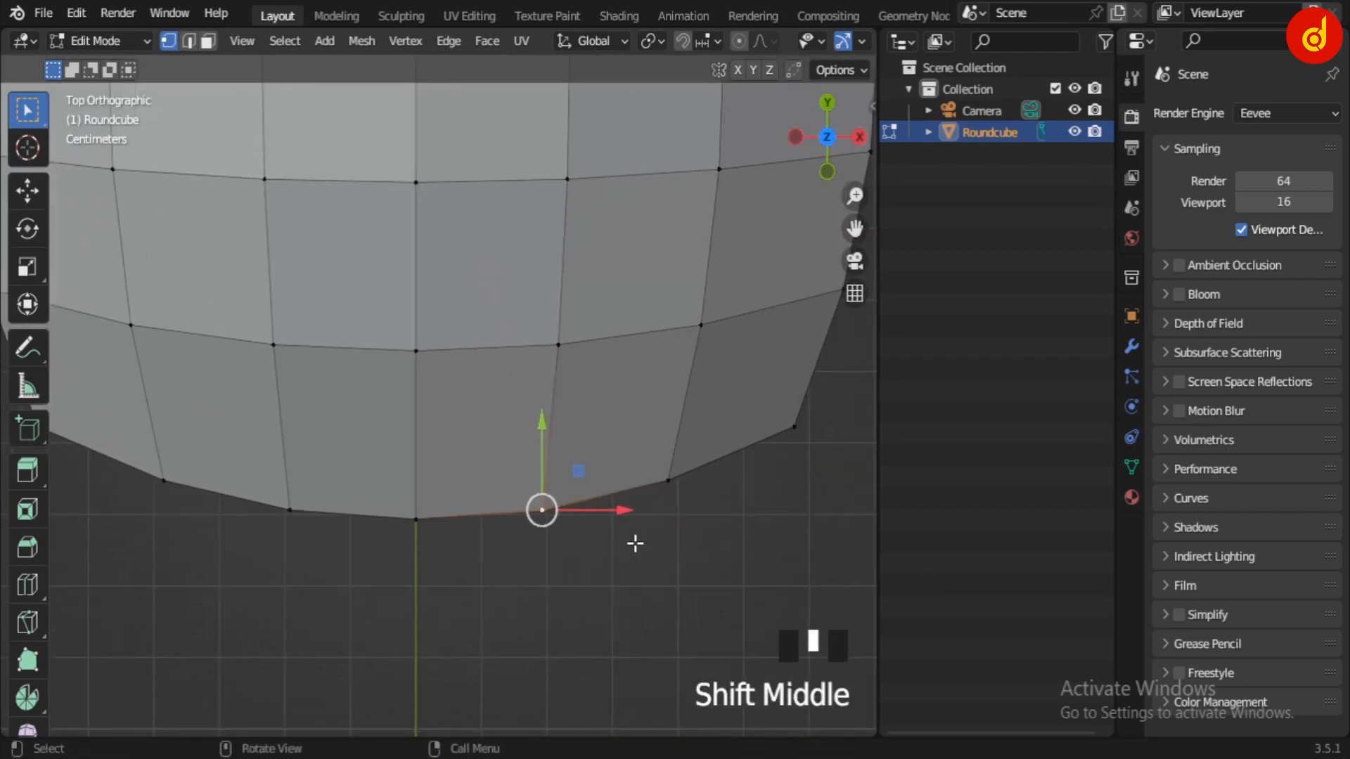
# Try to shift the selected front-edge vertex about -0.048 m along X, undo the move and return to the top view.
pyautogui.press('g')
pyautogui.press('g')
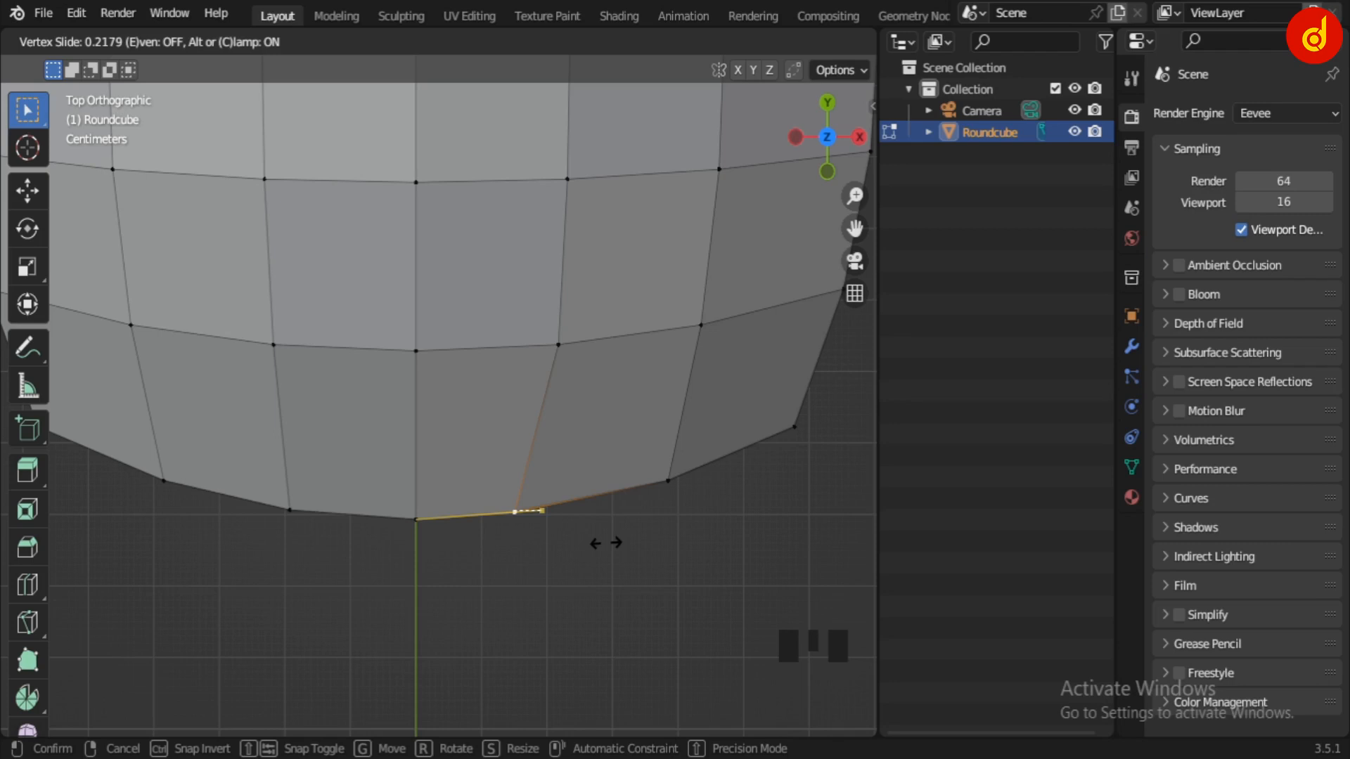
pyautogui.click(606, 543)
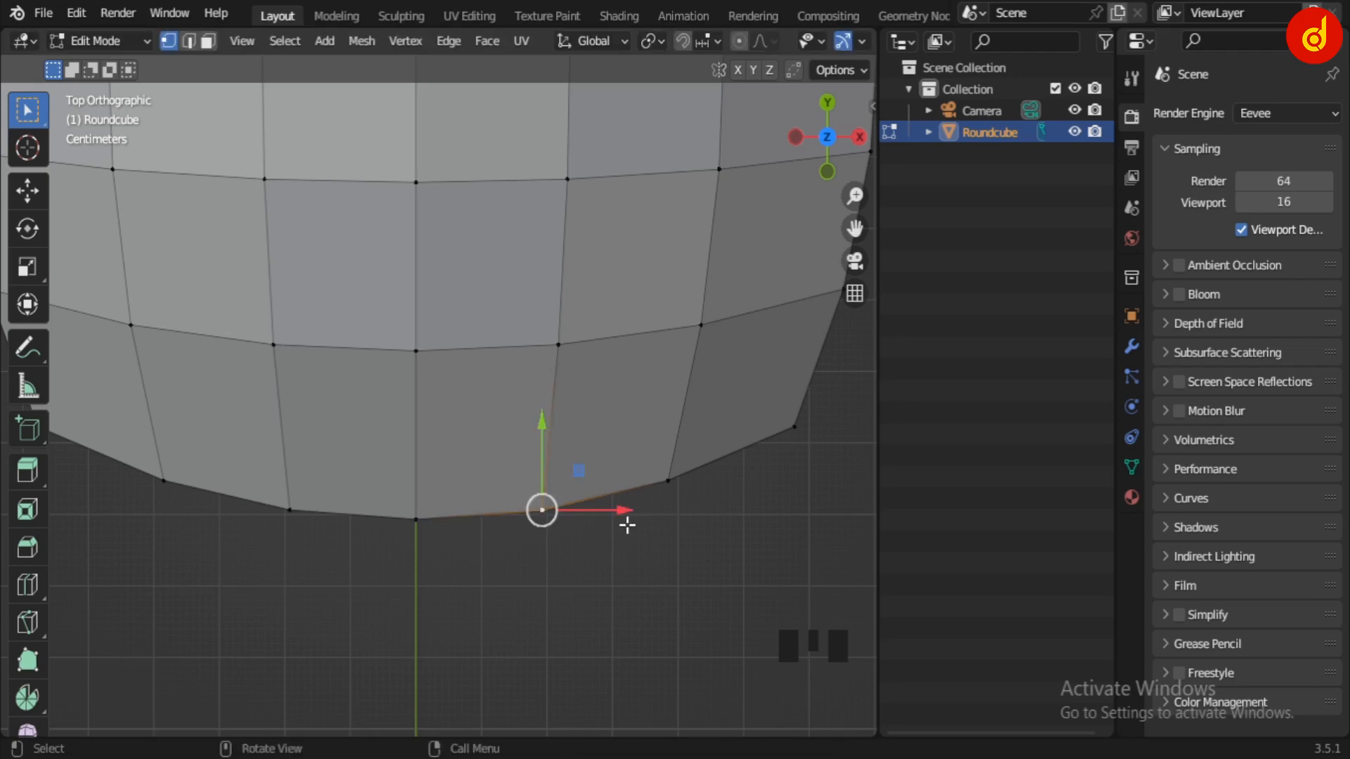
pyautogui.moveTo(627, 524); pyautogui.dragTo(591, 518)
pyautogui.moveTo(590, 518); pyautogui.dragTo(664, 343, button='middle')
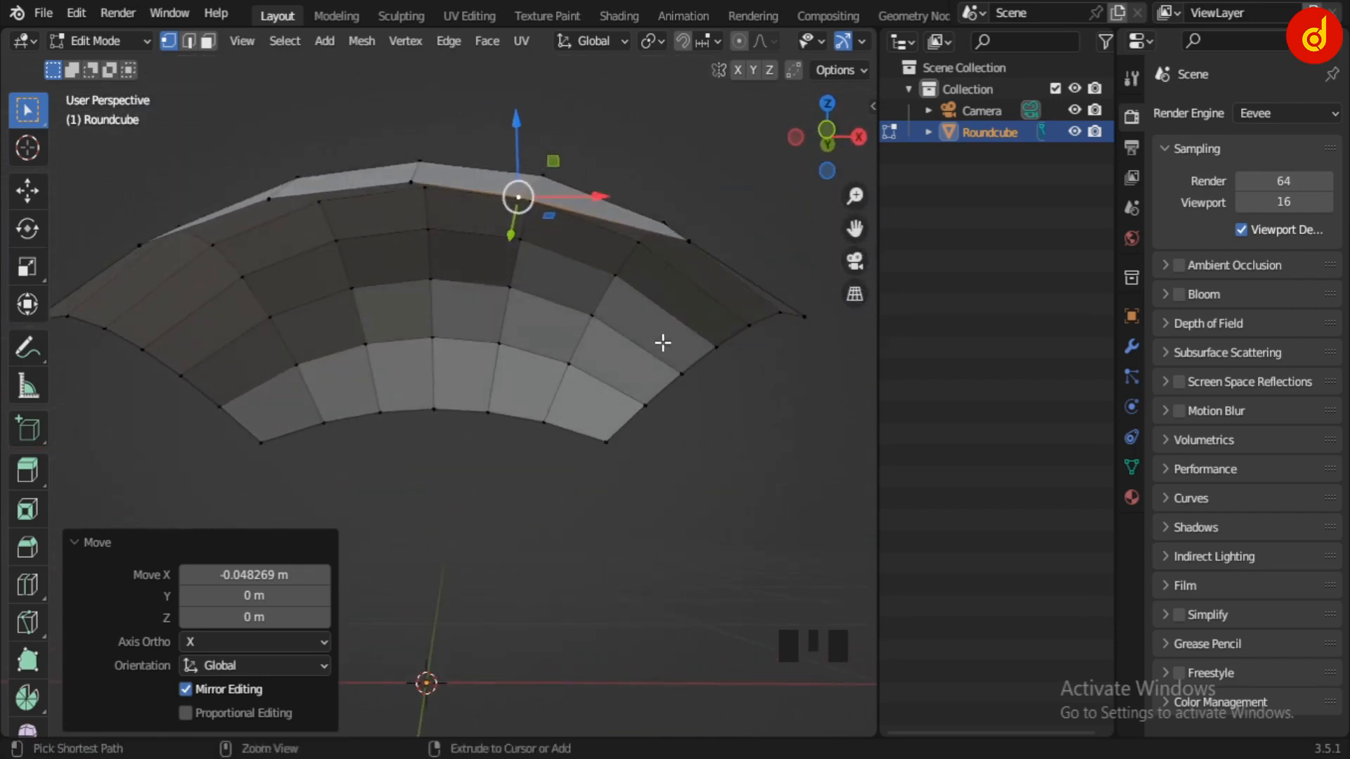
pyautogui.hotkey('ctrl', 'z')
pyautogui.press('KP_7')
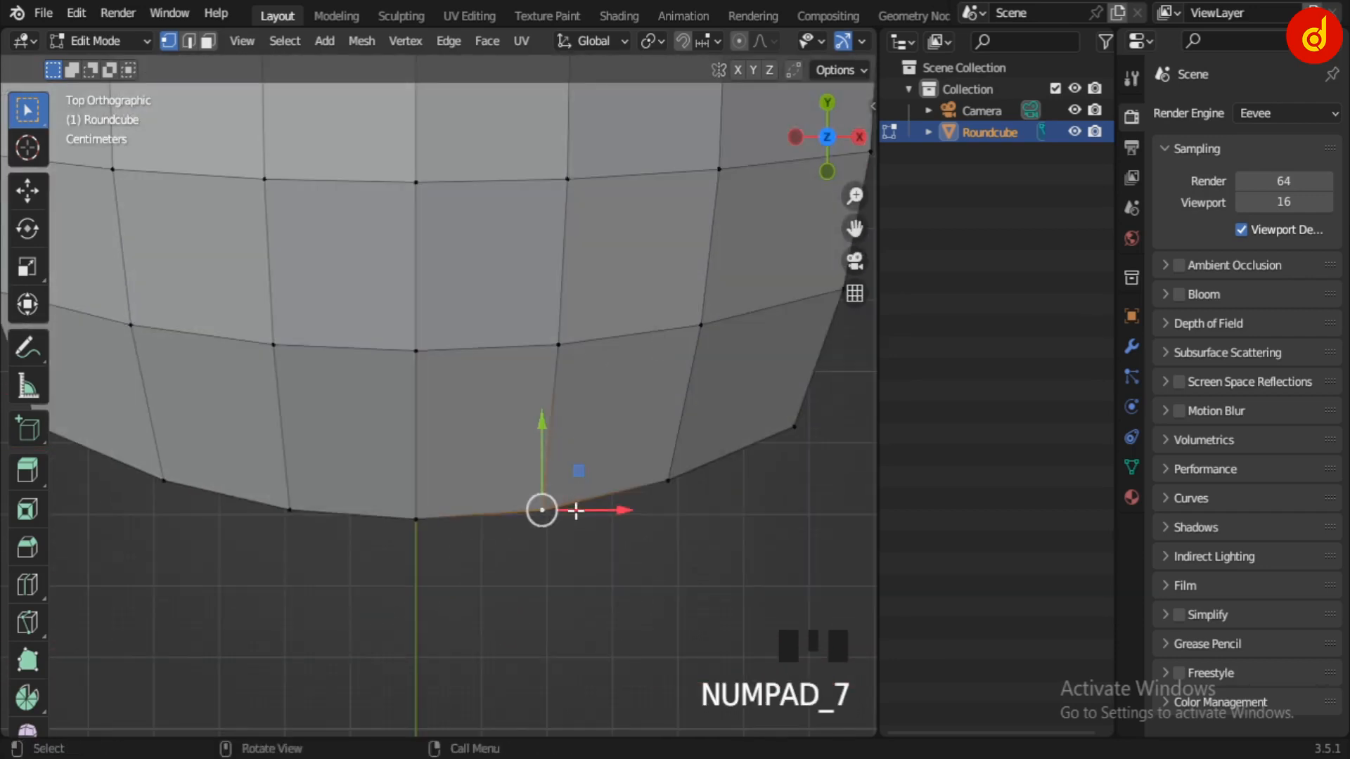
# Slide the selected front-edge vertex toward the centre line by a factor of 0.249, and slide its mirrored counterpart inward to match.
pyautogui.press('g')
pyautogui.press('g')
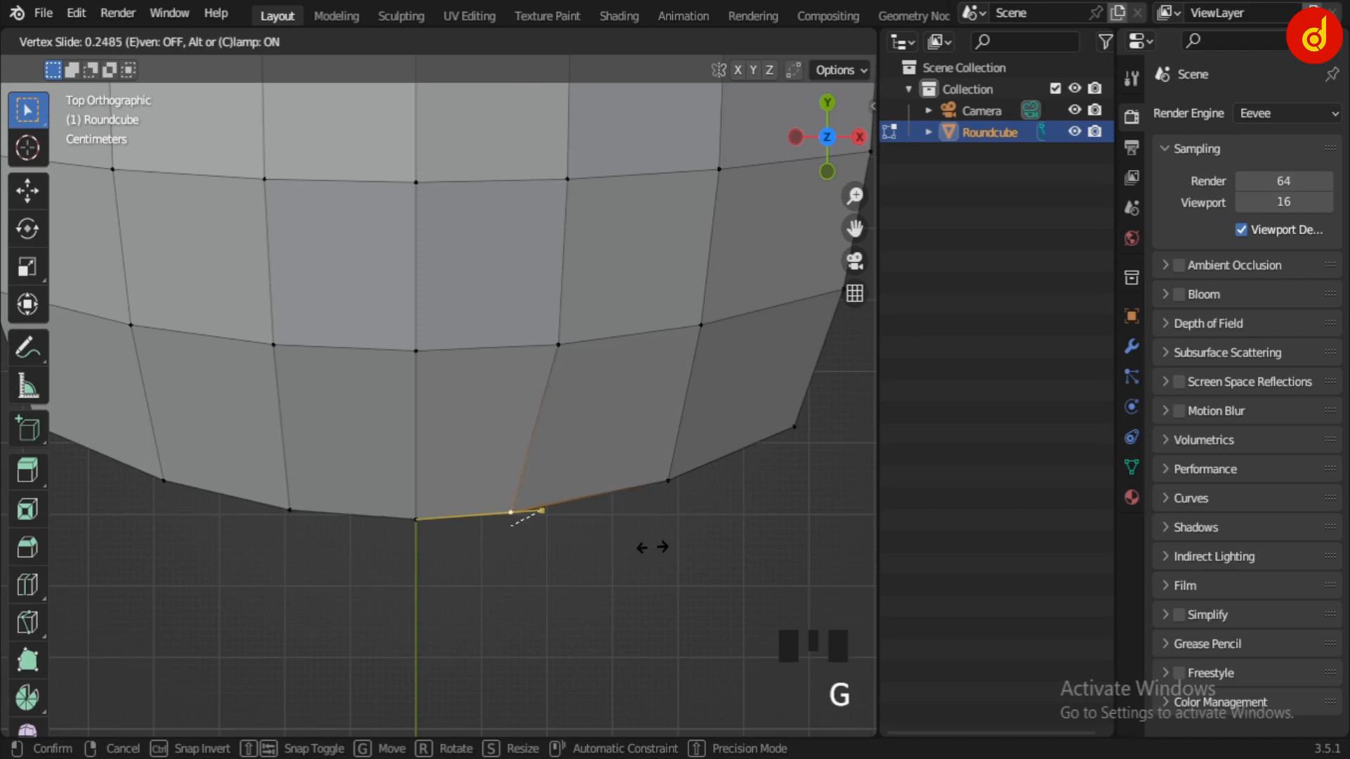
pyautogui.click(652, 547)
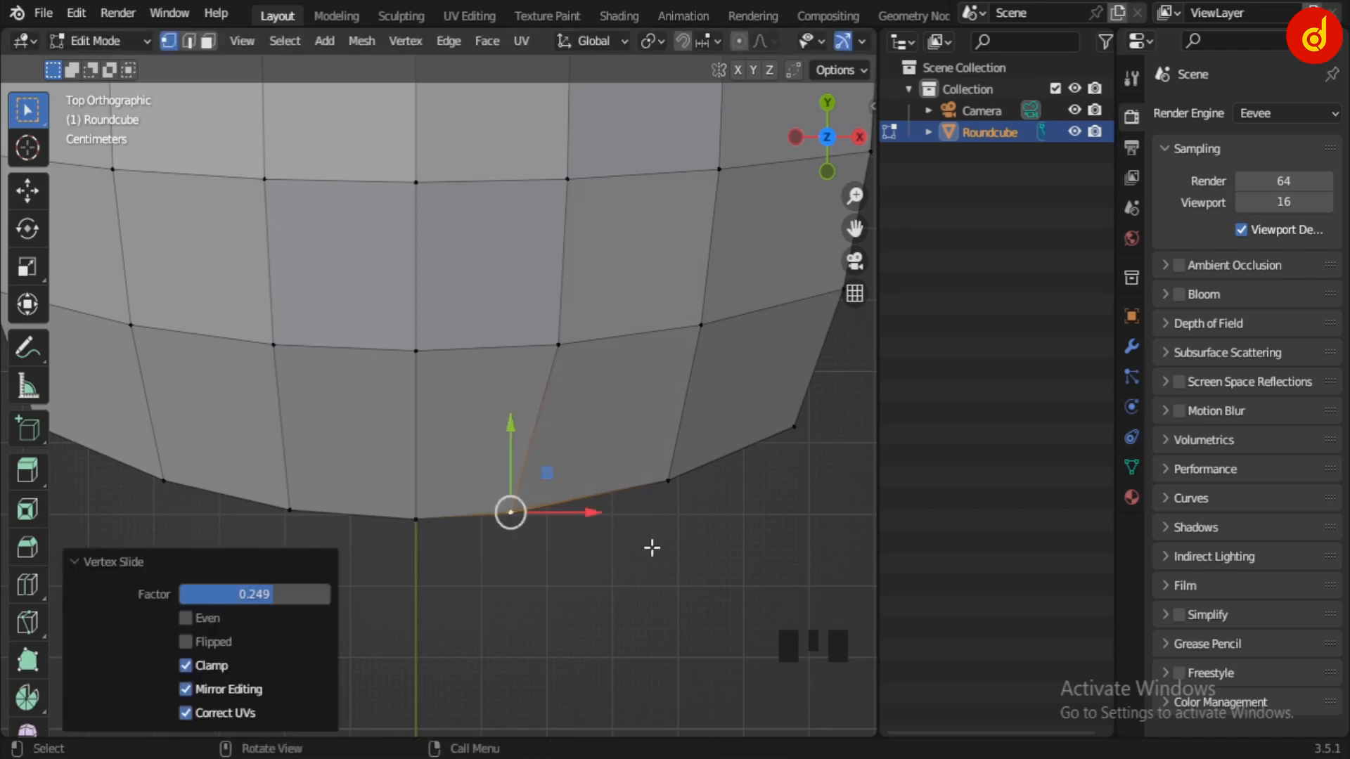
pyautogui.click(289, 512)
pyautogui.press('g')
pyautogui.press('g')
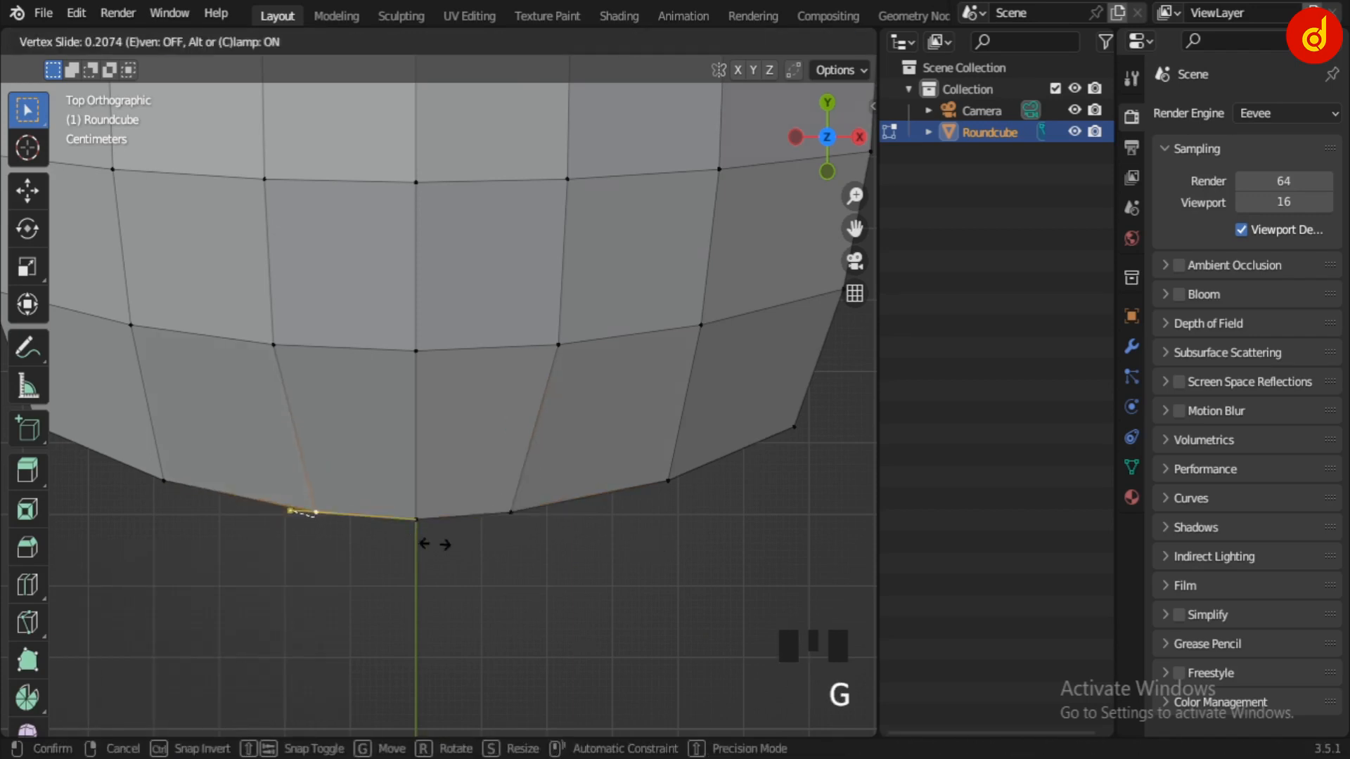
pyautogui.click(440, 544)
pyautogui.click(563, 570)
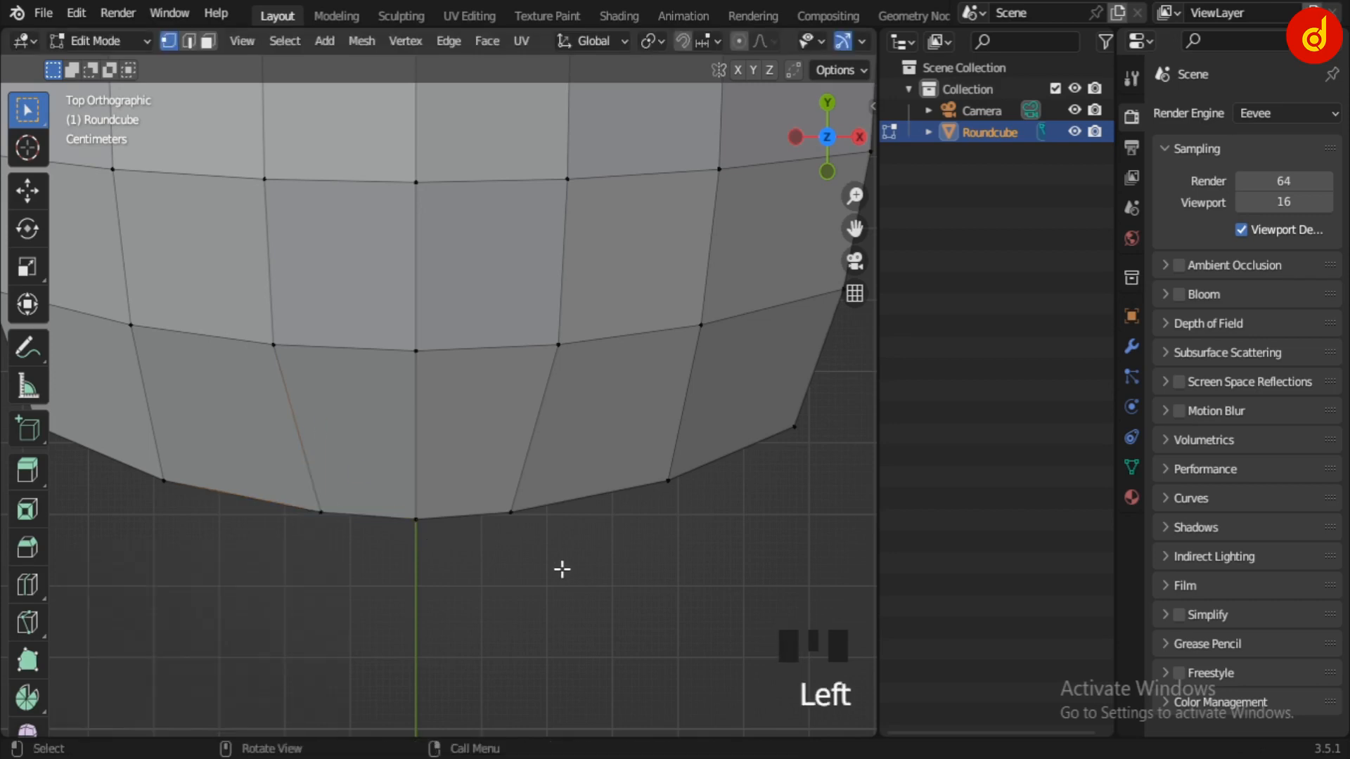
# In the second row from the front edge, slide the vertex on the positive X side inward by 0.074 and its mirrored counterpart similarly.
pyautogui.scroll(-5, 537, 509)
pyautogui.keyDown('shift'); pyautogui.moveTo(527, 482); pyautogui.dragTo(546, 458, button='middle'); pyautogui.keyUp('shift')
pyautogui.scroll(4, 545, 457)
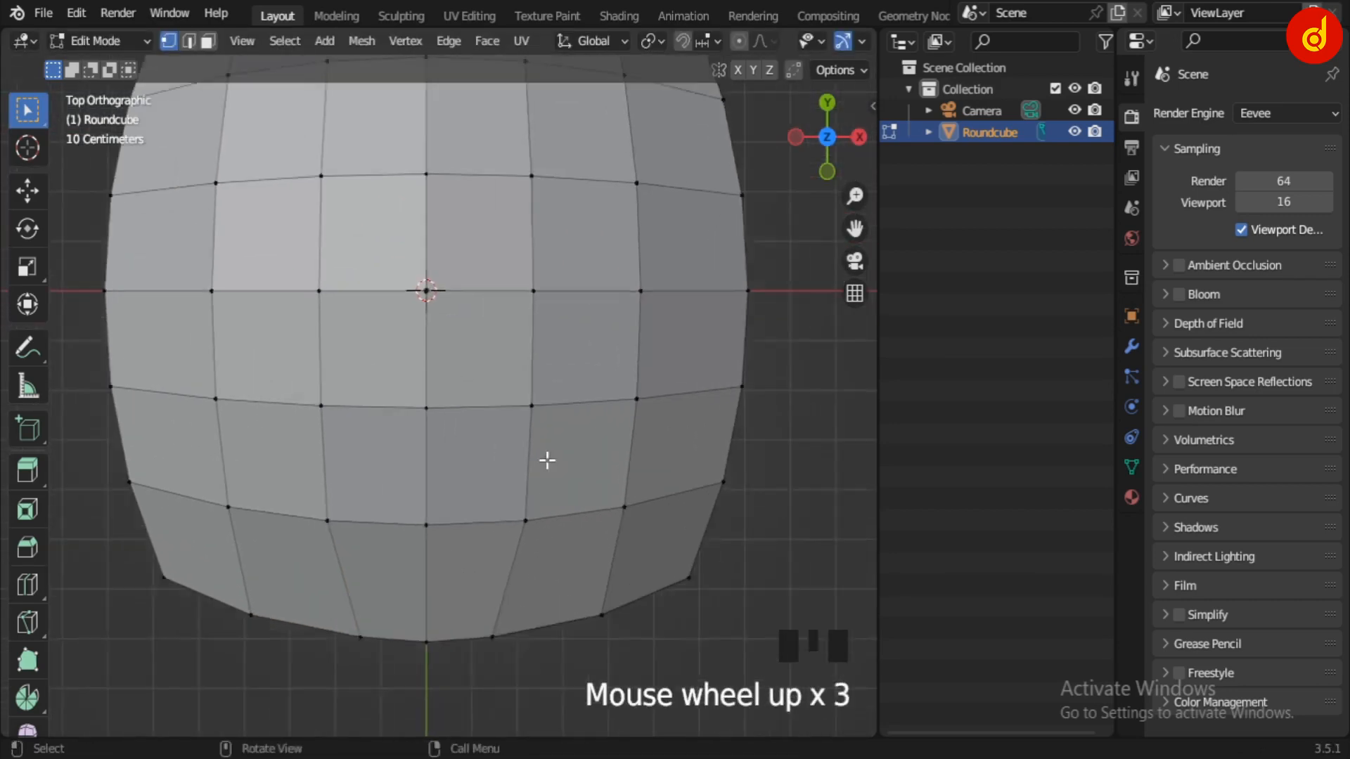
pyautogui.keyDown('shift'); pyautogui.moveTo(579, 551); pyautogui.dragTo(561, 492, button='middle'); pyautogui.keyUp('shift')
pyautogui.click(554, 500)
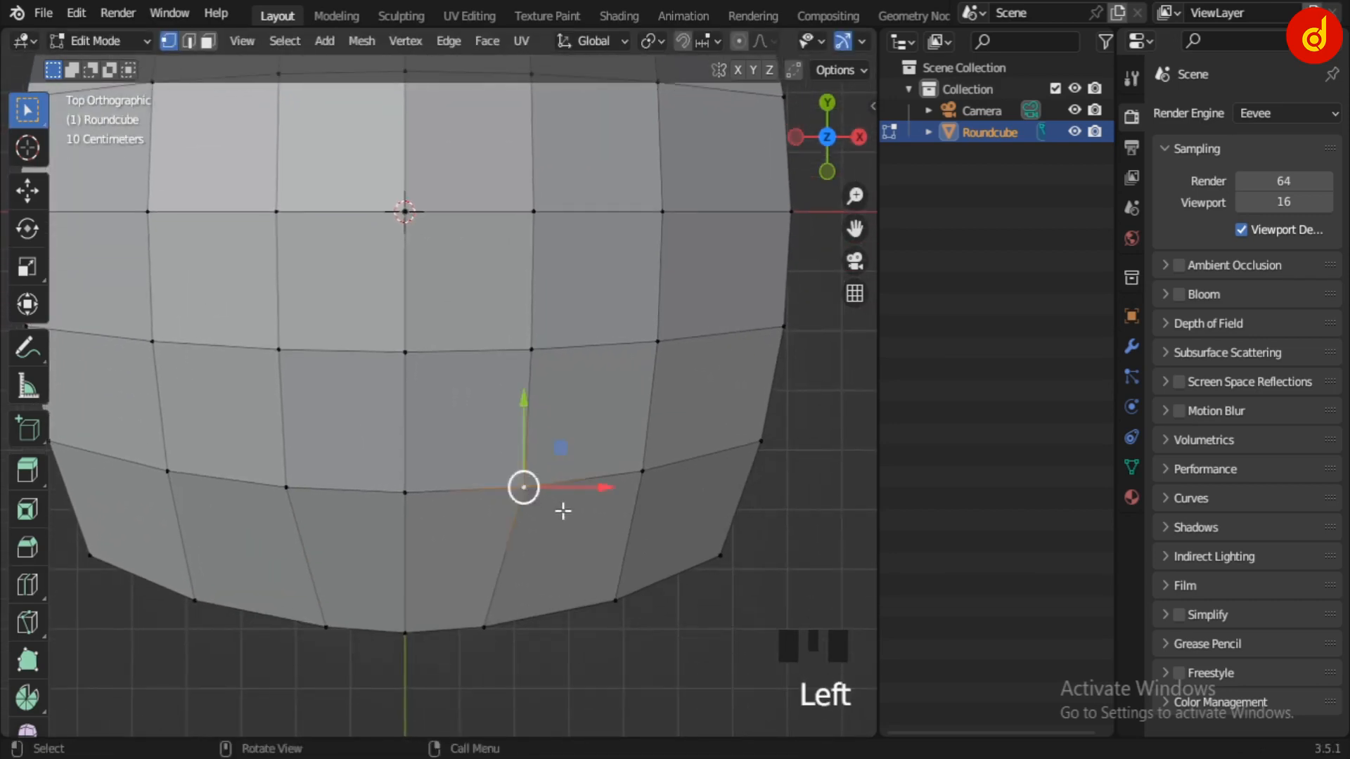
pyautogui.press('g')
pyautogui.press('g')
pyautogui.click(601, 530)
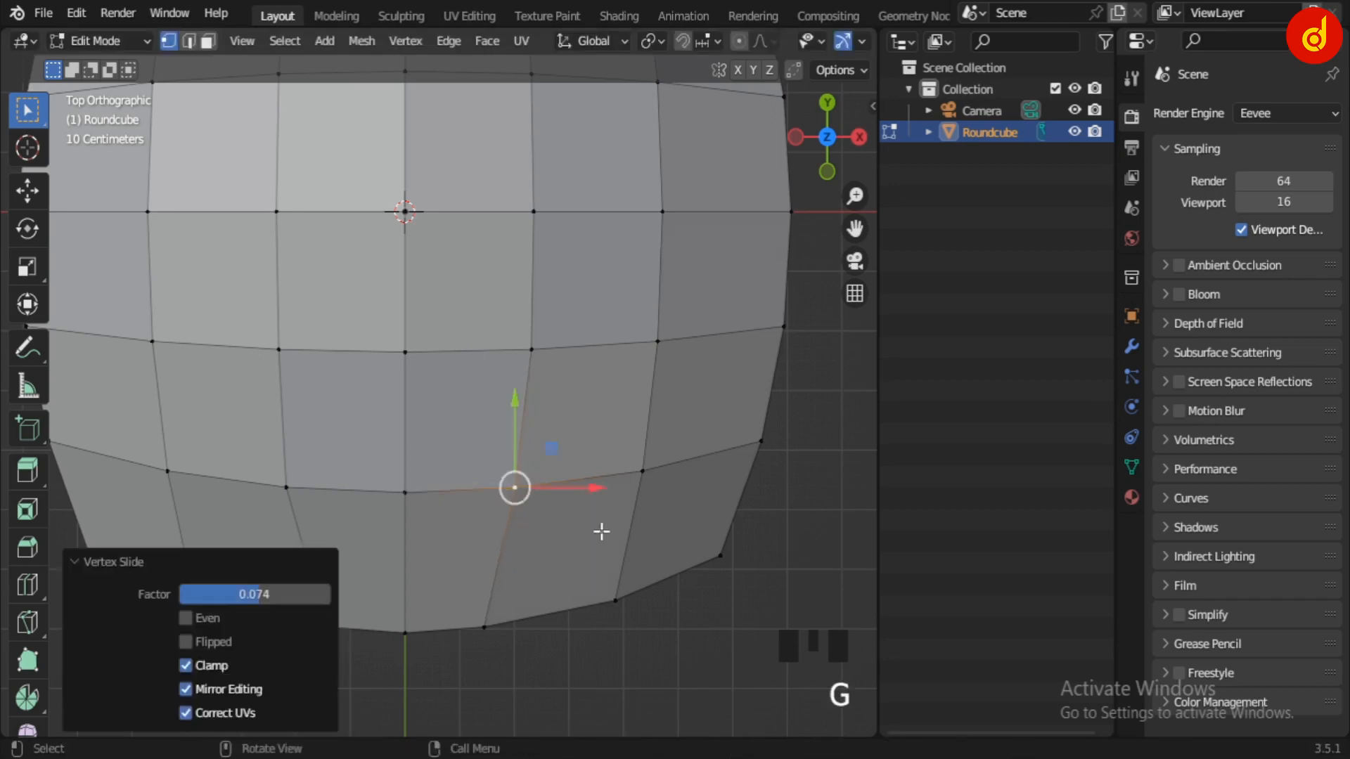
pyautogui.press('g')
pyautogui.press('g')
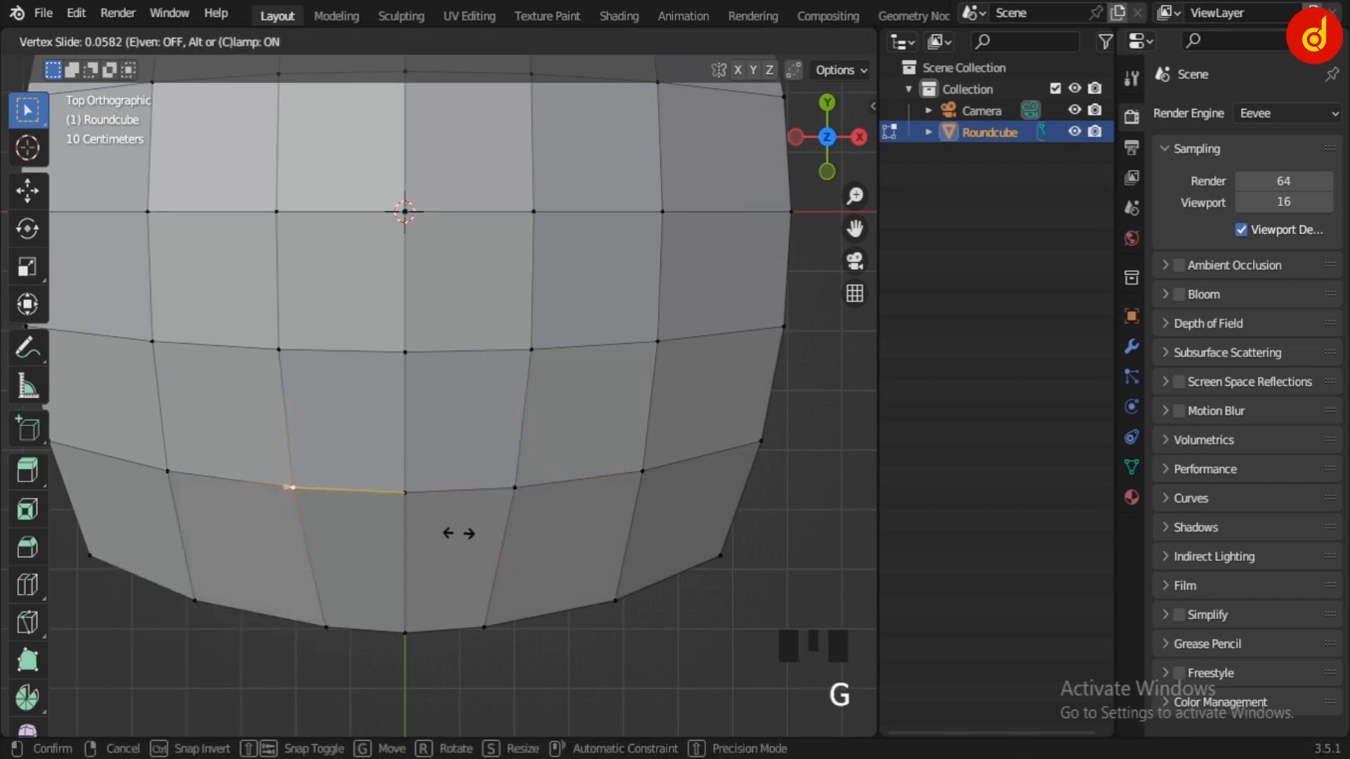
pyautogui.click(459, 533)
pyautogui.click(564, 464)
pyautogui.scroll(-2, 531, 340)
pyautogui.keyDown('shift'); pyautogui.moveTo(530, 340); pyautogui.dragTo(551, 492, button='middle'); pyautogui.keyUp('shift')
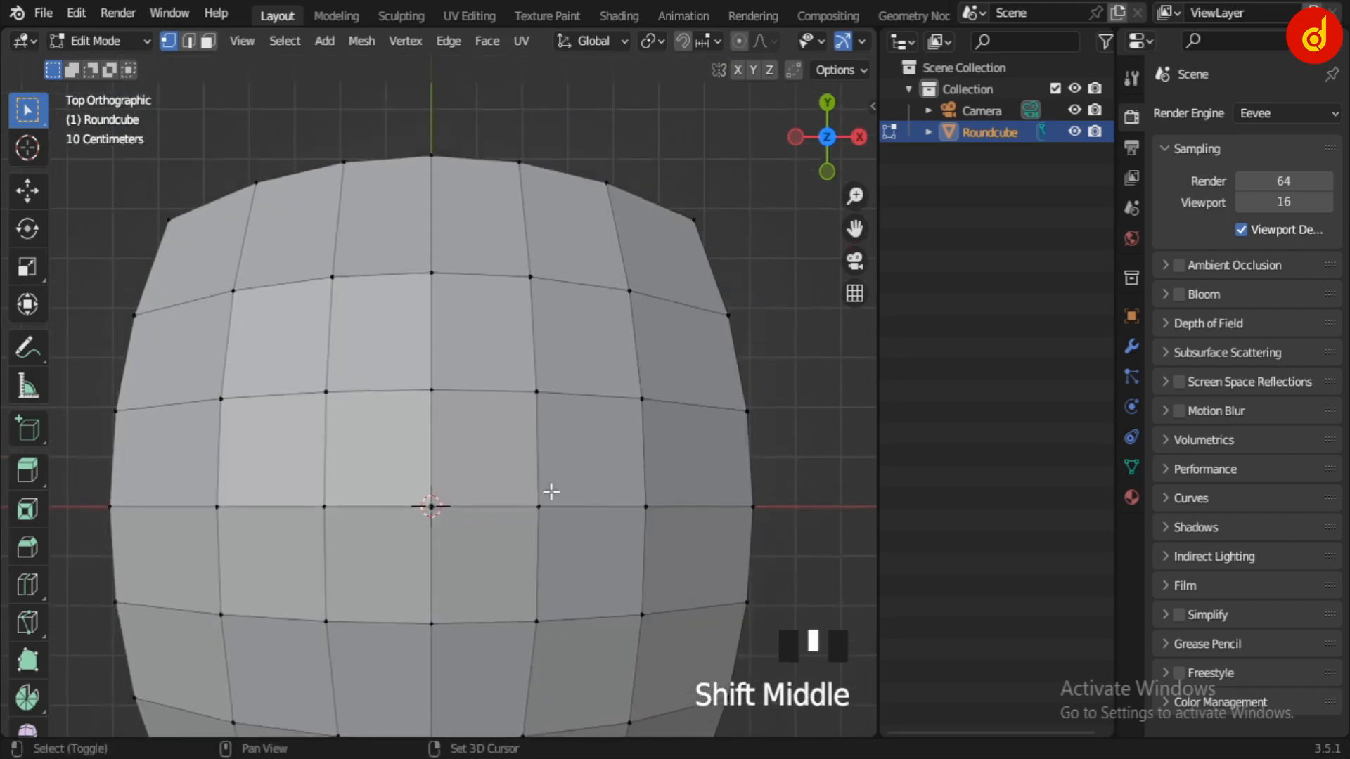
# On the back edge, slide the vertices on both sides of the centre line inward by a factor of about 0.22 each.
pyautogui.scroll(2, 548, 314)
pyautogui.keyDown('shift'); pyautogui.moveTo(548, 313); pyautogui.dragTo(555, 473, button='middle'); pyautogui.keyUp('shift')
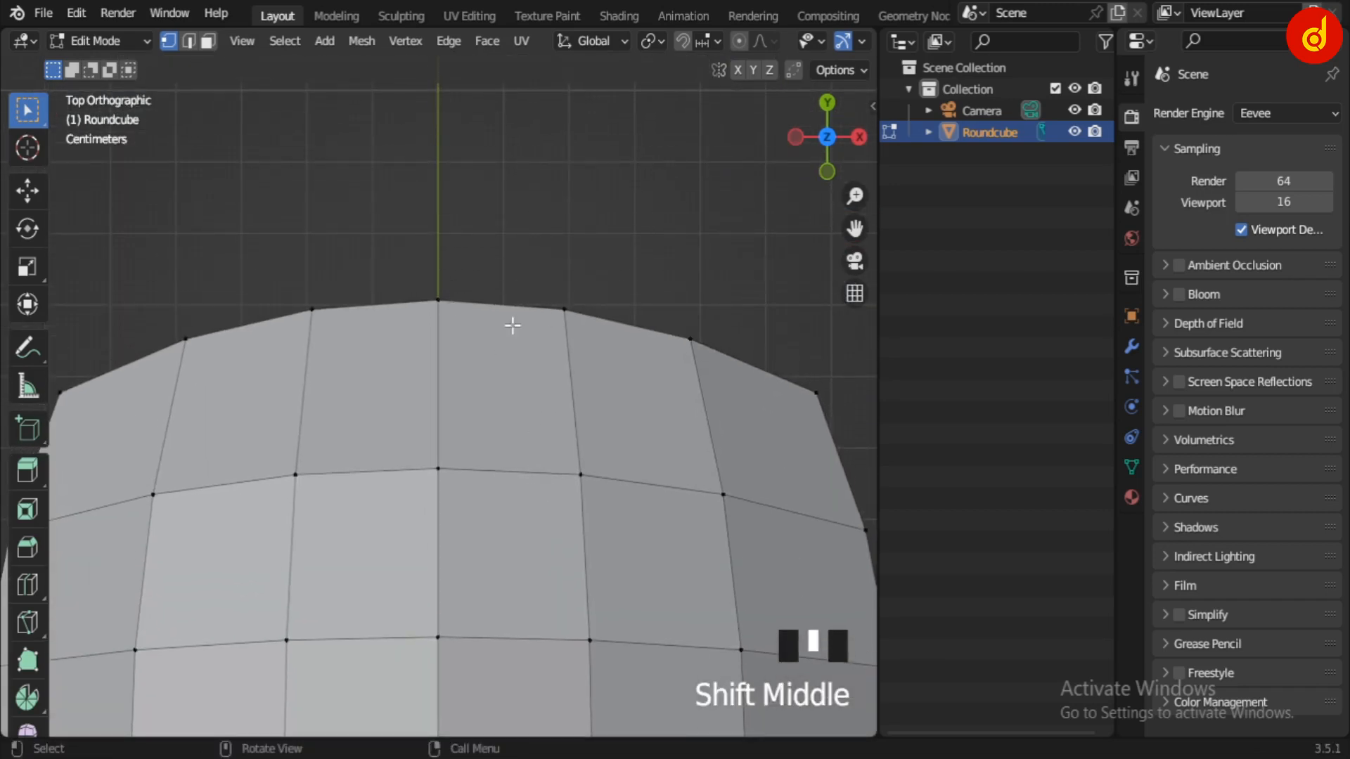
pyautogui.click(566, 325)
pyautogui.press('g')
pyautogui.press('g')
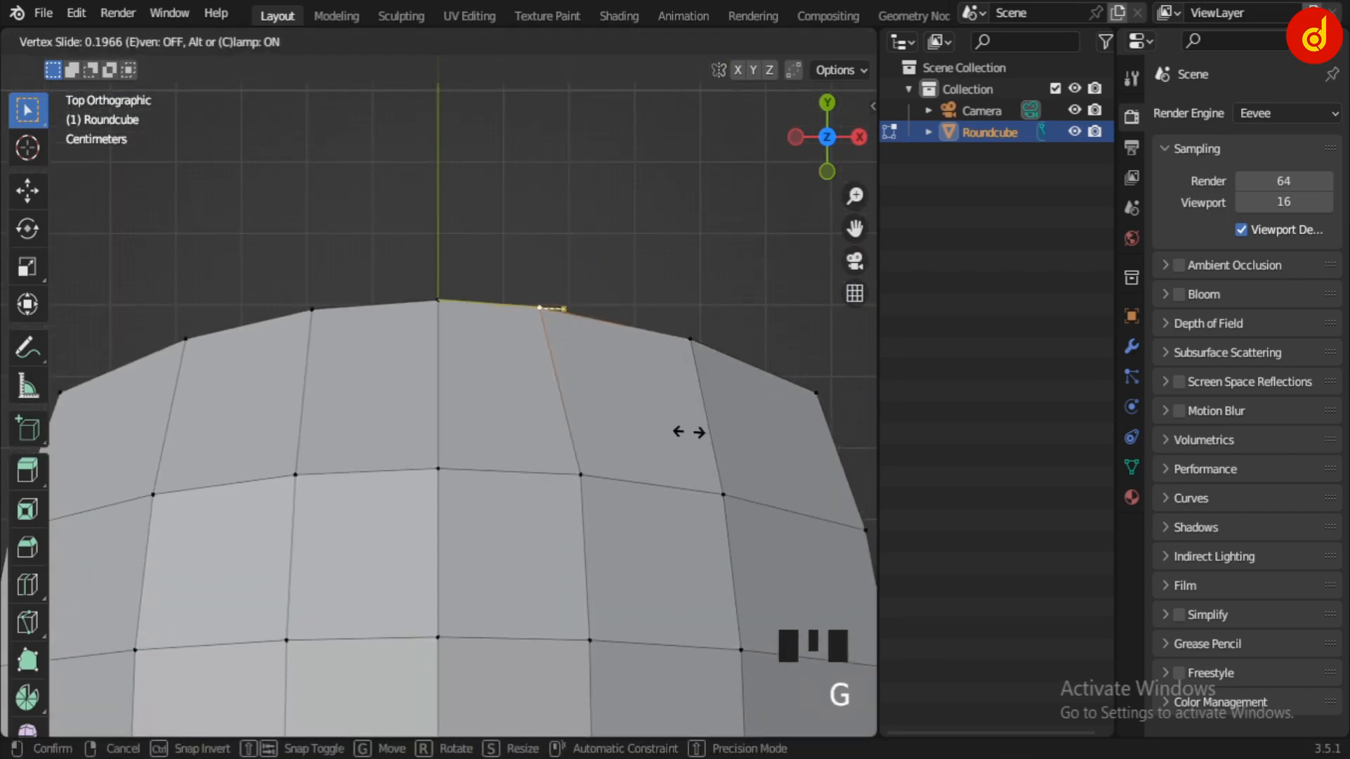
pyautogui.click(686, 431)
pyautogui.click(315, 313)
pyautogui.press('g')
pyautogui.press('g')
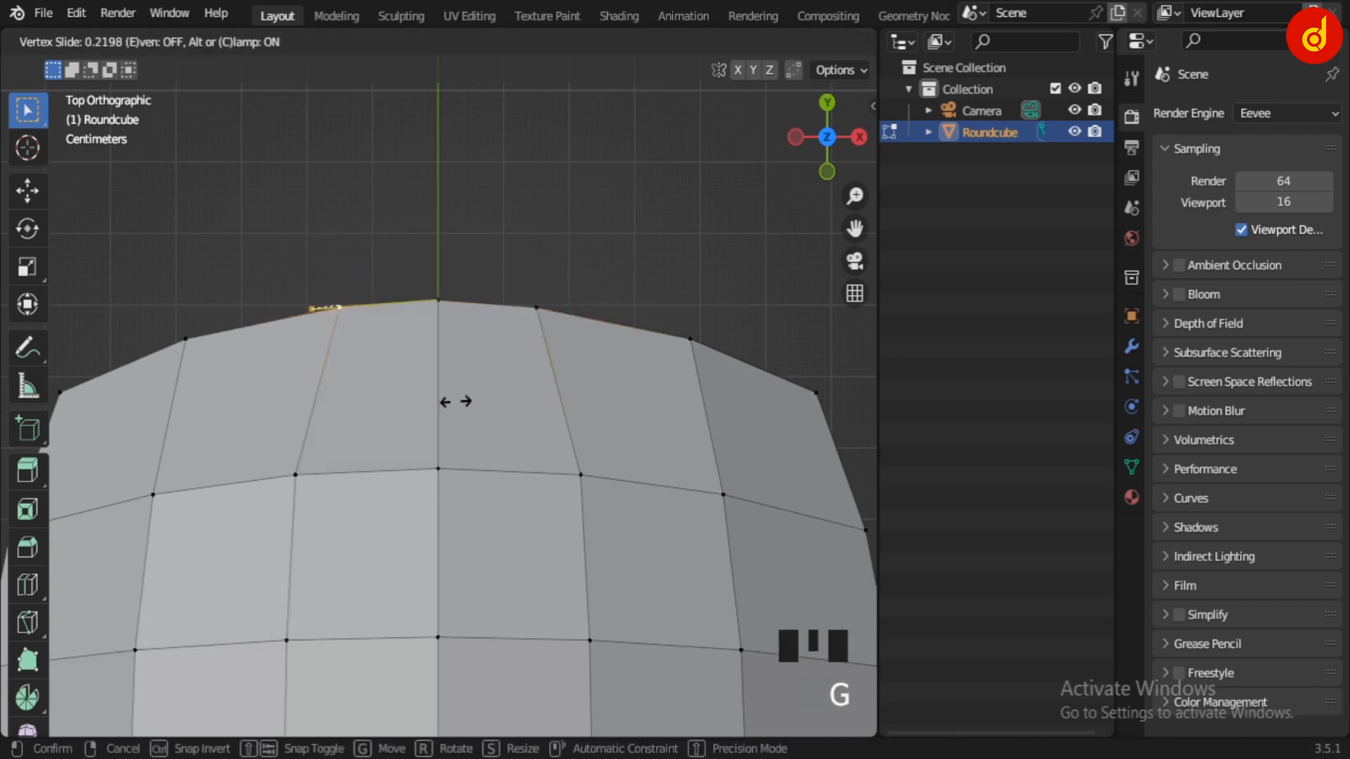
pyautogui.click(596, 482)
# In the second row from the back edge, slide the vertex on the positive X side inward by about 0.076 and its mirrored counterpart similarly.
pyautogui.click(597, 482)
pyautogui.press('g')
pyautogui.press('g')
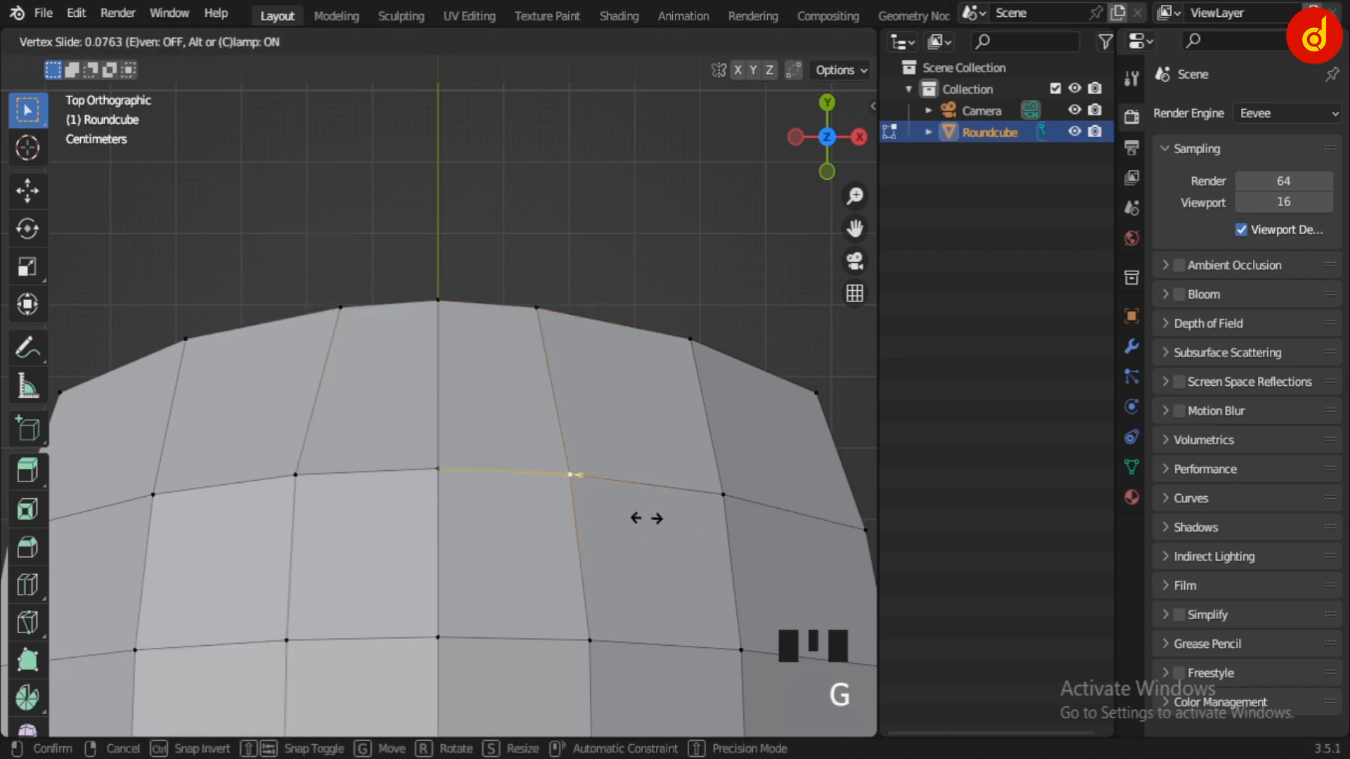
pyautogui.click(647, 518)
pyautogui.click(301, 471)
pyautogui.press('g')
pyautogui.press('g')
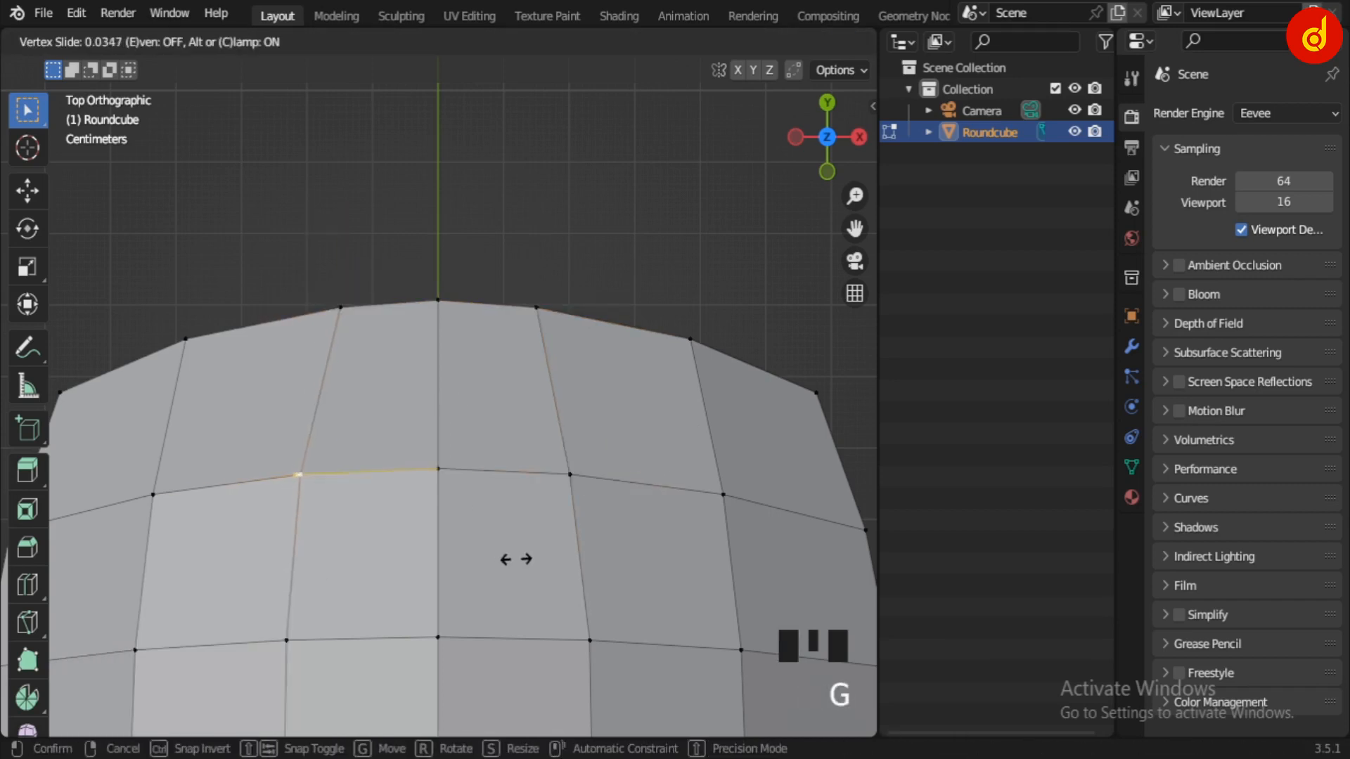
pyautogui.click(519, 559)
pyautogui.click(619, 323)
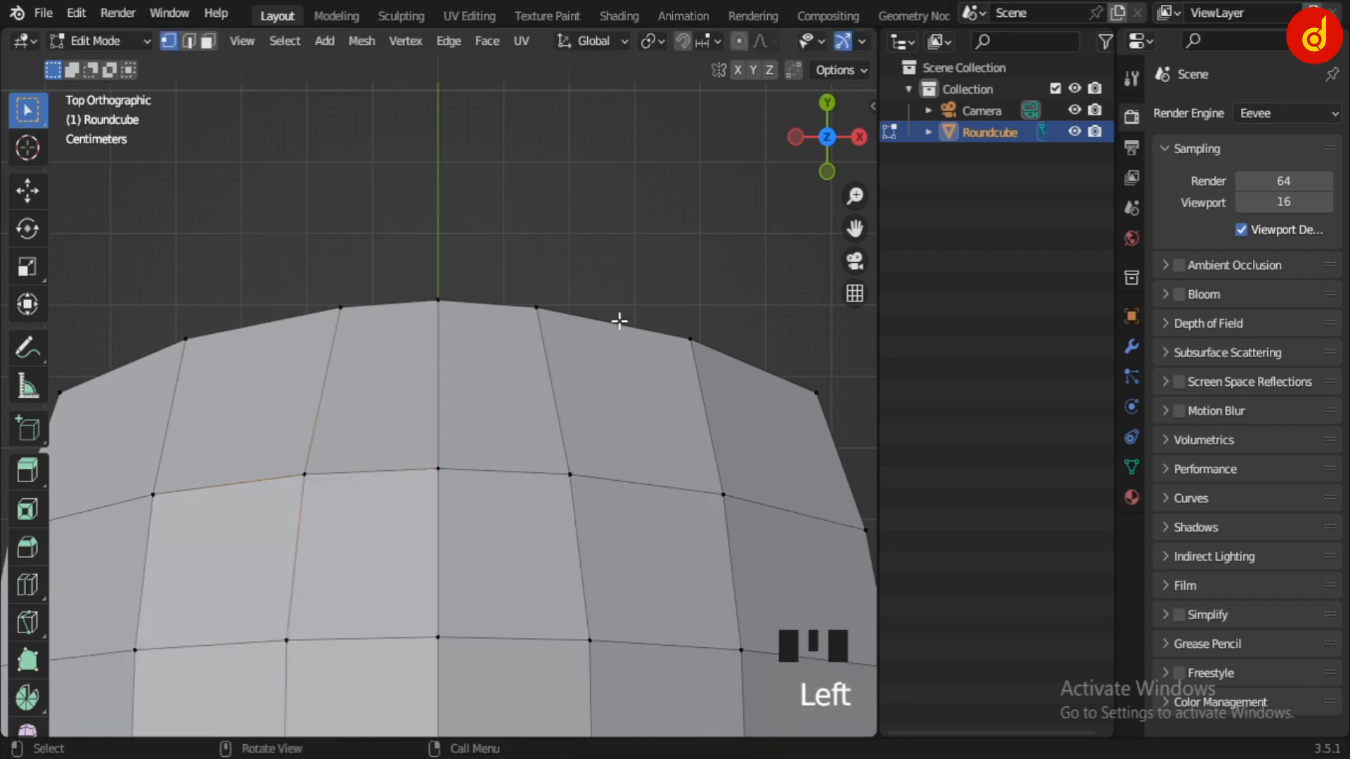
# In face selection mode, select the two middle columns of faces from front to back and separate them into their own object.
pyautogui.scroll(-5, 618, 513)
pyautogui.keyDown('shift'); pyautogui.moveTo(619, 467); pyautogui.dragTo(619, 369, button='middle'); pyautogui.keyUp('shift')
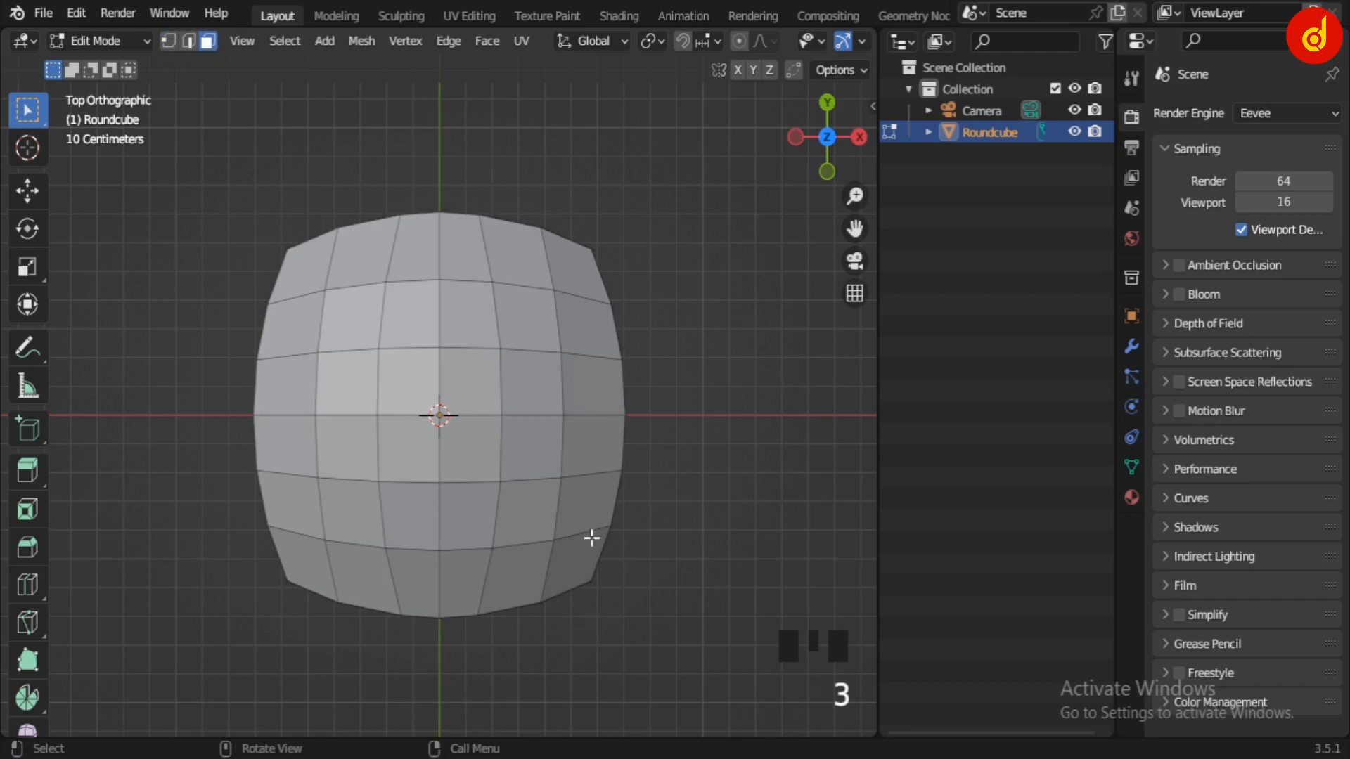
pyautogui.moveTo(430, 166); pyautogui.dragTo(491, 644)
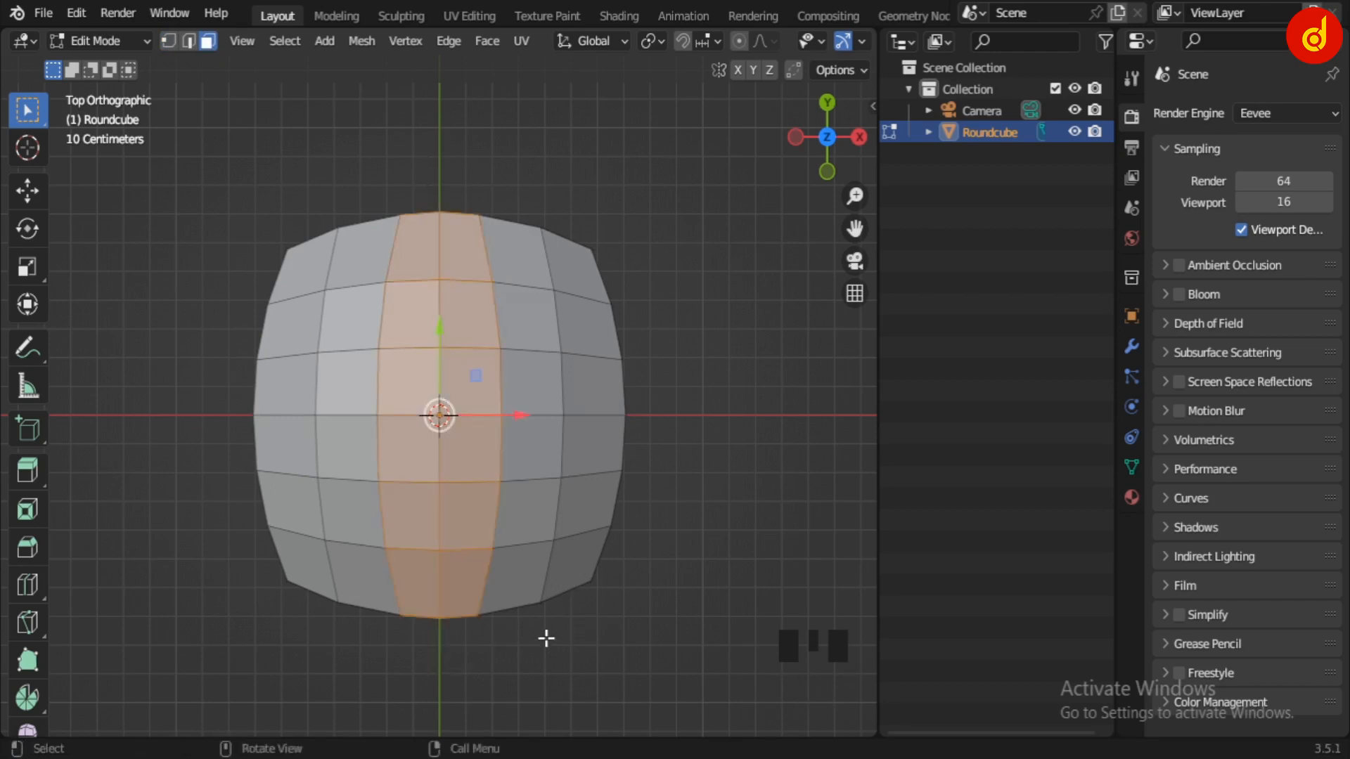
pyautogui.press('p')
pyautogui.click(553, 612)
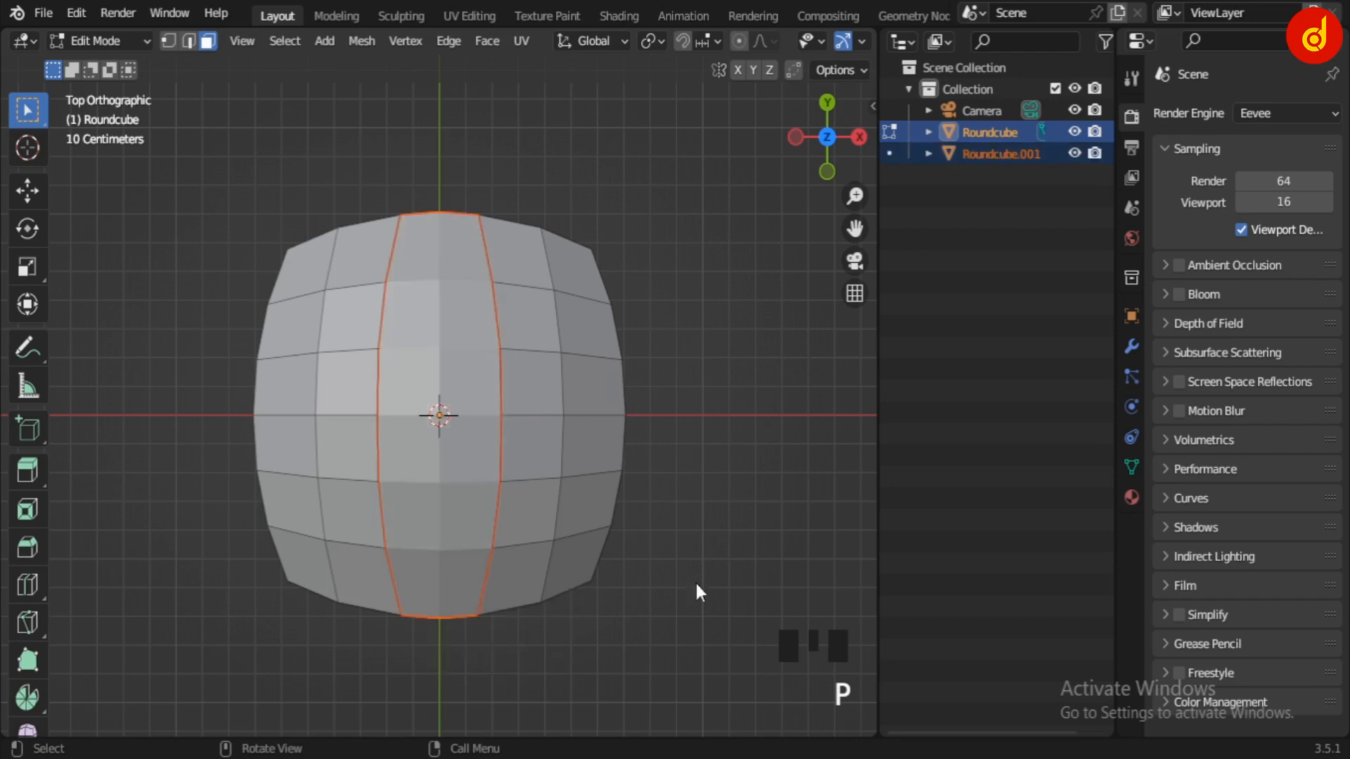
# Open the remaining side faces for editing and separate the two columns on the negative X side into their own object.
pyautogui.press('Tab')
pyautogui.click(633, 549)
pyautogui.click(437, 443)
pyautogui.click(294, 415)
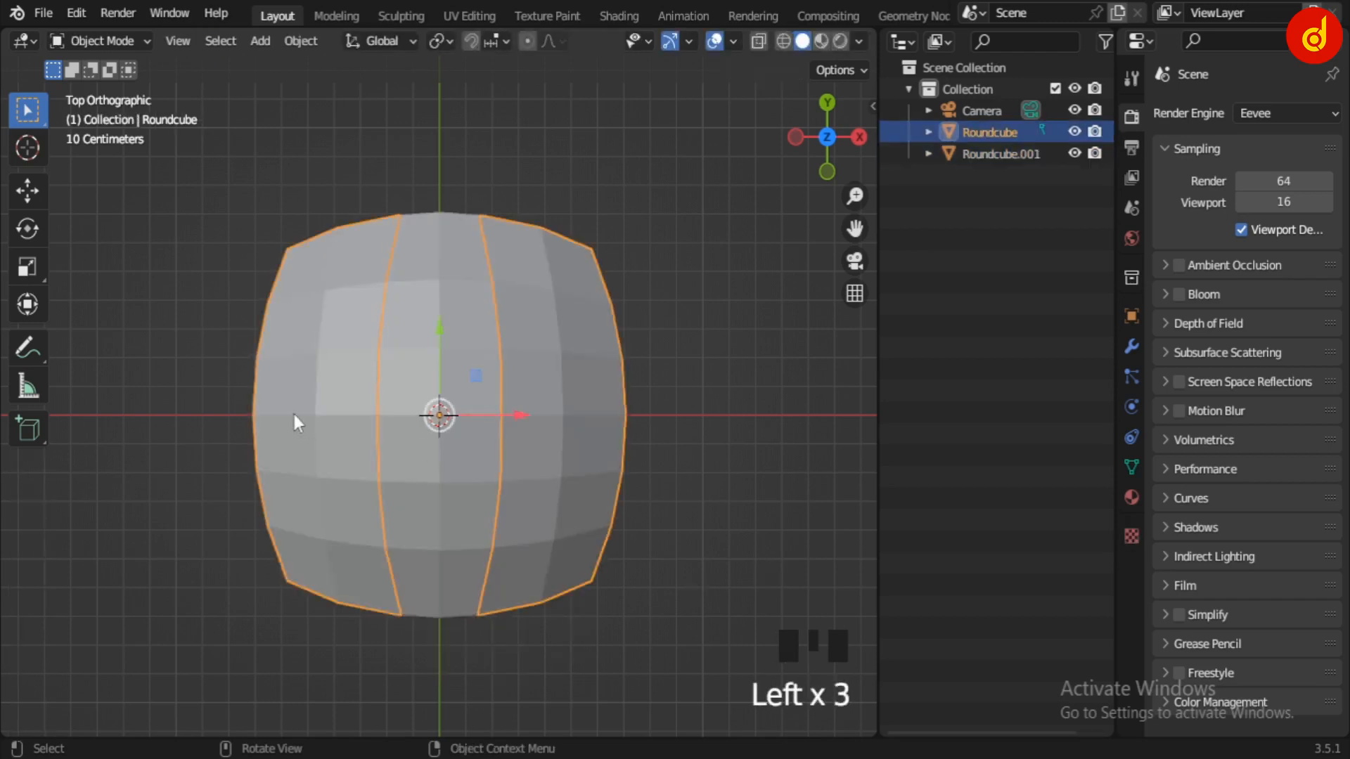
pyautogui.press('Tab')
pyautogui.moveTo(211, 151); pyautogui.dragTo(356, 688)
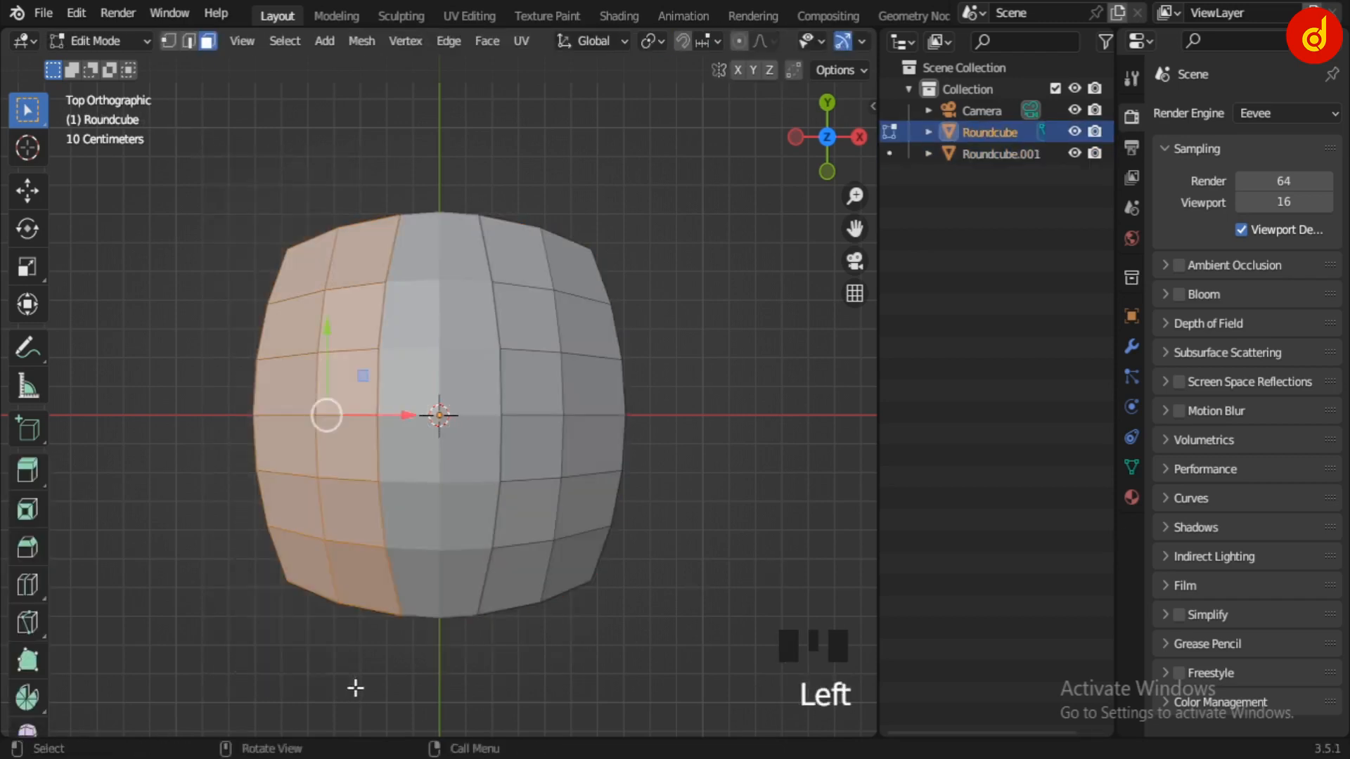
pyautogui.press('p')
pyautogui.click(408, 643)
# Return to object mode, select all three separated pieces and set each one's origin to its own centre.
pyautogui.press('Tab')
pyautogui.click(529, 672)
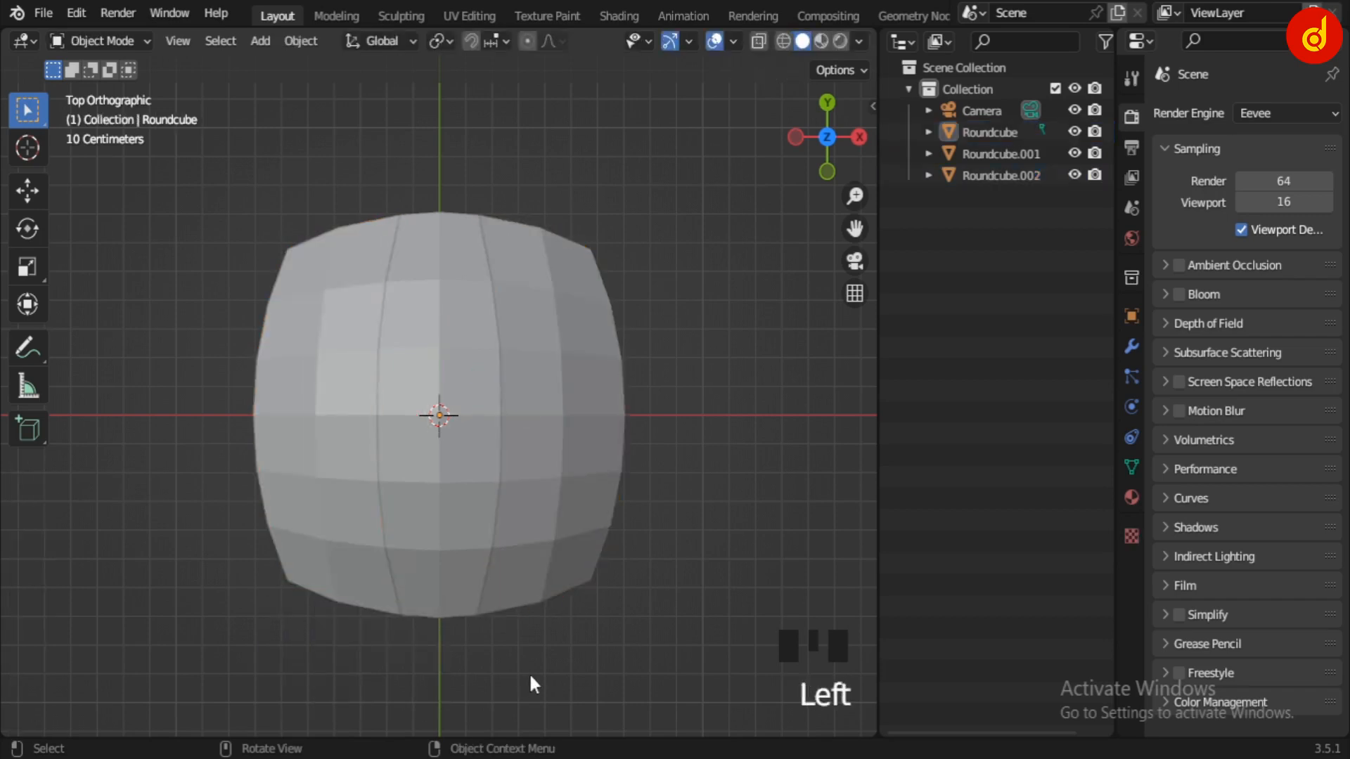
pyautogui.click(484, 469)
pyautogui.click(422, 457)
pyautogui.click(341, 443)
pyautogui.click(450, 710)
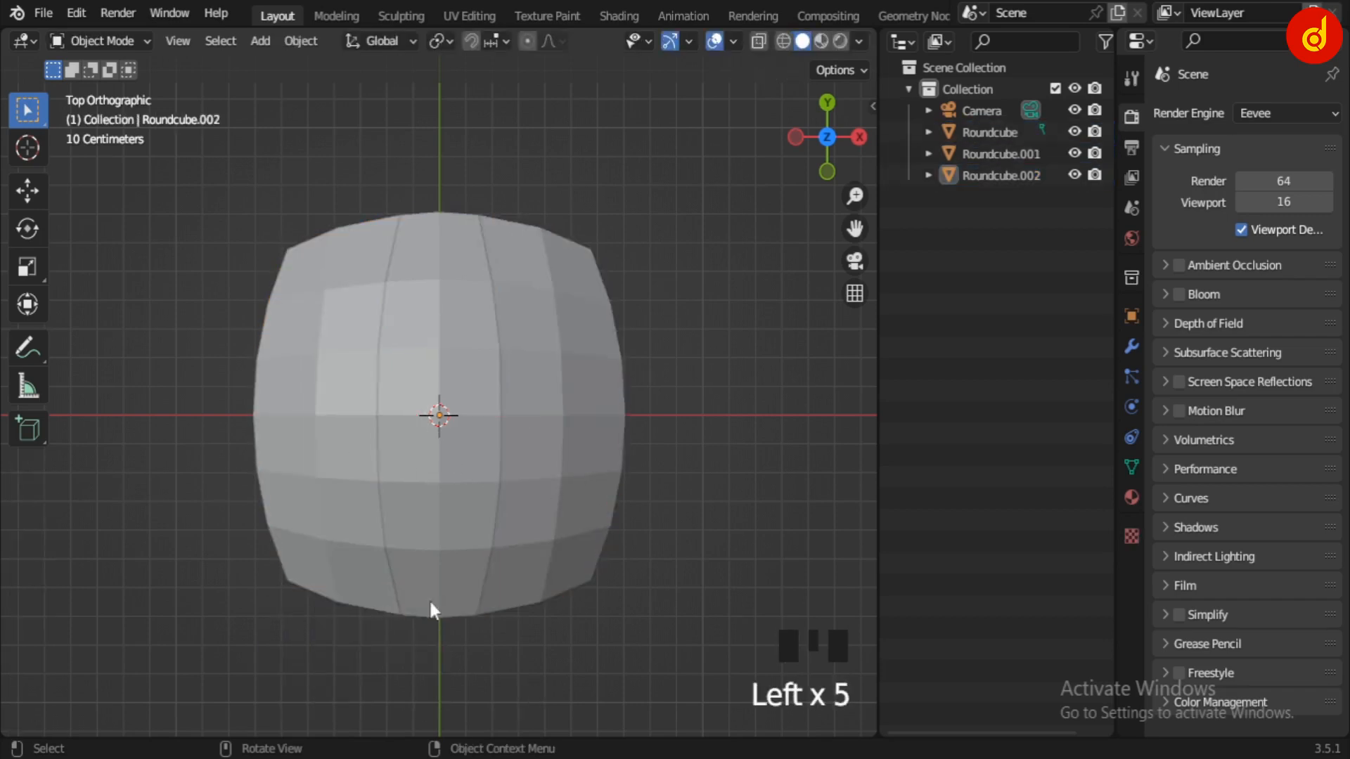
pyautogui.moveTo(200, 312); pyautogui.dragTo(641, 483)
pyautogui.rightClick(680, 339)
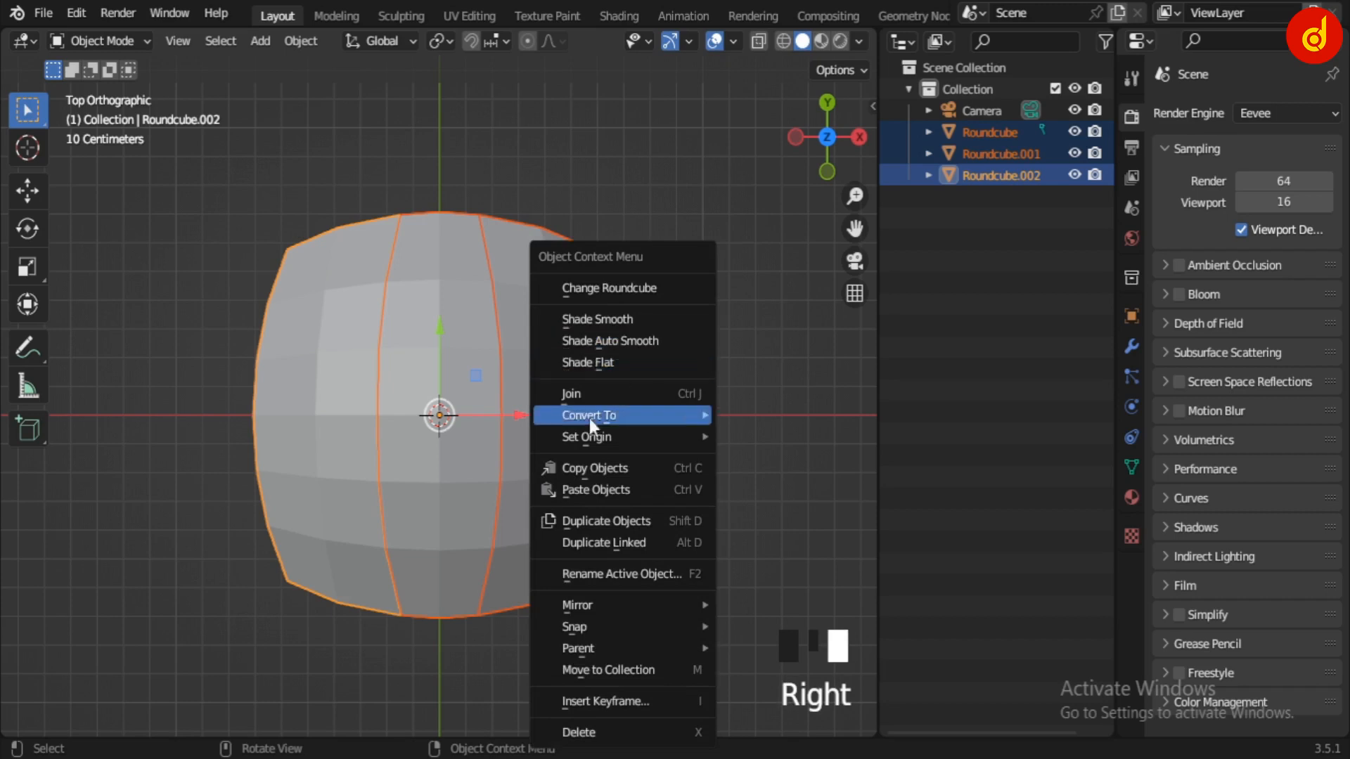
pyautogui.moveTo(619, 437)
pyautogui.click(843, 508)
pyautogui.click(664, 550)
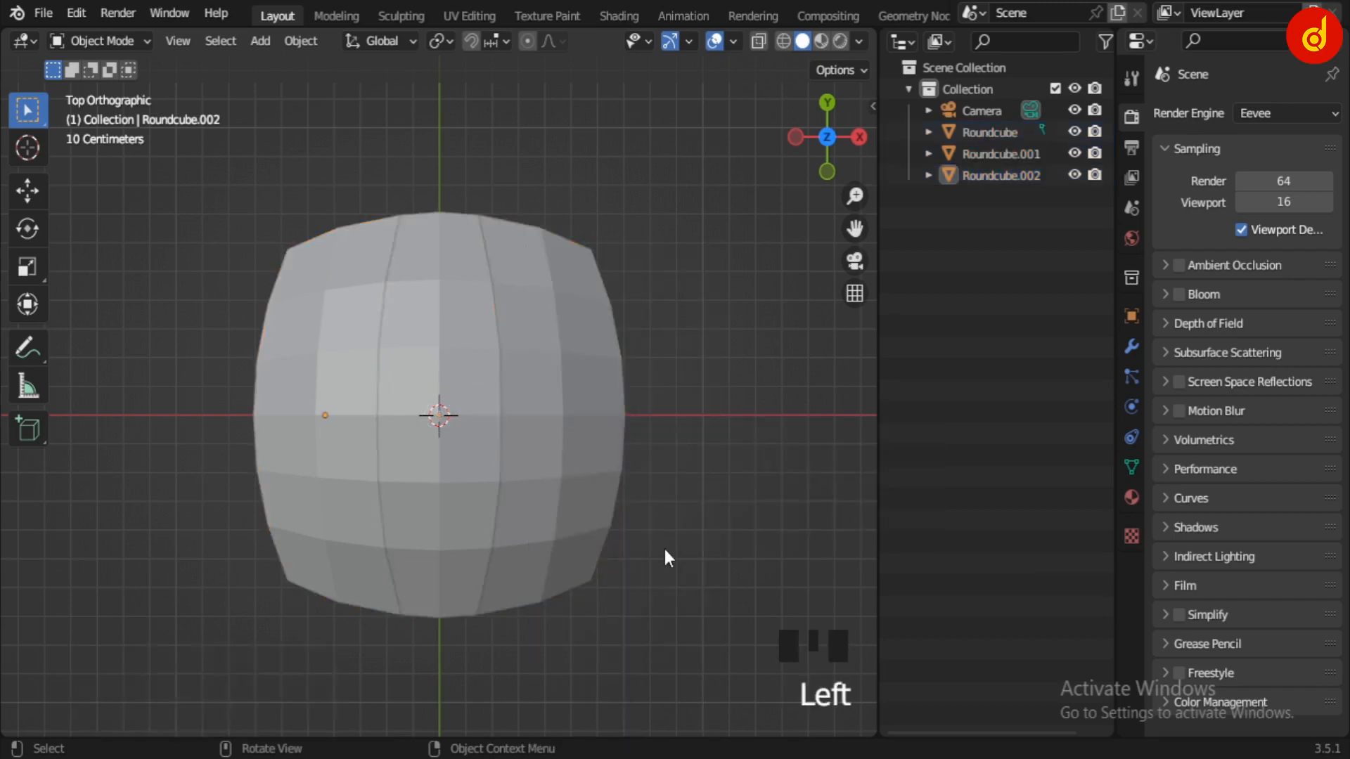
# Open the middle strip for editing with all of its faces selected, seen from the front and slightly below.
pyautogui.moveTo(664, 550); pyautogui.dragTo(498, 441, button='middle')
pyautogui.scroll(2, 489, 386)
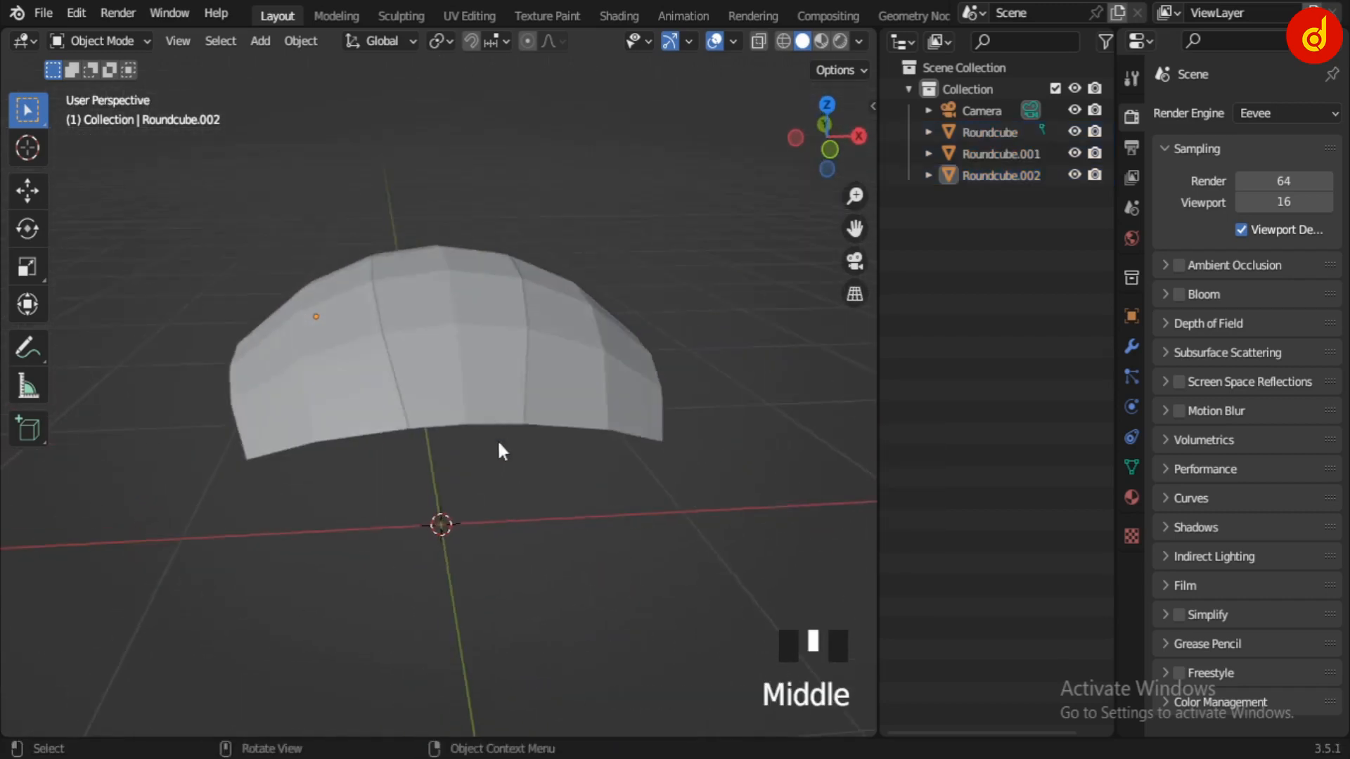
pyautogui.click(483, 395)
pyautogui.scroll(1, 483, 395)
pyautogui.keyDown('shift'); pyautogui.moveTo(483, 395); pyautogui.dragTo(572, 437, button='middle'); pyautogui.keyUp('shift')
pyautogui.press('Tab')
pyautogui.keyDown('alt'); pyautogui.click(592, 501); pyautogui.keyUp('alt')
pyautogui.scroll(2, 602, 352)
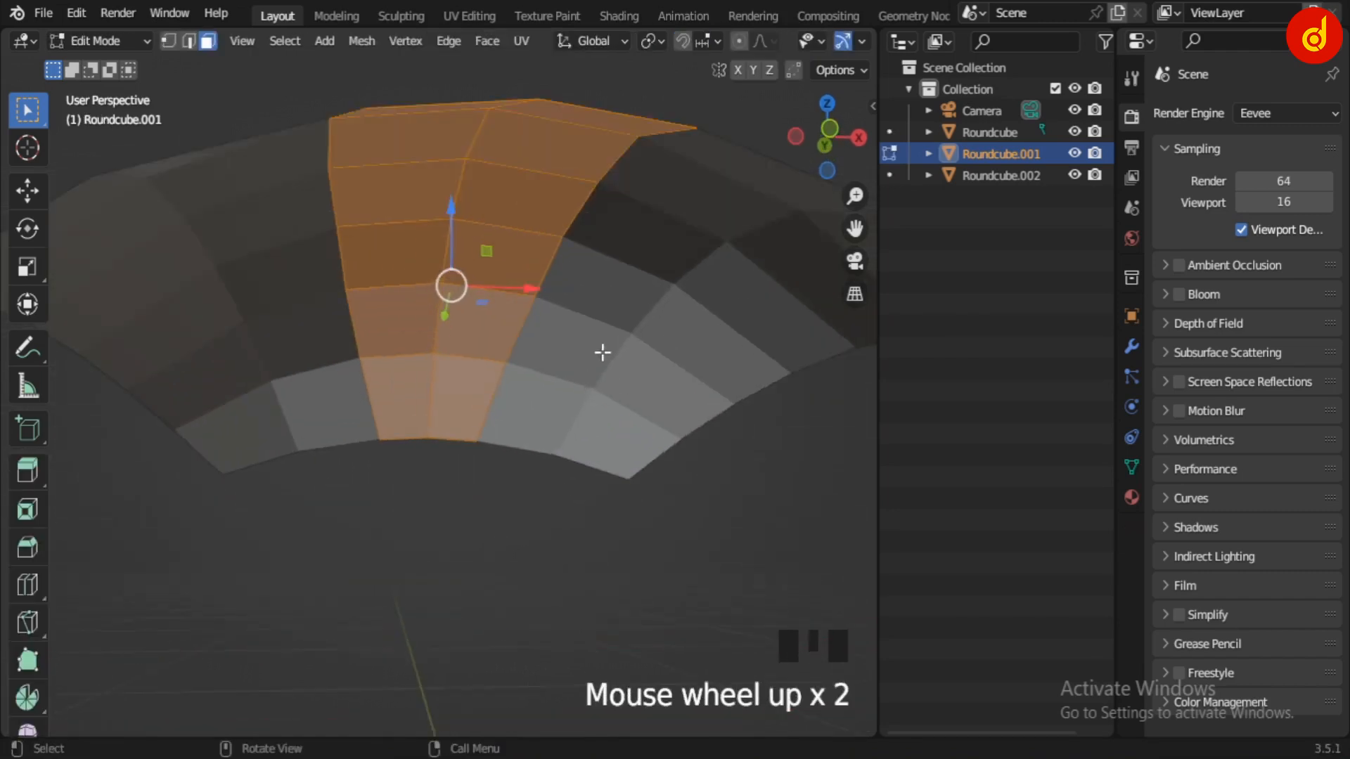
pyautogui.keyDown('shift'); pyautogui.moveTo(603, 352); pyautogui.dragTo(625, 476, button='middle'); pyautogui.keyUp('shift')
pyautogui.scroll(-1, 627, 476)
# Extrude the middle strip's faces in place and thicken them outward by about 0.038 m with Shrink/Fatten.
pyautogui.press('e')
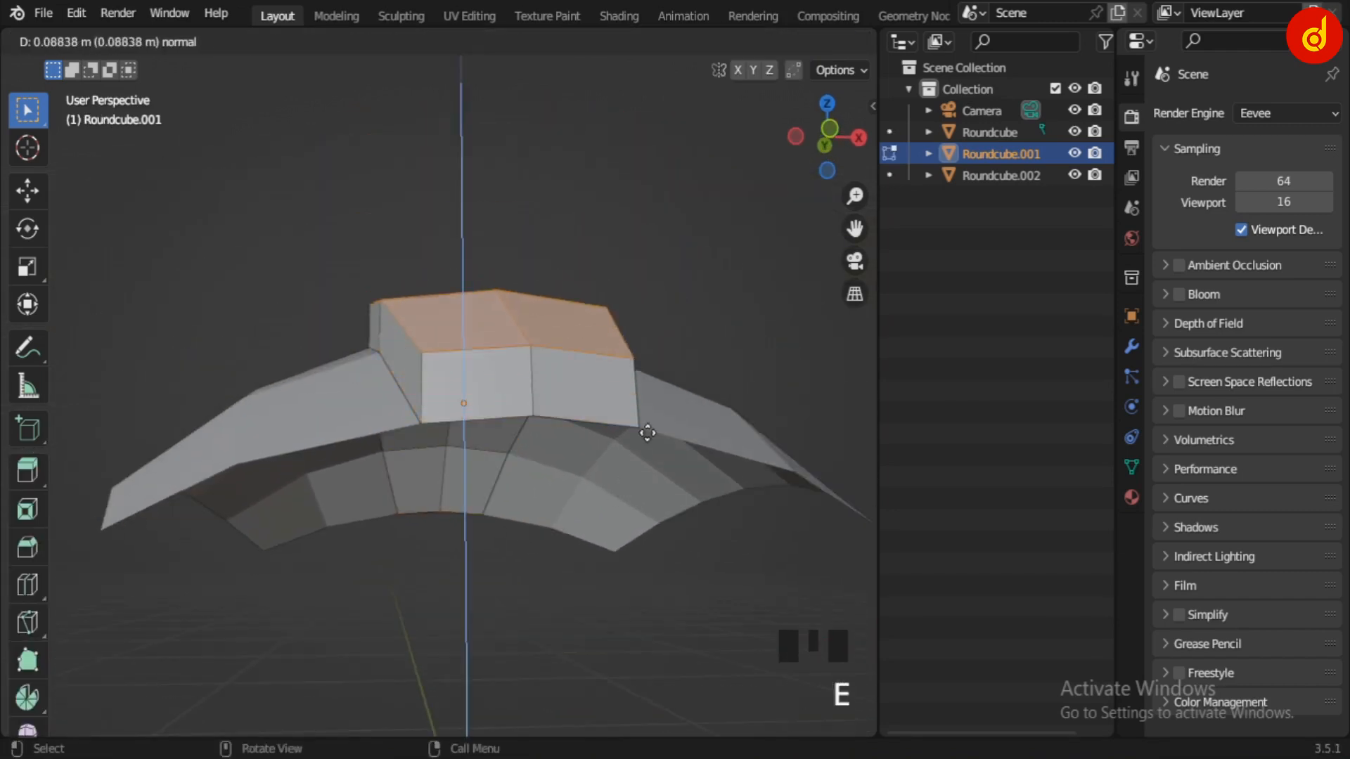
pyautogui.rightClick(669, 451)
pyautogui.moveTo(666, 503); pyautogui.dragTo(543, 481, button='middle')
pyautogui.hotkey('alt', 's')
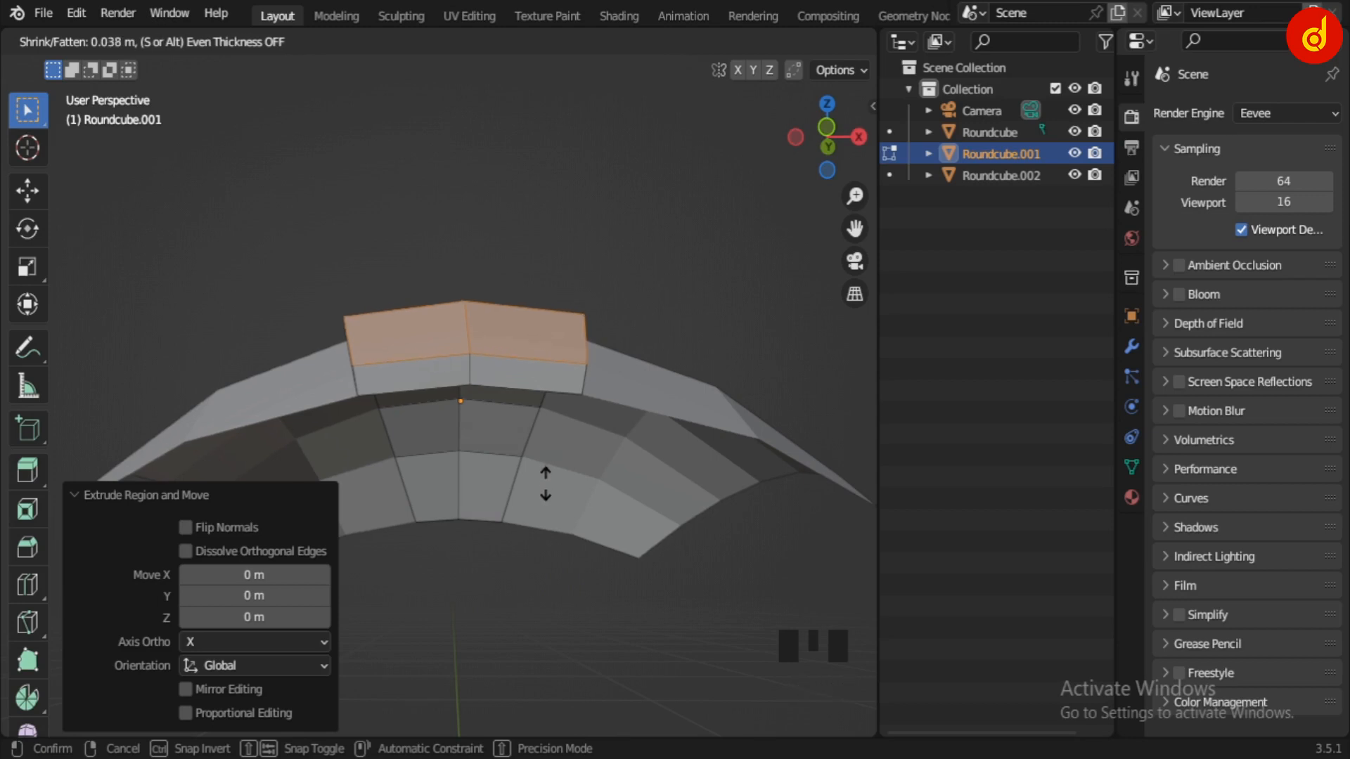
pyautogui.click(545, 483)
# Edit the side panel on the negative X side, extrude all its faces in place and fatten them outward by about 0.0395 m.
pyautogui.moveTo(530, 476); pyautogui.dragTo(425, 440, button='middle')
pyautogui.press('Tab')
pyautogui.click(343, 395)
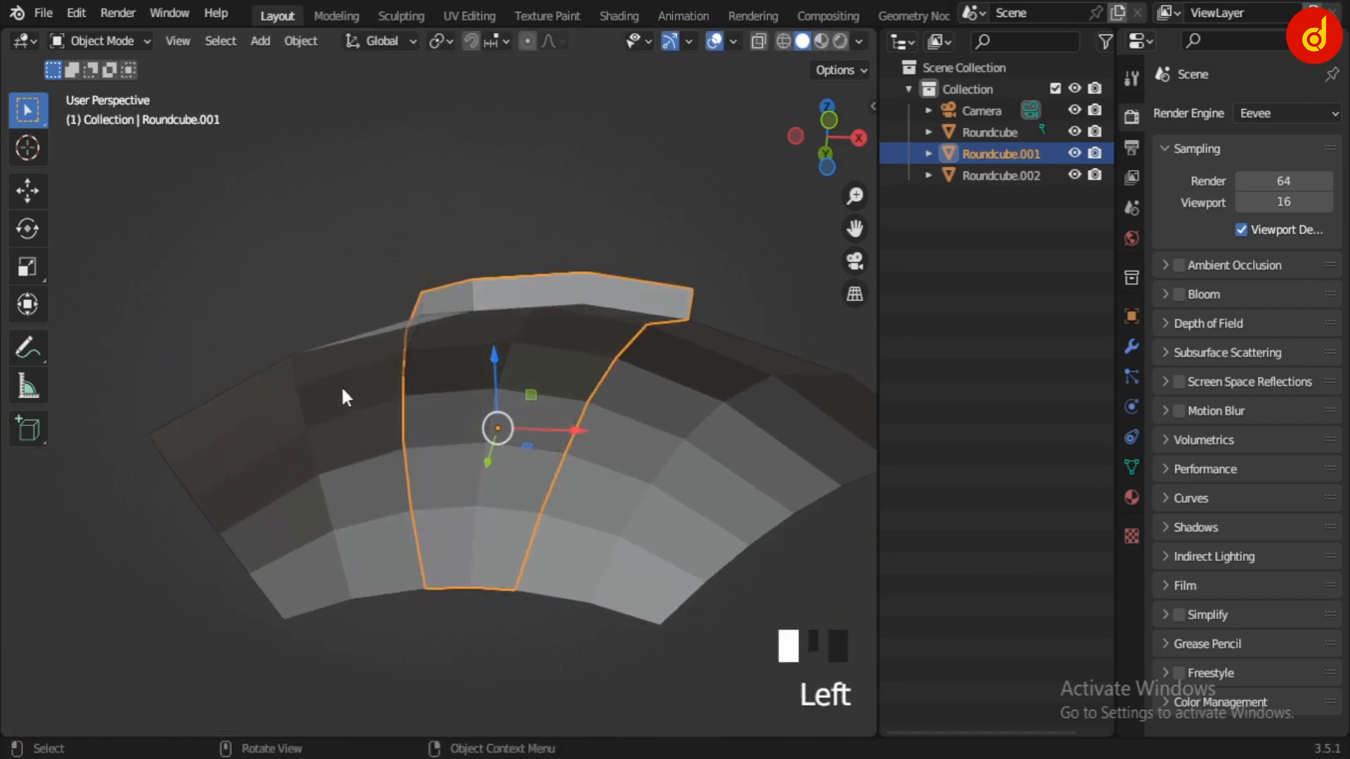
pyautogui.press('Tab')
pyautogui.moveTo(392, 386); pyautogui.dragTo(386, 395, button='middle')
pyautogui.press('a')
pyautogui.press('e')
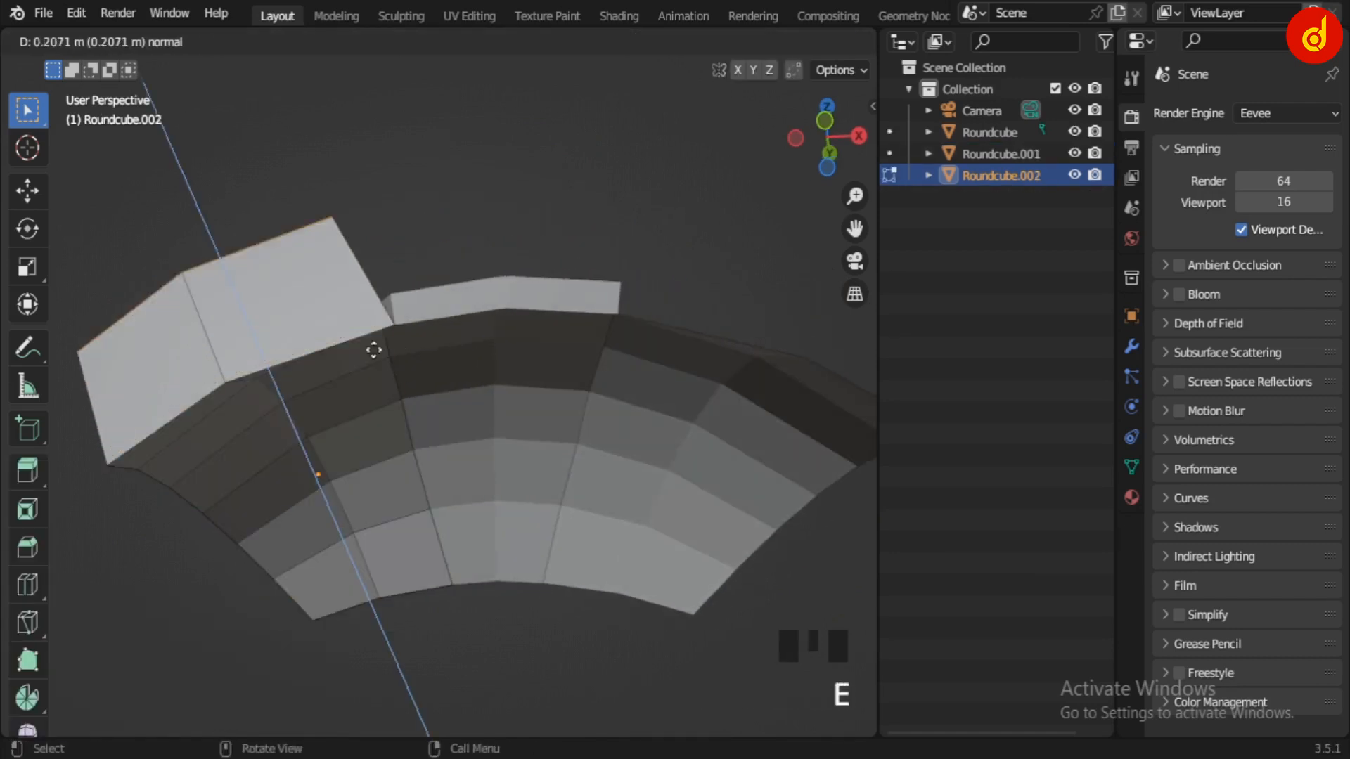
pyautogui.rightClick(381, 364)
pyautogui.hotkey('alt', 's')
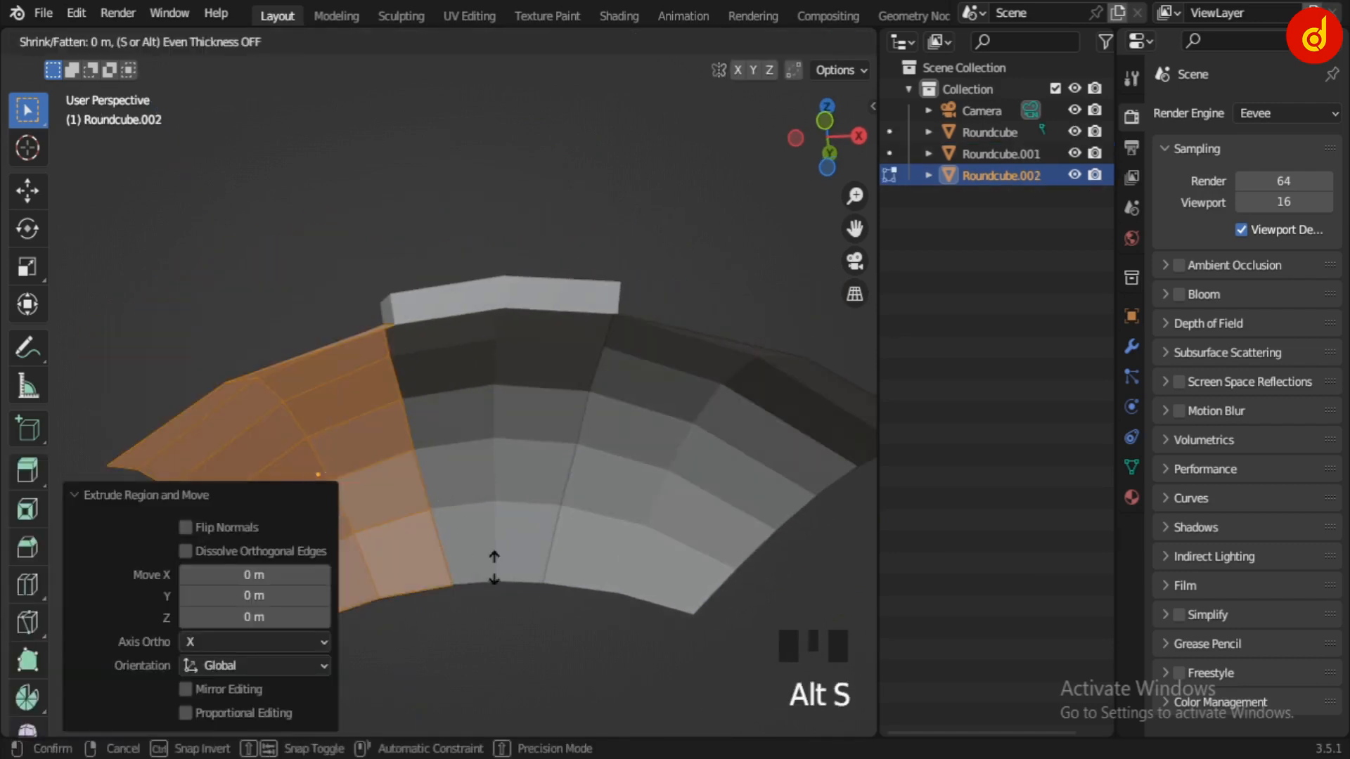
pyautogui.click(499, 594)
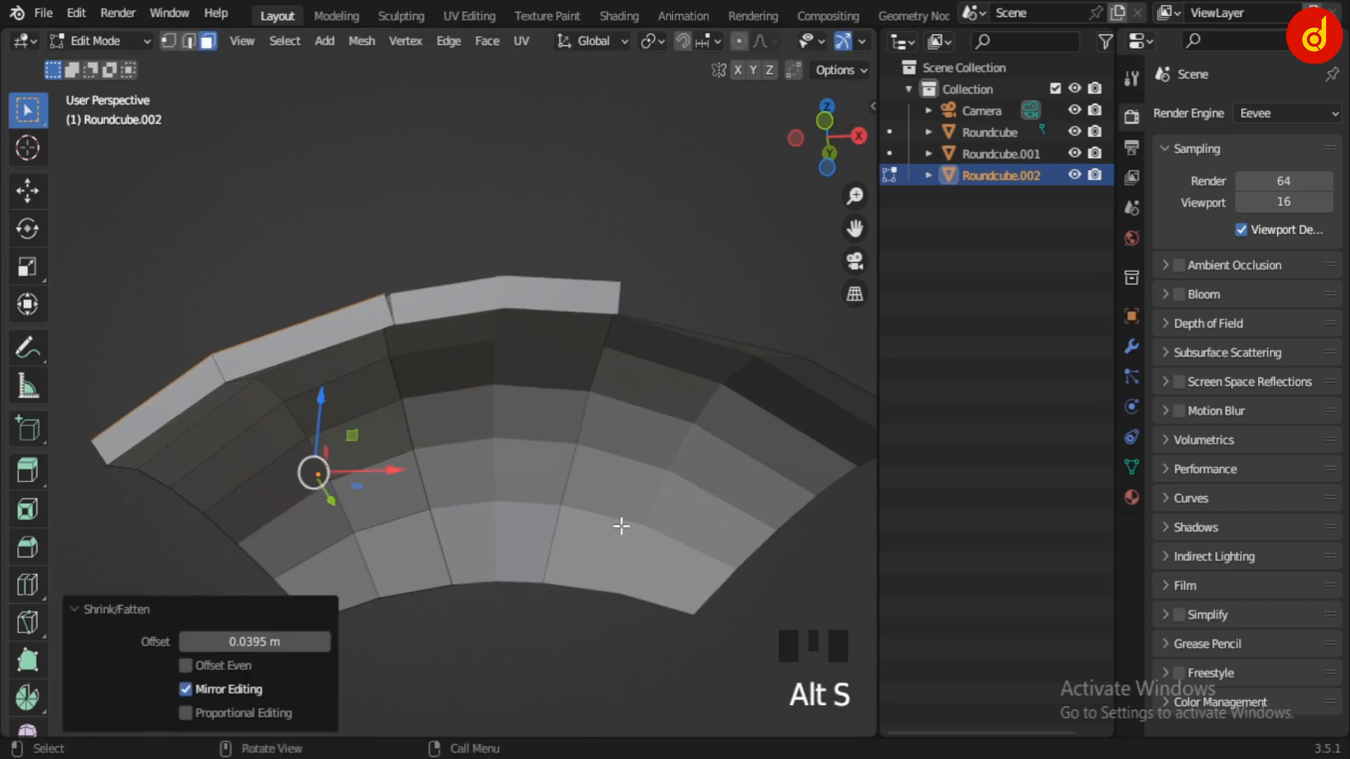
# Edit the side panel on the positive X side, extrude all its faces in place and fatten them outward by about 0.037 m.
pyautogui.press('Tab')
pyautogui.click(707, 478)
pyautogui.keyDown('shift'); pyautogui.moveTo(707, 479); pyautogui.dragTo(605, 492, button='middle'); pyautogui.keyUp('shift')
pyautogui.press('Tab')
pyautogui.press('a')
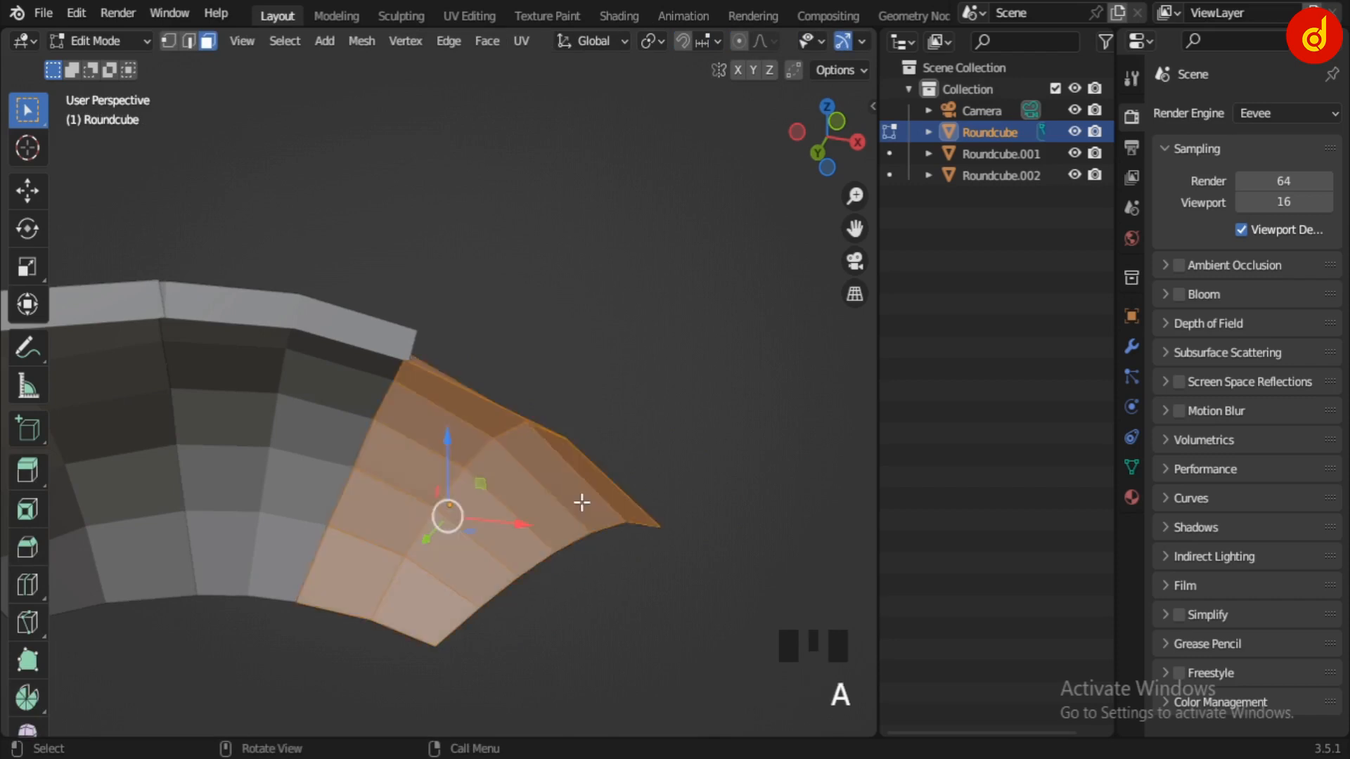
pyautogui.press('e')
pyautogui.rightClick(635, 436)
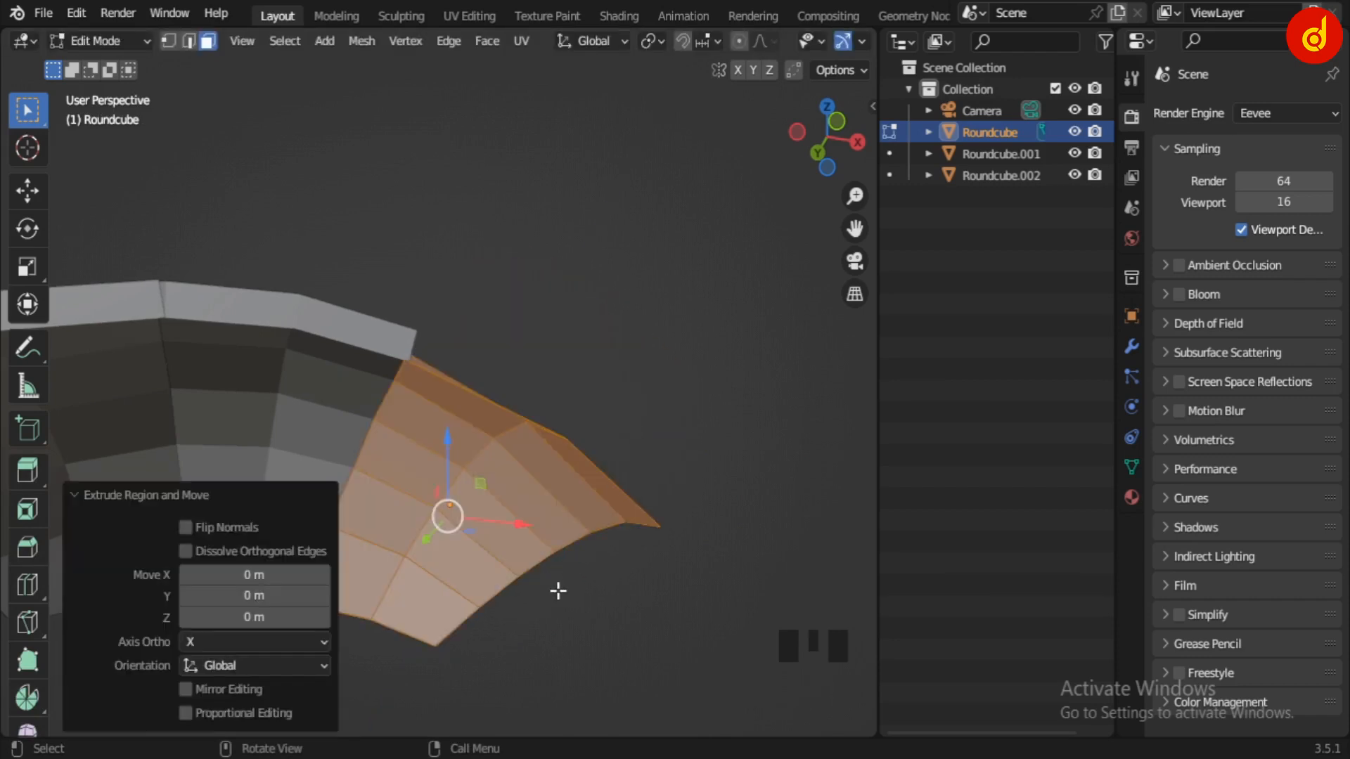
pyautogui.hotkey('alt', 's')
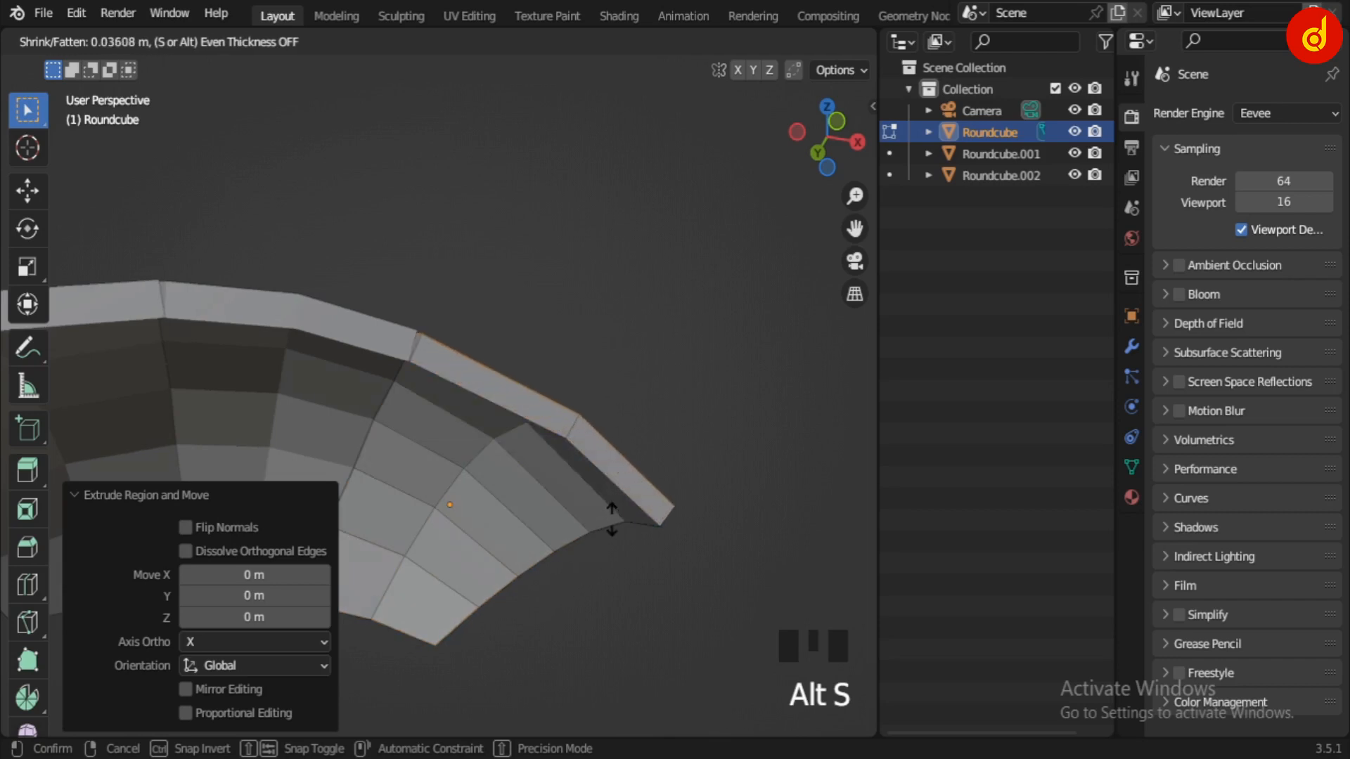
pyautogui.click(615, 517)
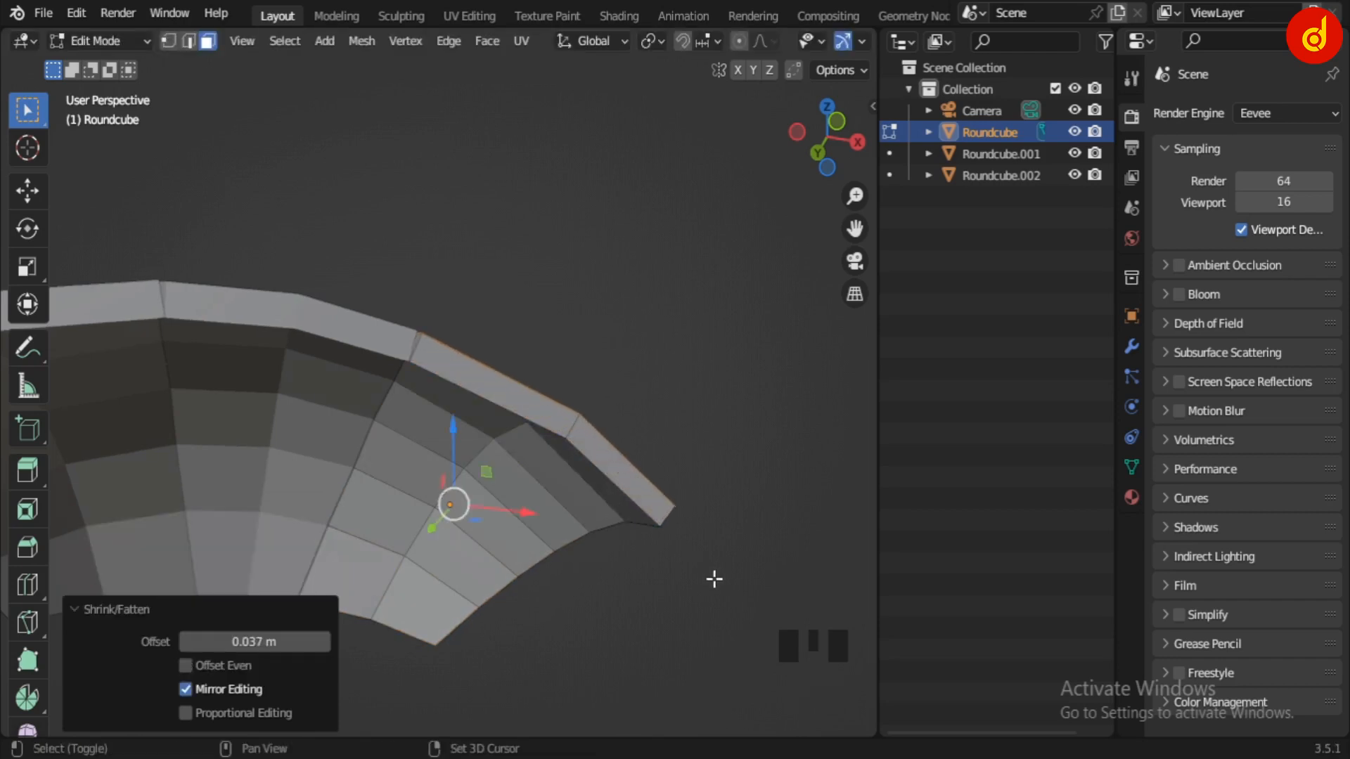
# Undo the positive X panel's last Shrink/Fatten and fatten its extruded faces outward again by about 0.037 m.
pyautogui.click(713, 580)
pyautogui.scroll(1, 609, 558)
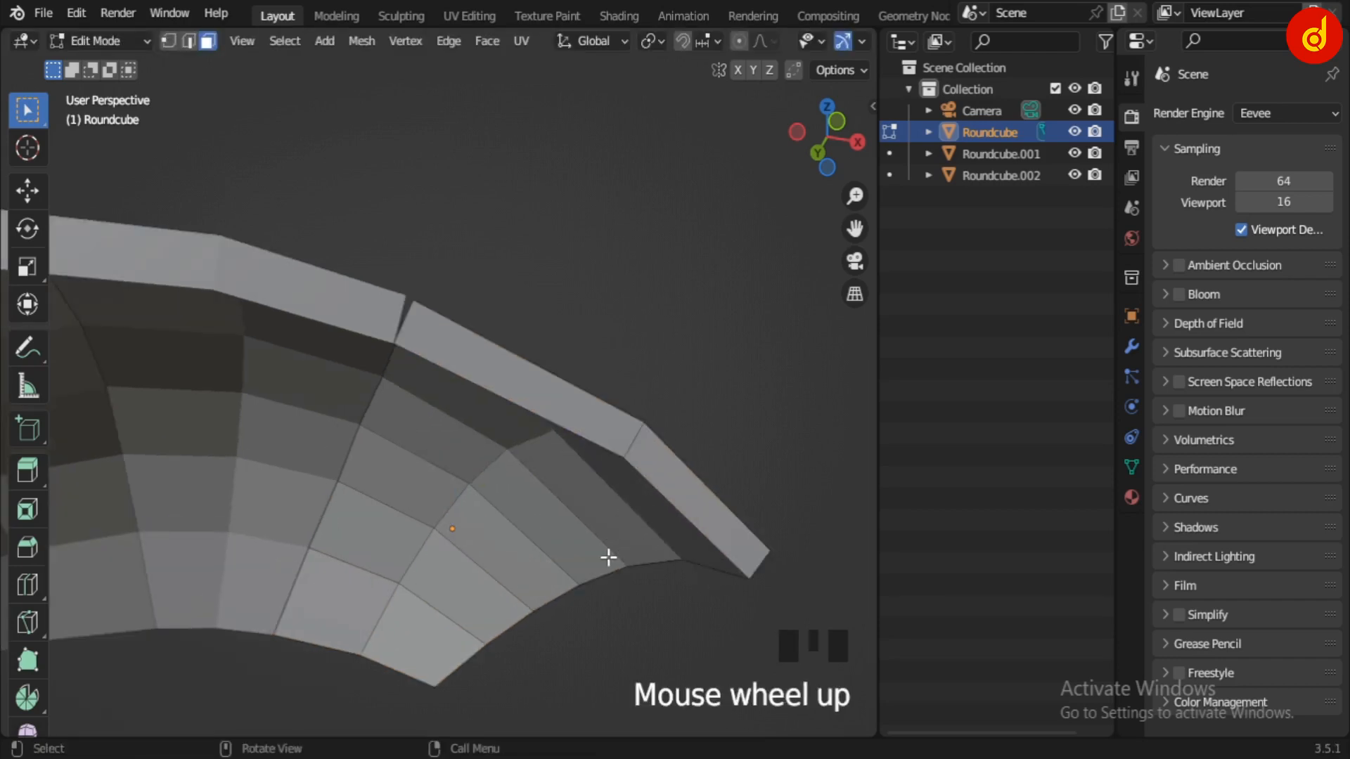
pyautogui.hotkey('ctrl', 'z')
pyautogui.hotkey('ctrl', 'z')
pyautogui.hotkey('alt', 's')
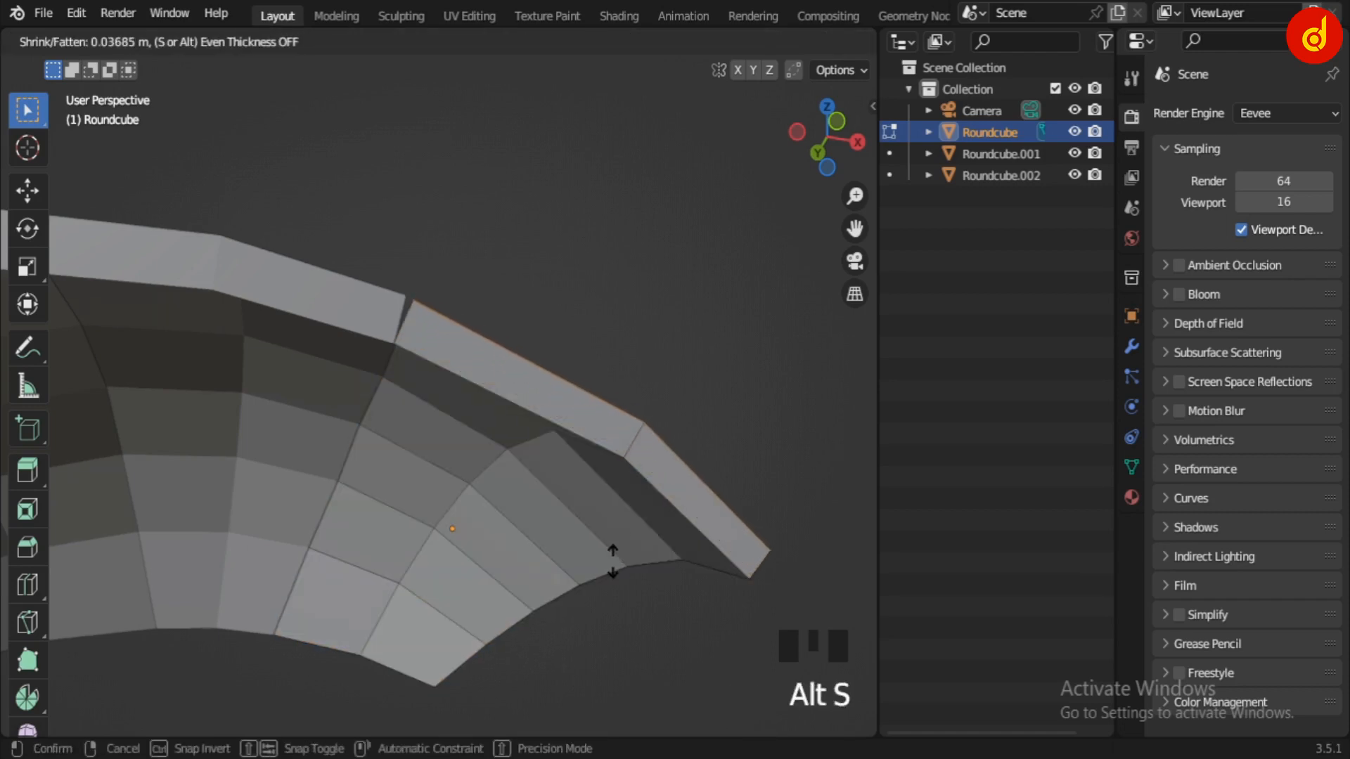
pyautogui.click(612, 555)
# Return to object mode, select the thickened middle strip and isolate it in local view.
pyautogui.scroll(-2, 600, 268)
pyautogui.keyDown('shift'); pyautogui.moveTo(407, 370); pyautogui.dragTo(555, 535, button='middle'); pyautogui.keyUp('shift')
pyautogui.scroll(-2, 509, 413)
pyautogui.press('Tab')
pyautogui.click(522, 579)
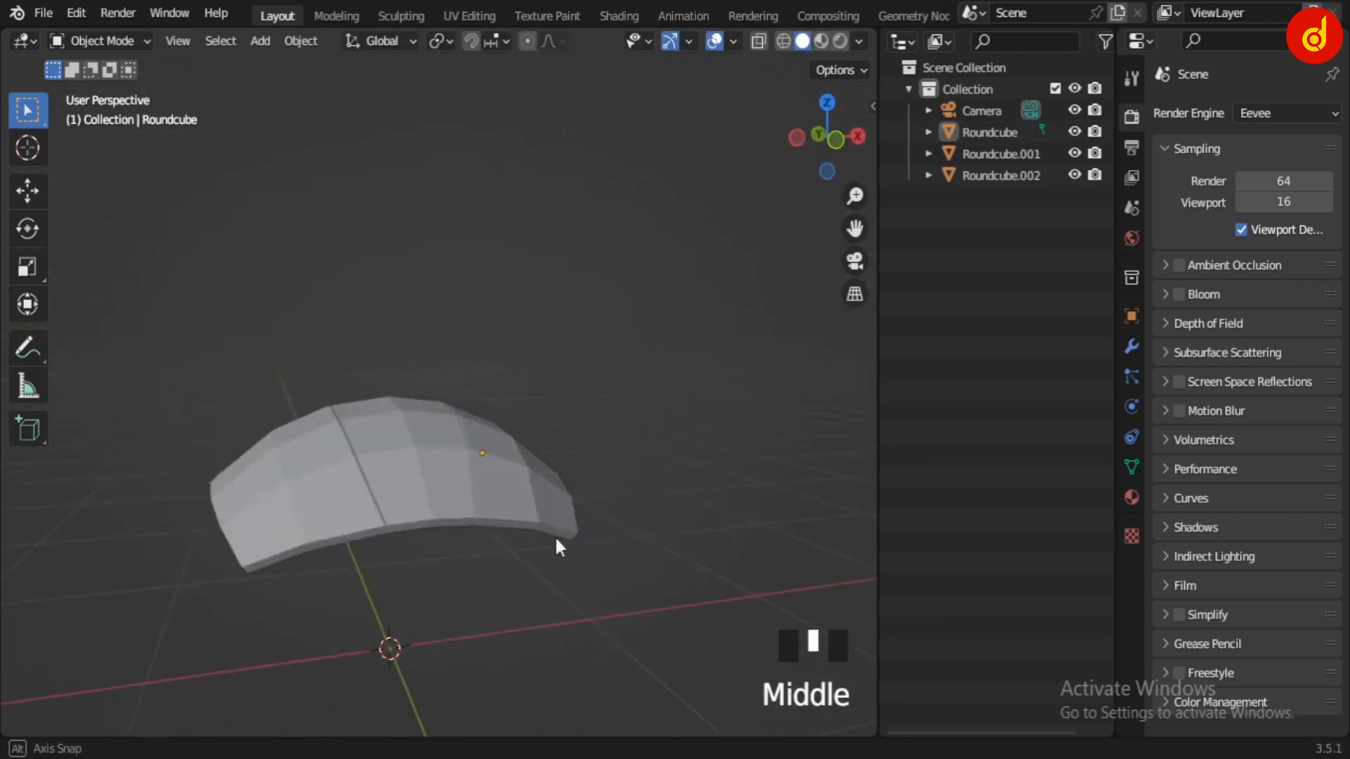
pyautogui.scroll(2, 448, 511)
pyautogui.click(441, 509)
pyautogui.press('/')
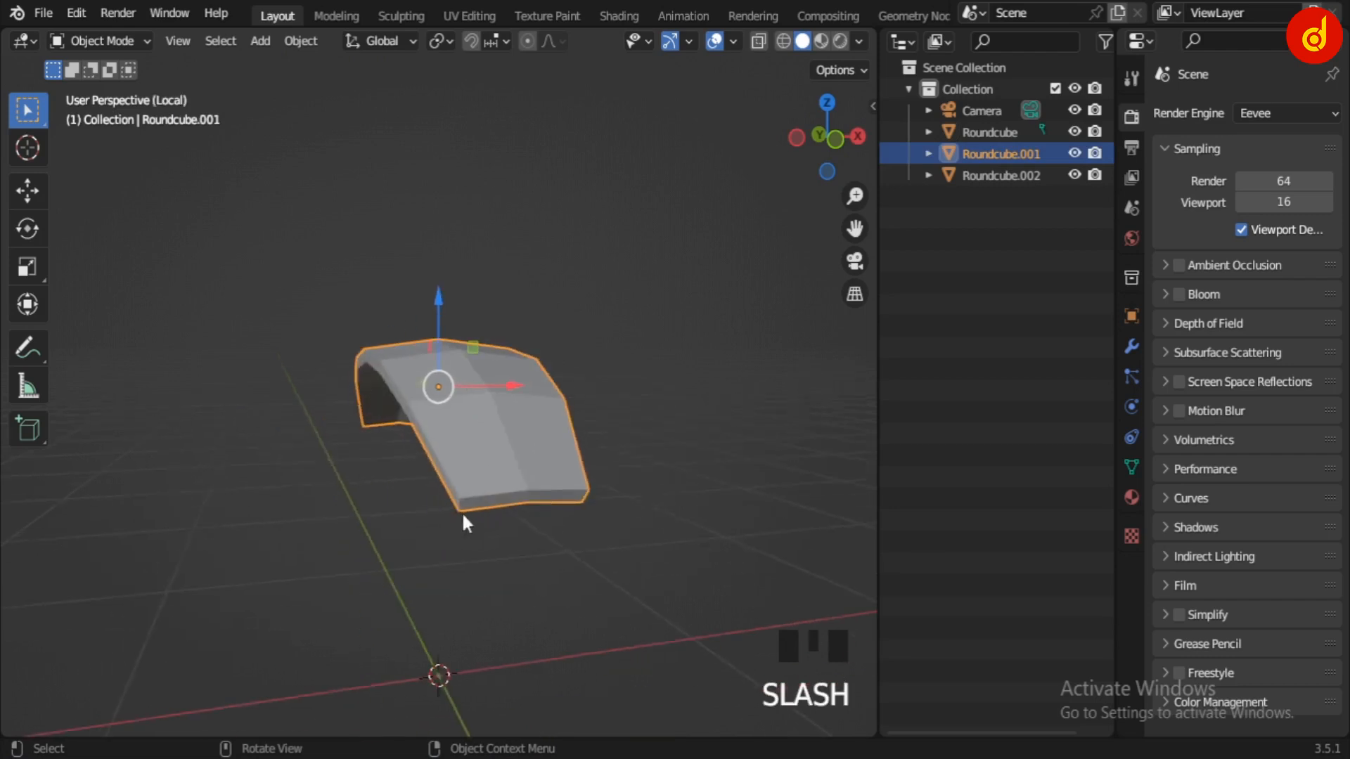
# In edge selection mode, select the border edges at the strip's near end and the edge loops along its visible long side.
pyautogui.moveTo(509, 526); pyautogui.dragTo(636, 530, button='middle')
pyautogui.press('Tab')
pyautogui.scroll(1, 570, 549)
pyautogui.press('2')
pyautogui.keyDown('alt'); pyautogui.click(648, 540); pyautogui.keyUp('alt')
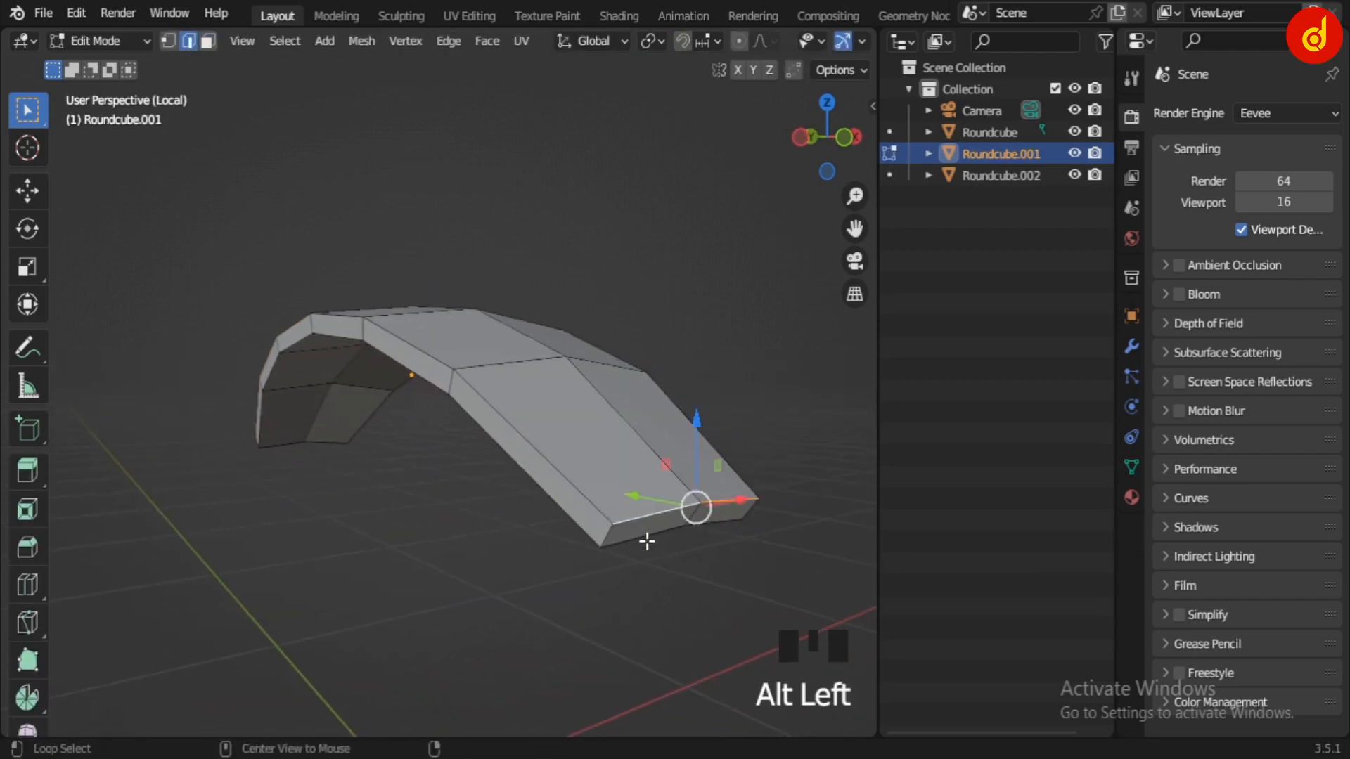
pyautogui.keyDown('alt'); pyautogui.keyDown('shift'); pyautogui.click(563, 511); pyautogui.keyUp('shift'); pyautogui.keyUp('alt')
pyautogui.keyDown('alt'); pyautogui.keyDown('shift'); pyautogui.click(562, 508); pyautogui.keyUp('shift'); pyautogui.keyUp('alt')
pyautogui.keyDown('alt'); pyautogui.keyDown('shift'); pyautogui.click(562, 509); pyautogui.keyUp('shift'); pyautogui.keyUp('alt')
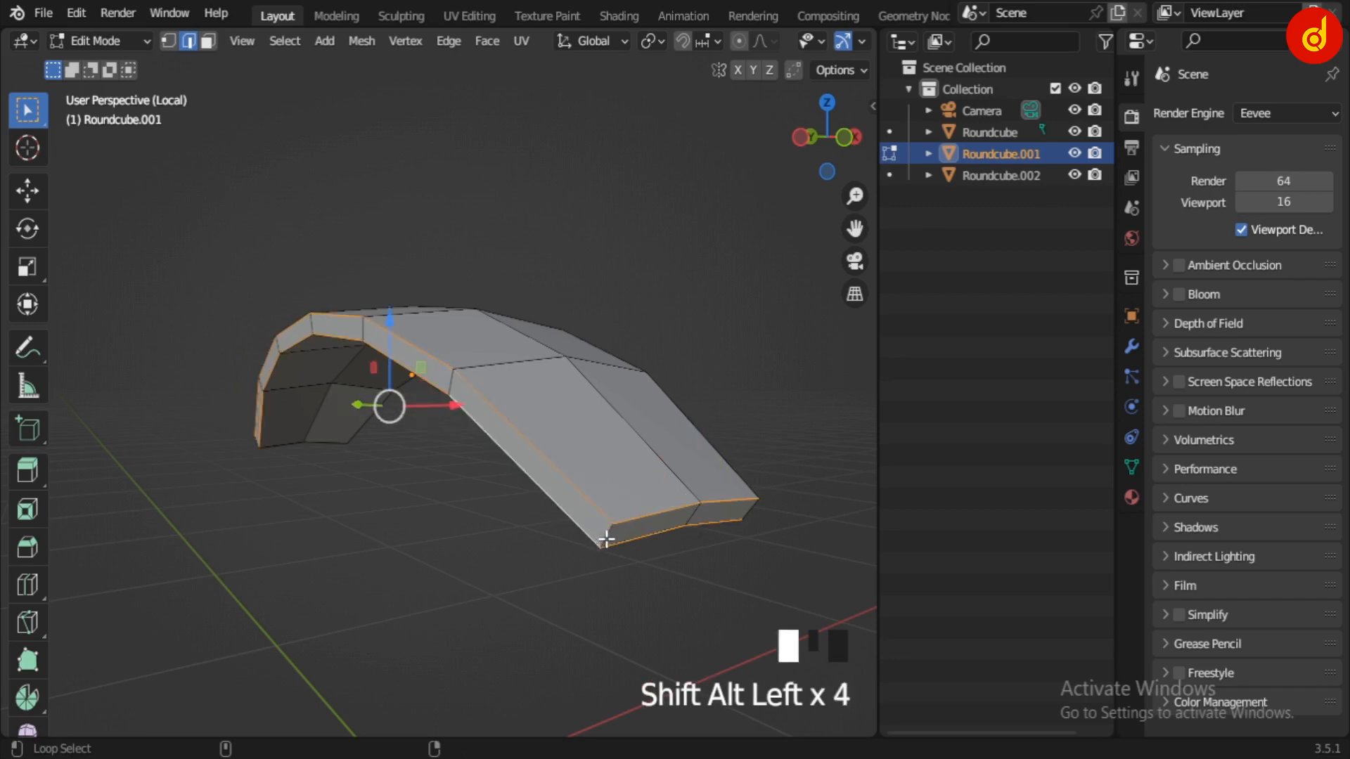
# Add the upper and lower edge loops along the strip's opposite long side to the edge selection.
pyautogui.moveTo(760, 564); pyautogui.dragTo(549, 555, button='middle')
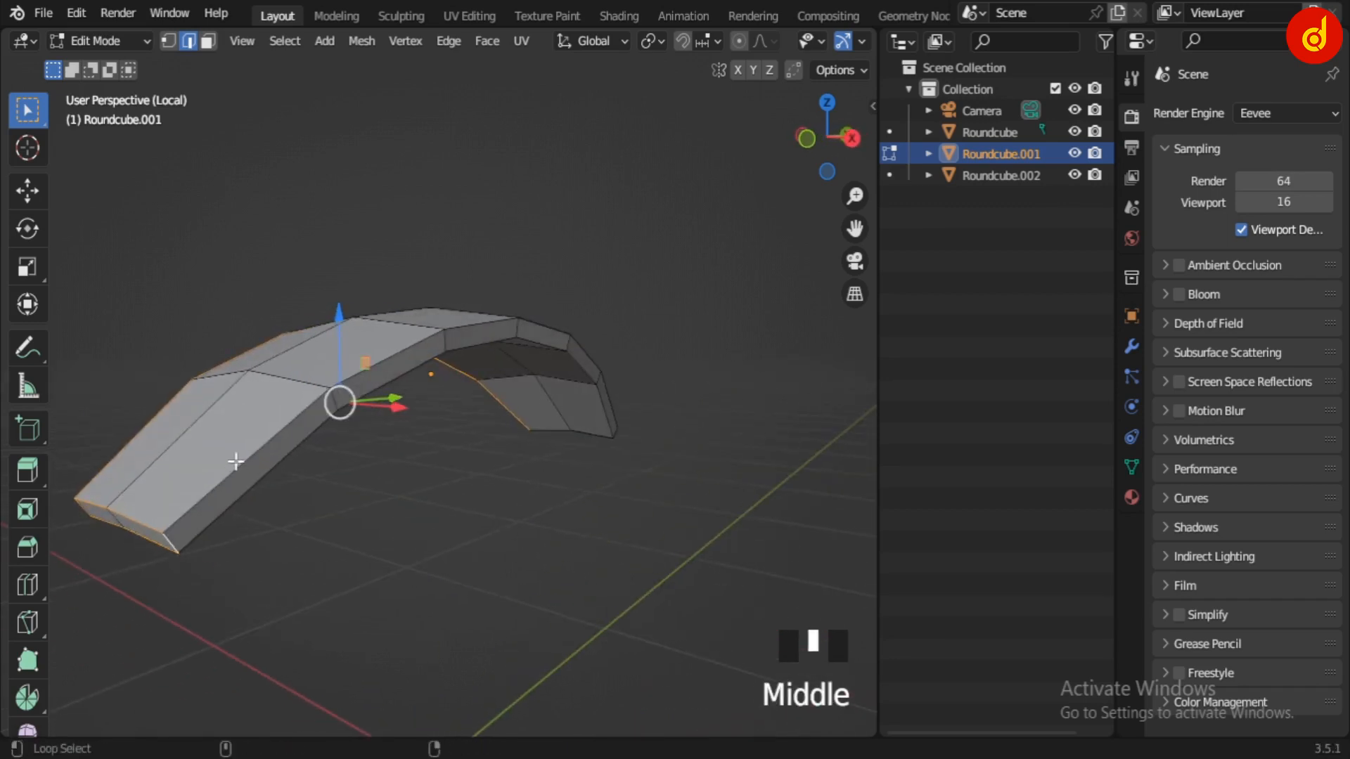
pyautogui.keyDown('alt'); pyautogui.keyDown('shift'); pyautogui.click(265, 481); pyautogui.keyUp('shift'); pyautogui.keyUp('alt')
pyautogui.keyDown('alt'); pyautogui.keyDown('shift'); pyautogui.click(265, 481); pyautogui.keyUp('shift'); pyautogui.keyUp('alt')
pyautogui.moveTo(881, 499); pyautogui.dragTo(763, 496, button='middle')
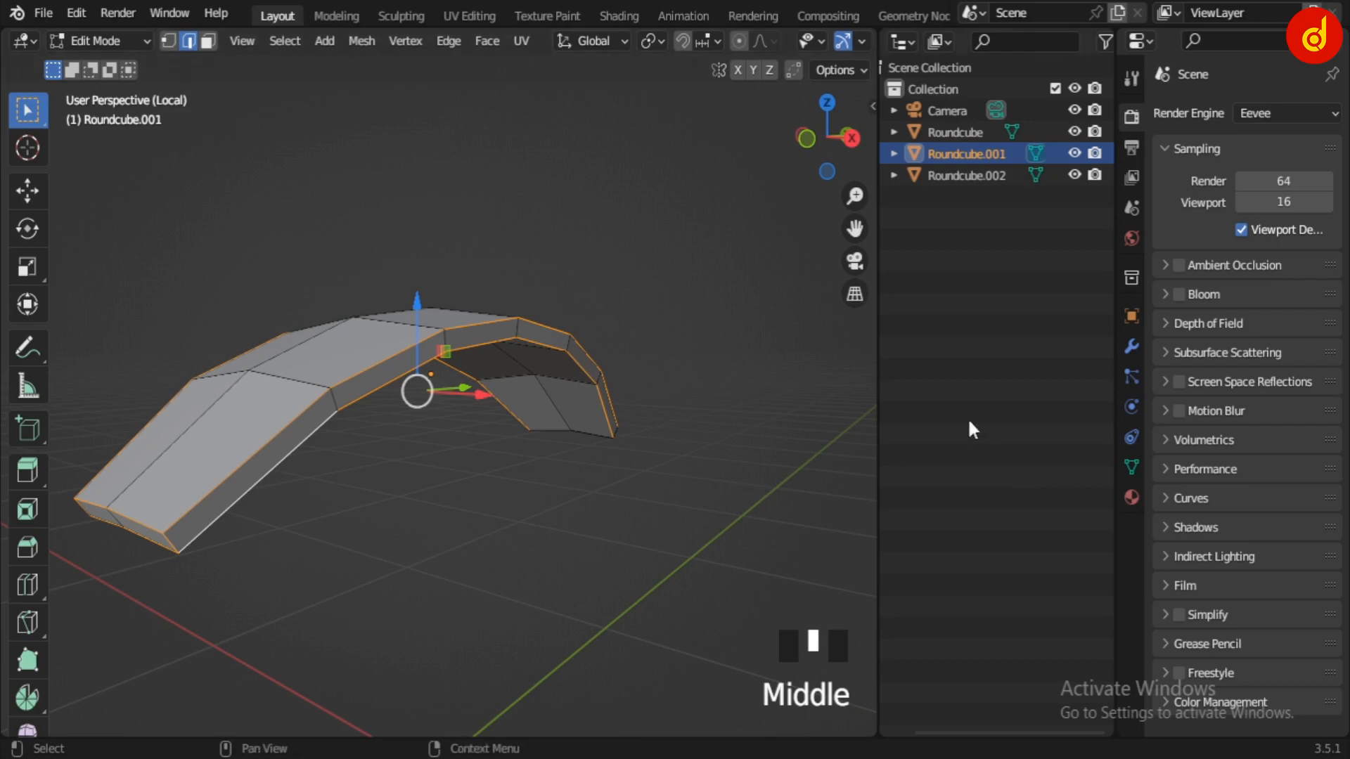
# Add the border edges around the middle strip's remaining end to the edge selection, including its corner edges.
pyautogui.keyDown('shift'); pyautogui.moveTo(952, 428); pyautogui.dragTo(363, 449, button='middle'); pyautogui.keyUp('shift')
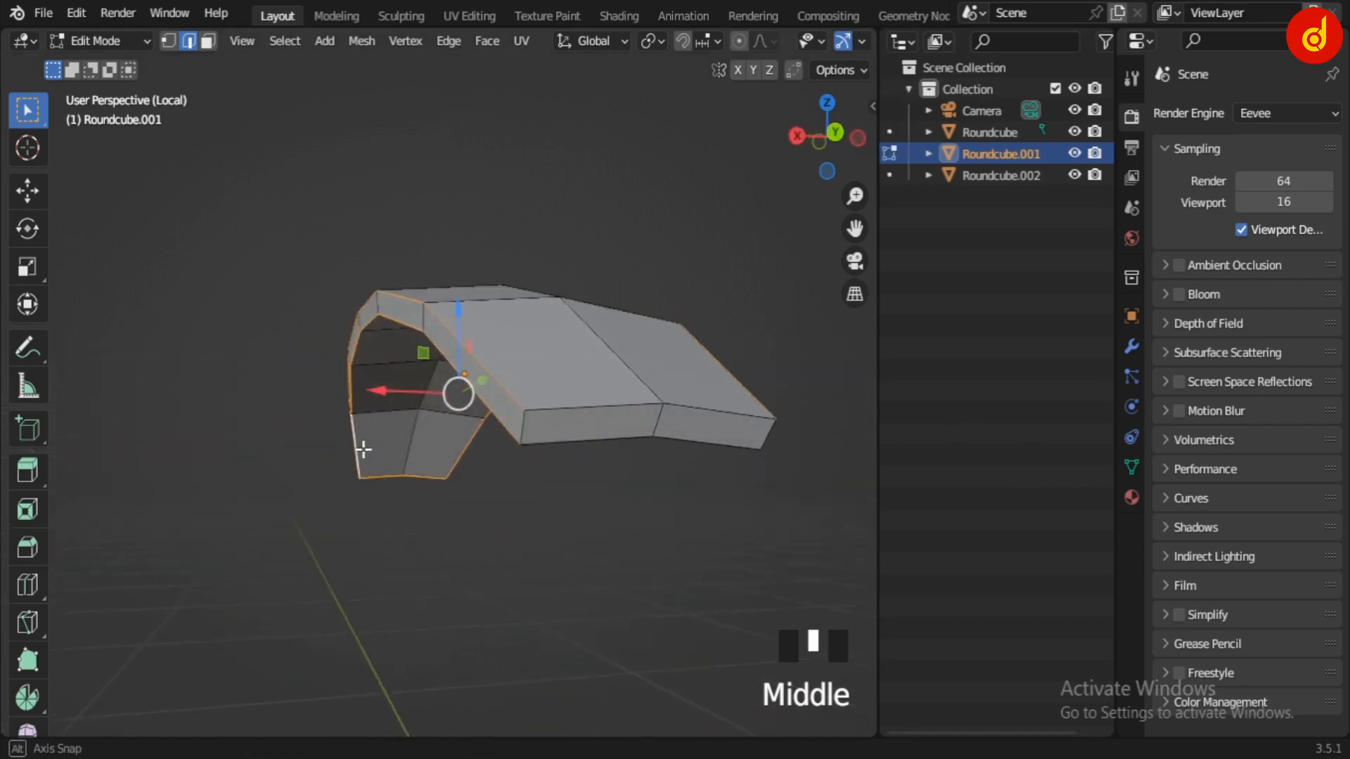
pyautogui.keyDown('alt'); pyautogui.keyDown('shift'); pyautogui.click(551, 421); pyautogui.keyUp('shift'); pyautogui.keyUp('alt')
pyautogui.keyDown('alt'); pyautogui.keyDown('shift'); pyautogui.click(551, 422); pyautogui.keyUp('shift'); pyautogui.keyUp('alt')
pyautogui.keyDown('alt'); pyautogui.keyDown('shift'); pyautogui.click(569, 432); pyautogui.keyUp('shift'); pyautogui.keyUp('alt')
pyautogui.keyDown('alt'); pyautogui.keyDown('shift'); pyautogui.click(584, 410); pyautogui.keyUp('shift'); pyautogui.keyUp('alt')
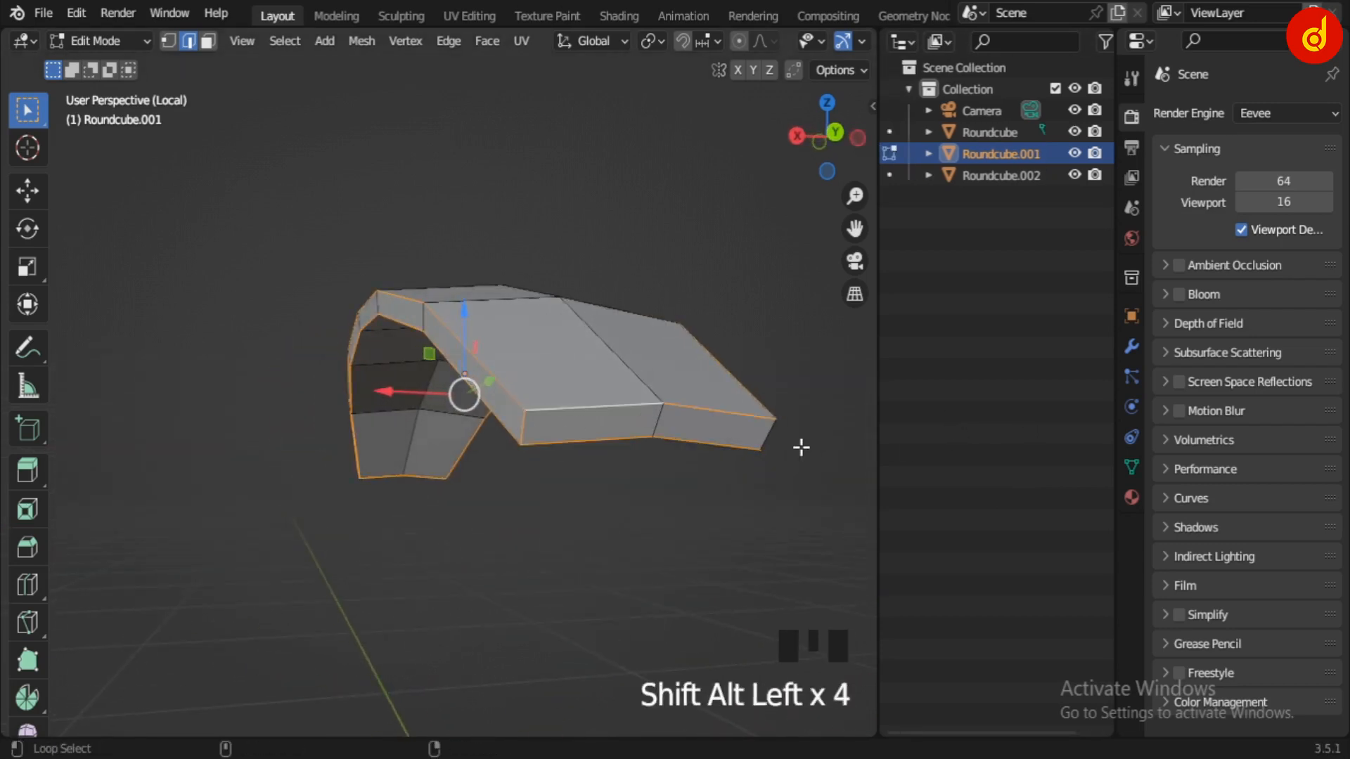
pyautogui.moveTo(771, 458); pyautogui.dragTo(563, 485, button='middle')
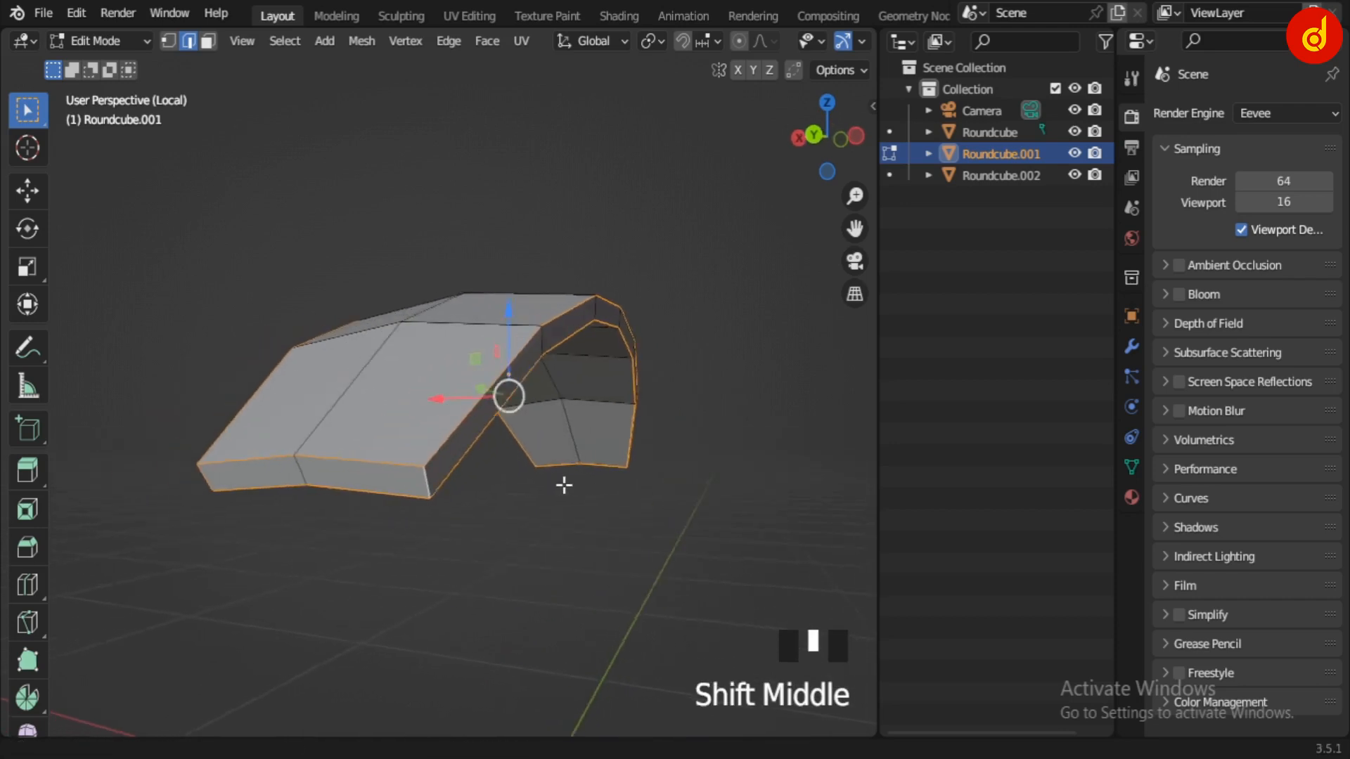
# Try a bevel on the middle strip's selected border edges and return to object mode.
pyautogui.scroll(2, 628, 475)
pyautogui.scroll(-1, 709, 546)
pyautogui.keyDown('shift'); pyautogui.moveTo(708, 545); pyautogui.dragTo(668, 500, button='middle'); pyautogui.keyUp('shift')
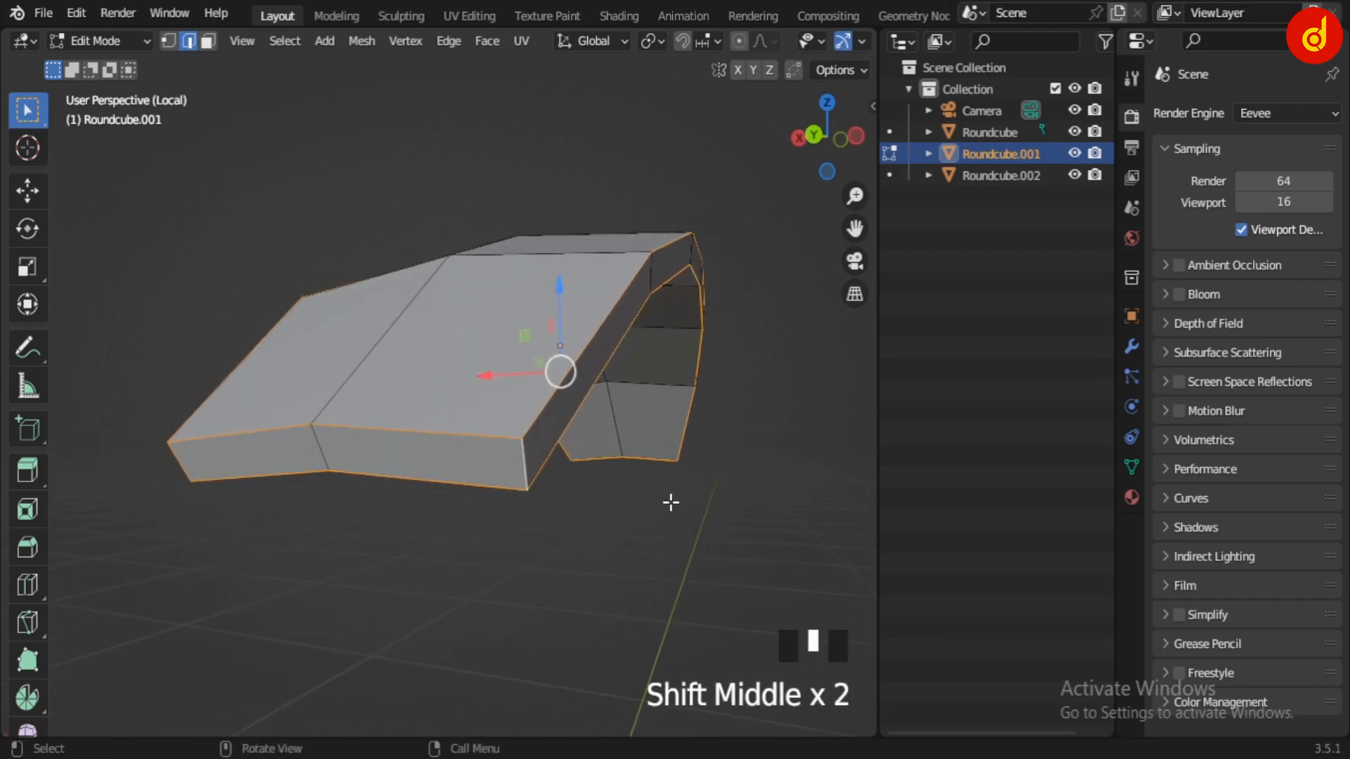
pyautogui.scroll(1, 669, 501)
pyautogui.scroll(-1, 640, 541)
pyautogui.hotkey('ctrl', 'b')
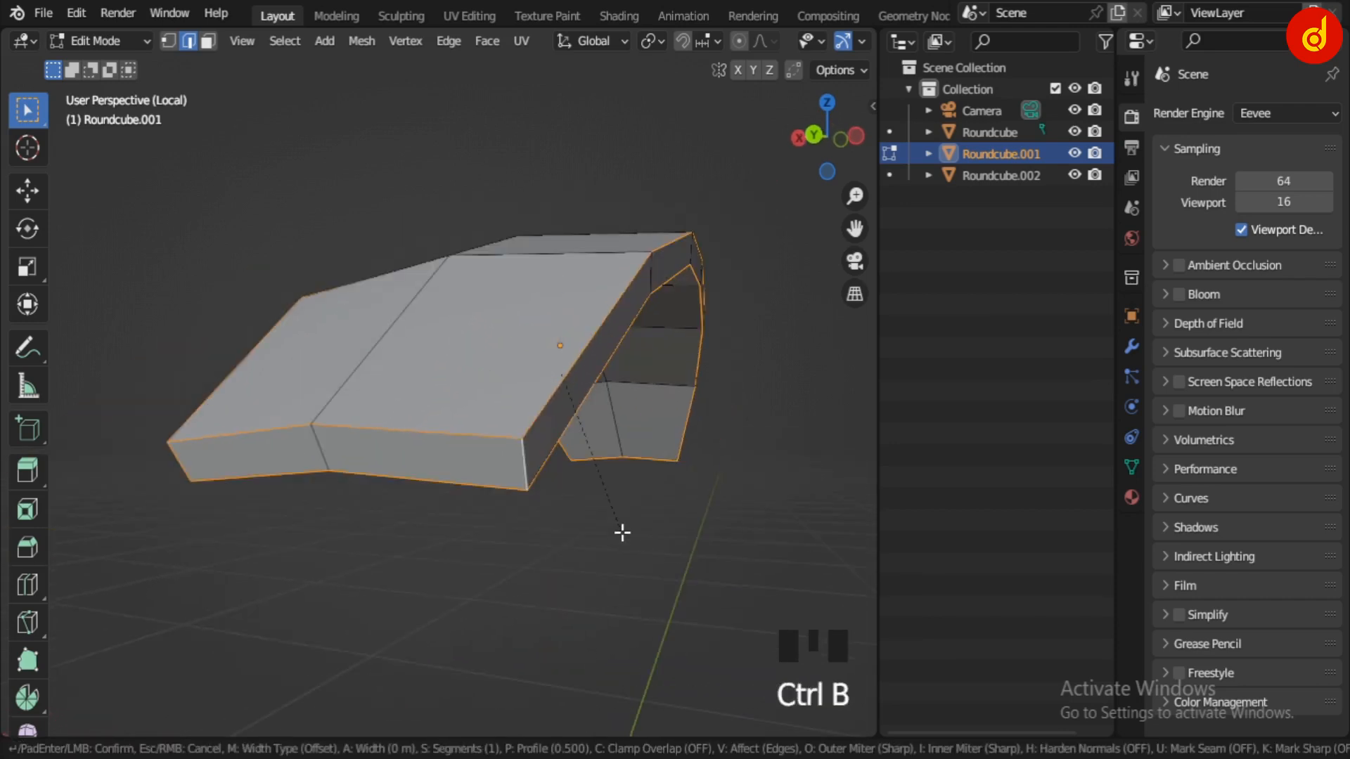
pyautogui.click(667, 576)
pyautogui.press('Tab')
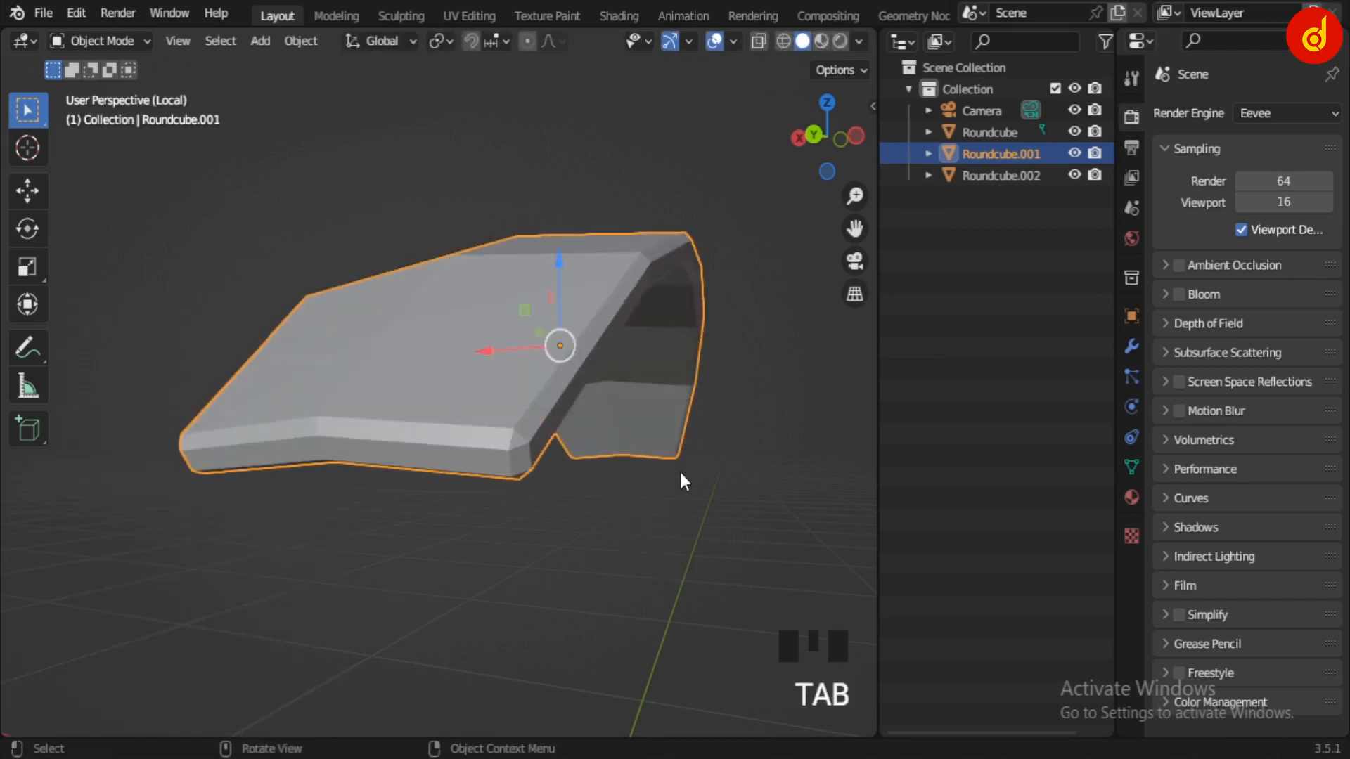
# Try a Subdivision Surface modifier on the middle strip, then remove it.
pyautogui.click(1132, 345)
pyautogui.click(1207, 113)
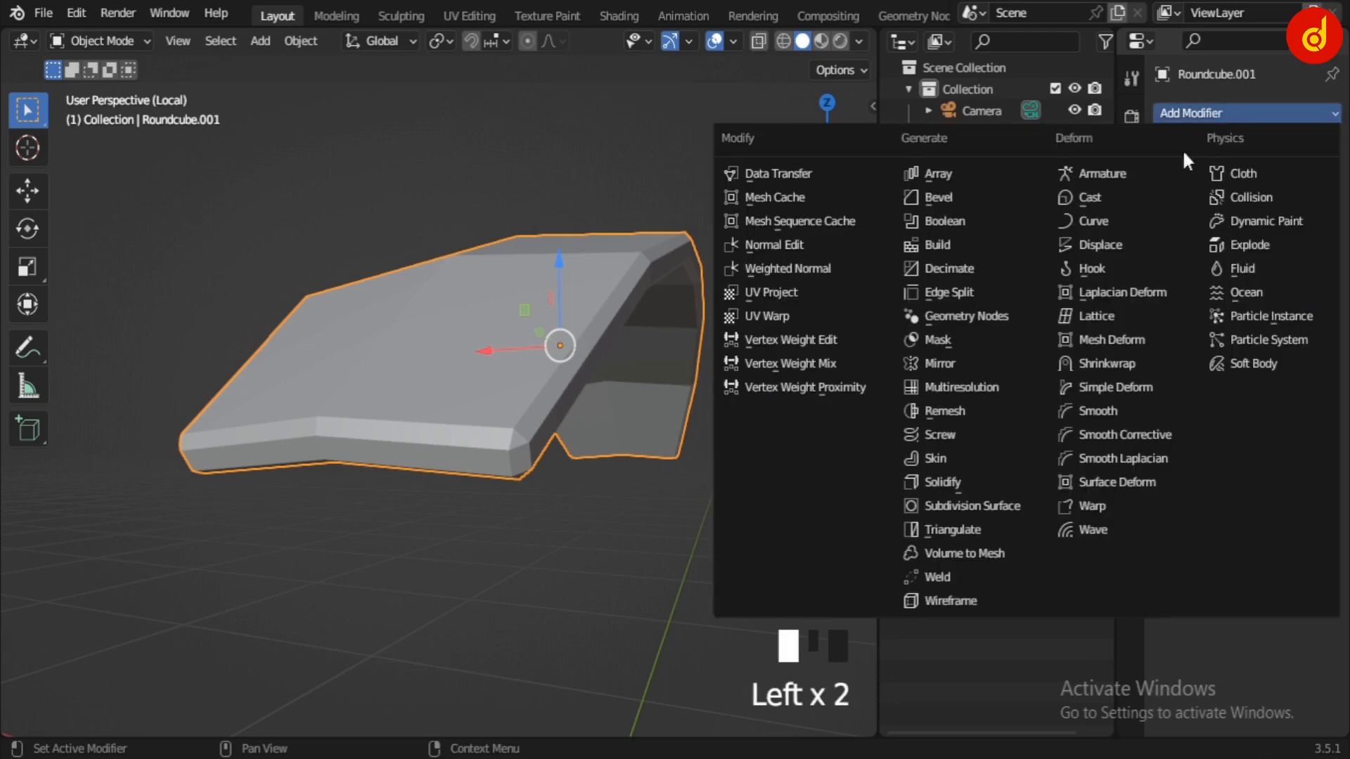
pyautogui.click(1016, 509)
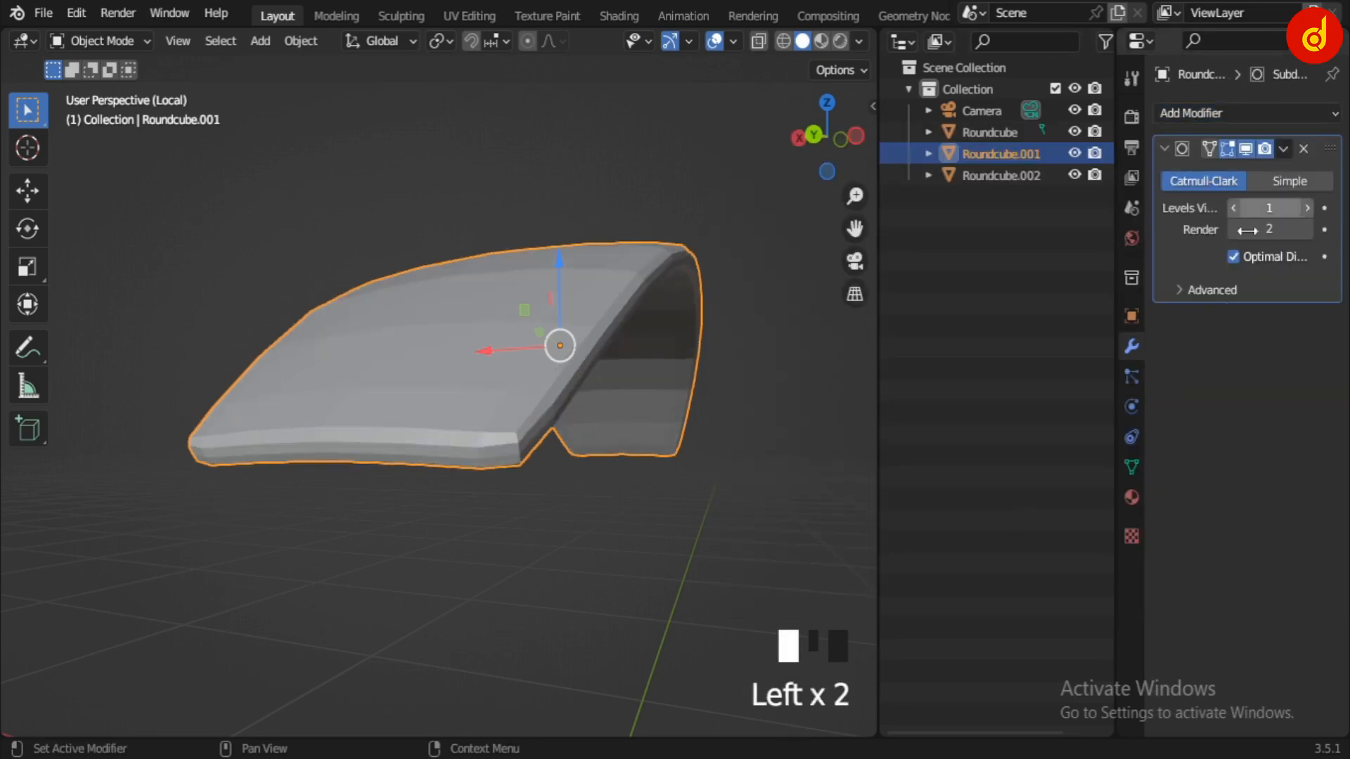
pyautogui.click(1303, 148)
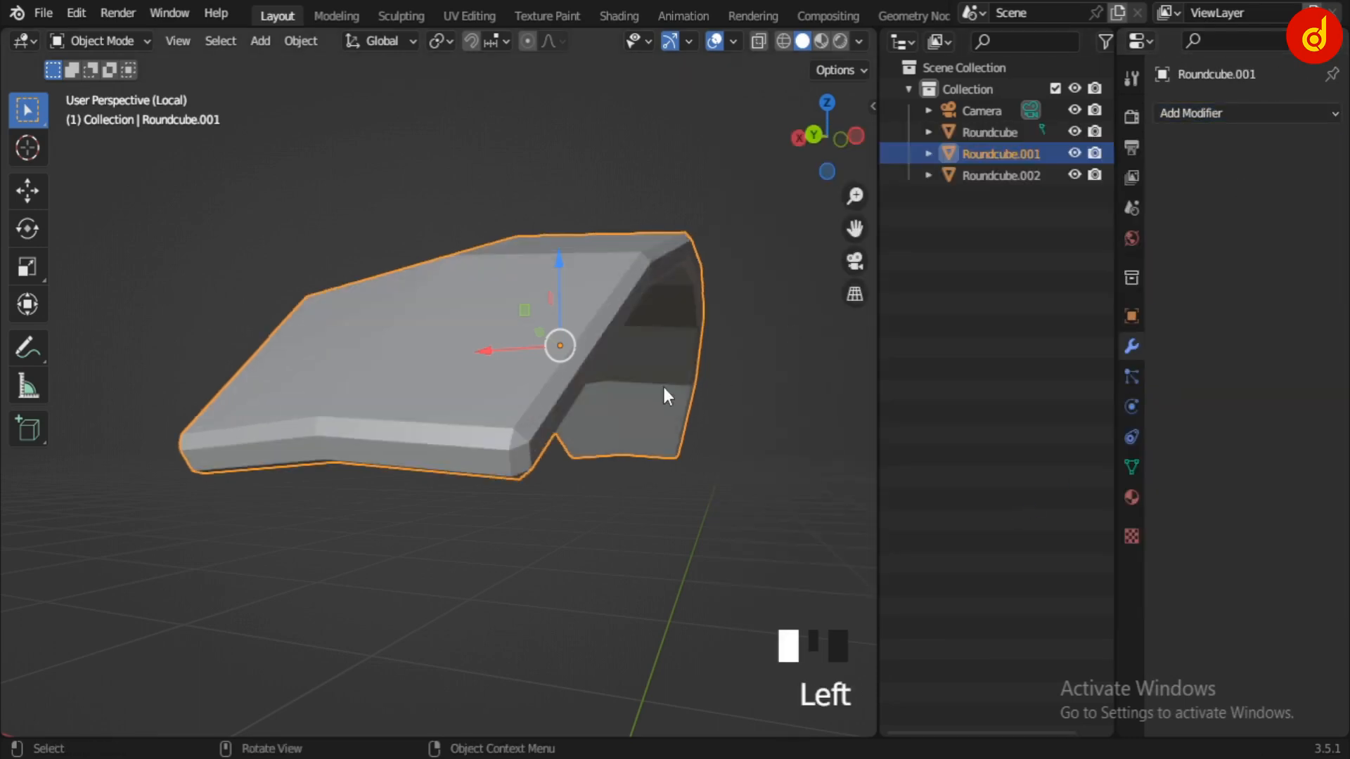
# Undo the middle strip's border bevel and return to object mode.
pyautogui.hotkey('ctrl', 'z')
pyautogui.hotkey('ctrl', 'z')
pyautogui.hotkey('ctrl', 'z')
pyautogui.hotkey('ctrl', 'z')
pyautogui.press('Tab')
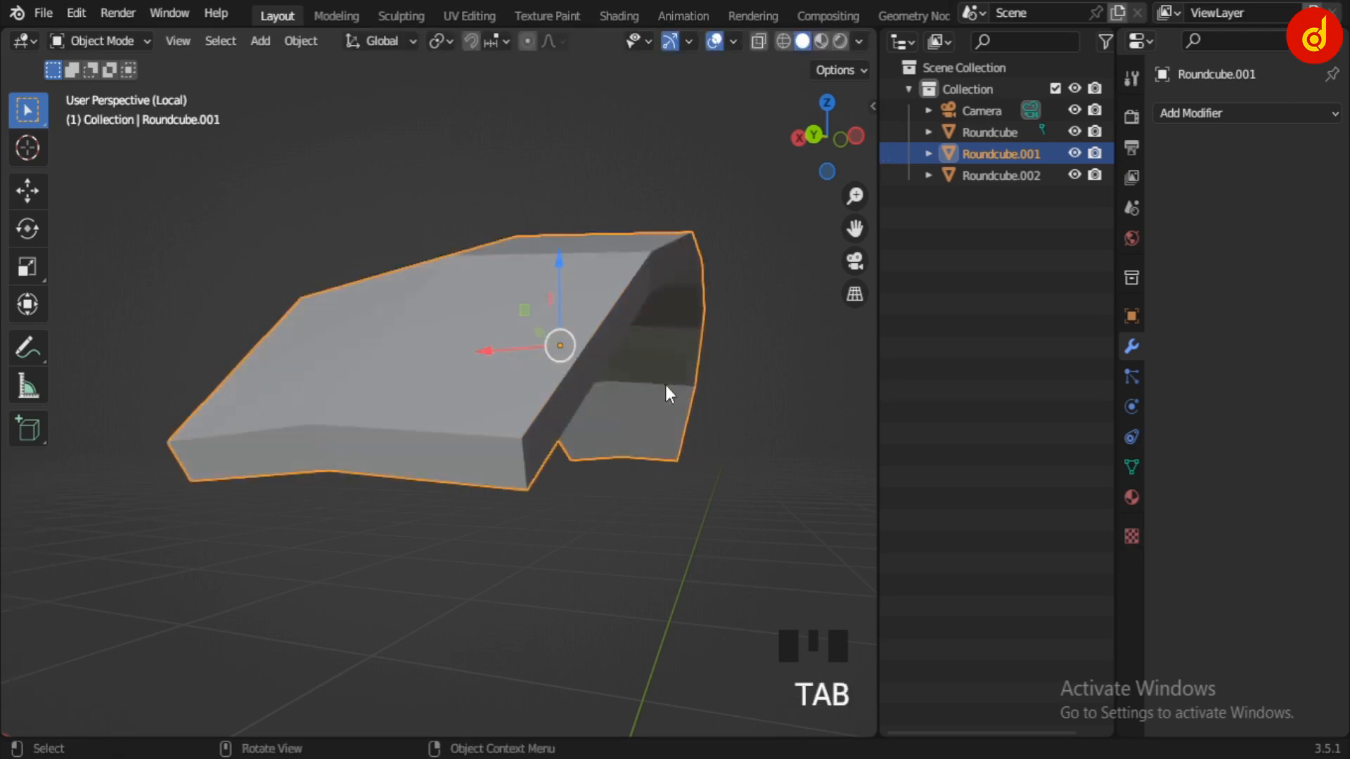
# Apply the middle strip's scale.
pyautogui.hotkey('ctrl', 'a')
pyautogui.click(573, 427)
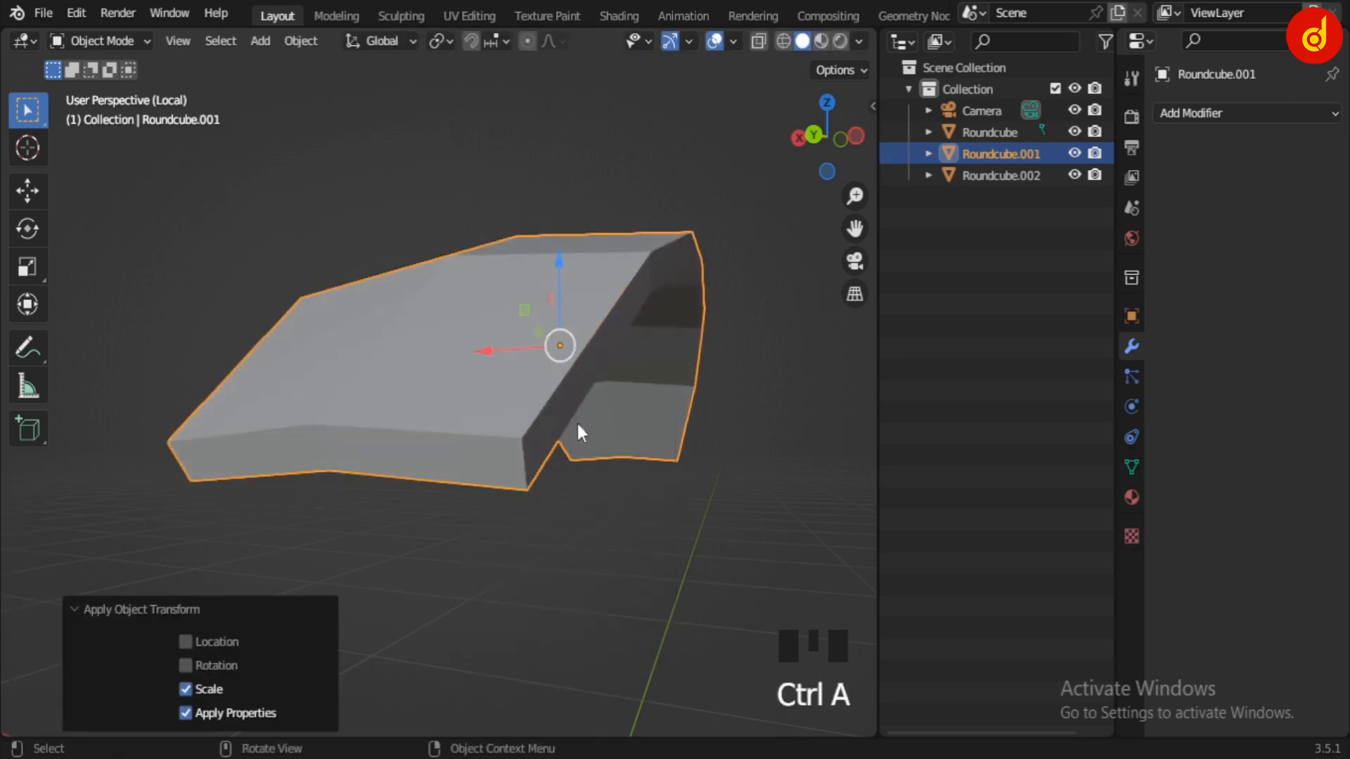
pyautogui.click(1213, 113)
# Bevel the middle strip's selected border edges by about 0.008 m with one segment and return to object mode.
pyautogui.press('Tab')
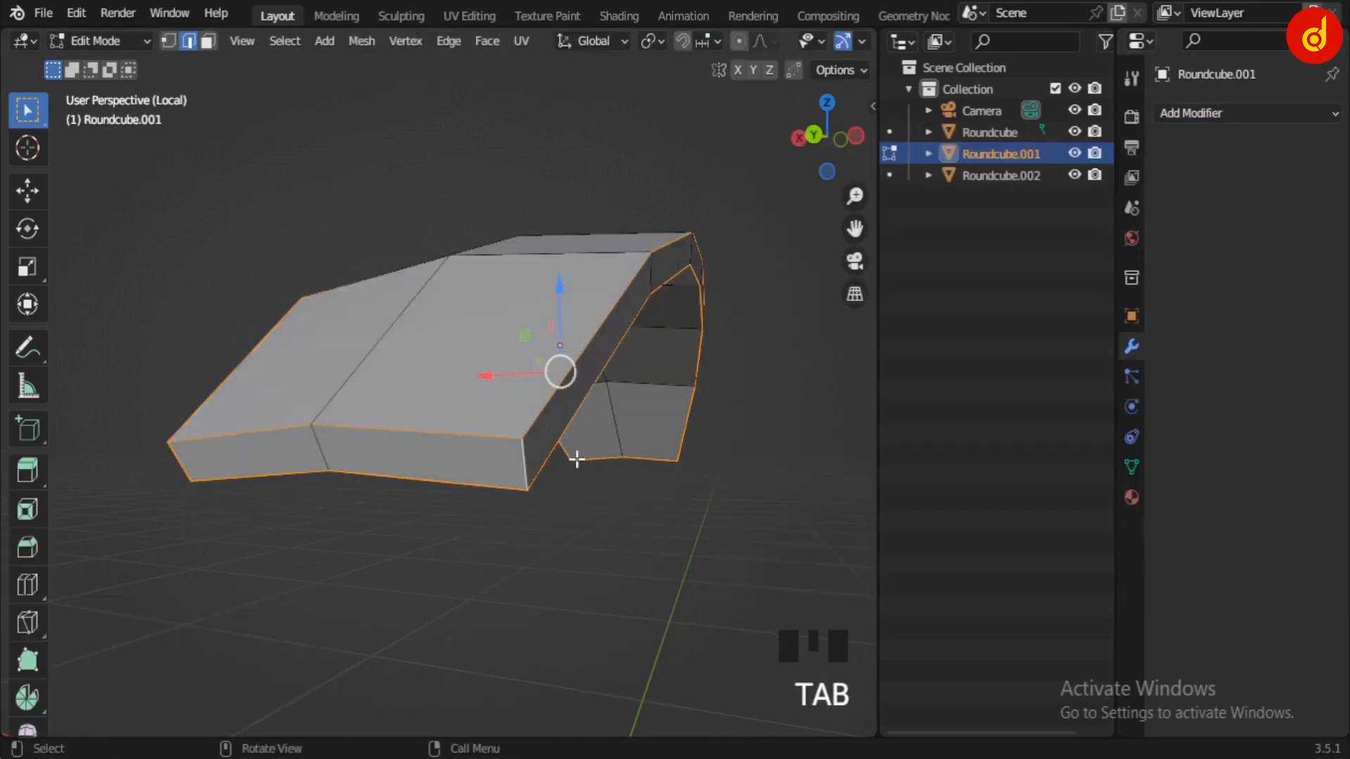
pyautogui.hotkey('ctrl', 'b')
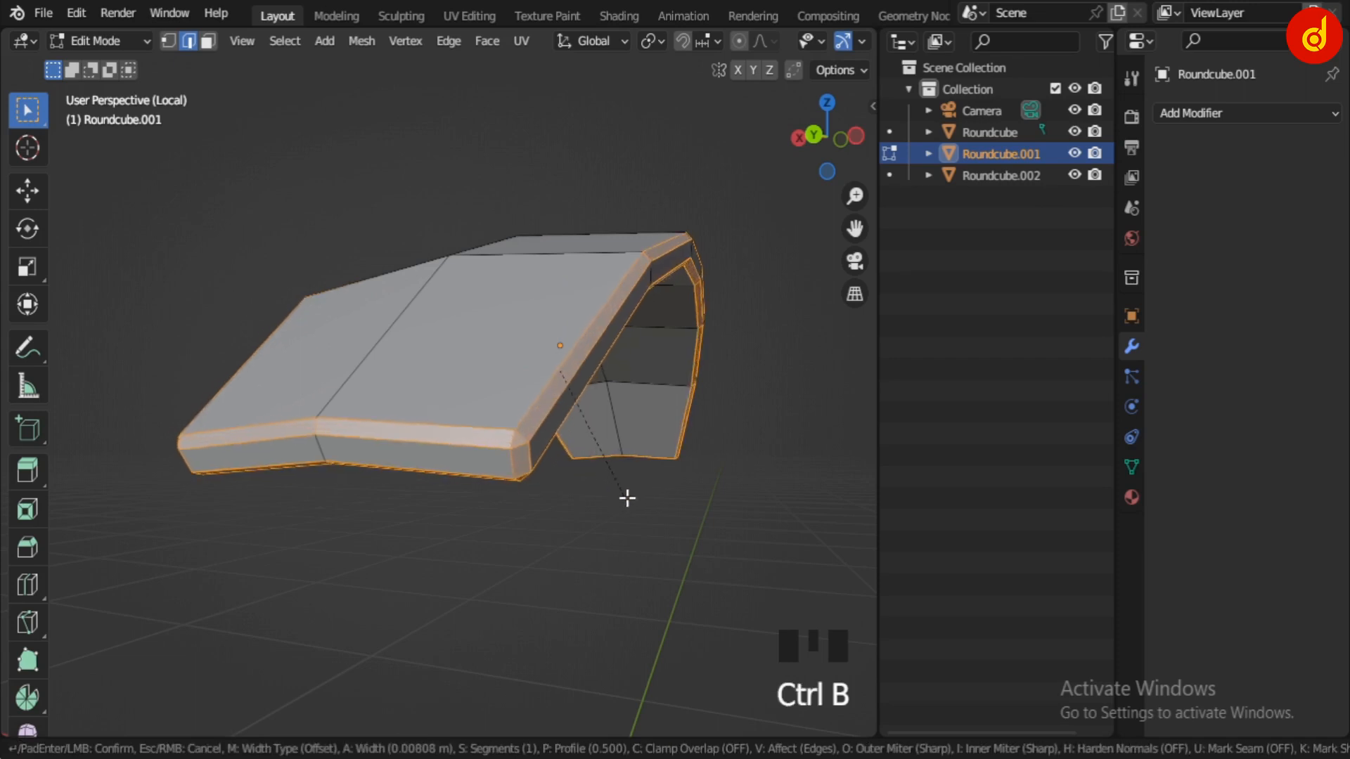
pyautogui.click(633, 502)
pyautogui.press('Tab')
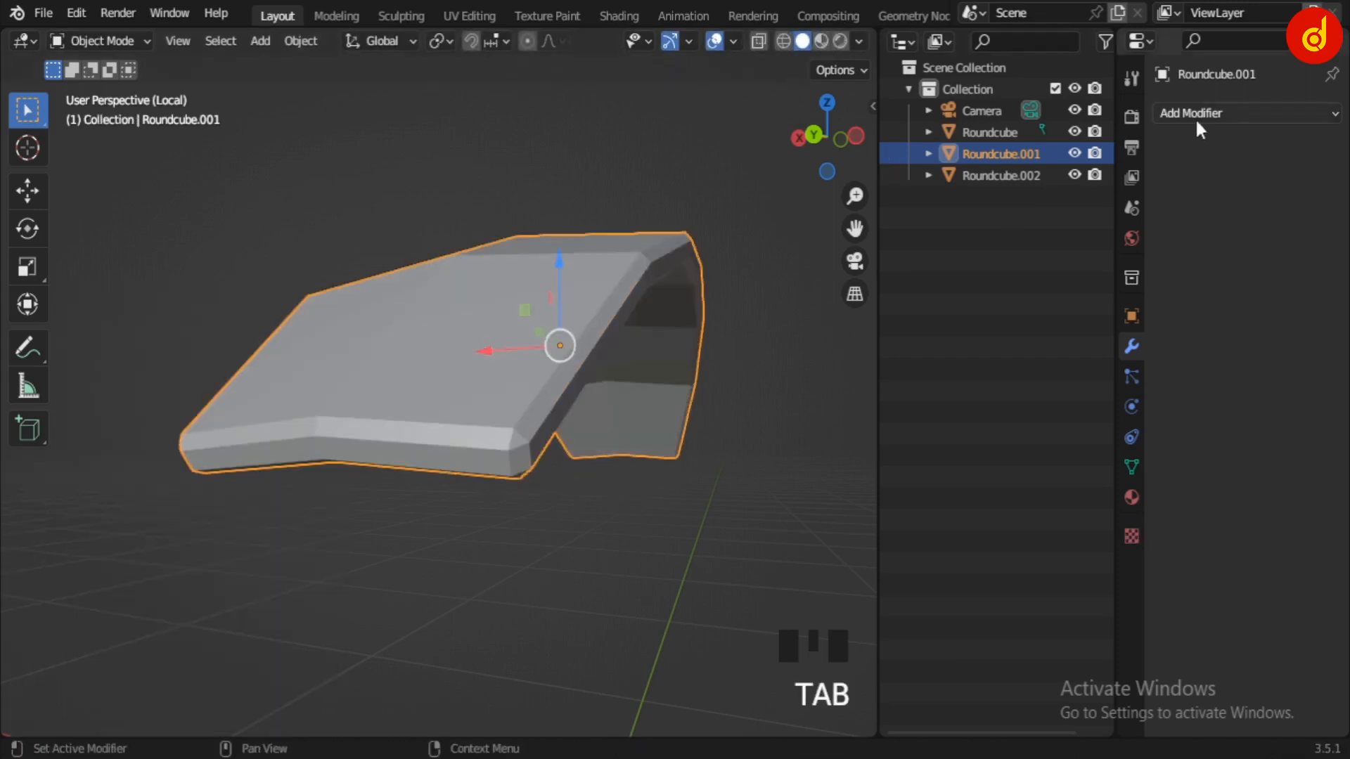
# Add a Subdivision Surface modifier to the middle strip with viewport and render levels of 3, and shade it smooth.
pyautogui.click(1196, 114)
pyautogui.click(939, 507)
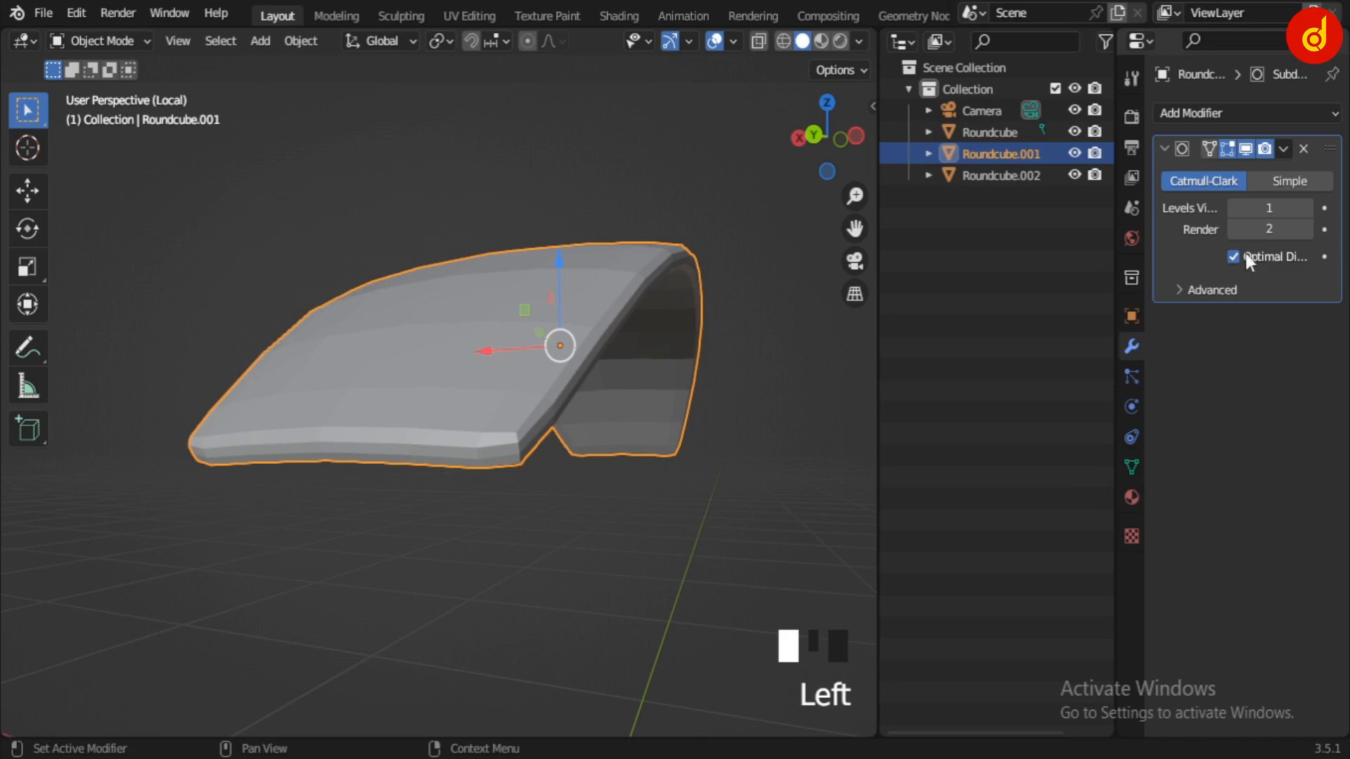
pyautogui.click(1308, 208)
pyautogui.click(1308, 208)
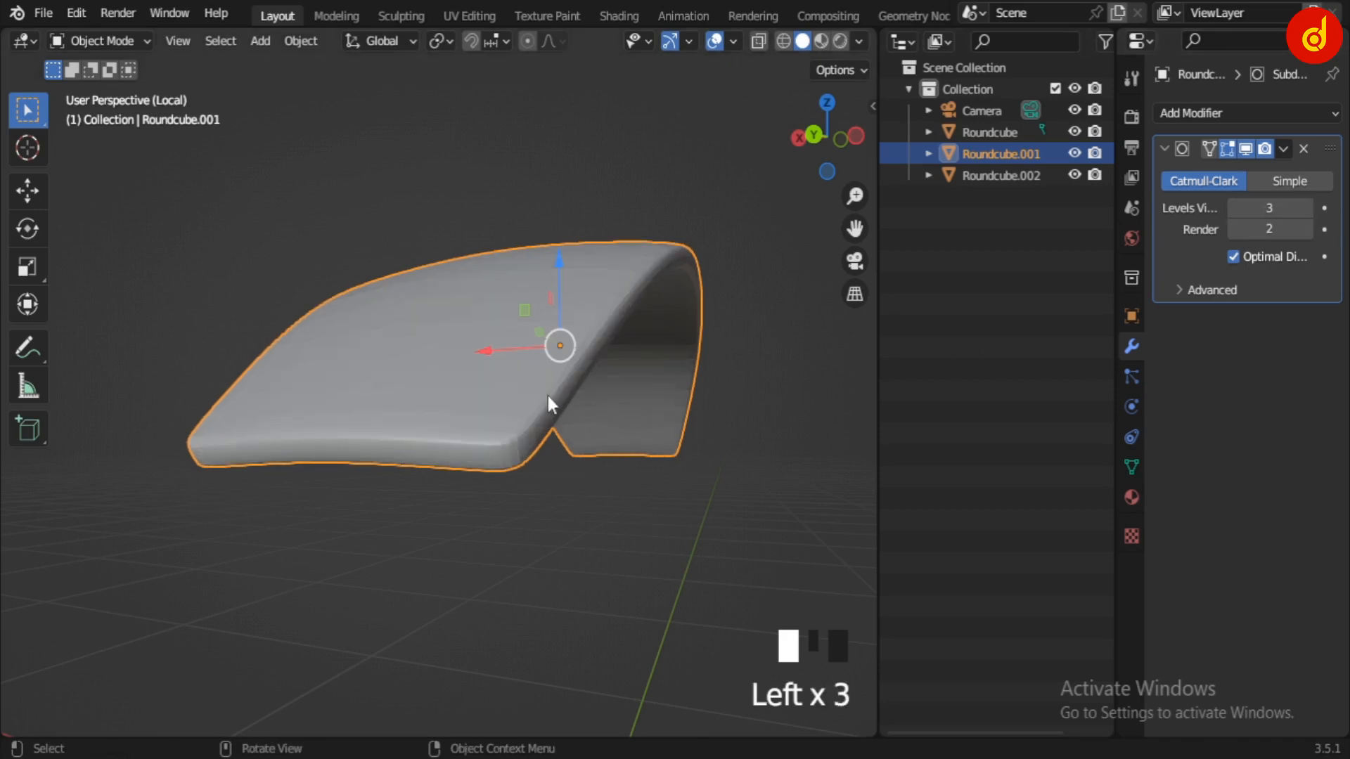
pyautogui.click(1271, 231)
pyautogui.moveTo(445, 429); pyautogui.dragTo(377, 339, button='right')
pyautogui.moveTo(568, 462); pyautogui.dragTo(630, 488, button='middle')
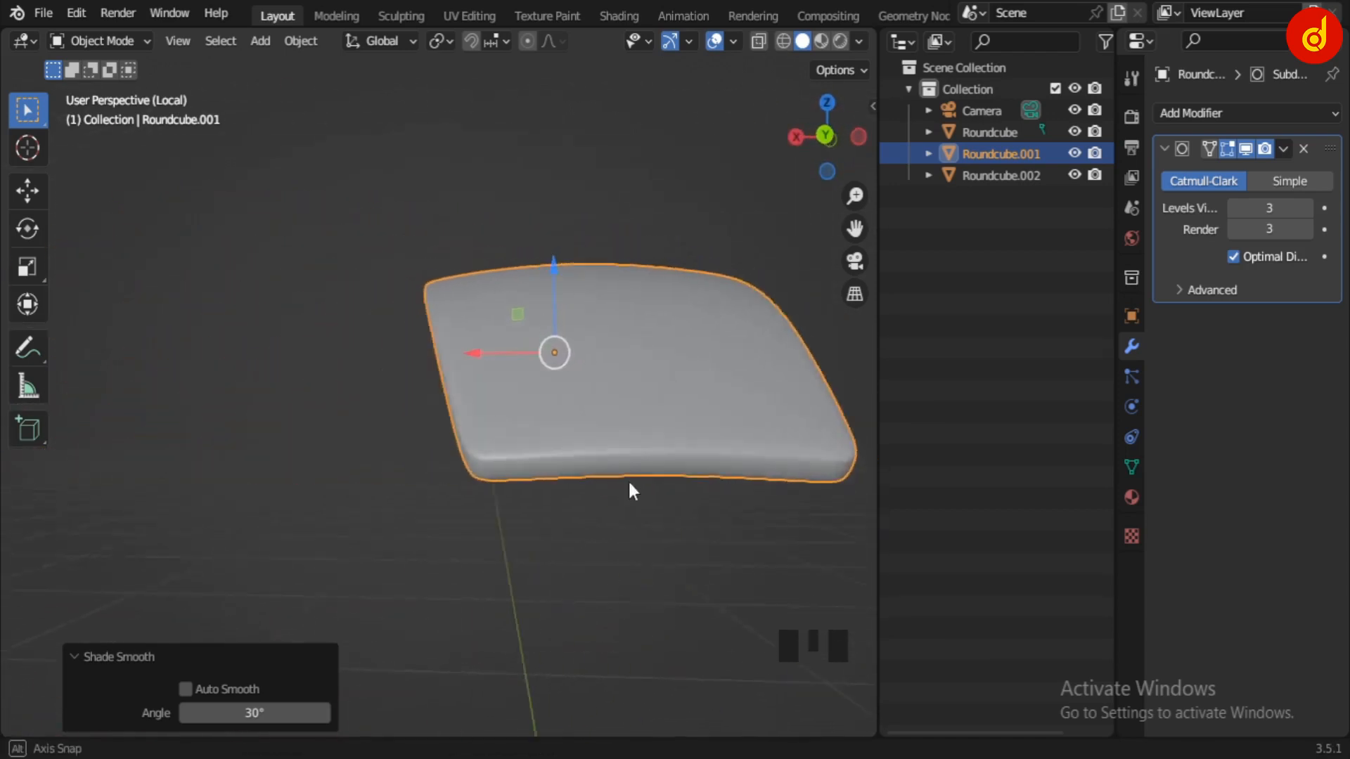
# Leave local view and apply the scale of the negative X and positive X side panels in turn.
pyautogui.press('/')
pyautogui.click(265, 572)
pyautogui.keyDown('shift'); pyautogui.moveTo(264, 571); pyautogui.dragTo(419, 534, button='middle'); pyautogui.keyUp('shift')
pyautogui.hotkey('ctrl', 'a')
pyautogui.click(343, 476)
pyautogui.click(752, 525)
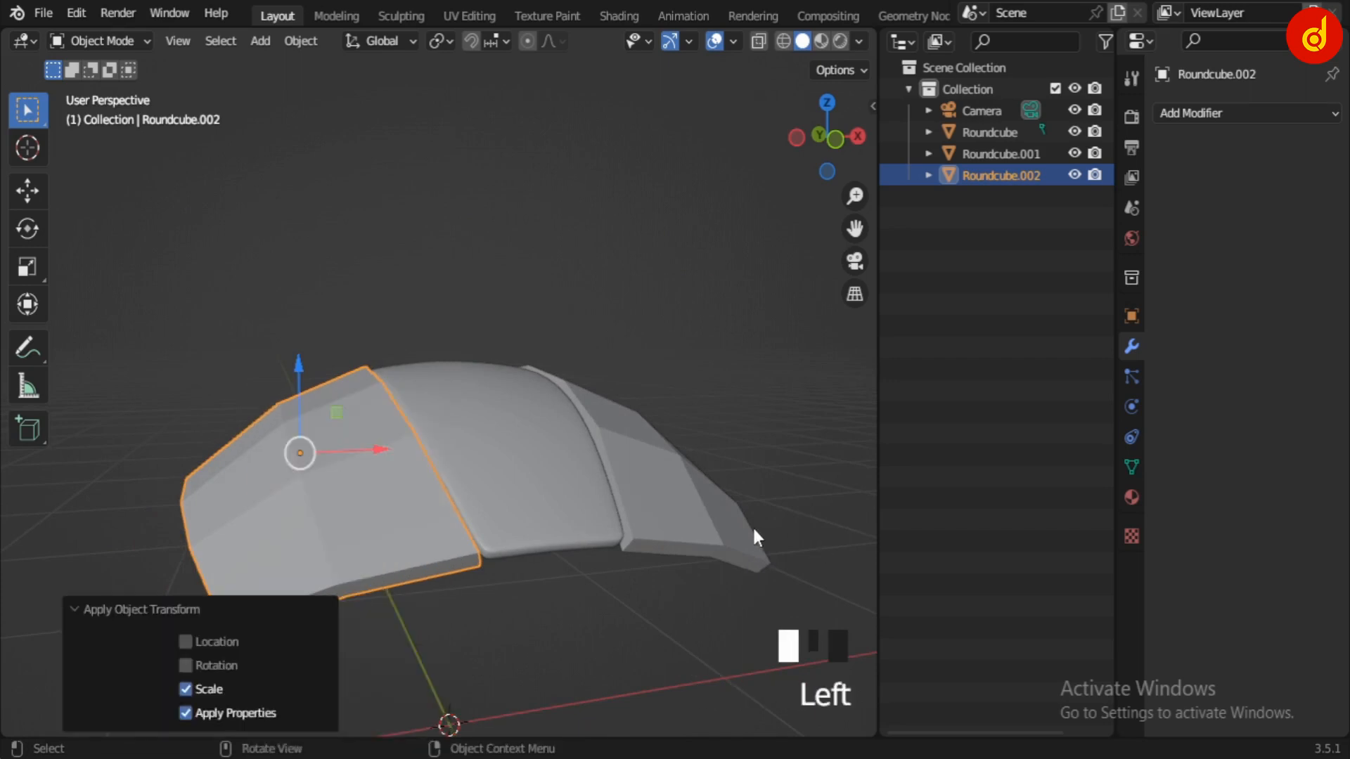
pyautogui.hotkey('ctrl', 'a')
pyautogui.click(652, 478)
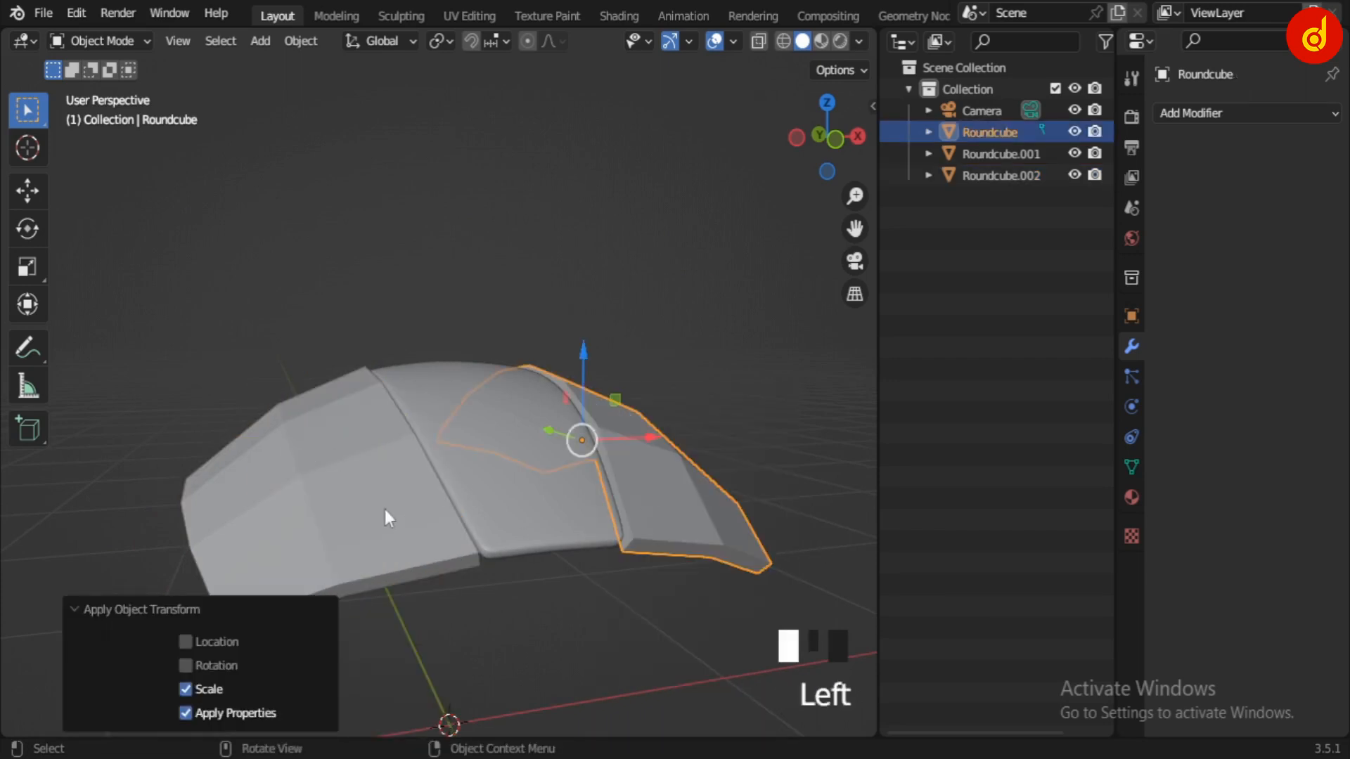
# Isolate the negative X side panel in local view and enter edit mode.
pyautogui.click(385, 509)
pyautogui.press('/')
pyautogui.moveTo(395, 513); pyautogui.dragTo(571, 545, button='middle')
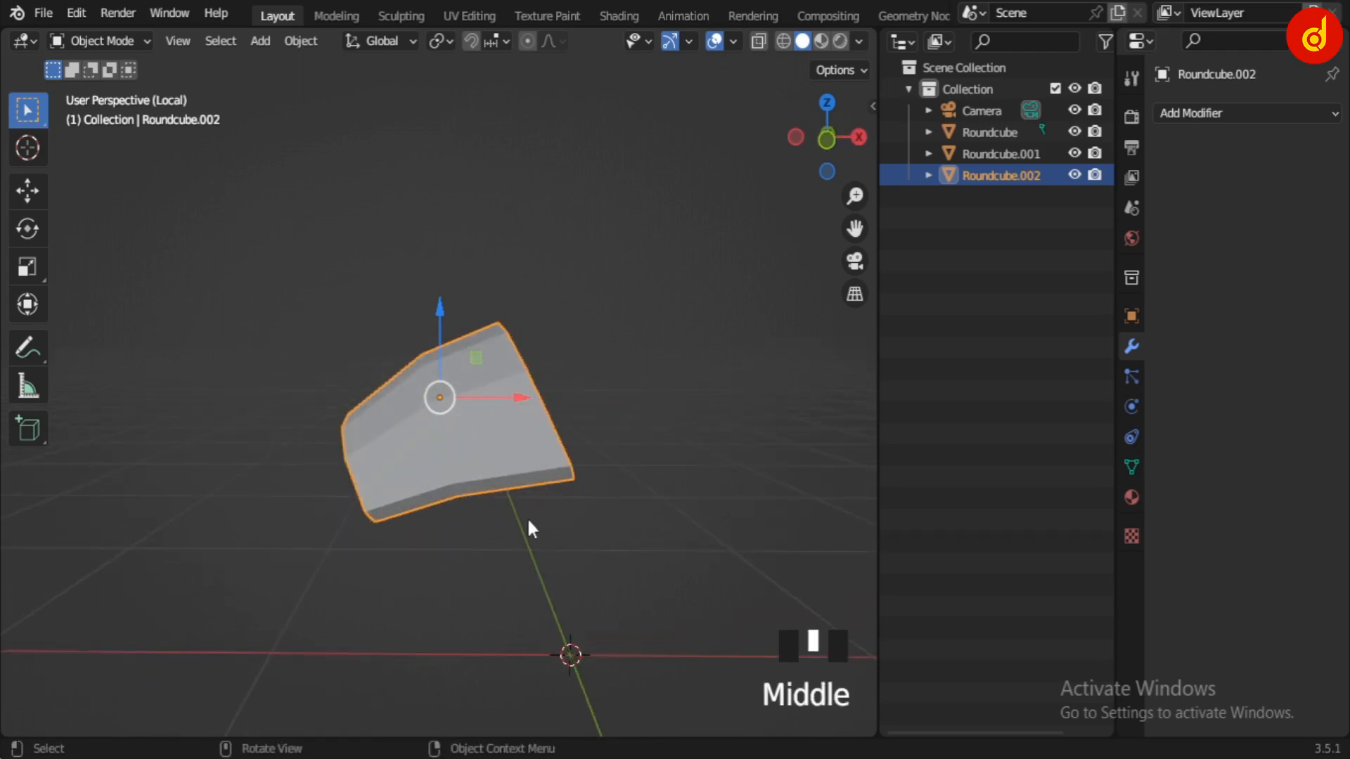
pyautogui.scroll(2, 521, 464)
pyautogui.press('Tab')
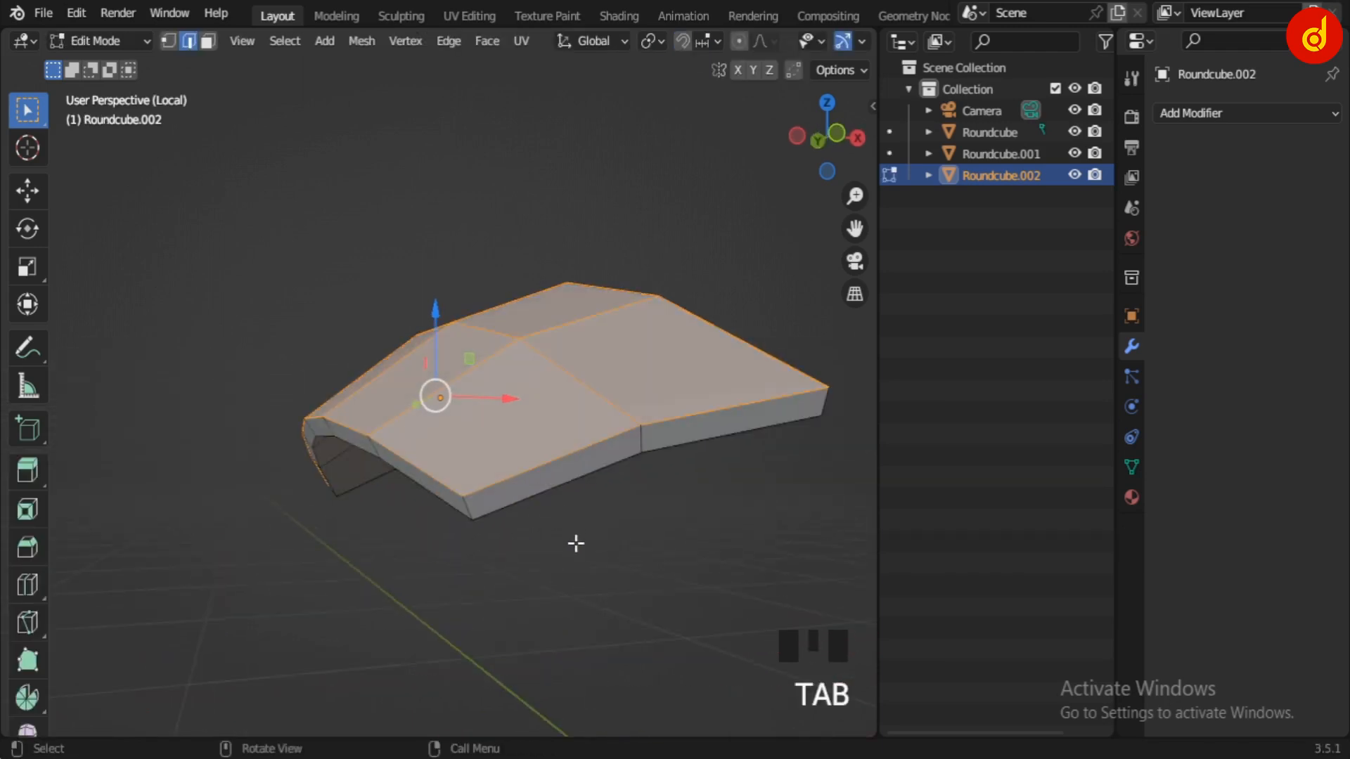
# Clear the selection and select the upper and lower border edge loops of the negative X panel's ends and long sides.
pyautogui.press('a')
pyautogui.keyDown('alt'); pyautogui.keyDown('shift'); pyautogui.click(574, 481); pyautogui.keyUp('shift'); pyautogui.keyUp('alt')
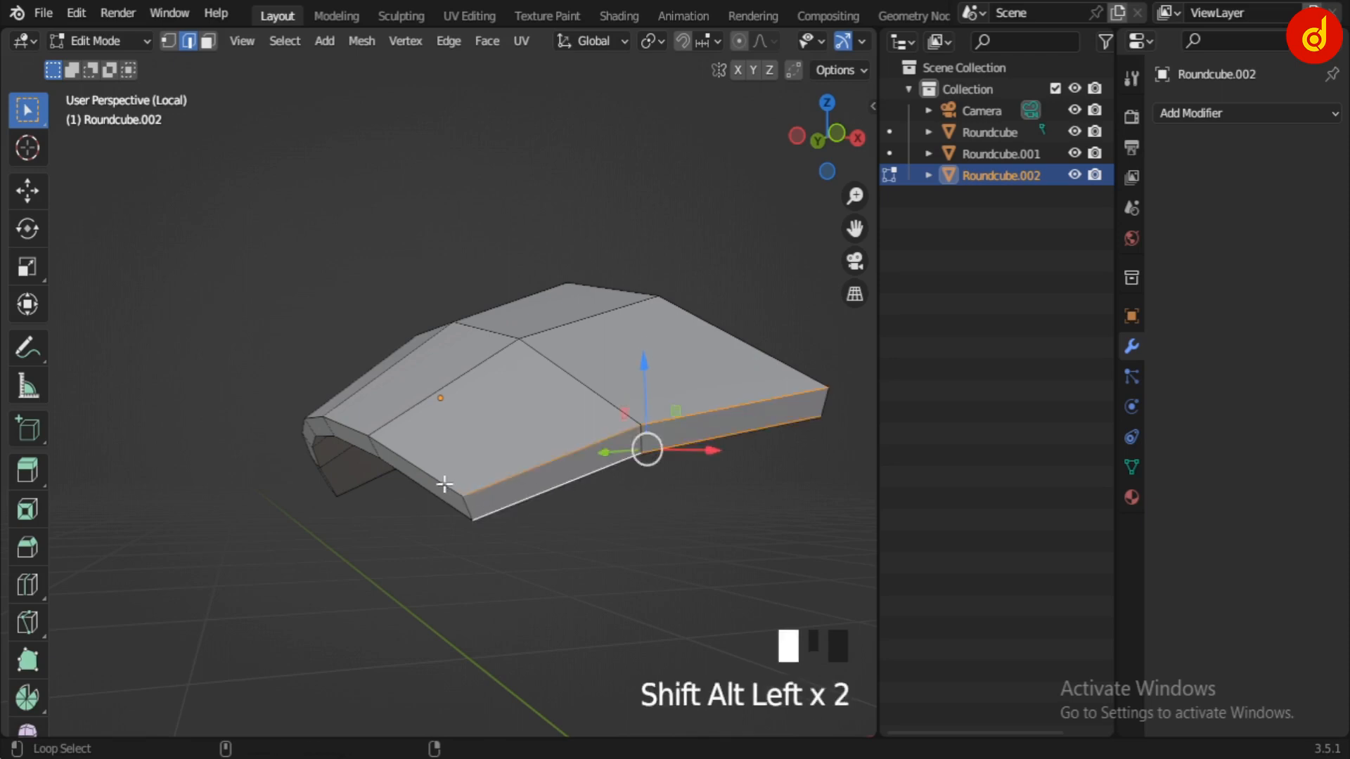
pyautogui.keyDown('alt'); pyautogui.keyDown('shift'); pyautogui.click(446, 483); pyautogui.keyUp('shift'); pyautogui.keyUp('alt')
pyautogui.keyDown('alt'); pyautogui.keyDown('shift'); pyautogui.click(771, 351); pyautogui.keyUp('shift'); pyautogui.keyUp('alt')
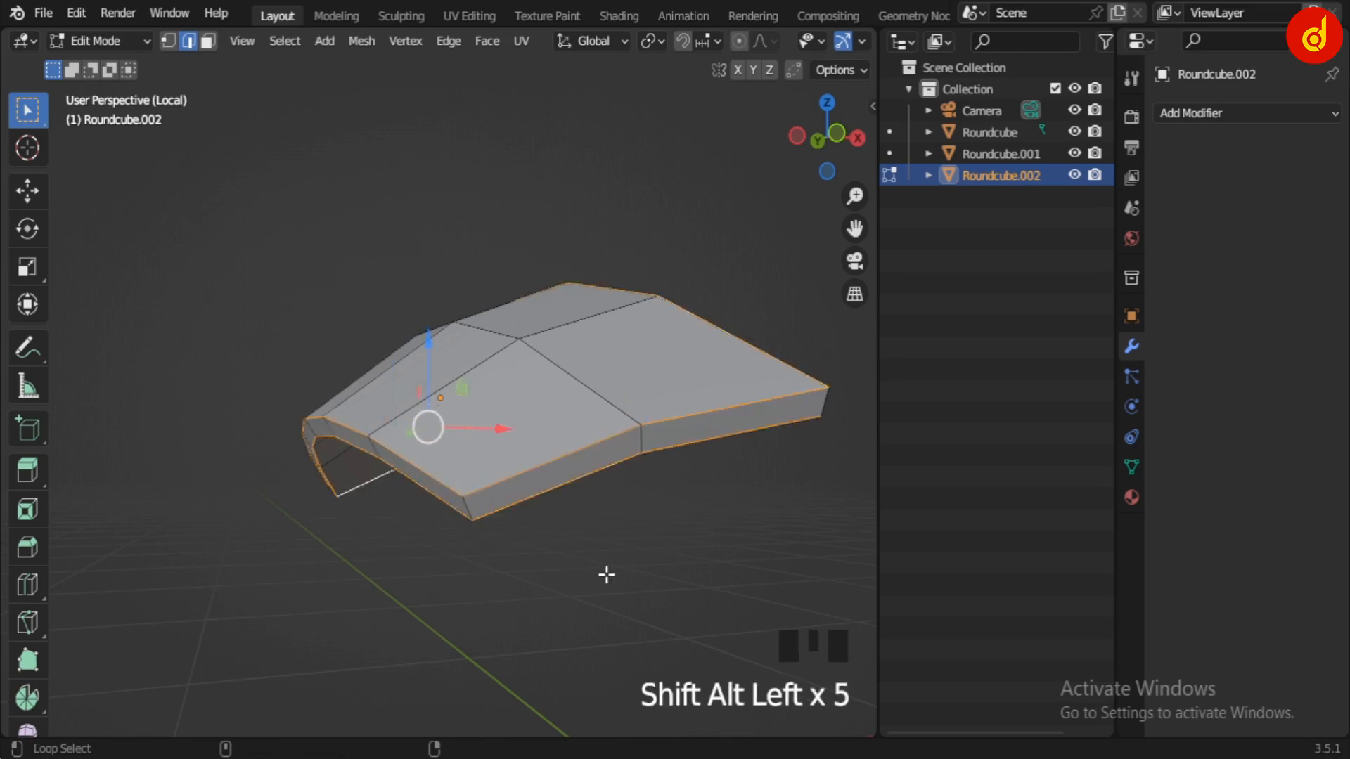
# Add the remaining inner side loop and the corner edges of the negative X panel's border to the edge selection.
pyautogui.moveTo(606, 575); pyautogui.dragTo(560, 589, button='middle')
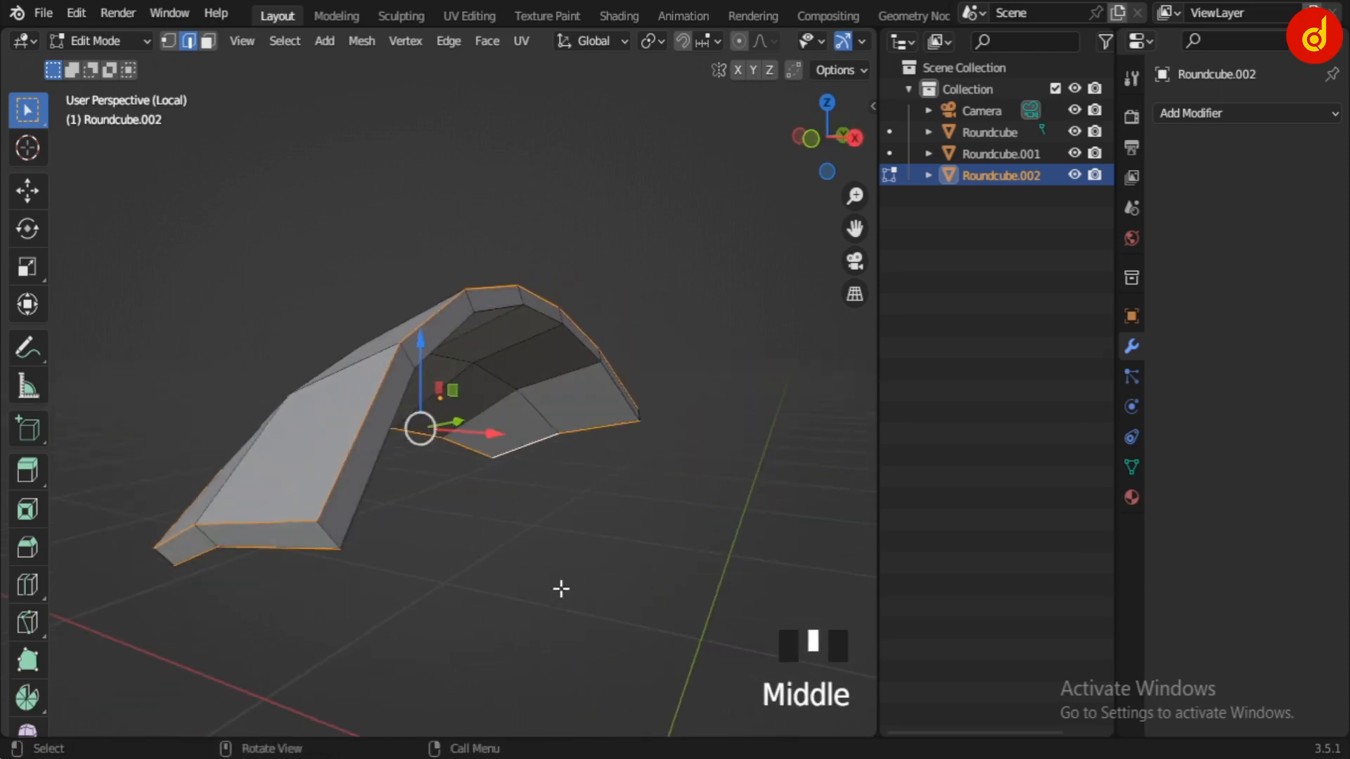
pyautogui.keyDown('alt'); pyautogui.keyDown('shift'); pyautogui.click(371, 476); pyautogui.keyUp('shift'); pyautogui.keyUp('alt')
pyautogui.keyDown('alt'); pyautogui.keyDown('shift'); pyautogui.click(330, 536); pyautogui.keyUp('shift'); pyautogui.keyUp('alt')
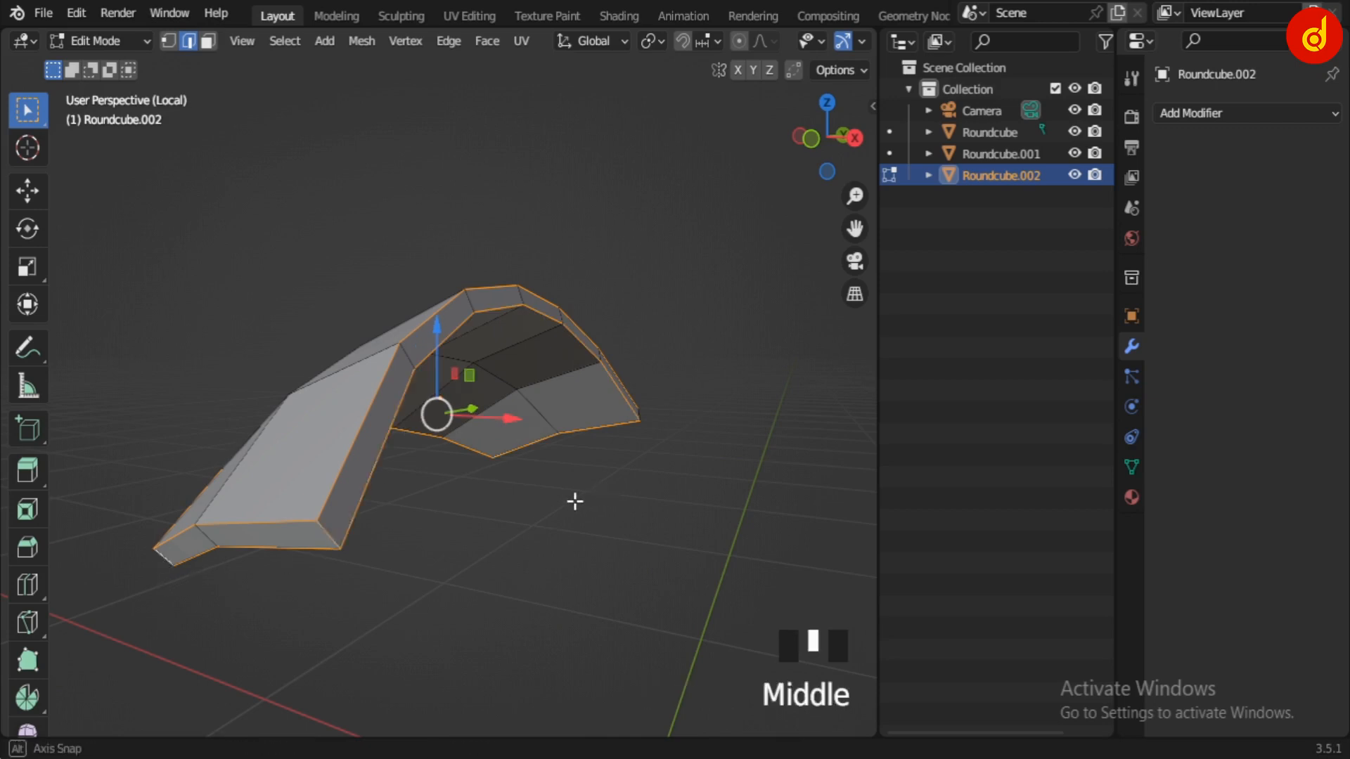
pyautogui.moveTo(573, 500); pyautogui.dragTo(455, 503, button='middle')
pyautogui.keyDown('alt'); pyautogui.keyDown('shift'); pyautogui.click(631, 536); pyautogui.keyUp('shift'); pyautogui.keyUp('alt')
pyautogui.keyDown('alt'); pyautogui.keyDown('shift'); pyautogui.click(715, 572); pyautogui.keyUp('shift'); pyautogui.keyUp('alt')
pyautogui.scroll(2, 455, 503)
pyautogui.keyDown('shift'); pyautogui.moveTo(548, 534); pyautogui.dragTo(551, 507, button='middle'); pyautogui.keyUp('shift')
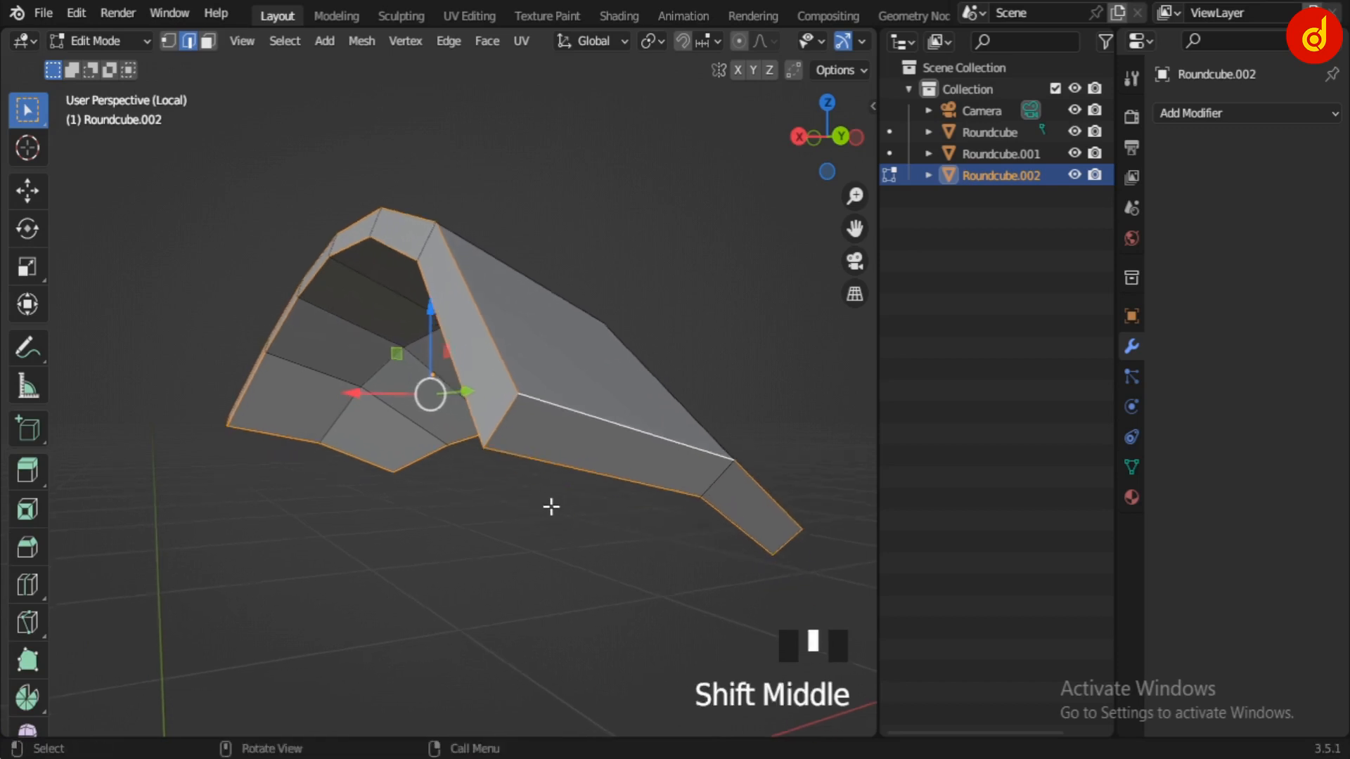
# Bevel the negative X panel's selected border edges by about 0.0107 m with one segment and return to object mode.
pyautogui.hotkey('ctrl', 'b')
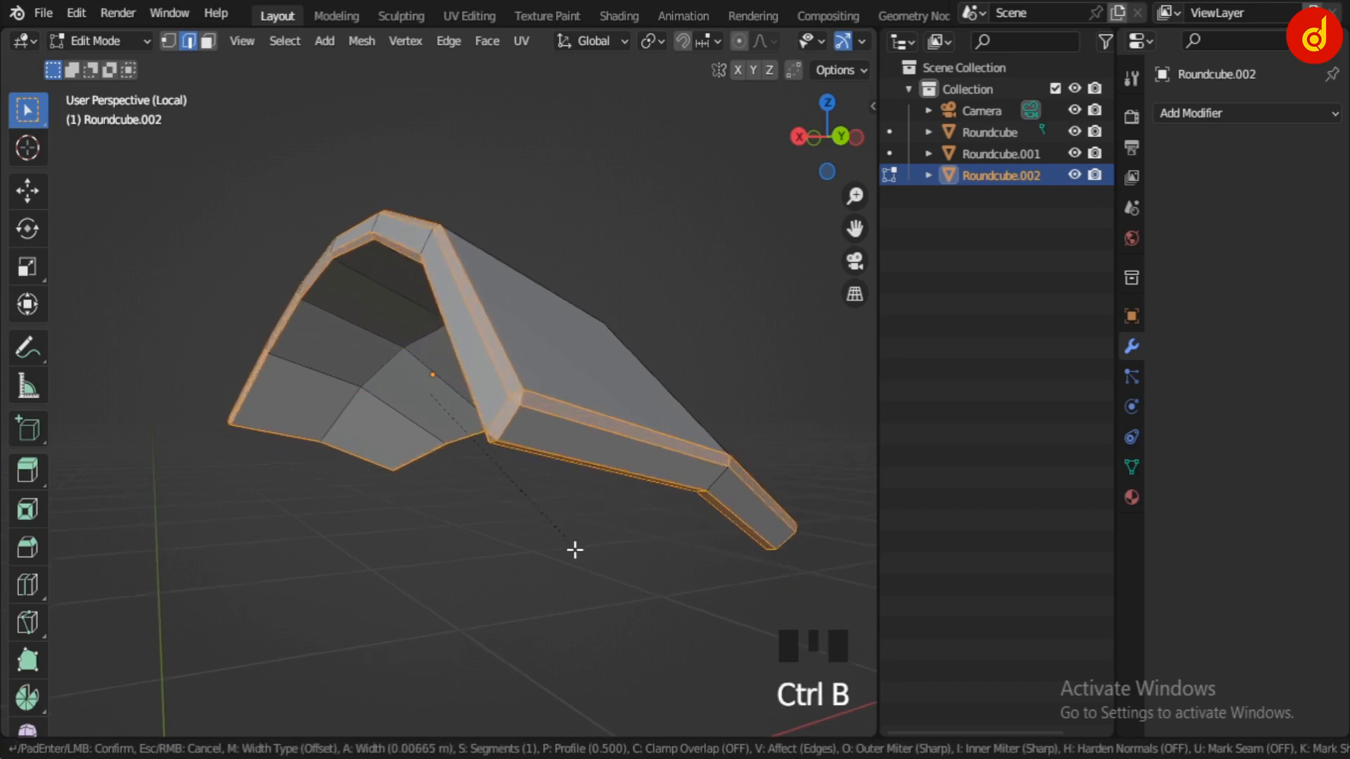
pyautogui.click(587, 565)
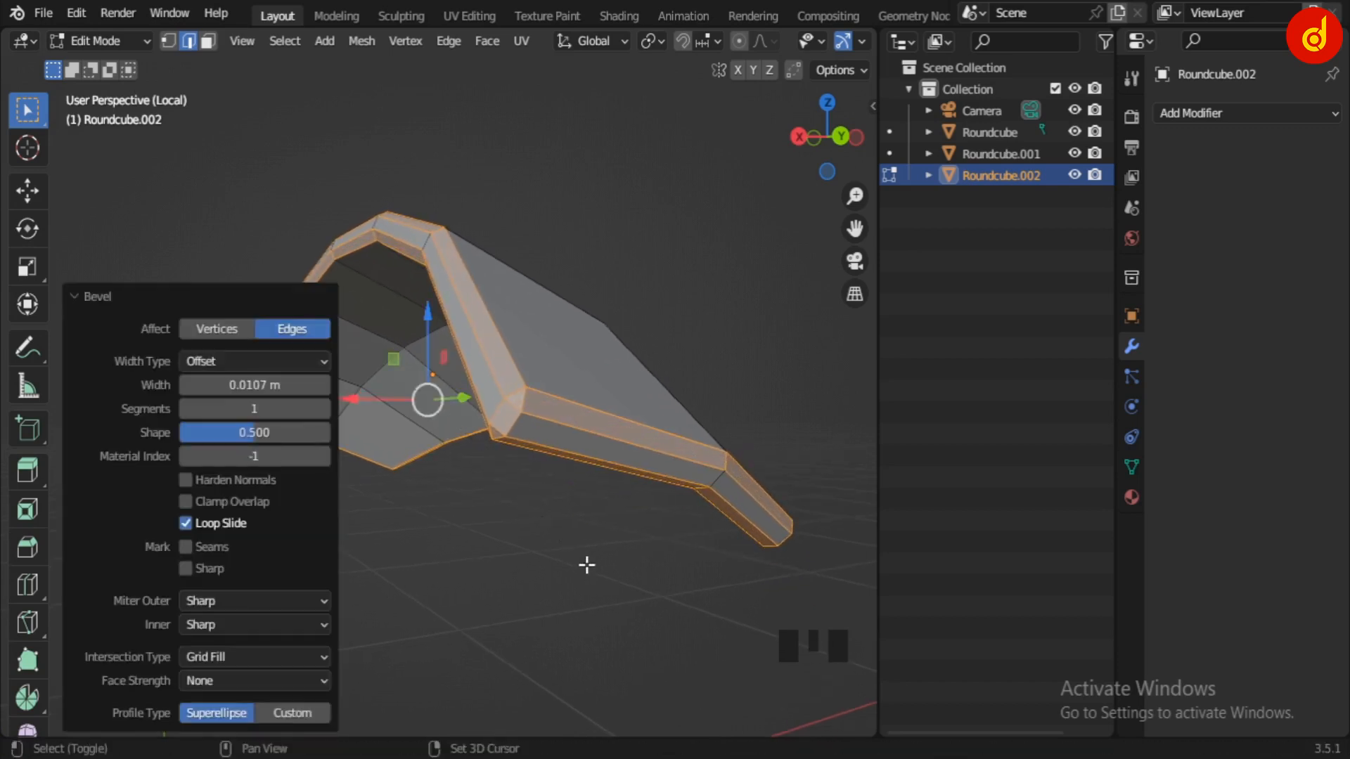
pyautogui.press('Tab')
# Add a Subdivision Surface modifier to the negative X panel with viewport and render levels of 3, and shade it smooth.
pyautogui.click(1252, 114)
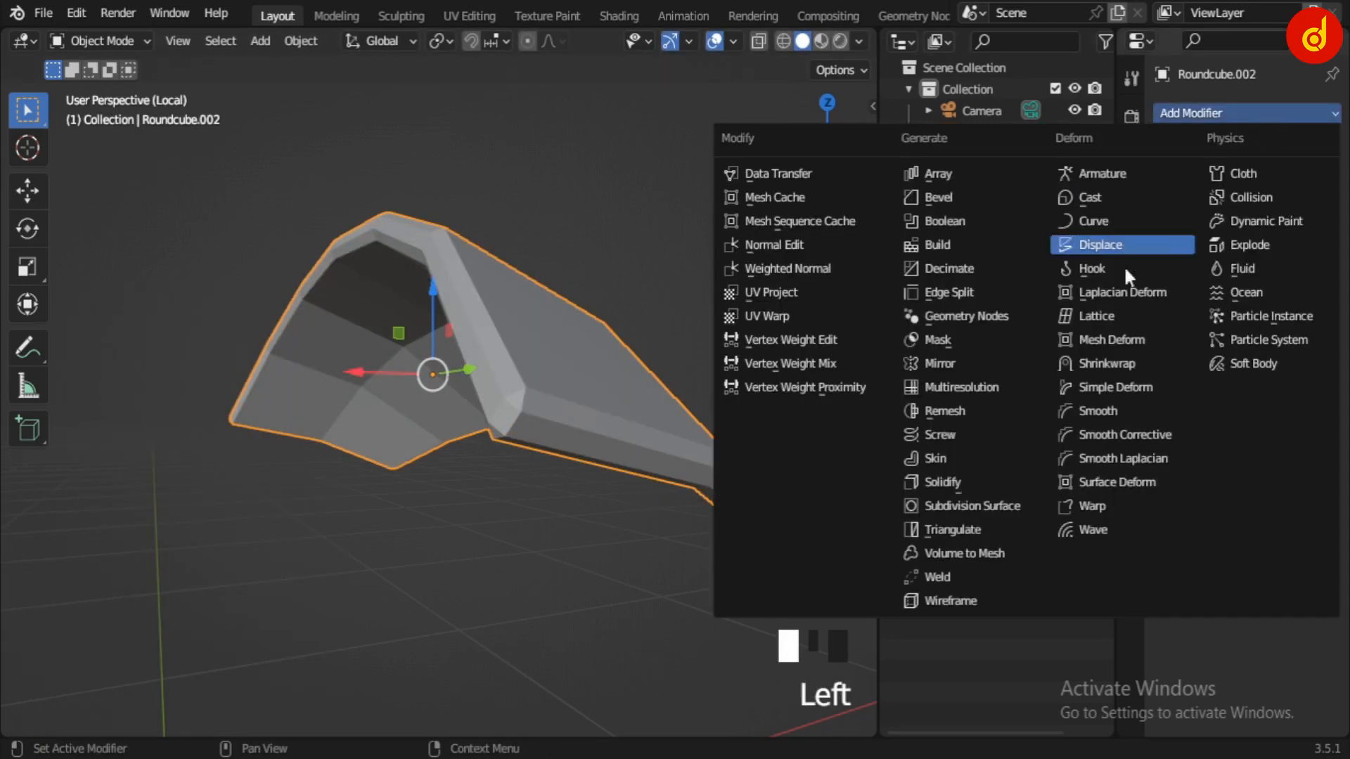
pyautogui.click(990, 508)
pyautogui.click(1308, 210)
pyautogui.click(1308, 209)
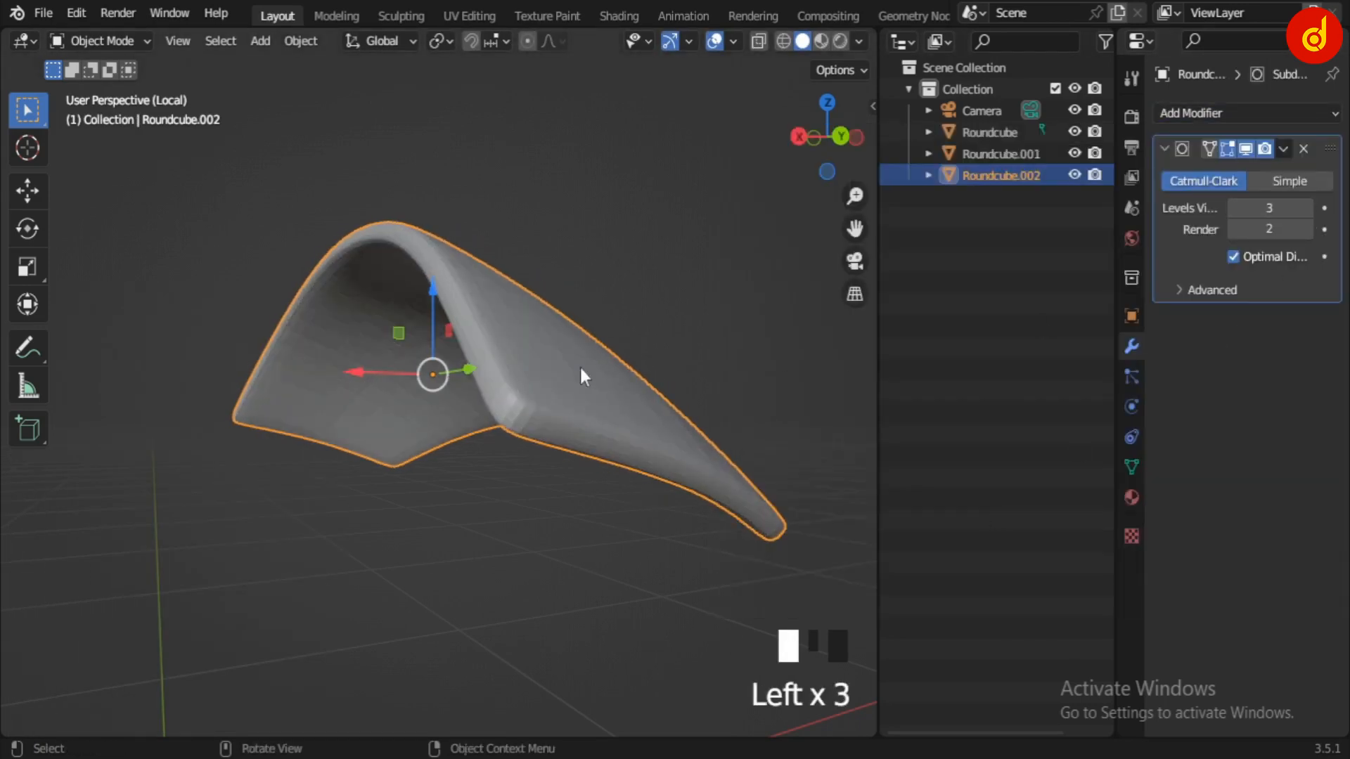
pyautogui.rightClick(580, 368)
pyautogui.click(529, 349)
pyautogui.click(609, 459)
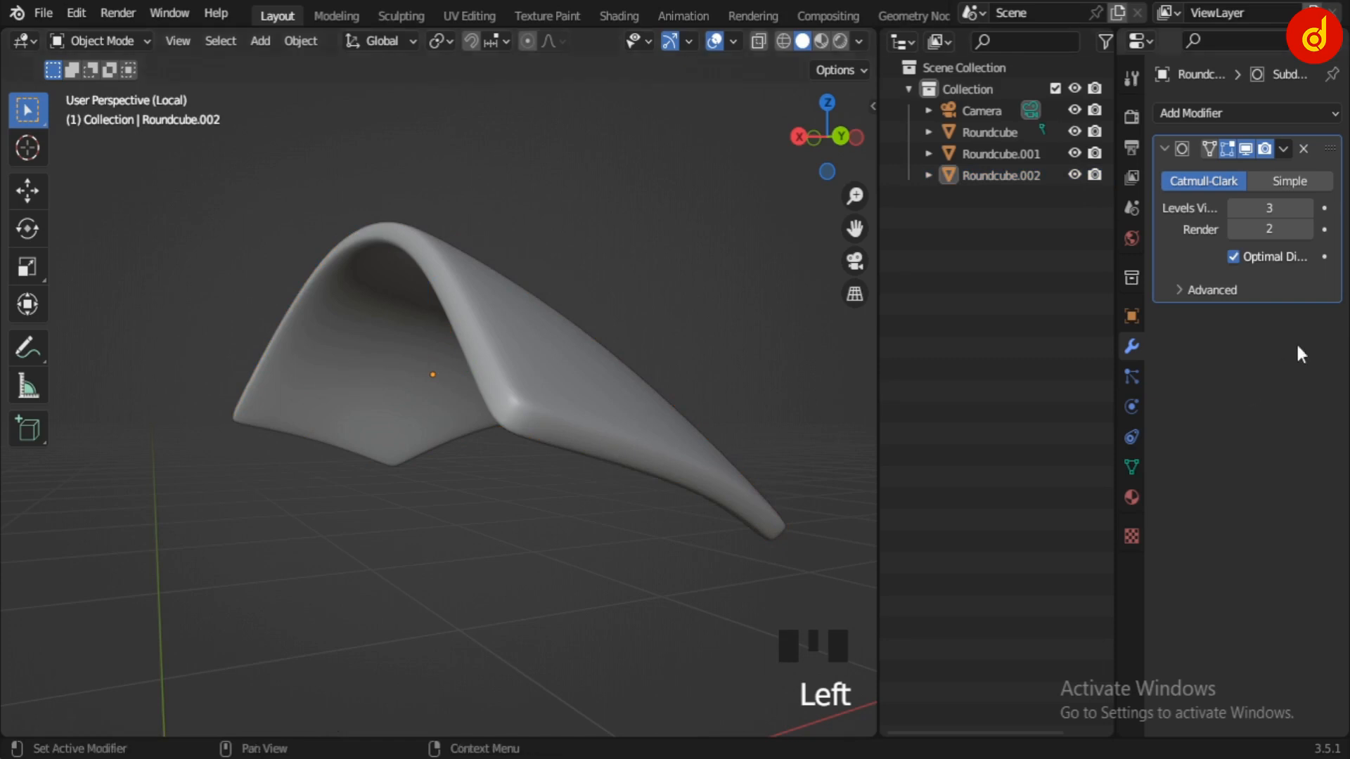
pyautogui.click(1306, 230)
# Leave local view, isolate the positive X side panel in local view and enter edge editing.
pyautogui.press('/')
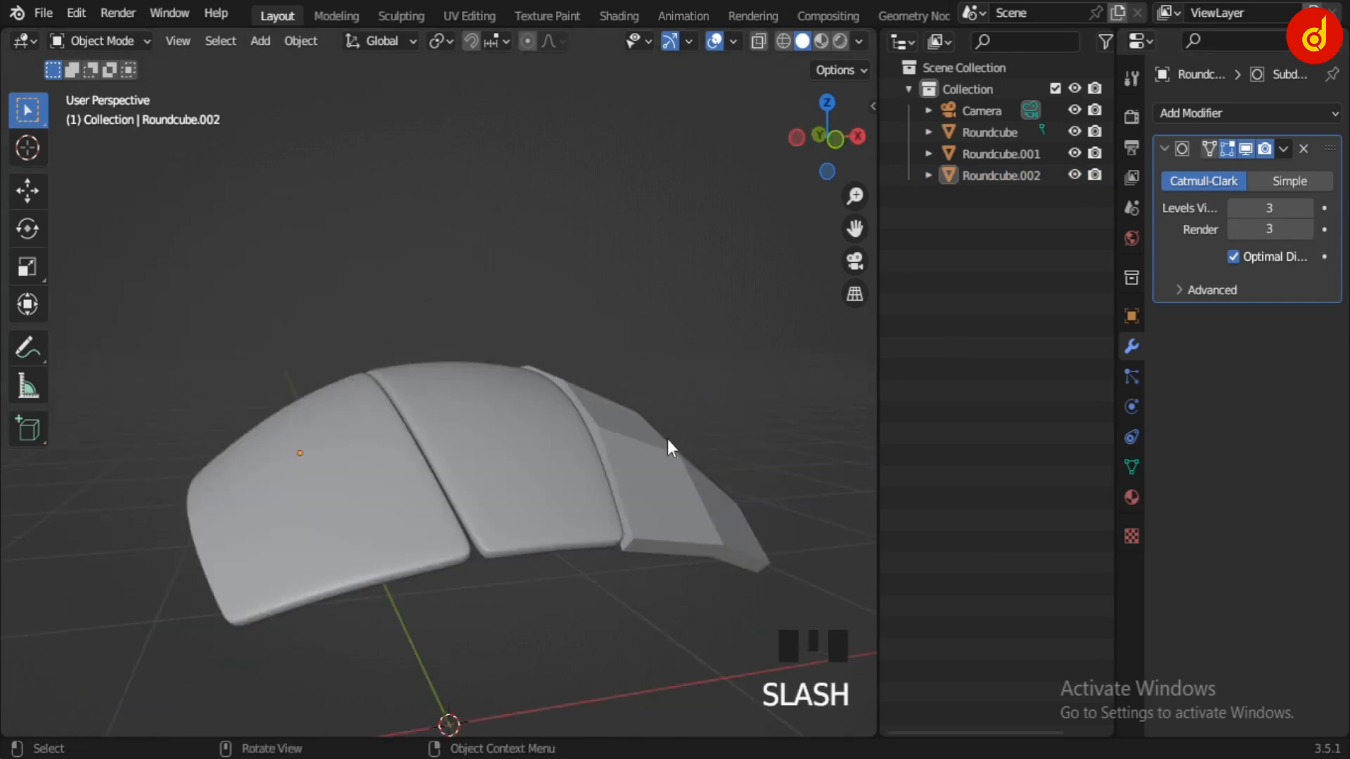
pyautogui.click(692, 533)
pyautogui.press('/')
pyautogui.scroll(3, 549, 520)
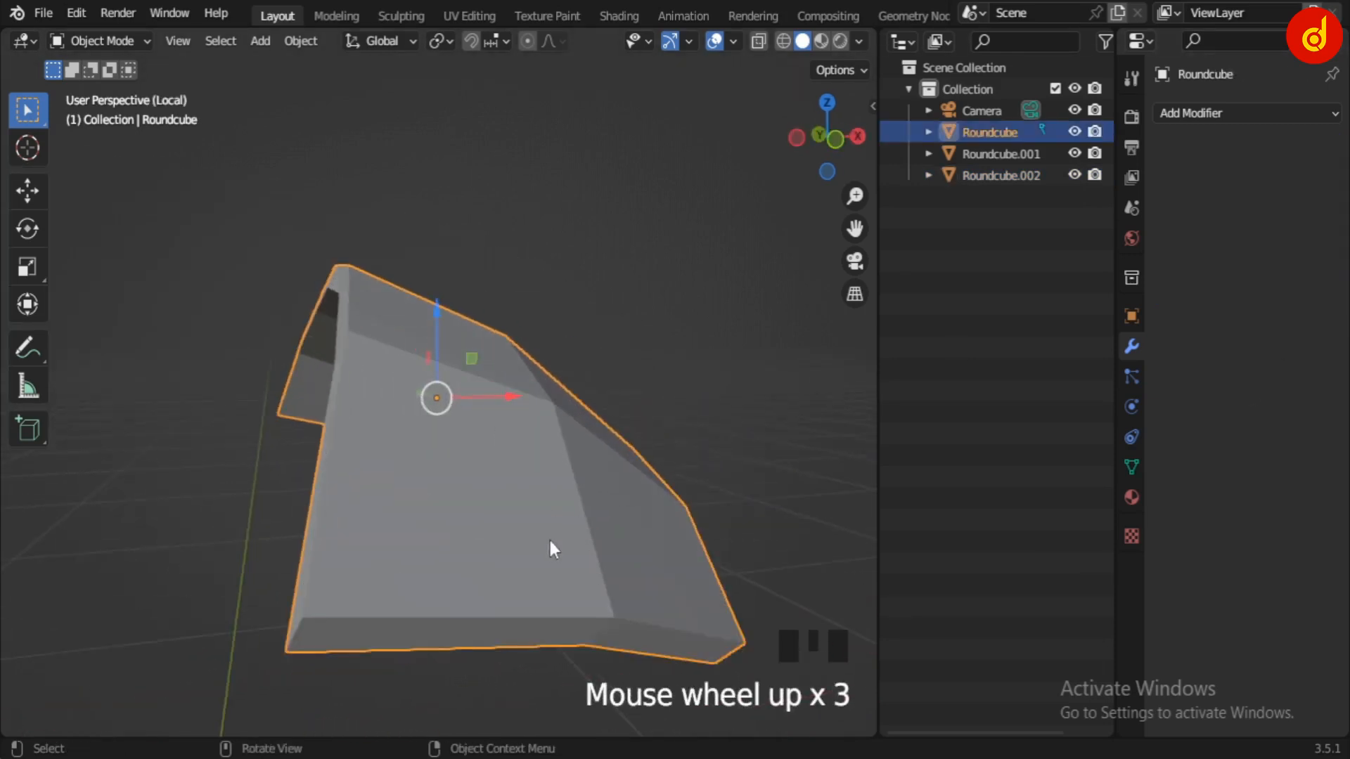
pyautogui.moveTo(551, 549); pyautogui.dragTo(575, 521, button='middle')
pyautogui.press('Tab')
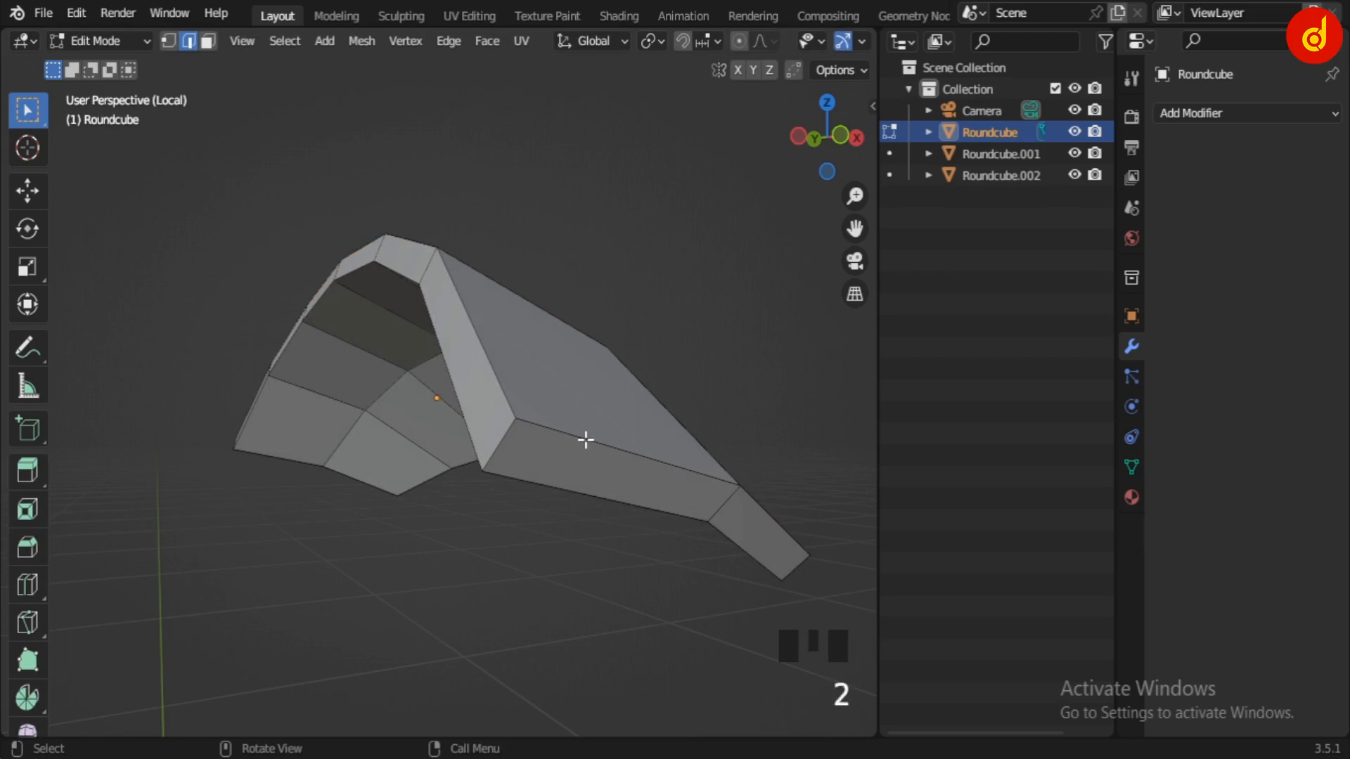
# Select the first edge loops along the inner and outer borders of the positive X panel.
pyautogui.keyDown('alt'); pyautogui.click(585, 479); pyautogui.keyUp('alt')
pyautogui.keyDown('alt'); pyautogui.keyDown('shift'); pyautogui.click(502, 450); pyautogui.keyUp('shift'); pyautogui.keyUp('alt')
pyautogui.keyDown('alt'); pyautogui.keyDown('shift'); pyautogui.click(436, 286); pyautogui.keyUp('shift'); pyautogui.keyUp('alt')
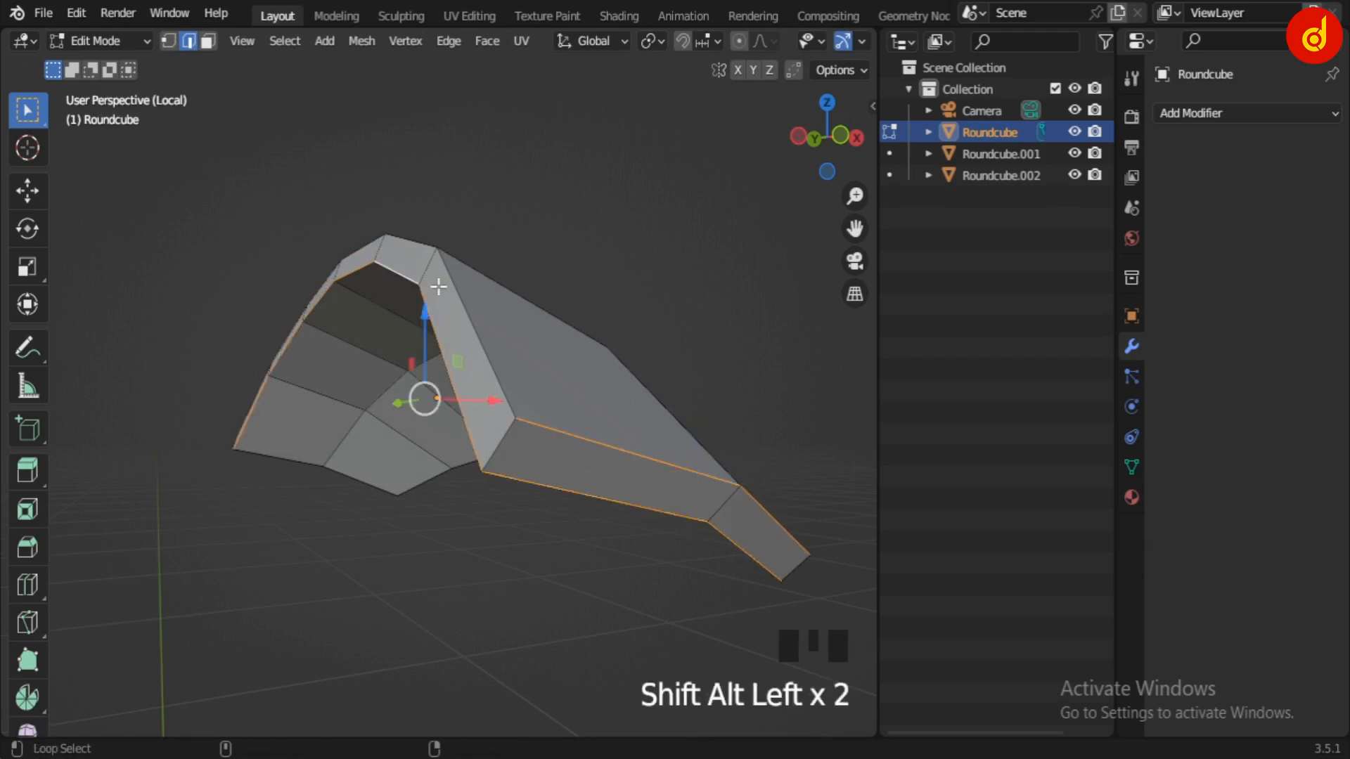
pyautogui.keyDown('alt'); pyautogui.keyDown('shift'); pyautogui.click(490, 389); pyautogui.keyUp('shift'); pyautogui.keyUp('alt')
pyautogui.keyDown('alt'); pyautogui.keyDown('shift'); pyautogui.click(420, 489); pyautogui.keyUp('shift'); pyautogui.keyUp('alt')
pyautogui.keyDown('alt'); pyautogui.keyDown('shift'); pyautogui.click(398, 510); pyautogui.keyUp('shift'); pyautogui.keyUp('alt')
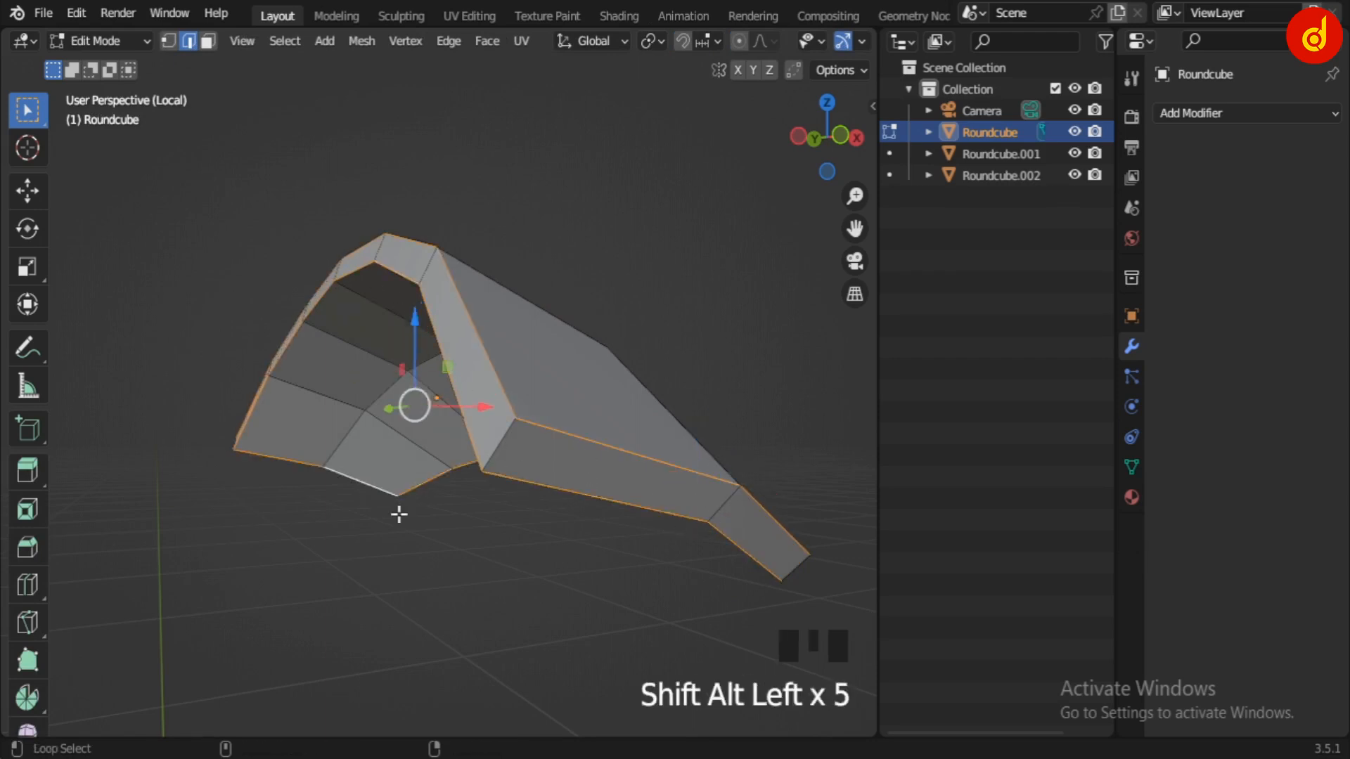
# Add the remaining outer border loops and corner edges of the positive X panel to the edge selection.
pyautogui.moveTo(398, 513); pyautogui.dragTo(474, 531, button='middle')
pyautogui.keyDown('alt'); pyautogui.keyDown('shift'); pyautogui.click(307, 495); pyautogui.keyUp('shift'); pyautogui.keyUp('alt')
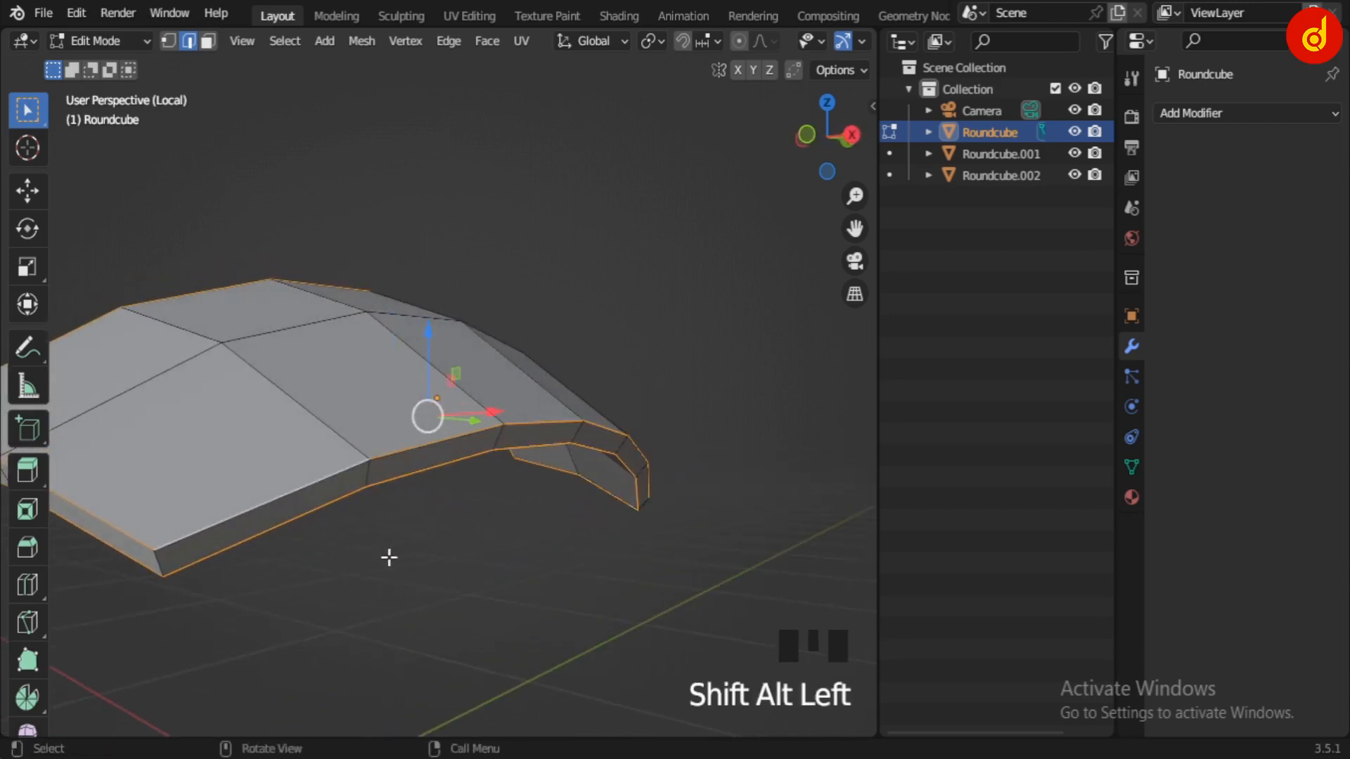
pyautogui.keyDown('shift'); pyautogui.moveTo(389, 555); pyautogui.dragTo(512, 526, button='middle'); pyautogui.keyUp('shift')
pyautogui.keyDown('alt'); pyautogui.keyDown('shift'); pyautogui.click(185, 526); pyautogui.keyUp('shift'); pyautogui.keyUp('alt')
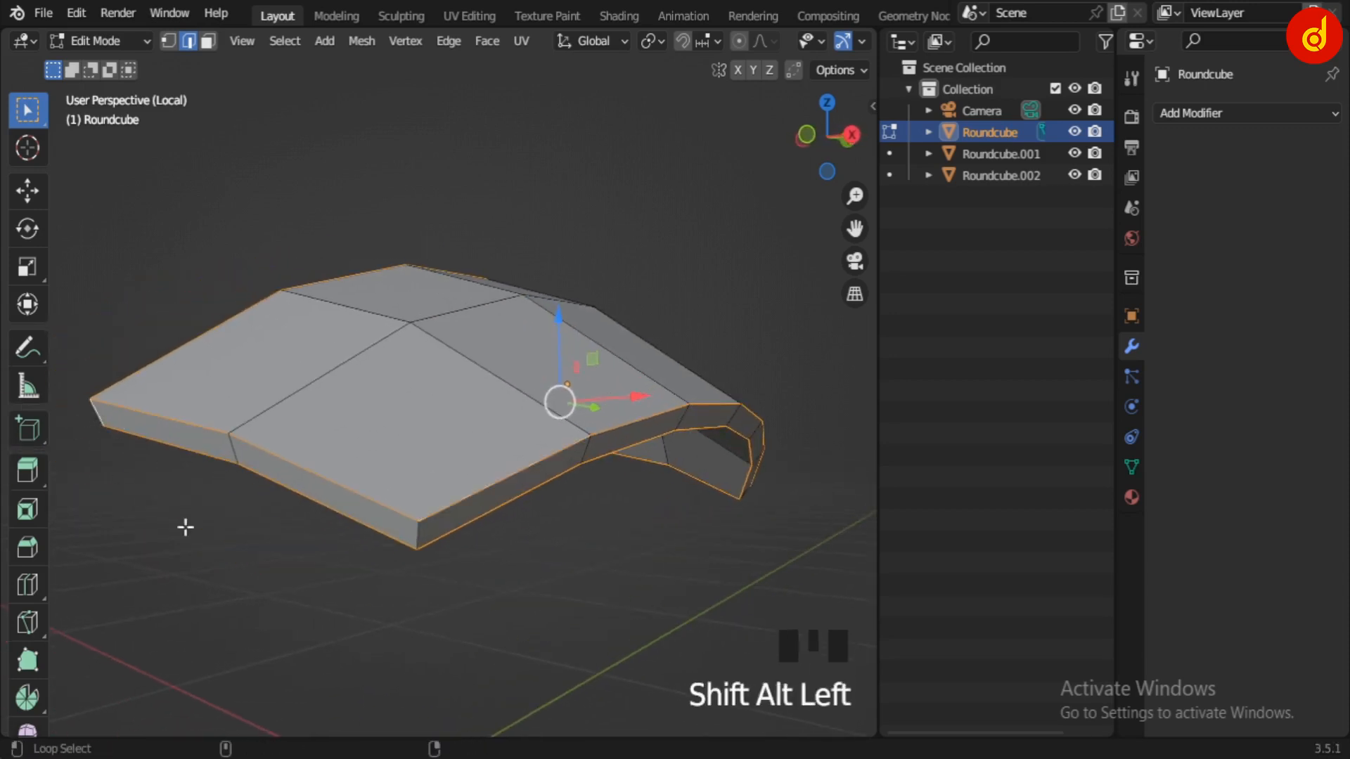
pyautogui.keyDown('alt'); pyautogui.keyDown('shift'); pyautogui.click(748, 492); pyautogui.keyUp('shift'); pyautogui.keyUp('alt')
pyautogui.moveTo(747, 491); pyautogui.dragTo(472, 459, button='middle')
pyautogui.keyDown('alt'); pyautogui.keyDown('shift'); pyautogui.click(419, 377); pyautogui.keyUp('shift'); pyautogui.keyUp('alt')
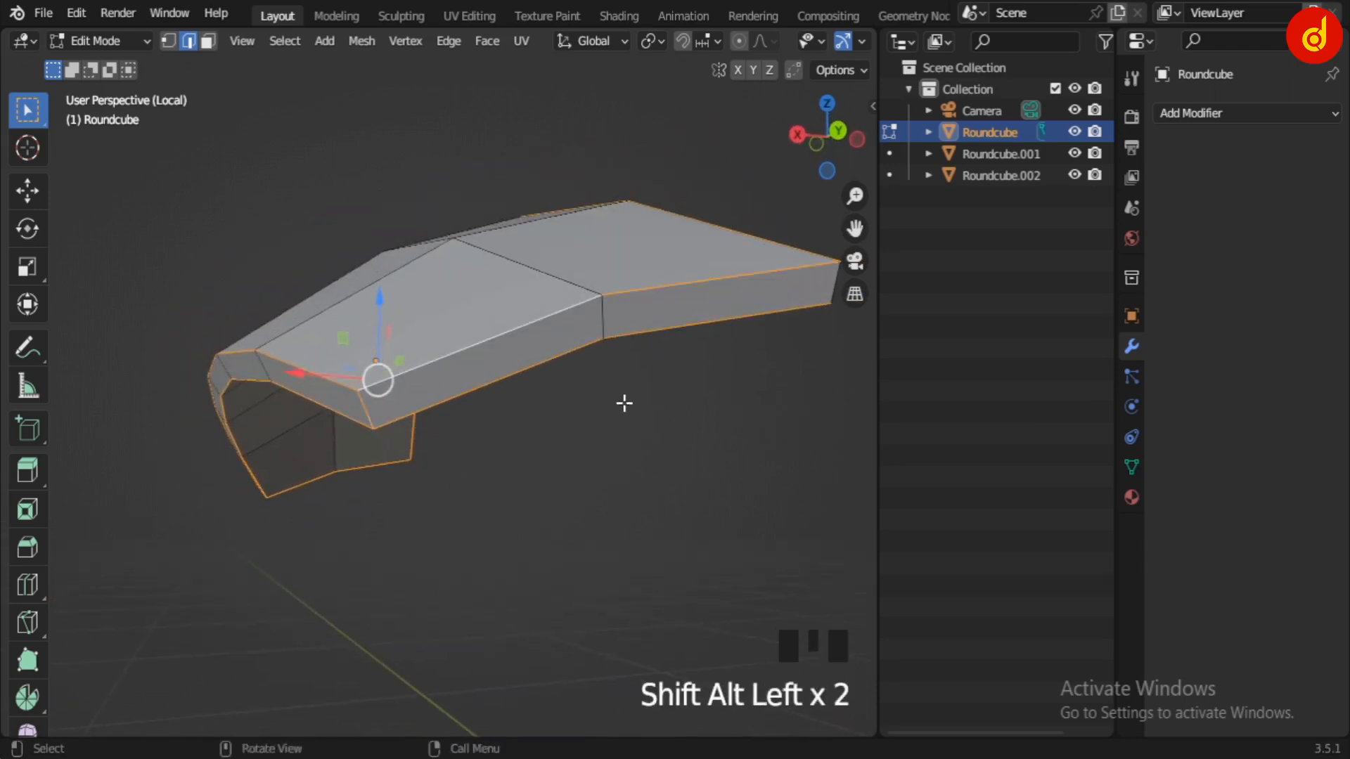
# Bevel the positive X panel's selected border edges slightly with one segment and return to object mode.
pyautogui.moveTo(624, 401); pyautogui.dragTo(603, 424, button='middle')
pyautogui.moveTo(751, 385); pyautogui.dragTo(290, 518, button='middle')
pyautogui.scroll(2, 323, 517)
pyautogui.scroll(1, 300, 503)
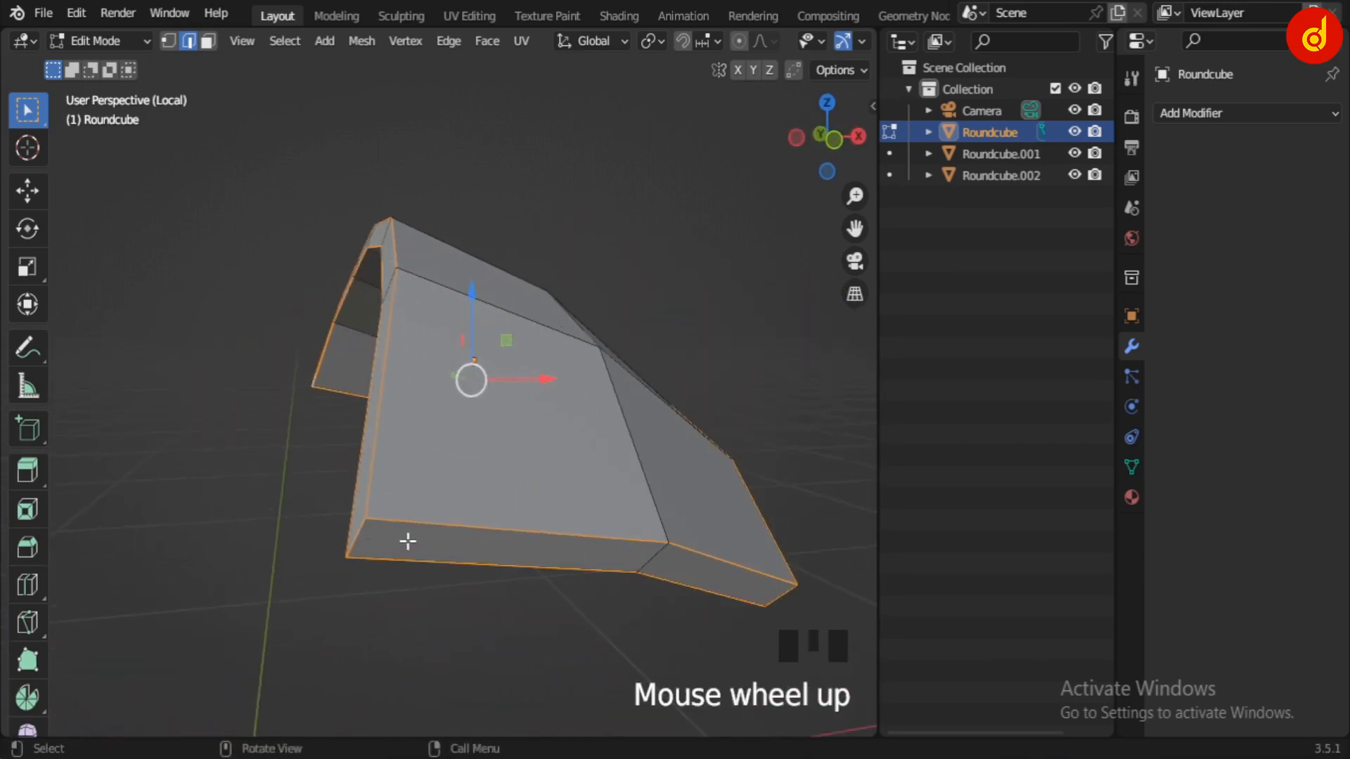
pyautogui.moveTo(408, 541); pyautogui.dragTo(505, 547, button='middle')
pyautogui.hotkey('ctrl', 'b')
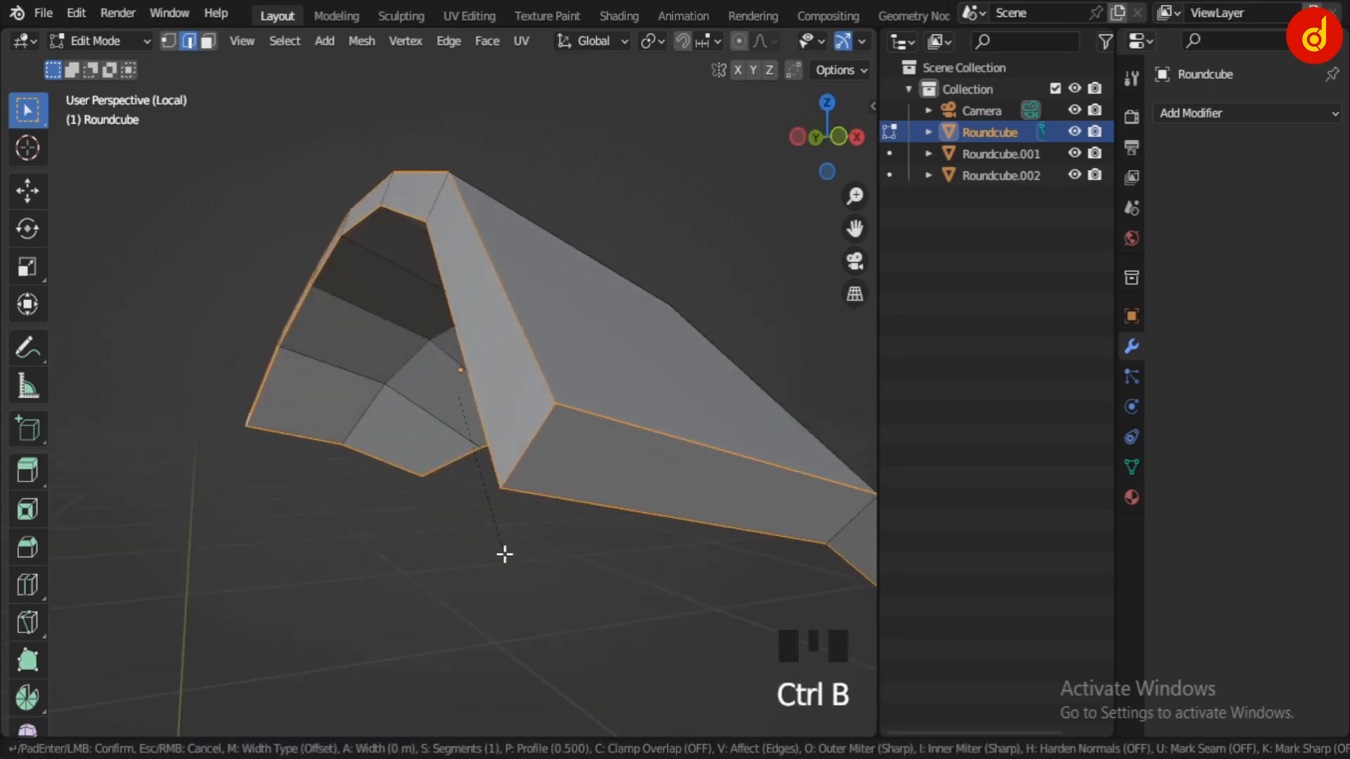
pyautogui.click(567, 605)
pyautogui.press('Tab')
# Add a Subdivision Surface modifier to the positive X panel with viewport and render levels of 3, and shade it smooth.
pyautogui.click(1218, 107)
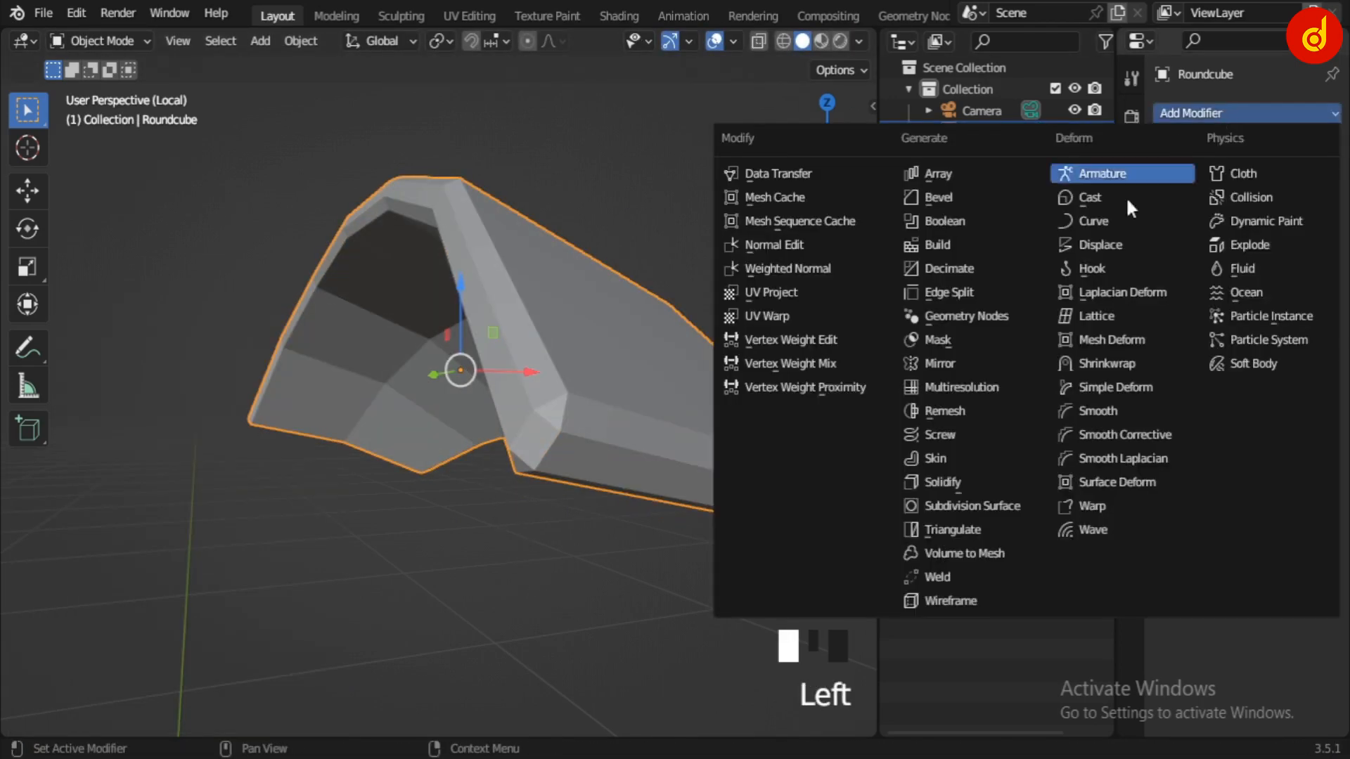
pyautogui.click(914, 506)
pyautogui.click(1306, 208)
pyautogui.click(1306, 208)
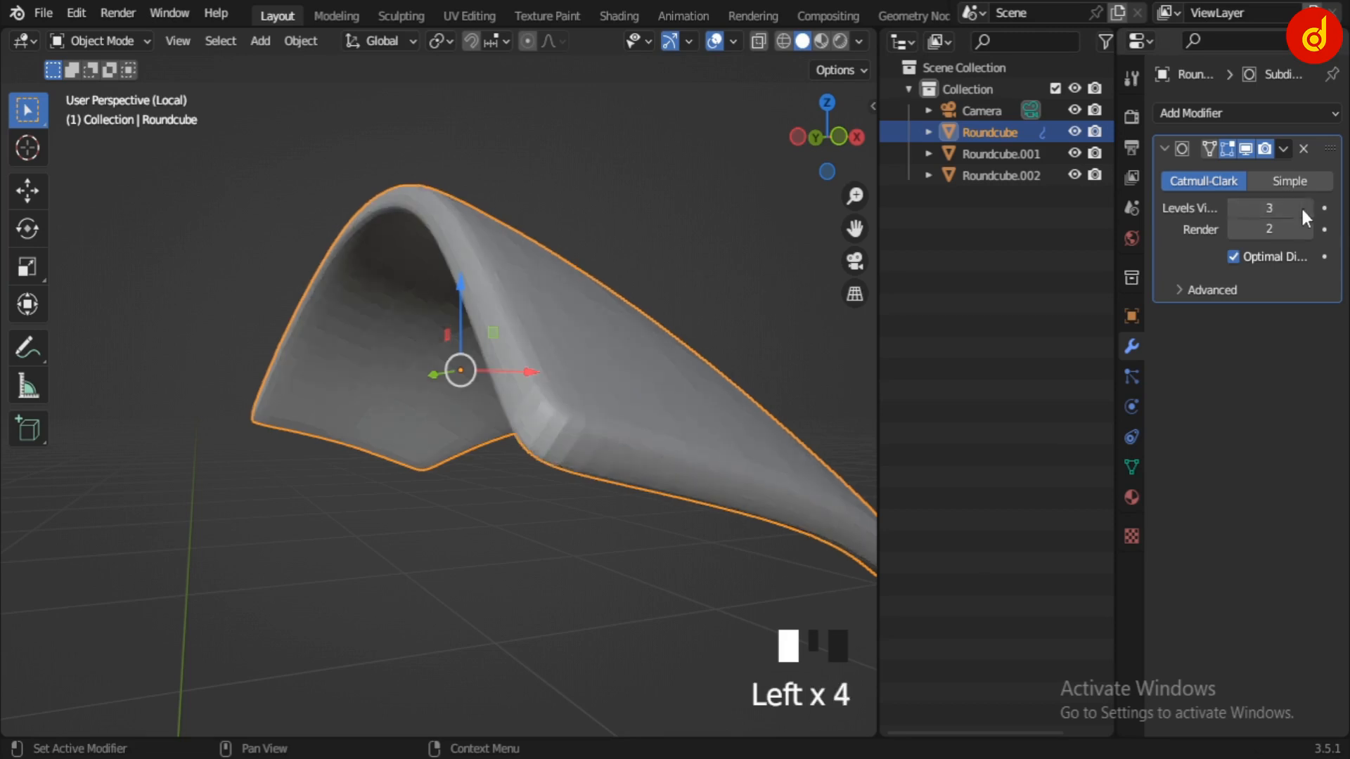
pyautogui.click(1307, 229)
pyautogui.rightClick(598, 369)
pyautogui.click(576, 342)
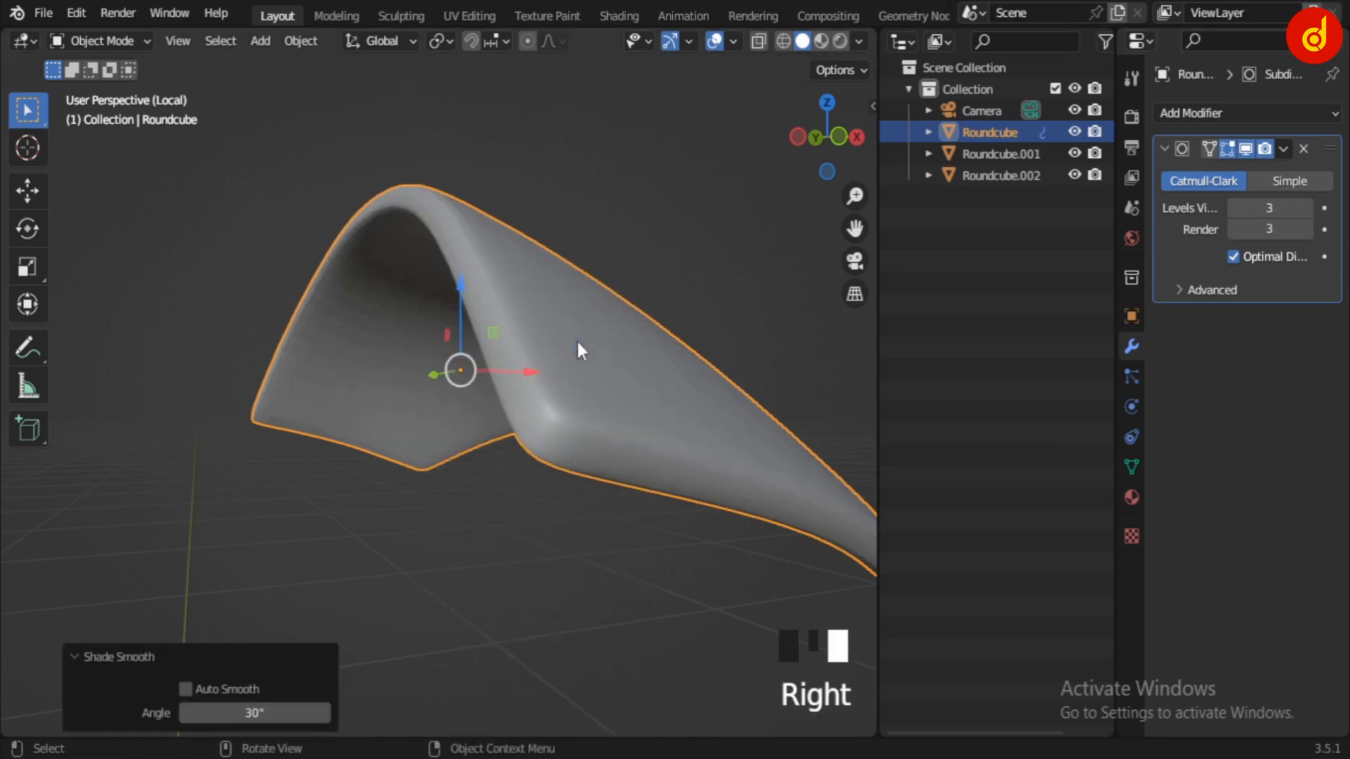
# Leave local view, select all three panels and duplicate them in place in front view.
pyautogui.press('/')
pyautogui.click(672, 548)
pyautogui.moveTo(672, 548)
pyautogui.mouseDown(button='middle')
pyautogui.moveTo(528, 604)
pyautogui.moveTo(671, 566)
pyautogui.moveTo(667, 540)
pyautogui.mouseUp(button='middle')
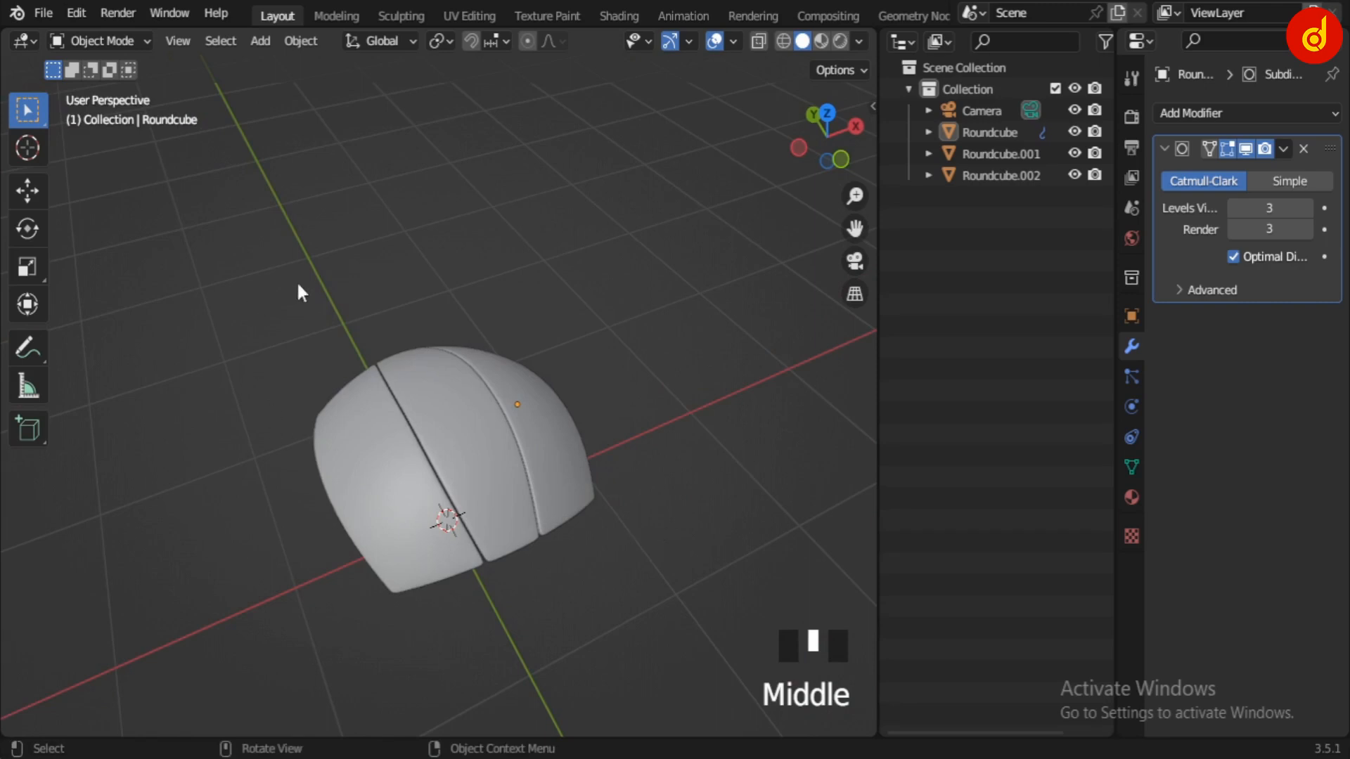
pyautogui.moveTo(299, 286); pyautogui.dragTo(608, 525)
pyautogui.press('KP_1')
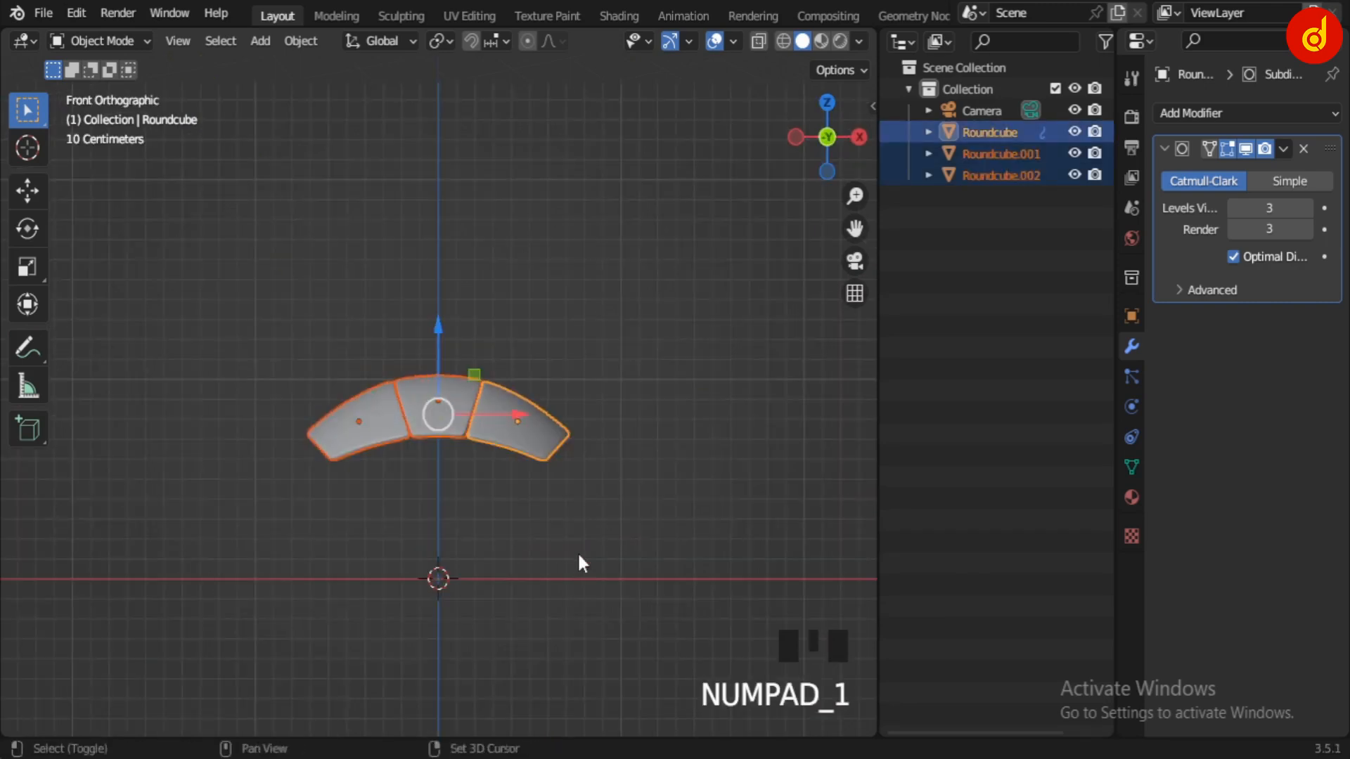
pyautogui.keyDown('shift'); pyautogui.moveTo(579, 556); pyautogui.dragTo(584, 489, button='middle'); pyautogui.keyUp('shift')
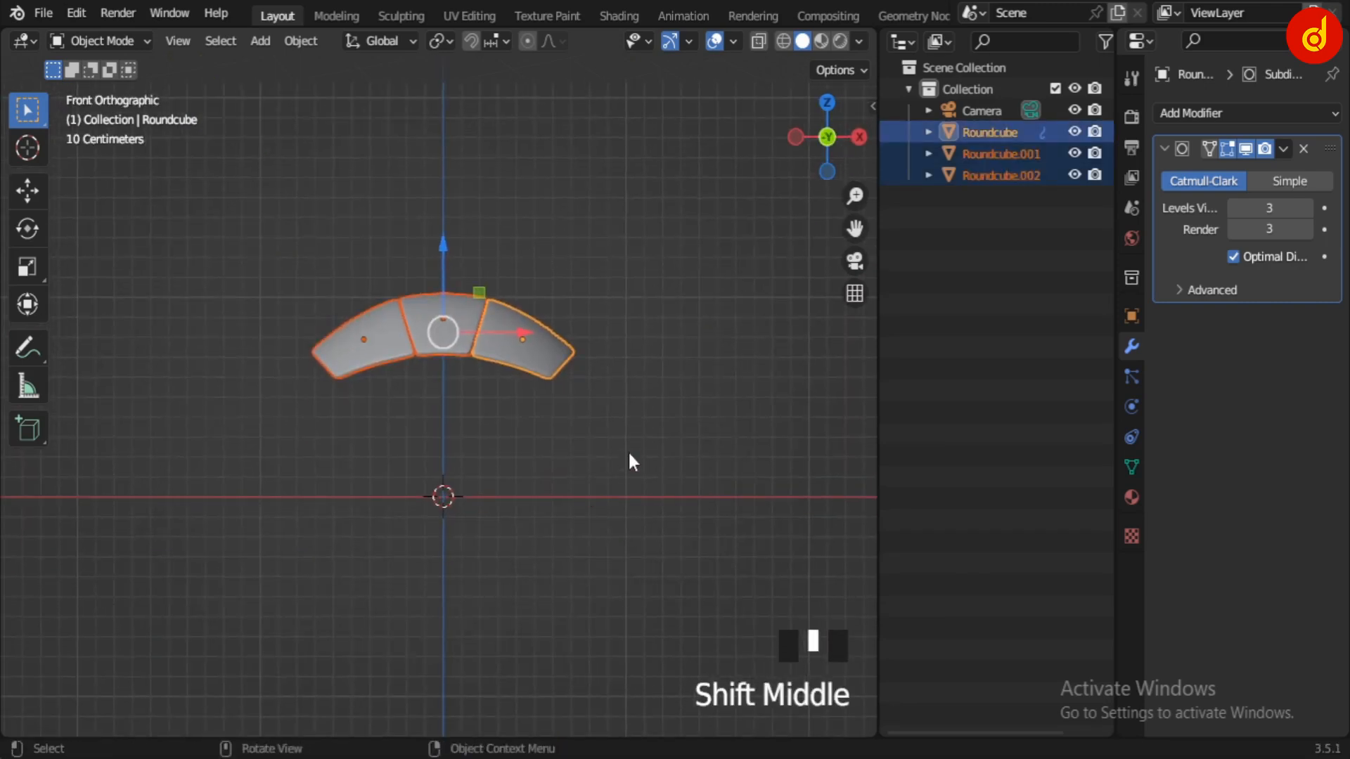
pyautogui.hotkey('shift', 'd')
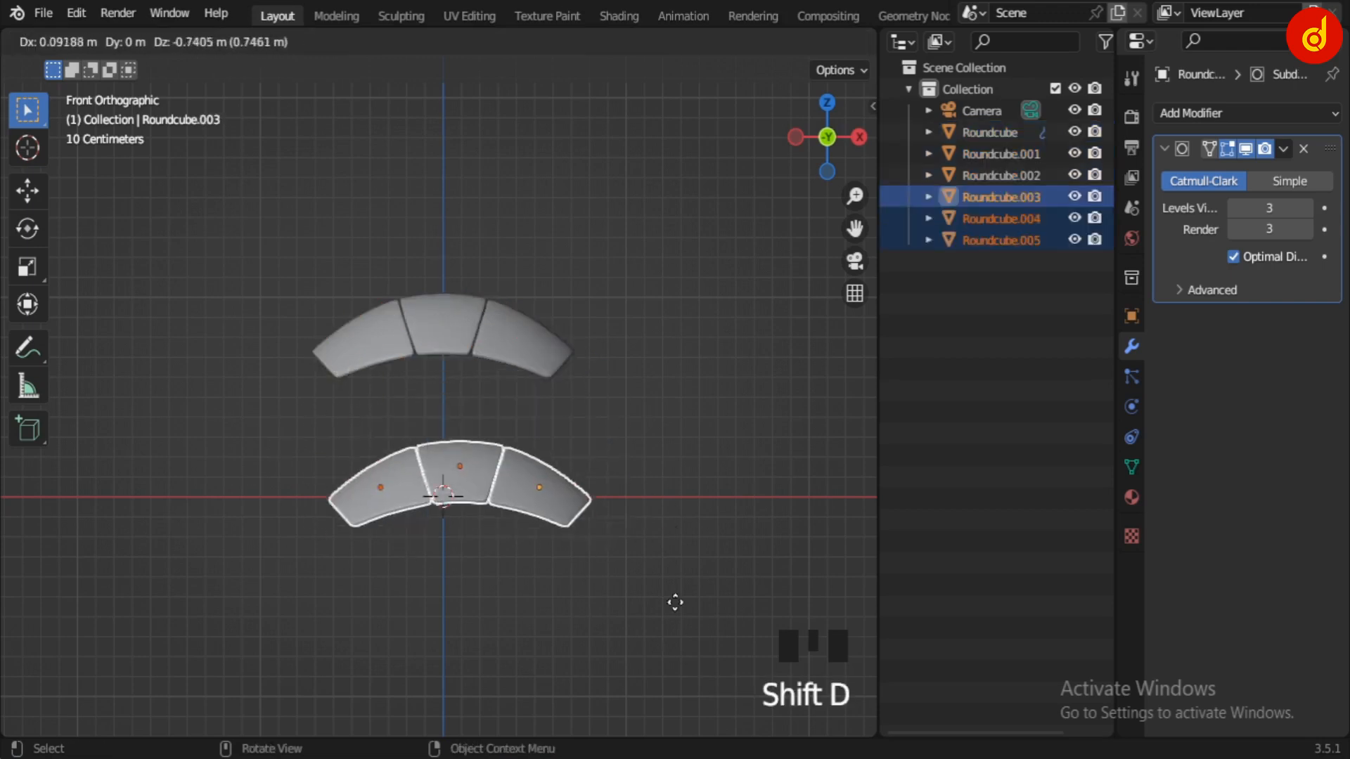
pyautogui.rightClick(677, 626)
# Set the transform pivot point to the 3D cursor and rotate the three duplicated panels 180° in front view.
pyautogui.press('r')
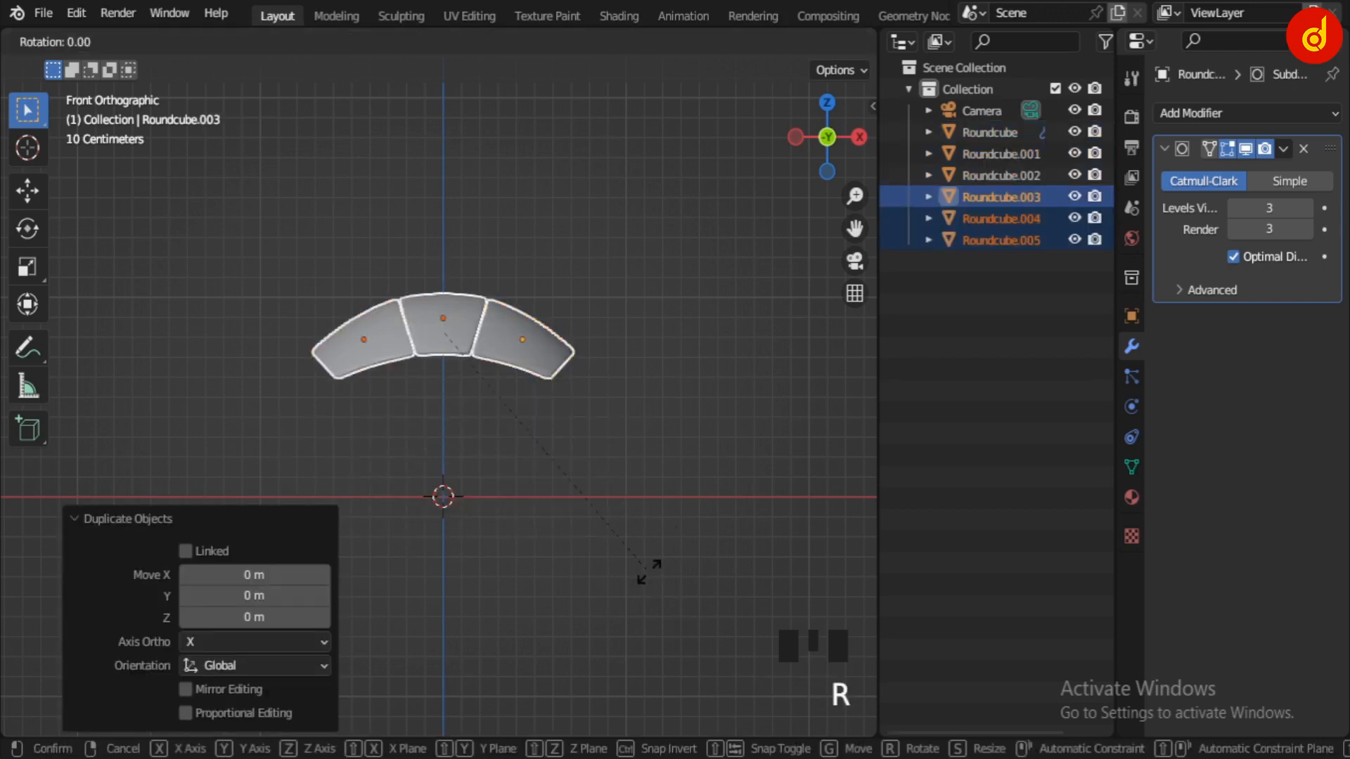
pyautogui.rightClick(619, 155)
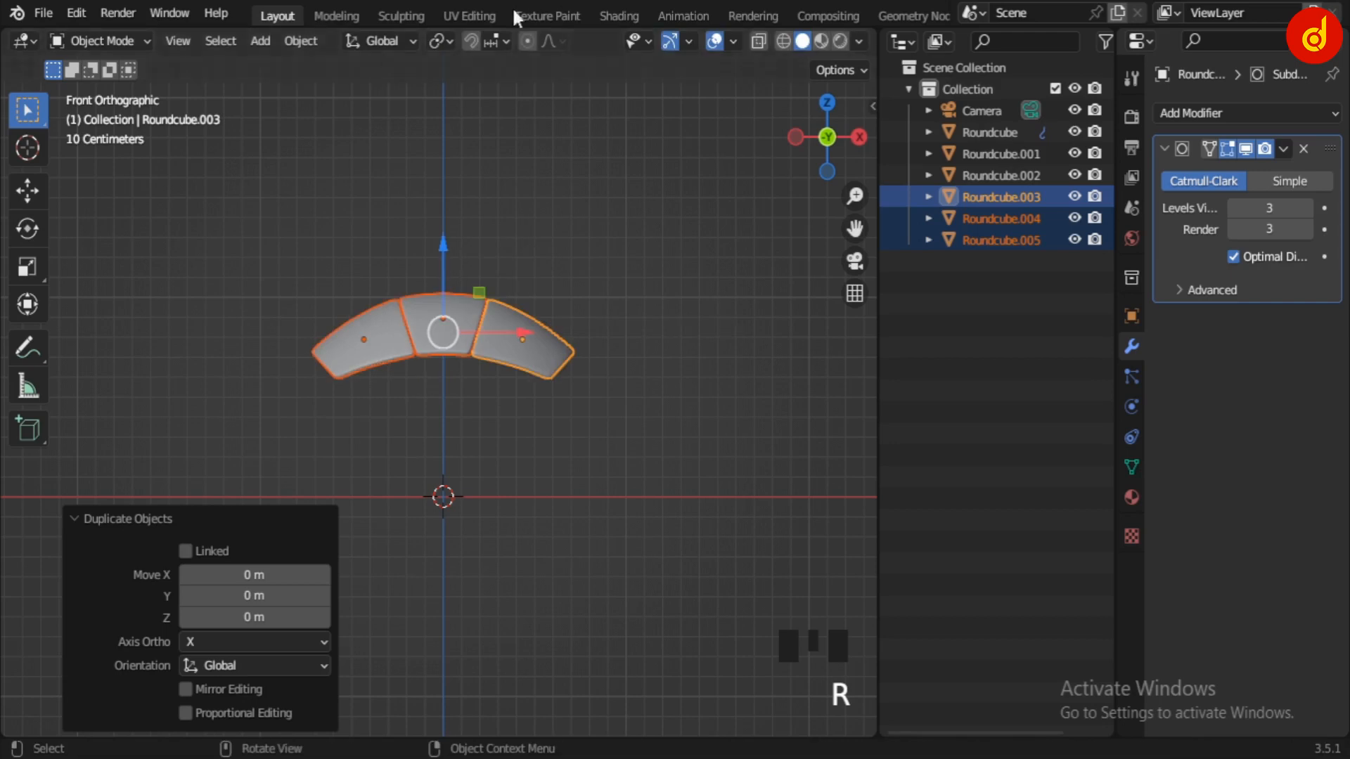
pyautogui.click(441, 41)
pyautogui.click(484, 88)
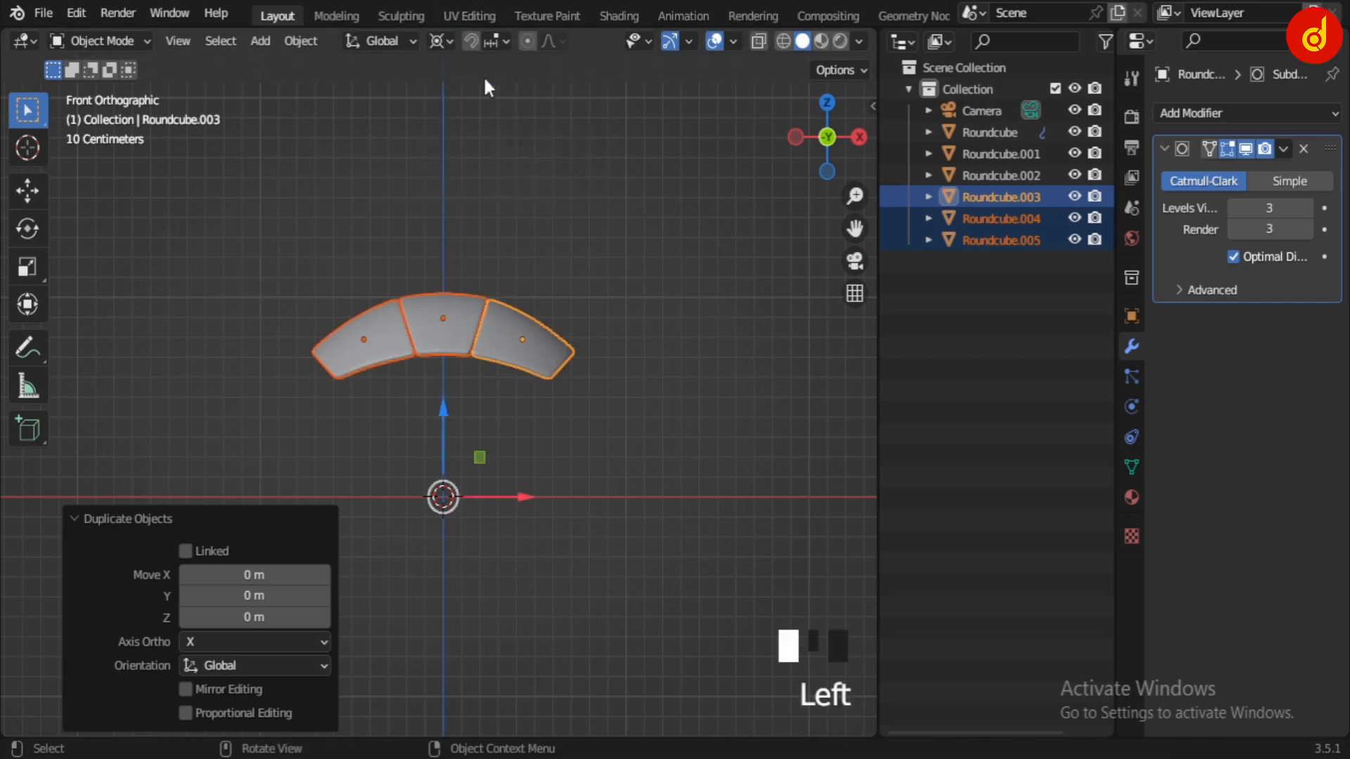
pyautogui.press('r')
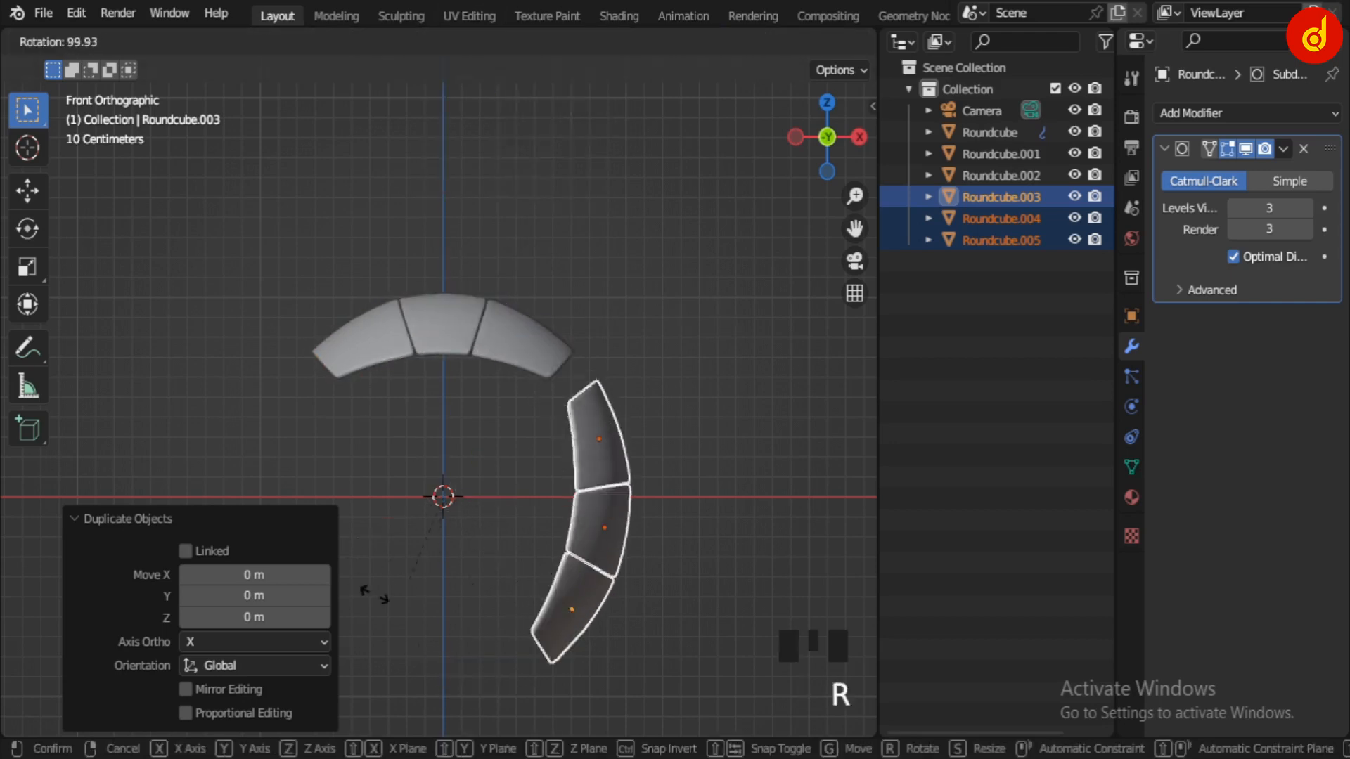
pyautogui.rightClick(588, 430)
pyautogui.write('r')
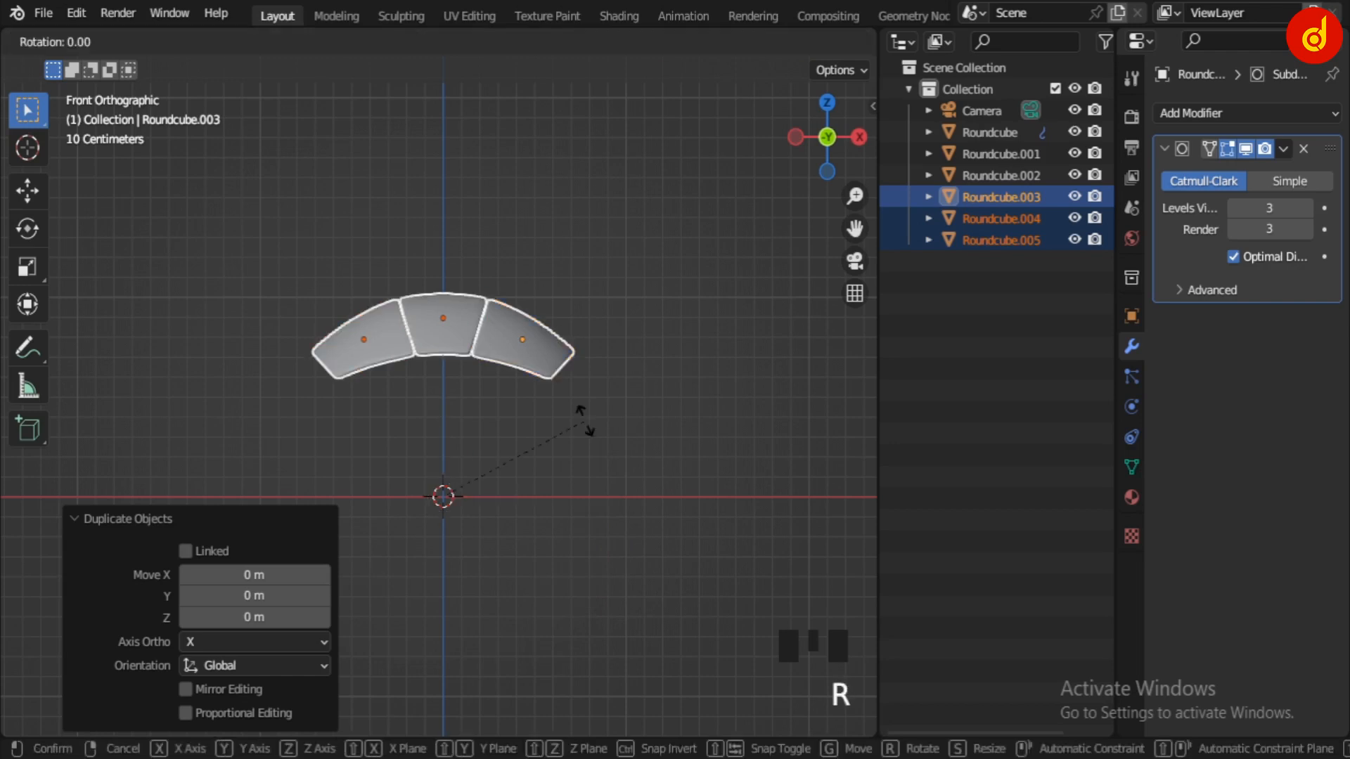
pyautogui.write('180')
pyautogui.press('Return')
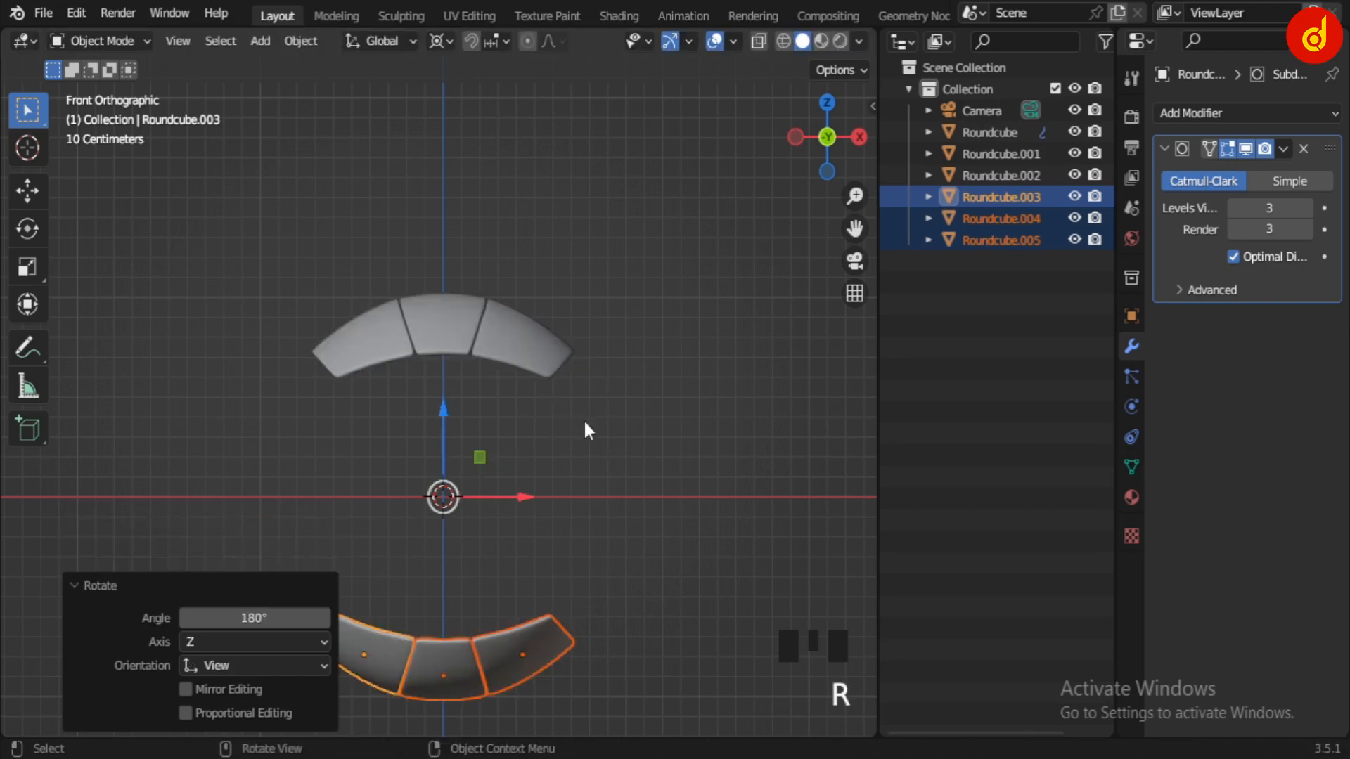
pyautogui.keyDown('shift'); pyautogui.moveTo(591, 617); pyautogui.dragTo(695, 561, button='middle'); pyautogui.keyUp('shift')
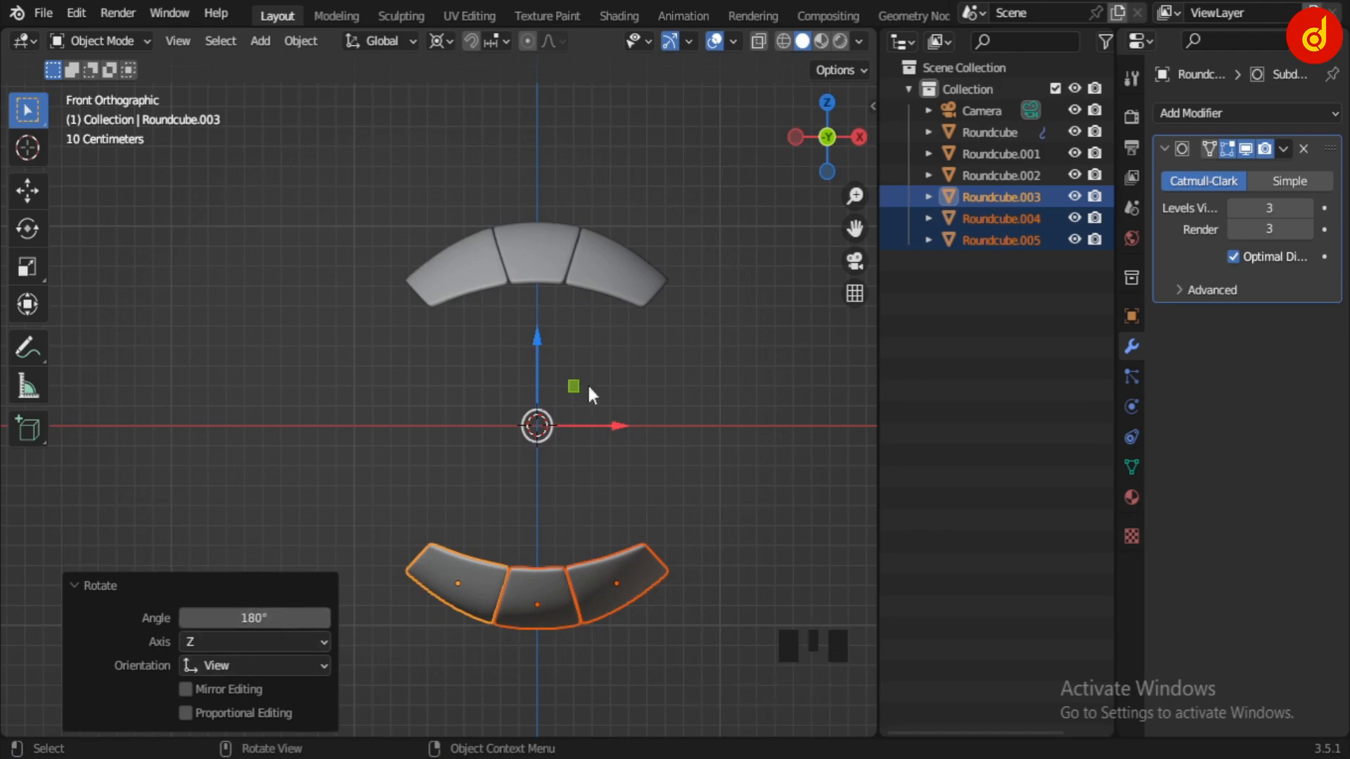
# Select all six panels, duplicate them in place and rotate the copies 90° in front view.
pyautogui.click(771, 415)
pyautogui.moveTo(358, 166); pyautogui.dragTo(694, 652)
pyautogui.keyDown('shift'); pyautogui.moveTo(699, 525); pyautogui.dragTo(654, 458, button='middle'); pyautogui.keyUp('shift')
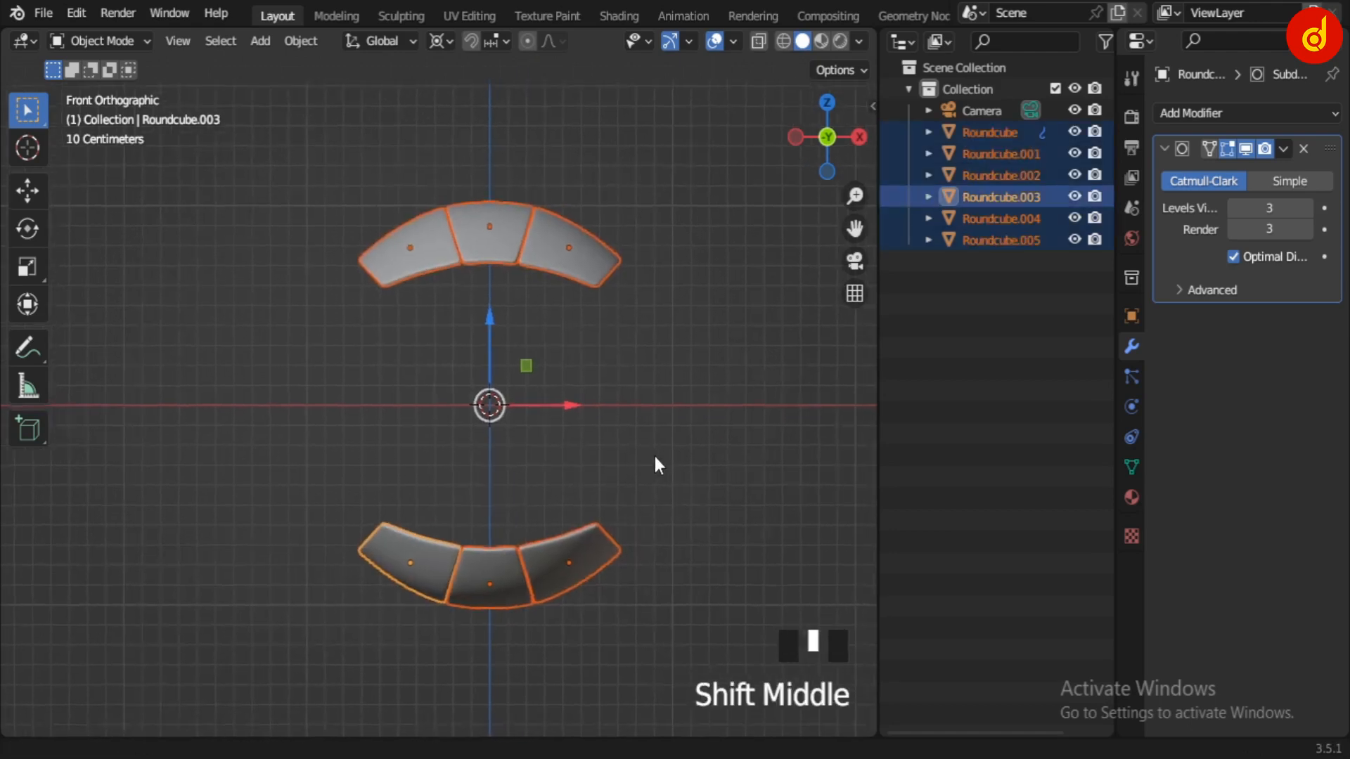
pyautogui.hotkey('shift', 'd')
pyautogui.rightClick(568, 415)
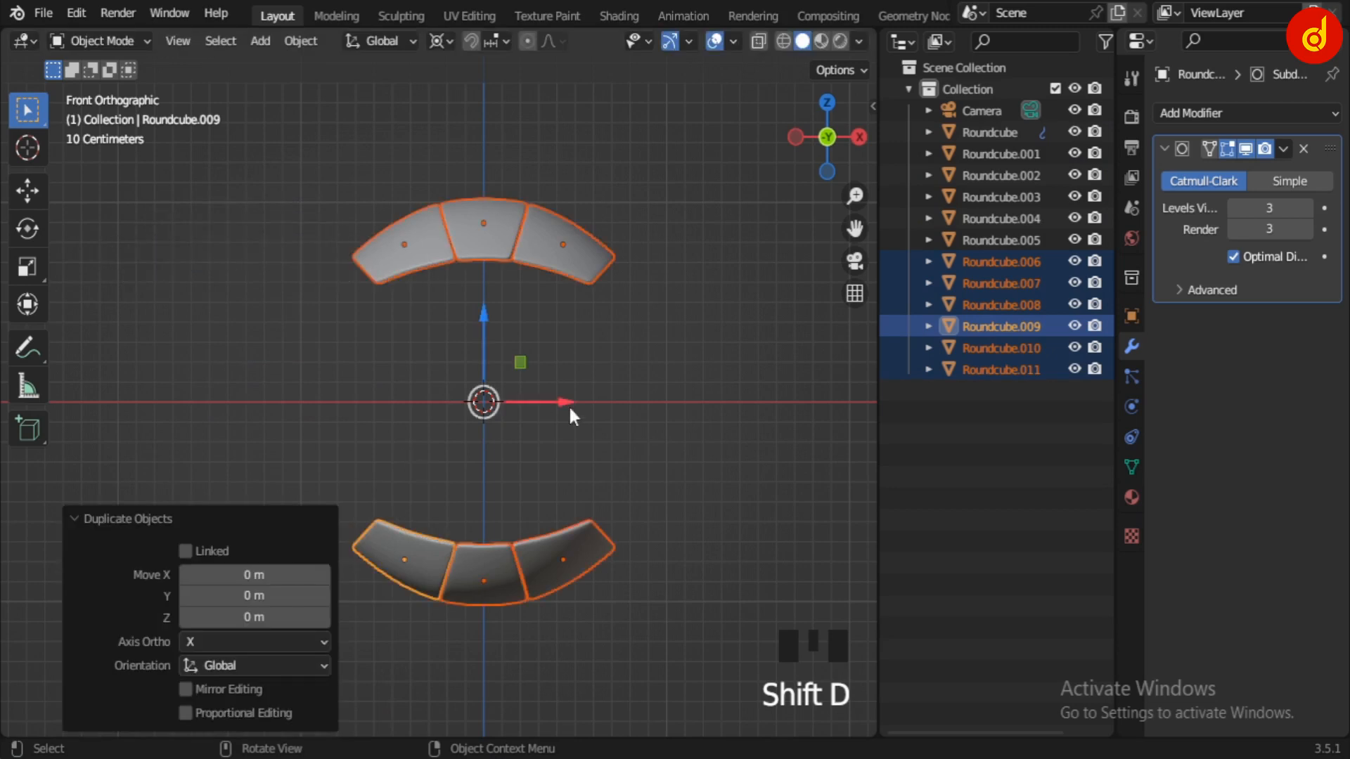
pyautogui.write('r90')
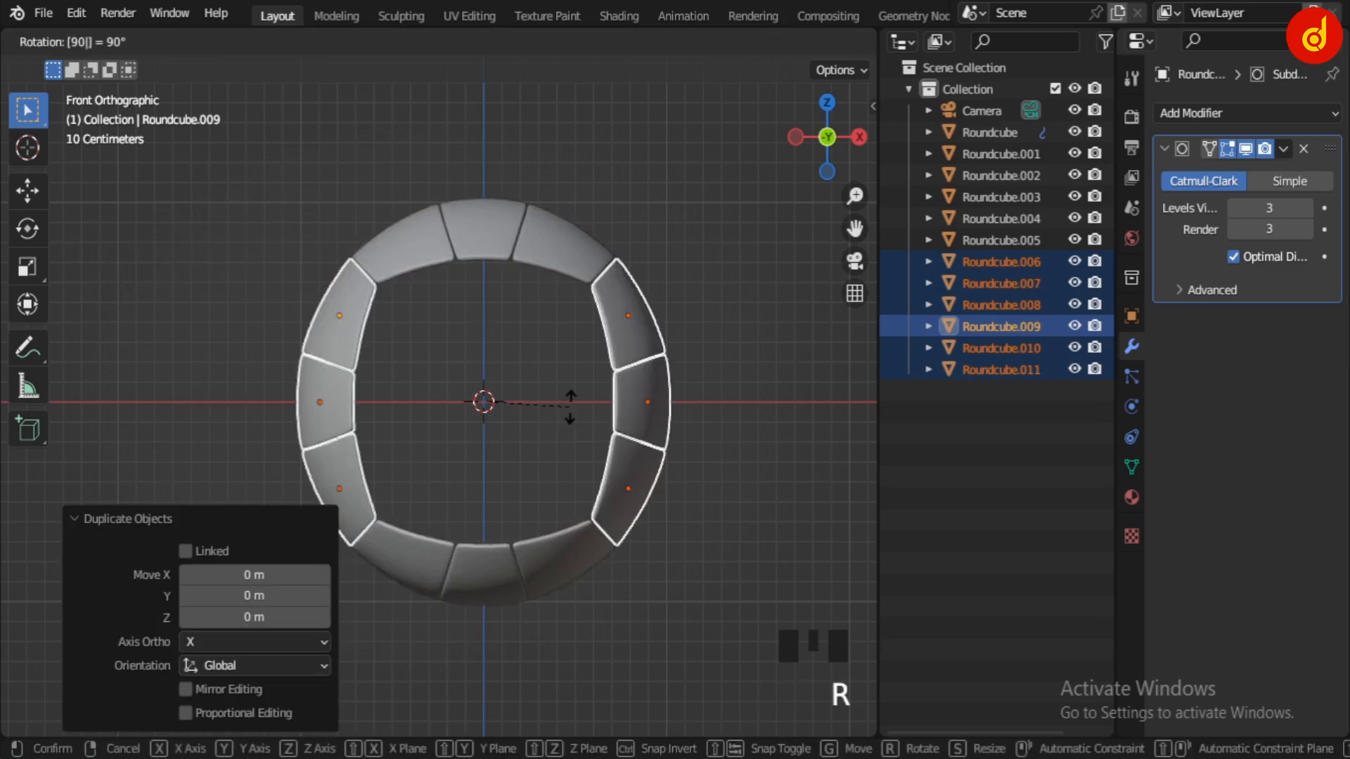
pyautogui.press('Return')
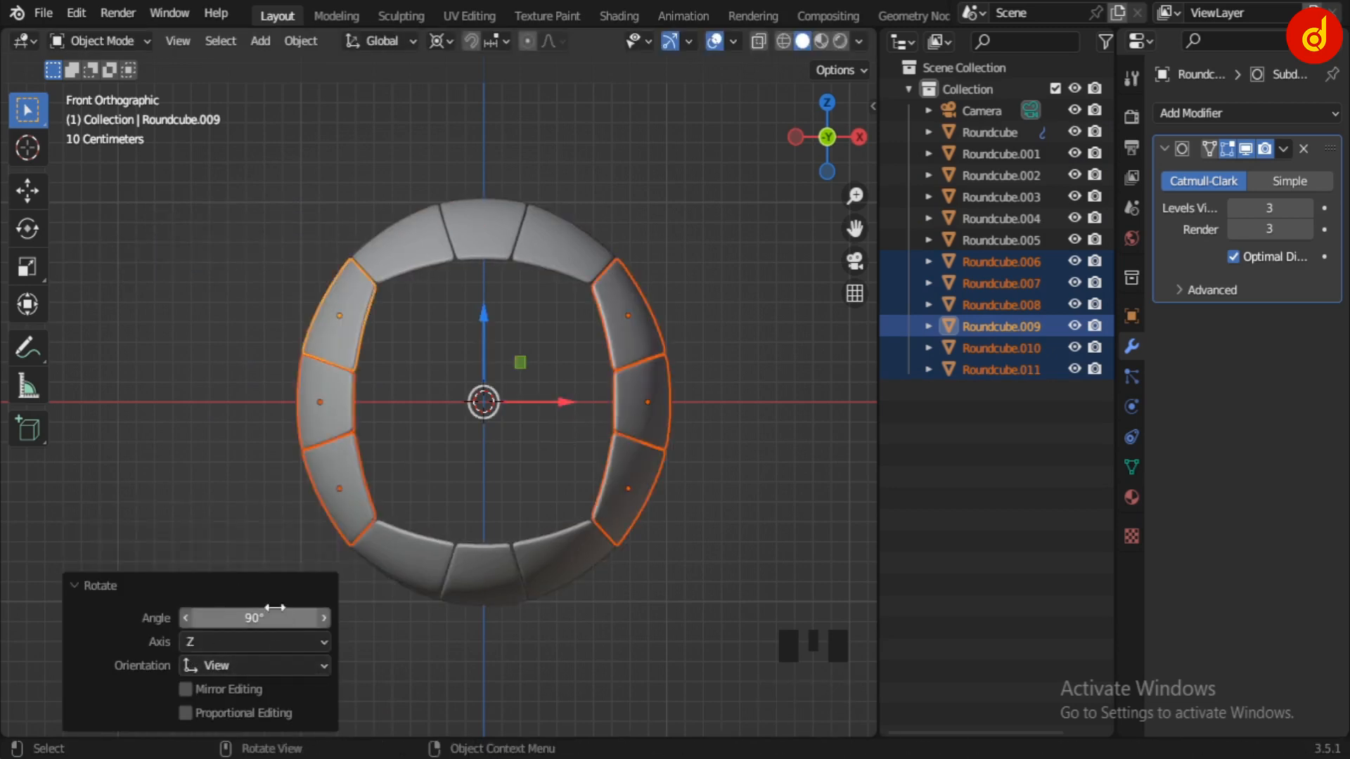
pyautogui.click(647, 640)
# Select the six panels on the two X sides and rotate them 90° in right view.
pyautogui.scroll(-2, 655, 571)
pyautogui.moveTo(656, 571); pyautogui.dragTo(687, 548, button='middle')
pyautogui.press('KP_1')
pyautogui.scroll(1, 453, 403)
pyautogui.moveTo(289, 349); pyautogui.dragTo(697, 458)
pyautogui.press('KP_3')
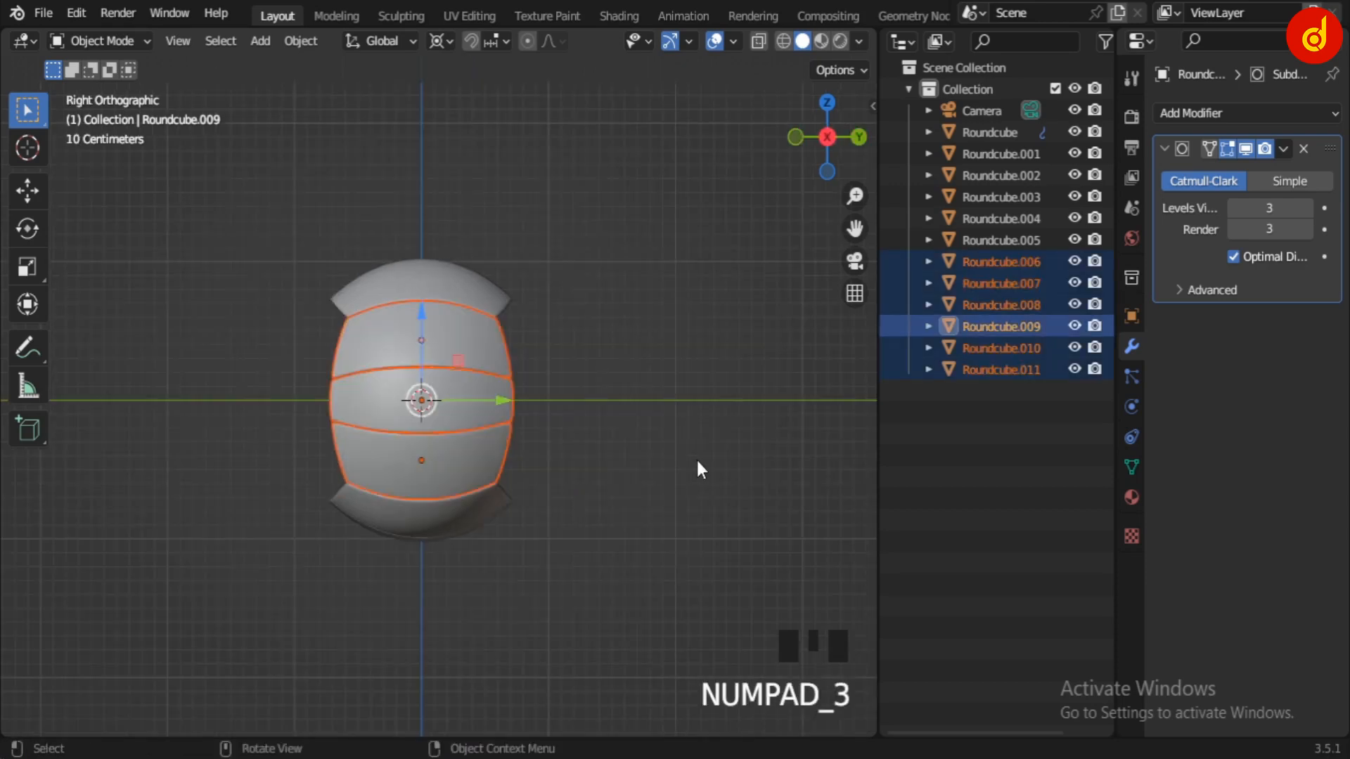
pyautogui.scroll(2, 631, 460)
pyautogui.write('r90')
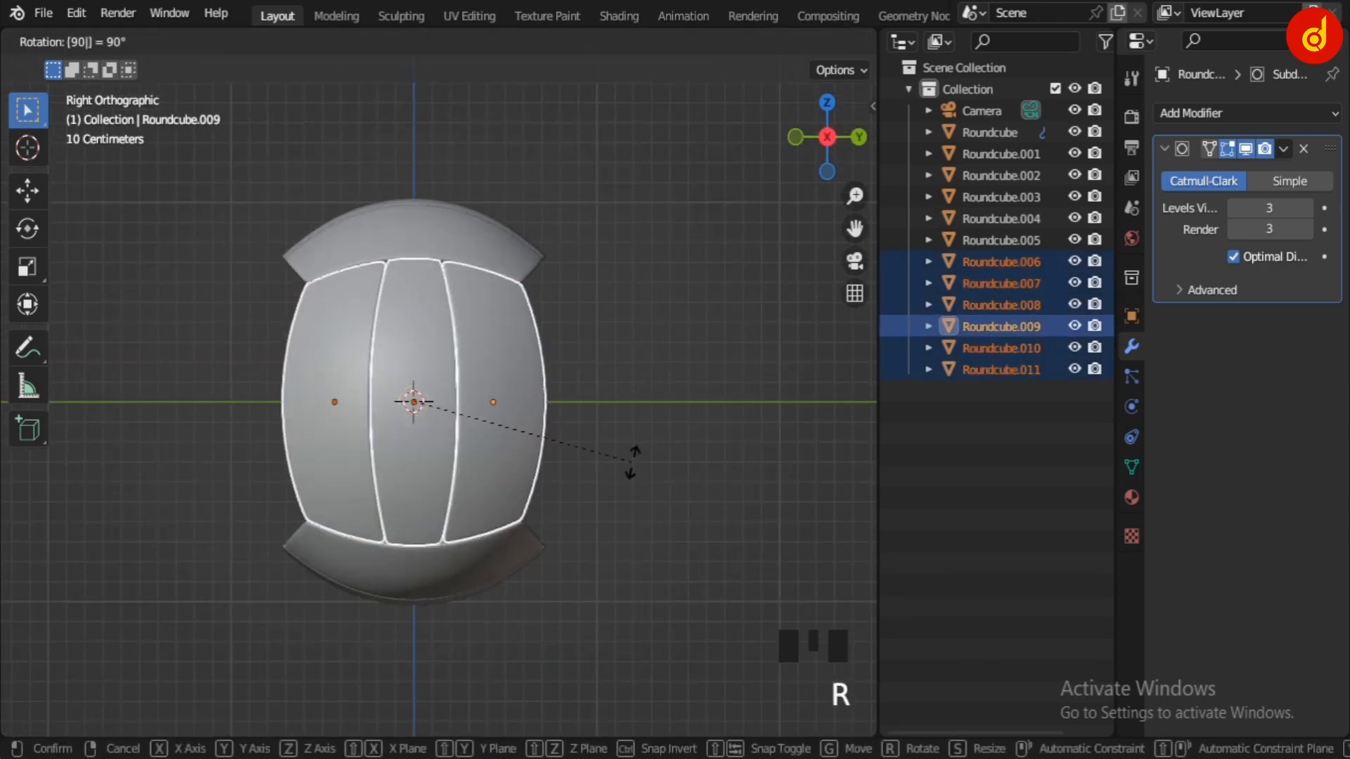
pyautogui.press('Return')
pyautogui.click(685, 470)
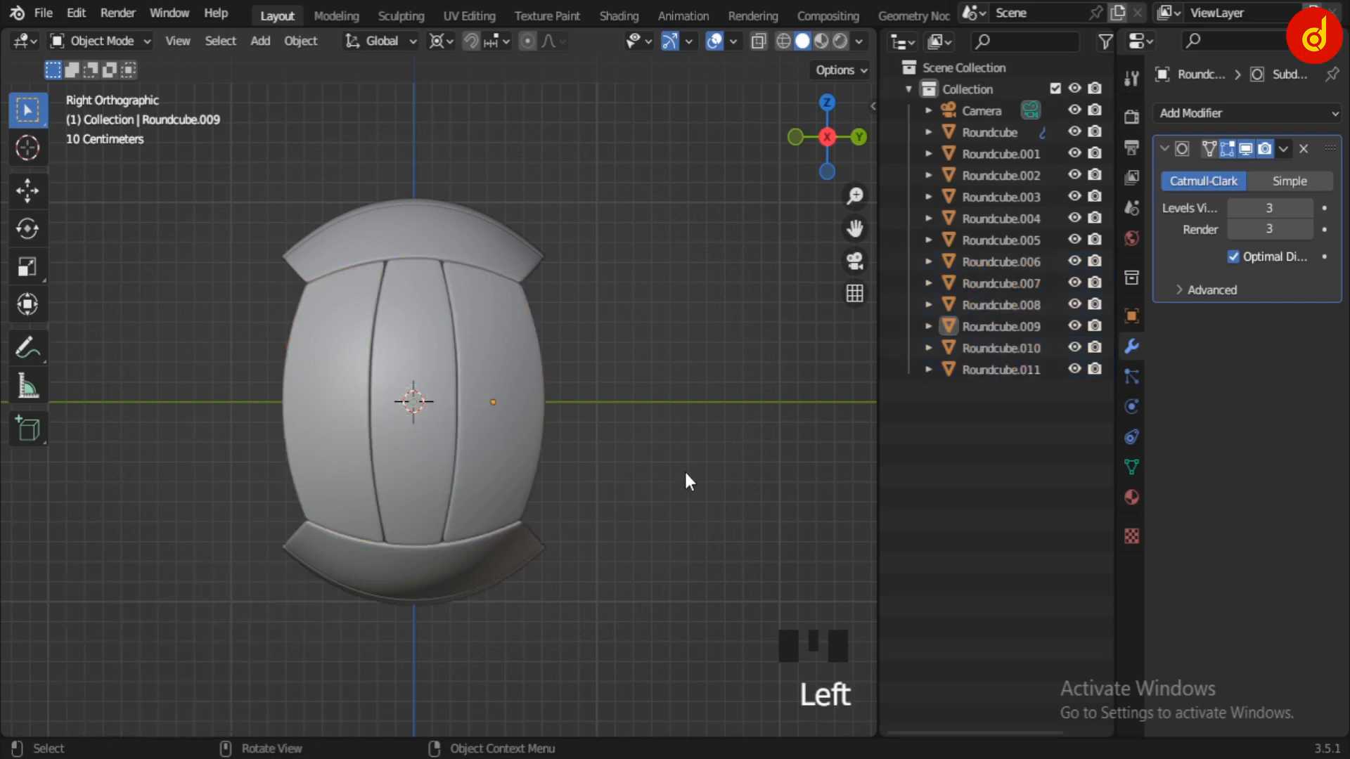
# Reselect the six panels on the two X sides and duplicate them in place.
pyautogui.scroll(-2, 473, 461)
pyautogui.moveTo(473, 462); pyautogui.dragTo(391, 426, button='middle')
pyautogui.press('KP_1')
pyautogui.scroll(2, 236, 346)
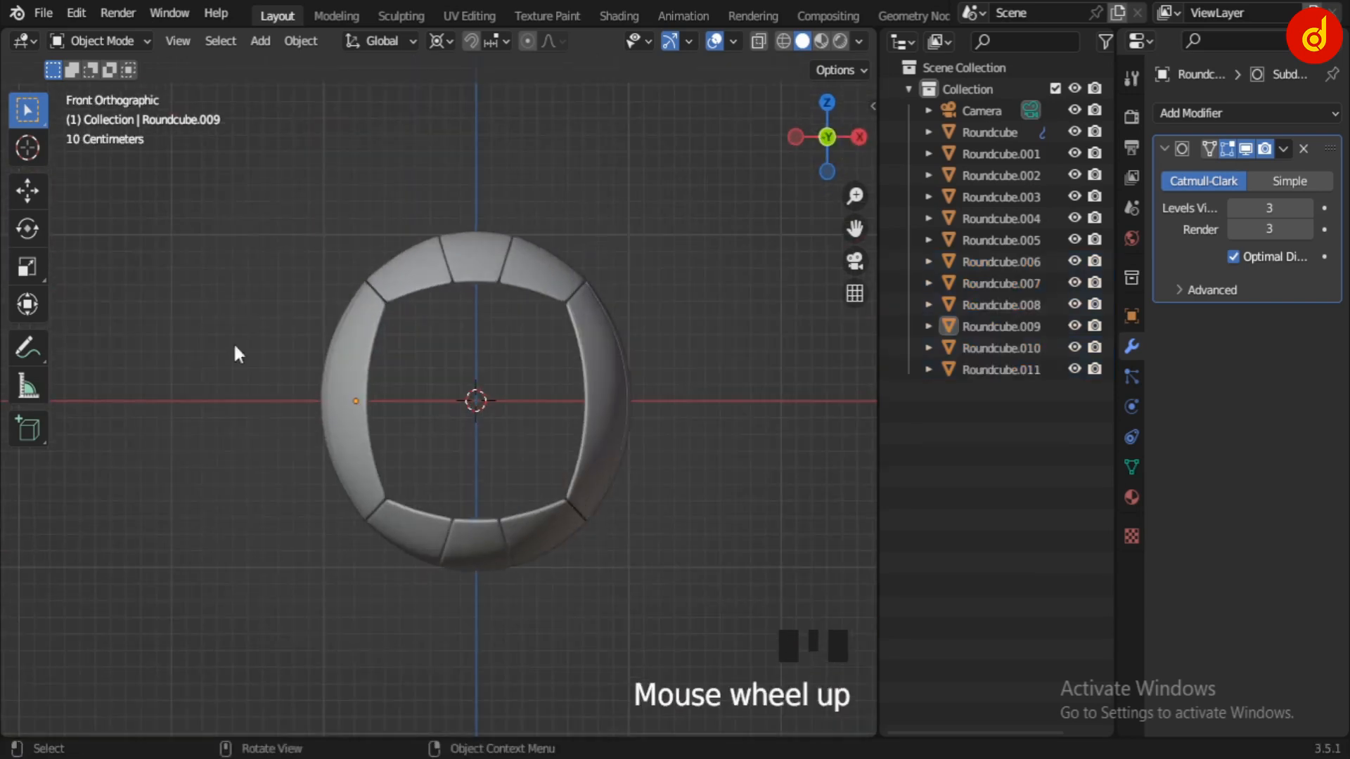
pyautogui.moveTo(235, 346); pyautogui.dragTo(732, 467)
pyautogui.scroll(-1, 657, 493)
pyautogui.moveTo(657, 492); pyautogui.dragTo(603, 526, button='middle')
pyautogui.press('KP_1')
pyautogui.press('r')
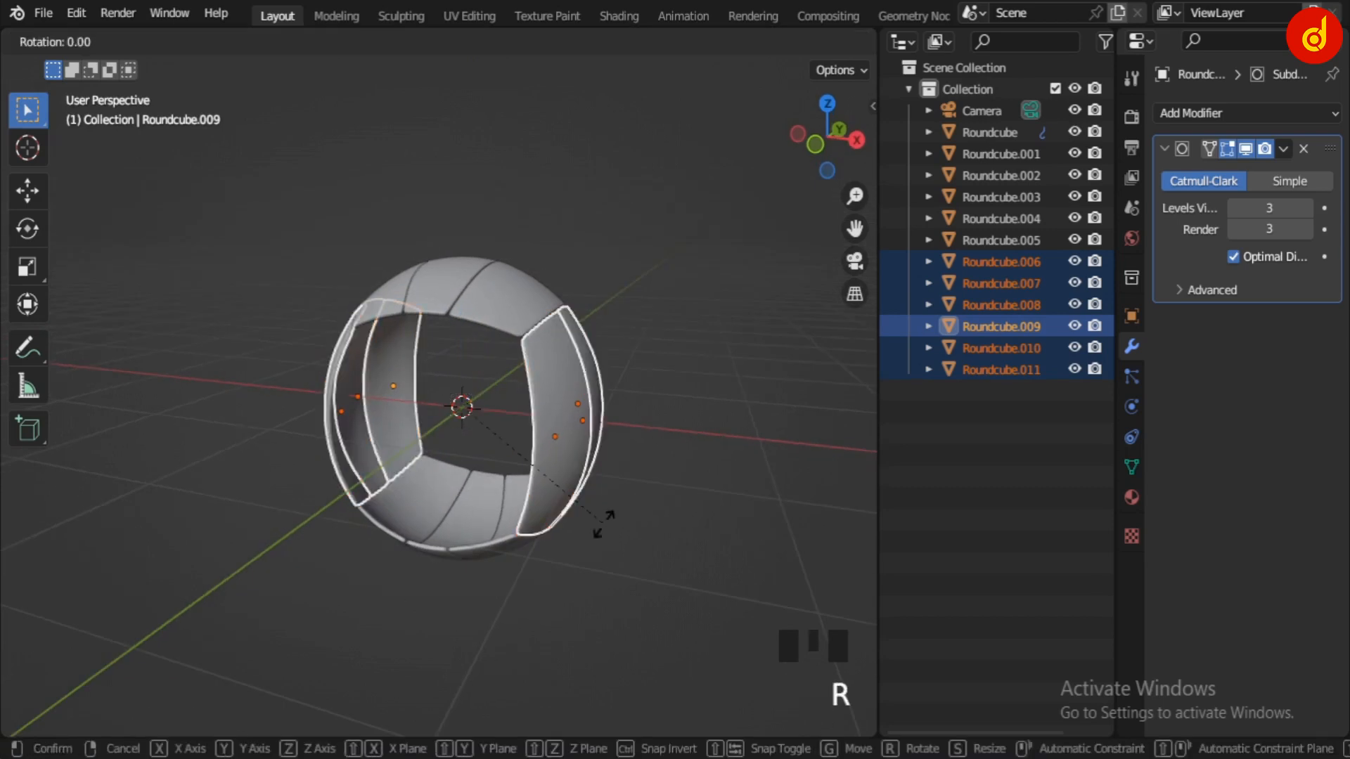
pyautogui.rightClick(591, 529)
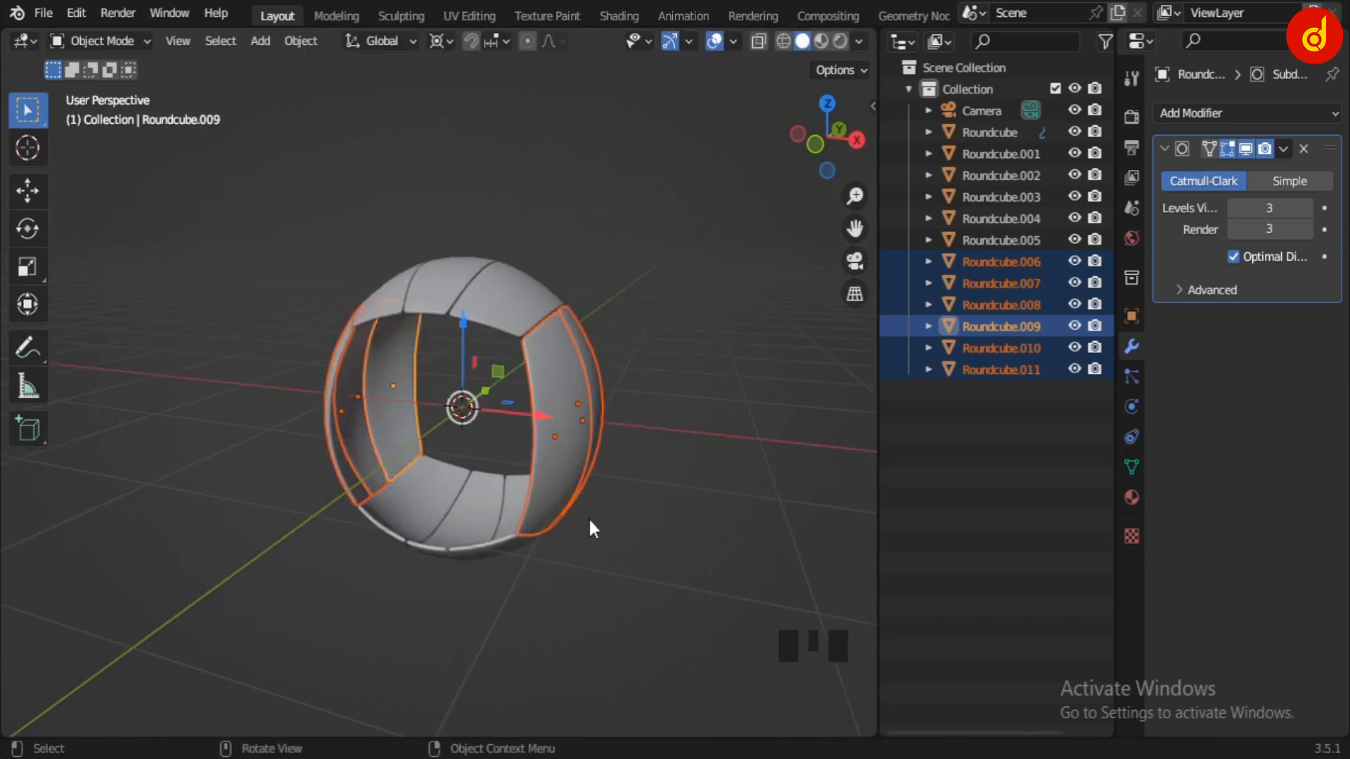
pyautogui.hotkey('shift', 'd')
pyautogui.rightClick(396, 380)
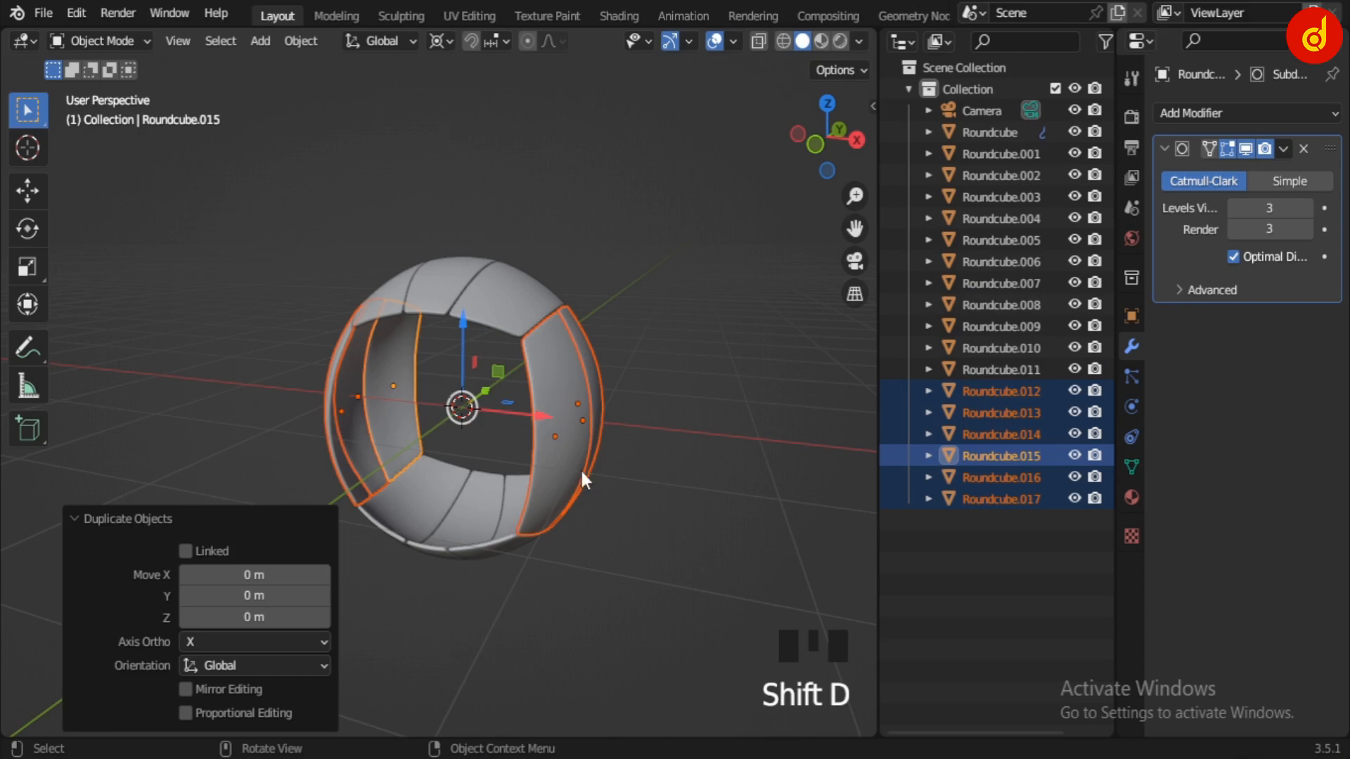
# Rotate the six duplicated side panels 90° about the global Z axis to cover the front and back openings.
pyautogui.press('r')
pyautogui.write('z')
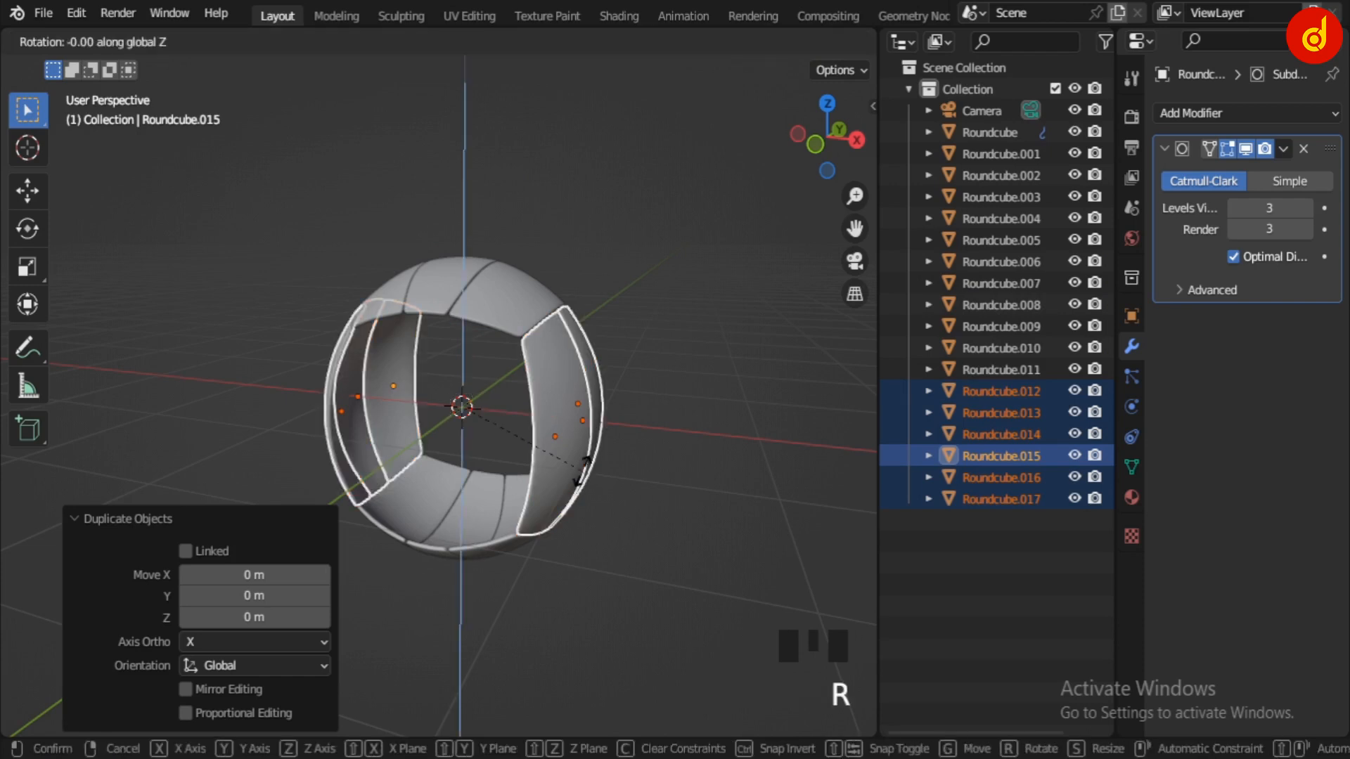
pyautogui.write('90')
pyautogui.press('Return')
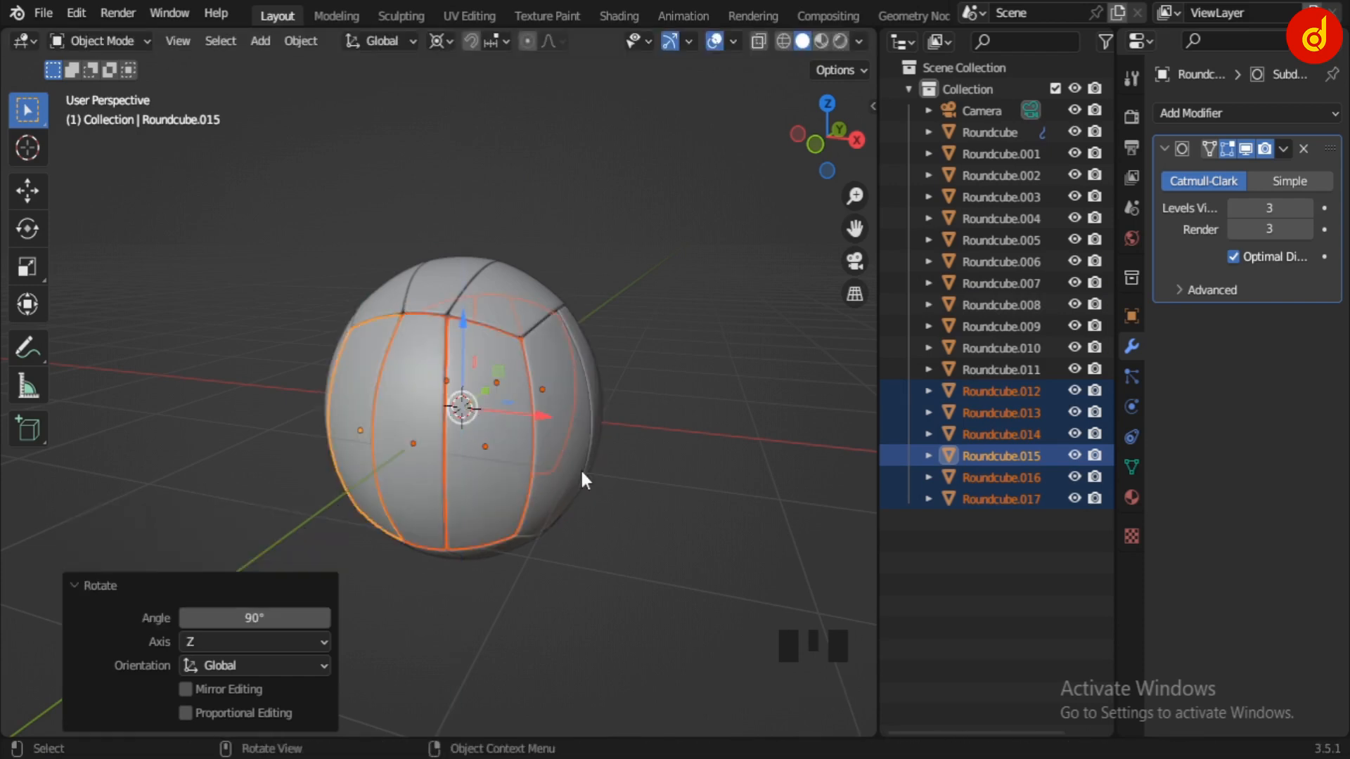
pyautogui.moveTo(503, 602); pyautogui.dragTo(722, 565, button='middle')
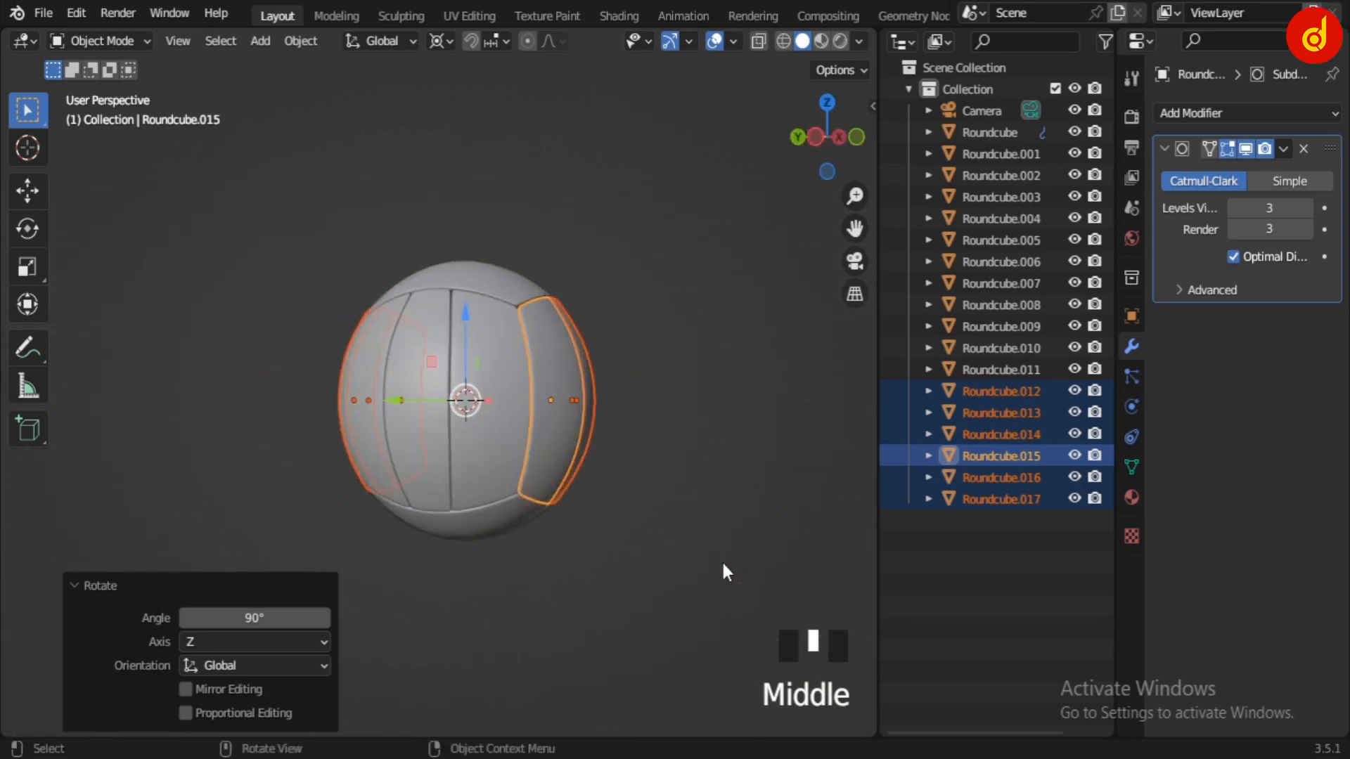
# Rotate the six front and back panels 90° in front view and deselect them.
pyautogui.press('KP_1')
pyautogui.scroll(2, 722, 560)
pyautogui.write('r')
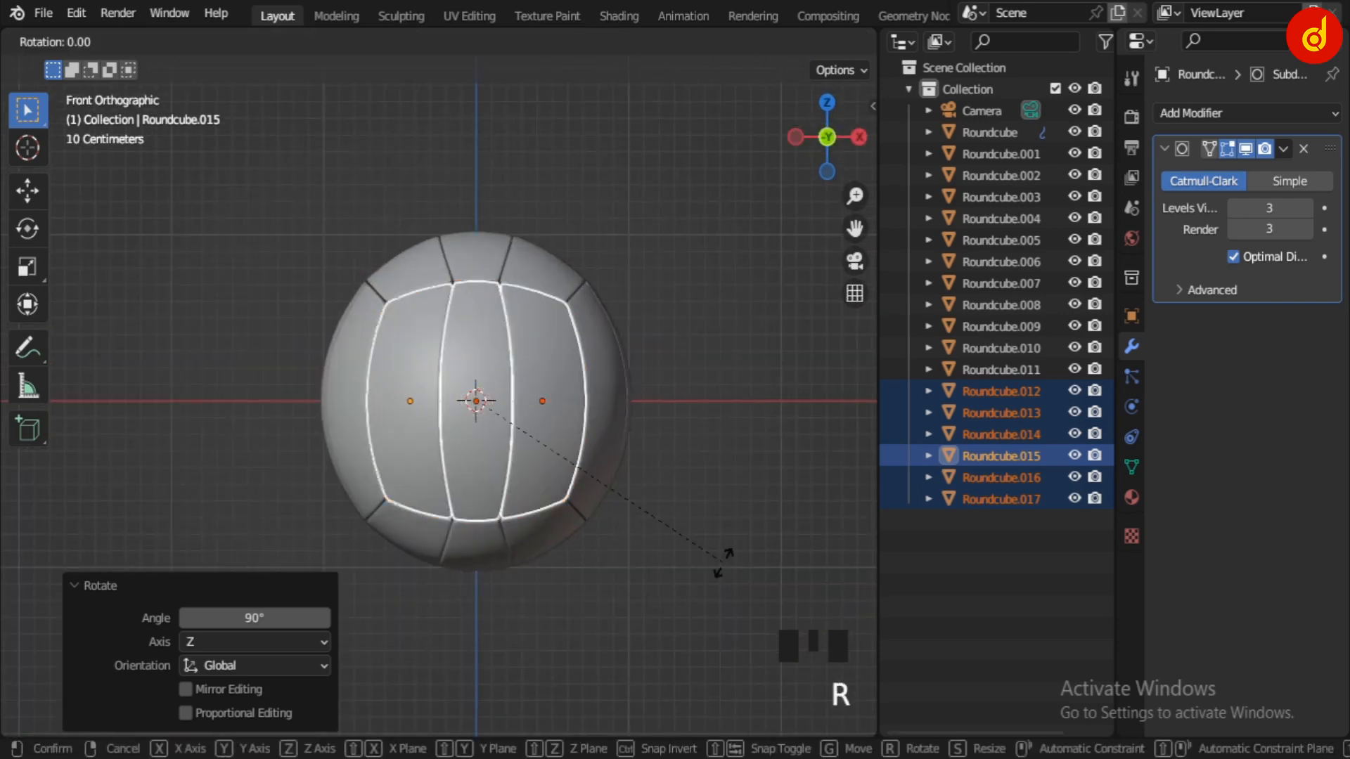
pyautogui.write('90')
pyautogui.click(723, 563)
pyautogui.click(729, 564)
pyautogui.scroll(-2, 463, 432)
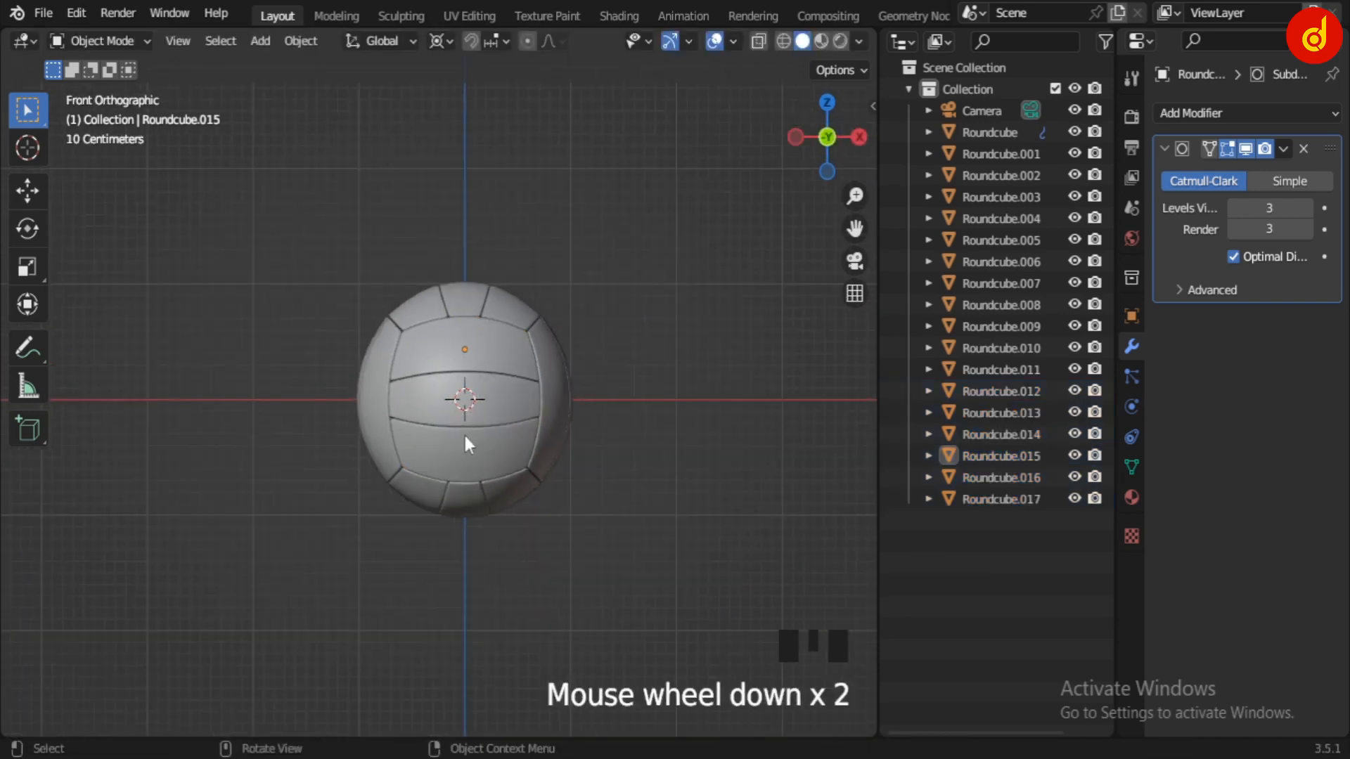
# Examine the assembled ball and its panel seams from several sides.
pyautogui.moveTo(462, 433); pyautogui.dragTo(703, 445, button='middle')
pyautogui.scroll(-2, 685, 440)
pyautogui.moveTo(318, 251); pyautogui.dragTo(581, 548)
pyautogui.press('KP_Decimal')
pyautogui.moveTo(580, 548); pyautogui.dragTo(281, 500, button='middle')
pyautogui.scroll(2, 281, 500)
pyautogui.click(674, 531)
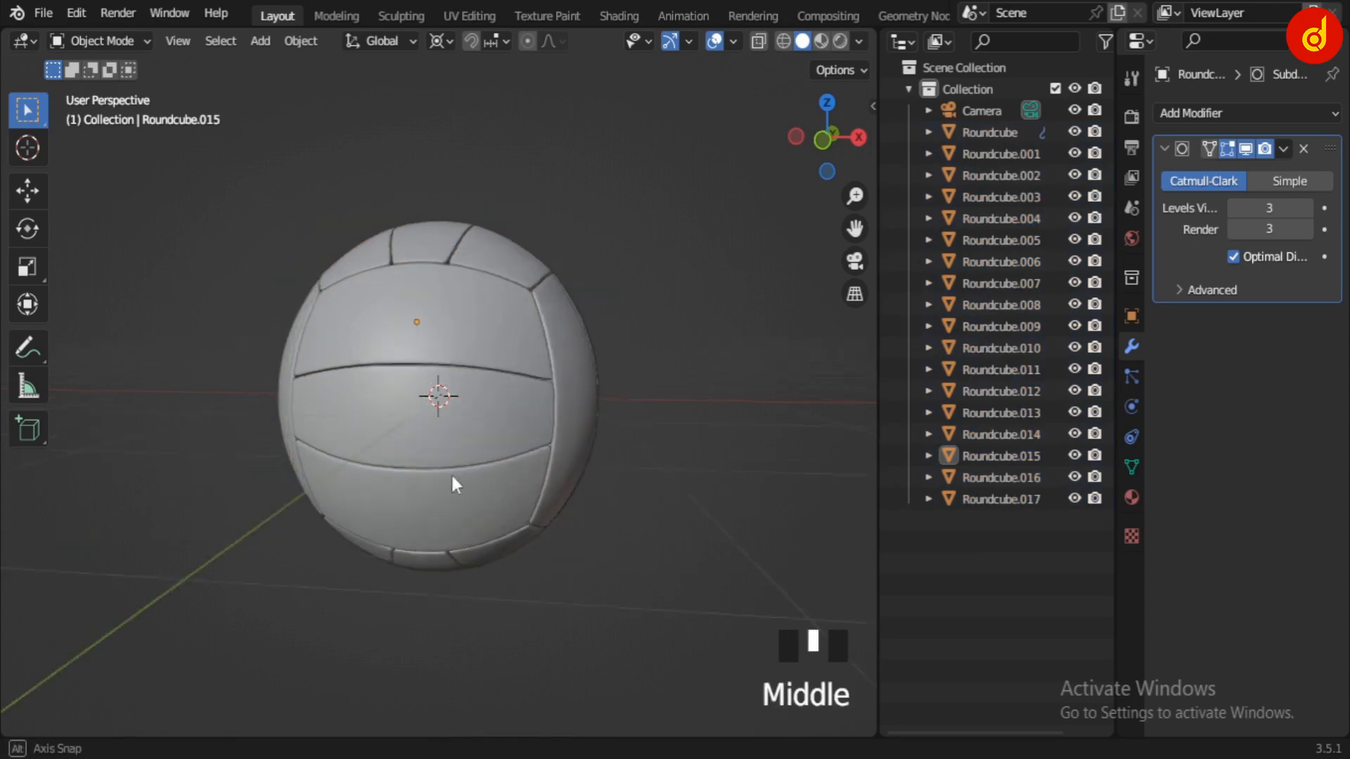
pyautogui.scroll(1, 597, 522)
pyautogui.moveTo(450, 473); pyautogui.dragTo(638, 473, button='middle')
pyautogui.scroll(2, 598, 485)
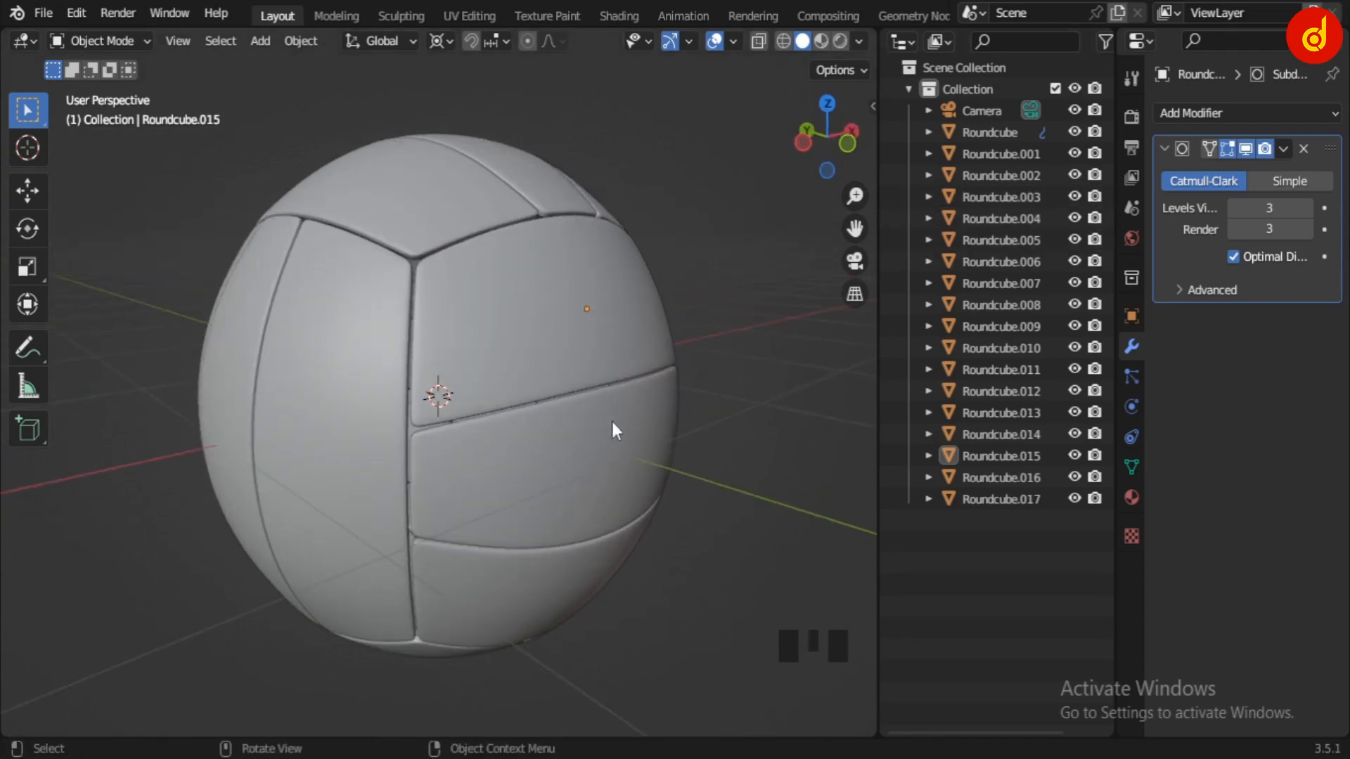
# Add a round cube with radius 1.00 at the ball's centre and hide all the volleyball panels.
pyautogui.scroll(-1, 608, 443)
pyautogui.hotkey('shift', 'a')
pyautogui.moveTo(563, 319)
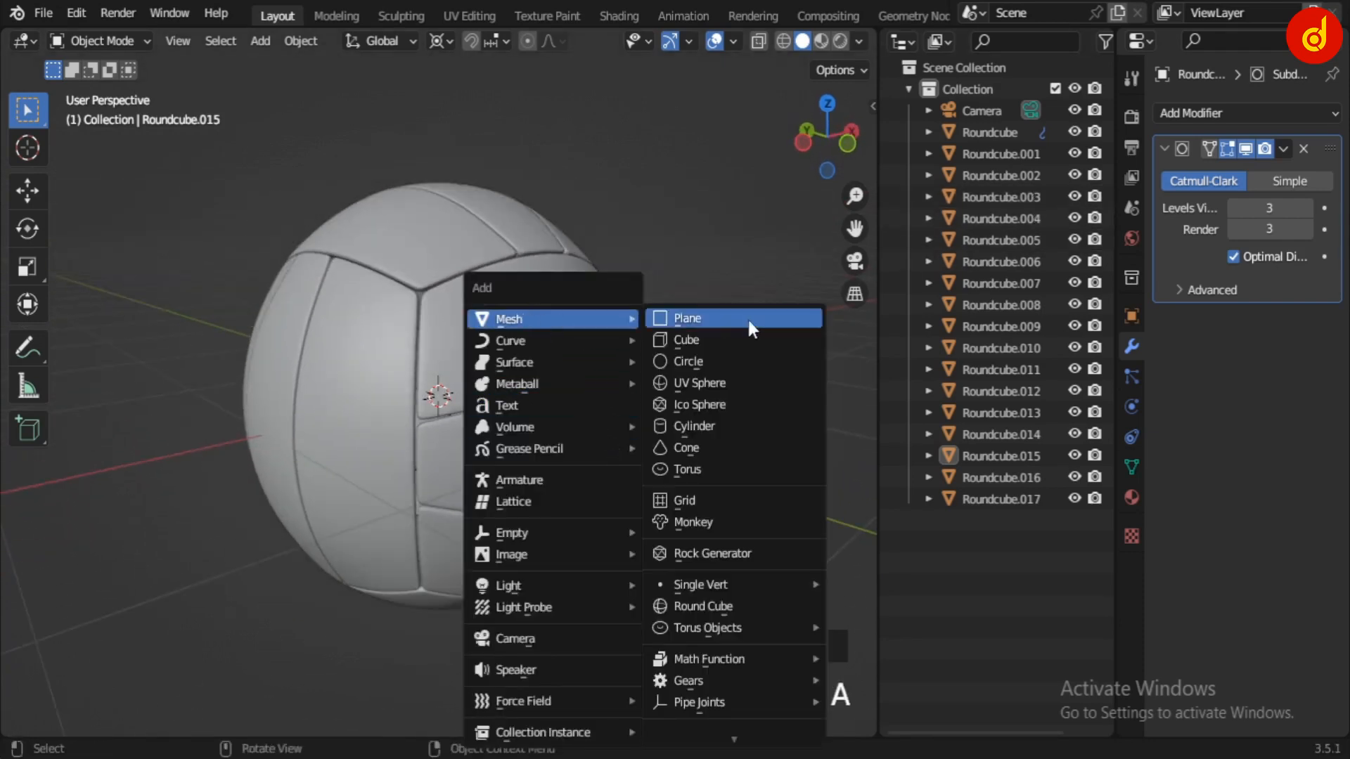
pyautogui.click(706, 604)
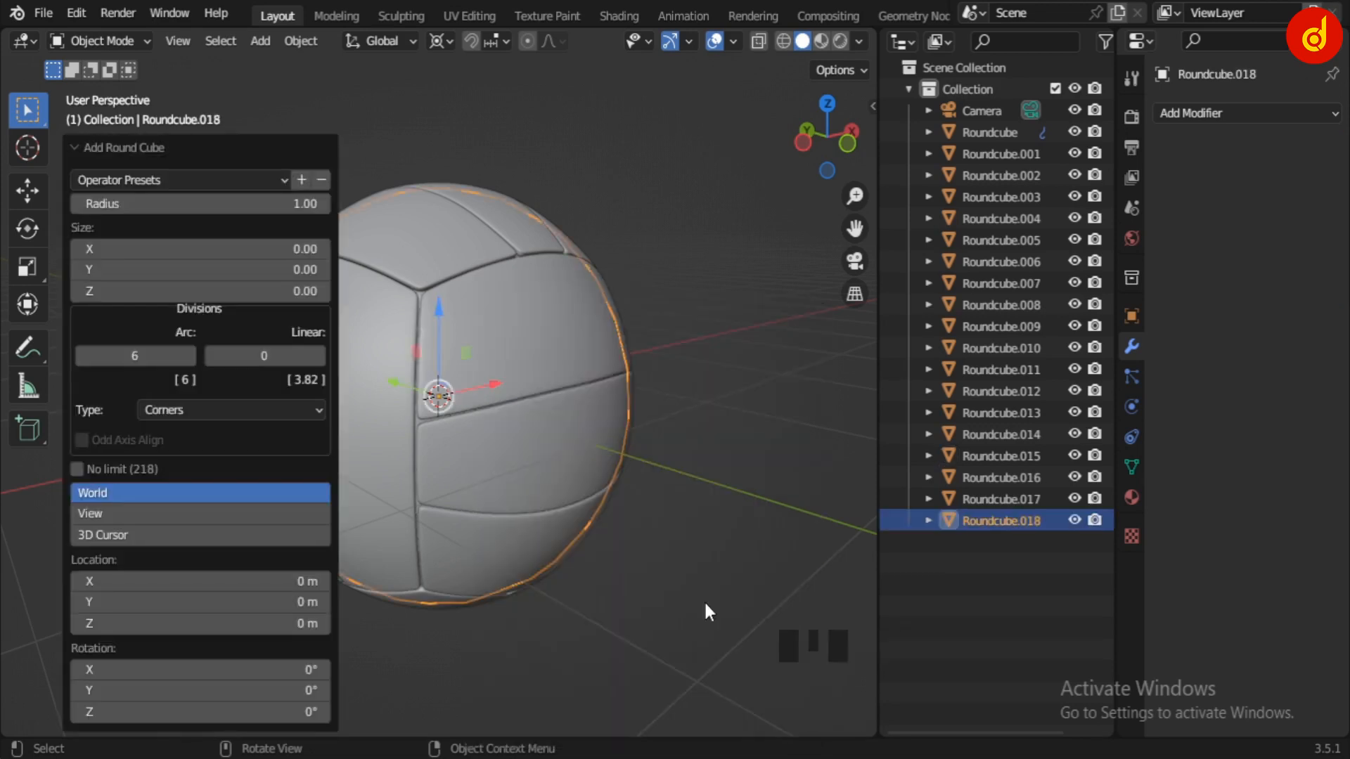
pyautogui.moveTo(1076, 499); pyautogui.dragTo(1077, 137)
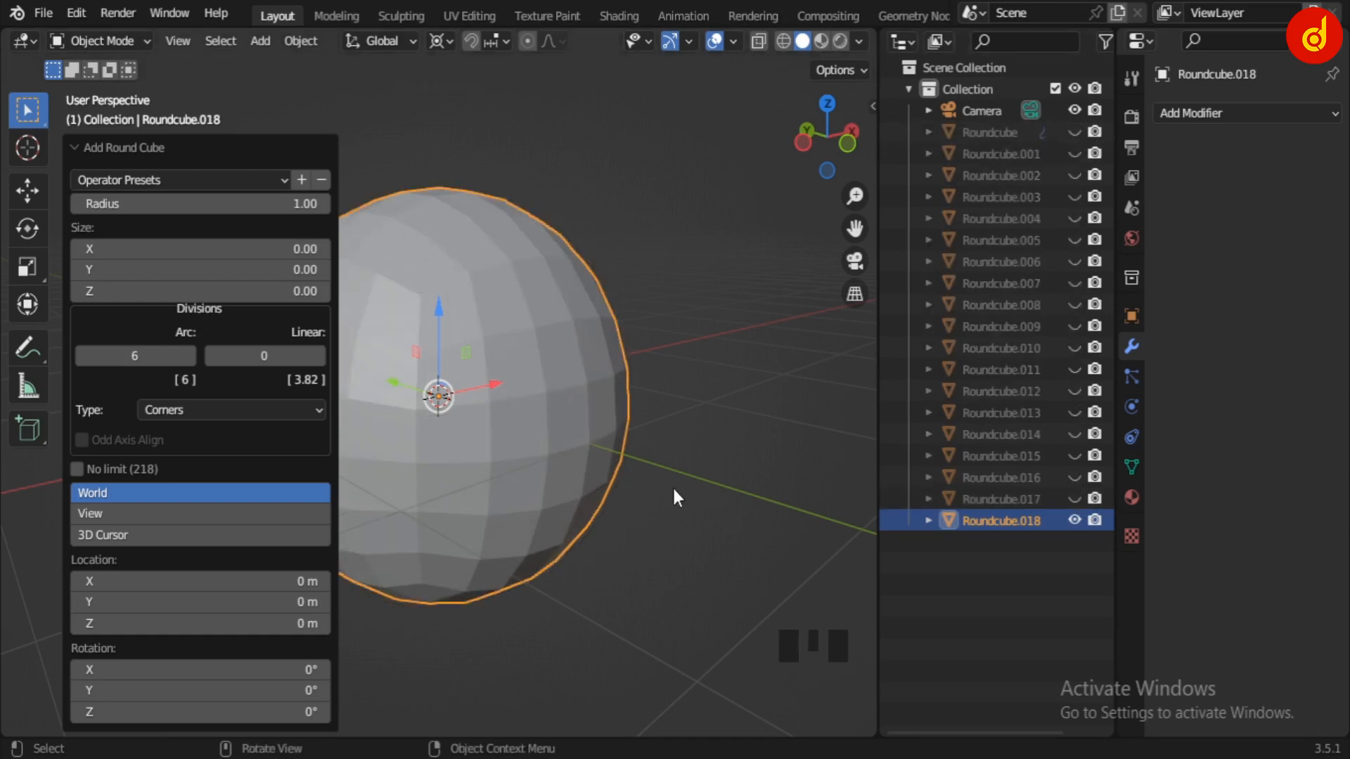
# Give the new round cube a Subdivision Surface modifier with viewport level 2 and shade it smooth.
pyautogui.scroll(-2, 672, 486)
pyautogui.moveTo(631, 503); pyautogui.dragTo(722, 521, button='middle')
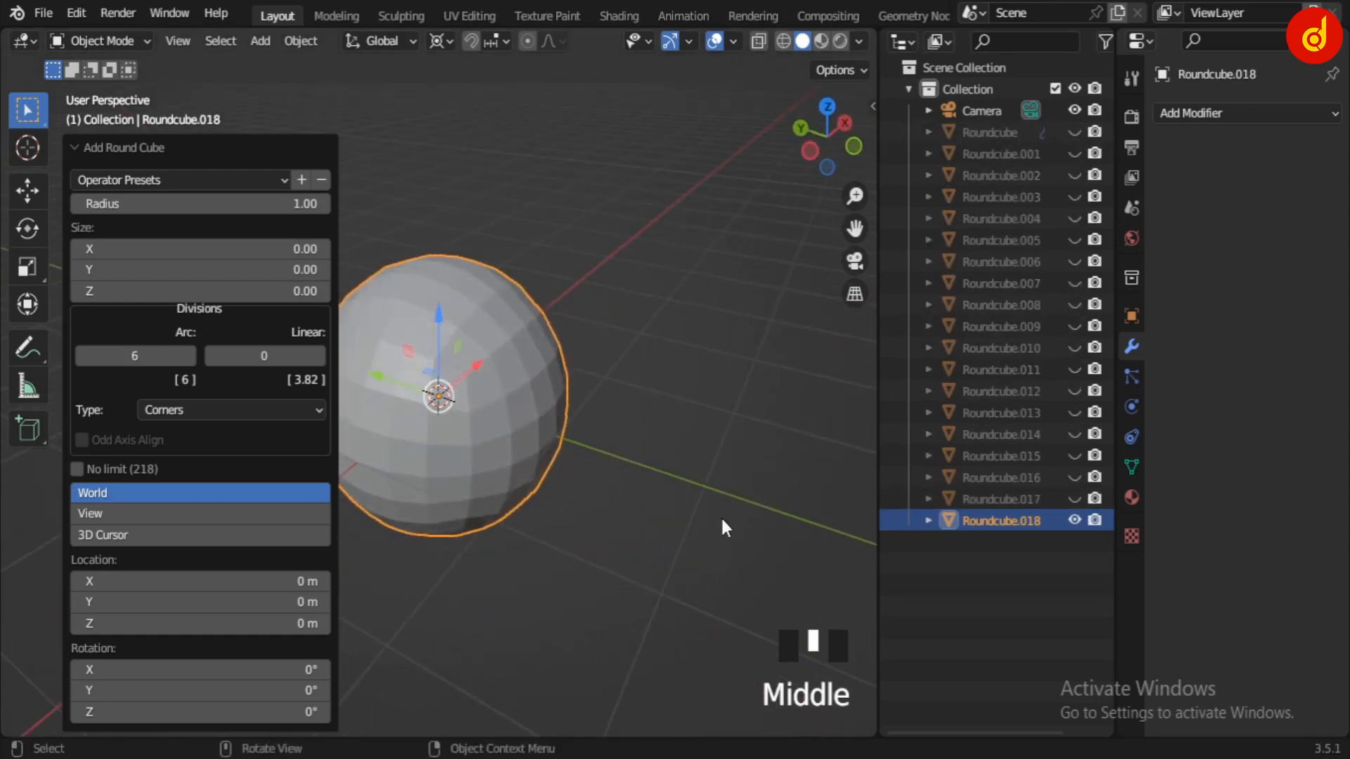
pyautogui.click(1249, 113)
pyautogui.click(993, 506)
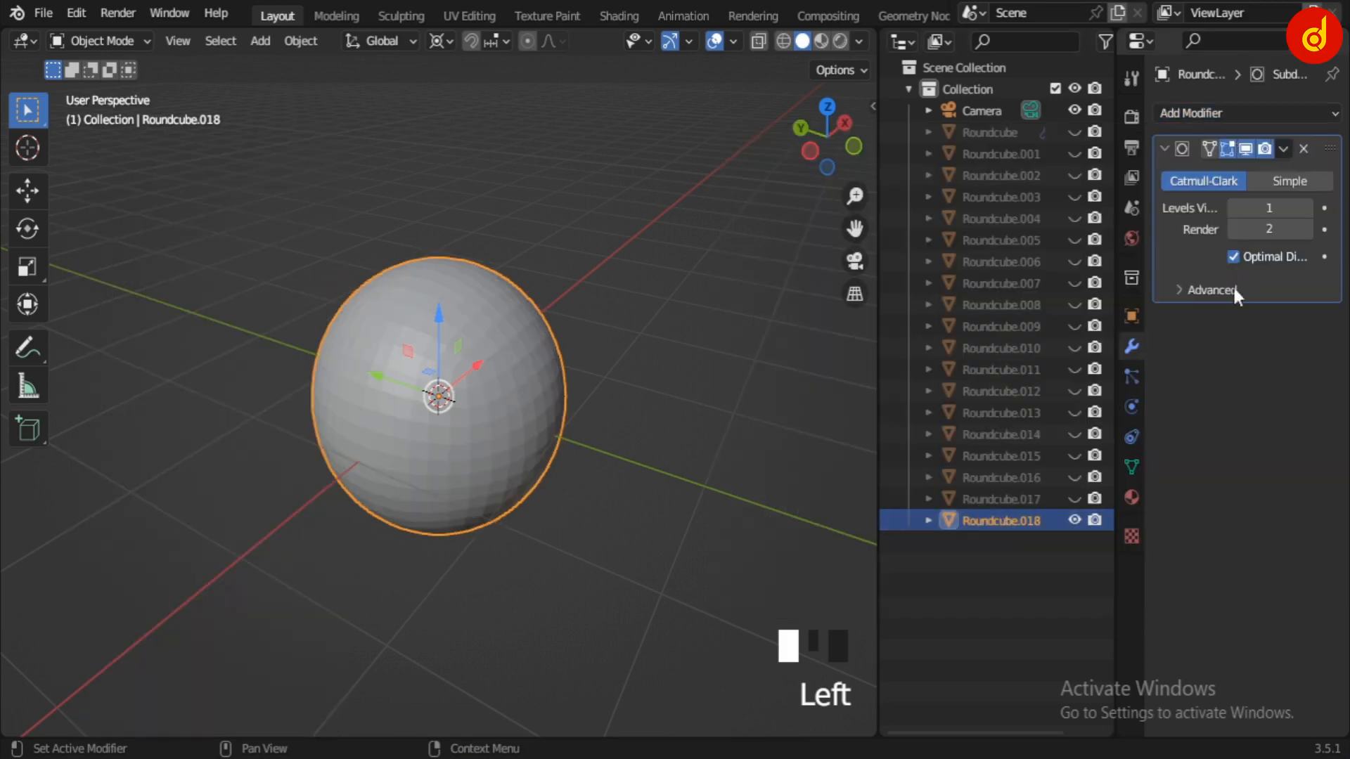
pyautogui.click(1308, 205)
pyautogui.scroll(2, 492, 424)
pyautogui.rightClick(512, 428)
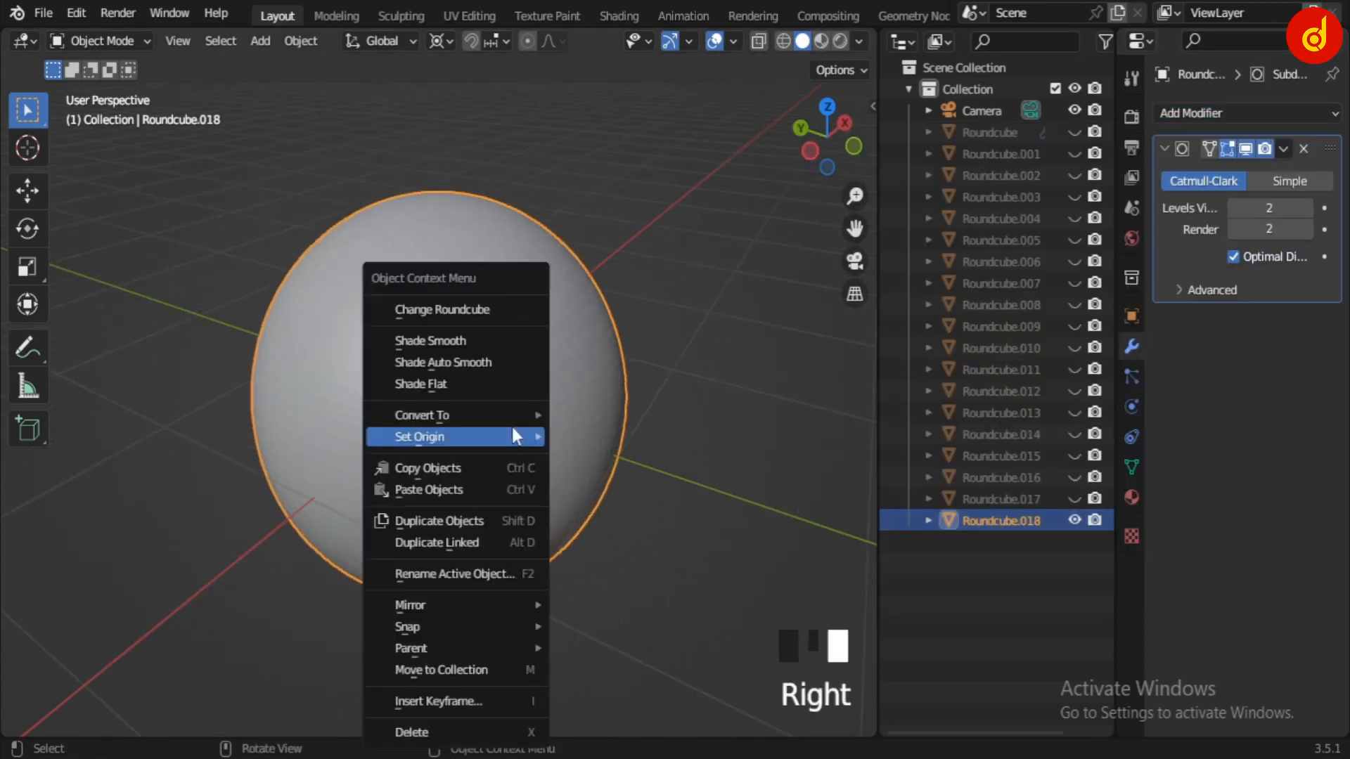
pyautogui.moveTo(481, 419)
pyautogui.click(450, 362)
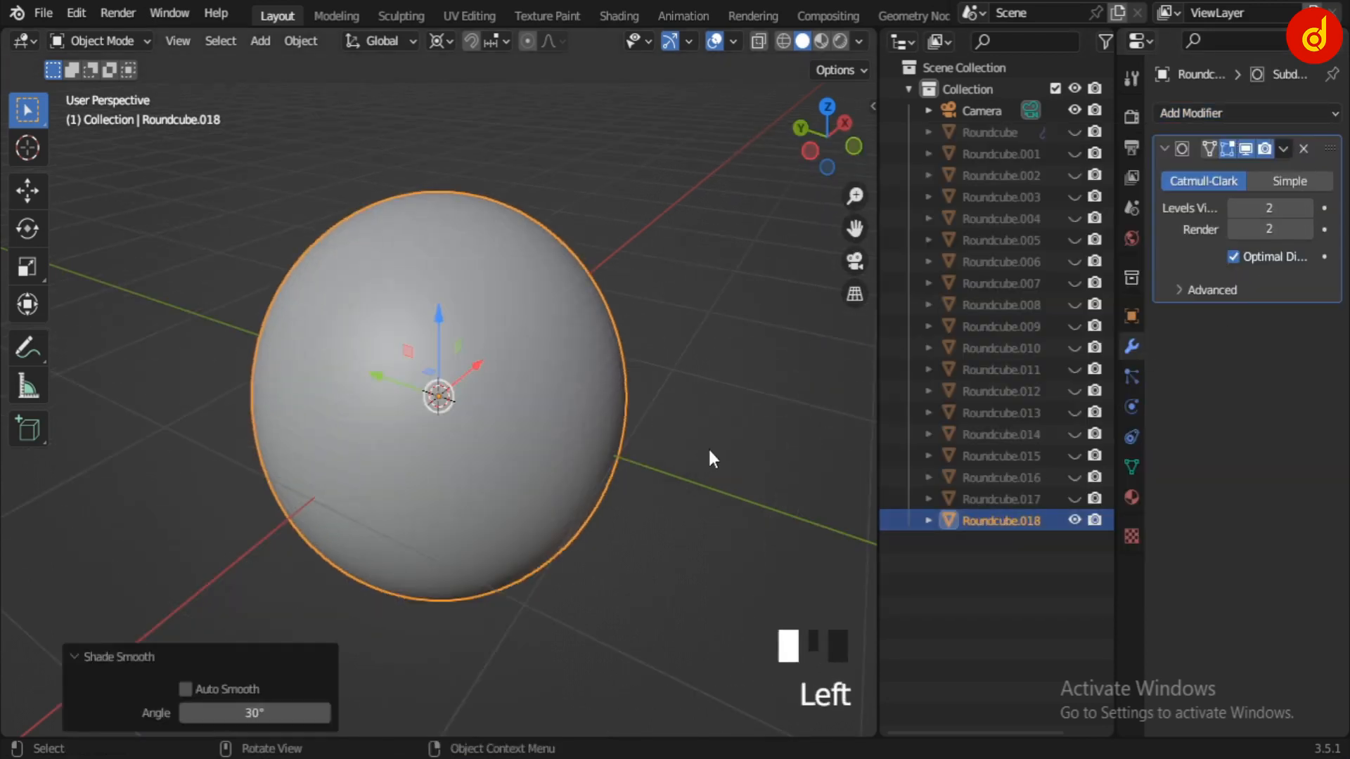
pyautogui.click(543, 398)
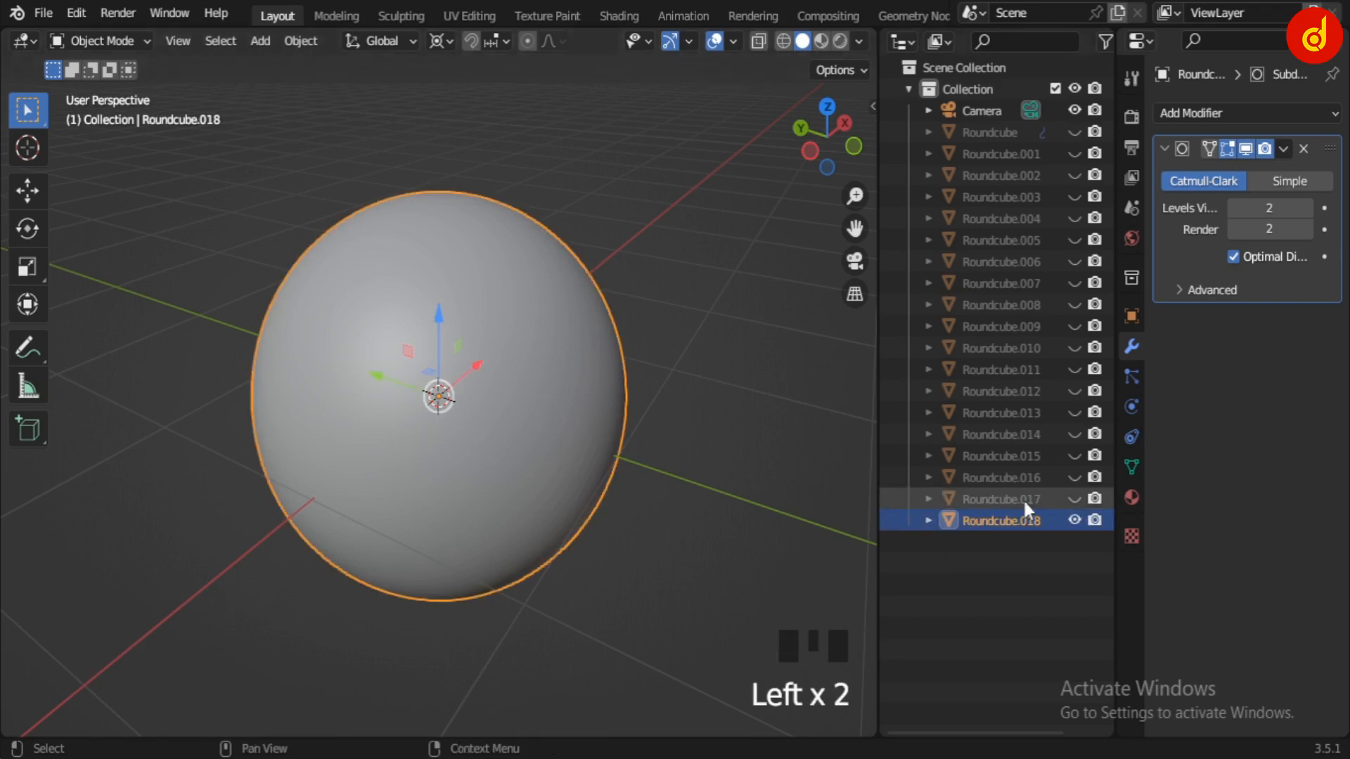
# Unhide only the middle panel Roundcube.016 and examine how its edge sits against the inner sphere.
pyautogui.click(1075, 499)
pyautogui.moveTo(669, 570); pyautogui.dragTo(590, 572, button='middle')
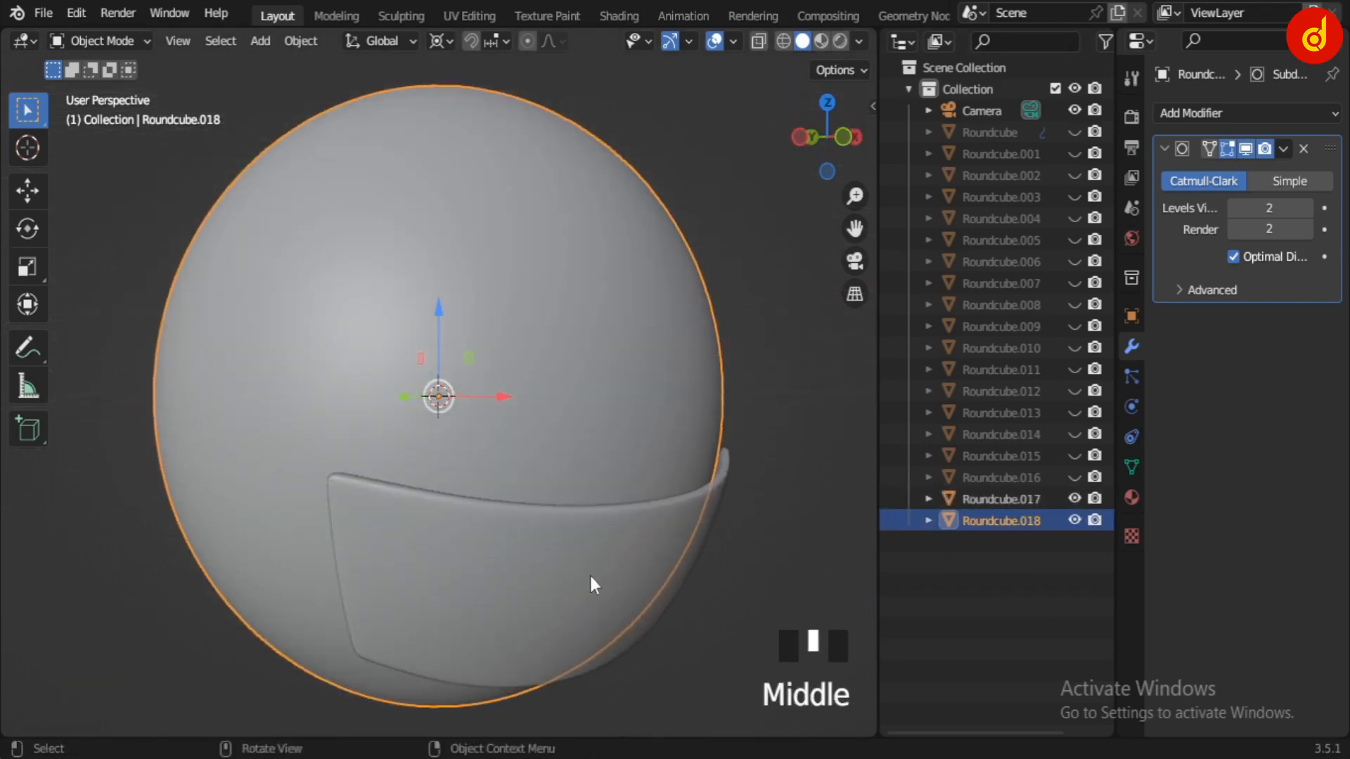
pyautogui.click(1076, 500)
pyautogui.click(1075, 477)
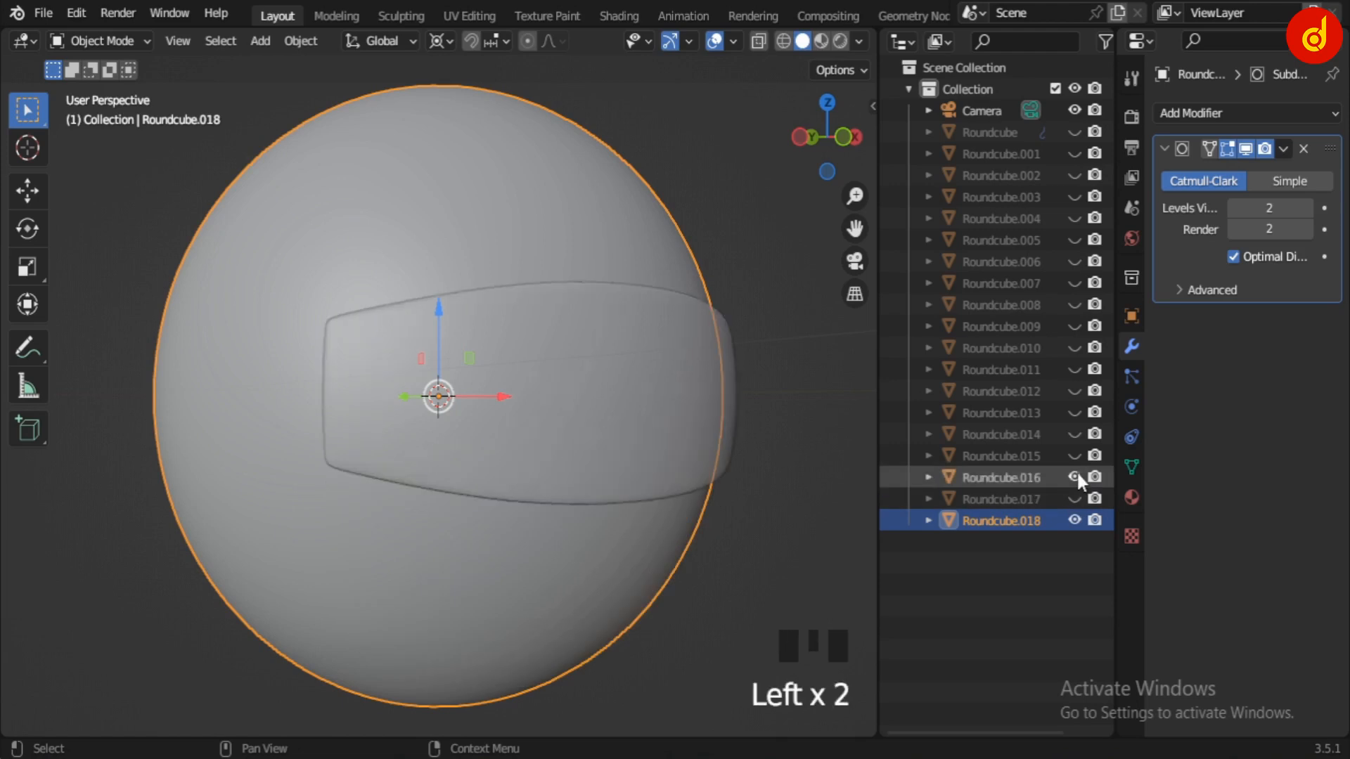
pyautogui.moveTo(572, 543); pyautogui.dragTo(708, 530, button='middle')
pyautogui.scroll(2, 764, 610)
pyautogui.scroll(2, 700, 550)
pyautogui.scroll(2, 727, 523)
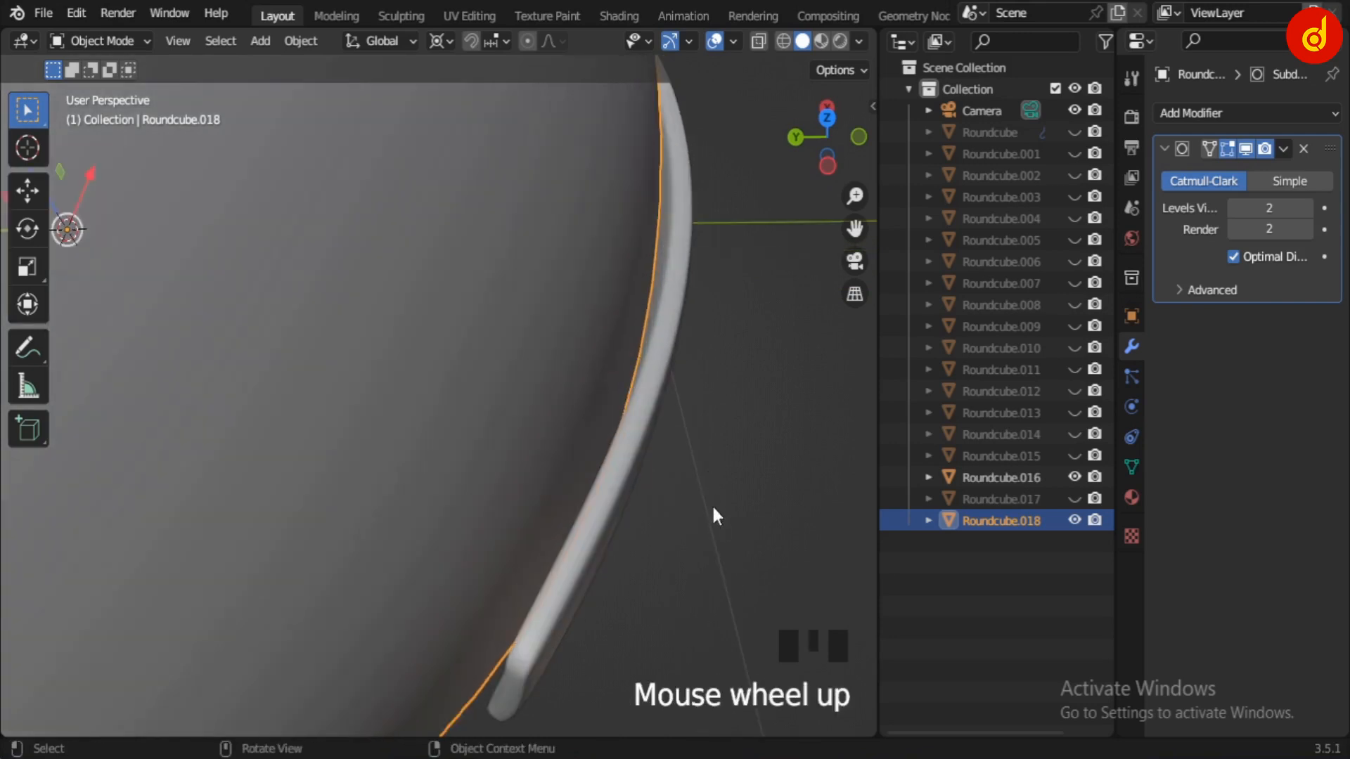
# Scale the inner sphere up uniformly to about 1.024 so it closes the gap under the panel.
pyautogui.press('s')
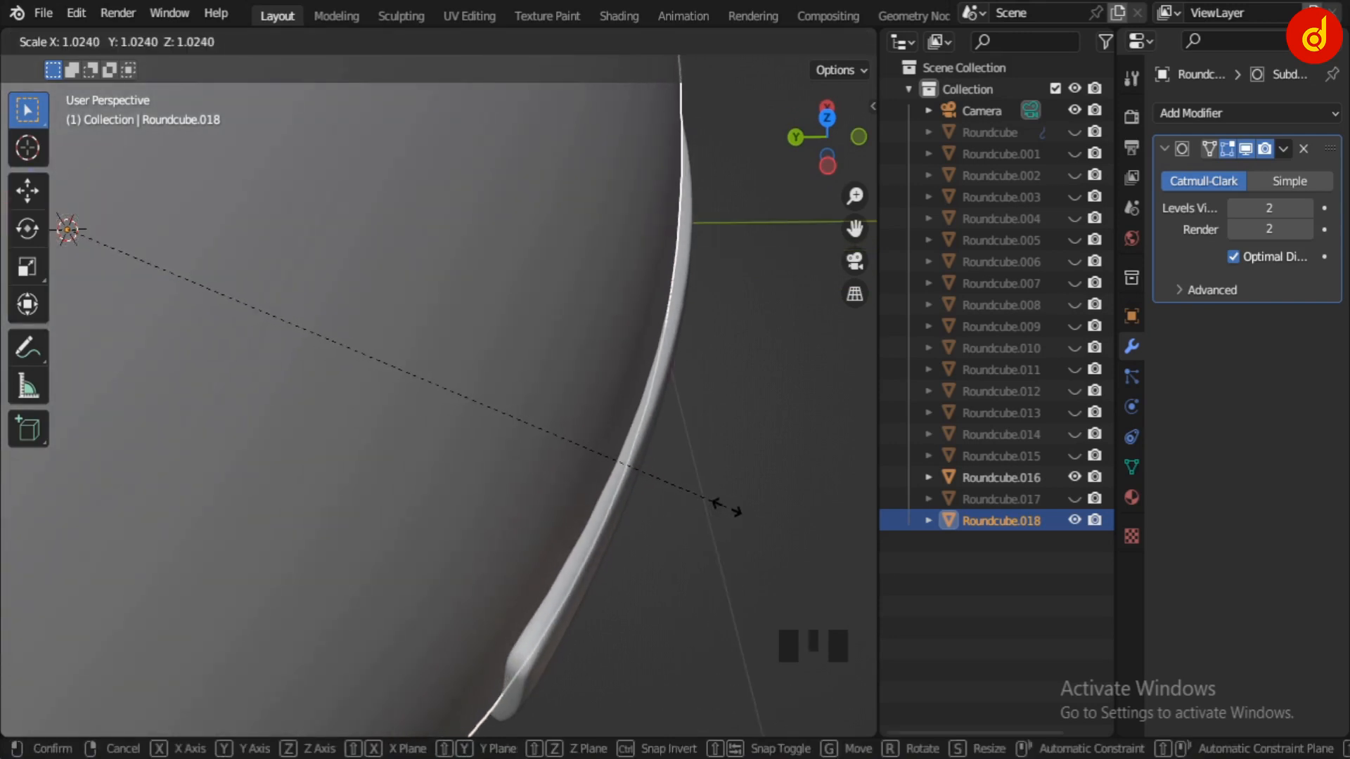
pyautogui.click(728, 509)
pyautogui.moveTo(732, 518); pyautogui.dragTo(669, 457, button='middle')
pyautogui.click(542, 496)
pyautogui.moveTo(542, 496)
pyautogui.mouseDown(button='middle')
pyautogui.moveTo(647, 470)
pyautogui.moveTo(615, 467)
pyautogui.moveTo(497, 542)
pyautogui.moveTo(605, 431)
pyautogui.moveTo(480, 505)
pyautogui.moveTo(536, 474)
pyautogui.mouseUp(button='middle')
pyautogui.click(540, 470)
# Unhide all the remaining volleyball panels, then select the whole ball and frame it in the view.
pyautogui.scroll(-4, 539, 468)
pyautogui.moveTo(379, 507); pyautogui.dragTo(477, 452, button='middle')
pyautogui.click(1074, 499)
pyautogui.click(1073, 454)
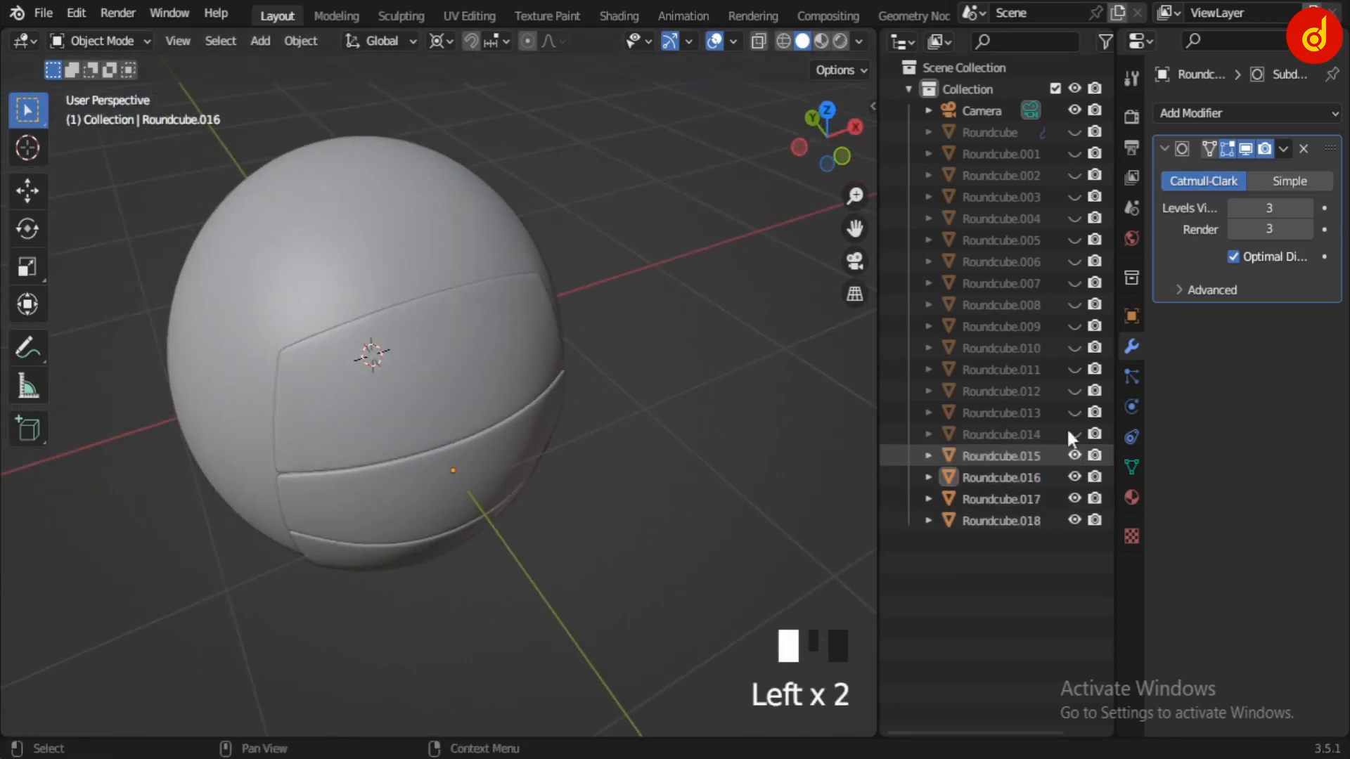
pyautogui.moveTo(1070, 433); pyautogui.dragTo(346, 398)
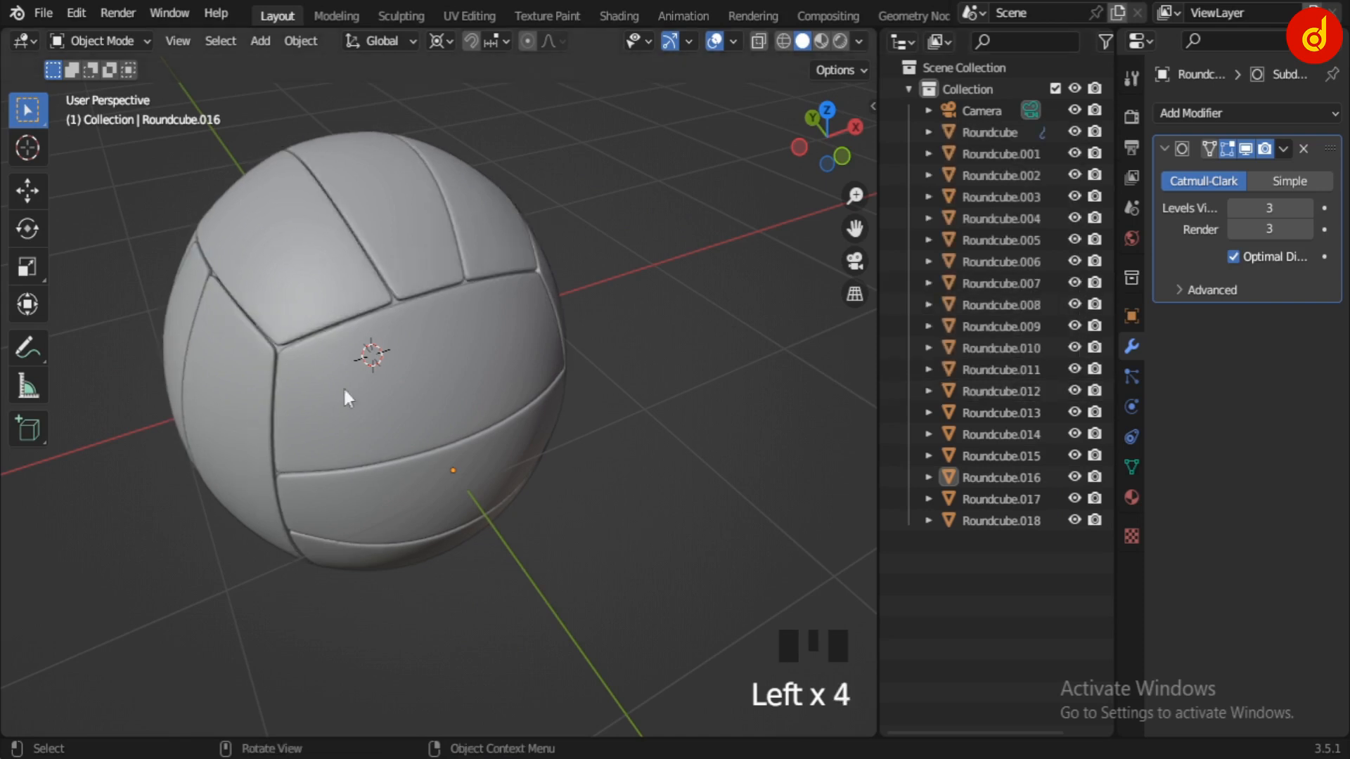
pyautogui.scroll(-4, 273, 253)
pyautogui.moveTo(273, 253); pyautogui.dragTo(592, 507)
pyautogui.press('KP_Decimal')
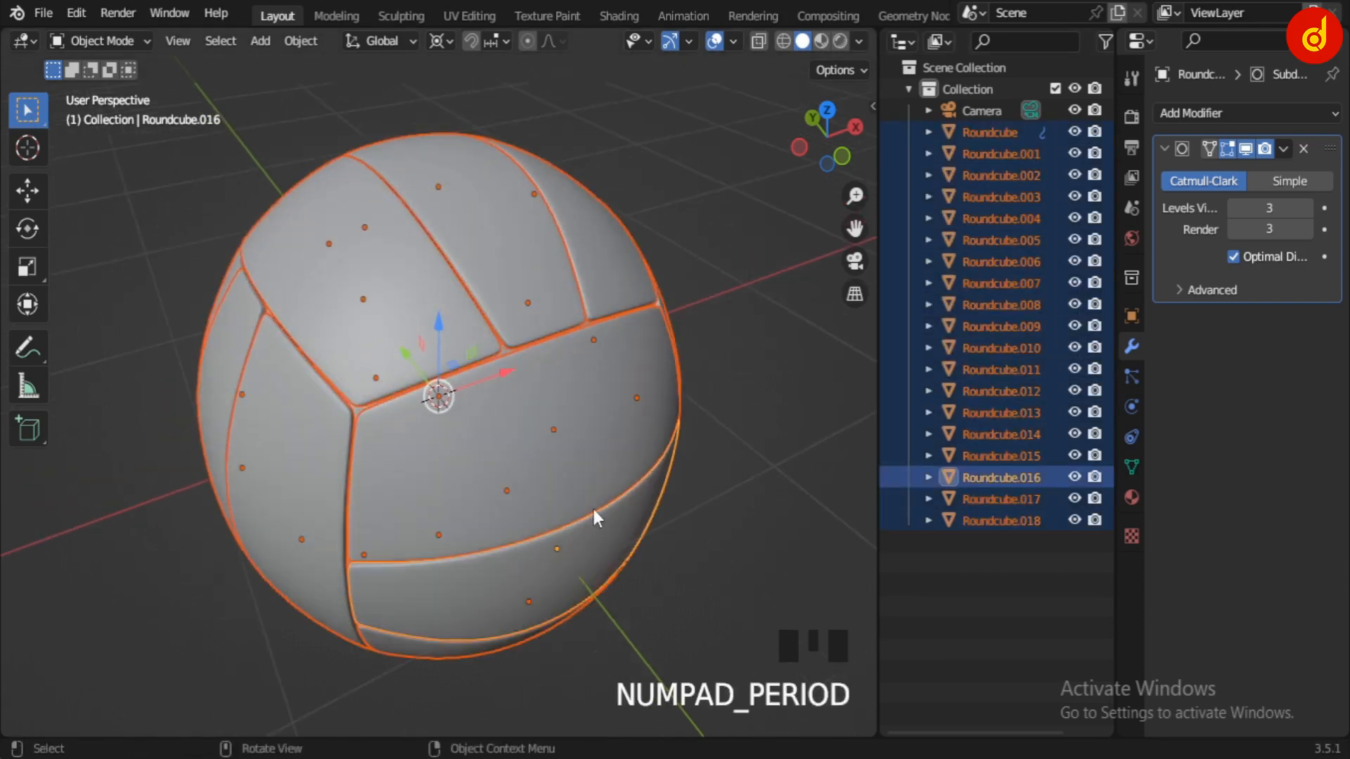
# Deselect the ball and enable Cavity in the viewport shading options.
pyautogui.click(598, 517)
pyautogui.scroll(-2, 590, 543)
pyautogui.moveTo(590, 543); pyautogui.dragTo(763, 226, button='middle')
pyautogui.click(859, 42)
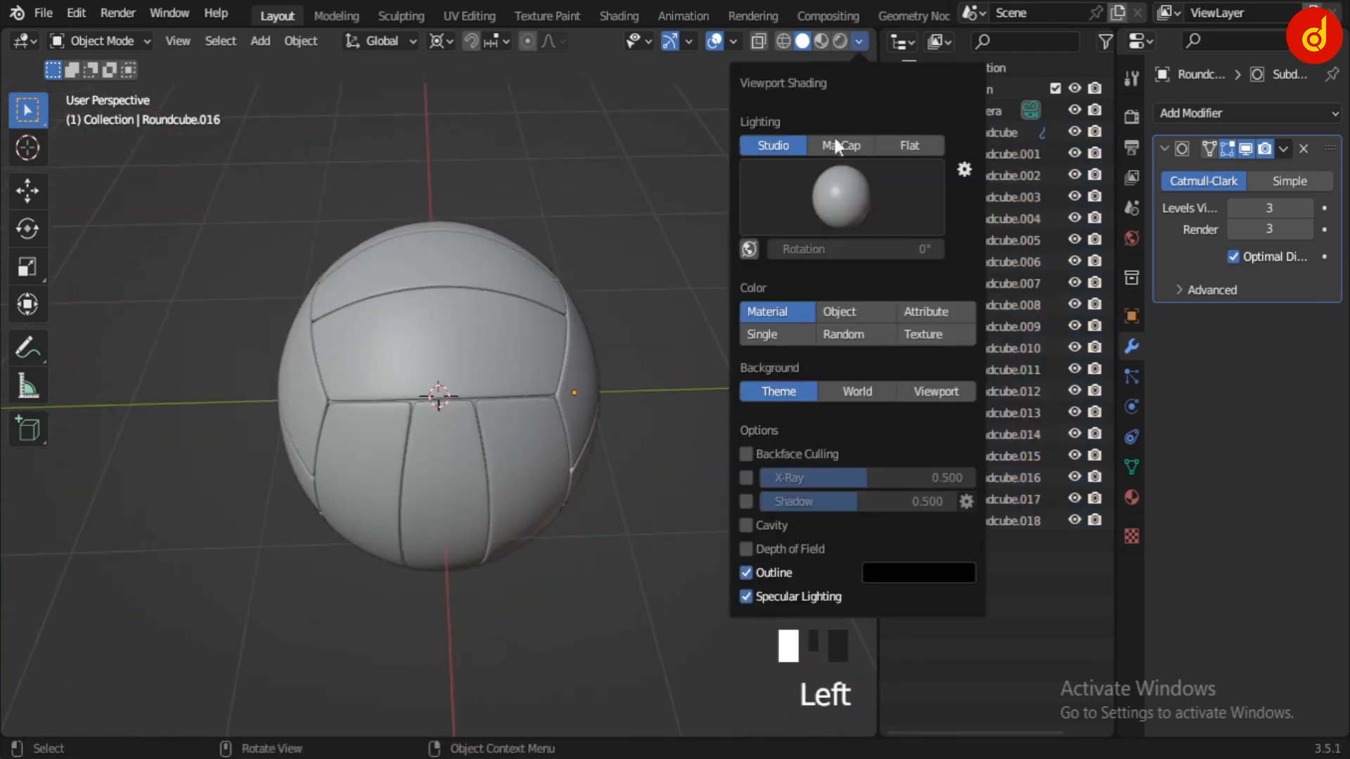
pyautogui.click(750, 524)
pyautogui.moveTo(402, 588)
pyautogui.mouseDown(button='middle')
pyautogui.moveTo(628, 458)
pyautogui.moveTo(759, 469)
pyautogui.moveTo(530, 619)
pyautogui.moveTo(191, 440)
pyautogui.moveTo(300, 446)
pyautogui.mouseUp(button='middle')
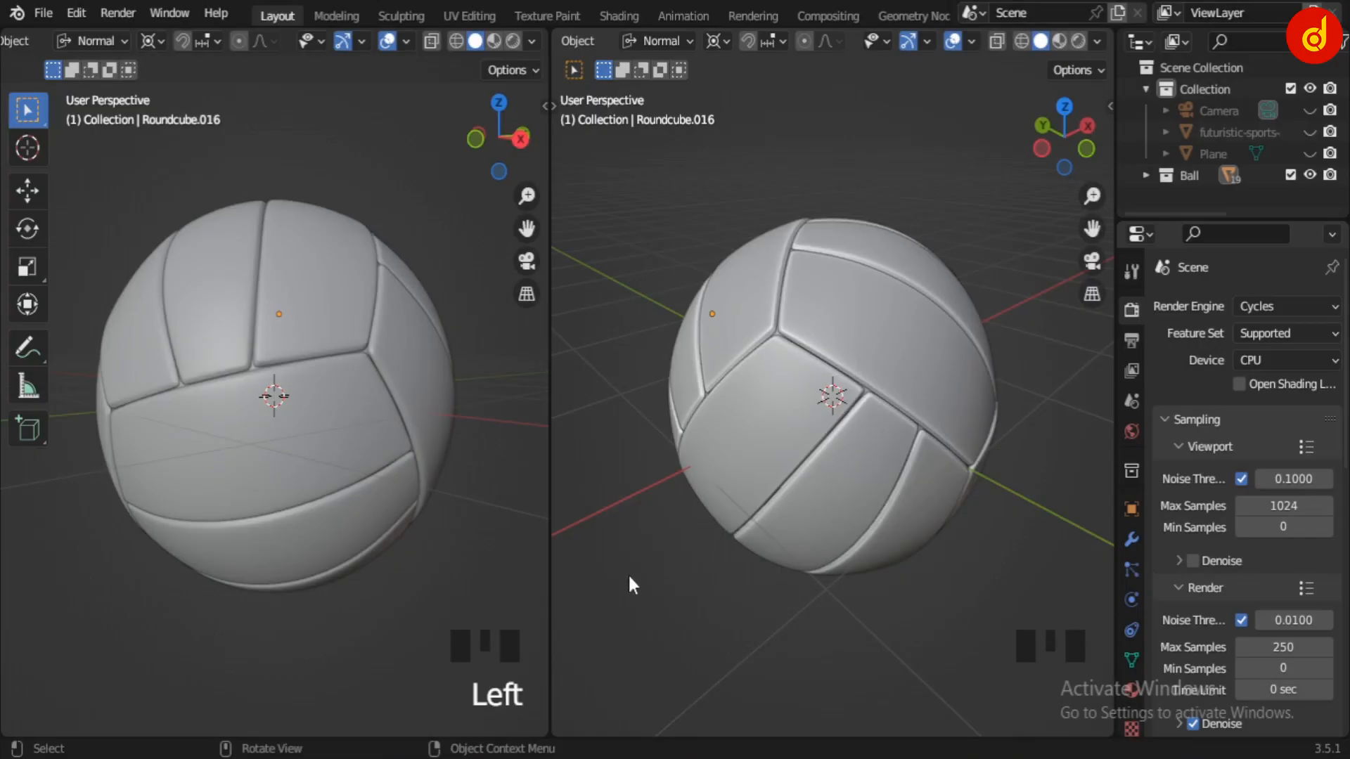
# Switch the ball's viewport to rendered shading and show the World properties.
pyautogui.moveTo(633, 581); pyautogui.dragTo(992, 681, button='middle')
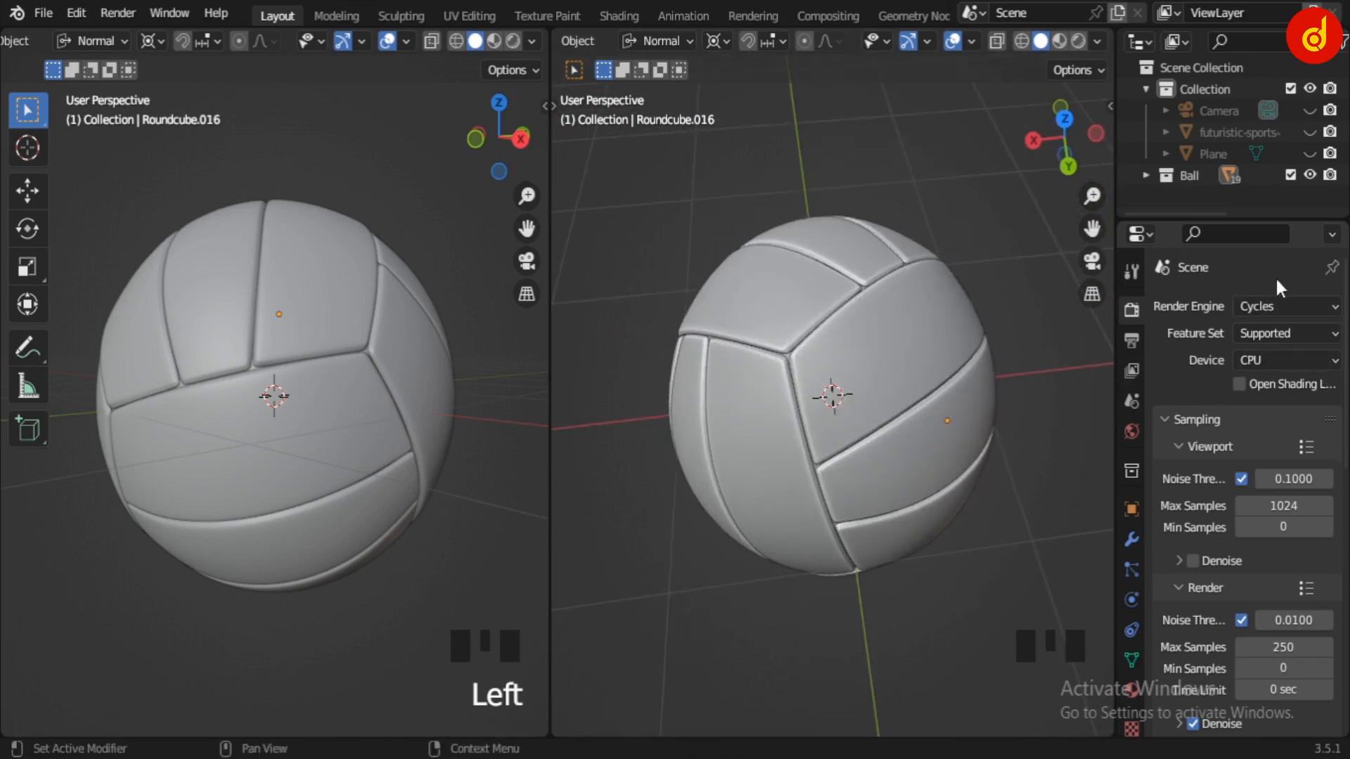
pyautogui.click(1079, 40)
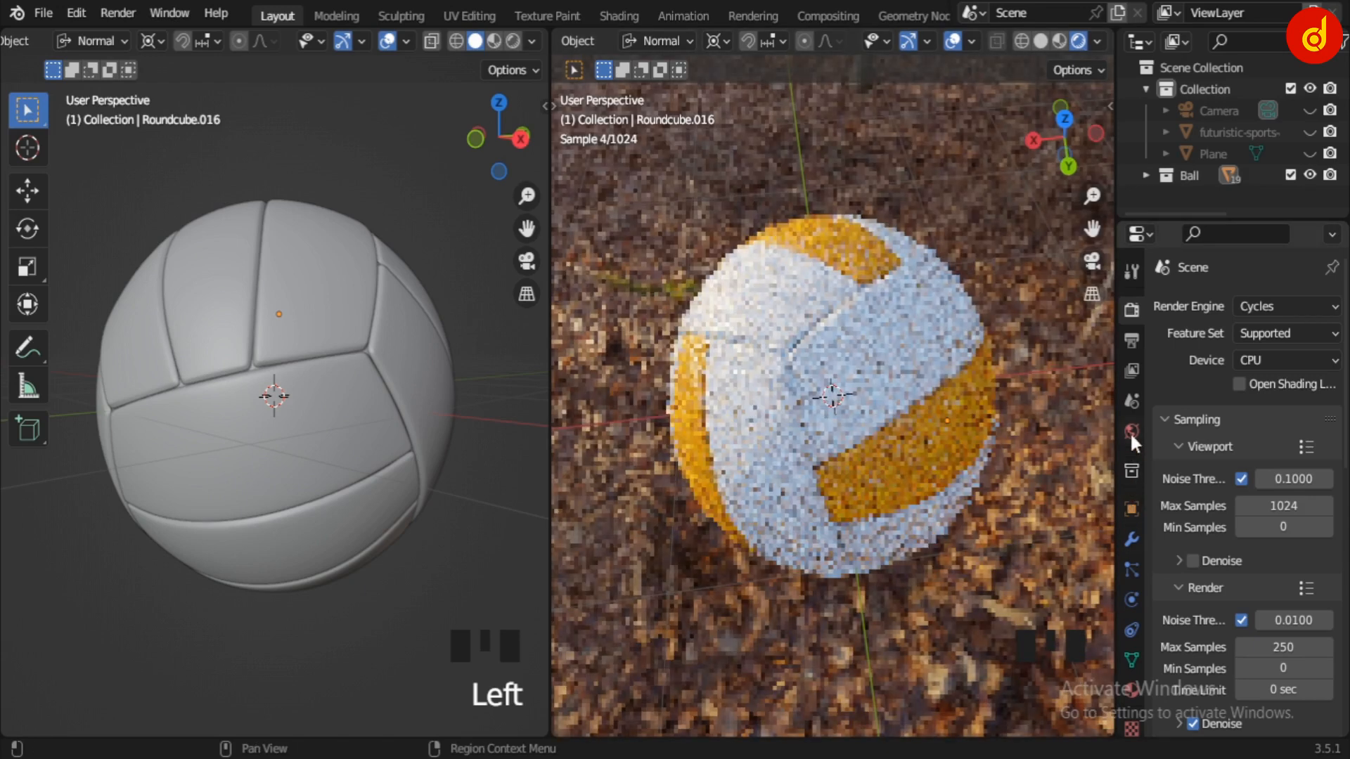
pyautogui.click(1131, 431)
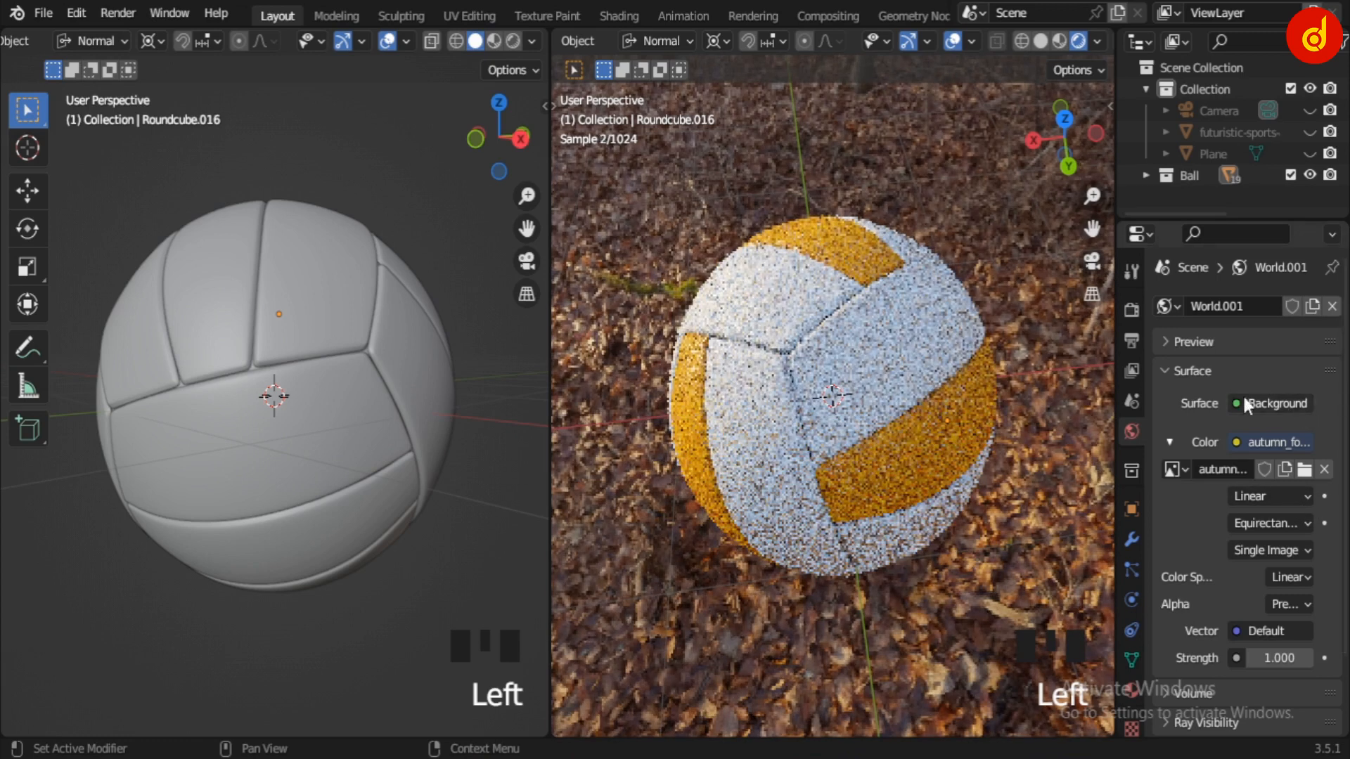
# Turn the solid-shaded viewport into a Shader Editor showing the World nodes.
pyautogui.scroll(3, 13, 43)
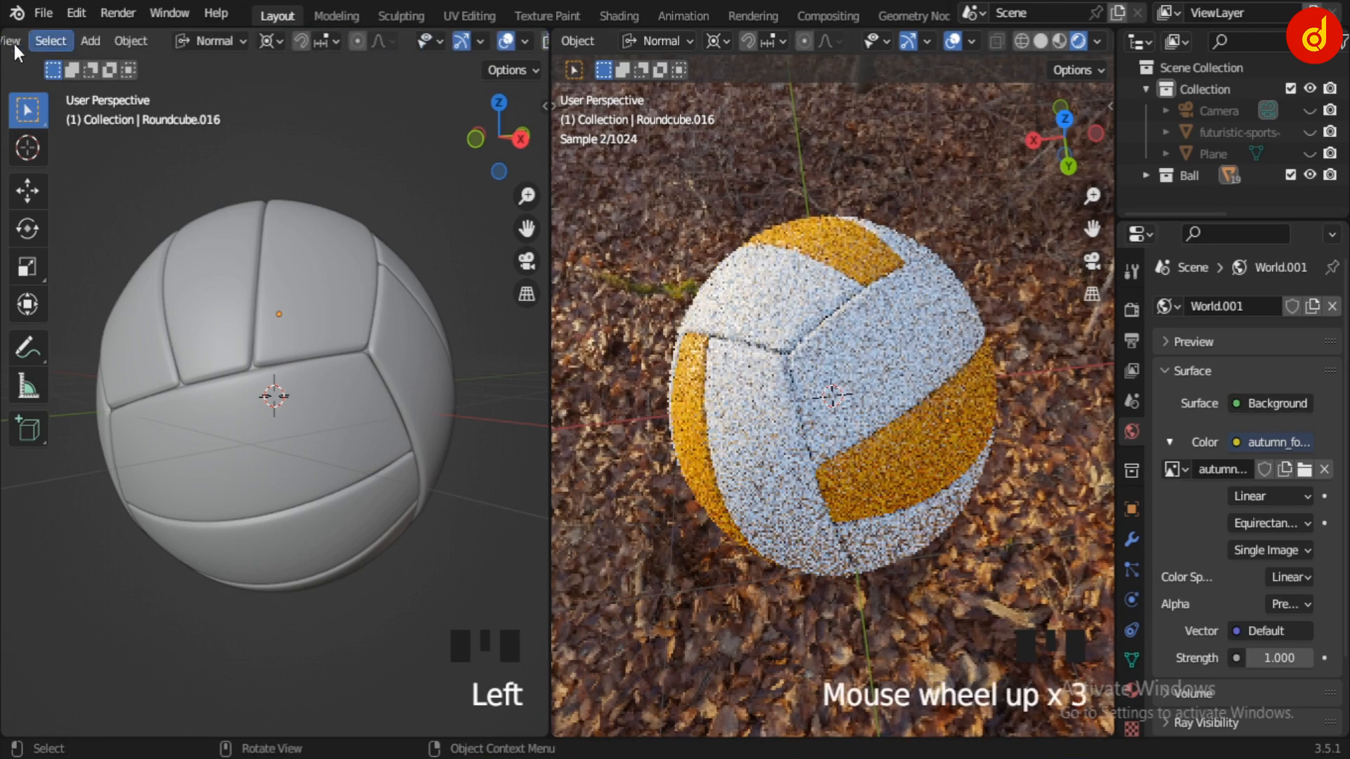
pyautogui.scroll(7, 13, 41)
pyautogui.click(27, 41)
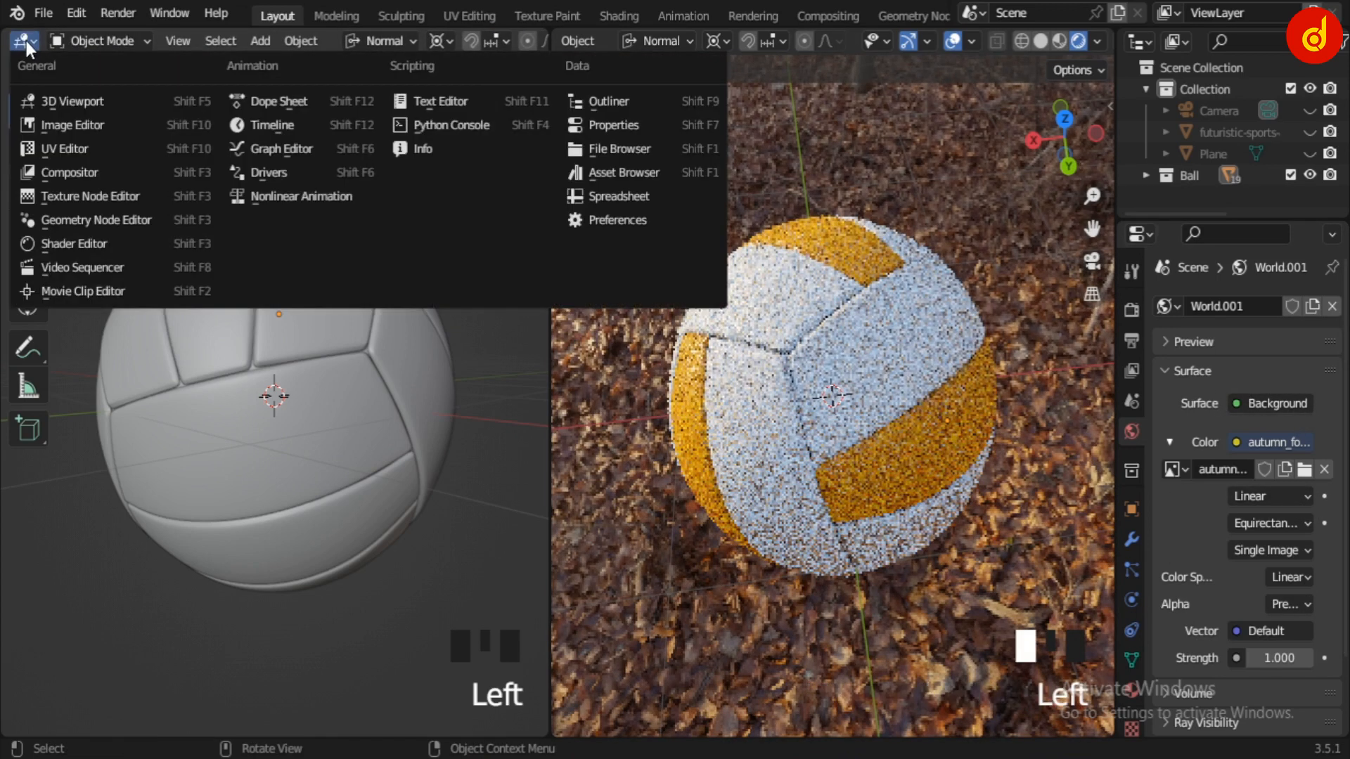
pyautogui.click(60, 243)
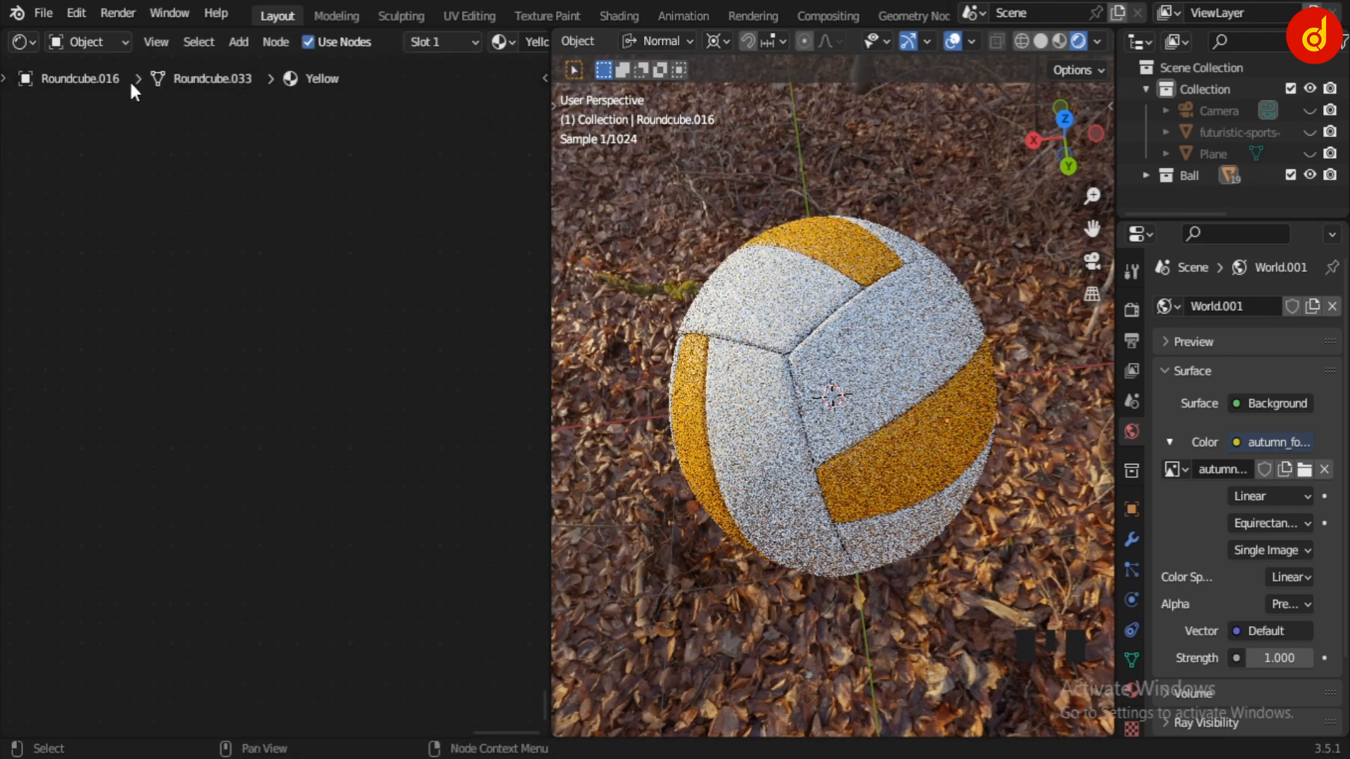
pyautogui.click(88, 41)
pyautogui.click(106, 89)
pyautogui.scroll(-1, 305, 442)
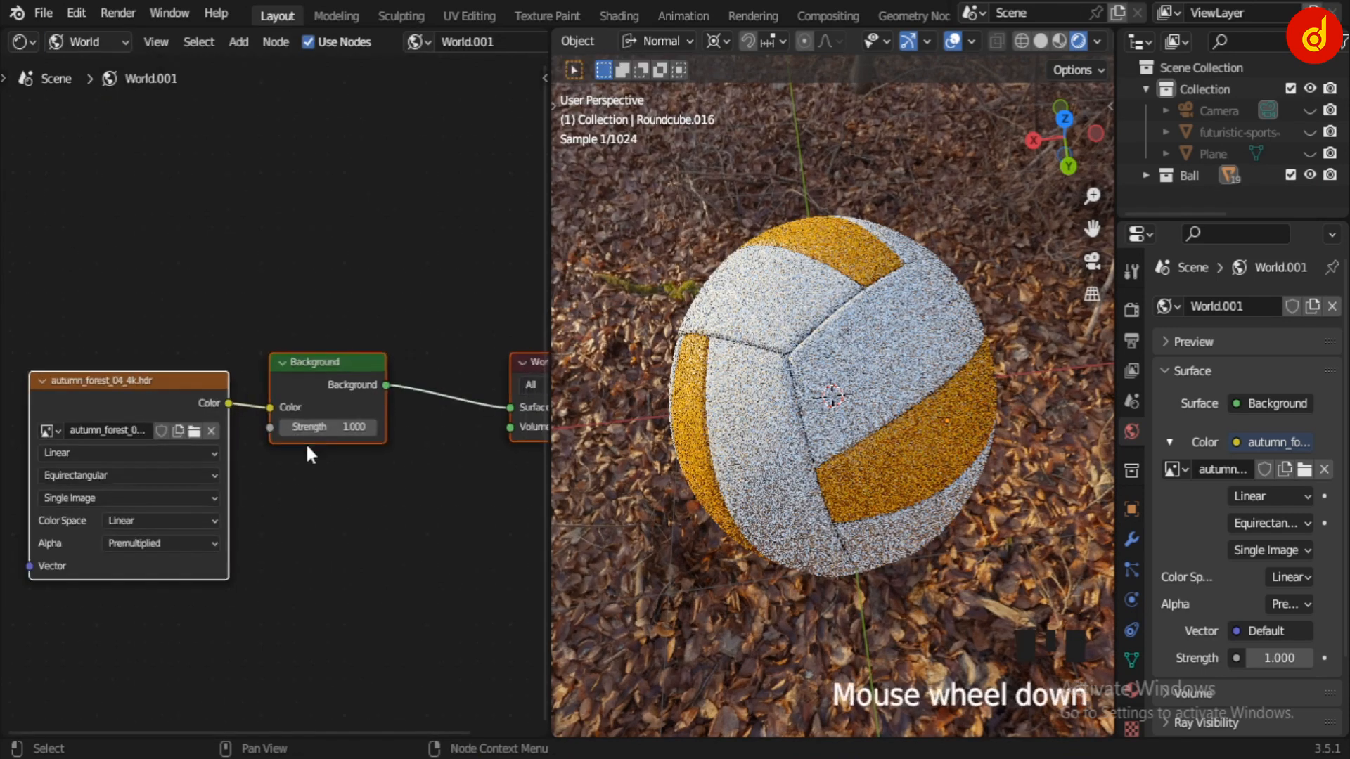
# Examine the world node chain from the autumn_forest_04_4k.hdr environment texture through Background to World Output.
pyautogui.scroll(-7, 302, 504)
pyautogui.click(332, 516)
pyautogui.scroll(6, 332, 517)
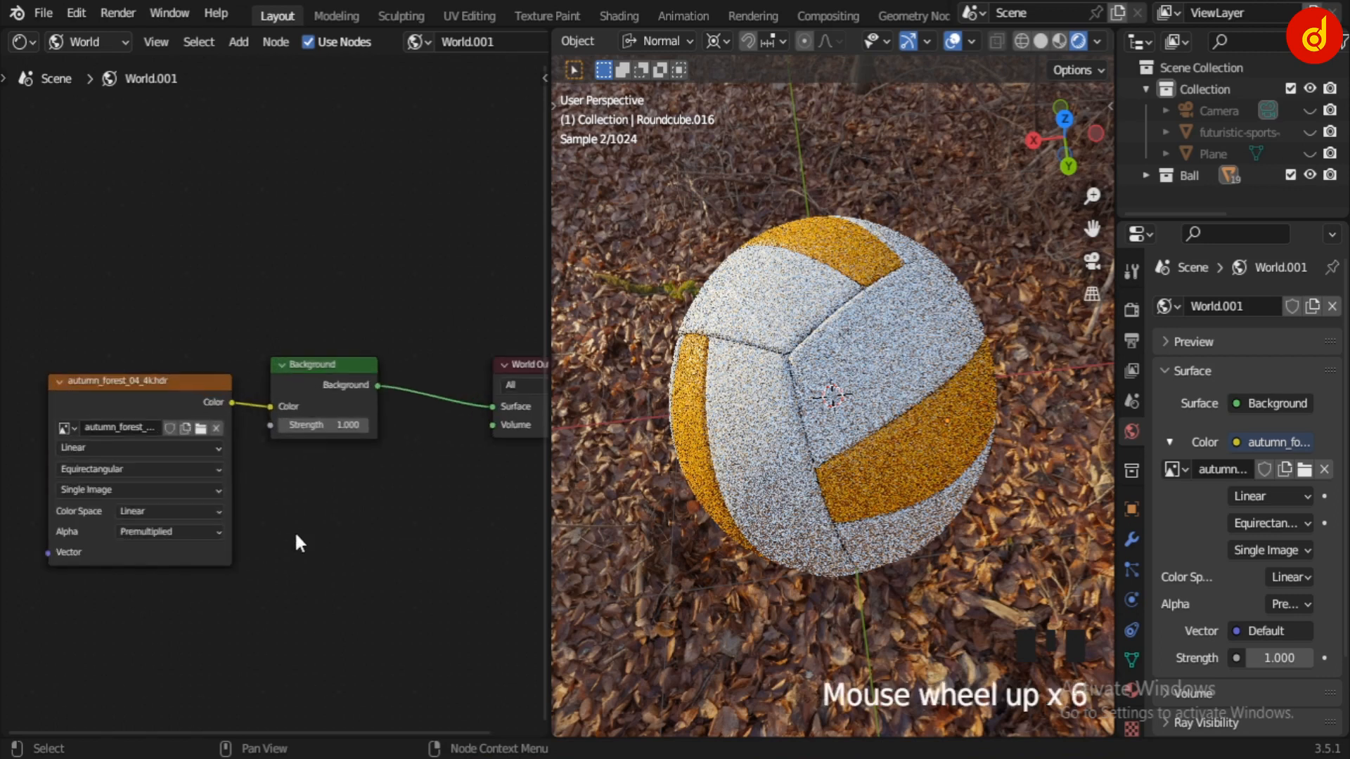
pyautogui.moveTo(296, 535); pyautogui.dragTo(485, 563, button='middle')
pyautogui.scroll(5, 455, 483)
pyautogui.scroll(-4, 374, 516)
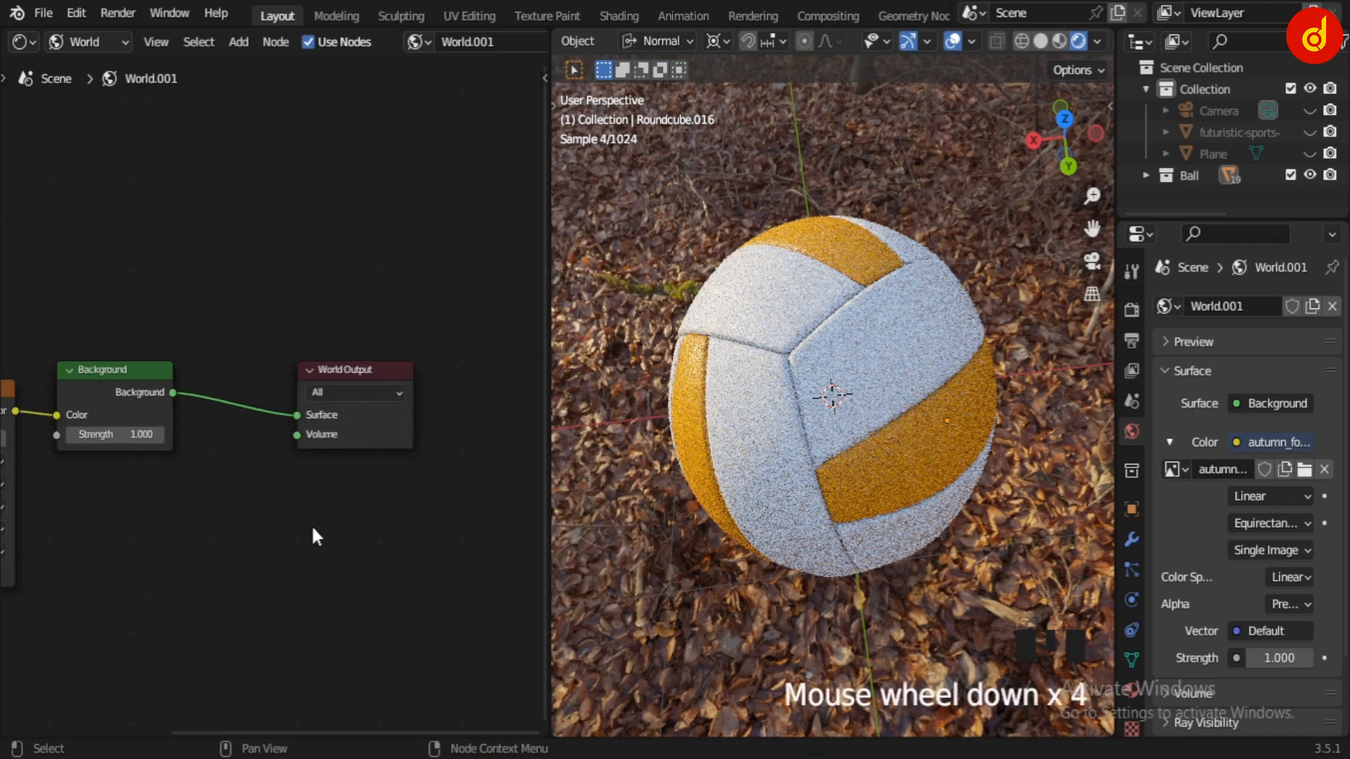
pyautogui.moveTo(314, 537); pyautogui.dragTo(452, 493, button='middle')
pyautogui.scroll(-4, 458, 518)
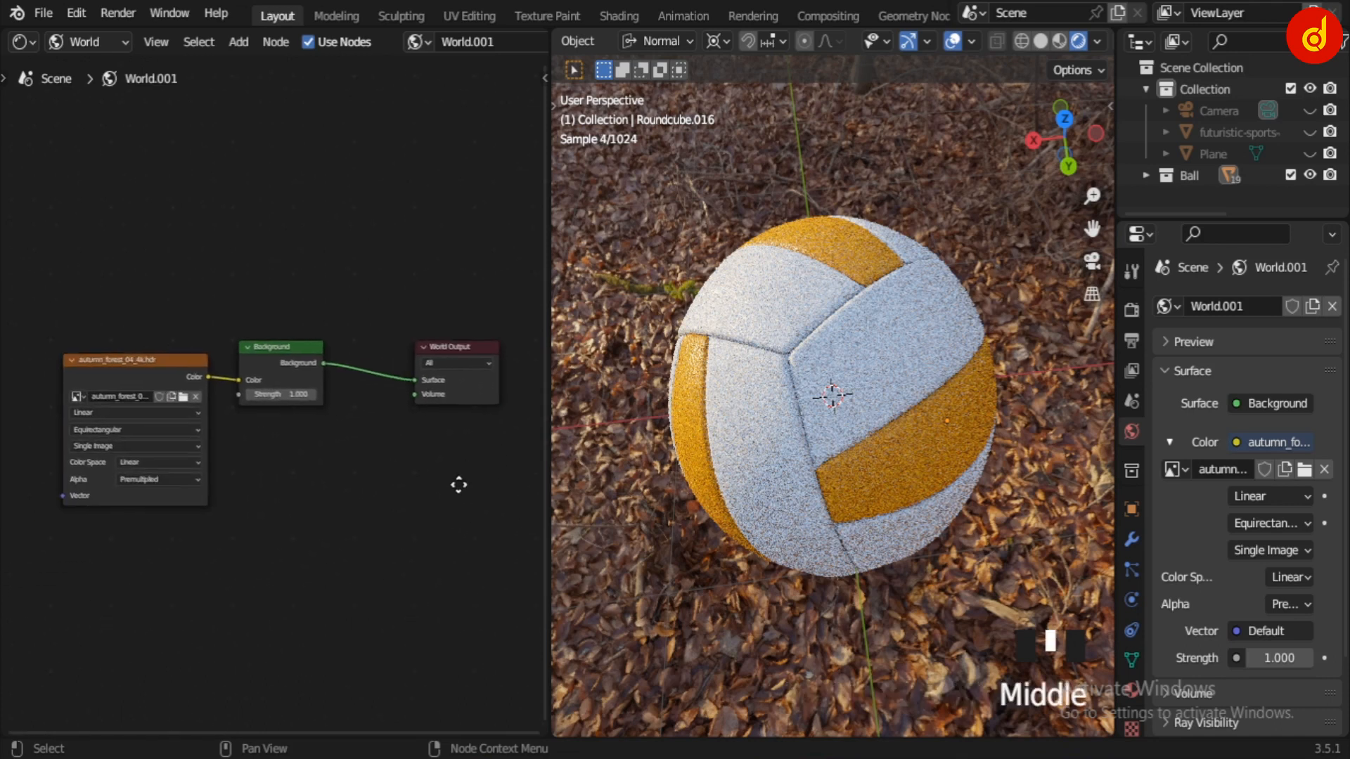
# Isolate the large yellow panel in local view and look at it against the forest background.
pyautogui.click(907, 452)
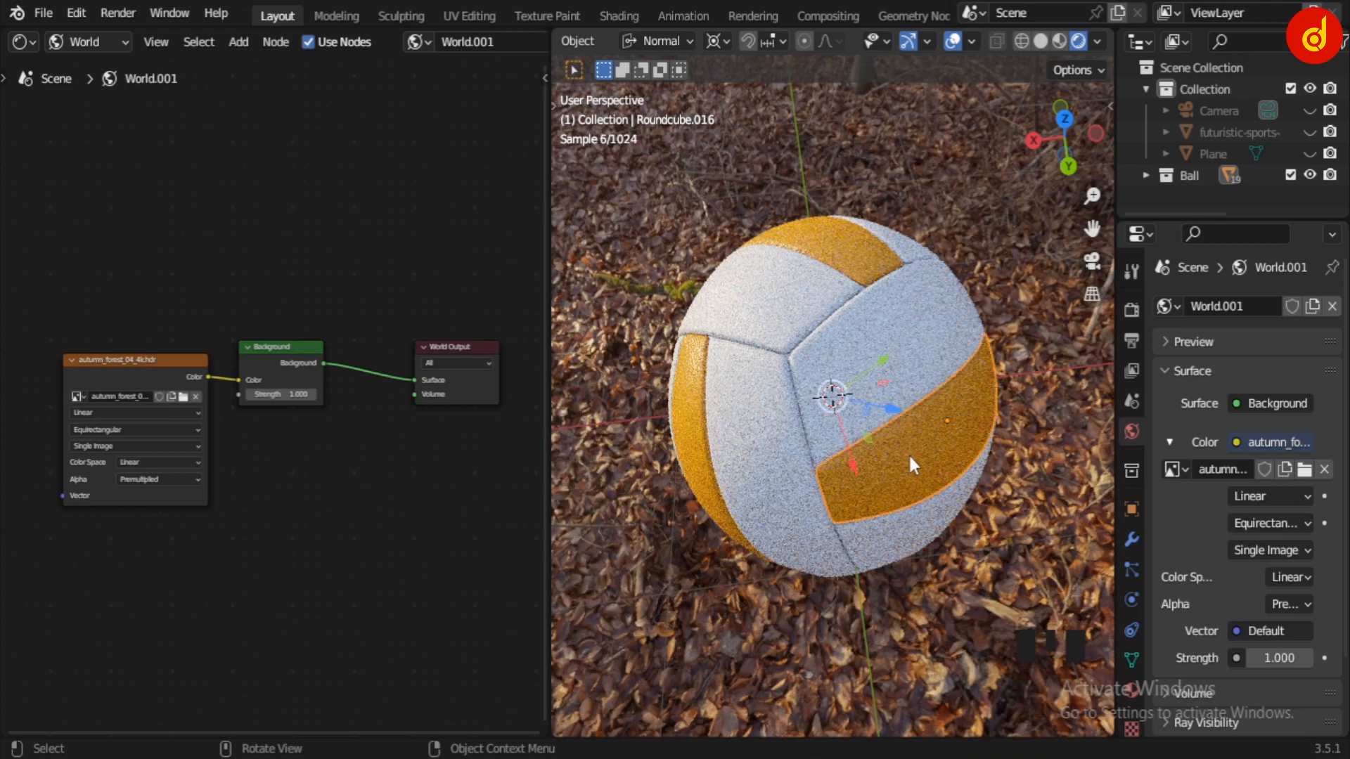
pyautogui.press('/')
pyautogui.moveTo(788, 551); pyautogui.dragTo(1020, 379, button='middle')
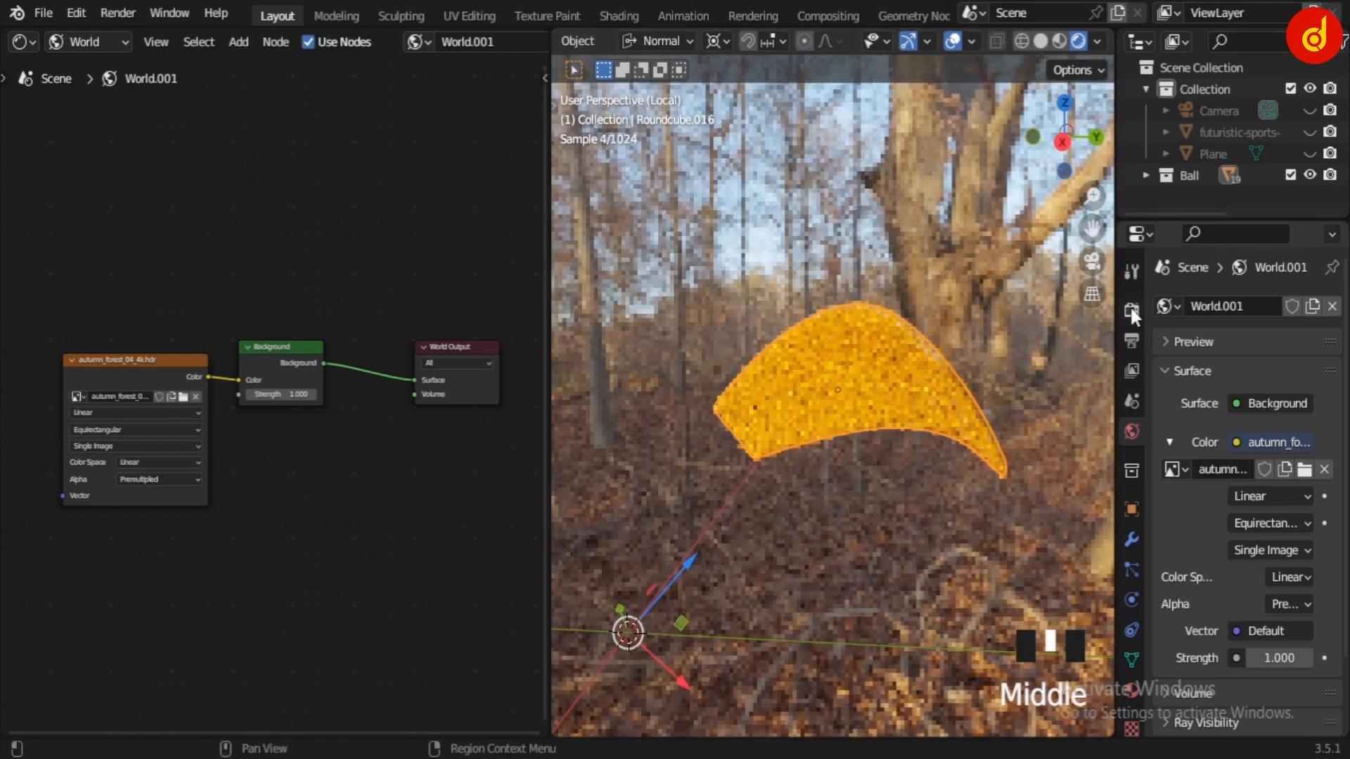
# Enable the Transparent film option in the render settings and frame the selected panel against the transparent background.
pyautogui.click(1131, 310)
pyautogui.scroll(-7, 1240, 601)
pyautogui.scroll(-4, 1181, 614)
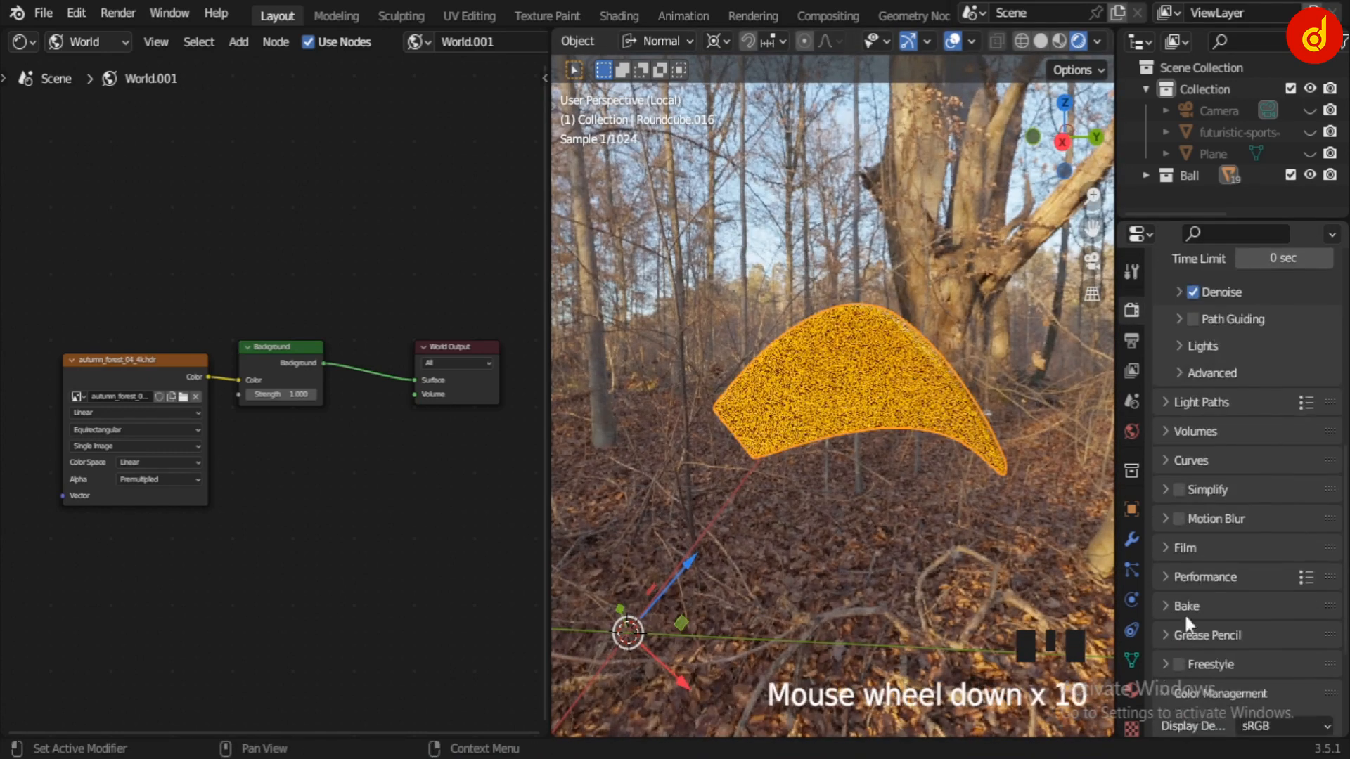
pyautogui.click(1185, 505)
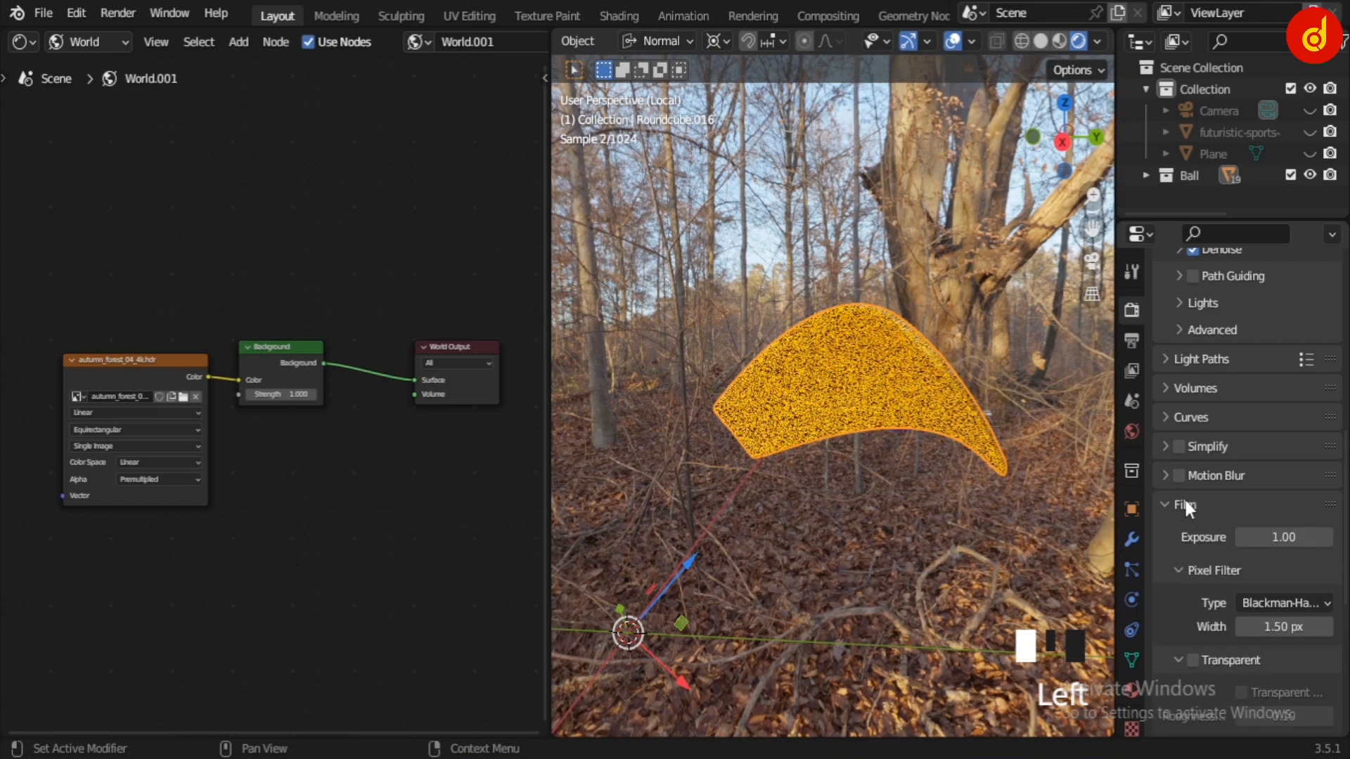
pyautogui.click(1193, 660)
pyautogui.moveTo(1057, 562); pyautogui.dragTo(961, 390, button='middle')
pyautogui.press('KP_Decimal')
pyautogui.scroll(2, 961, 390)
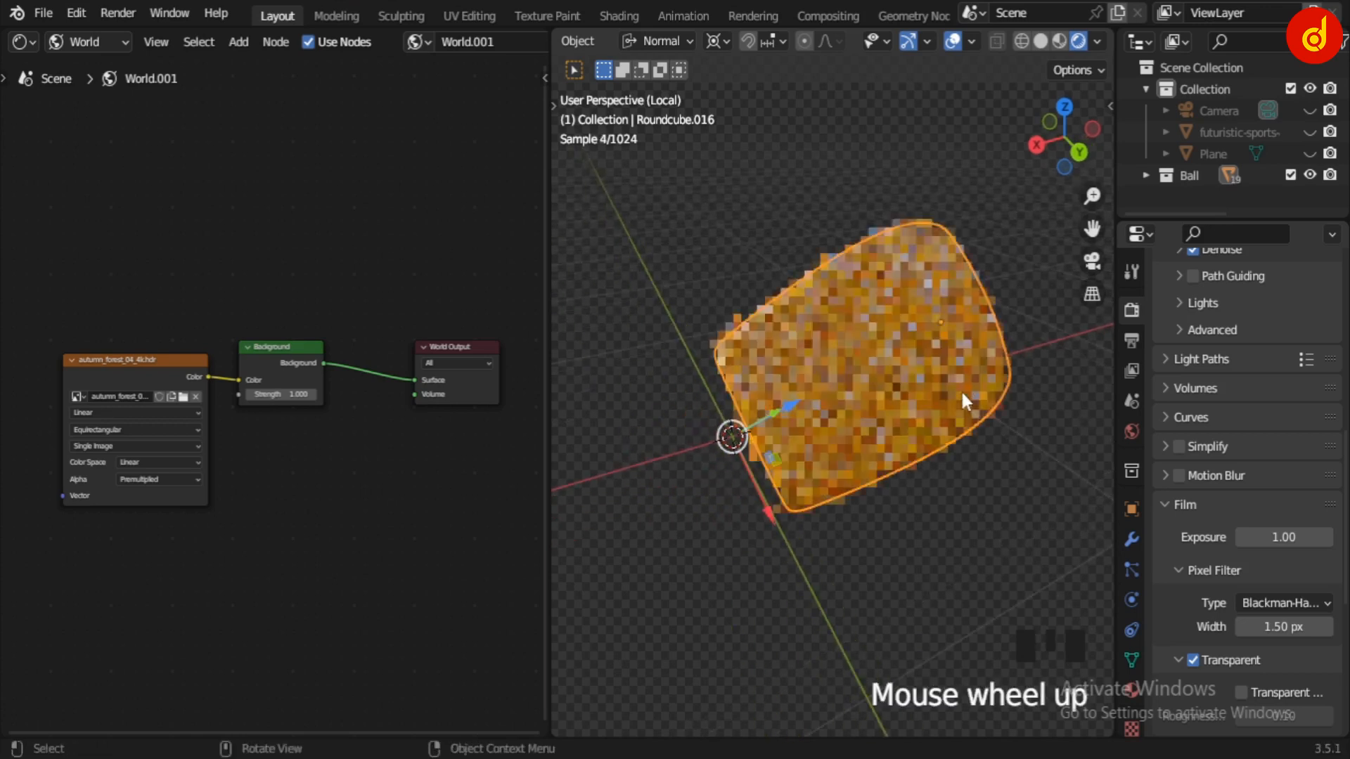
pyautogui.scroll(2, 962, 394)
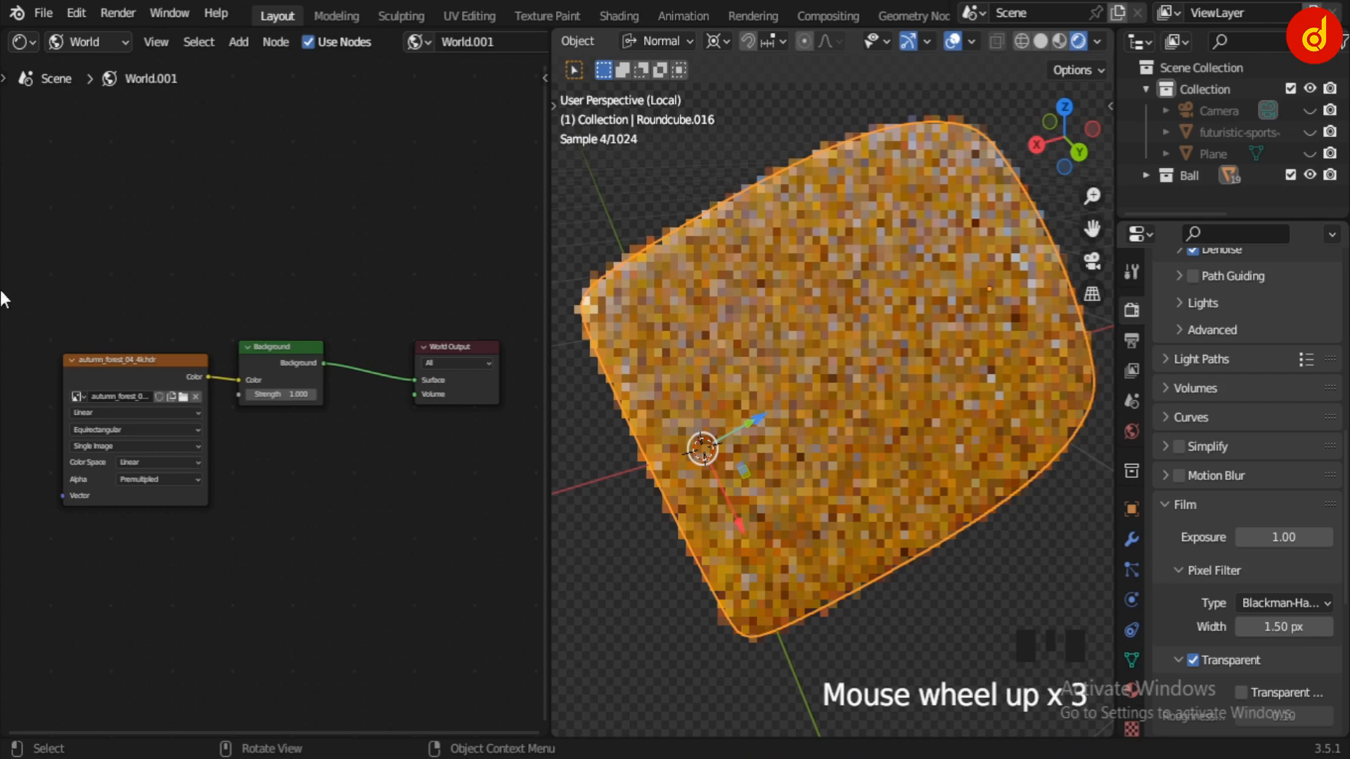
# Switch the Shader Editor from World to Object and bring the panel's Yellow material nodes into view.
pyautogui.click(83, 39)
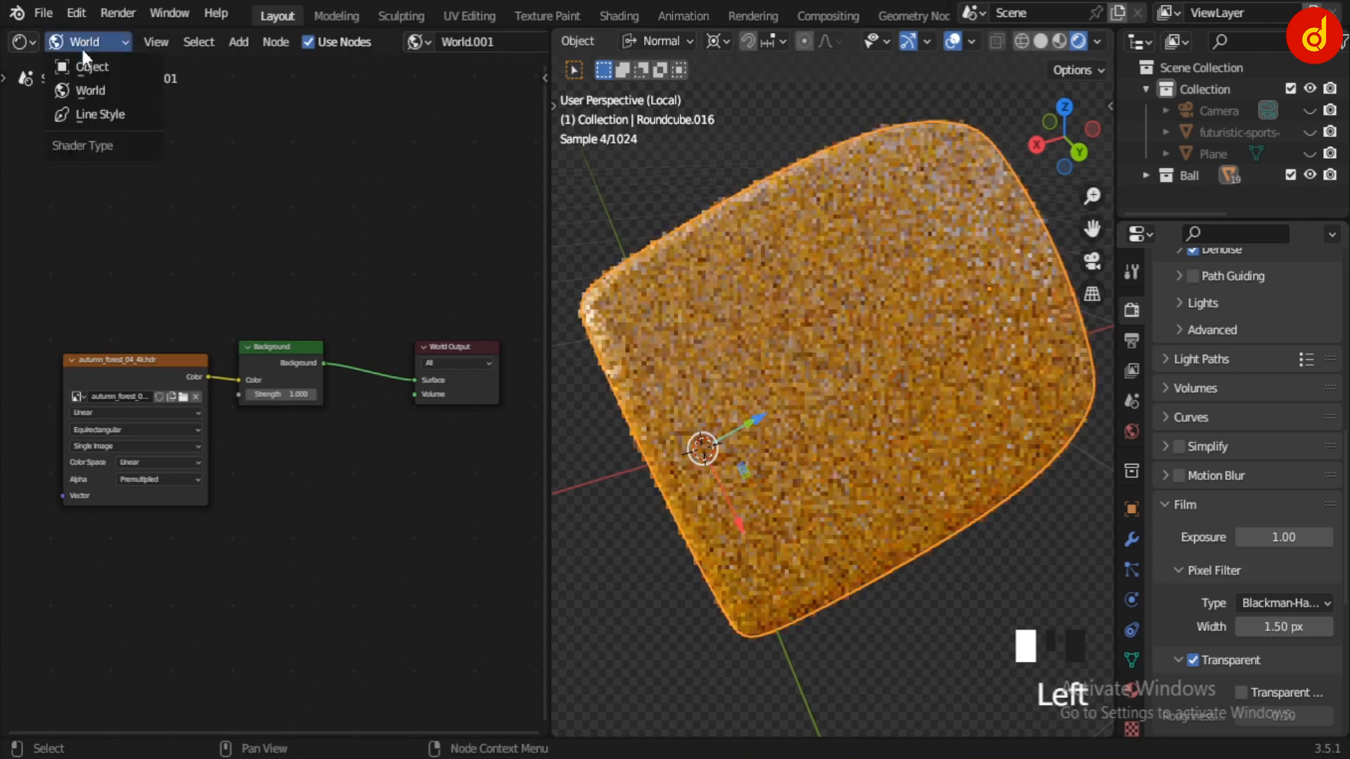
pyautogui.click(105, 65)
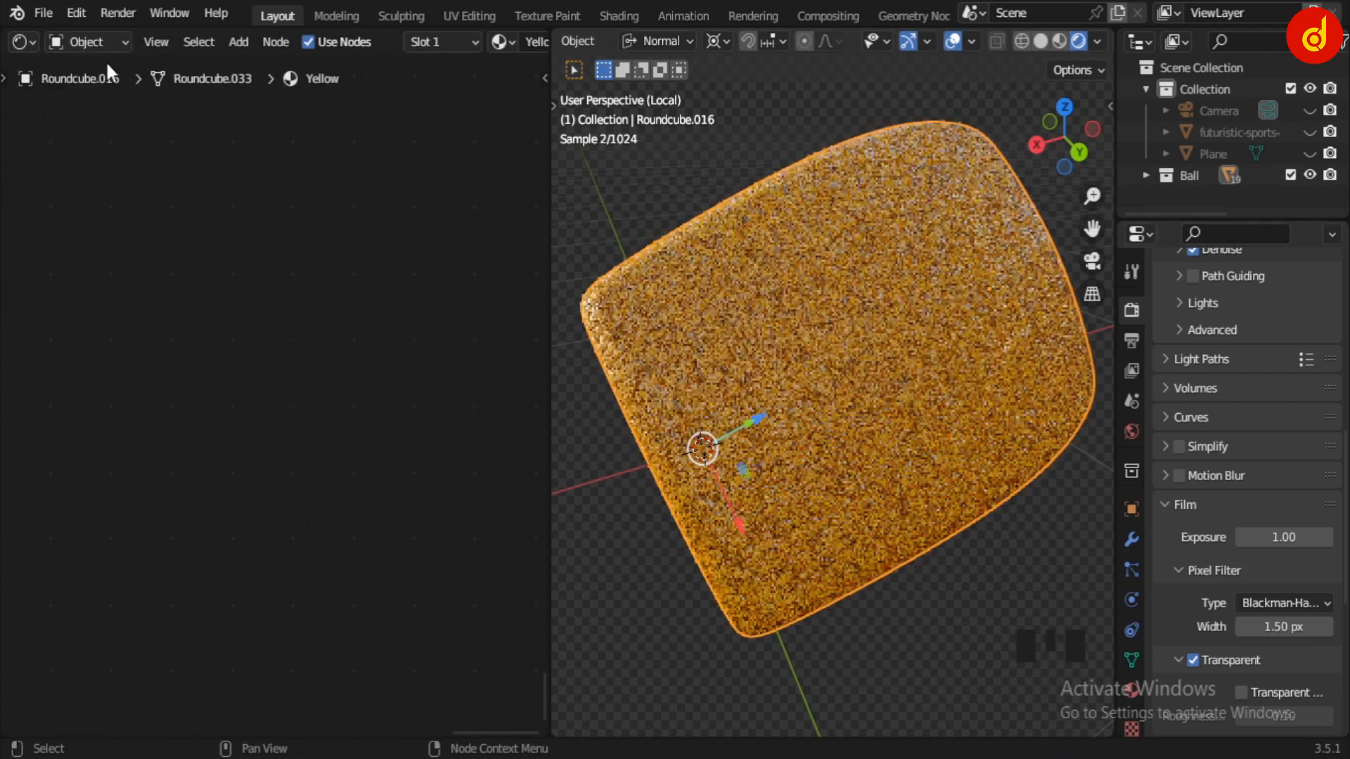
pyautogui.scroll(-7, 383, 313)
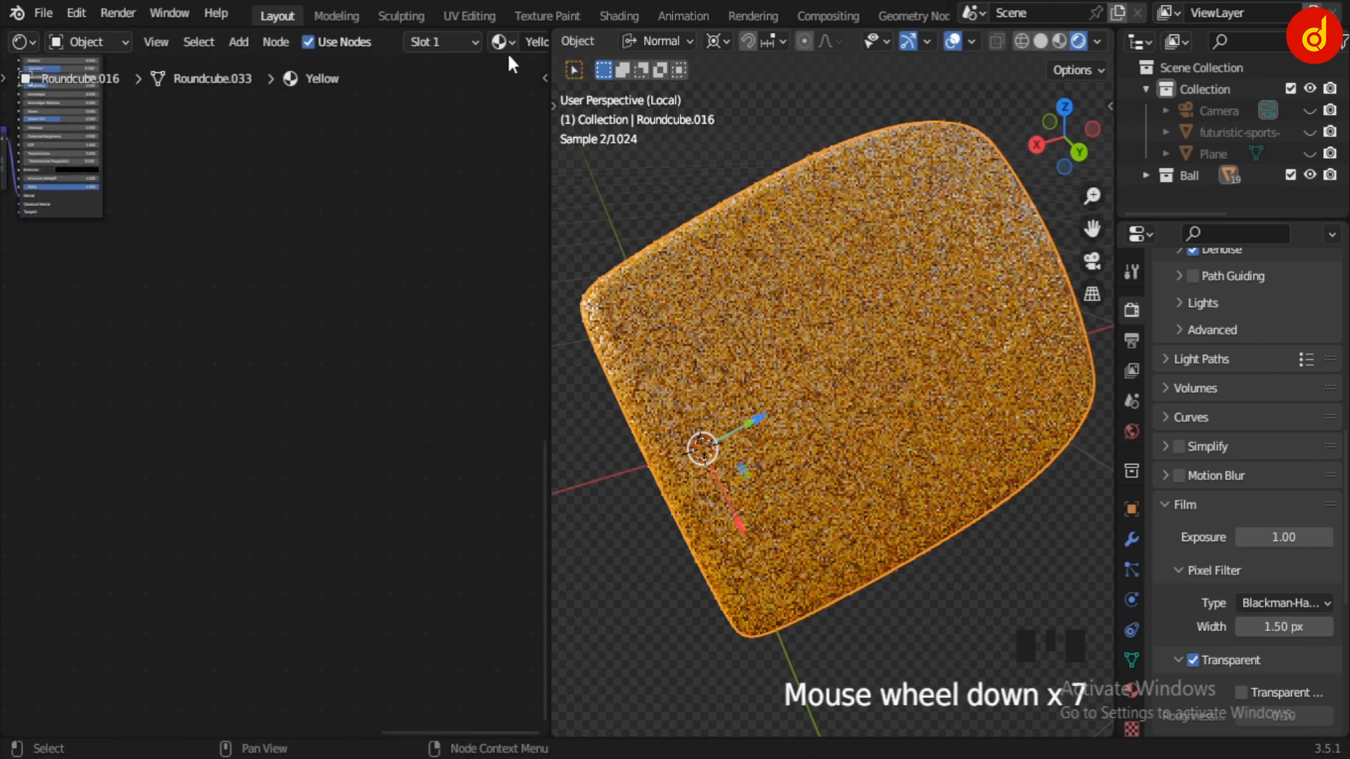
pyautogui.scroll(-6, 508, 52)
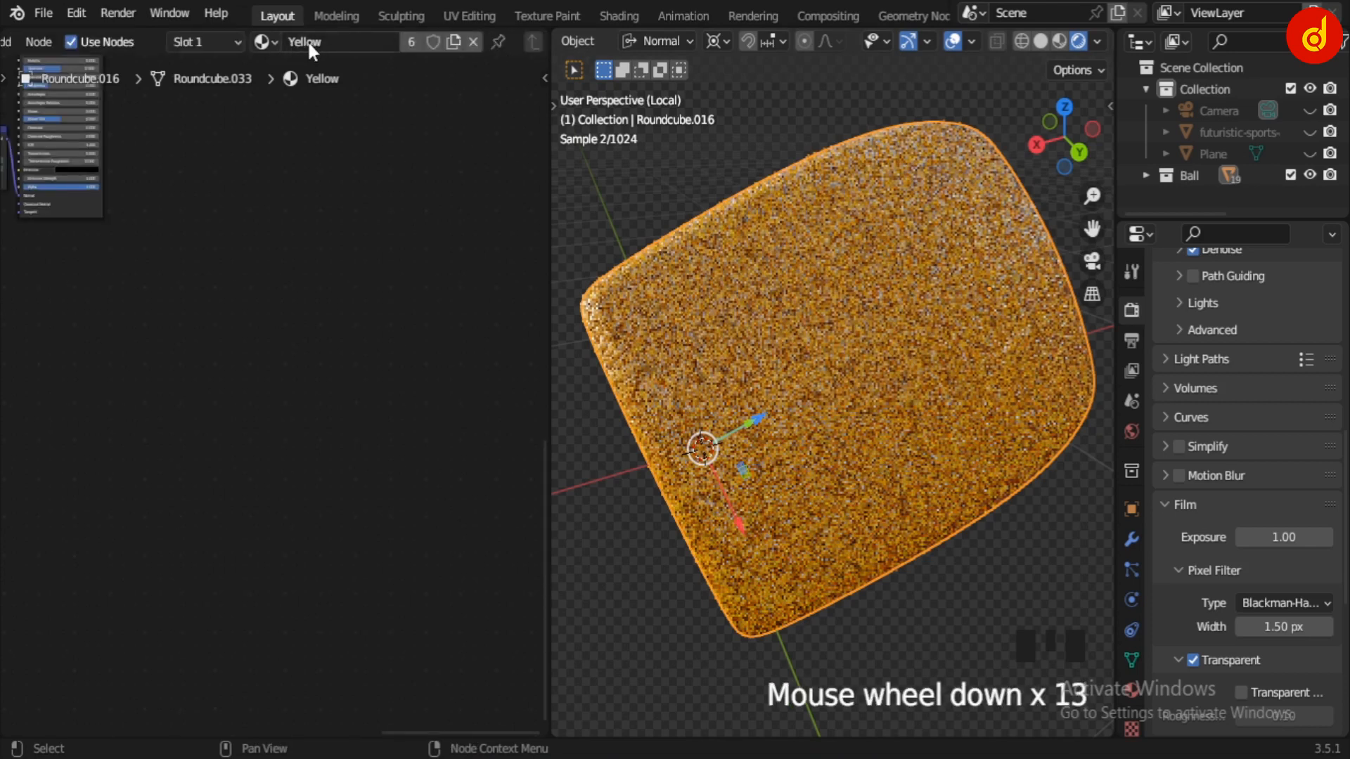
pyautogui.moveTo(306, 40); pyautogui.dragTo(437, 455, button='middle')
pyautogui.scroll(-5, 399, 443)
pyautogui.moveTo(245, 498); pyautogui.dragTo(375, 585, button='middle')
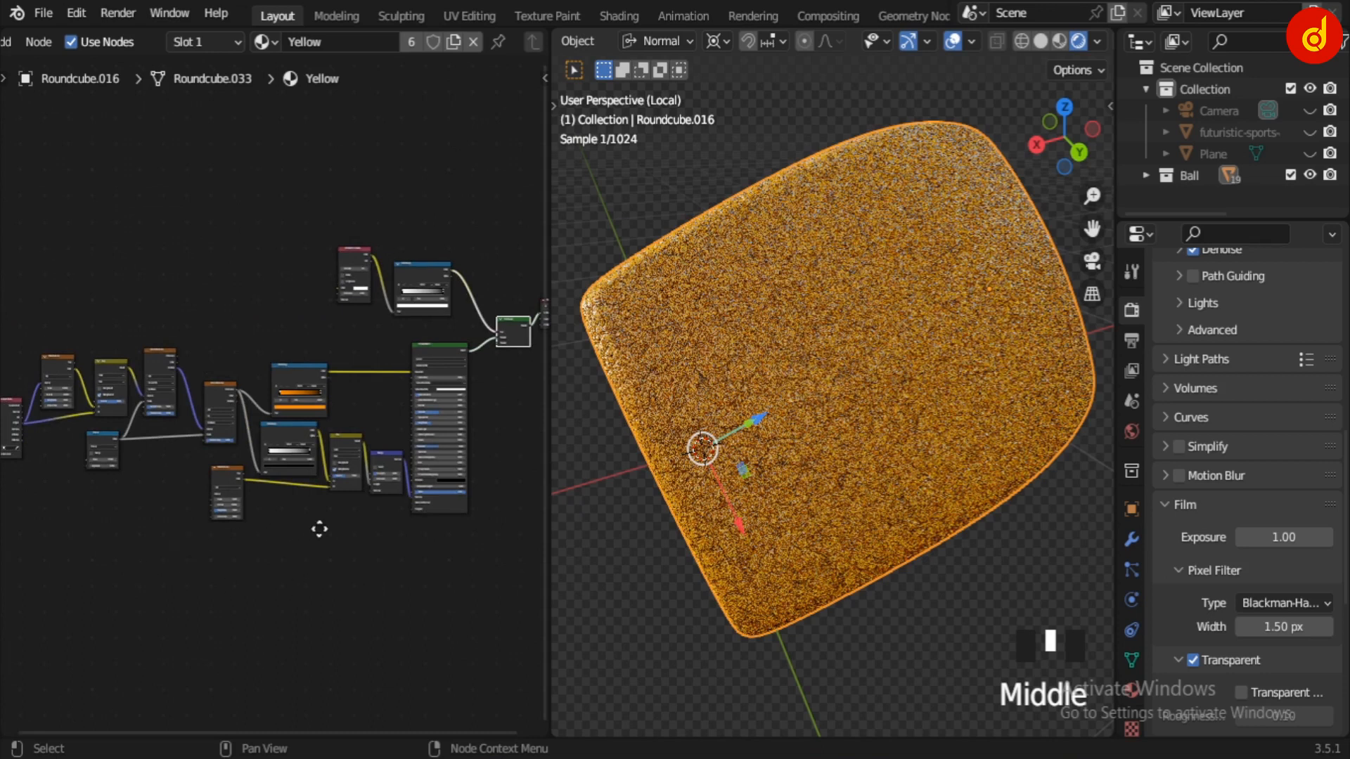
pyautogui.moveTo(107, 528); pyautogui.dragTo(311, 496, button='middle')
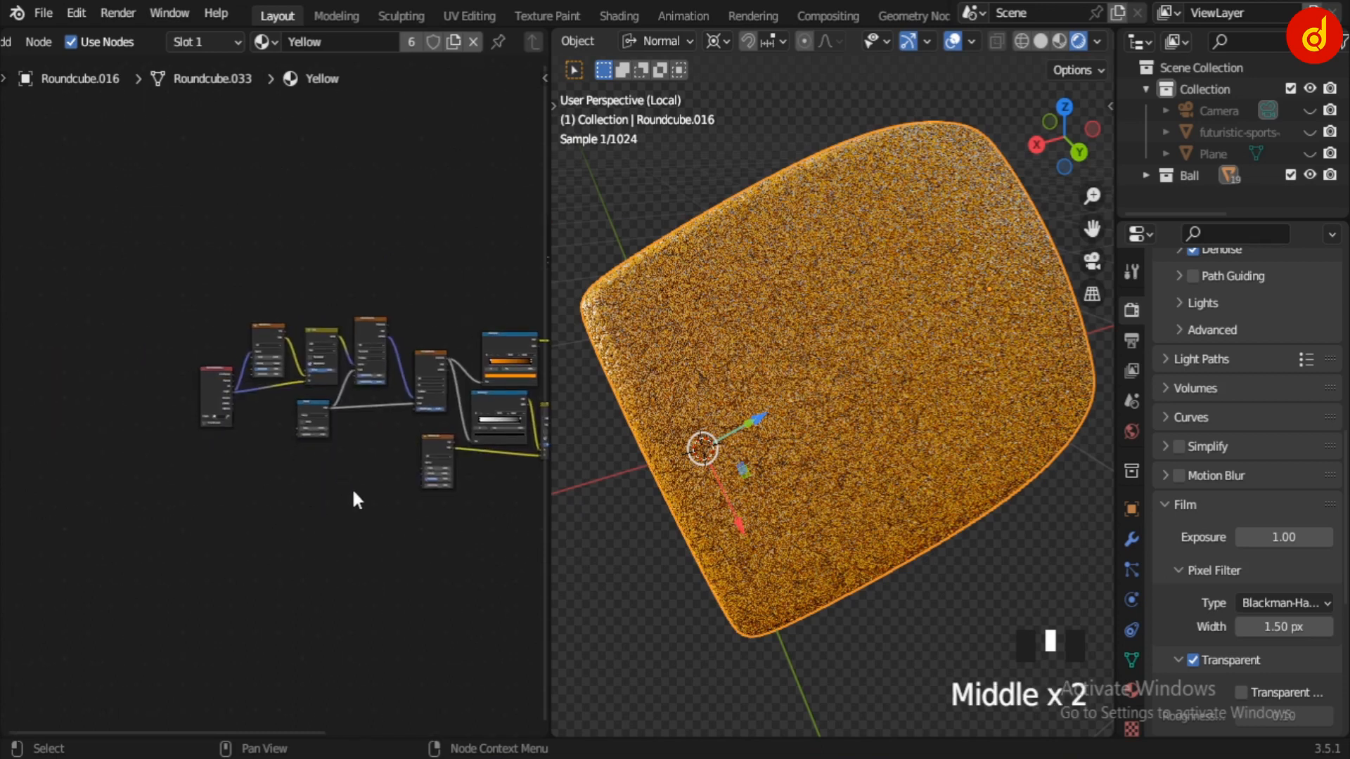
# Examine the Yellow material's texture nodes in the maximized editor, from Texture Coordinate through the Voronoi Textures and ColorRamps to the Bump node.
pyautogui.scroll(7, 353, 485)
pyautogui.scroll(5, 225, 481)
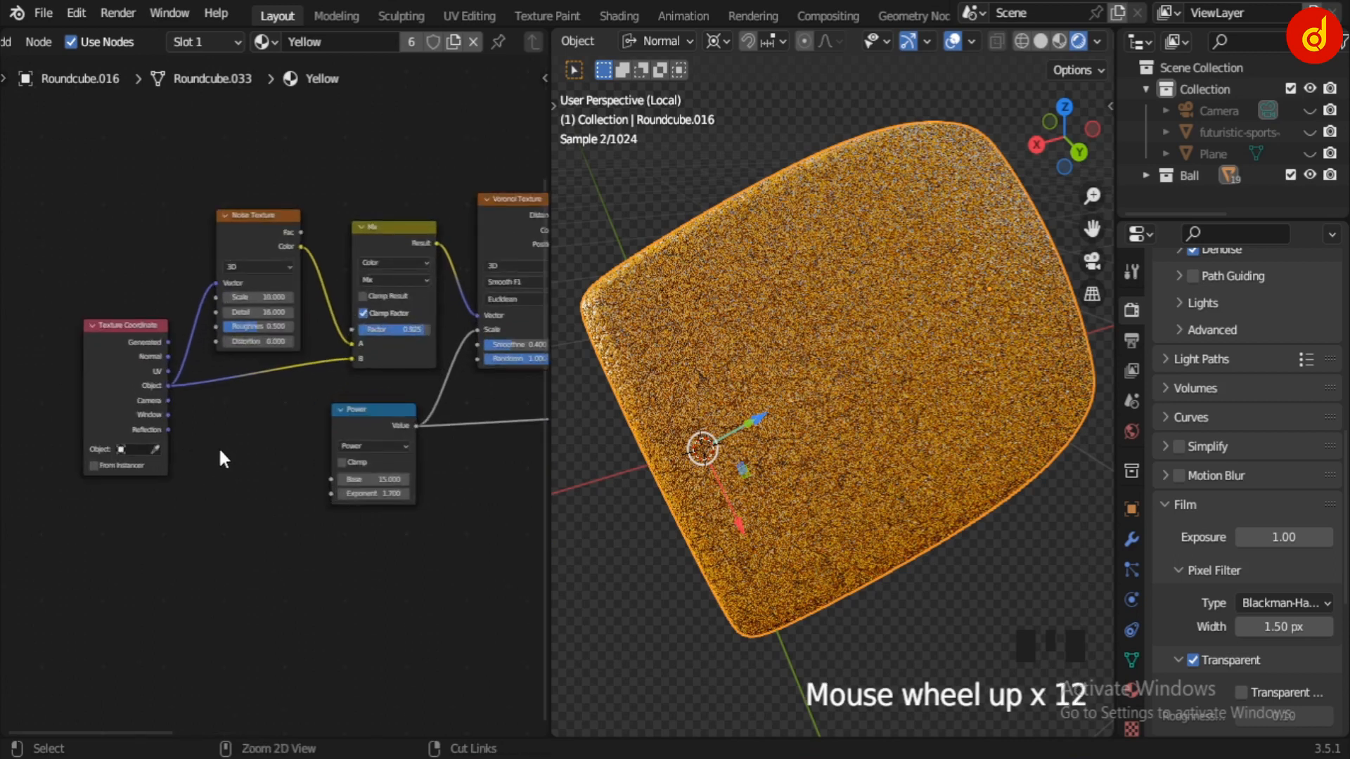
pyautogui.hotkey('ctrl', 'space')
pyautogui.scroll(5, 522, 543)
pyautogui.scroll(-2, 522, 552)
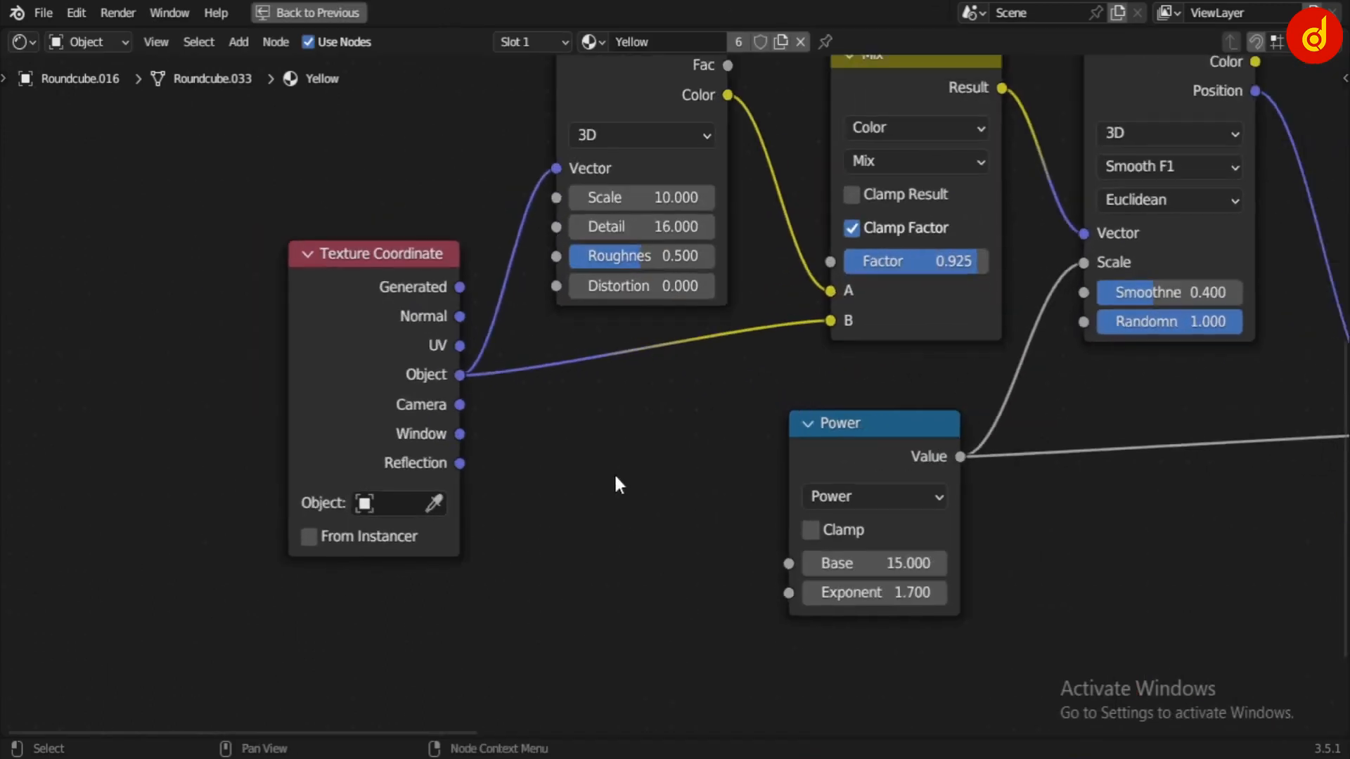
pyautogui.moveTo(618, 482); pyautogui.dragTo(546, 533, button='middle')
pyautogui.moveTo(1027, 619); pyautogui.dragTo(154, 549, button='middle')
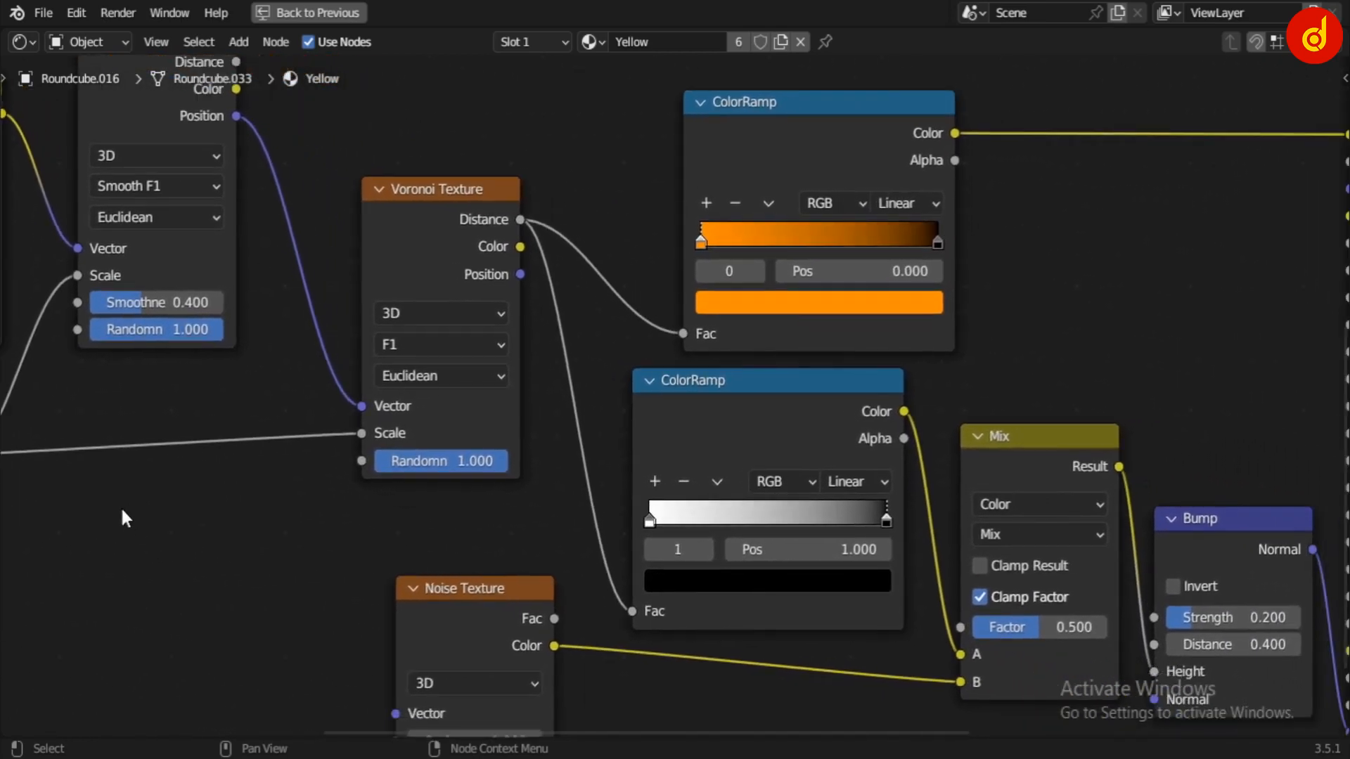
pyautogui.moveTo(318, 646); pyautogui.dragTo(271, 404, button='middle')
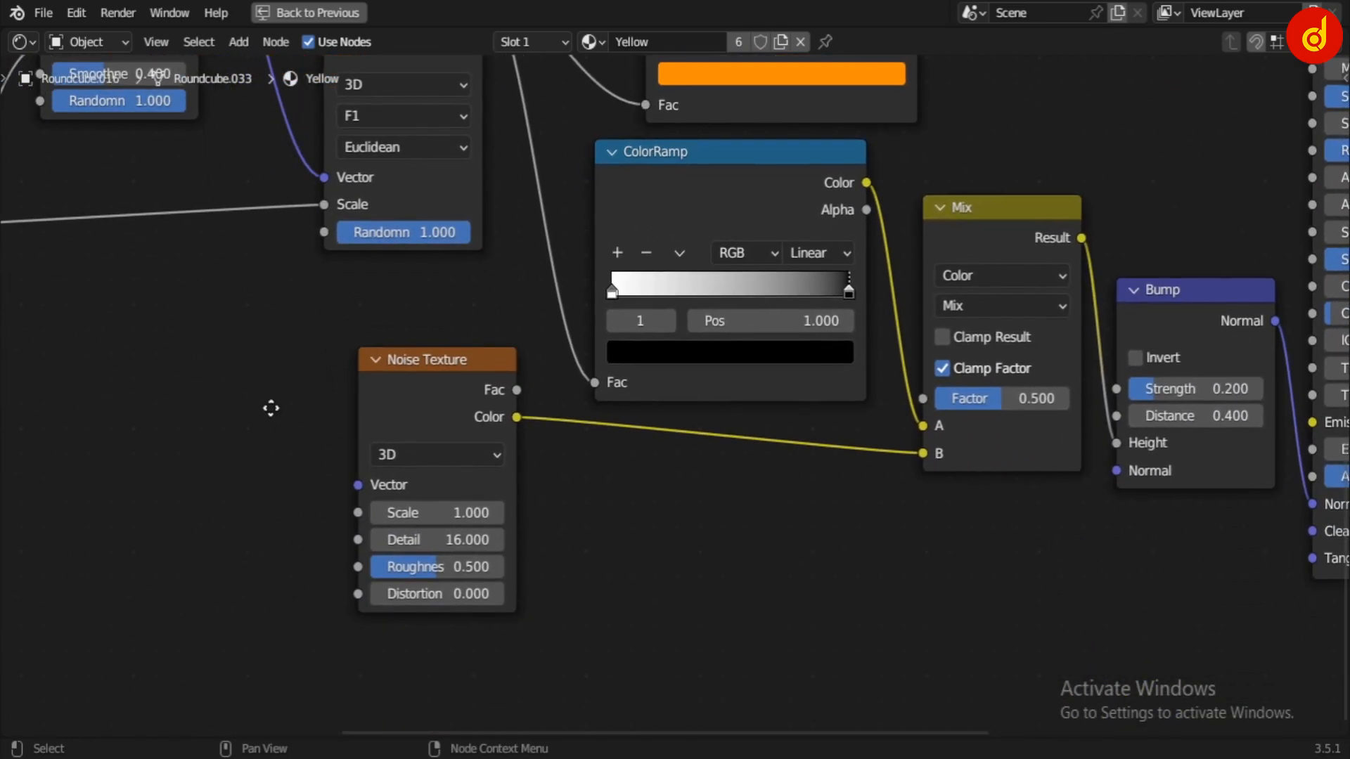
# Examine the Ambient Occlusion, ColorRamp, Principled BSDF and Mix Shader connections to Material Output, and restore the split layout.
pyautogui.moveTo(1154, 579); pyautogui.dragTo(500, 670, button='middle')
pyautogui.moveTo(1115, 193); pyautogui.dragTo(1182, 654, button='middle')
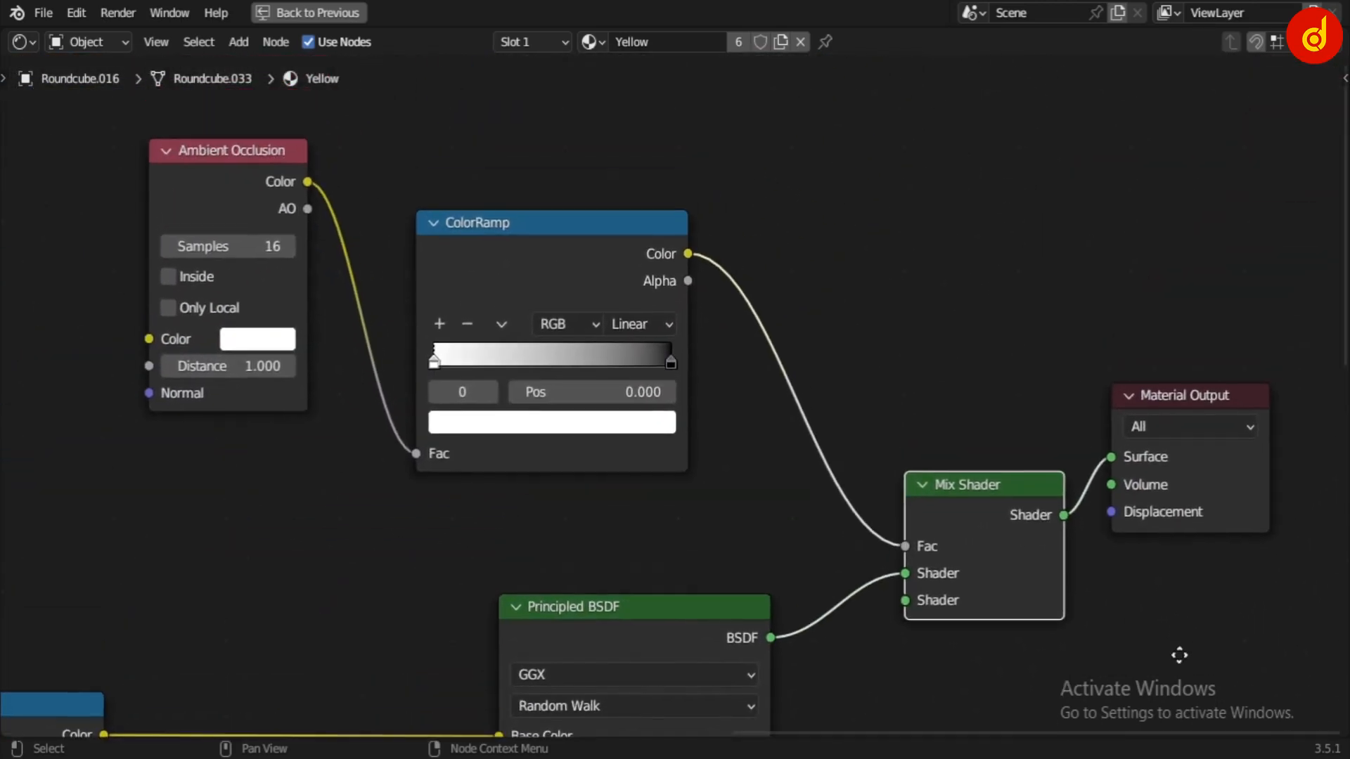
pyautogui.scroll(-2, 725, 477)
pyautogui.scroll(-2, 725, 477)
pyautogui.moveTo(725, 477); pyautogui.dragTo(941, 298, button='middle')
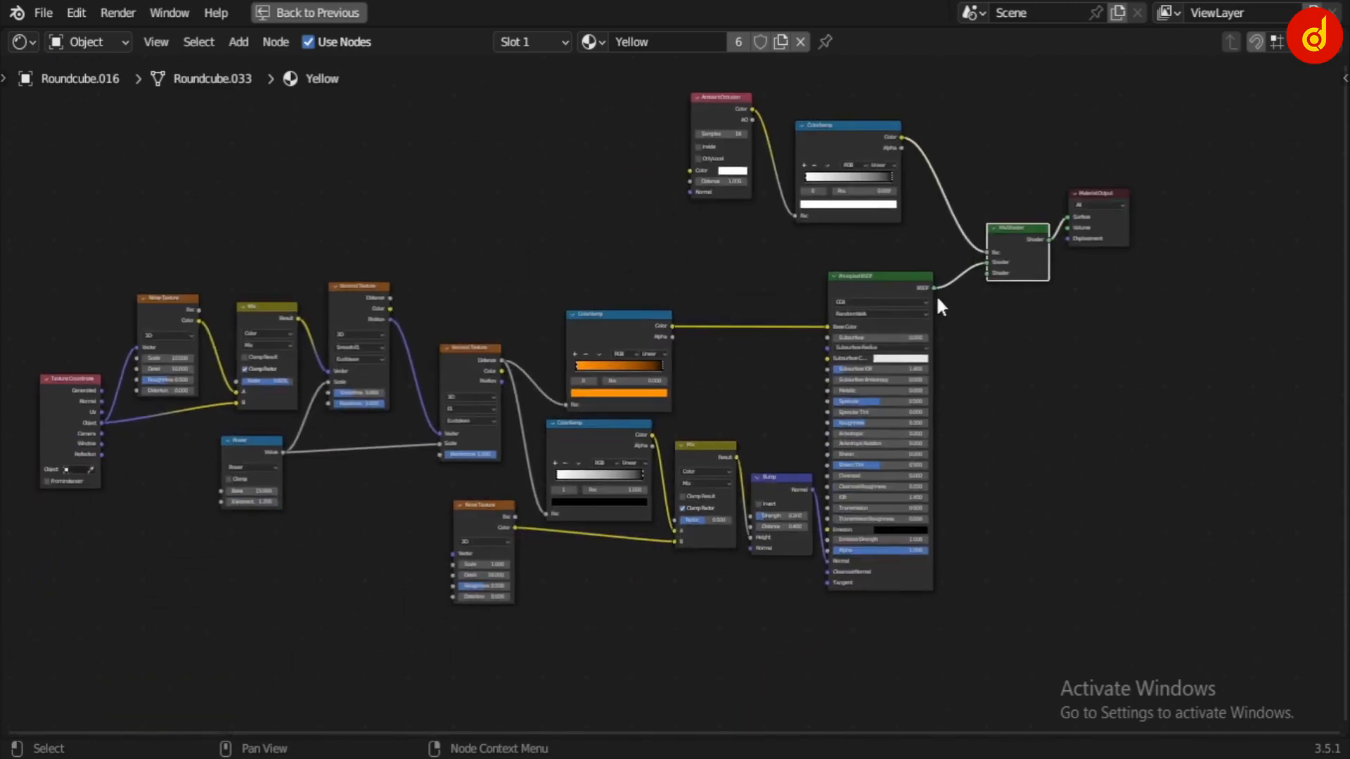
pyautogui.scroll(-1, 771, 313)
pyautogui.moveTo(772, 313); pyautogui.dragTo(800, 346, button='middle')
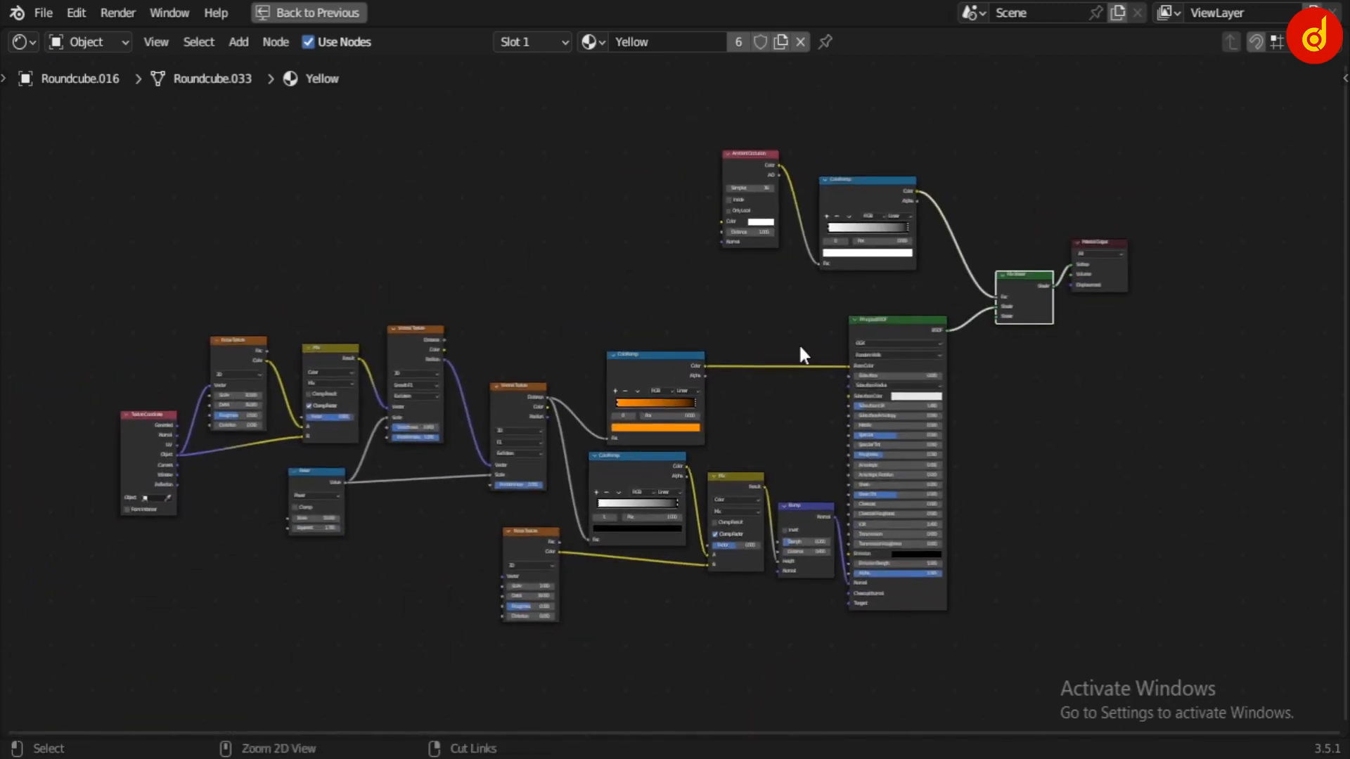
pyautogui.hotkey('ctrl', 'space')
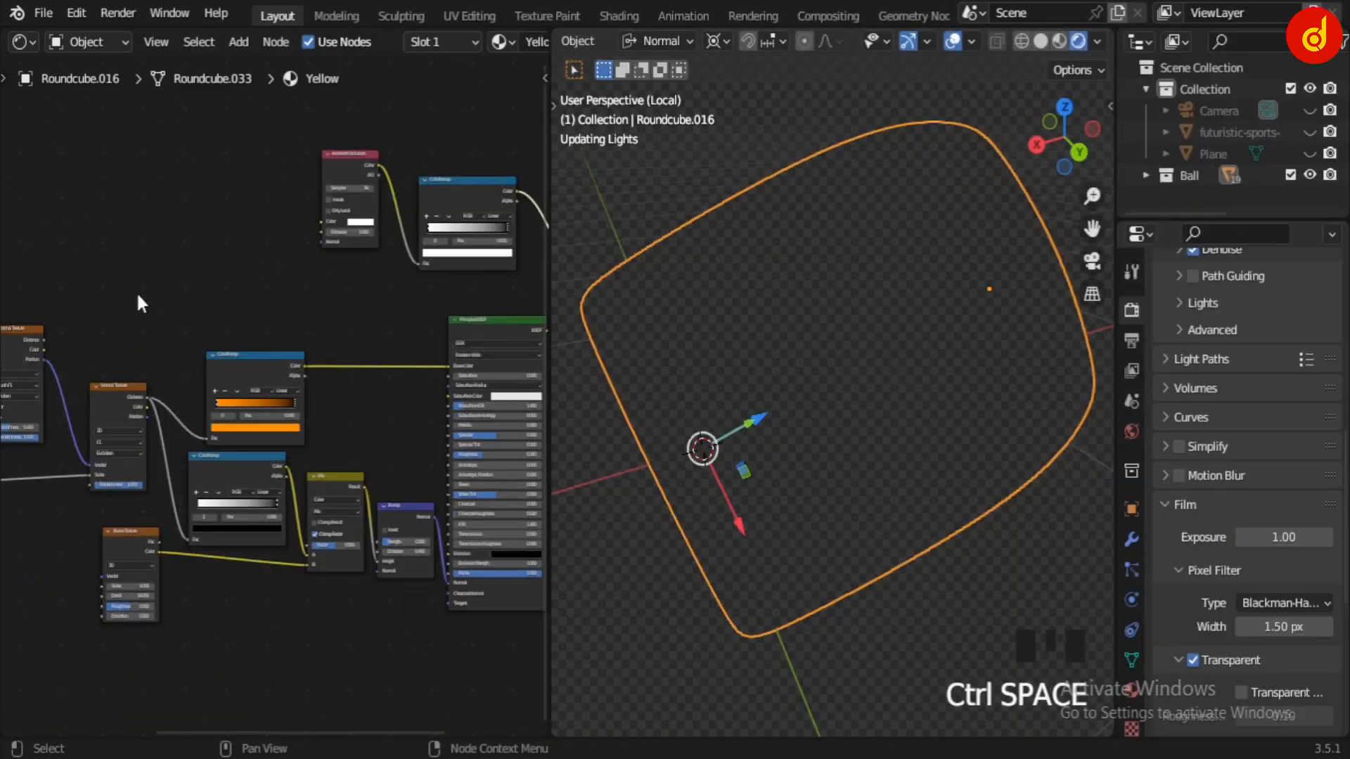
# Preview the Noise Texture node beside Texture Coordinate on the panel and inspect its pattern.
pyautogui.scroll(-4, 163, 297)
pyautogui.scroll(10, 305, 369)
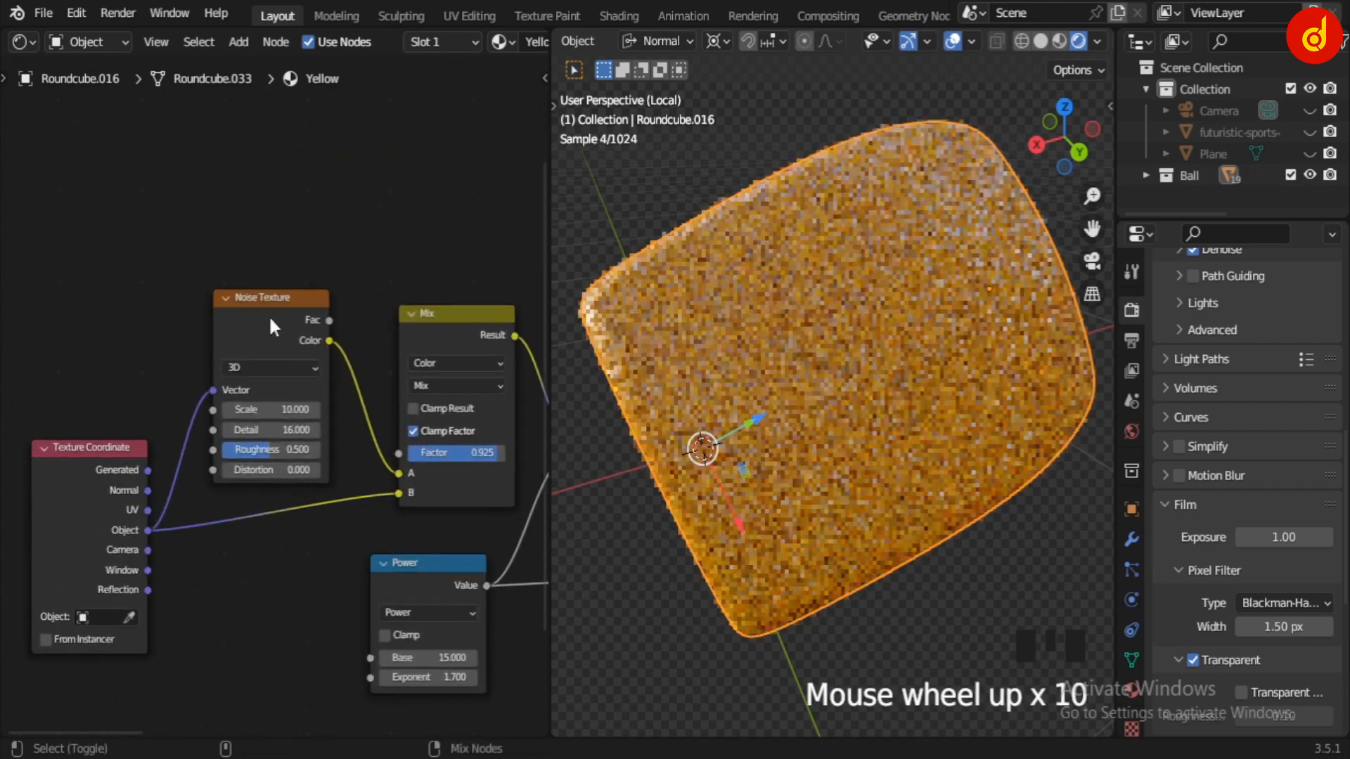
pyautogui.keyDown('ctrl'); pyautogui.keyDown('shift'); pyautogui.click(269, 315); pyautogui.keyUp('shift'); pyautogui.keyUp('ctrl')
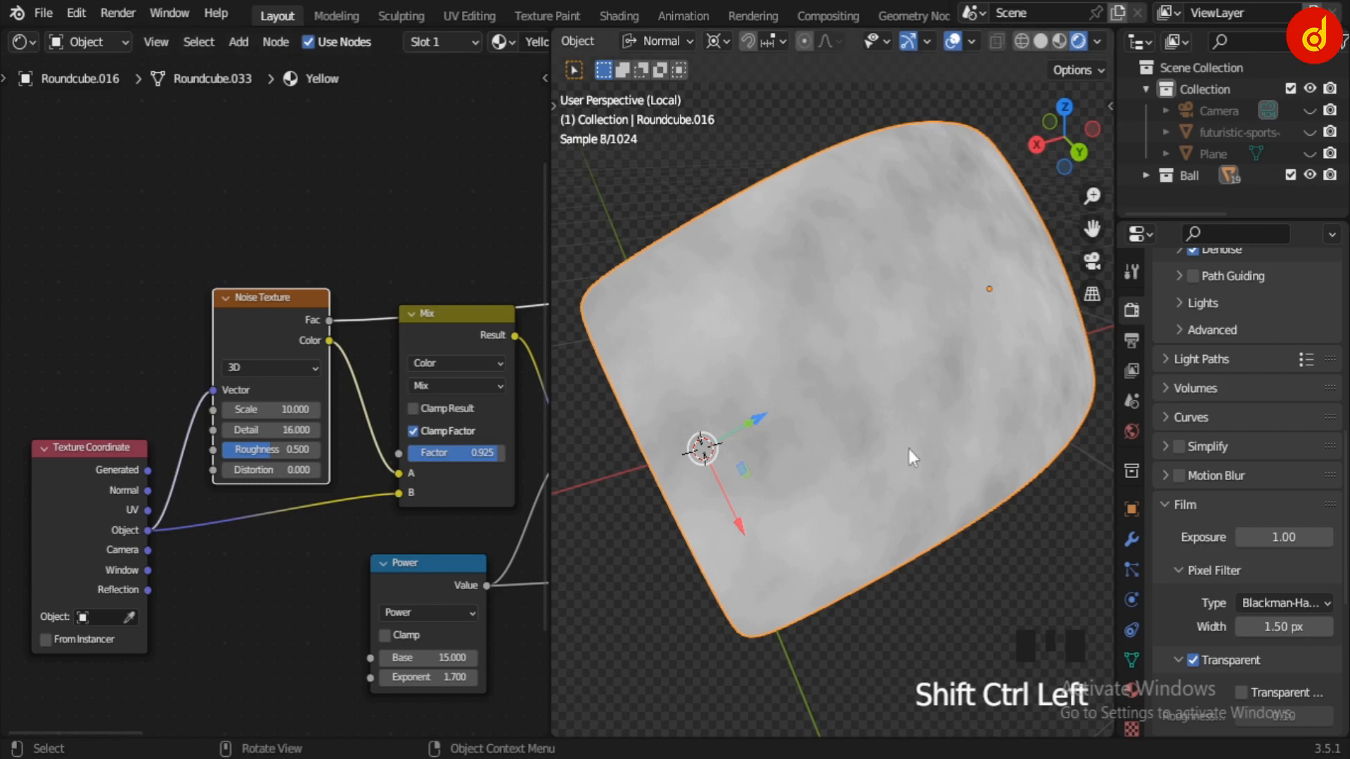
pyautogui.moveTo(971, 507); pyautogui.dragTo(1004, 459, button='middle')
pyautogui.scroll(-2, 972, 471)
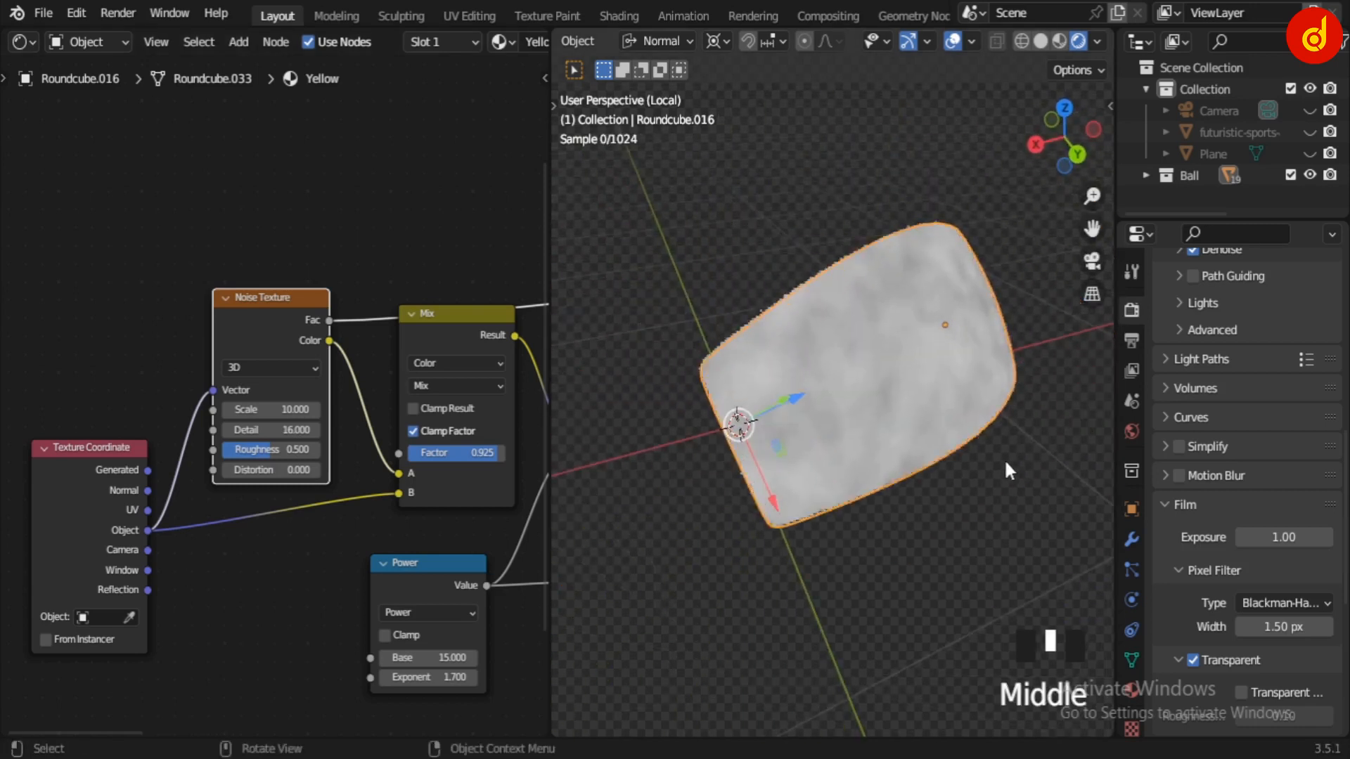
pyautogui.scroll(1, 1004, 458)
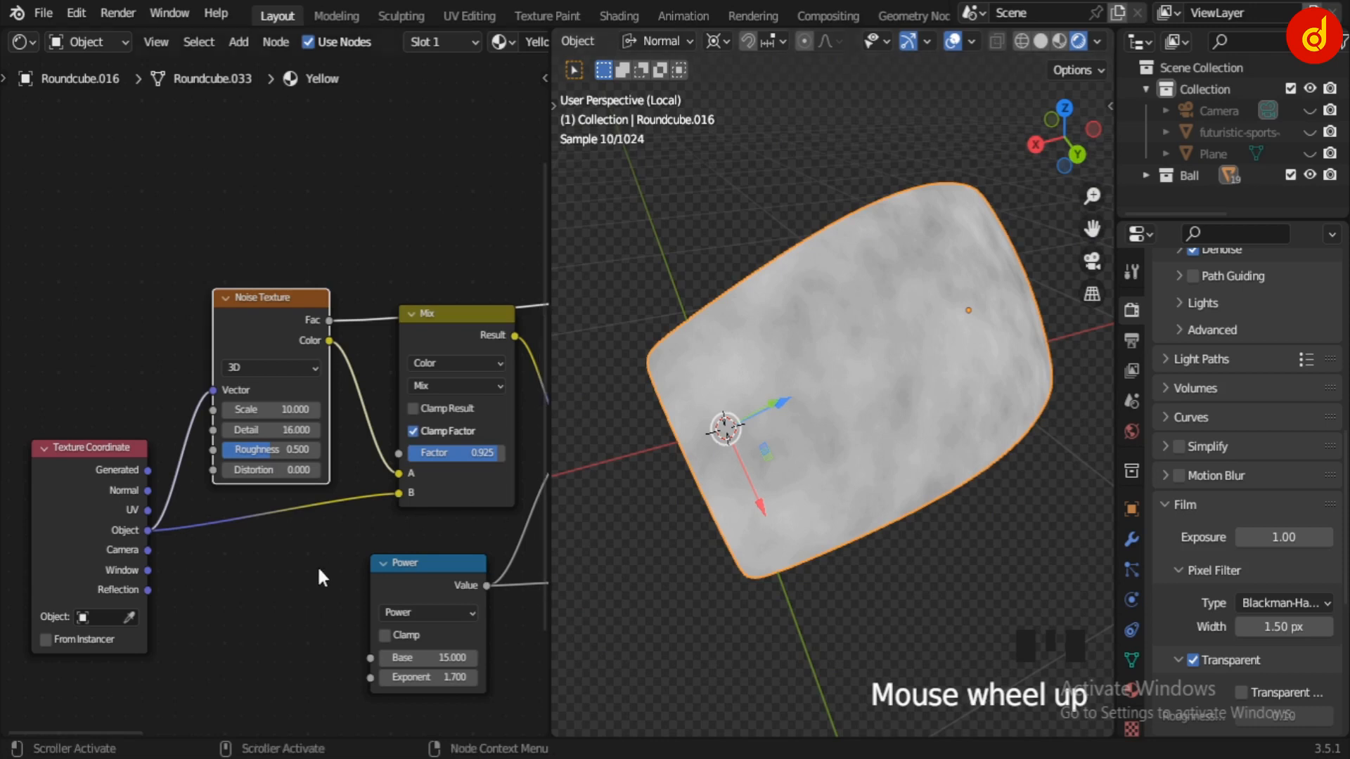
# Preview the Mix node fed by the Noise Texture on the panel, followed by the Power node.
pyautogui.moveTo(319, 555); pyautogui.dragTo(294, 274, button='middle')
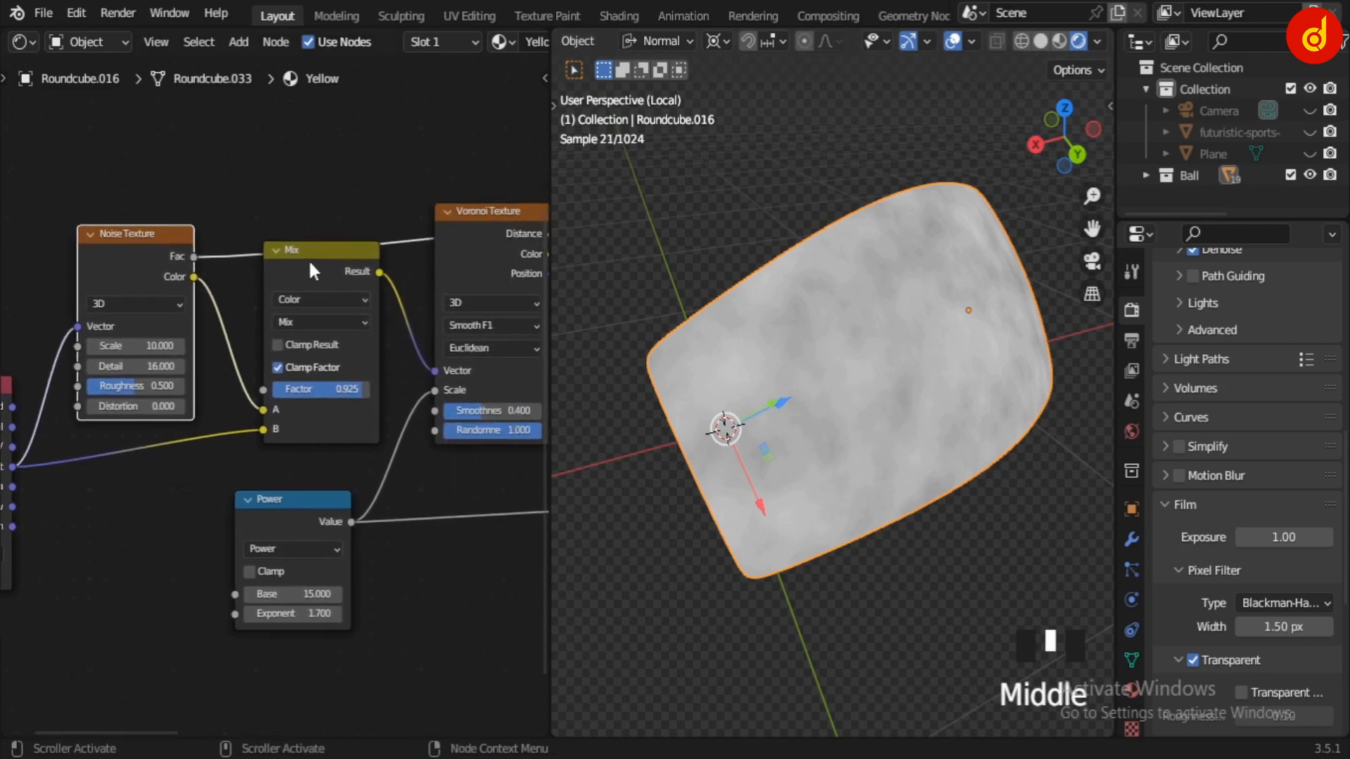
pyautogui.keyDown('ctrl'); pyautogui.keyDown('shift'); pyautogui.click(308, 258); pyautogui.keyUp('shift'); pyautogui.keyUp('ctrl')
pyautogui.moveTo(809, 492); pyautogui.dragTo(920, 461, button='middle')
pyautogui.scroll(-1, 705, 492)
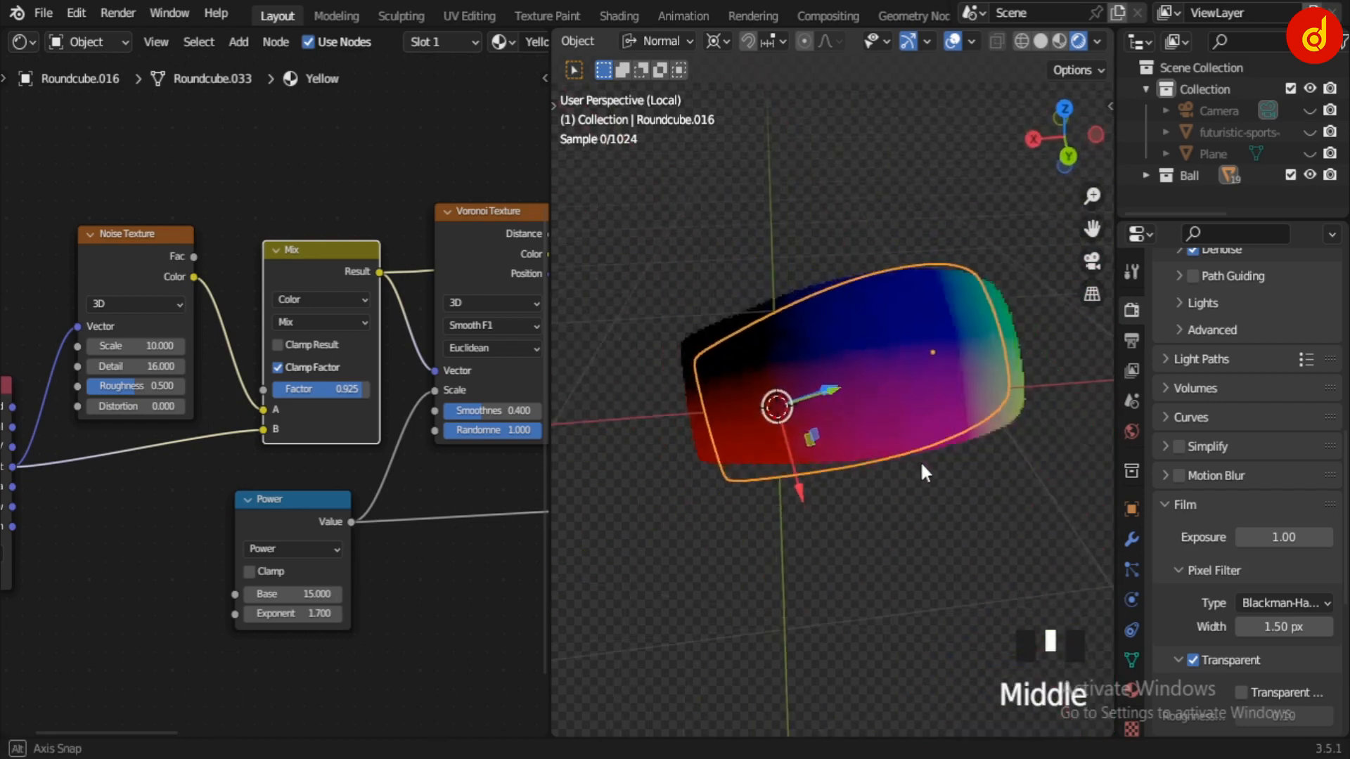
pyautogui.scroll(2, 919, 454)
pyautogui.scroll(-2, 352, 488)
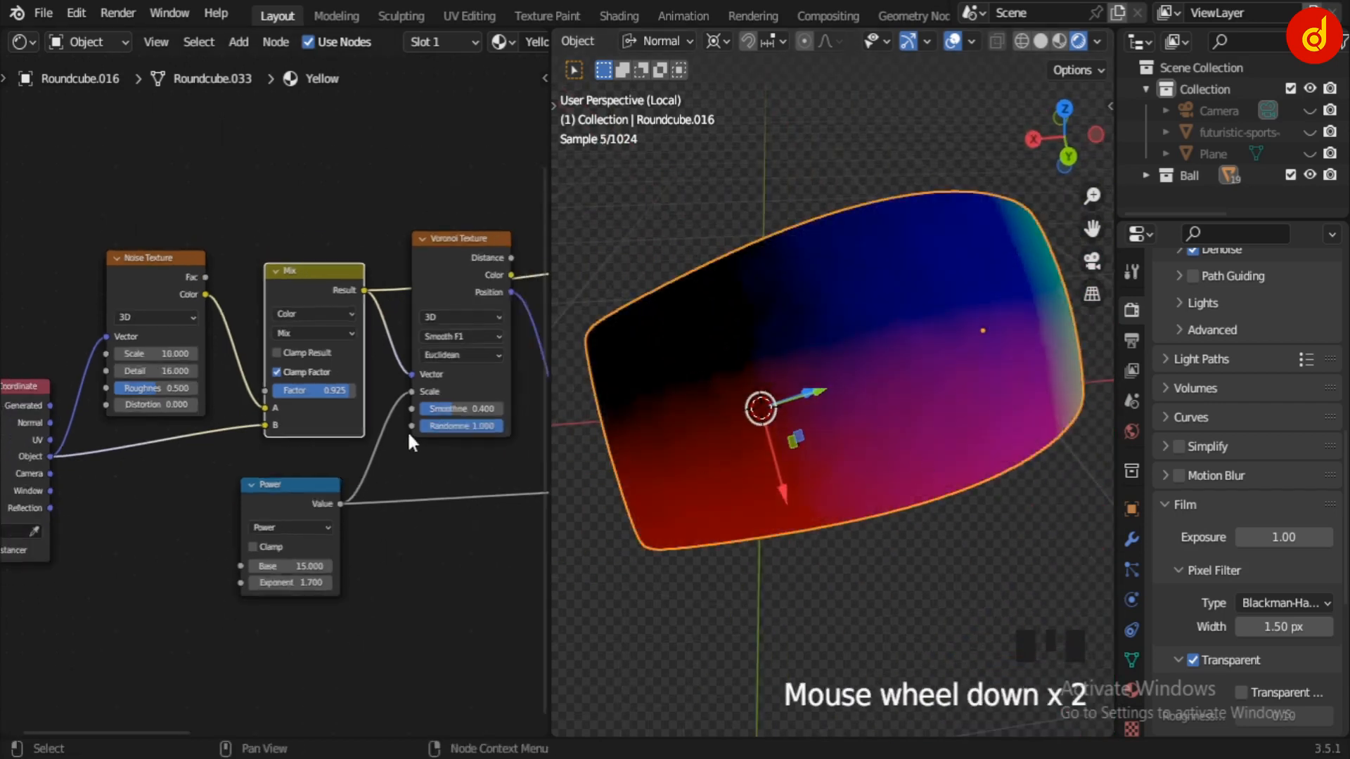
pyautogui.moveTo(311, 475); pyautogui.dragTo(230, 472, button='middle')
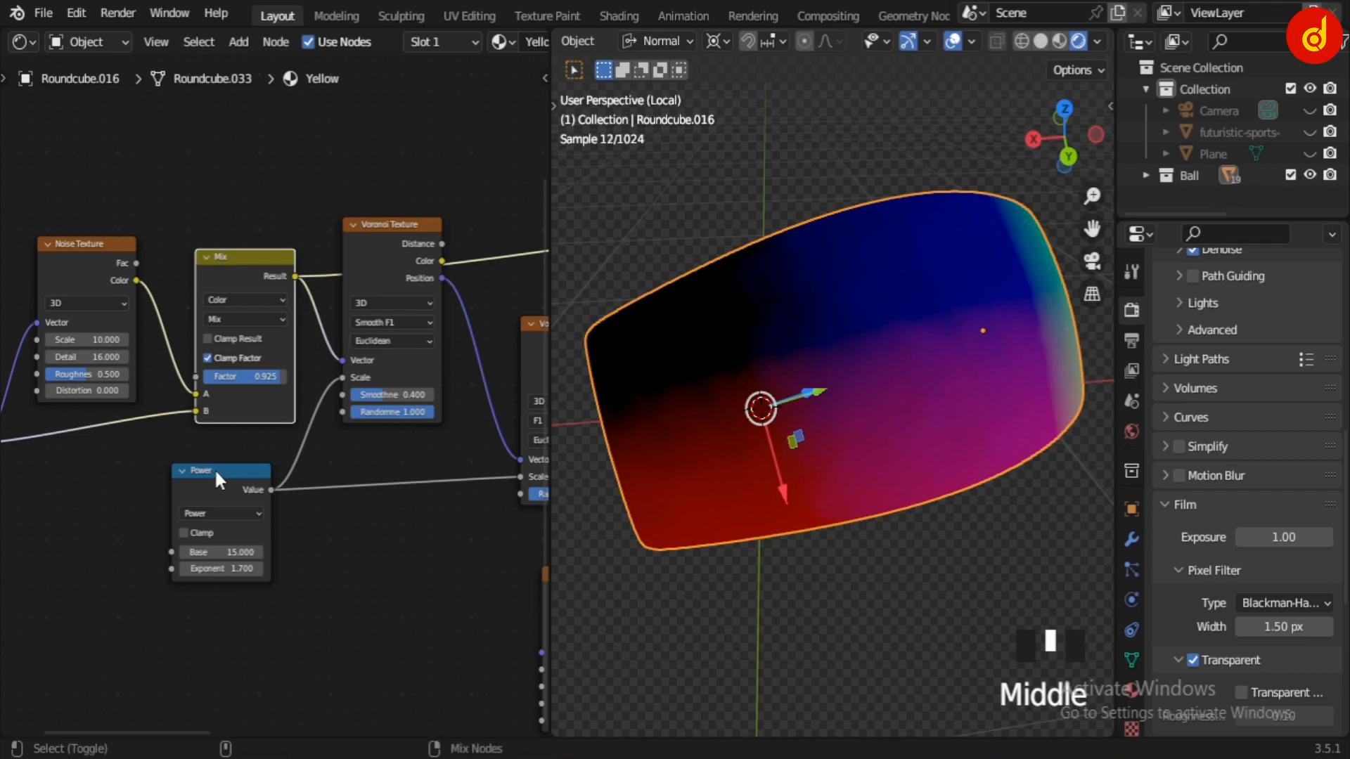
pyautogui.keyDown('ctrl'); pyautogui.keyDown('shift'); pyautogui.click(215, 471); pyautogui.keyUp('shift'); pyautogui.keyUp('ctrl')
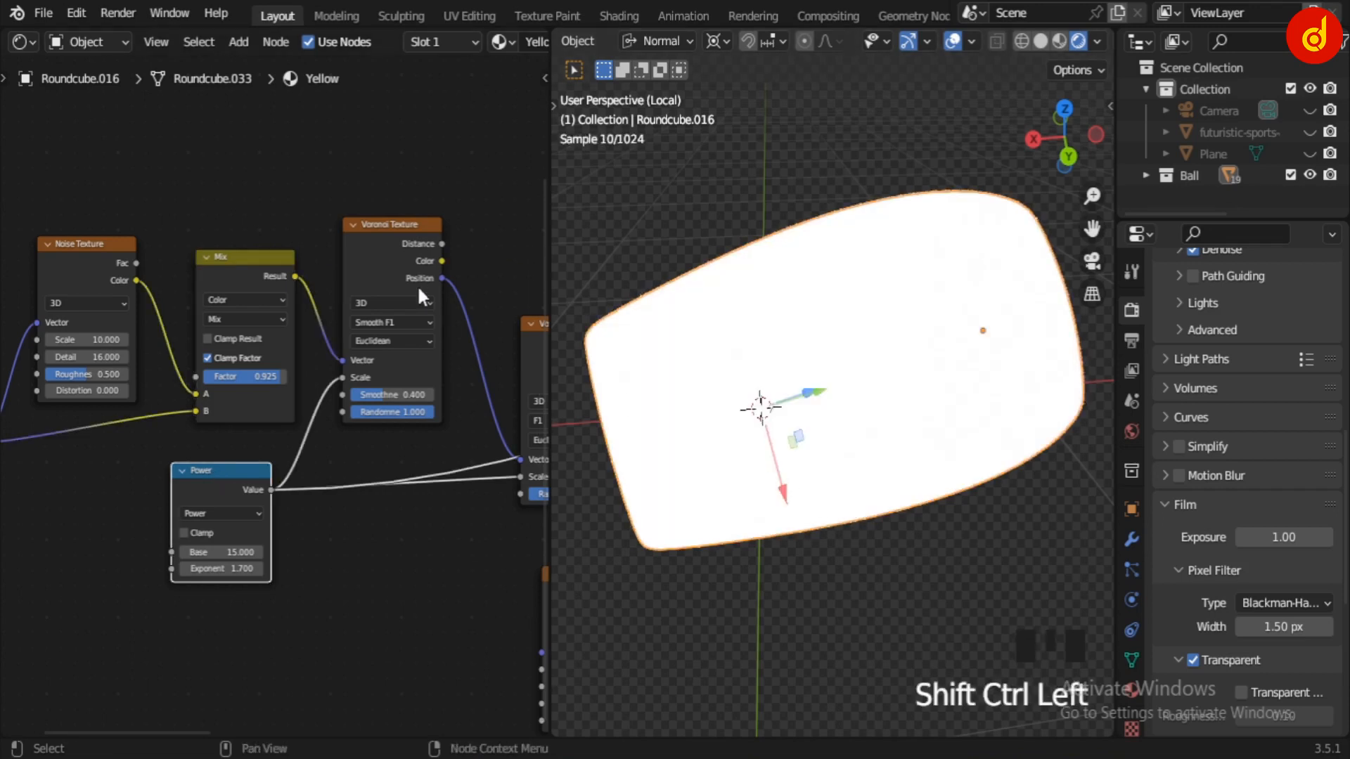
# Preview the Smooth F1 Voronoi Texture's distance output on the panel and inspect it up close.
pyautogui.moveTo(373, 326); pyautogui.dragTo(348, 344, button='middle')
pyautogui.scroll(3, 329, 285)
pyautogui.keyDown('ctrl'); pyautogui.keyDown('shift'); pyautogui.click(329, 282); pyautogui.keyUp('shift'); pyautogui.keyUp('ctrl')
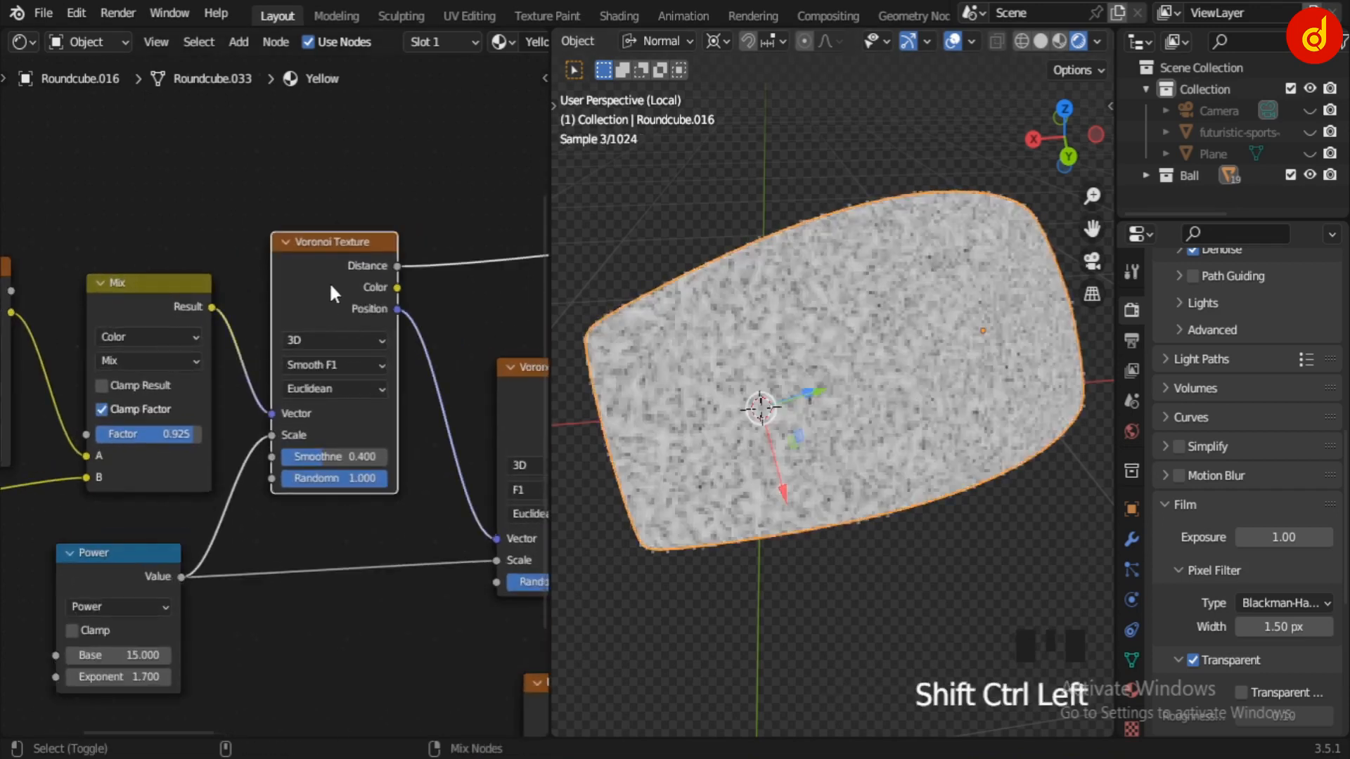
pyautogui.moveTo(424, 468); pyautogui.dragTo(349, 481, button='middle')
pyautogui.moveTo(844, 449); pyautogui.dragTo(938, 438, button='middle')
pyautogui.scroll(1, 922, 462)
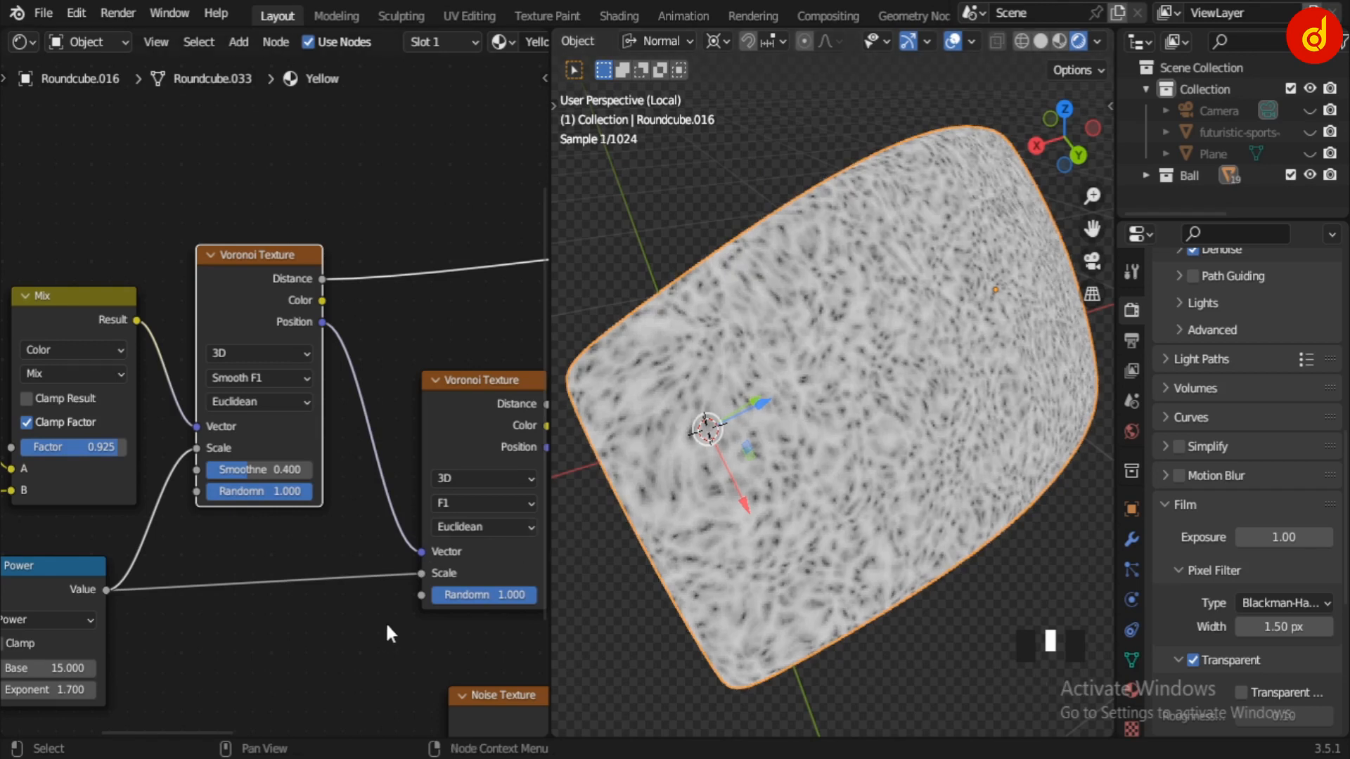
# Preview the F1 Voronoi Texture on the panel, followed by the orange-to-black ColorRamp it feeds.
pyautogui.moveTo(385, 622); pyautogui.dragTo(187, 430, button='middle')
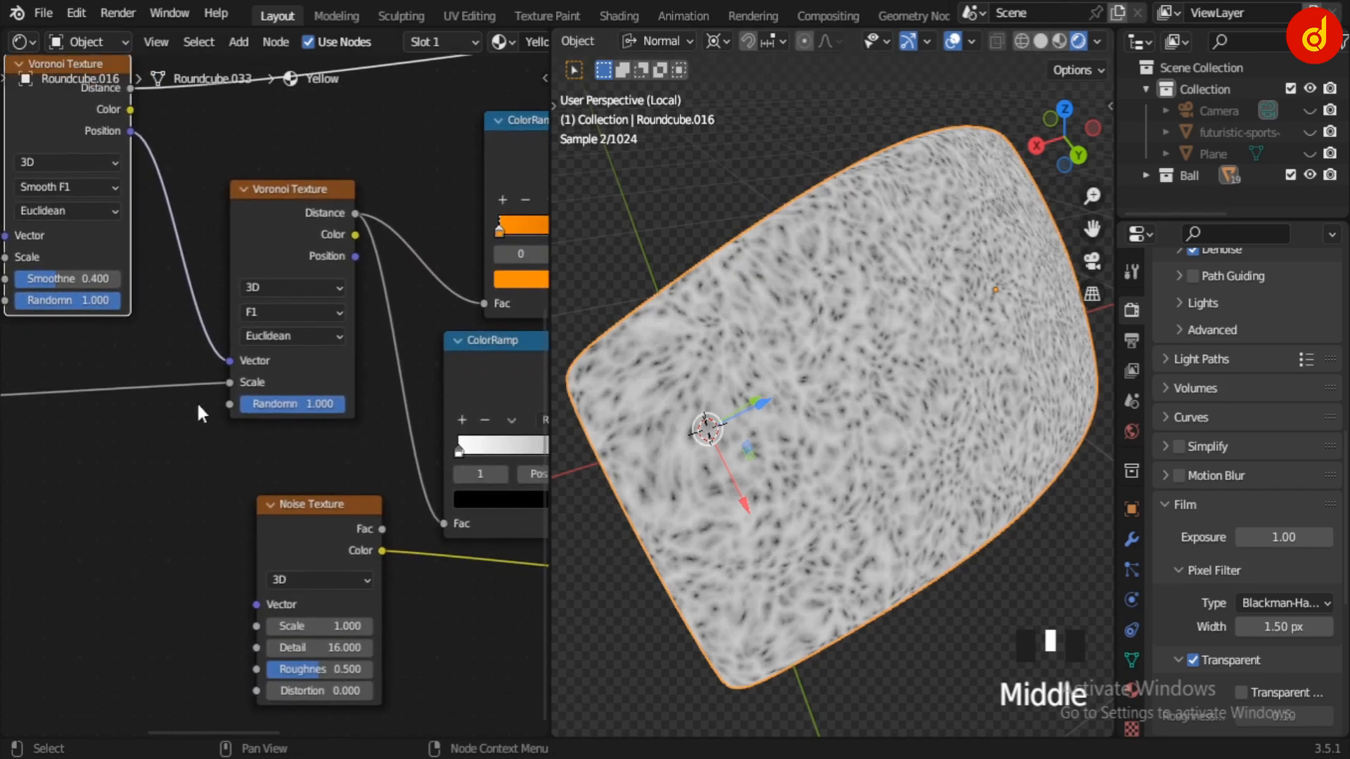
pyautogui.keyDown('ctrl'); pyautogui.keyDown('shift'); pyautogui.click(259, 202); pyautogui.keyUp('shift'); pyautogui.keyUp('ctrl')
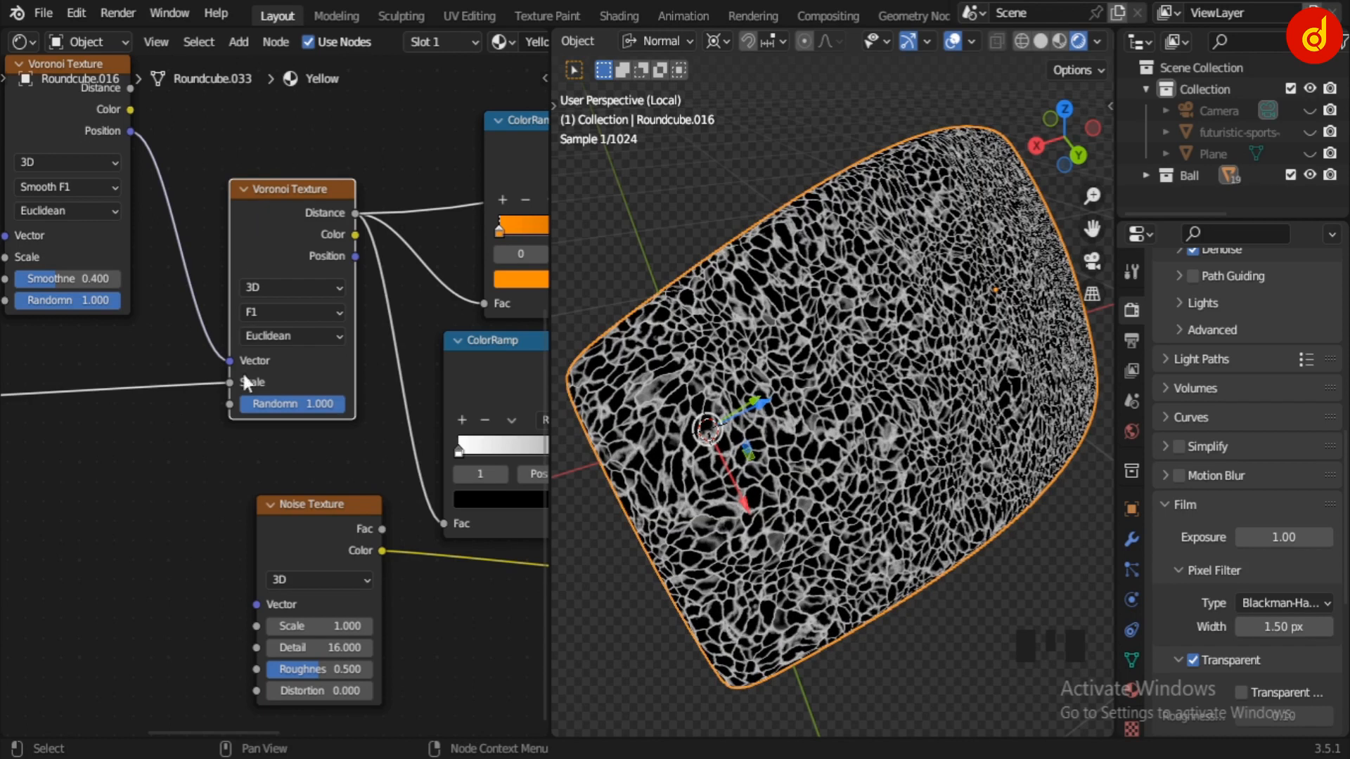
pyautogui.scroll(-2, 201, 457)
pyautogui.moveTo(201, 454); pyautogui.dragTo(39, 489, button='middle')
pyautogui.moveTo(461, 347); pyautogui.dragTo(402, 447, button='middle')
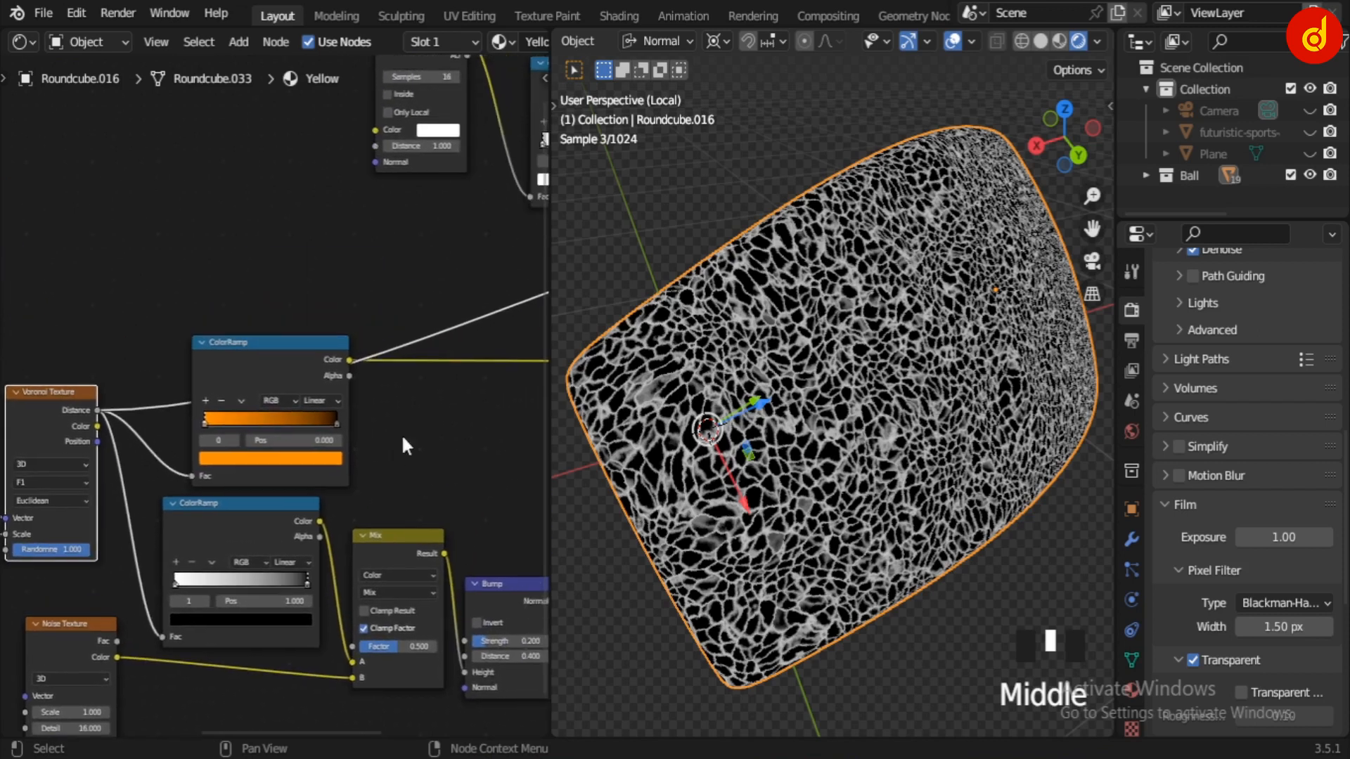
pyautogui.scroll(2, 422, 412)
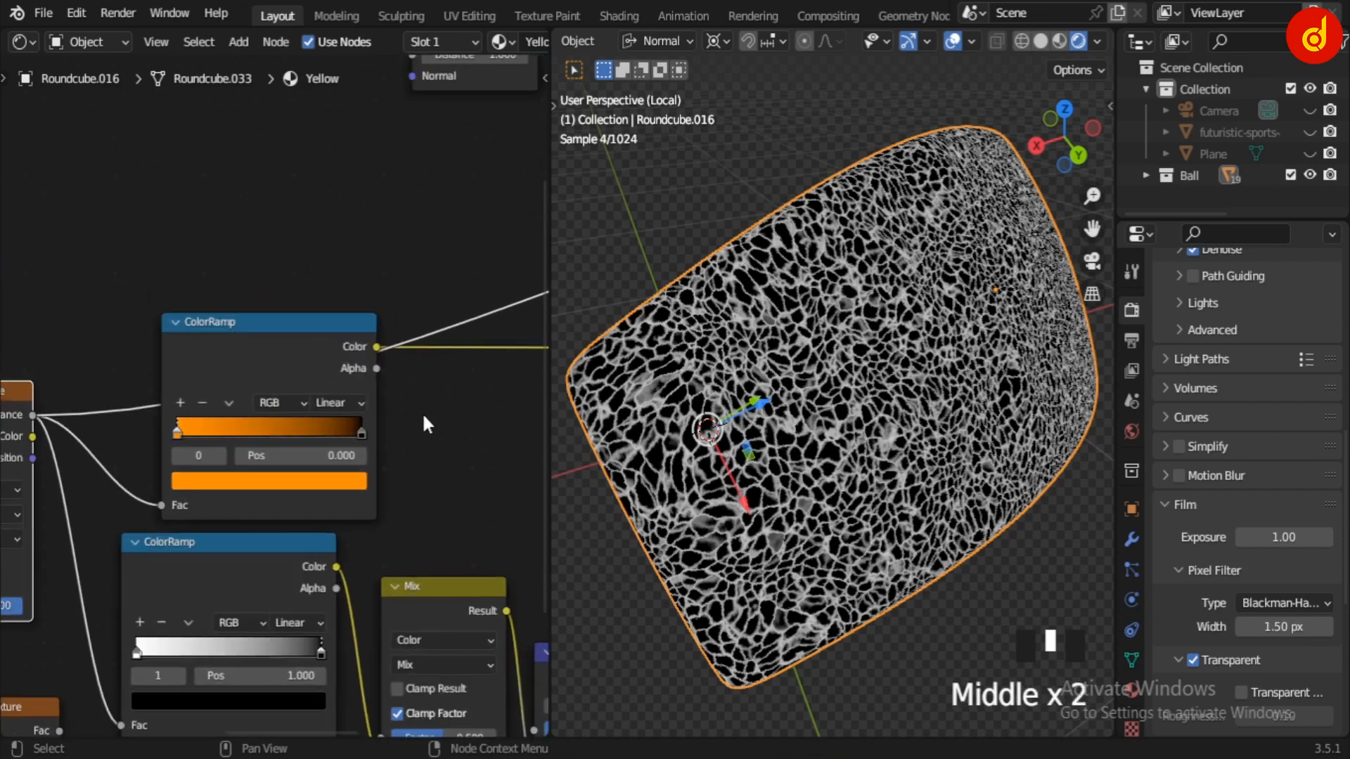
pyautogui.keyDown('ctrl'); pyautogui.keyDown('shift'); pyautogui.click(296, 346); pyautogui.keyUp('shift'); pyautogui.keyUp('ctrl')
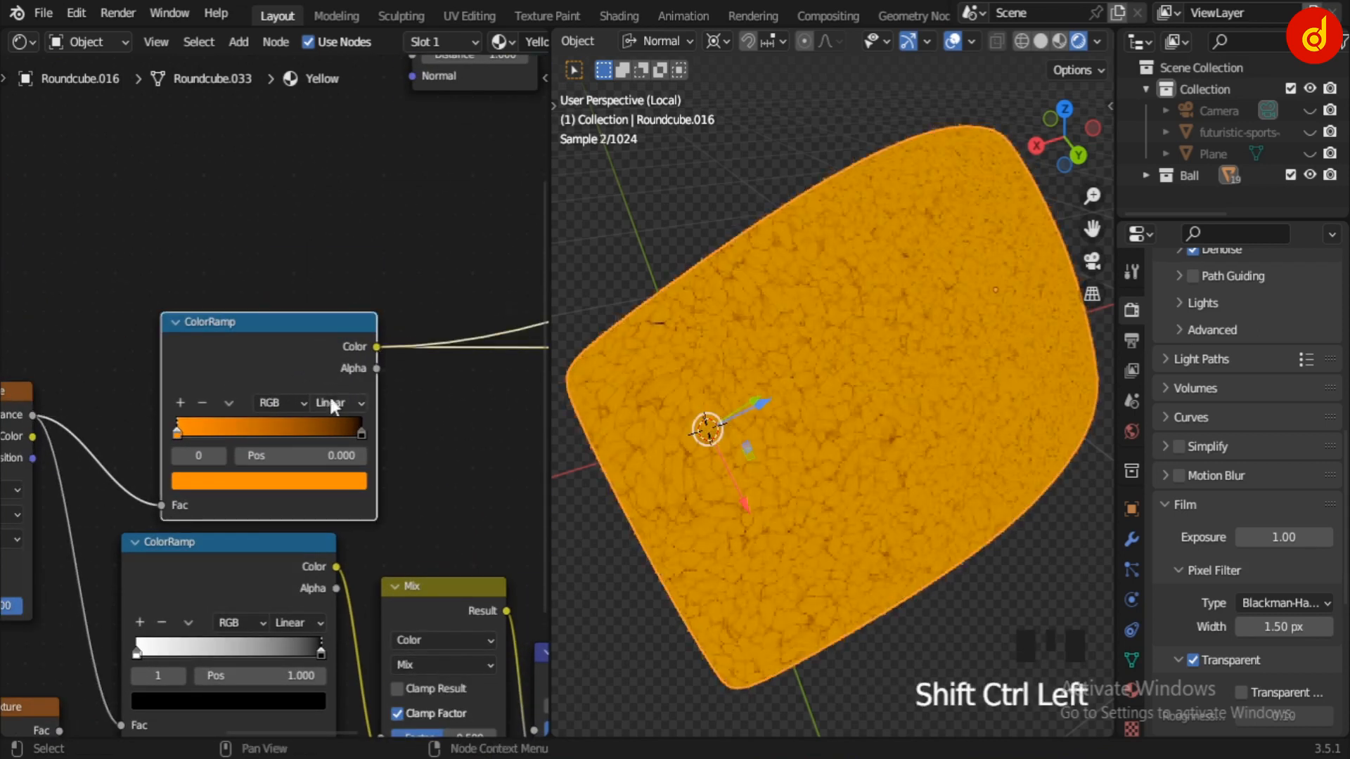
pyautogui.scroll(2, 456, 386)
pyautogui.scroll(1, 457, 391)
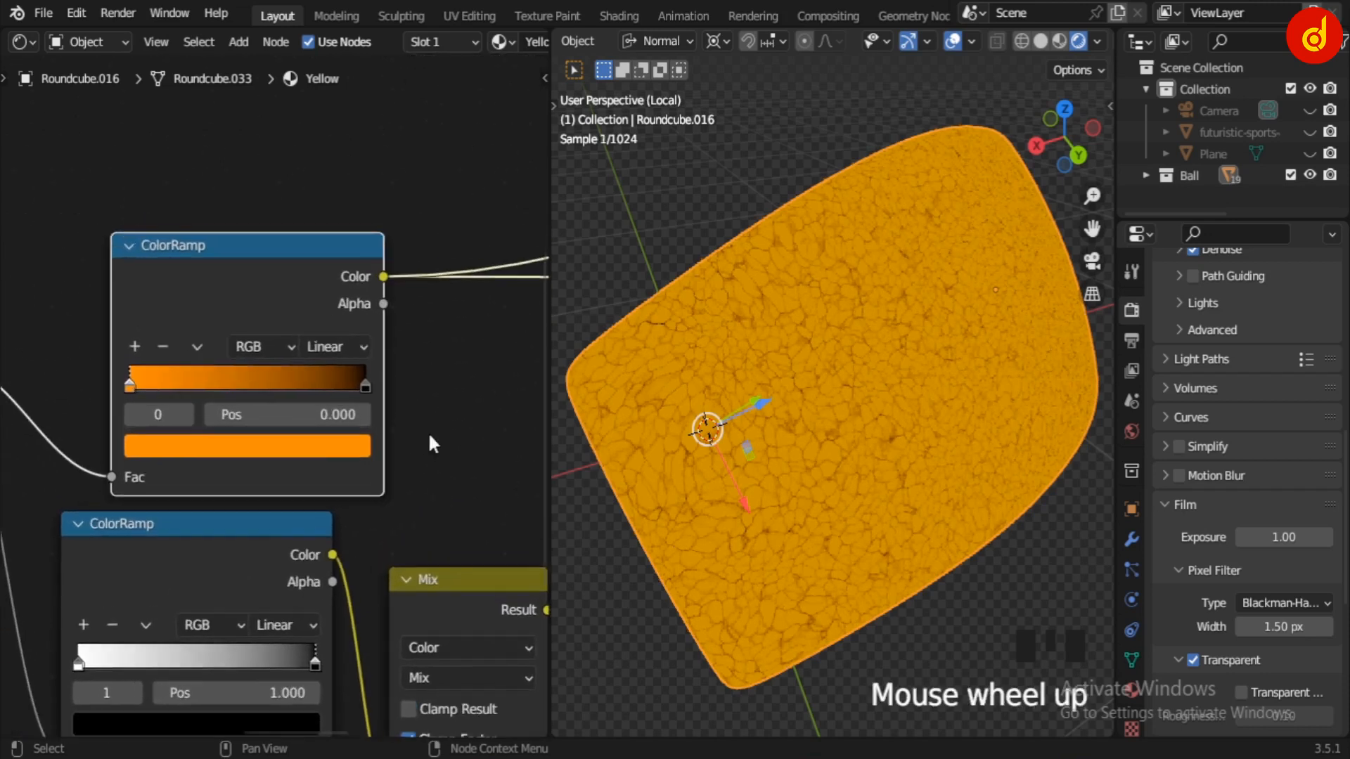
# Show the hex code of the orange stop in the ColorRamp feeding the Base Color.
pyautogui.click(248, 449)
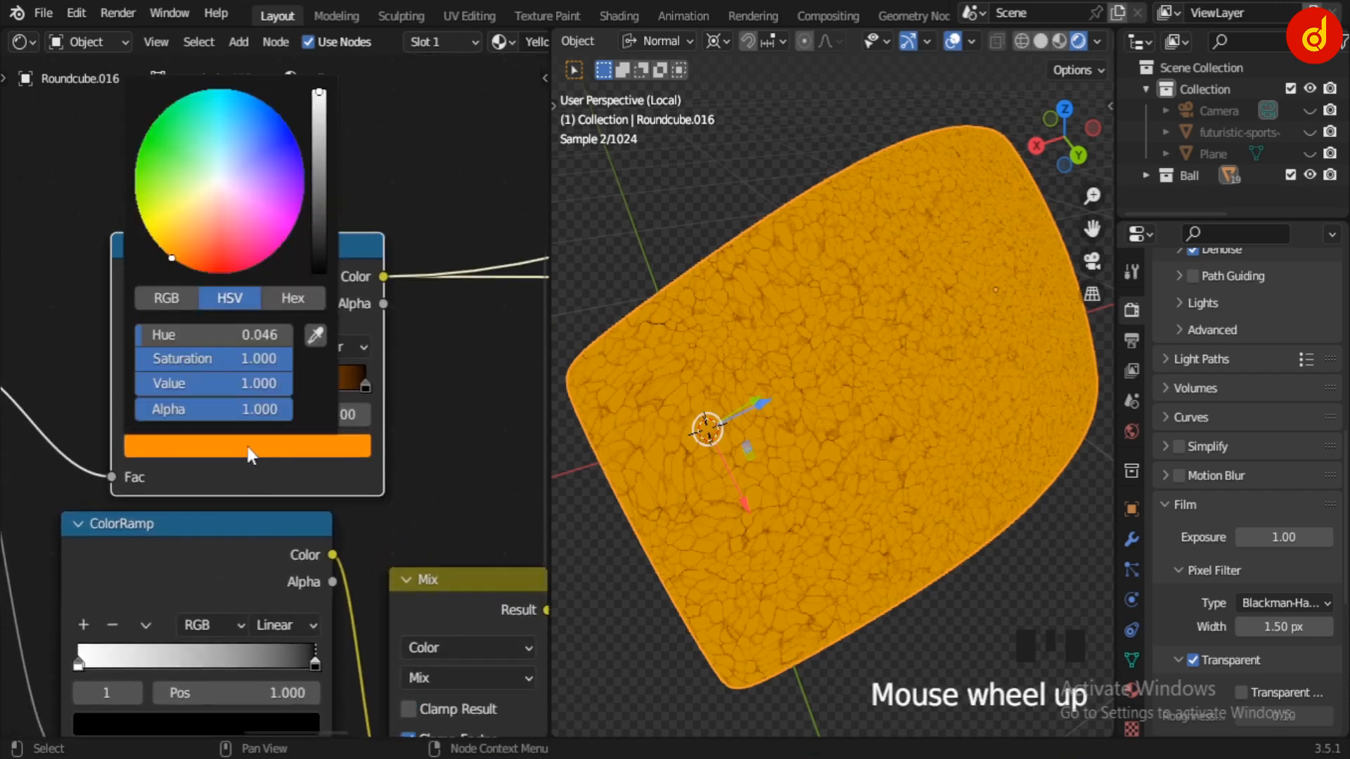
pyautogui.click(274, 296)
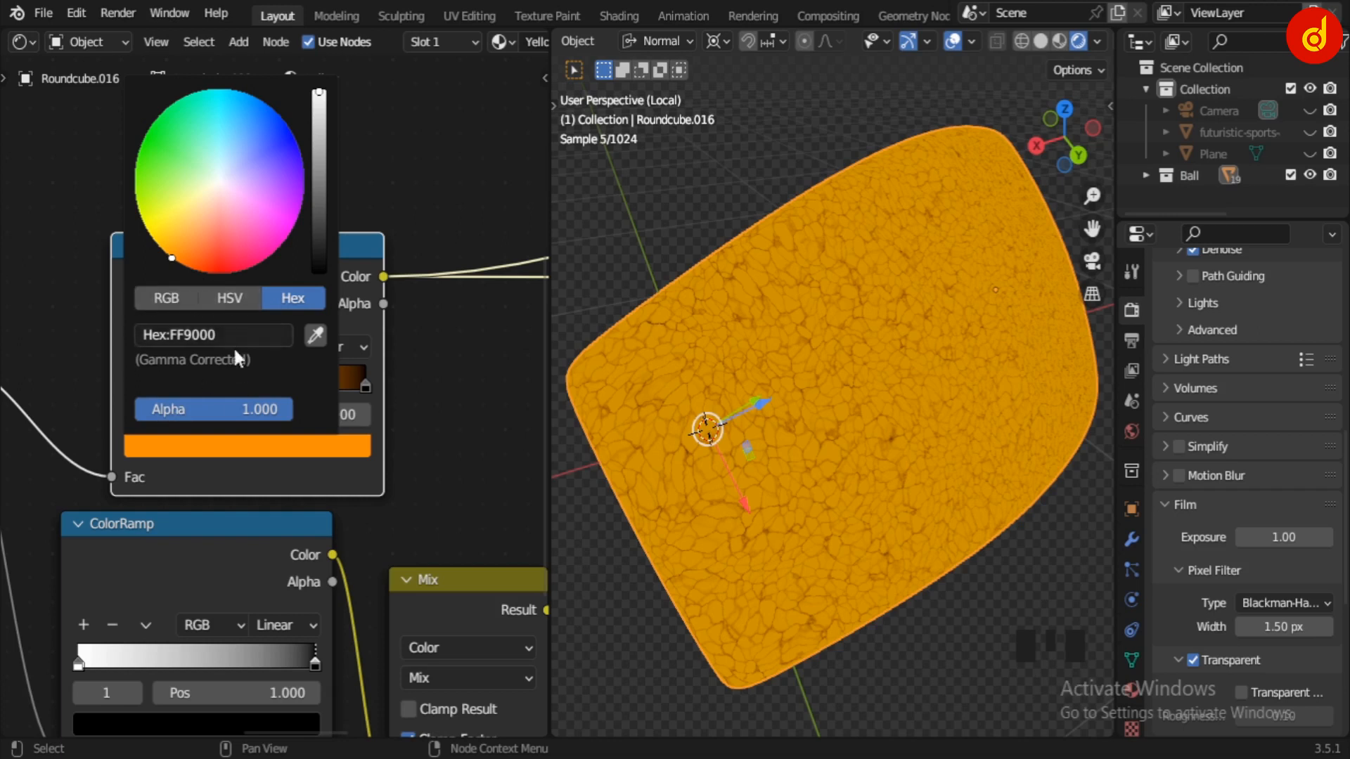
pyautogui.click(454, 413)
# Preview the white-to-black ColorRamp on the panel, followed by the Noise Texture with scale 1.000.
pyautogui.scroll(-3, 454, 412)
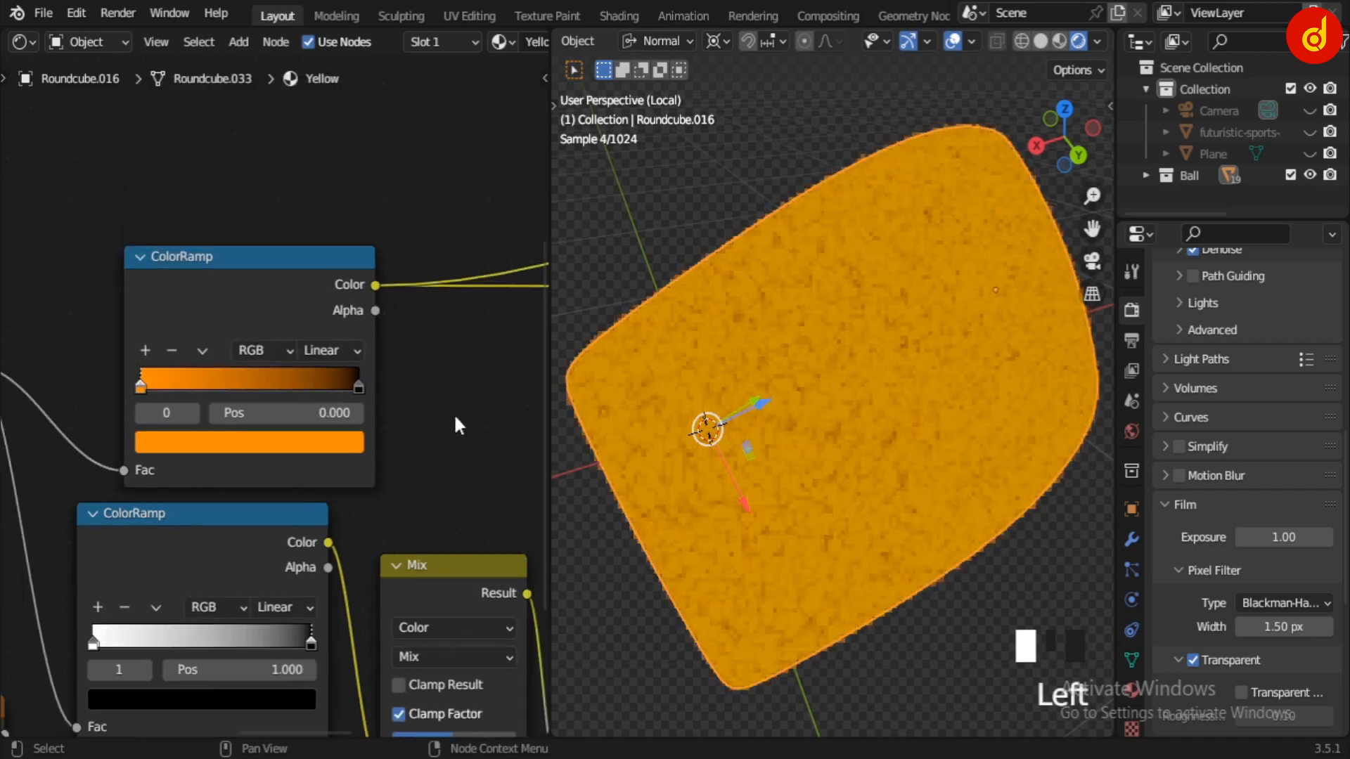
pyautogui.moveTo(431, 382); pyautogui.dragTo(465, 299, button='middle')
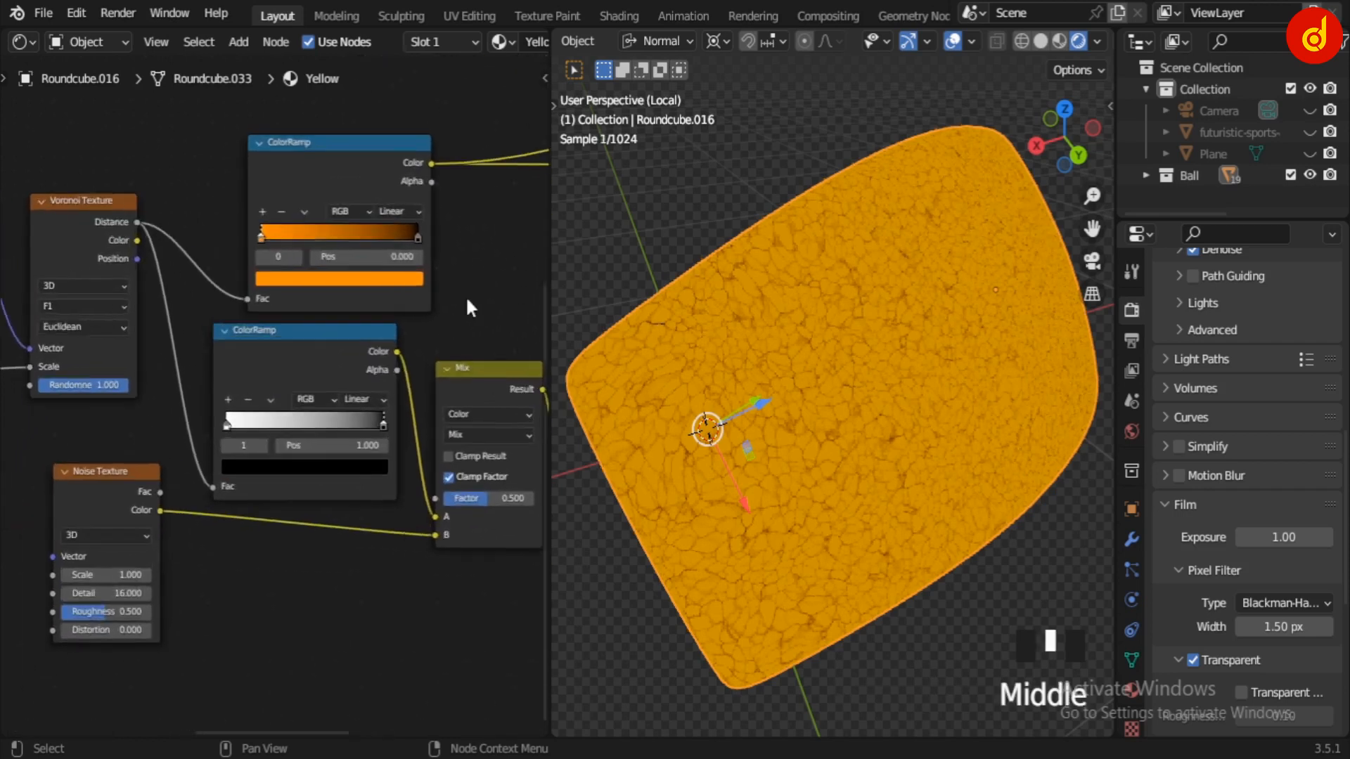
pyautogui.keyDown('ctrl'); pyautogui.keyDown('shift'); pyautogui.click(318, 346); pyautogui.keyUp('shift'); pyautogui.keyUp('ctrl')
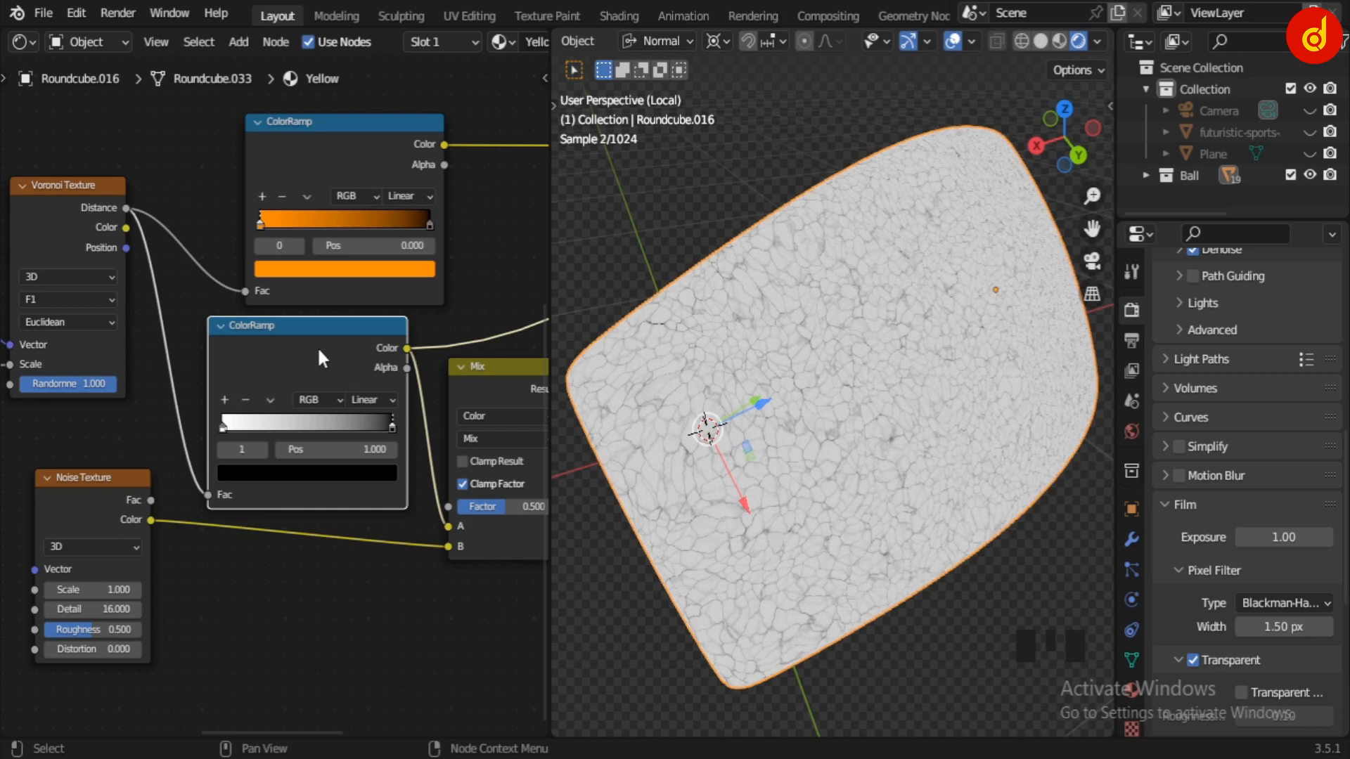
pyautogui.keyDown('ctrl'); pyautogui.keyDown('shift'); pyautogui.click(105, 514); pyautogui.keyUp('shift'); pyautogui.keyUp('ctrl')
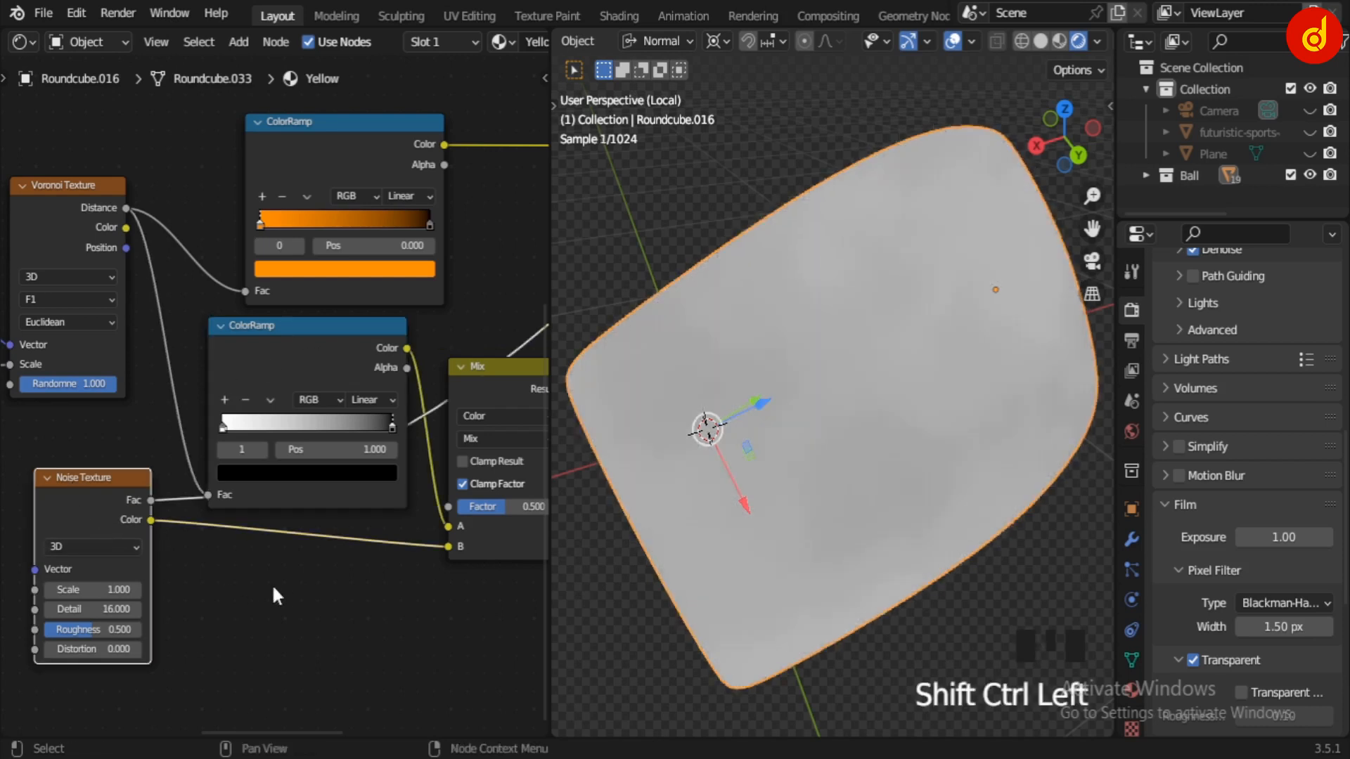
# Preview the Mix node that combines the white-to-black ColorRamp with the Noise Texture.
pyautogui.scroll(-3, 310, 569)
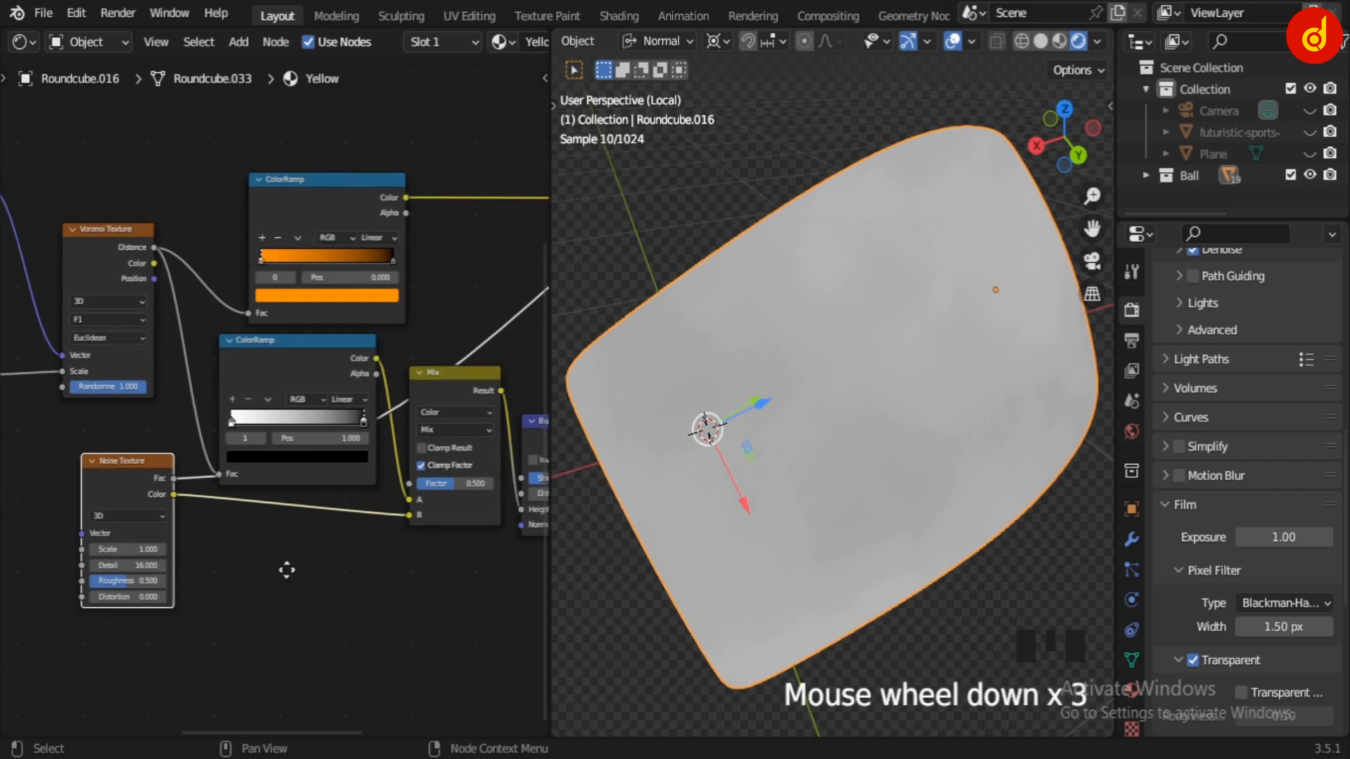
pyautogui.moveTo(286, 567); pyautogui.dragTo(87, 558, button='middle')
pyautogui.scroll(2, 175, 424)
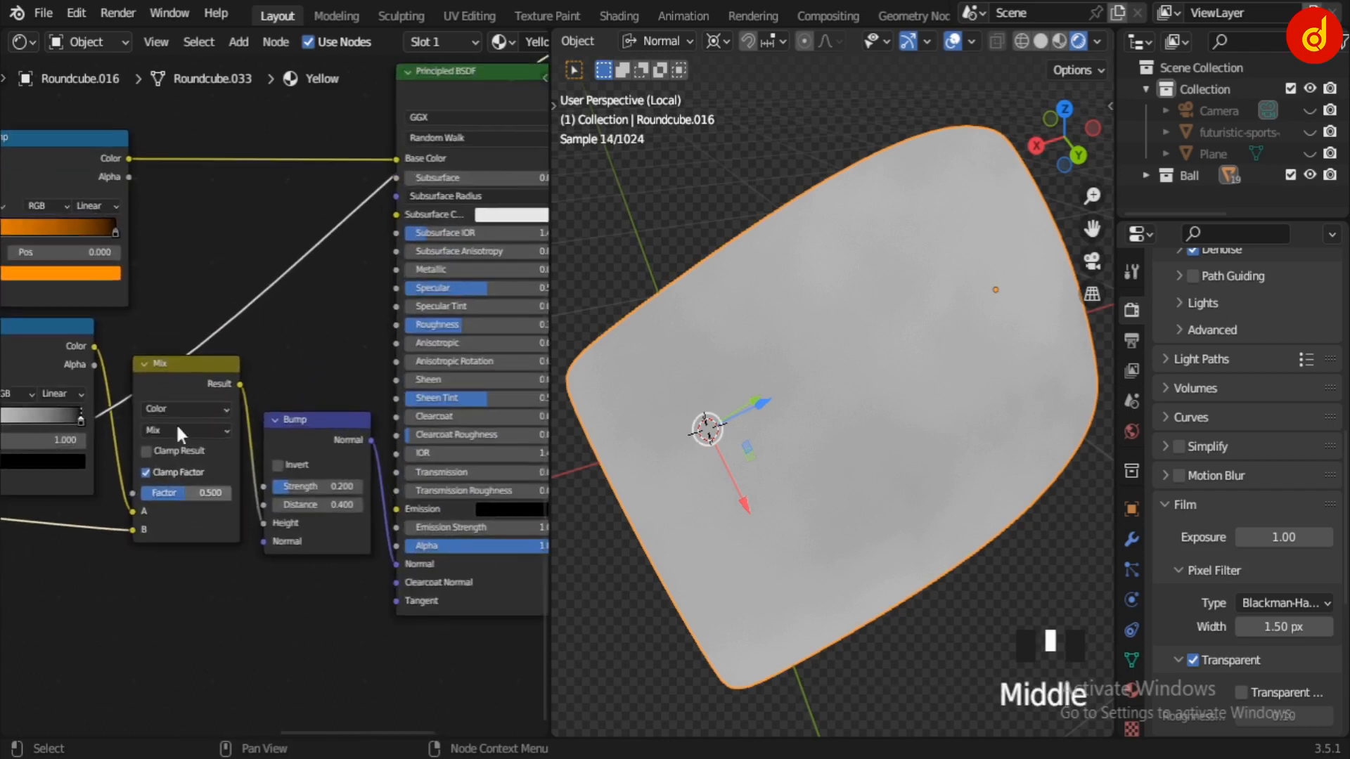
pyautogui.keyDown('ctrl'); pyautogui.keyDown('shift'); pyautogui.click(184, 380); pyautogui.keyUp('shift'); pyautogui.keyUp('ctrl')
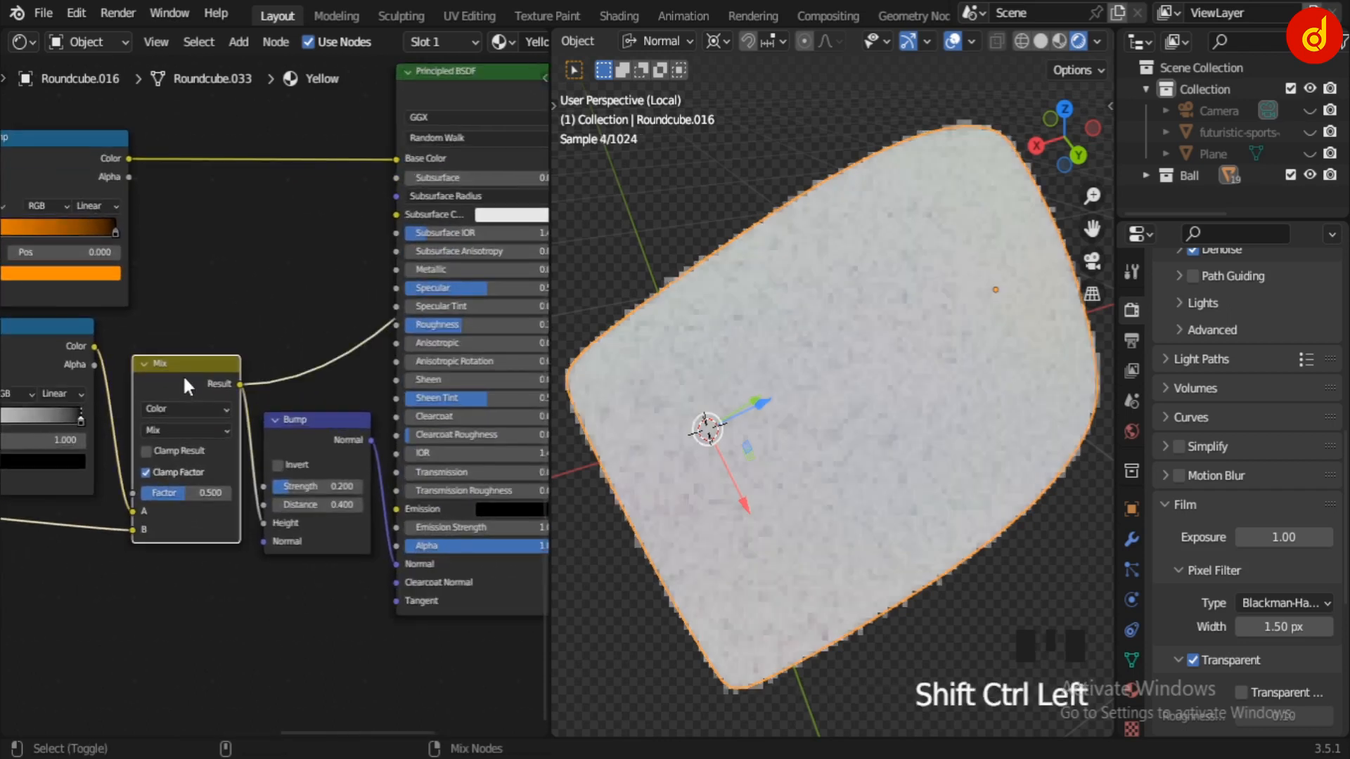
# Preview the Bump node's normal output on the panel and inspect the relief up close from another side.
pyautogui.keyDown('ctrl'); pyautogui.keyDown('shift'); pyautogui.click(310, 436); pyautogui.keyUp('shift'); pyautogui.keyUp('ctrl')
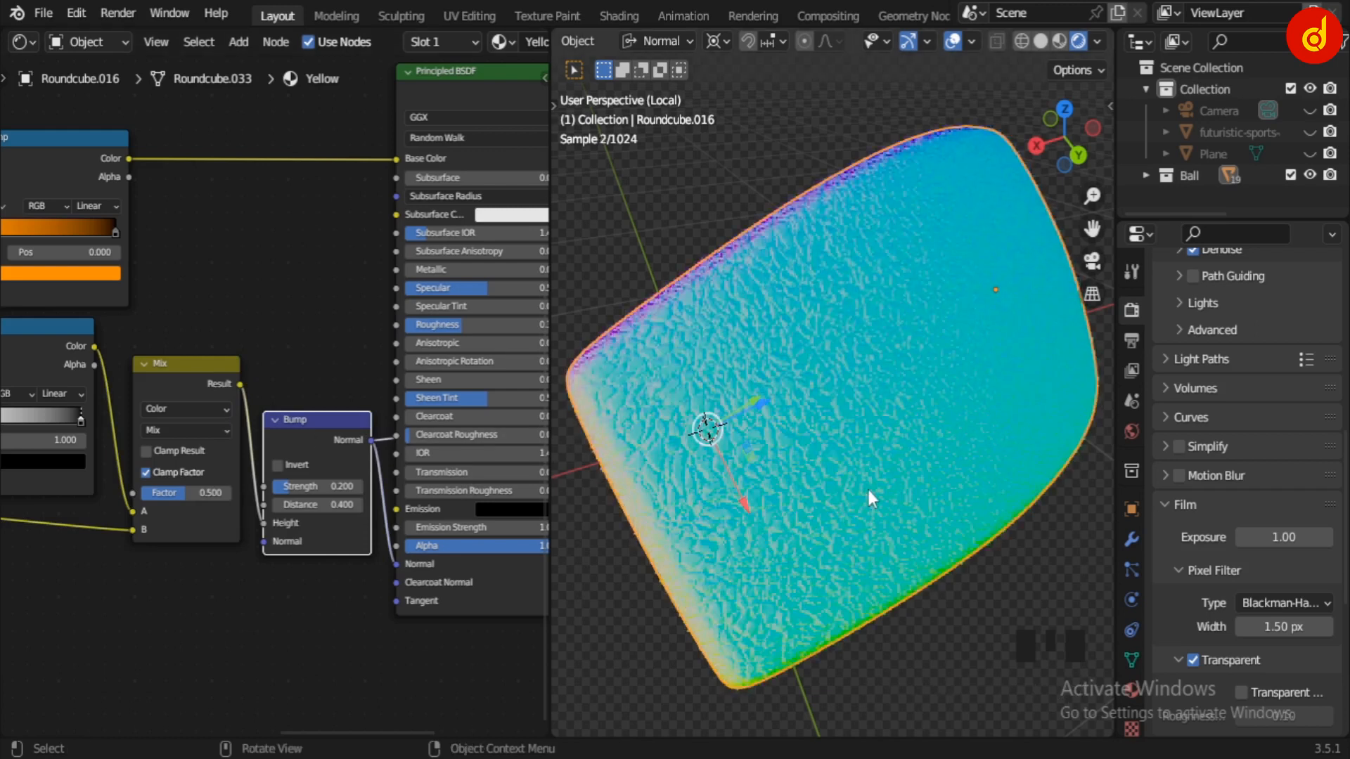
pyautogui.scroll(-3, 963, 459)
pyautogui.moveTo(1031, 436); pyautogui.dragTo(904, 402, button='middle')
pyautogui.scroll(2, 924, 406)
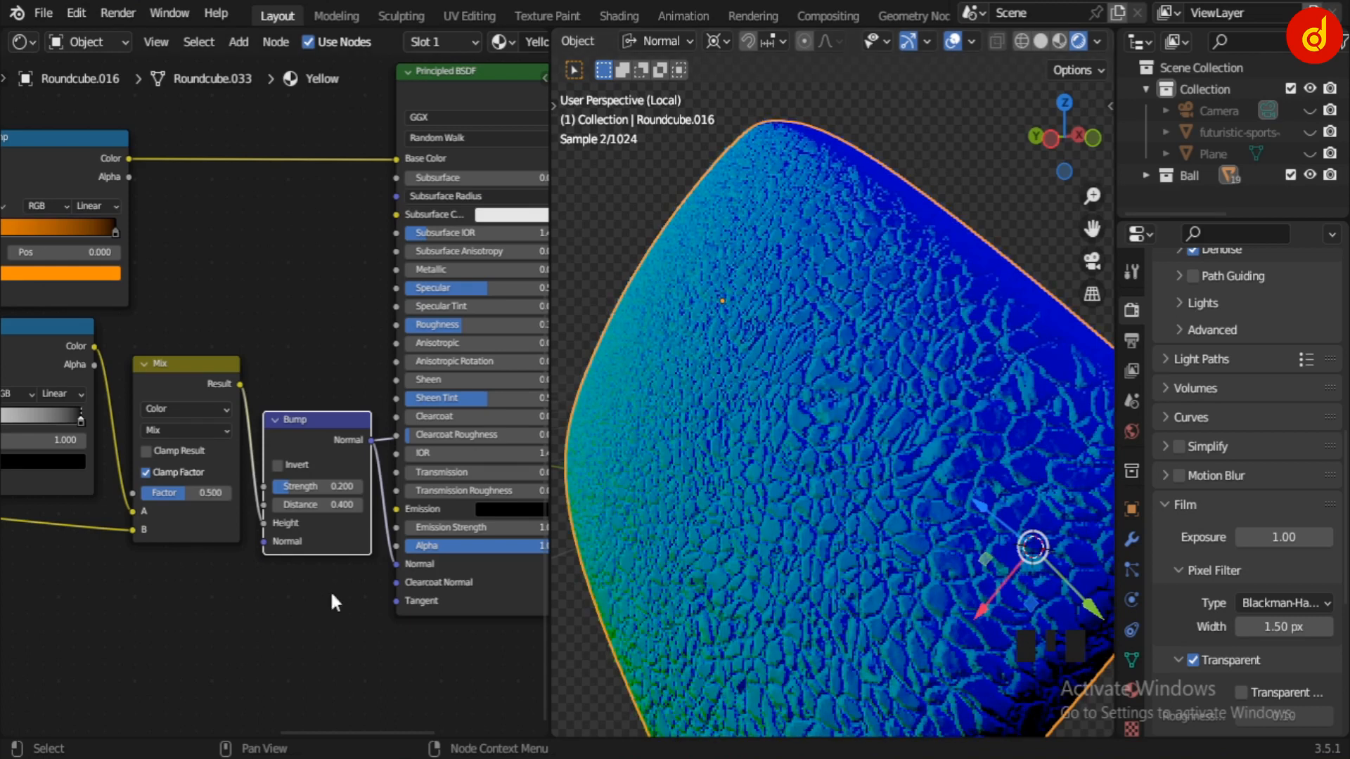
# Preview the ColorRamp fed by the Ambient Occlusion node and inspect its effect from the panel's underside.
pyautogui.moveTo(330, 590); pyautogui.dragTo(187, 540, button='middle')
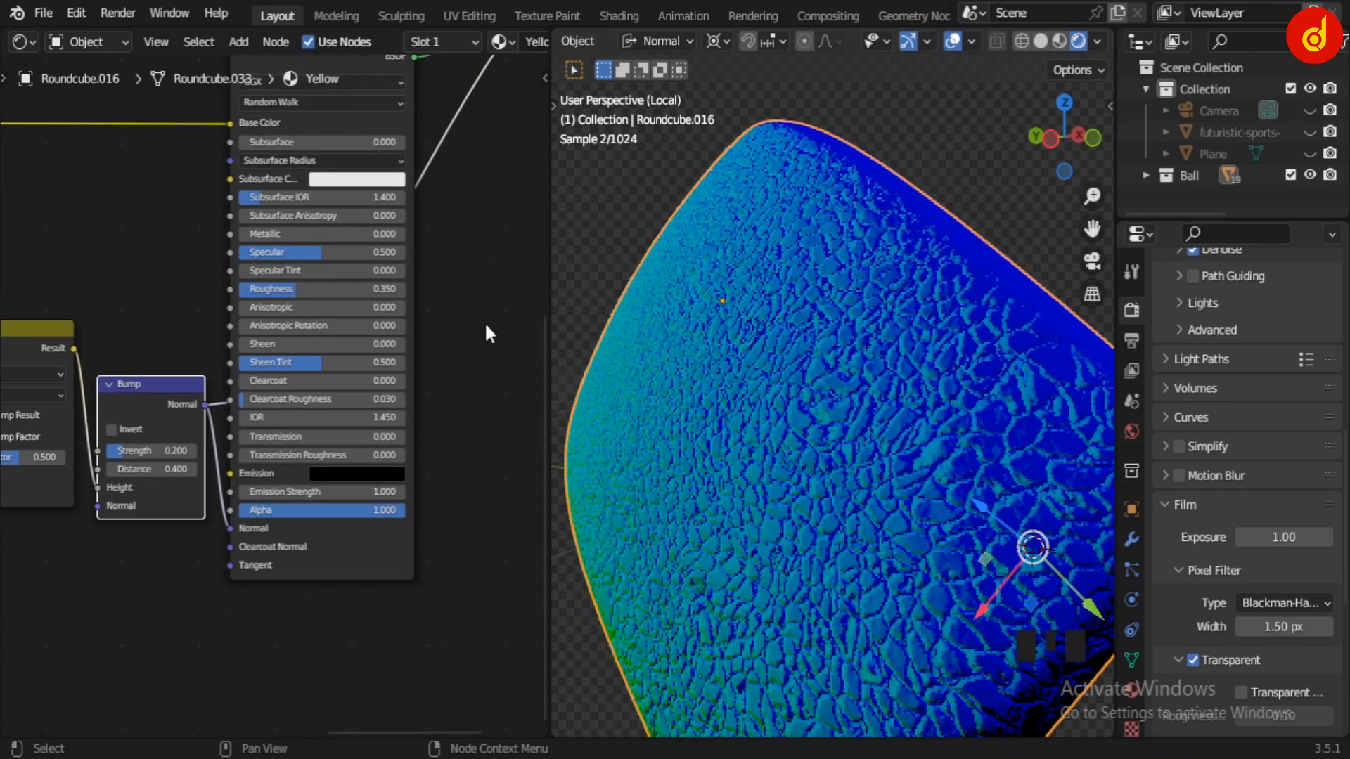
pyautogui.scroll(-3, 484, 322)
pyautogui.moveTo(458, 377); pyautogui.dragTo(460, 685, button='middle')
pyautogui.scroll(2, 282, 314)
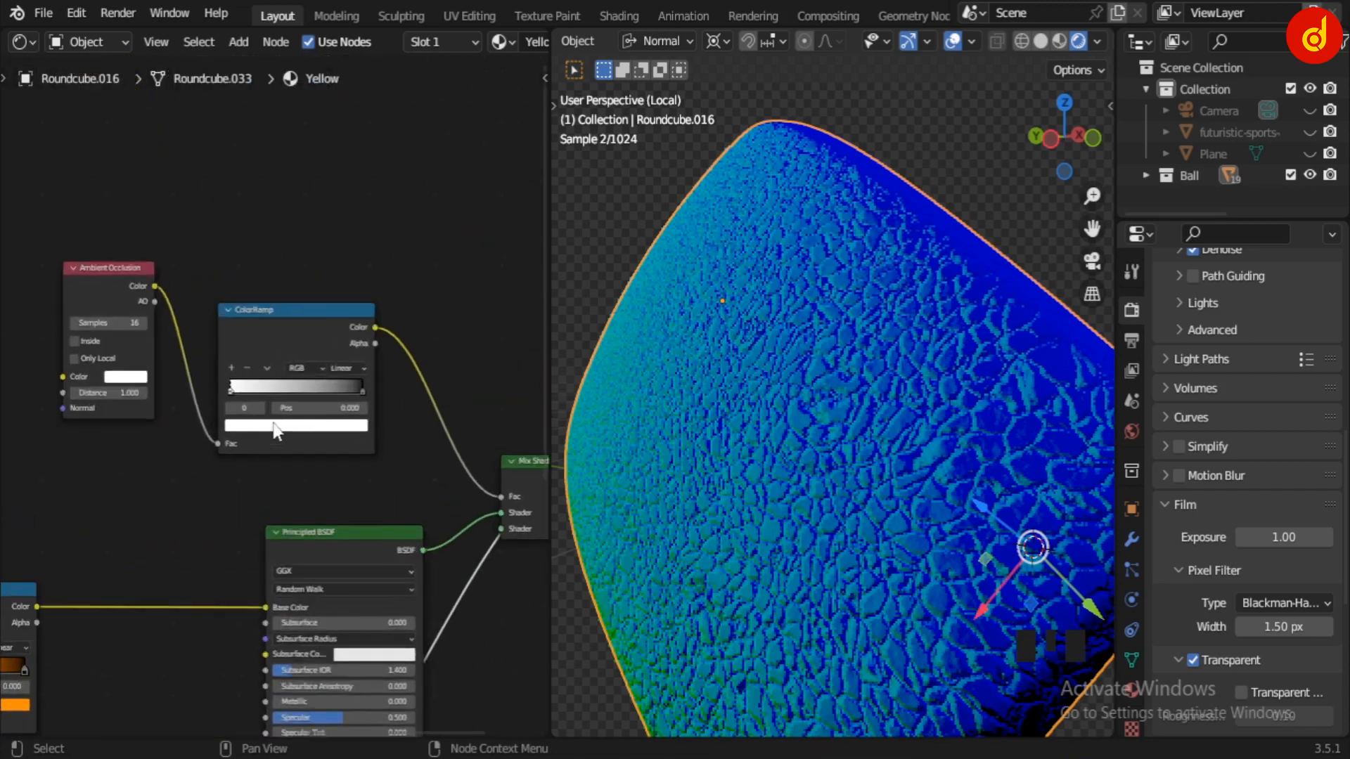
pyautogui.keyDown('ctrl'); pyautogui.keyDown('shift'); pyautogui.click(285, 314); pyautogui.keyUp('shift'); pyautogui.keyUp('ctrl')
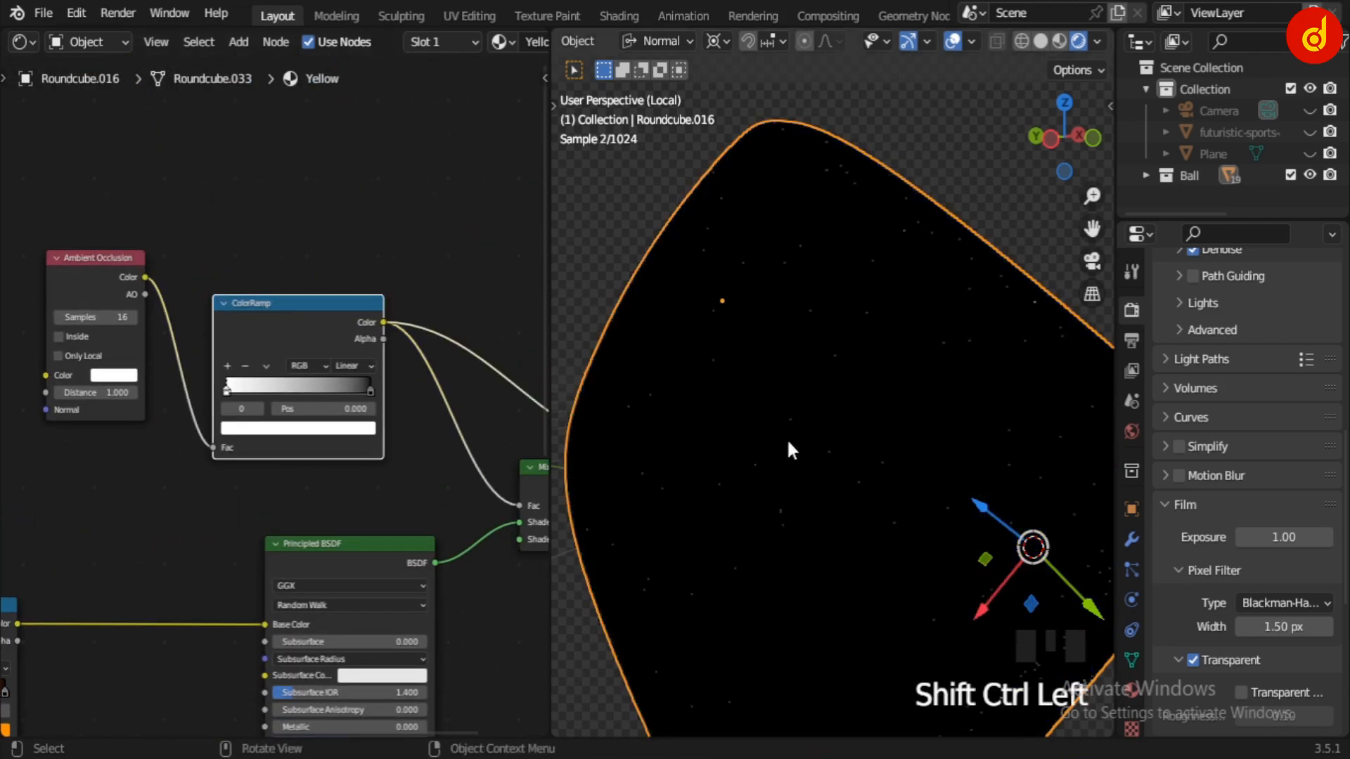
pyautogui.scroll(-2, 790, 441)
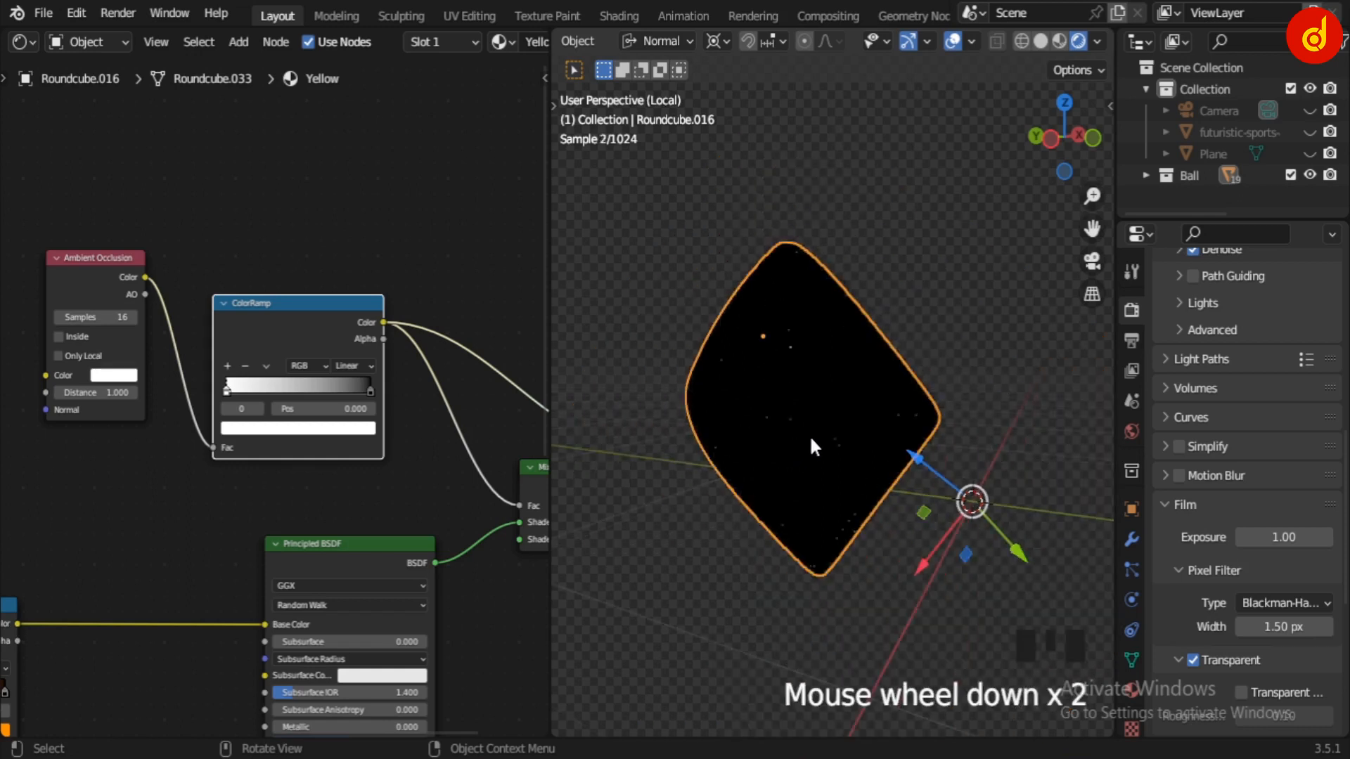
pyautogui.moveTo(810, 441); pyautogui.dragTo(704, 439, button='middle')
pyautogui.middleClick(701, 435)
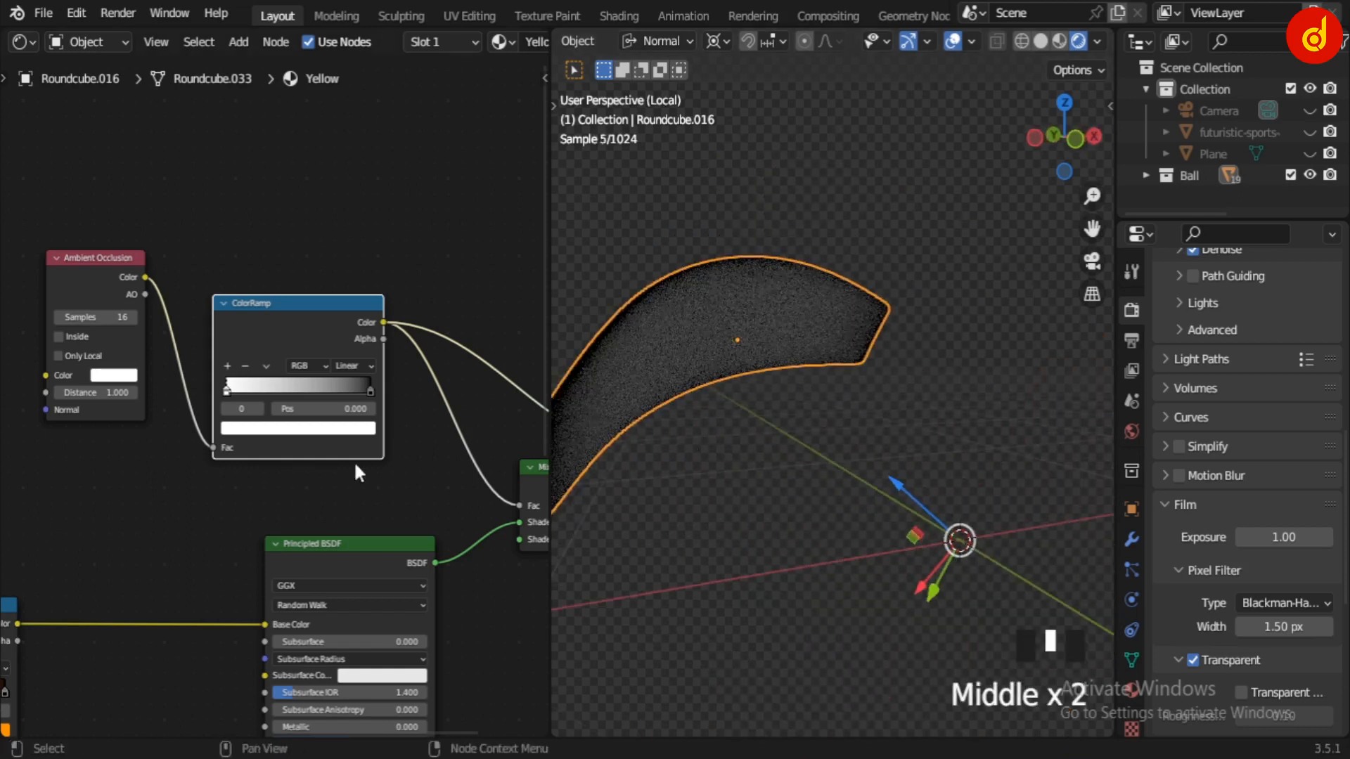
pyautogui.moveTo(353, 461); pyautogui.dragTo(207, 431, button='middle')
pyautogui.keyDown('shift'); pyautogui.moveTo(744, 440); pyautogui.dragTo(842, 491, button='middle'); pyautogui.keyUp('shift')
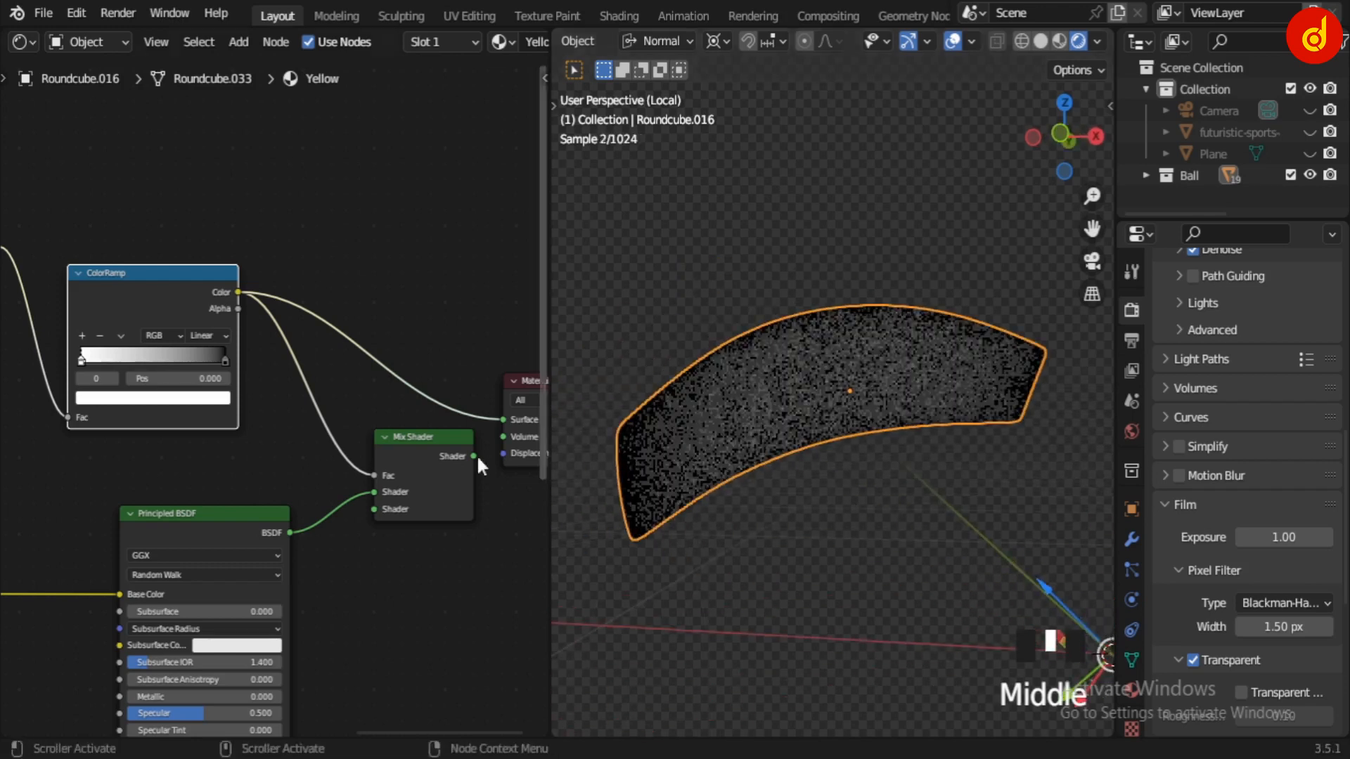
# Connect the Mix Shader back to the Material Output and bring the complete Yellow node tree into view.
pyautogui.keyDown('ctrl'); pyautogui.keyDown('shift'); pyautogui.click(420, 450); pyautogui.keyUp('shift'); pyautogui.keyUp('ctrl')
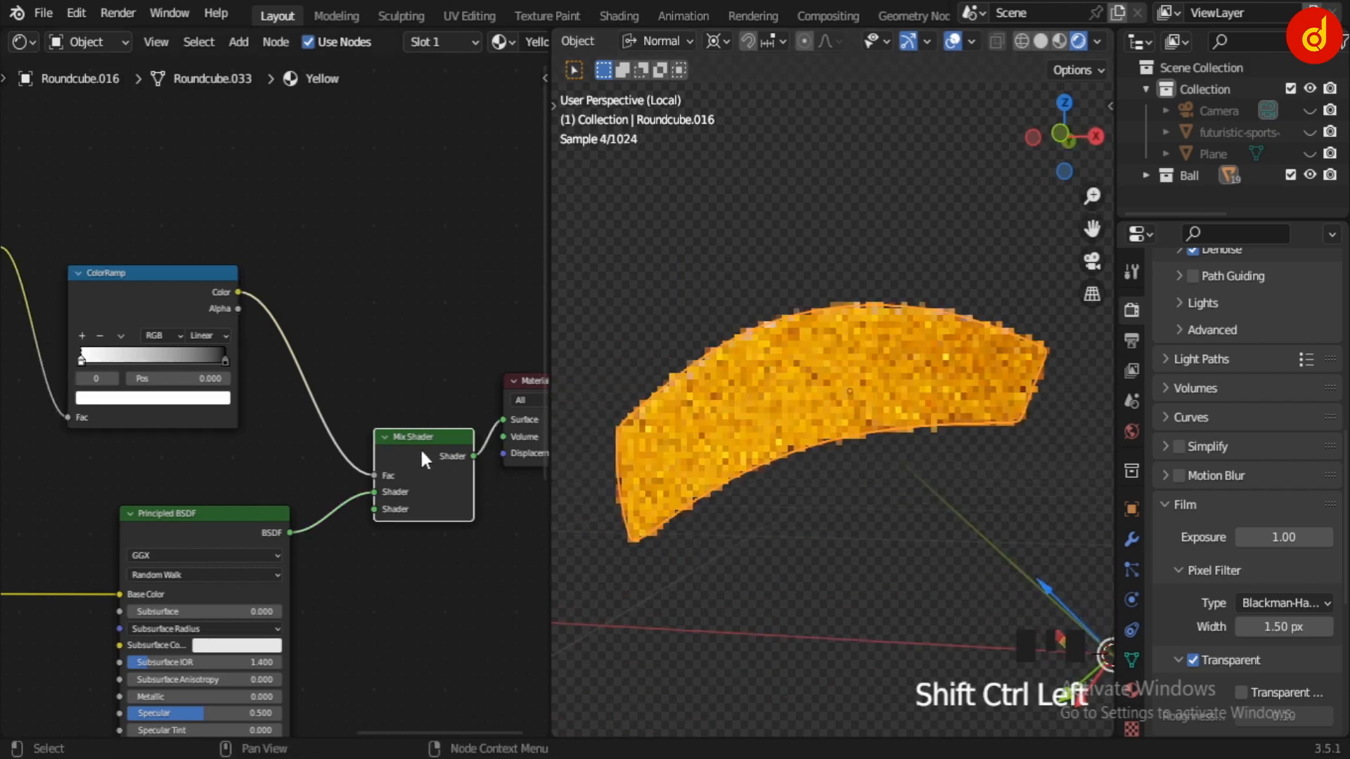
pyautogui.scroll(-5, 349, 533)
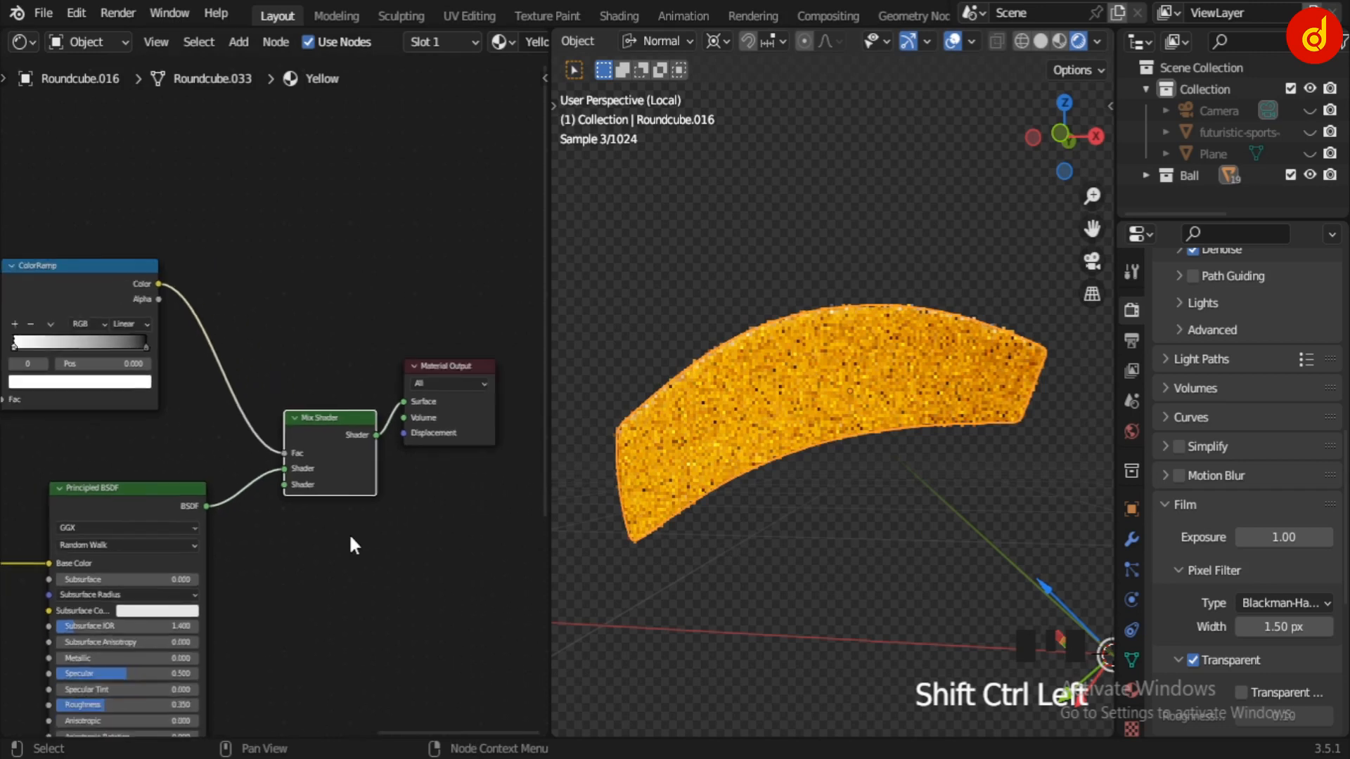
pyautogui.scroll(-5, 427, 462)
pyautogui.moveTo(416, 463); pyautogui.dragTo(521, 457, button='middle')
pyautogui.scroll(-1, 514, 451)
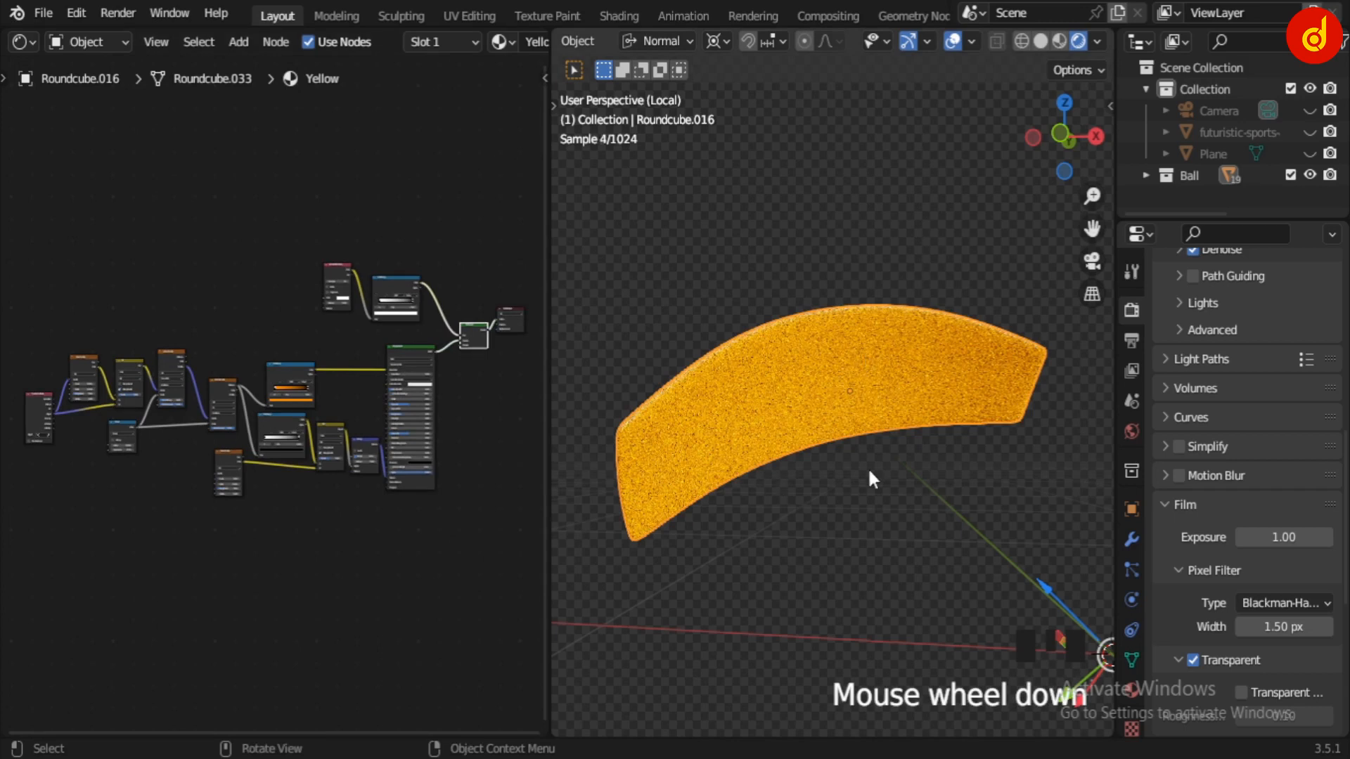
# Leave the isolated view of the yellow panel and isolate the adjacent white panel instead.
pyautogui.press('/')
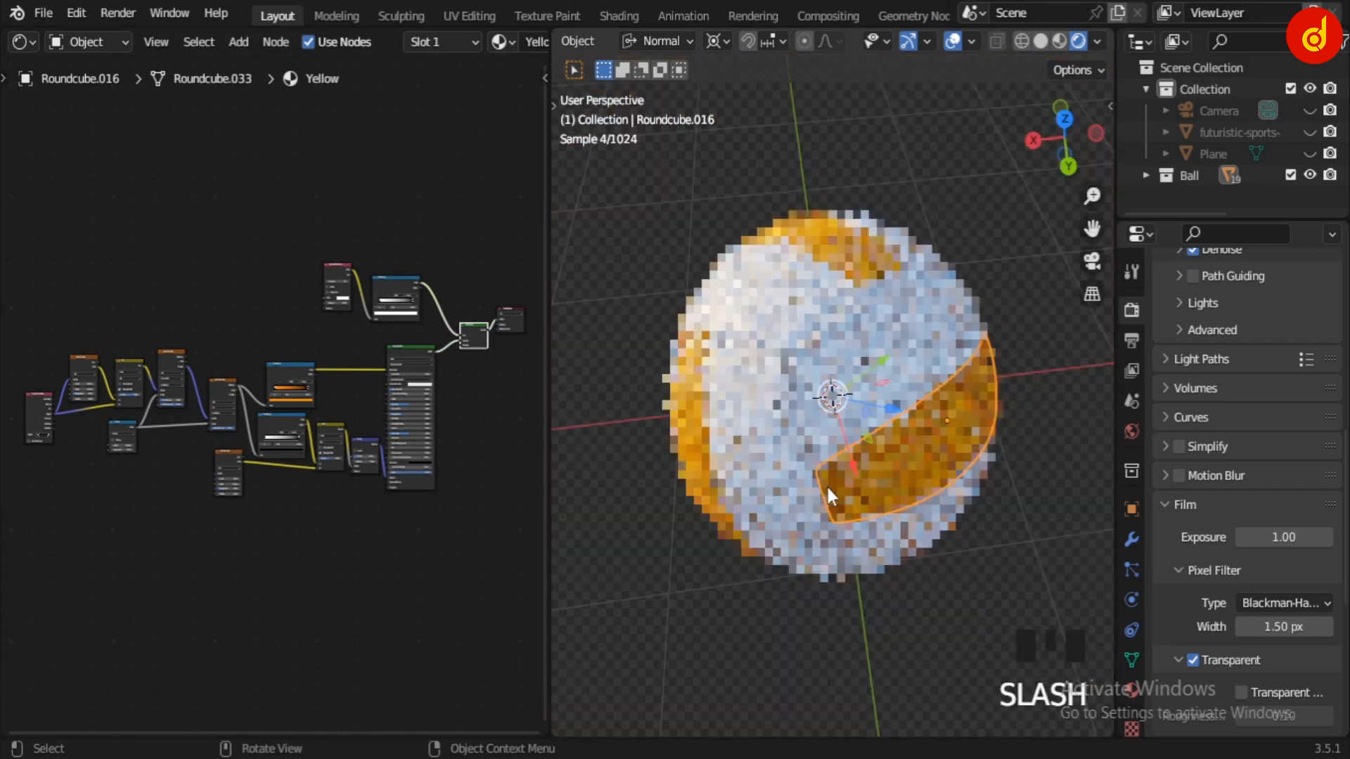
pyautogui.click(871, 329)
pyautogui.press('/')
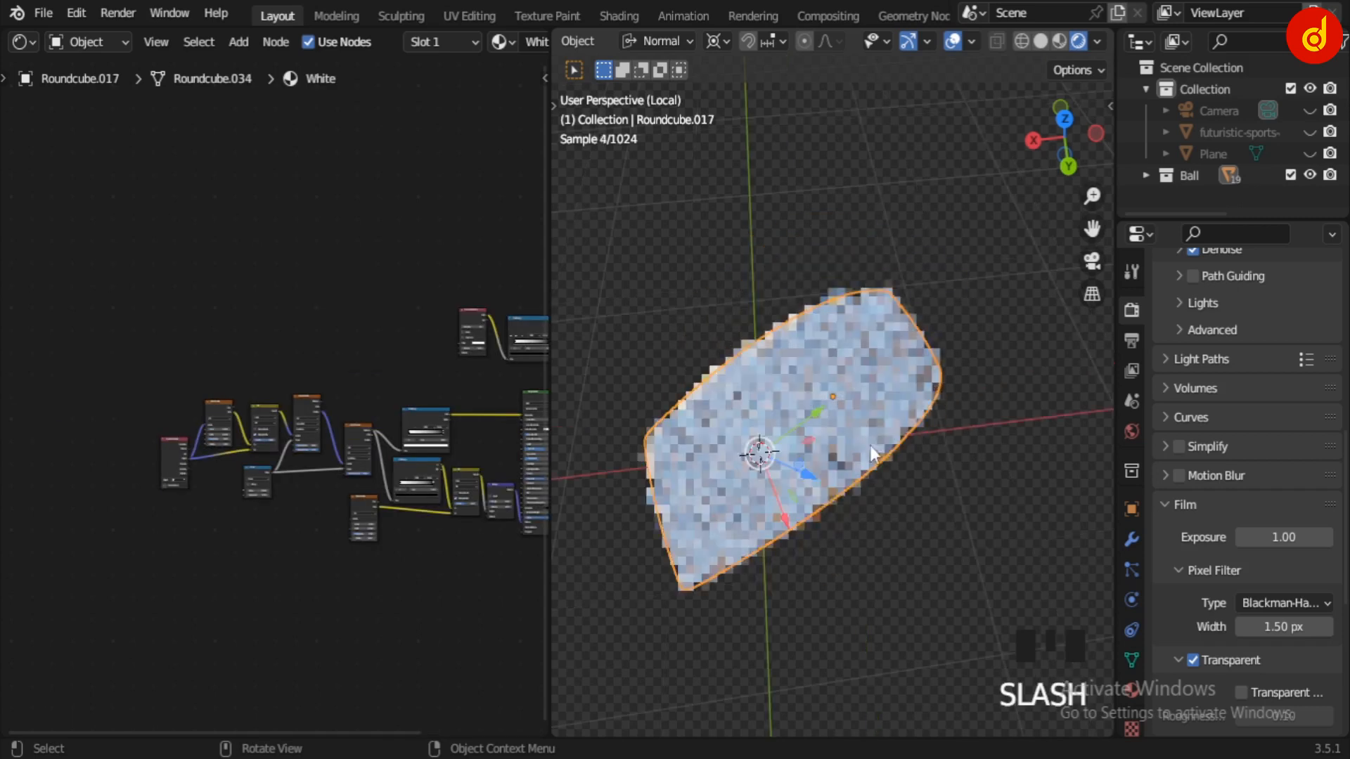
pyautogui.moveTo(796, 525); pyautogui.dragTo(918, 457, button='middle')
pyautogui.scroll(2, 825, 491)
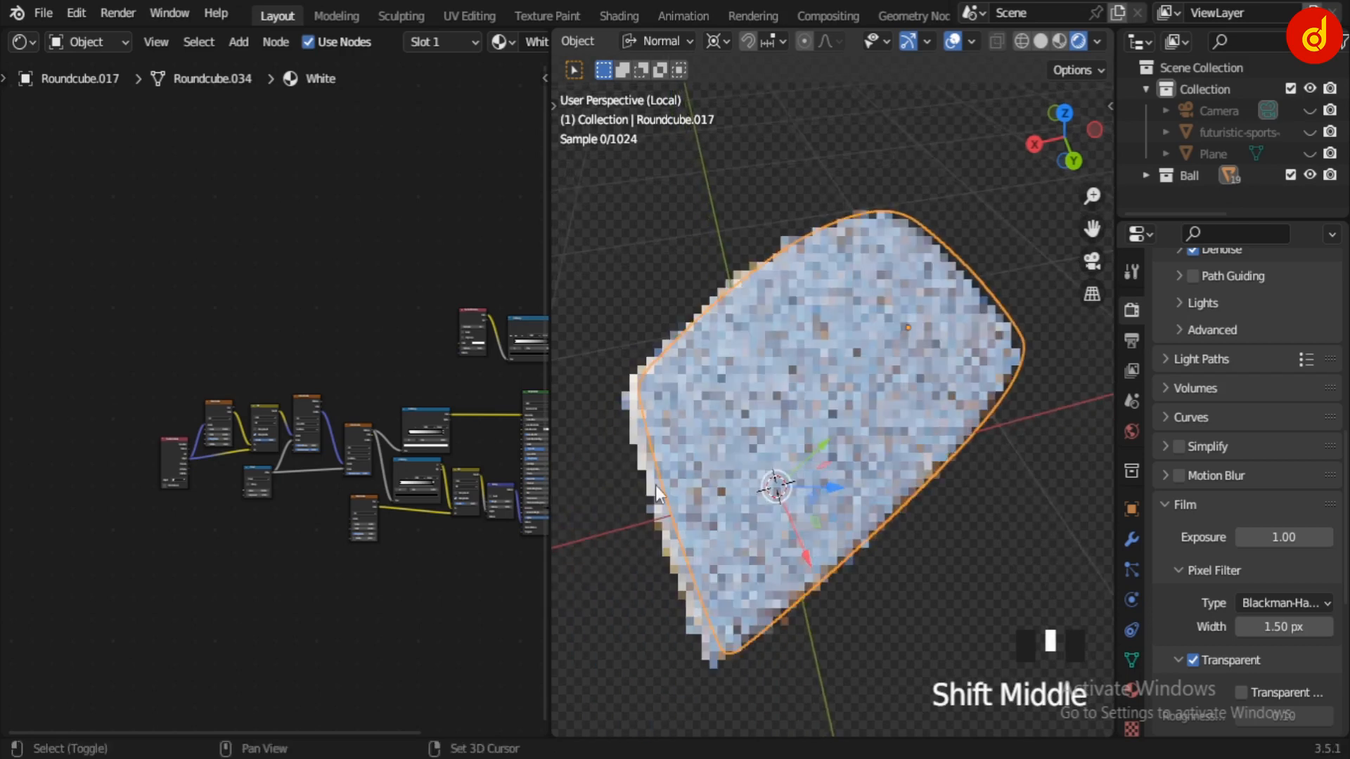
# Examine the White material's full node tree in a maximized editor, from Texture Coordinate to Material Output, and restore the layout.
pyautogui.hotkey('ctrl', 'space')
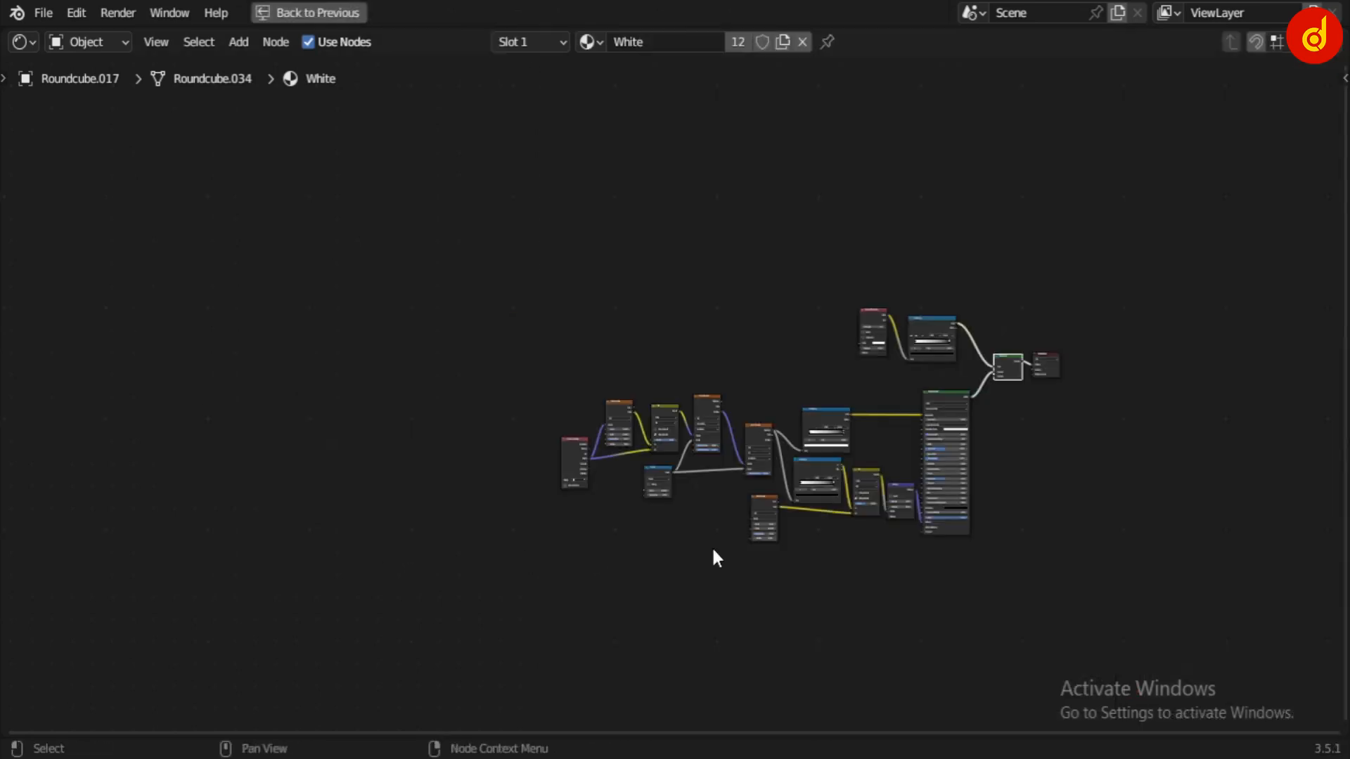
pyautogui.scroll(5, 714, 558)
pyautogui.moveTo(744, 635); pyautogui.dragTo(587, 467, button='middle')
pyautogui.scroll(5, 589, 457)
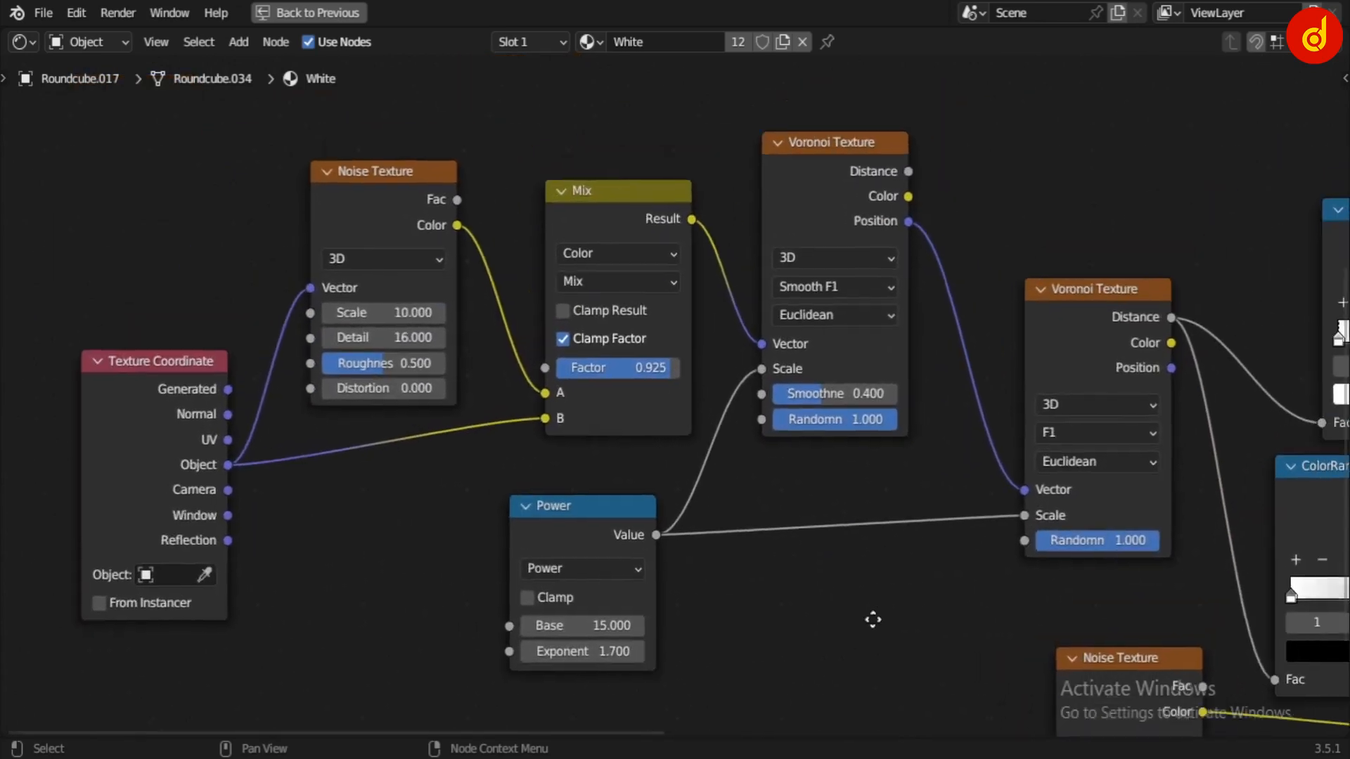
pyautogui.moveTo(872, 620); pyautogui.dragTo(188, 550, button='middle')
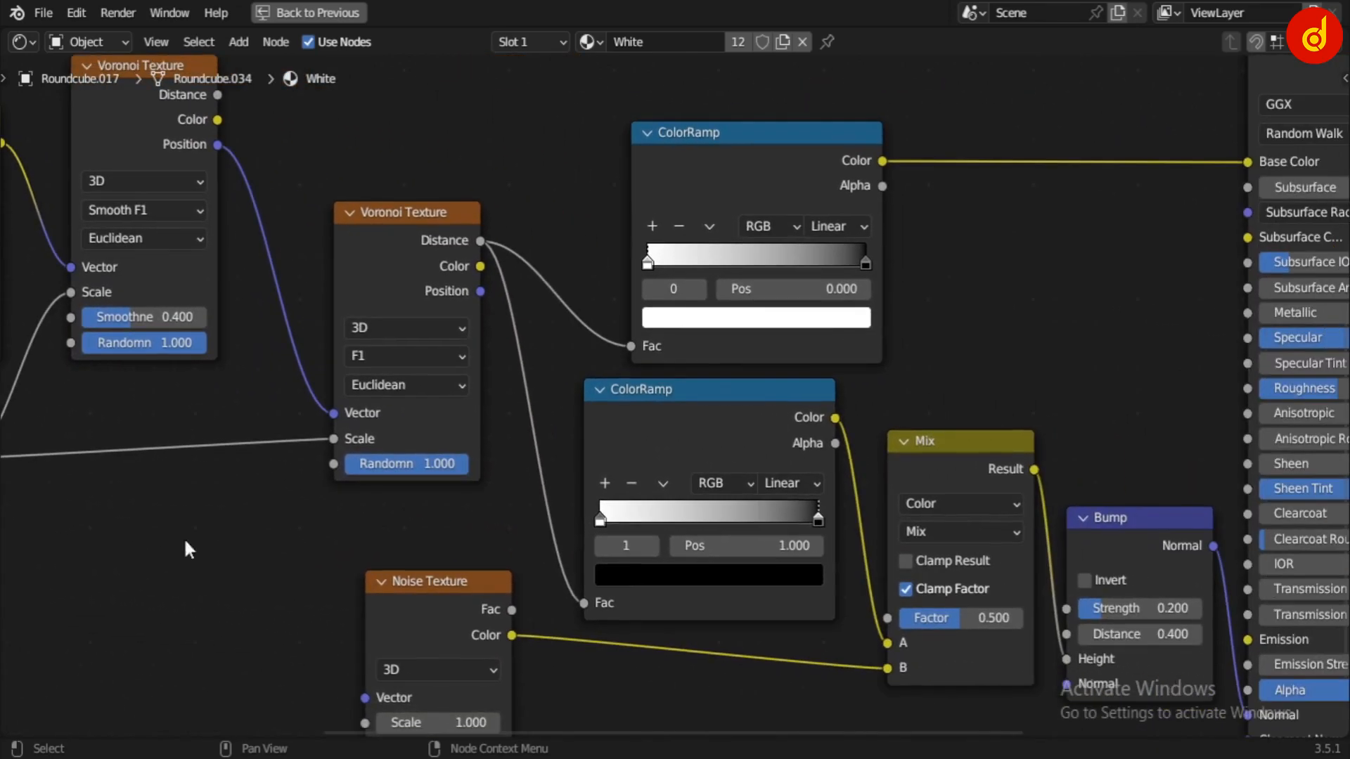
pyautogui.scroll(-3, 988, 395)
pyautogui.scroll(2, 943, 359)
pyautogui.moveTo(859, 308); pyautogui.dragTo(770, 345, button='middle')
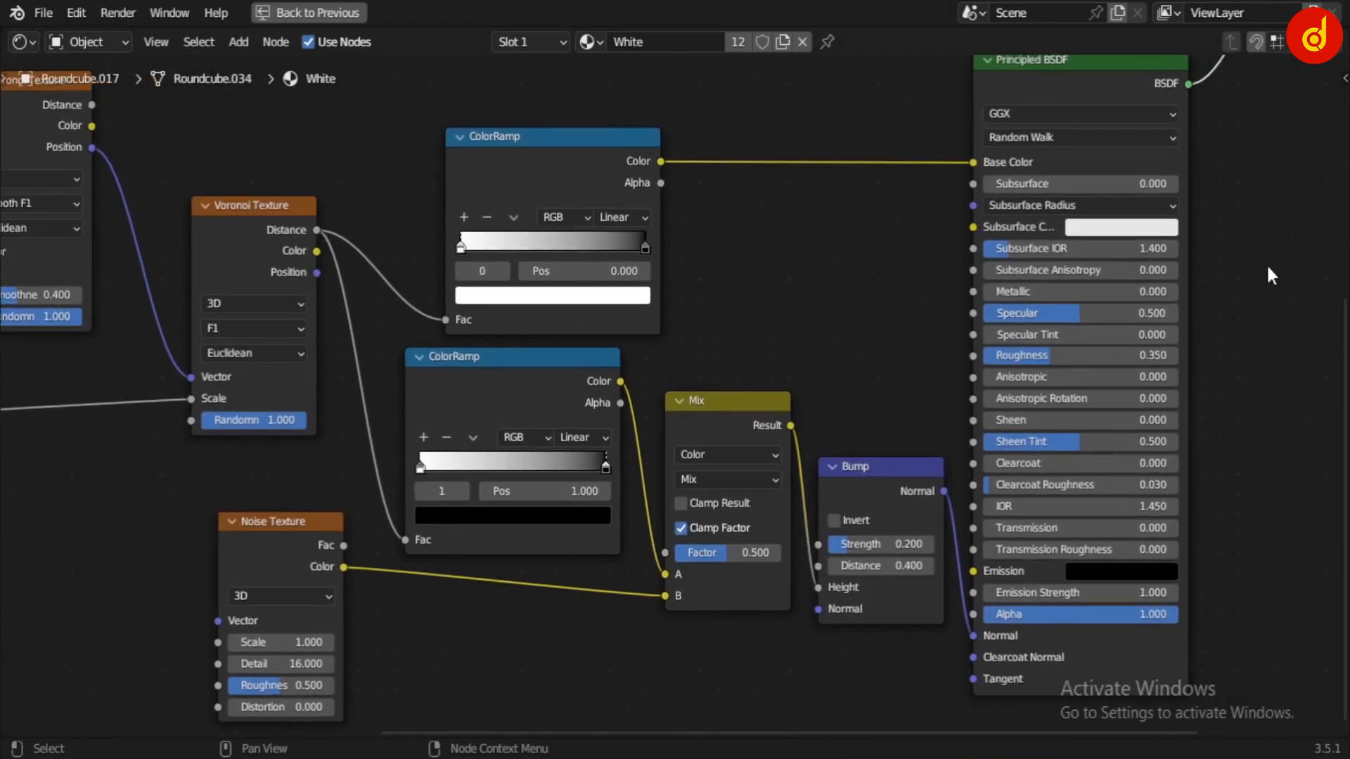
pyautogui.moveTo(1288, 223); pyautogui.dragTo(841, 703, button='middle')
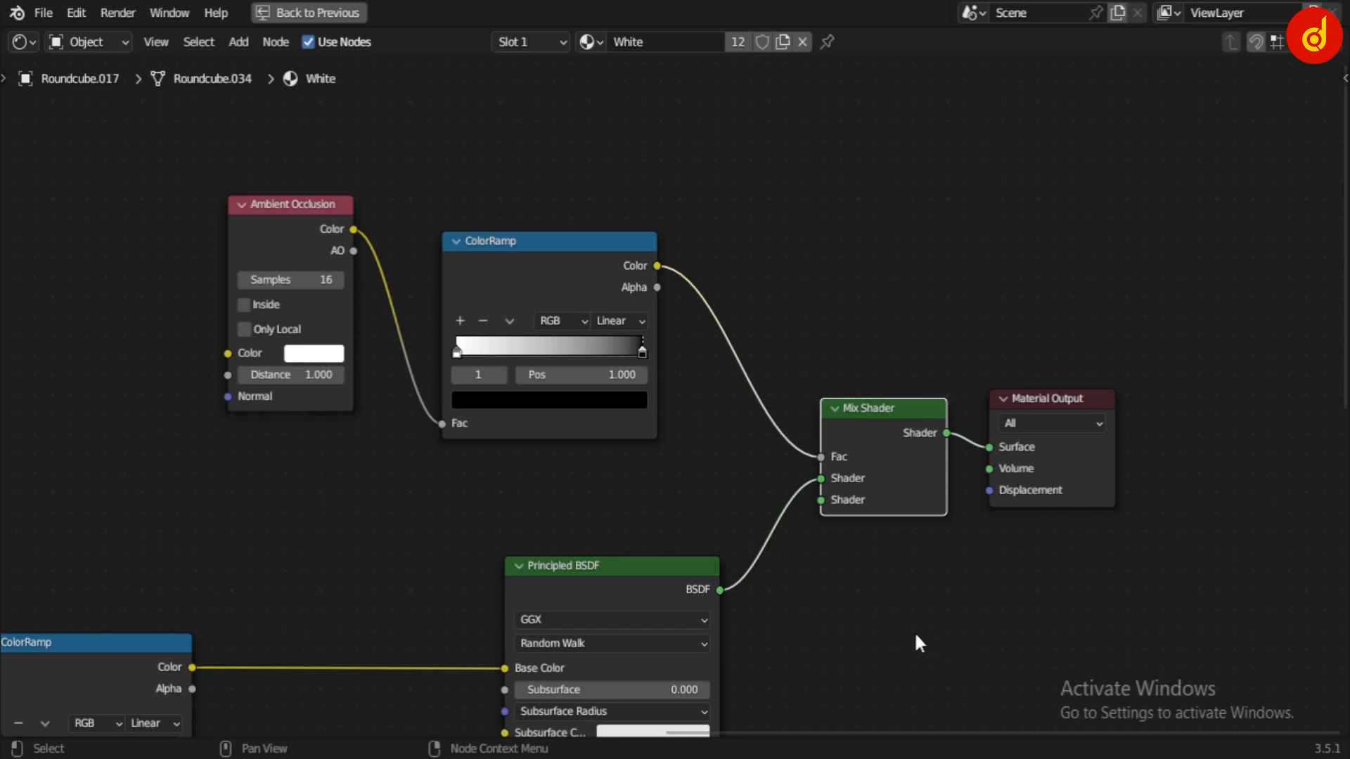
pyautogui.scroll(-4, 914, 630)
pyautogui.moveTo(910, 630); pyautogui.dragTo(1099, 416, button='middle')
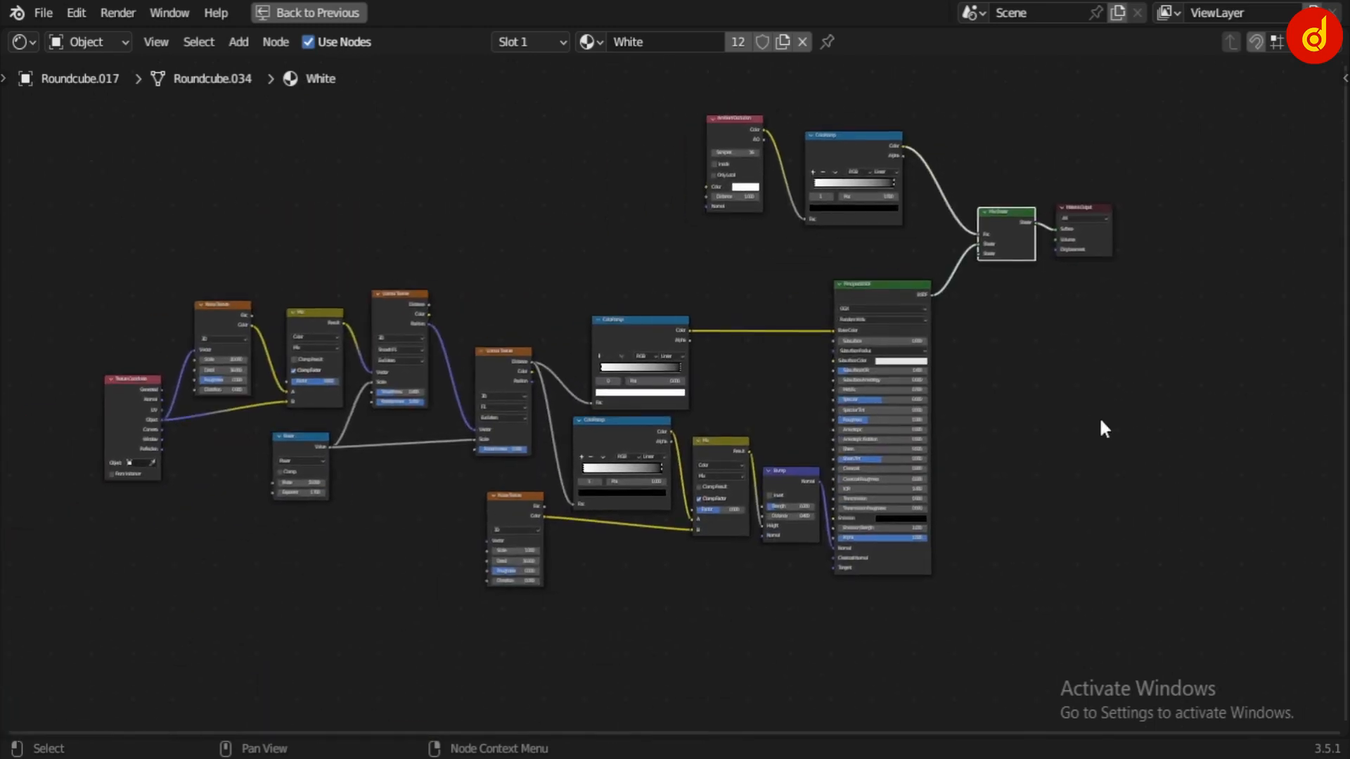
pyautogui.hotkey('ctrl', 'space')
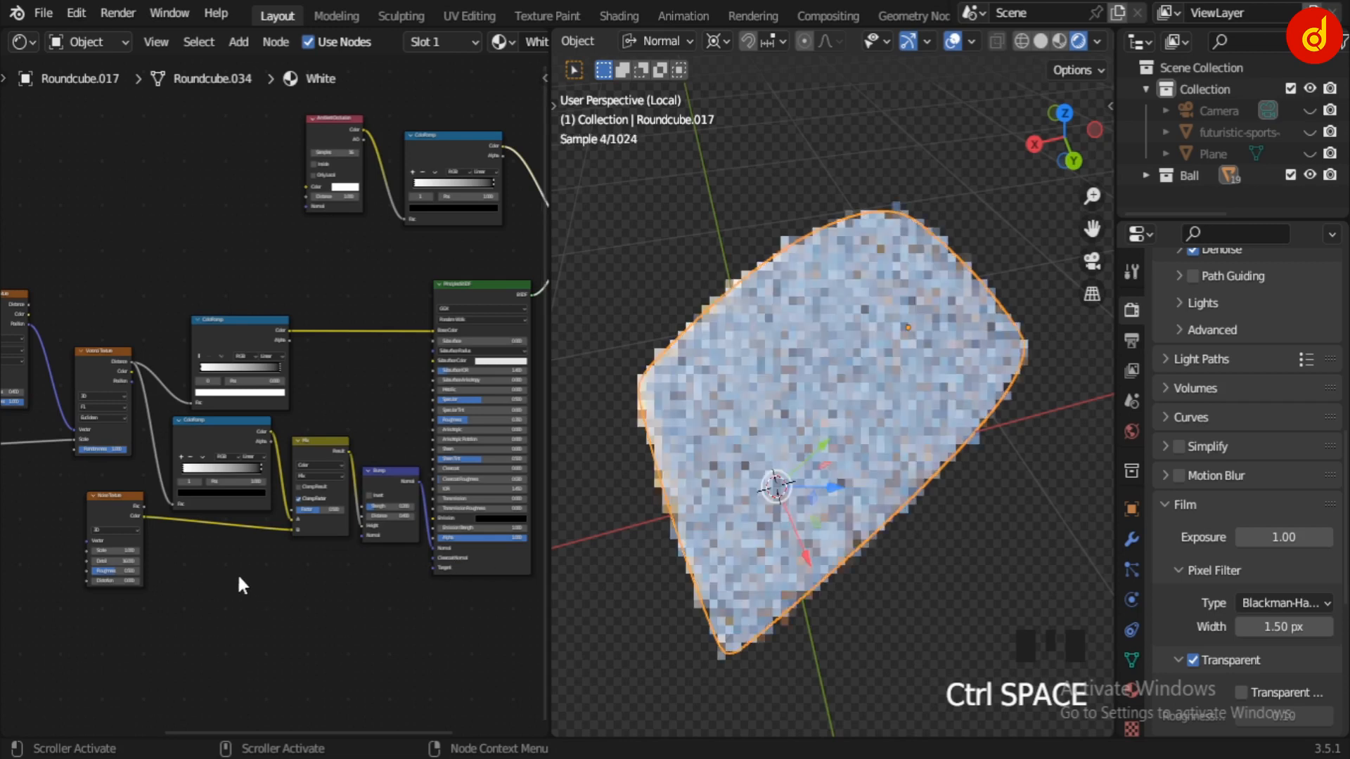
# Preview the Noise Texture beside Texture Coordinate on the white panel, followed by the Mix node it feeds.
pyautogui.scroll(5, 313, 458)
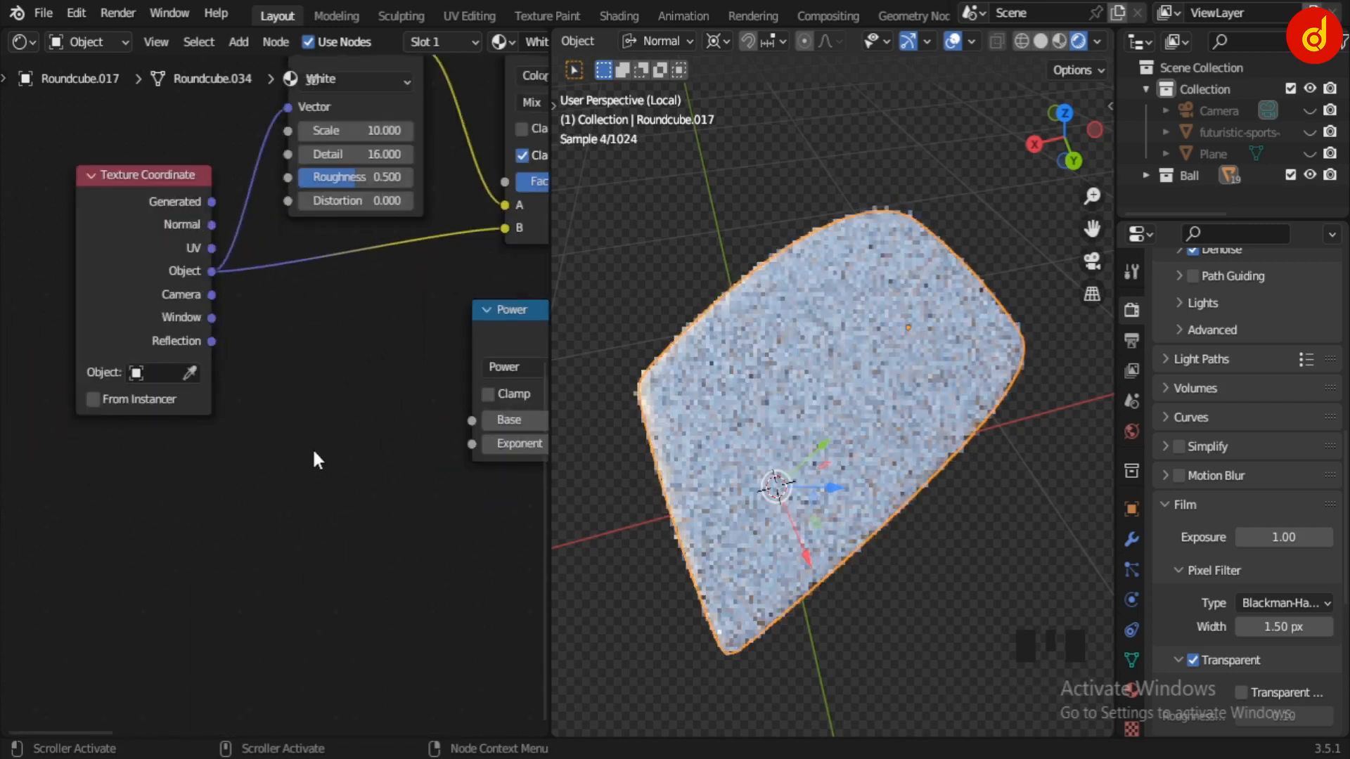
pyautogui.scroll(6, 312, 455)
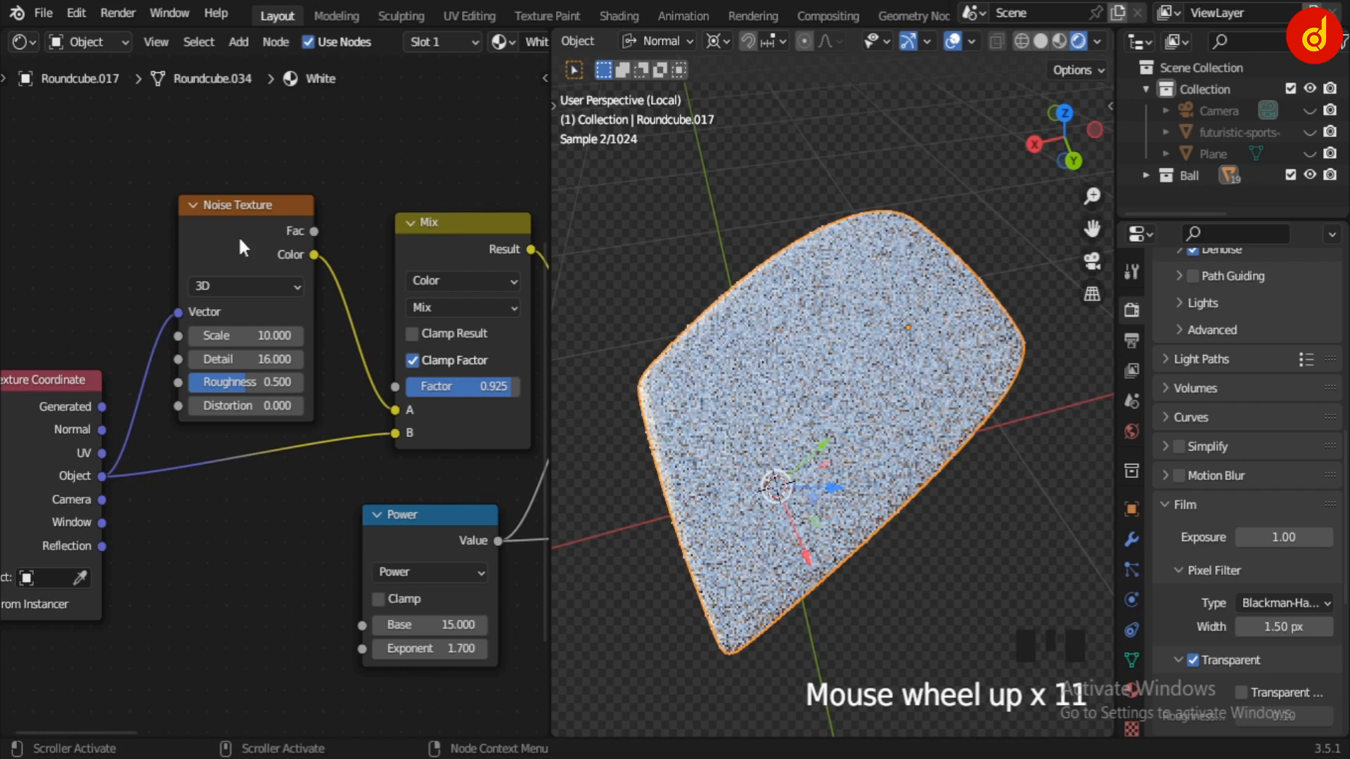
pyautogui.keyDown('ctrl'); pyautogui.keyDown('shift'); pyautogui.click(239, 232); pyautogui.keyUp('shift'); pyautogui.keyUp('ctrl')
pyautogui.moveTo(317, 485); pyautogui.dragTo(138, 497, button='middle')
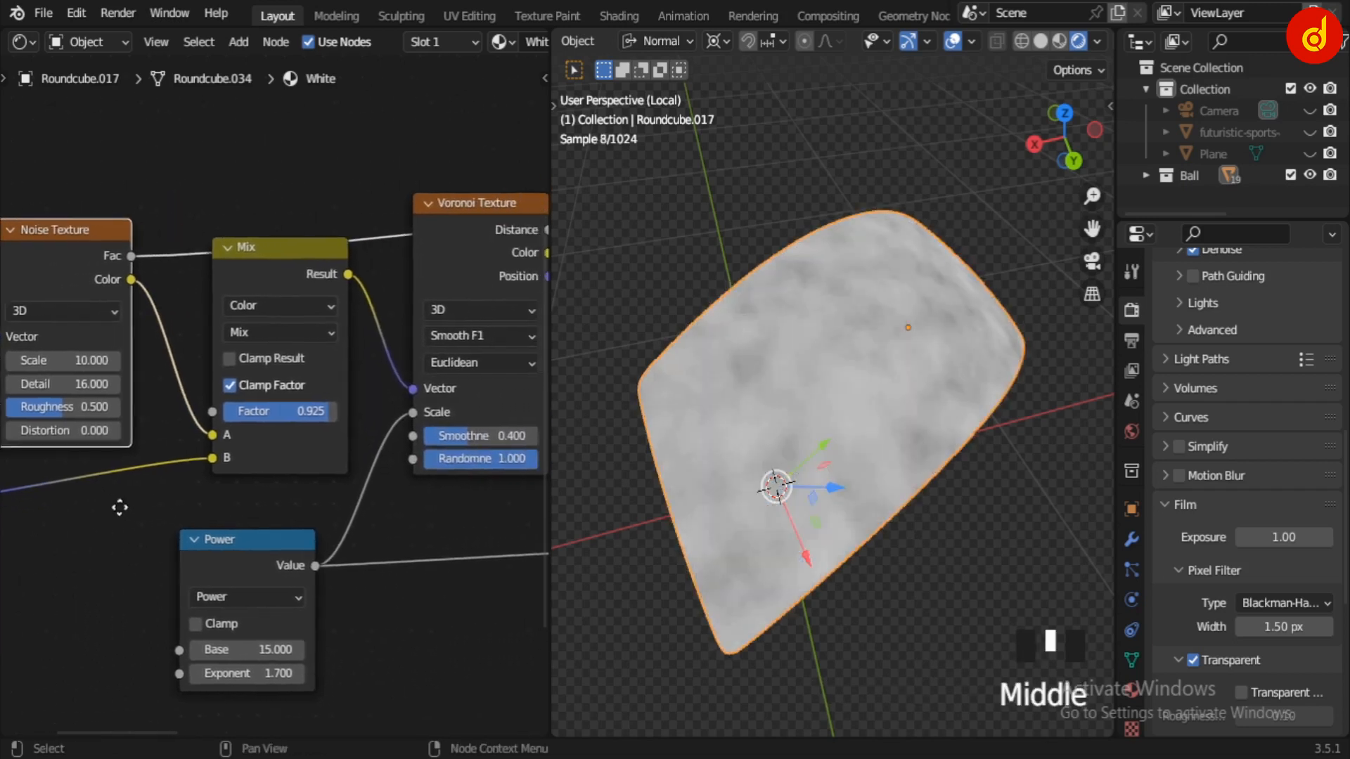
pyautogui.moveTo(916, 456); pyautogui.dragTo(844, 506, button='middle')
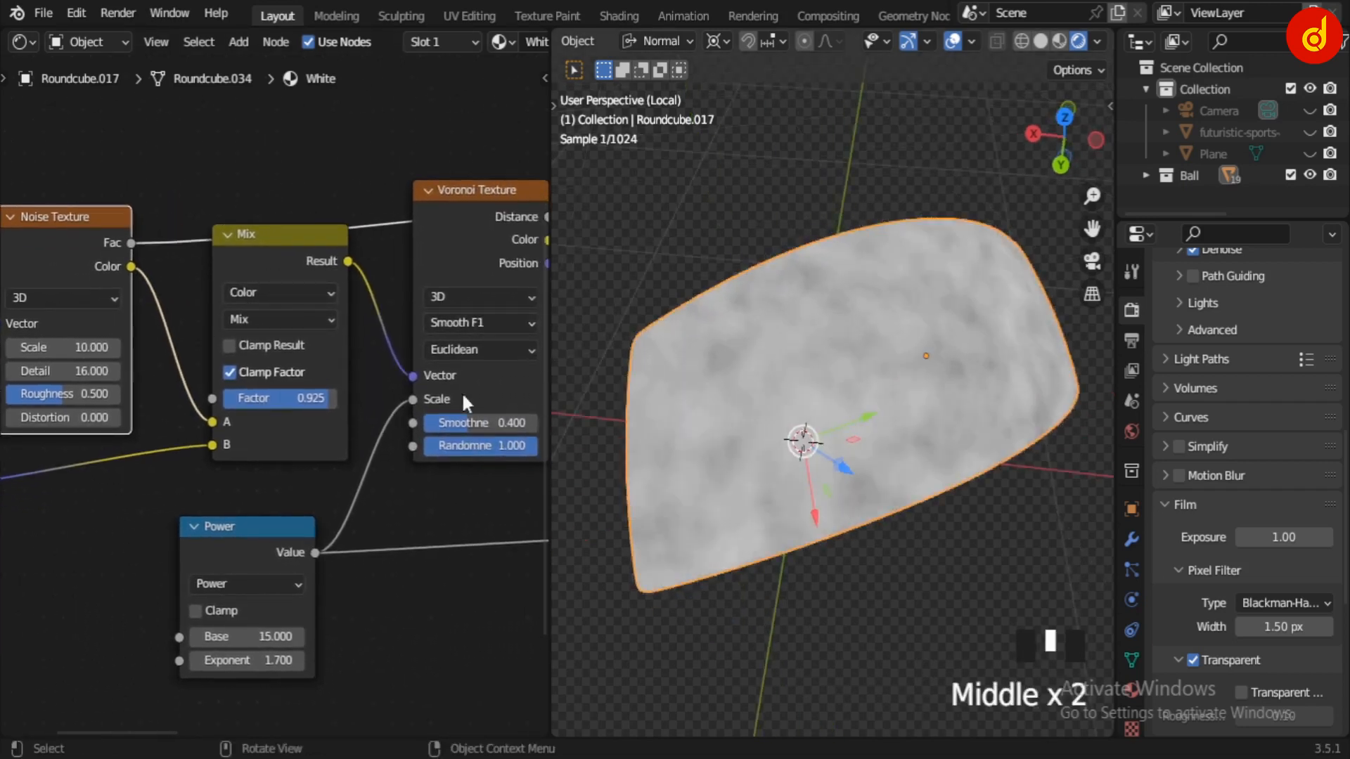
pyautogui.keyDown('ctrl'); pyautogui.keyDown('shift'); pyautogui.click(275, 243); pyautogui.keyUp('shift'); pyautogui.keyUp('ctrl')
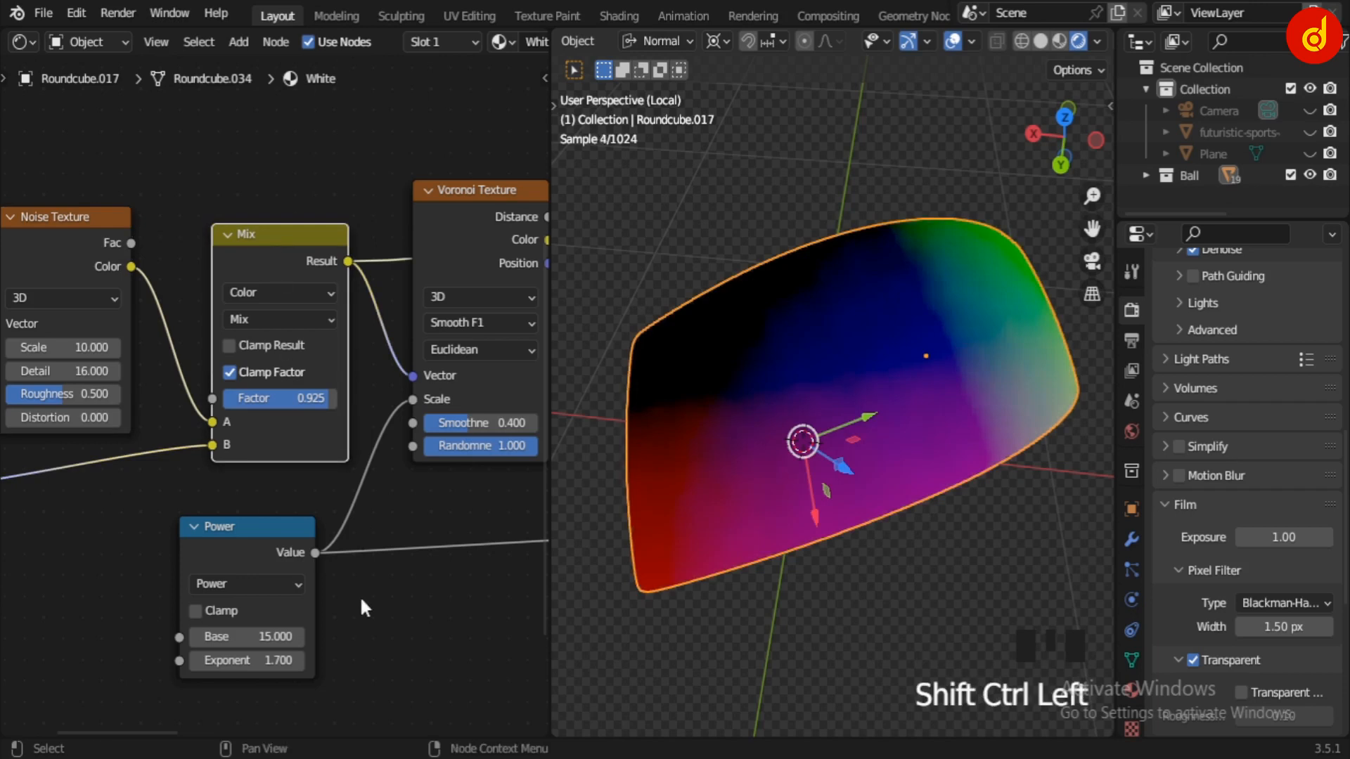
# Preview the Power node's output on the white panel, followed by the Smooth F1 Voronoi Texture.
pyautogui.scroll(-2, 363, 607)
pyautogui.keyDown('ctrl'); pyautogui.keyDown('shift'); pyautogui.click(243, 512); pyautogui.keyUp('shift'); pyautogui.keyUp('ctrl')
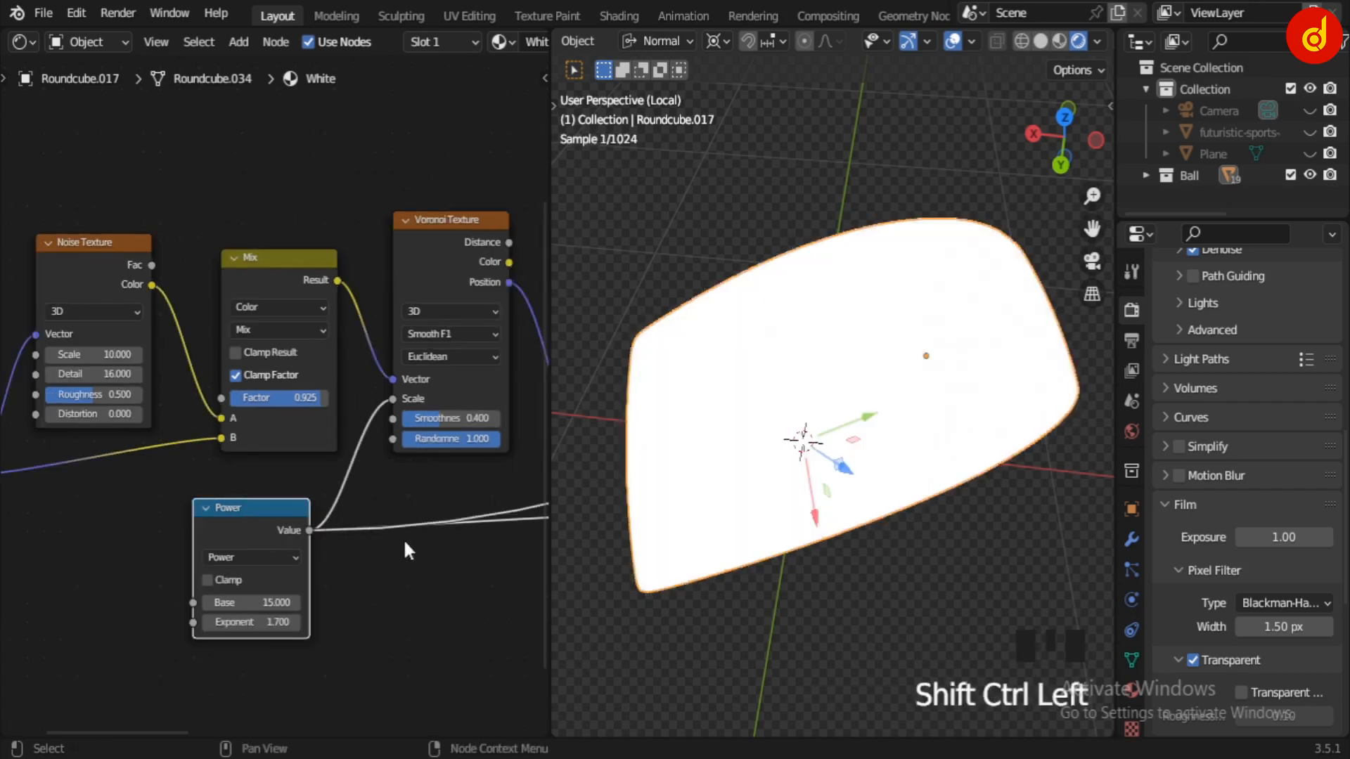
pyautogui.moveTo(405, 548); pyautogui.dragTo(251, 612, button='middle')
pyautogui.keyDown('ctrl'); pyautogui.keyDown('shift'); pyautogui.click(291, 323); pyautogui.keyUp('shift'); pyautogui.keyUp('ctrl')
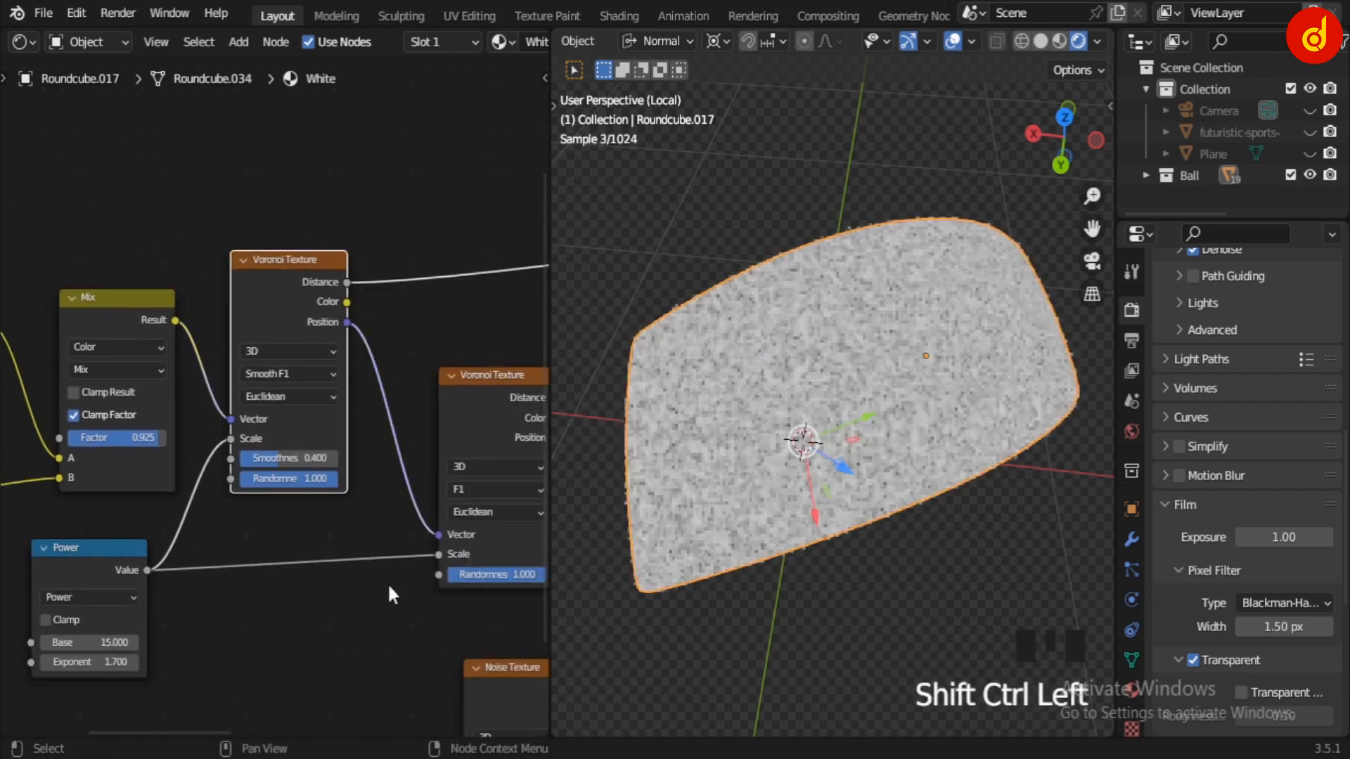
# Preview the F1 Voronoi Texture on the white panel and inspect its cell pattern up close.
pyautogui.moveTo(387, 582); pyautogui.dragTo(211, 554, button='middle')
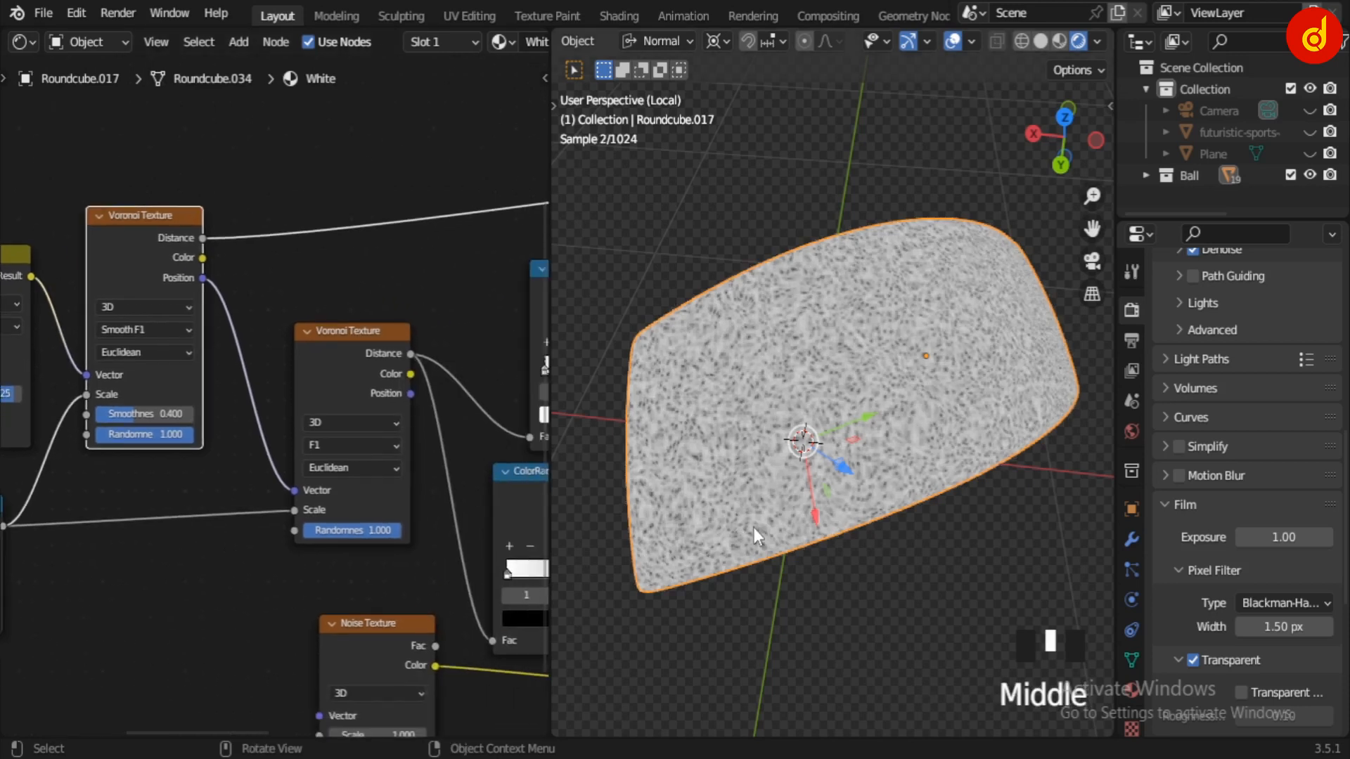
pyautogui.keyDown('ctrl'); pyautogui.keyDown('shift'); pyautogui.click(348, 369); pyautogui.keyUp('shift'); pyautogui.keyUp('ctrl')
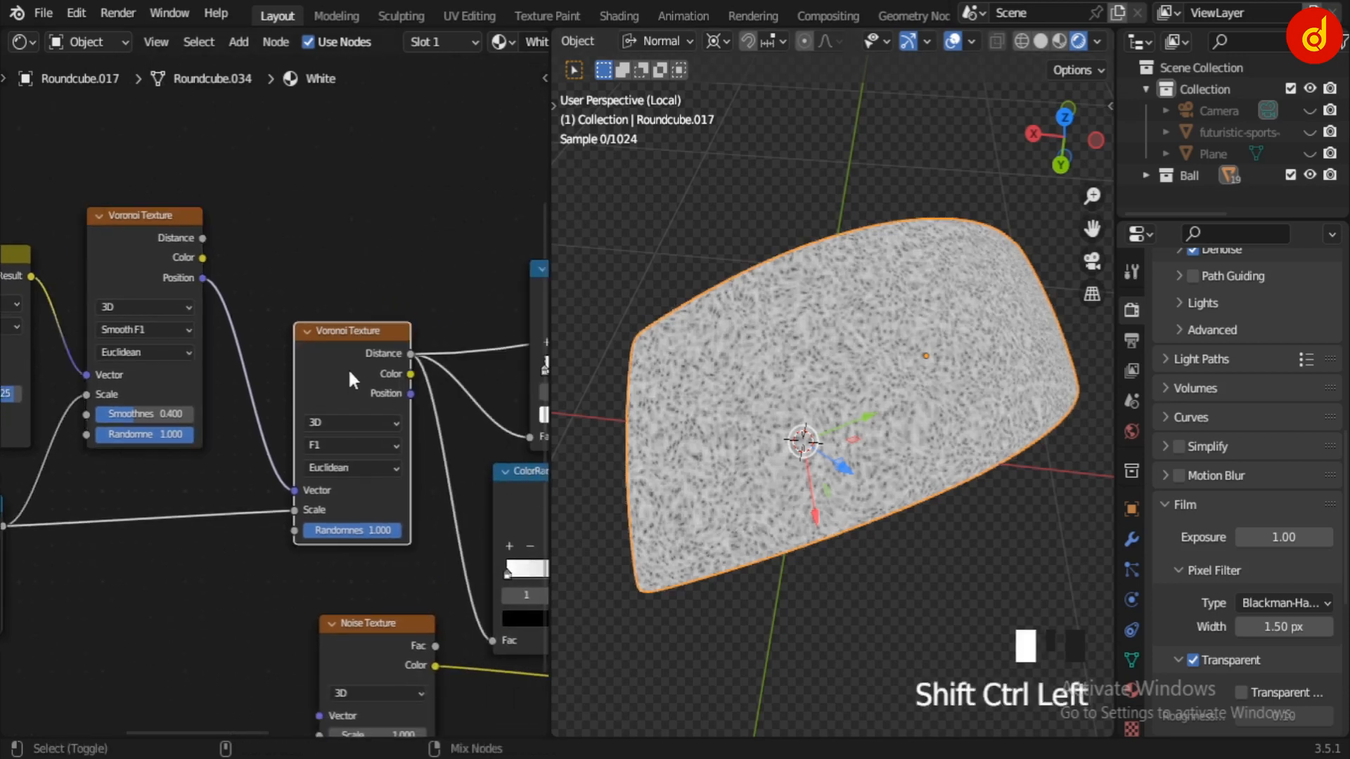
pyautogui.scroll(-1, 386, 538)
pyautogui.moveTo(389, 558); pyautogui.dragTo(233, 499, button='middle')
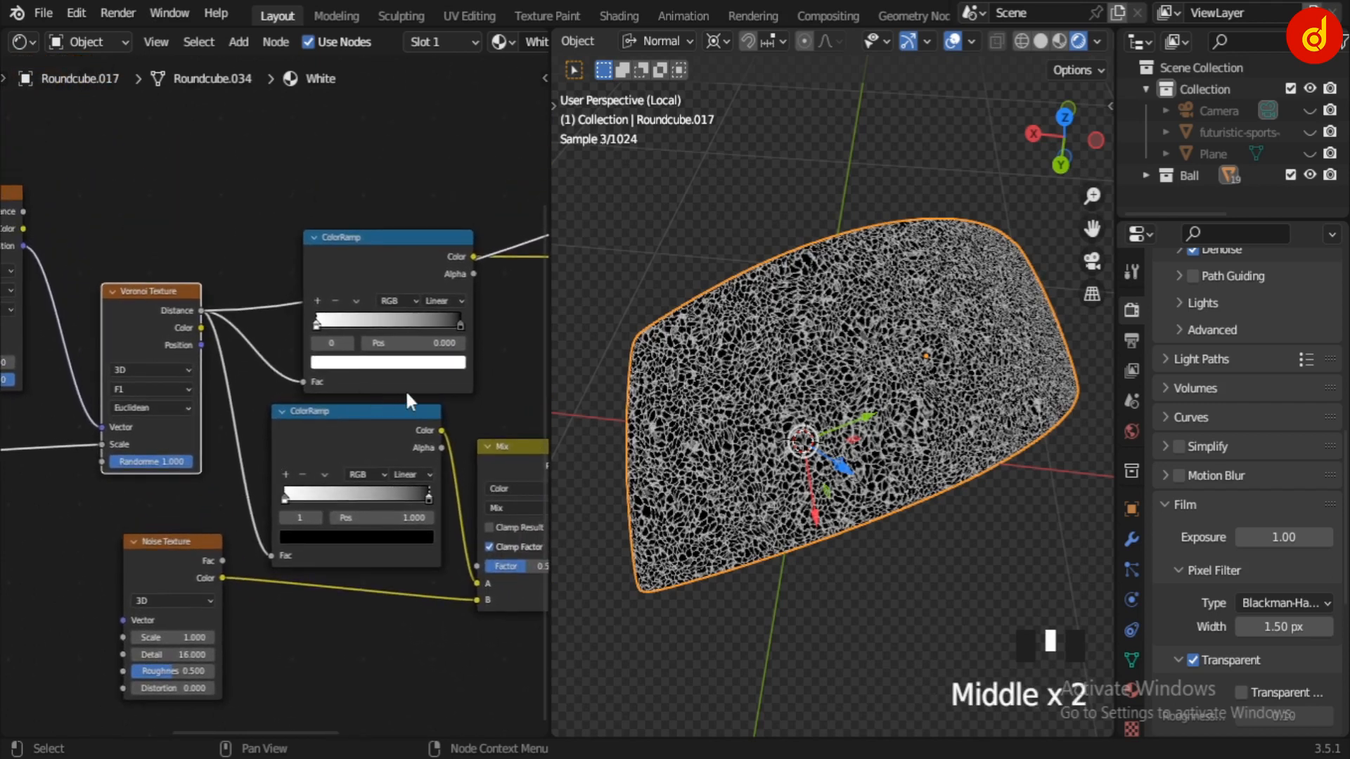
pyautogui.scroll(2, 405, 388)
pyautogui.moveTo(321, 357); pyautogui.dragTo(236, 338, button='middle')
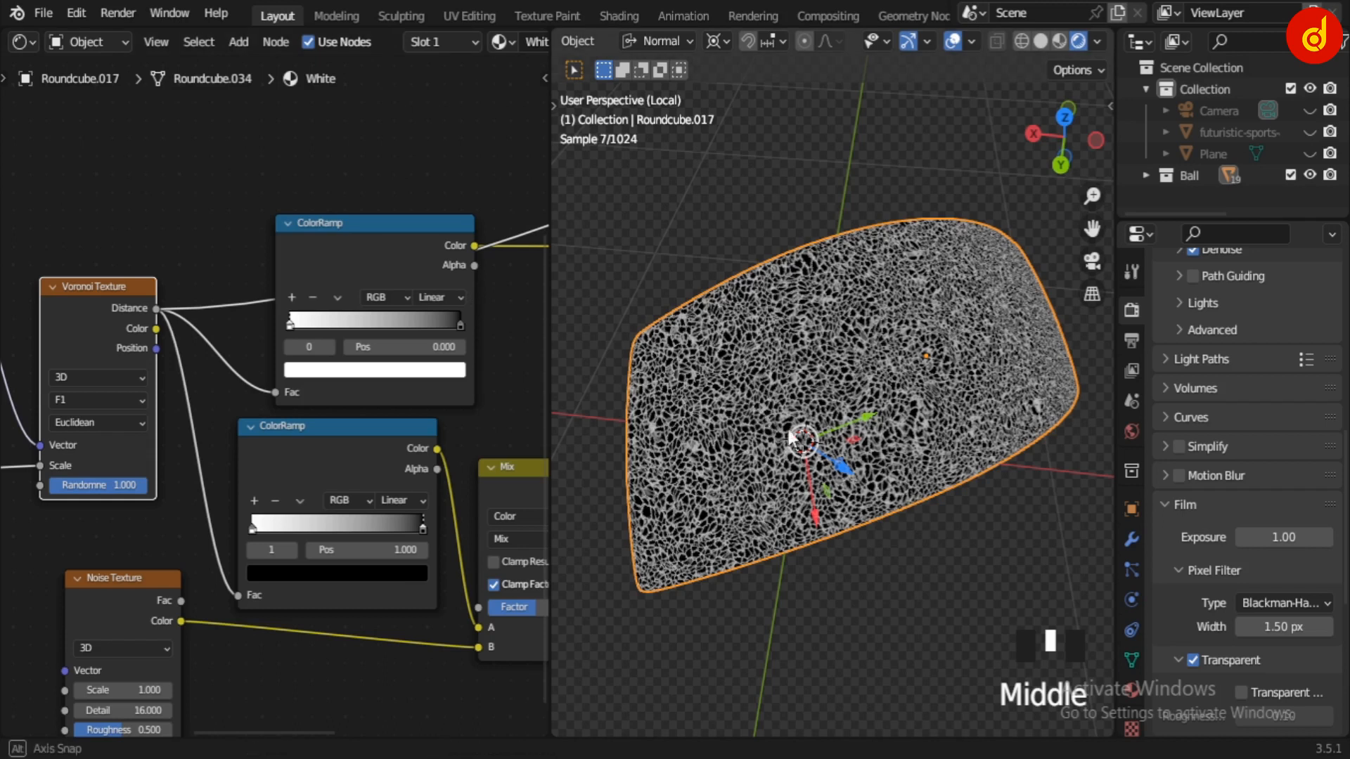
pyautogui.moveTo(792, 438); pyautogui.dragTo(882, 369, button='middle')
pyautogui.scroll(2, 818, 426)
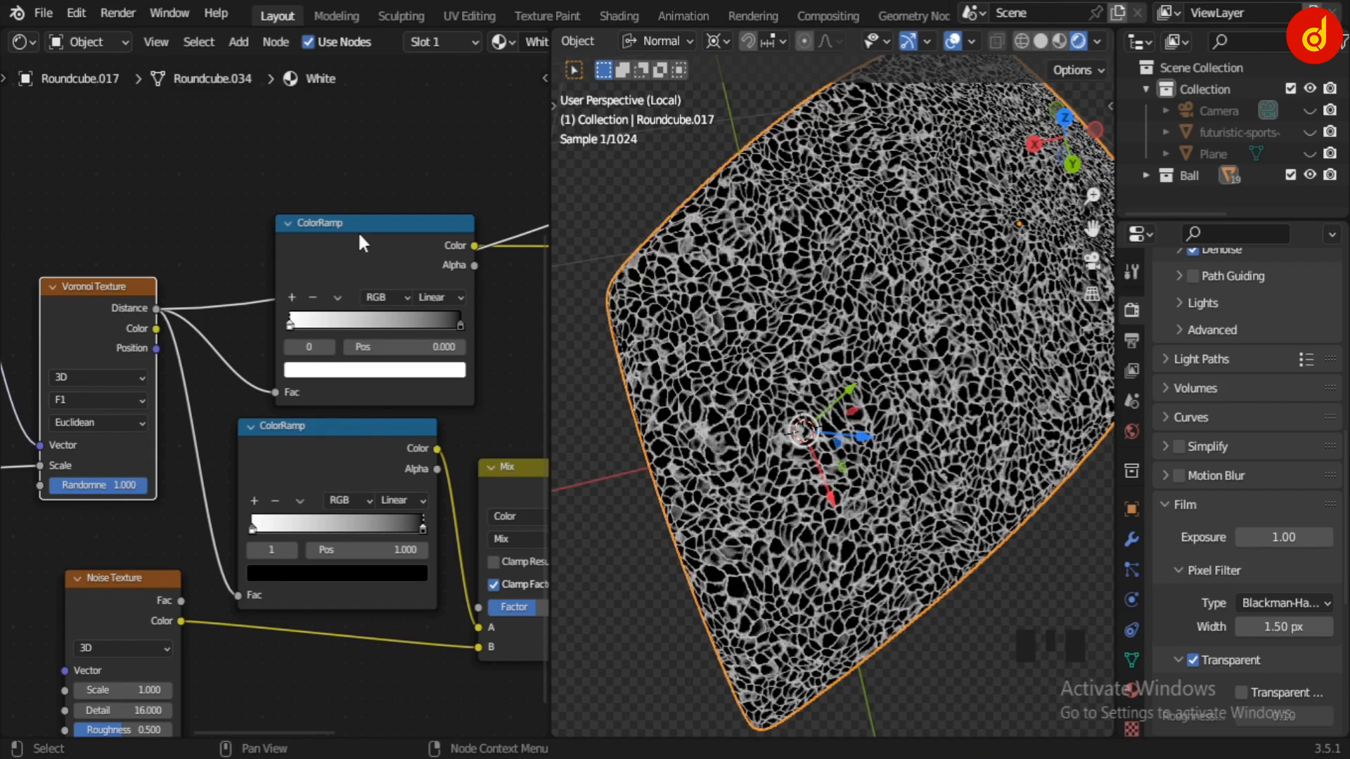
# Preview both ColorRamps fed by the F1 Voronoi on the panel, followed by the Noise Texture with scale 1.000.
pyautogui.keyDown('ctrl'); pyautogui.keyDown('shift'); pyautogui.click(357, 230); pyautogui.keyUp('shift'); pyautogui.keyUp('ctrl')
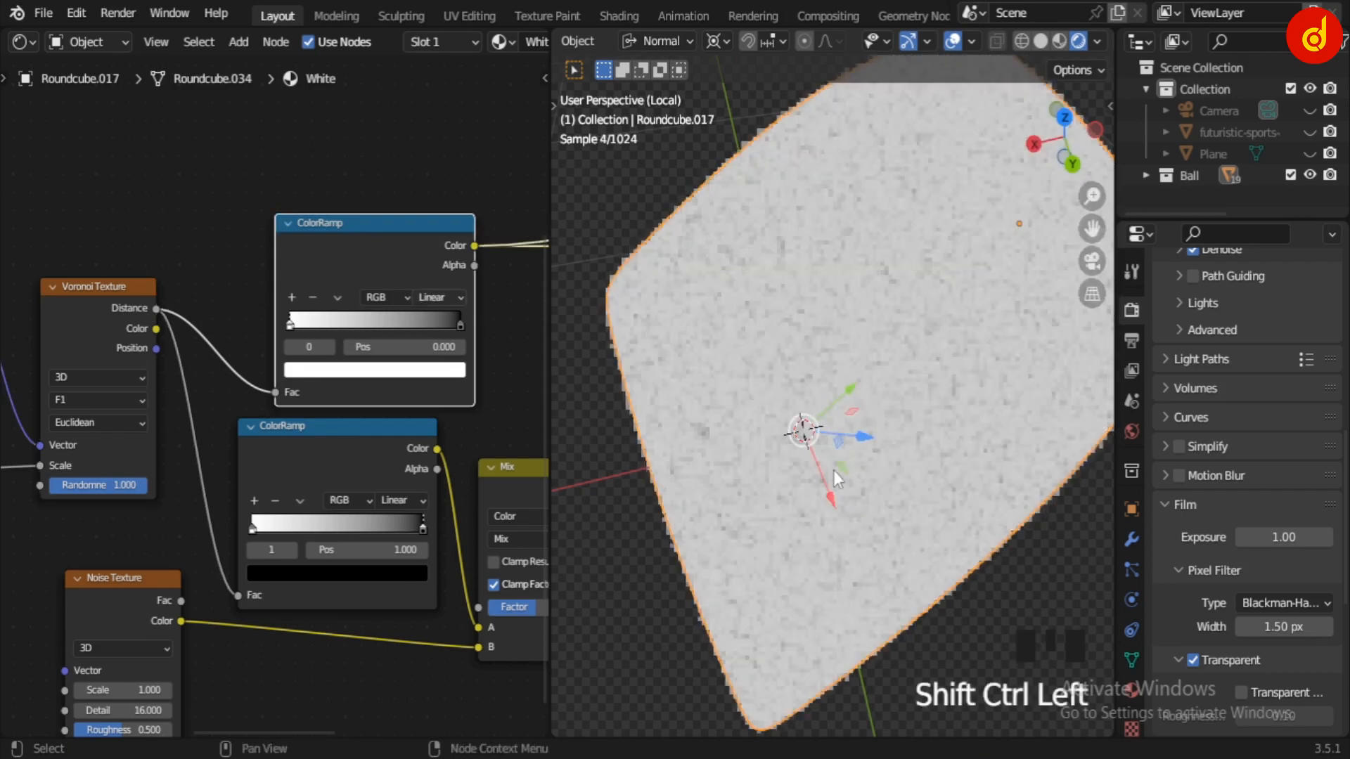
pyautogui.keyDown('ctrl'); pyautogui.keyDown('shift'); pyautogui.click(357, 437); pyautogui.keyUp('shift'); pyautogui.keyUp('ctrl')
pyautogui.moveTo(289, 607); pyautogui.dragTo(315, 394, button='middle')
pyautogui.keyDown('ctrl'); pyautogui.keyDown('shift'); pyautogui.click(239, 362); pyautogui.keyUp('shift'); pyautogui.keyUp('ctrl')
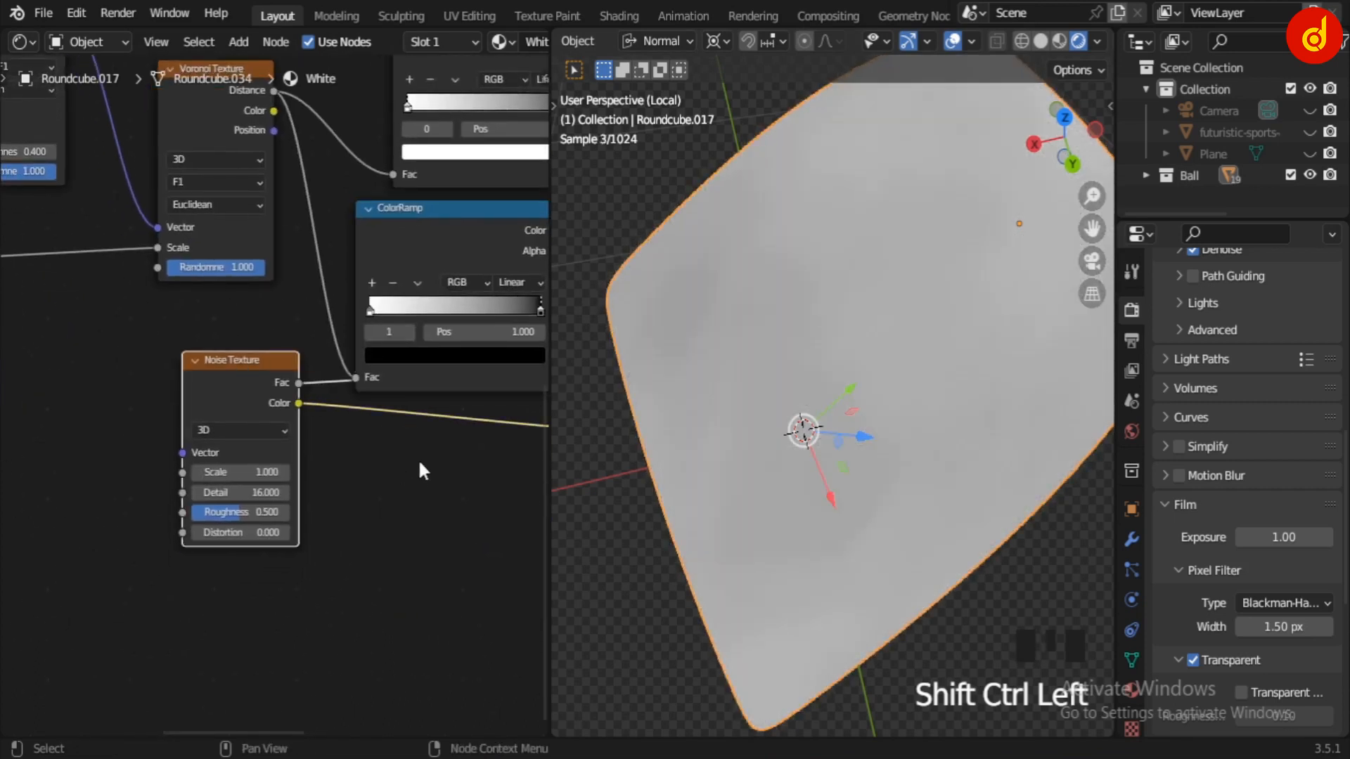
# Preview the Mix node that feeds the Bump, followed by the Bump node, and inspect the bumped surface up close.
pyautogui.scroll(1, 419, 460)
pyautogui.moveTo(431, 467); pyautogui.dragTo(112, 582, button='middle')
pyautogui.scroll(-1, 373, 353)
pyautogui.moveTo(372, 353); pyautogui.dragTo(275, 441, button='middle')
pyautogui.keyDown('ctrl'); pyautogui.keyDown('shift'); pyautogui.click(276, 441); pyautogui.keyUp('shift'); pyautogui.keyUp('ctrl')
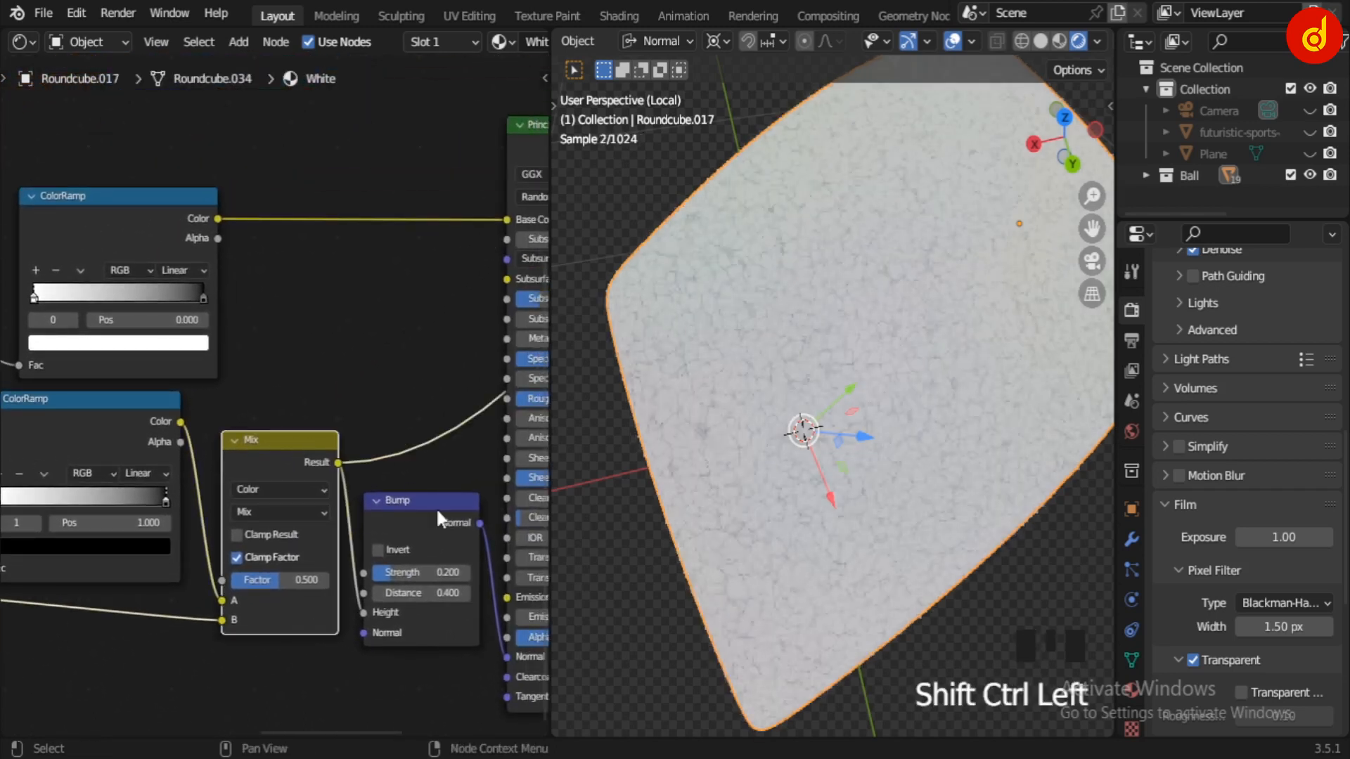
pyautogui.keyDown('ctrl'); pyautogui.keyDown('shift'); pyautogui.click(437, 508); pyautogui.keyUp('shift'); pyautogui.keyUp('ctrl')
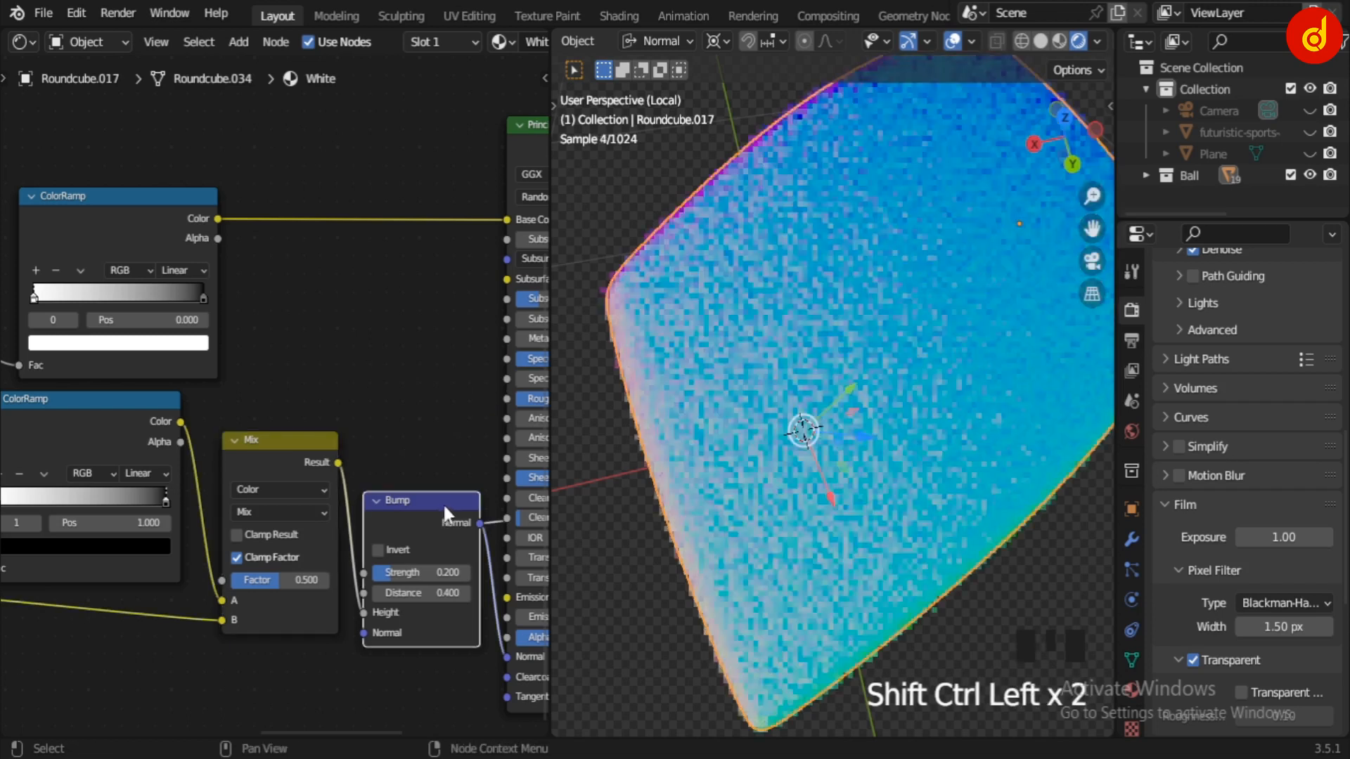
pyautogui.scroll(-3, 768, 454)
pyautogui.moveTo(934, 445); pyautogui.dragTo(735, 346, button='middle')
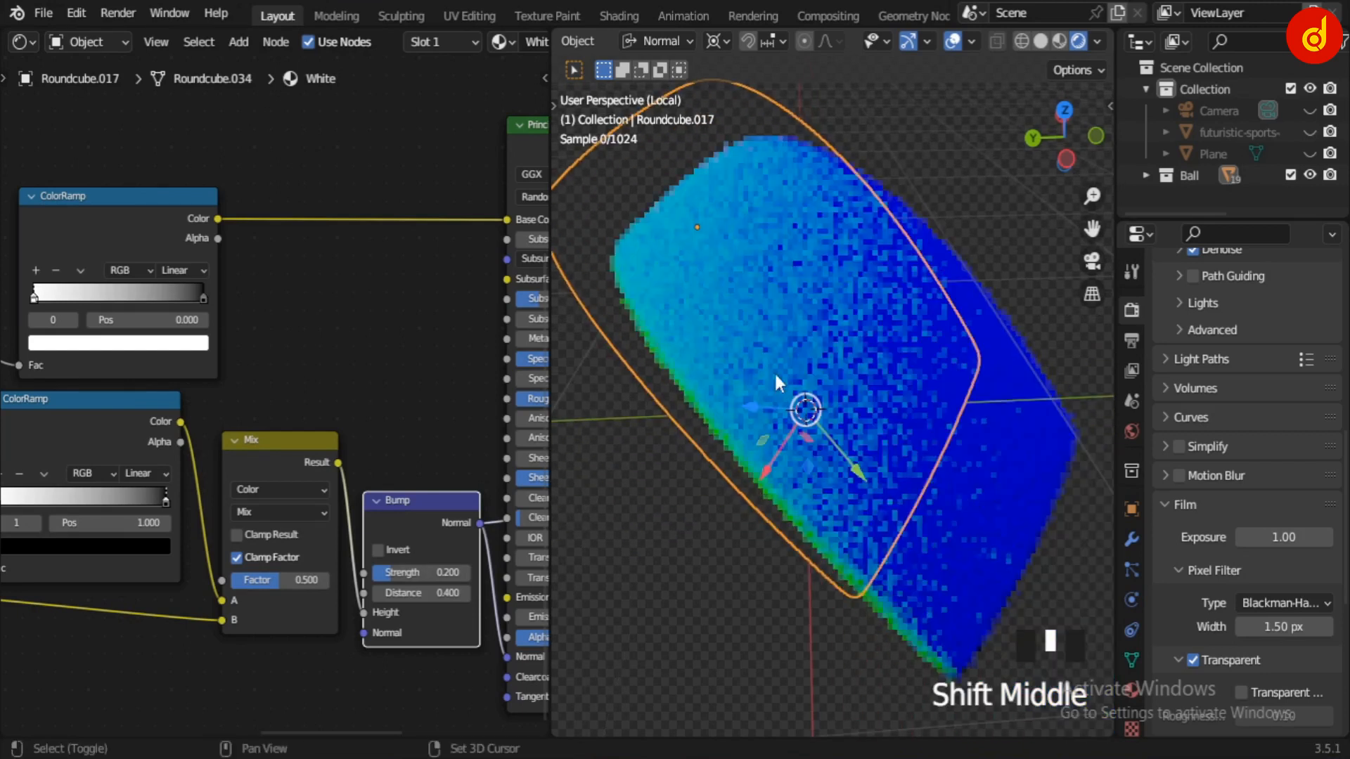
pyautogui.scroll(2, 890, 428)
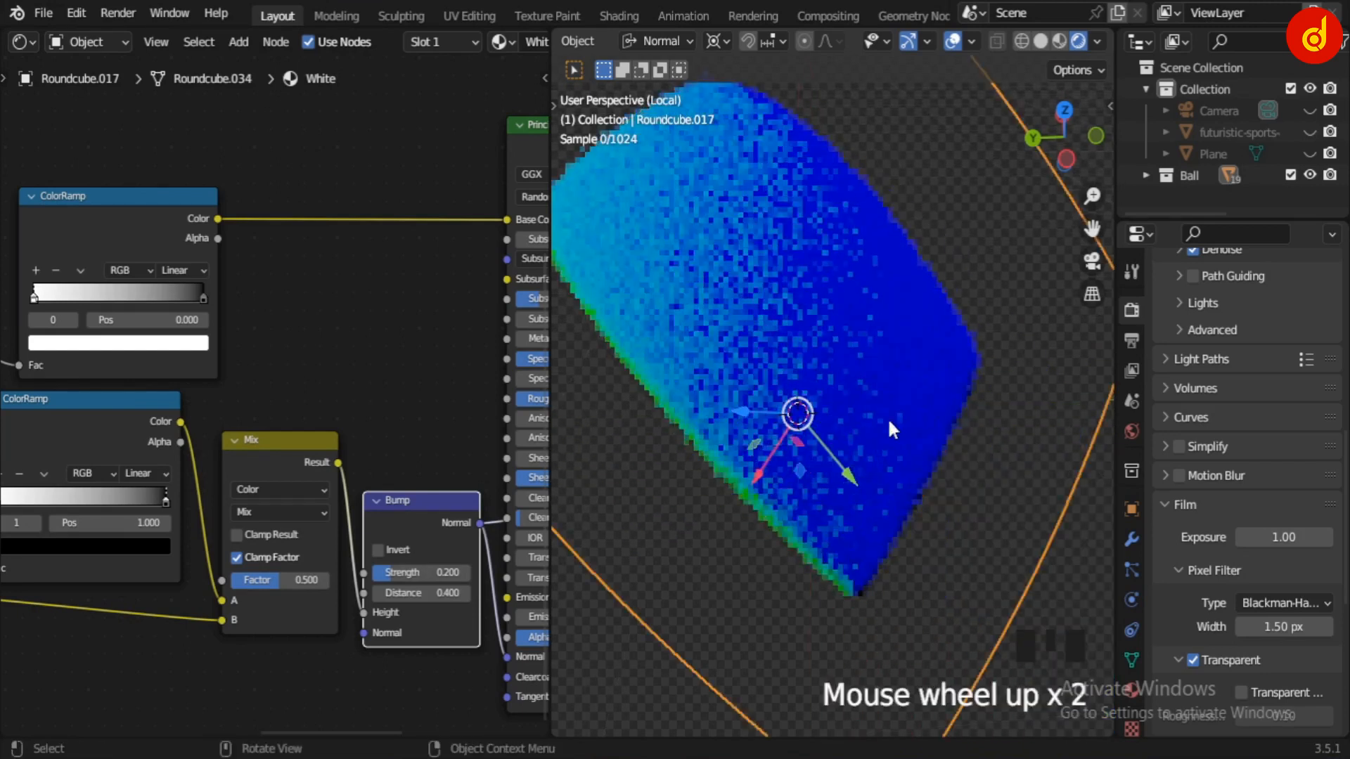
pyautogui.scroll(2, 889, 429)
# Examine the Principled BSDF settings and preview the Ambient Occlusion's ColorRamp over the whole white panel.
pyautogui.moveTo(424, 631); pyautogui.dragTo(198, 583, button='middle')
pyautogui.moveTo(511, 409)
pyautogui.mouseDown(button='middle')
pyautogui.moveTo(515, 369)
pyautogui.moveTo(514, 412)
pyautogui.mouseUp(button='middle')
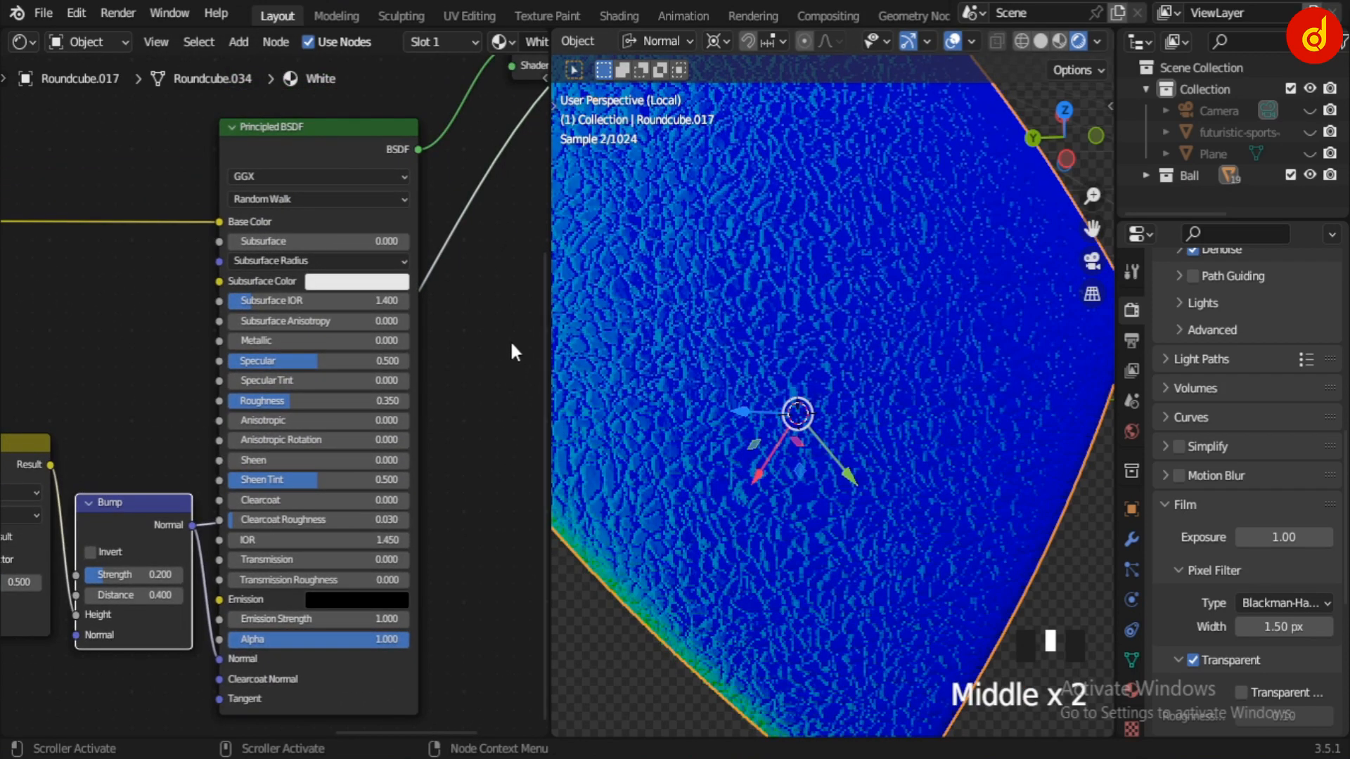
pyautogui.scroll(-1, 503, 281)
pyautogui.moveTo(503, 281); pyautogui.dragTo(470, 473, button='middle')
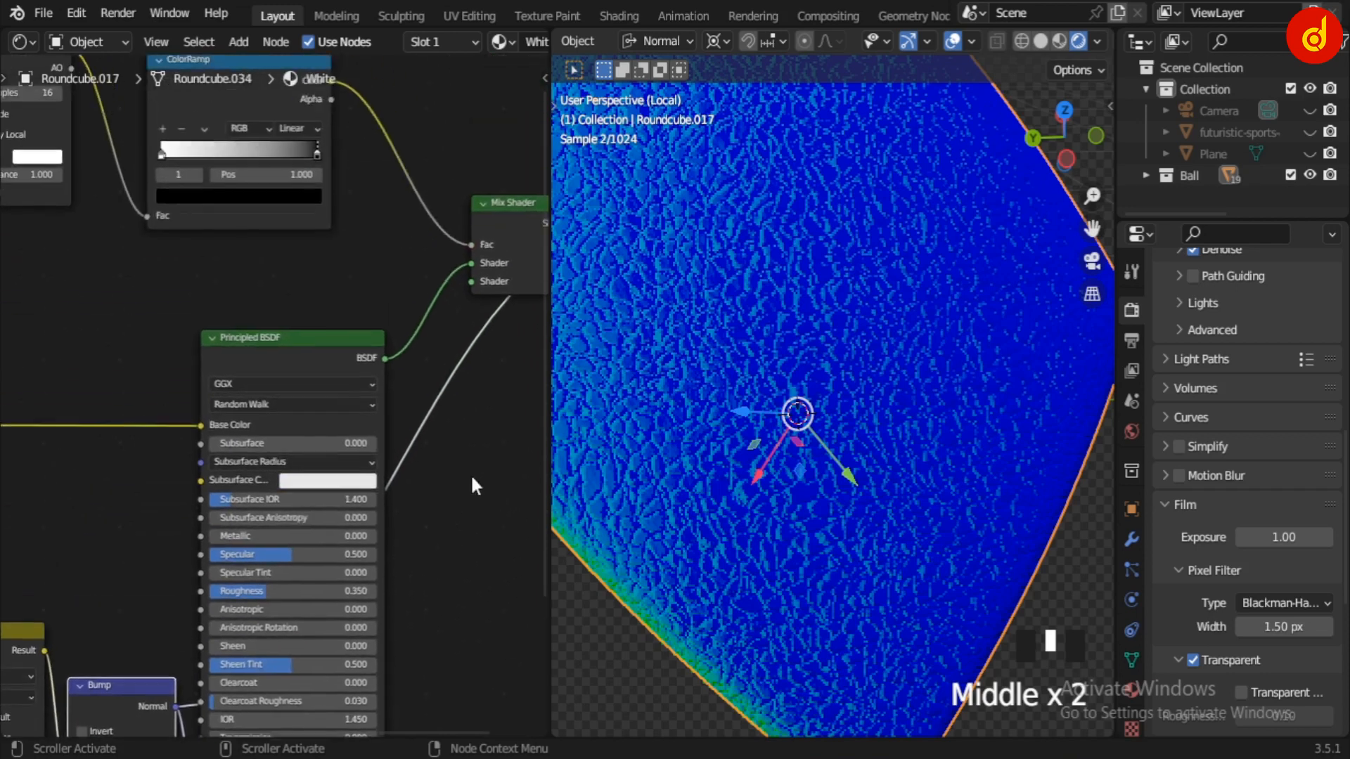
pyautogui.scroll(-2, 478, 450)
pyautogui.scroll(1, 479, 436)
pyautogui.moveTo(364, 361); pyautogui.dragTo(407, 419, button='middle')
pyautogui.scroll(2, 374, 427)
pyautogui.keyDown('ctrl'); pyautogui.keyDown('shift'); pyautogui.click(328, 289); pyautogui.keyUp('shift'); pyautogui.keyUp('ctrl')
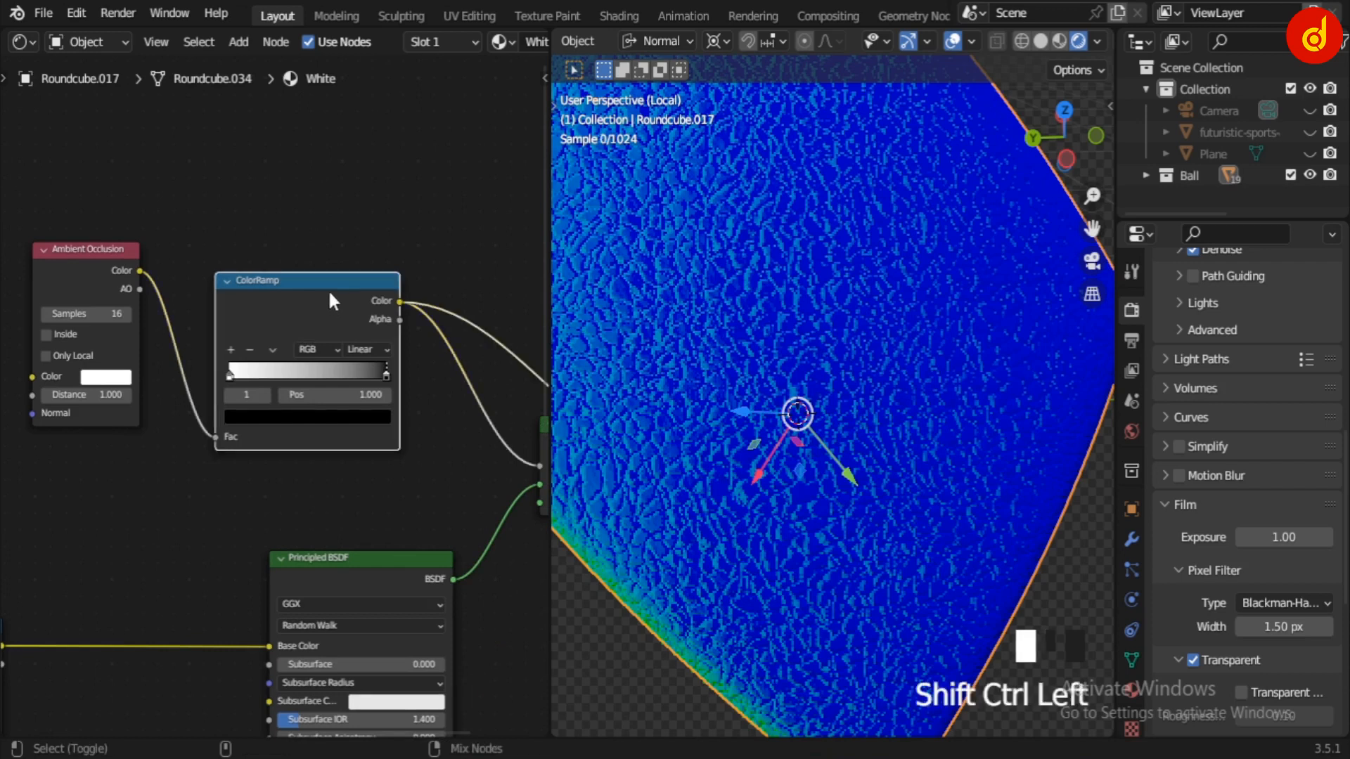
pyautogui.scroll(-4, 819, 410)
pyautogui.moveTo(816, 405); pyautogui.dragTo(632, 306, button='middle')
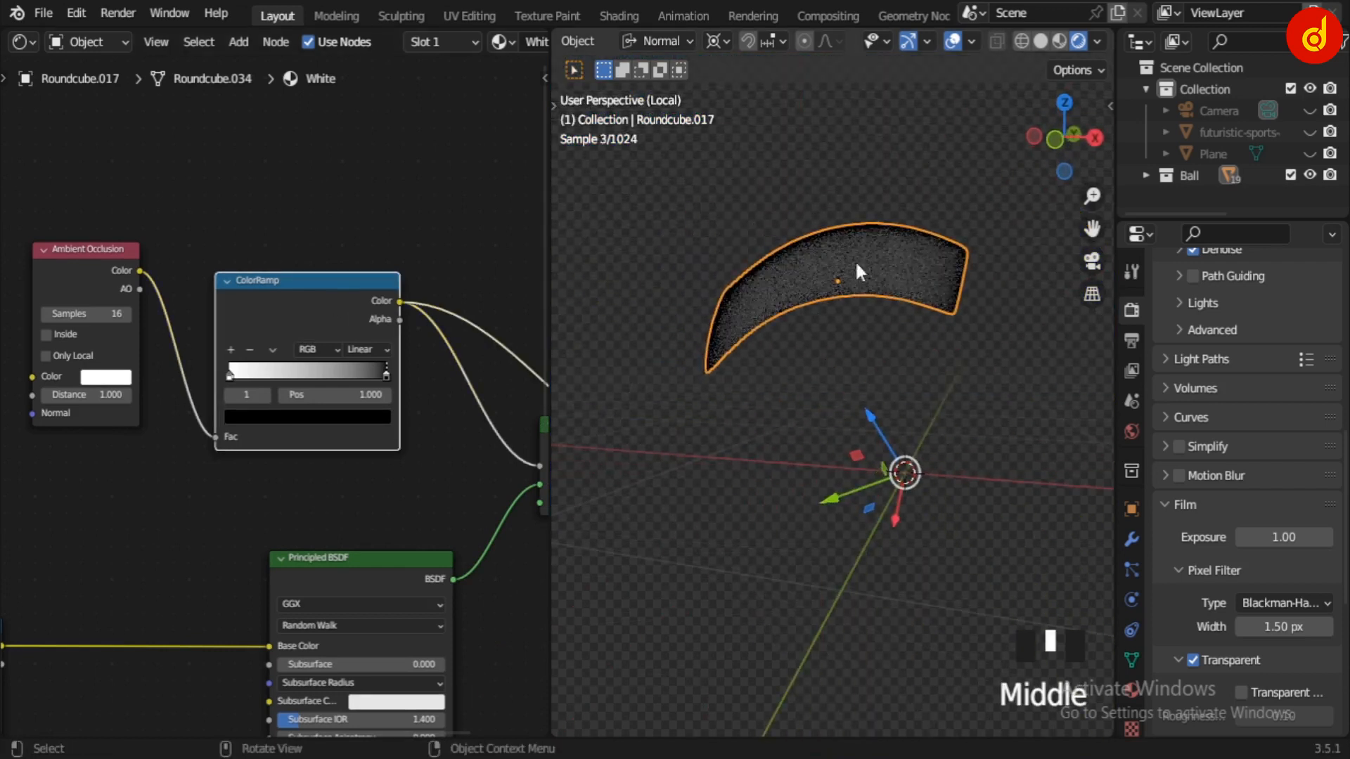
# Connect the Mix Shader back to the Material Output and bring the complete White node tree into view.
pyautogui.moveTo(520, 471); pyautogui.dragTo(218, 506, button='middle')
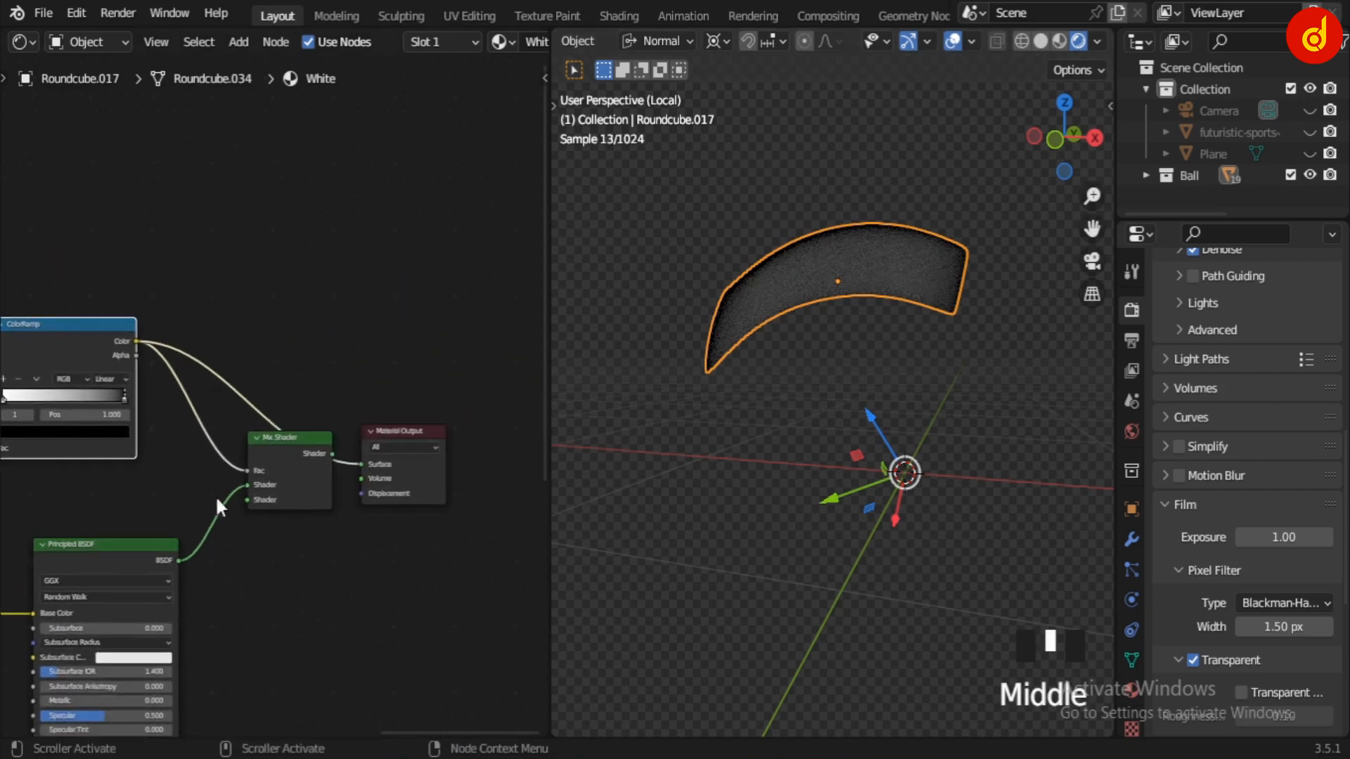
pyautogui.keyDown('ctrl'); pyautogui.keyDown('shift'); pyautogui.click(298, 445); pyautogui.keyUp('shift'); pyautogui.keyUp('ctrl')
pyautogui.scroll(-4, 348, 569)
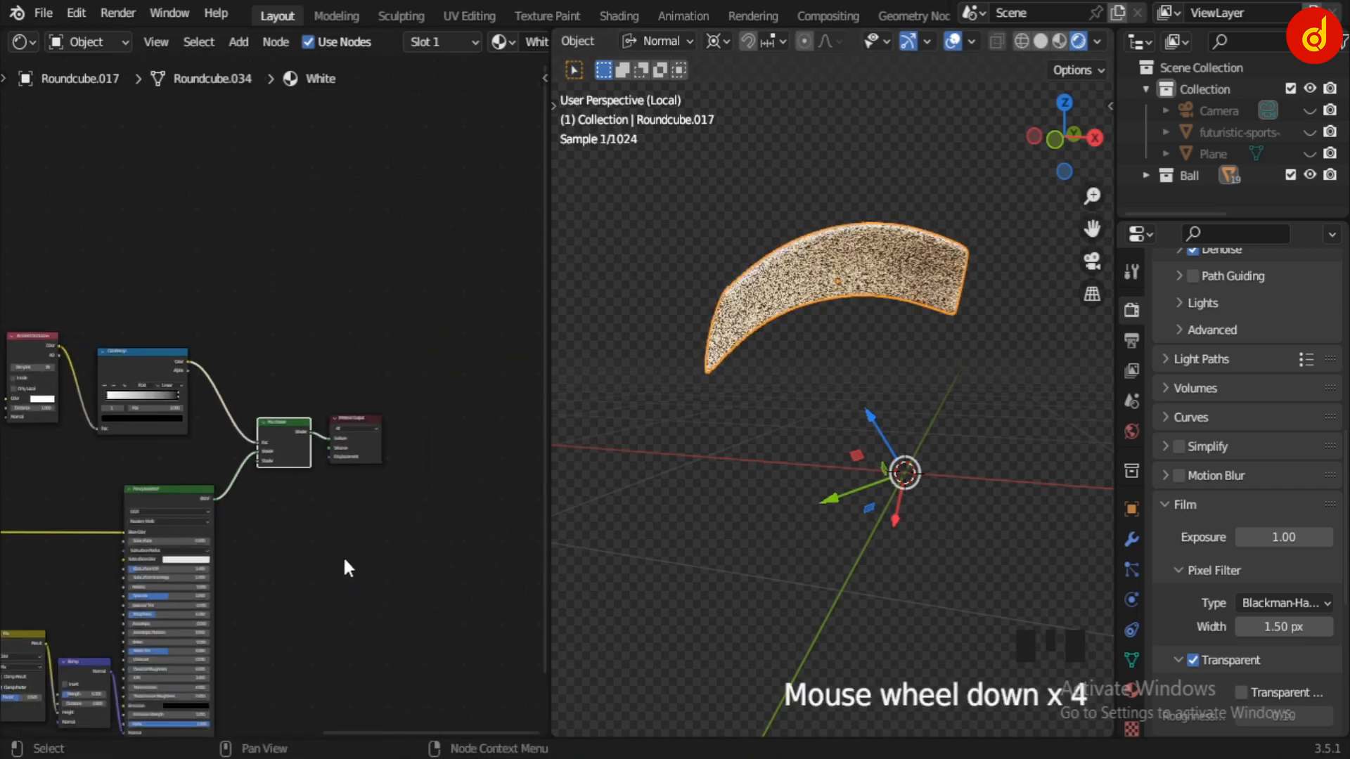
pyautogui.moveTo(343, 555); pyautogui.dragTo(465, 485, button='middle')
pyautogui.scroll(-2, 415, 518)
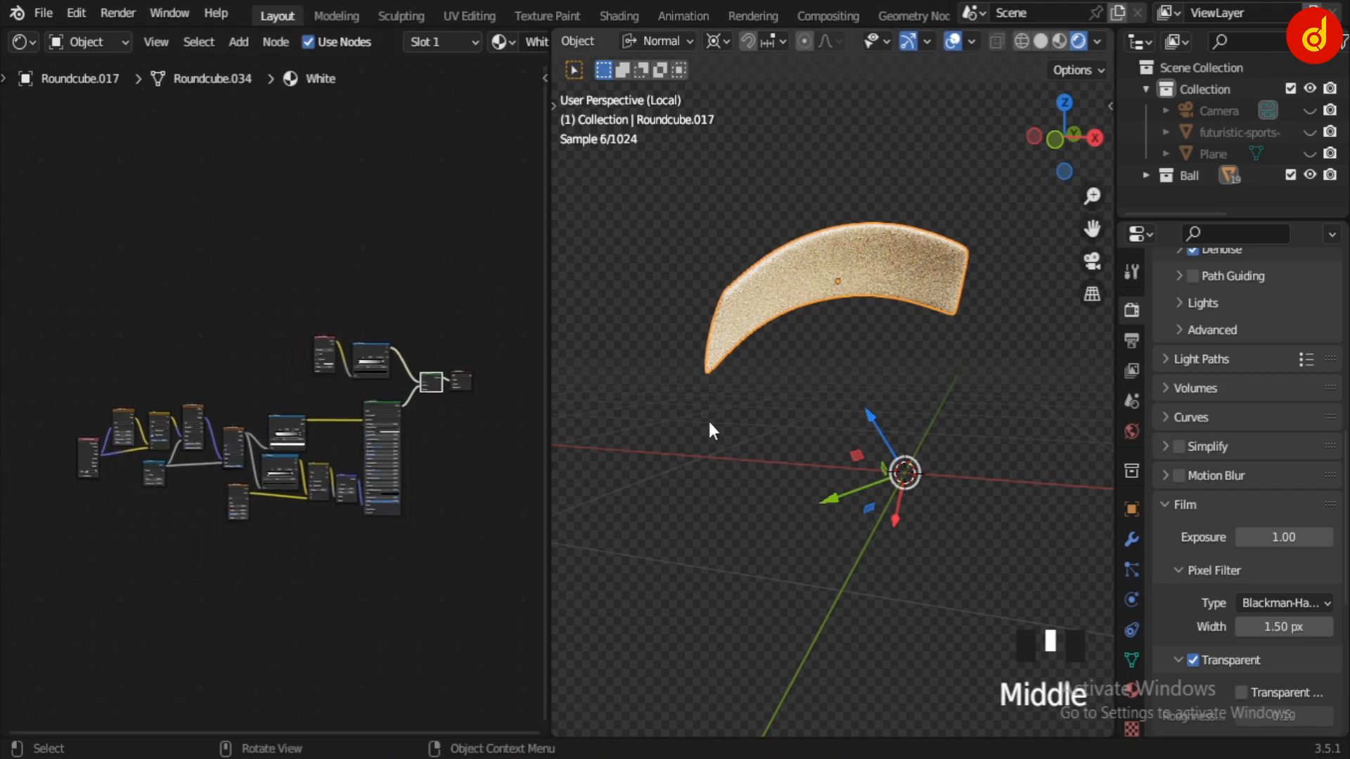
# Switch the viewport to Solid shading and leave the isolated view of the white panel.
pyautogui.click(1040, 42)
pyautogui.moveTo(808, 392); pyautogui.dragTo(941, 506, button='middle')
pyautogui.press('/')
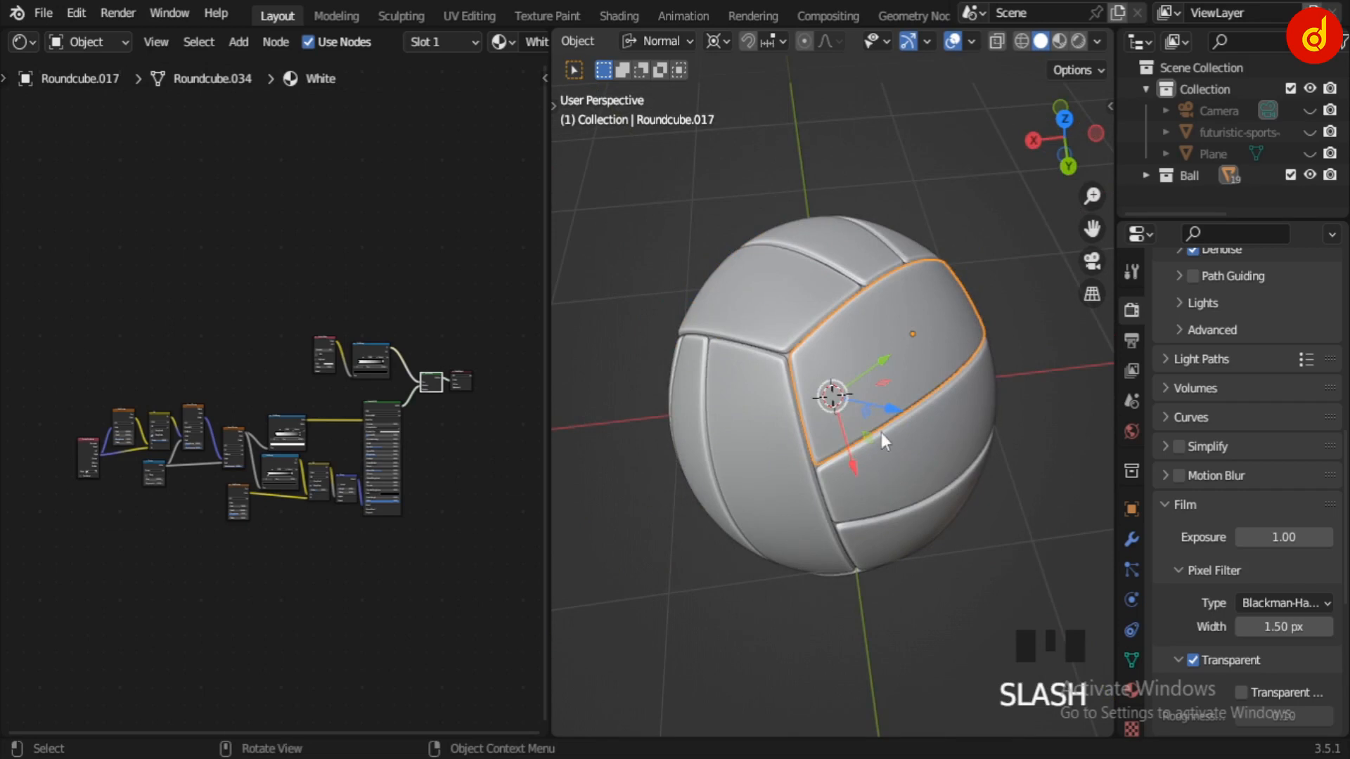
# Expand the Ball collection in an enlarged outliner, hide Roundcube.017 and select the inner sphere behind it.
pyautogui.moveTo(1170, 222); pyautogui.dragTo(1170, 503)
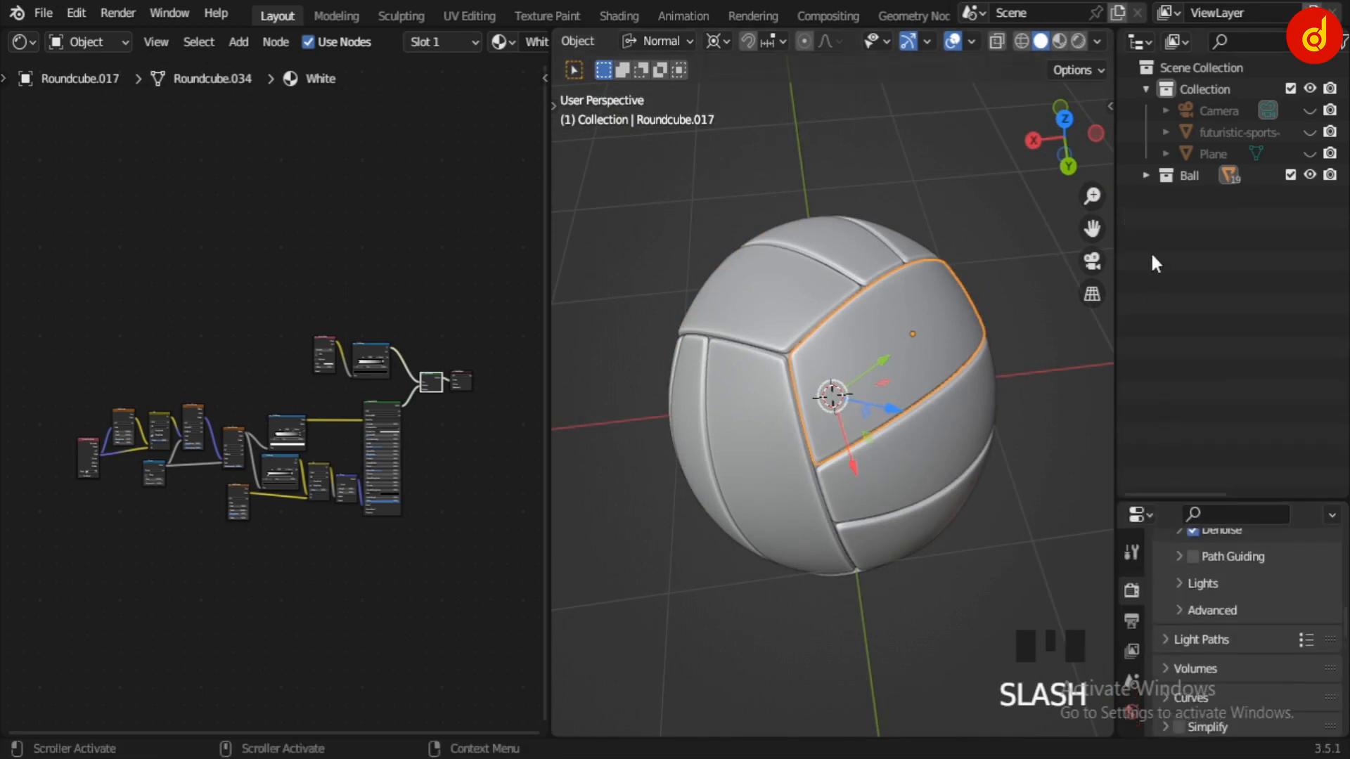
pyautogui.click(1146, 174)
pyautogui.scroll(-3, 1215, 289)
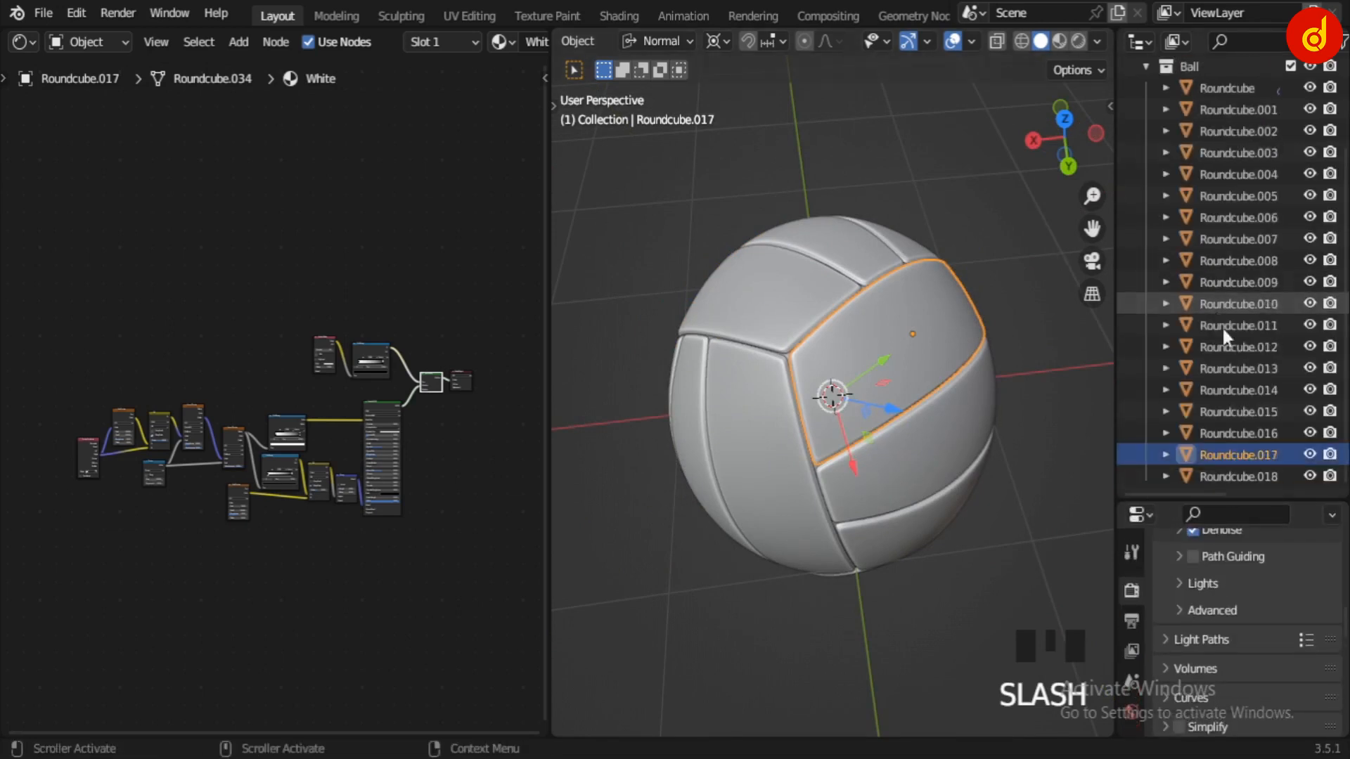
pyautogui.click(1311, 455)
pyautogui.click(890, 328)
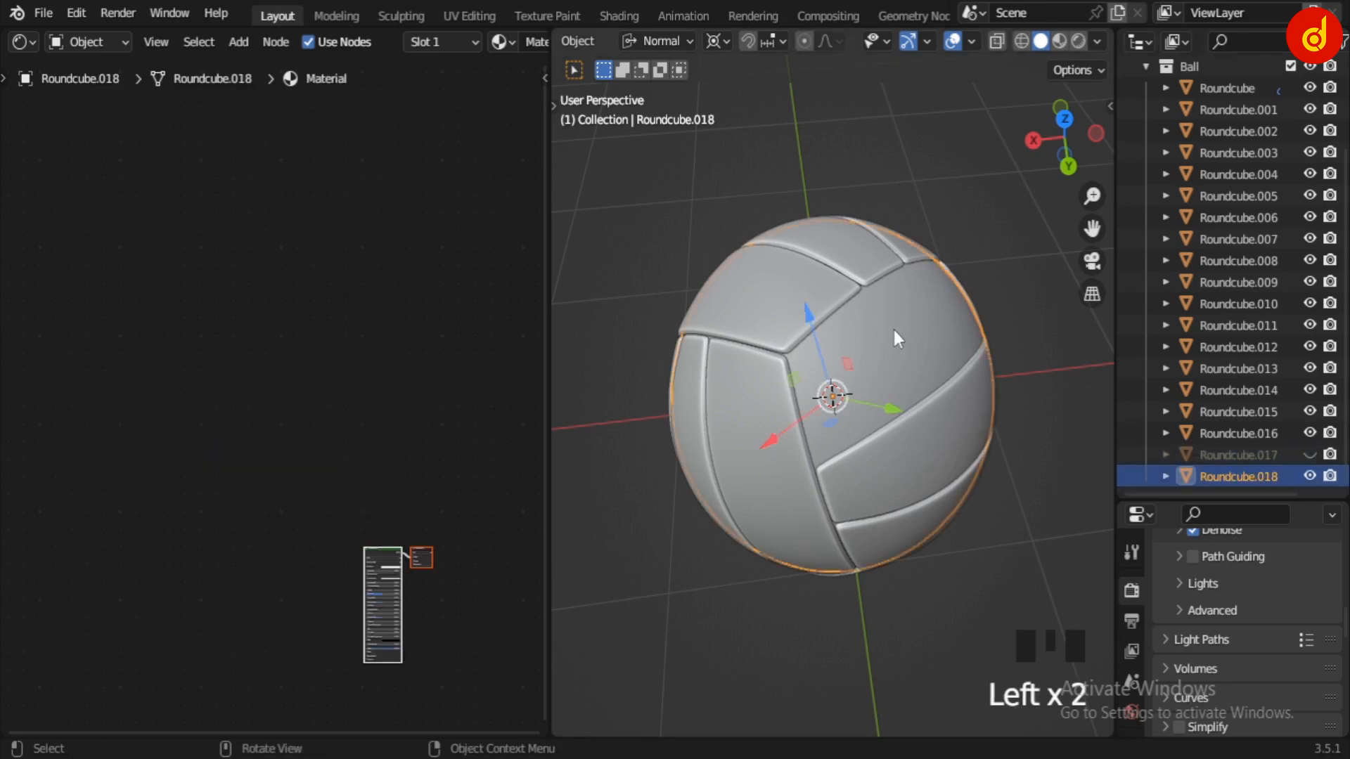
# Isolate the inner sphere Roundcube.018 in local view after toggling between it and the full ball.
pyautogui.moveTo(913, 335); pyautogui.dragTo(828, 317, button='middle')
pyautogui.press('/')
pyautogui.press('/')
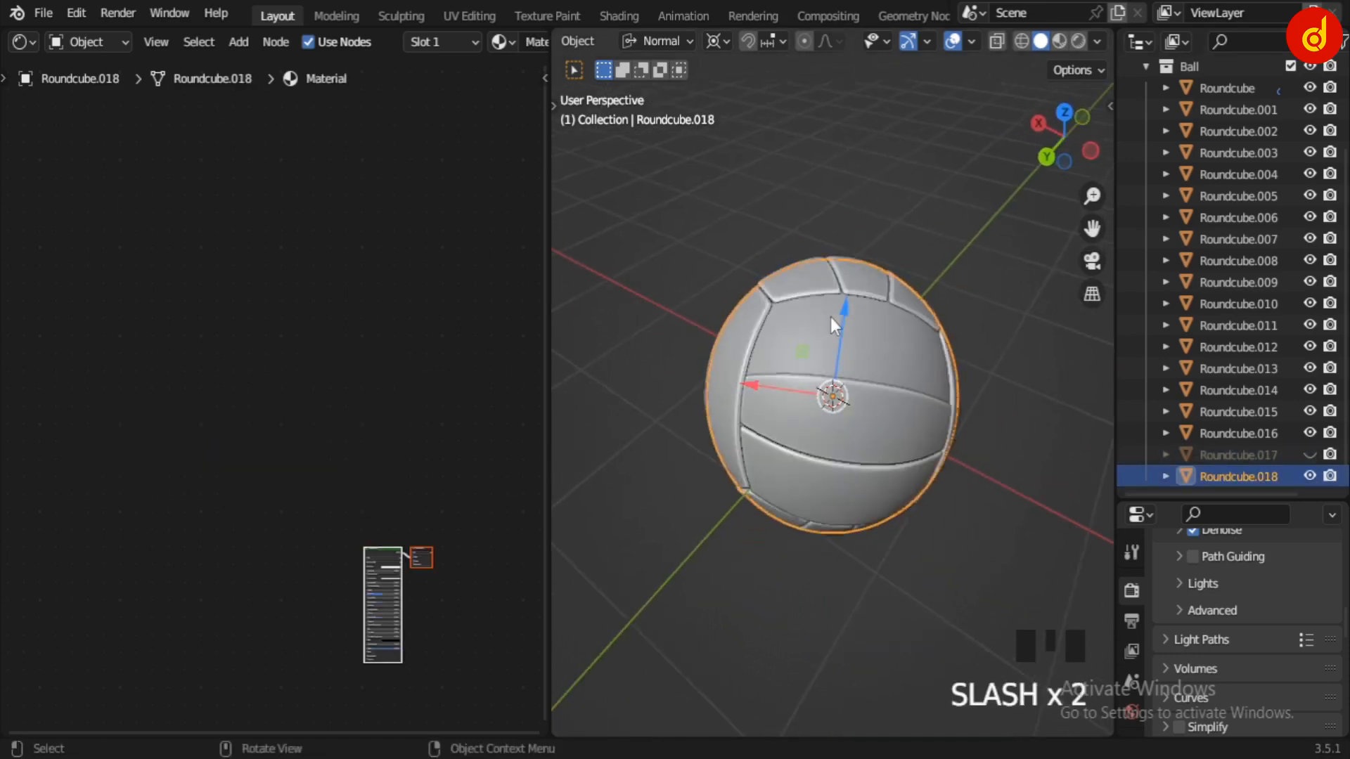
pyautogui.press('/')
pyautogui.press('/')
pyautogui.press('/')
pyautogui.press('/')
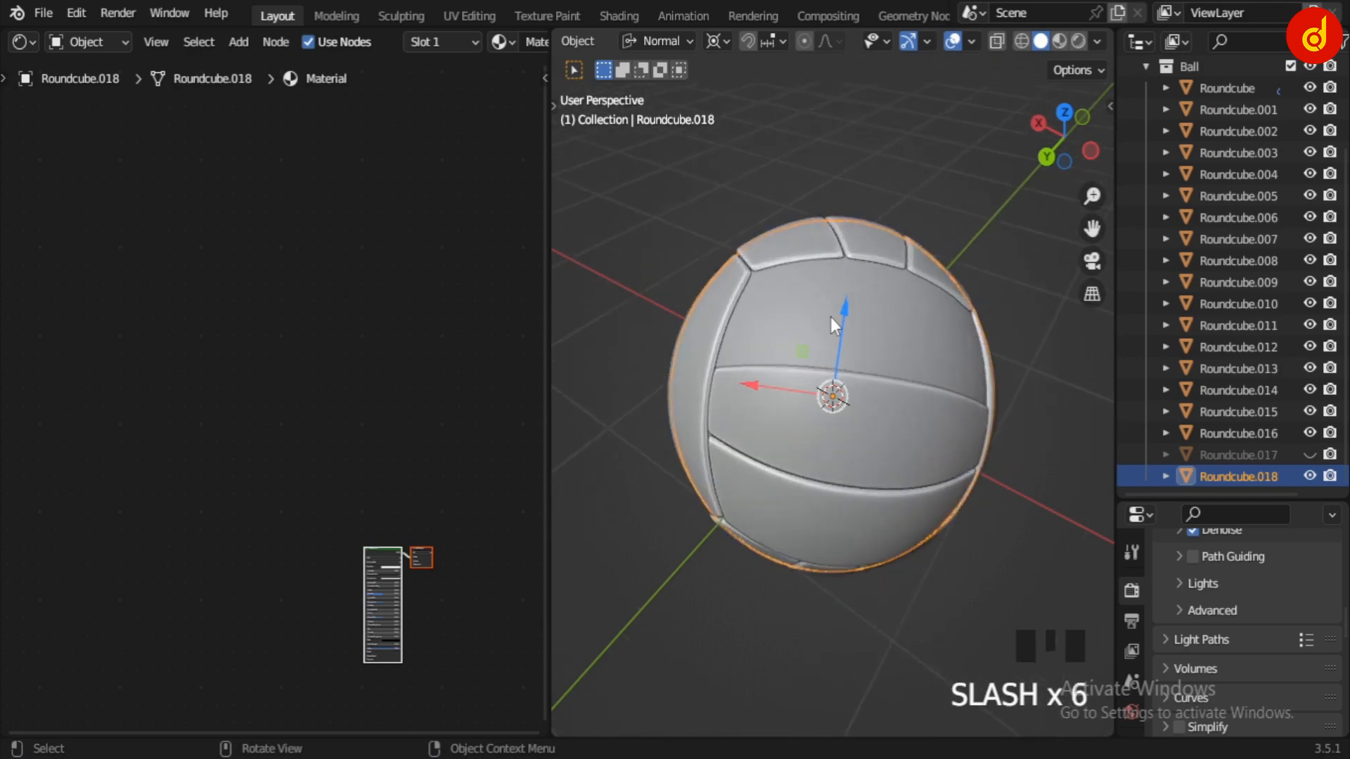
pyautogui.press('/')
# Examine the inner sphere's Principled BSDF material settings and view the sphere in Rendered shading.
pyautogui.scroll(5, 373, 337)
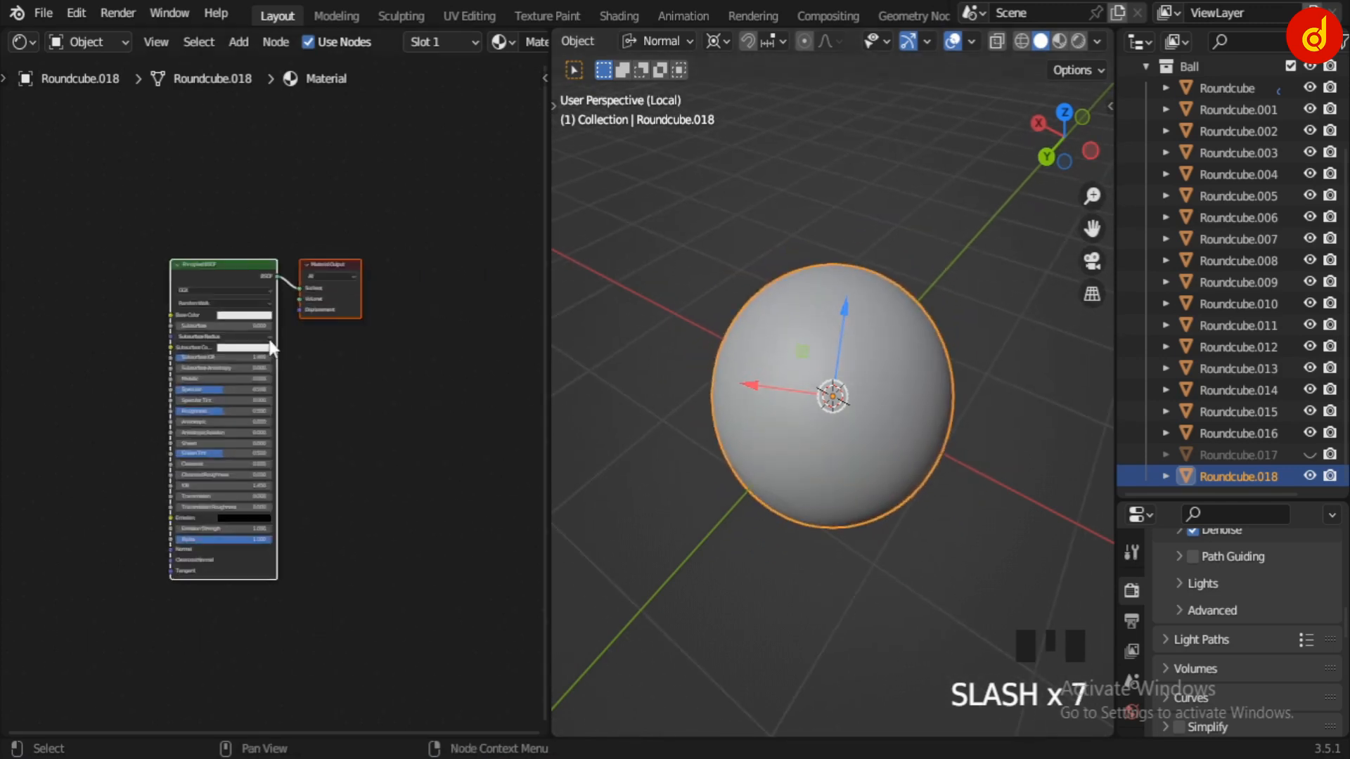
pyautogui.scroll(3, 302, 347)
pyautogui.scroll(-5, 507, 44)
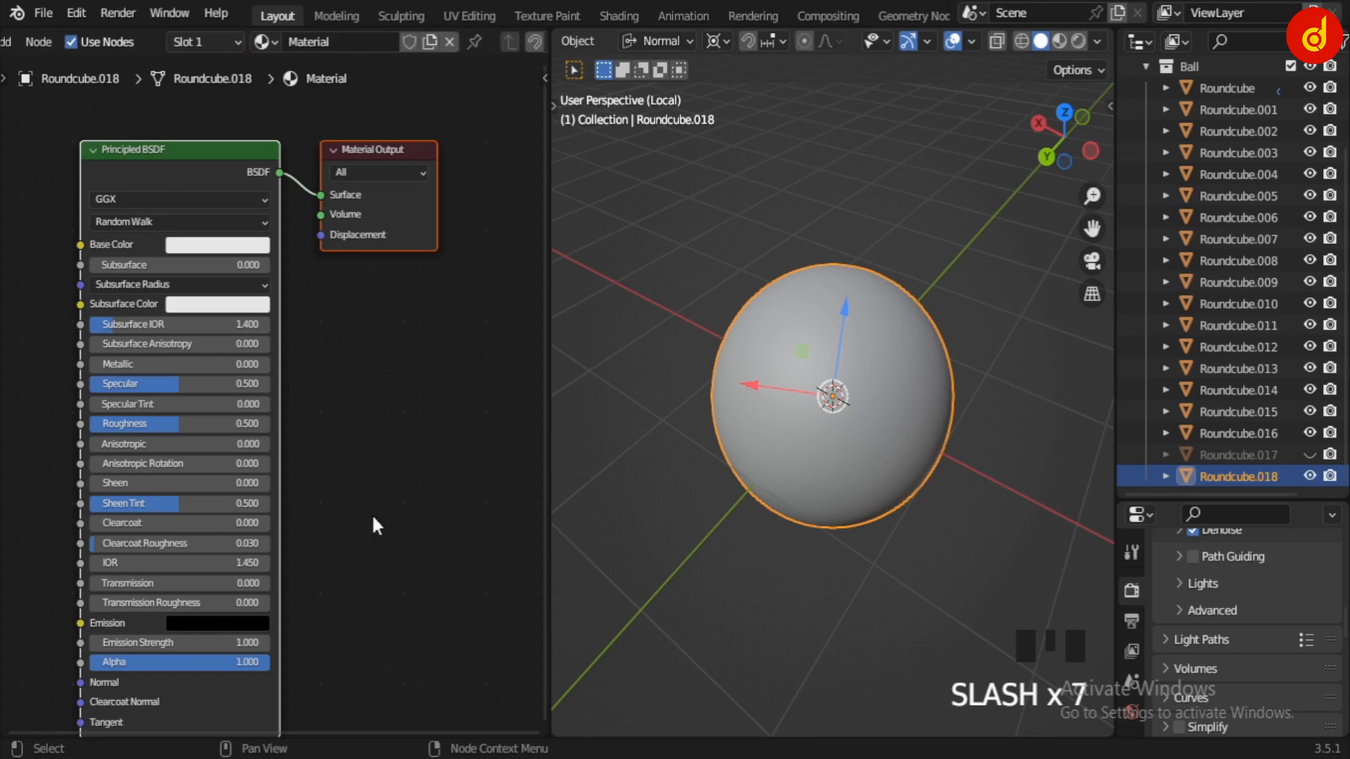
pyautogui.moveTo(372, 518); pyautogui.dragTo(397, 497, button='middle')
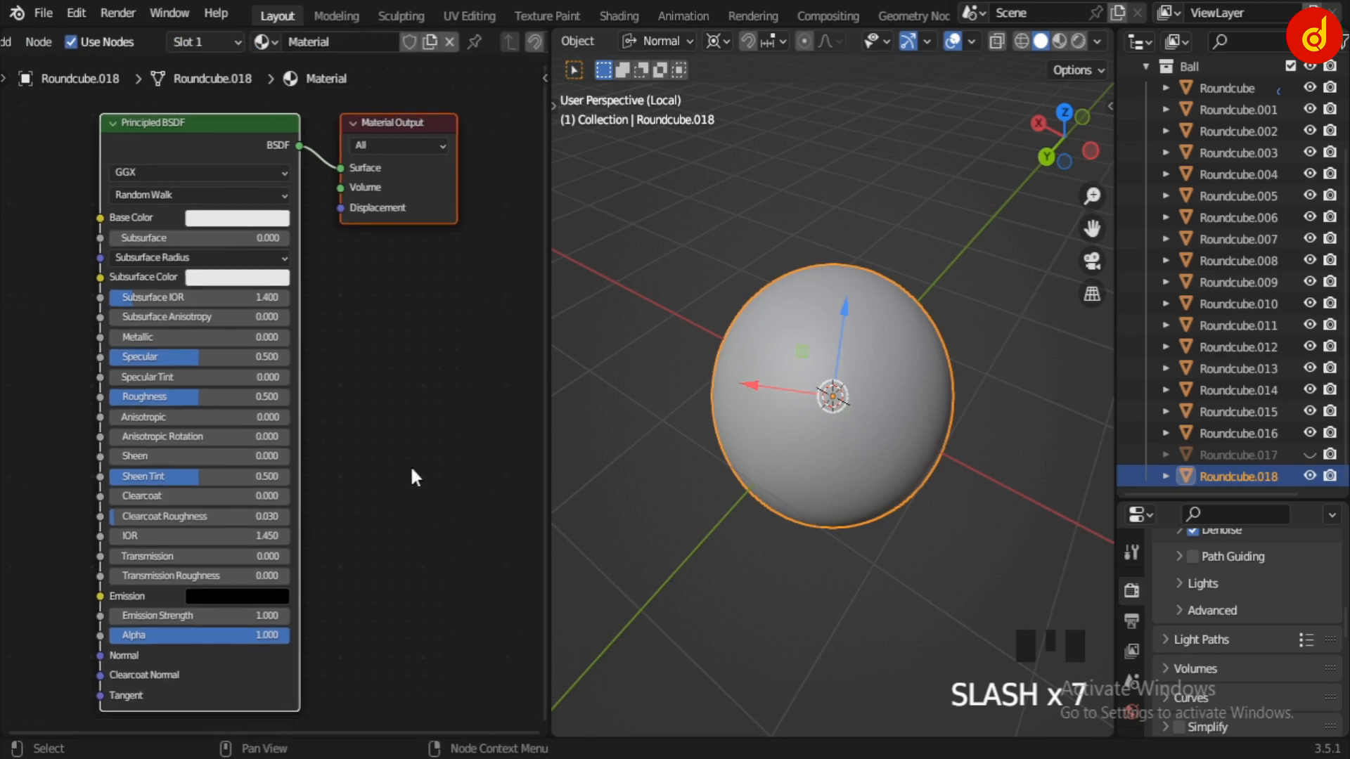
pyautogui.click(1078, 41)
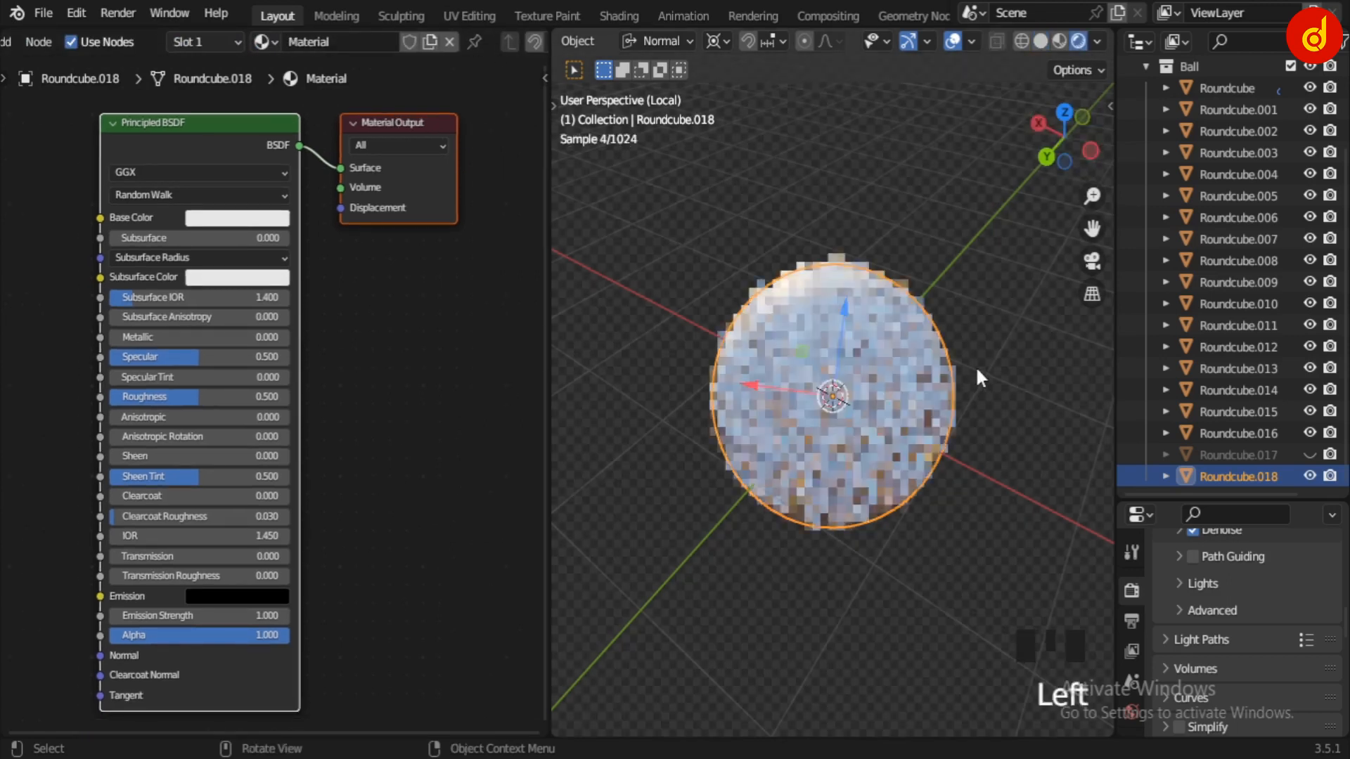
pyautogui.moveTo(976, 371); pyautogui.dragTo(977, 403, button='middle')
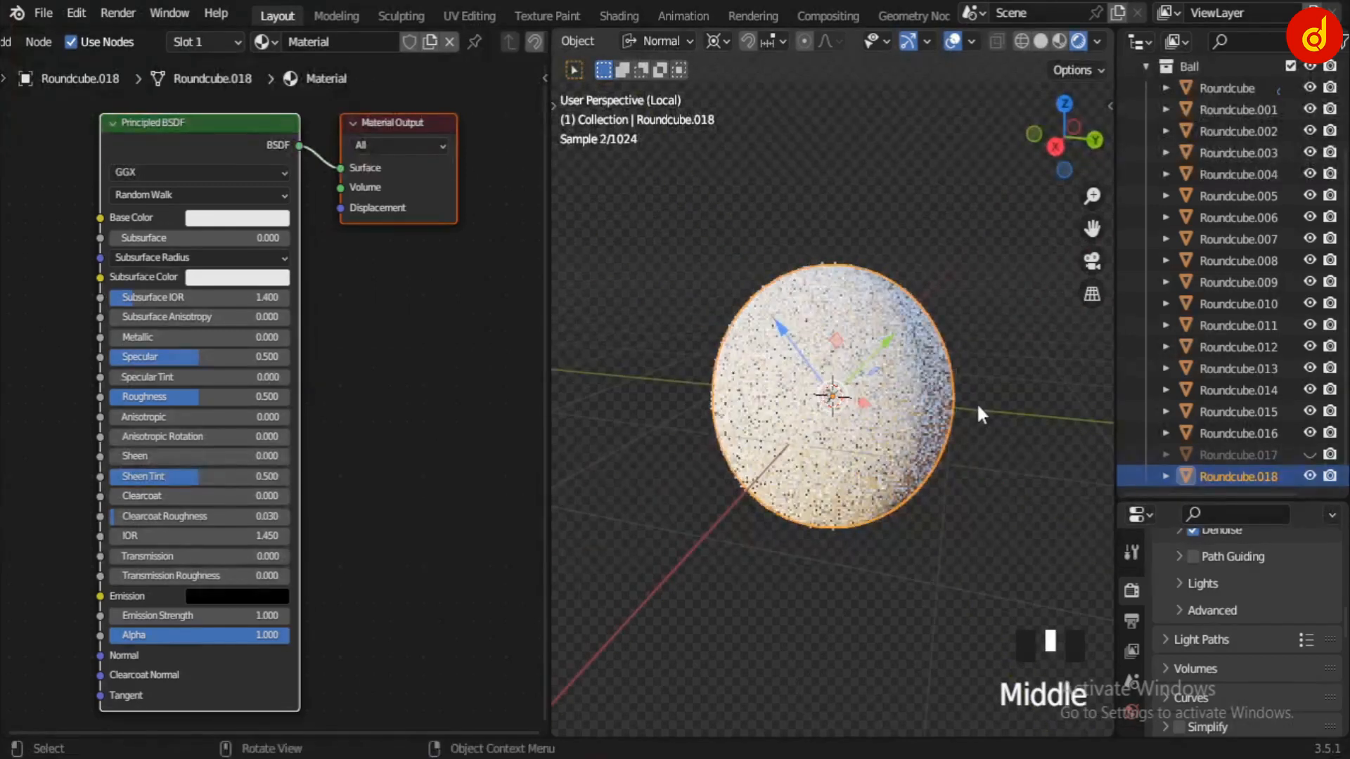
pyautogui.scroll(2, 977, 402)
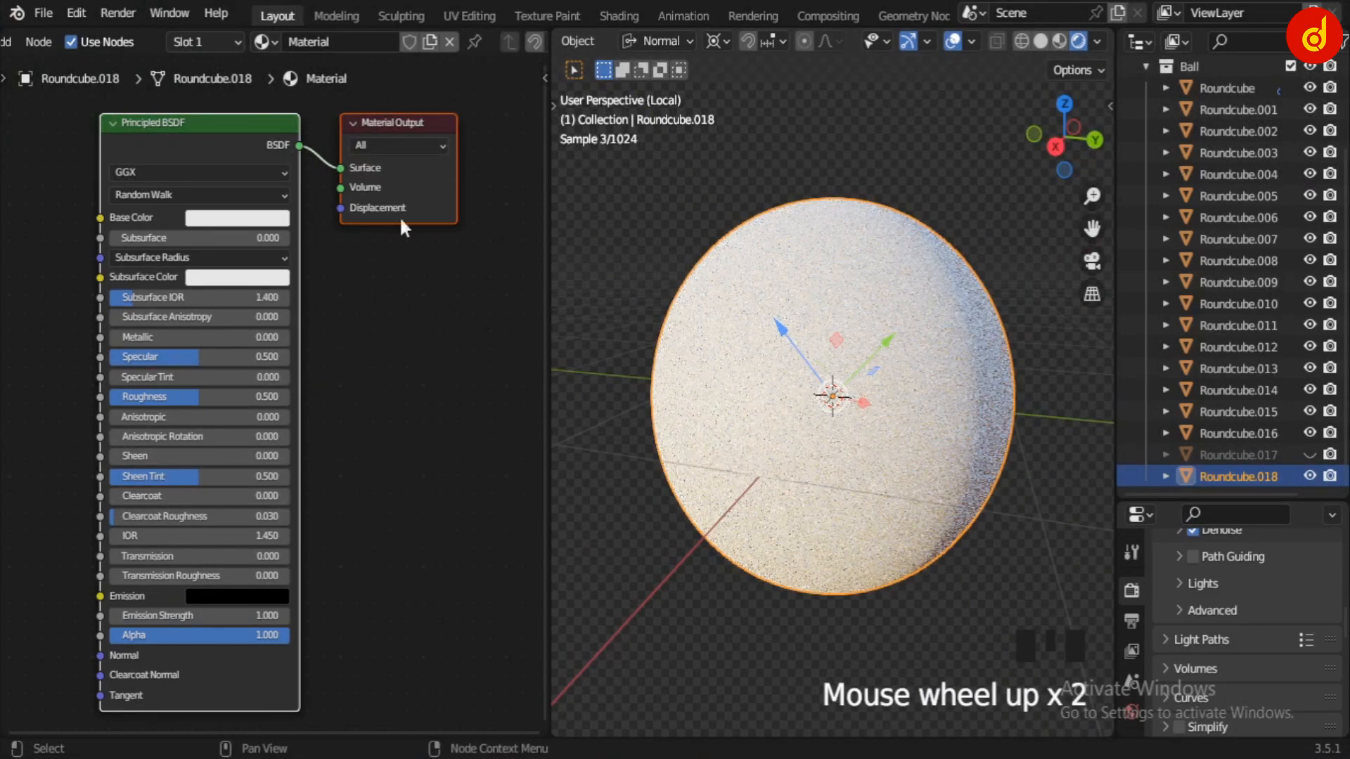
# Return to the full ball in Solid shading and select the white panel Roundcube.008 beside the exposed inner sphere.
pyautogui.click(1042, 42)
pyautogui.press('/')
pyautogui.scroll(-2, 970, 422)
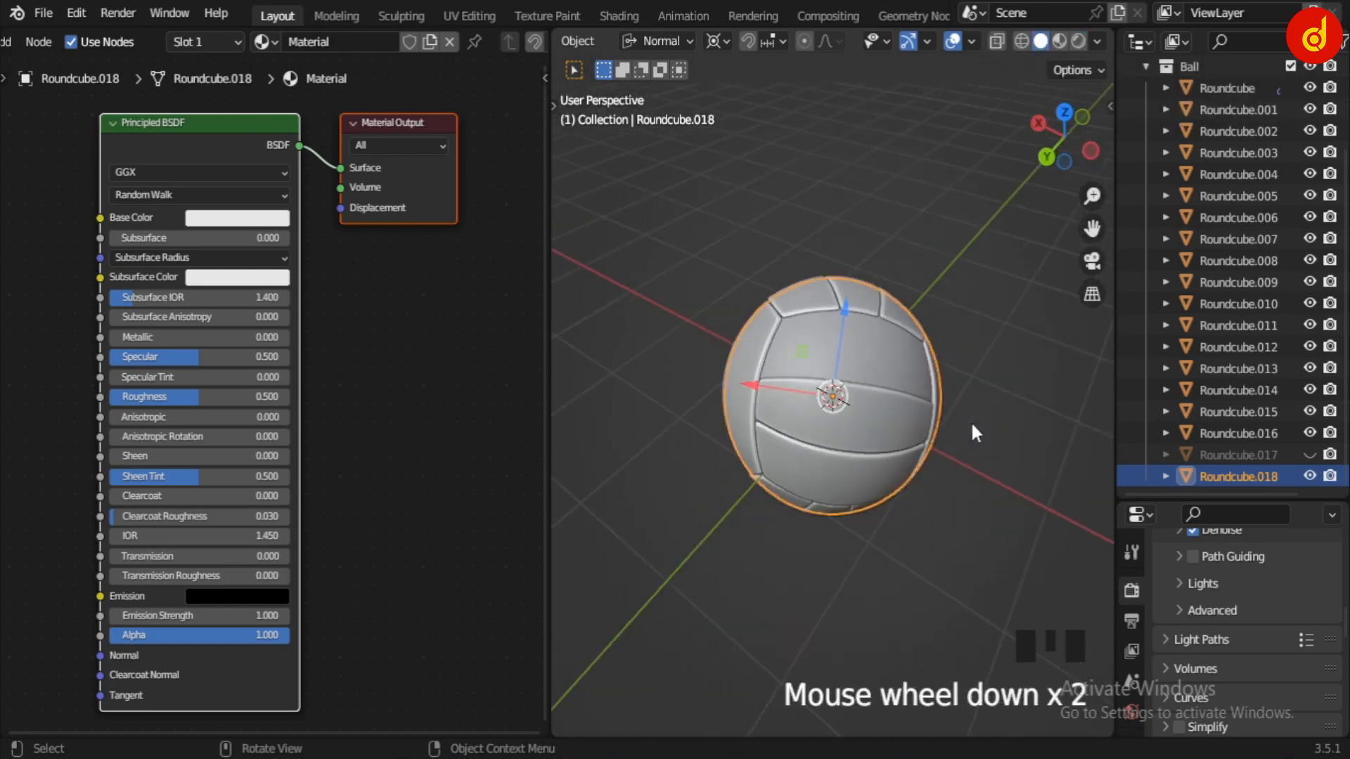
pyautogui.scroll(3, 978, 393)
pyautogui.moveTo(906, 441); pyautogui.dragTo(769, 399, button='middle')
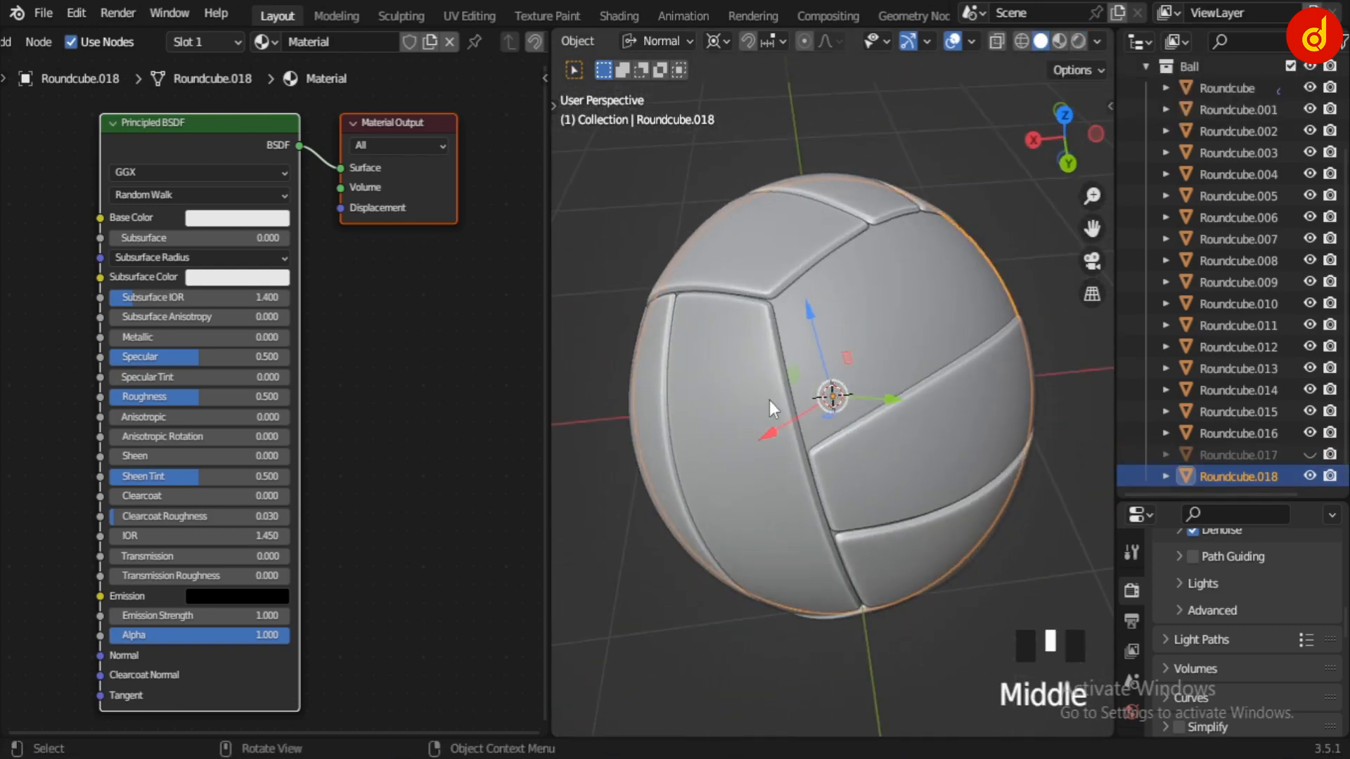
pyautogui.click(769, 400)
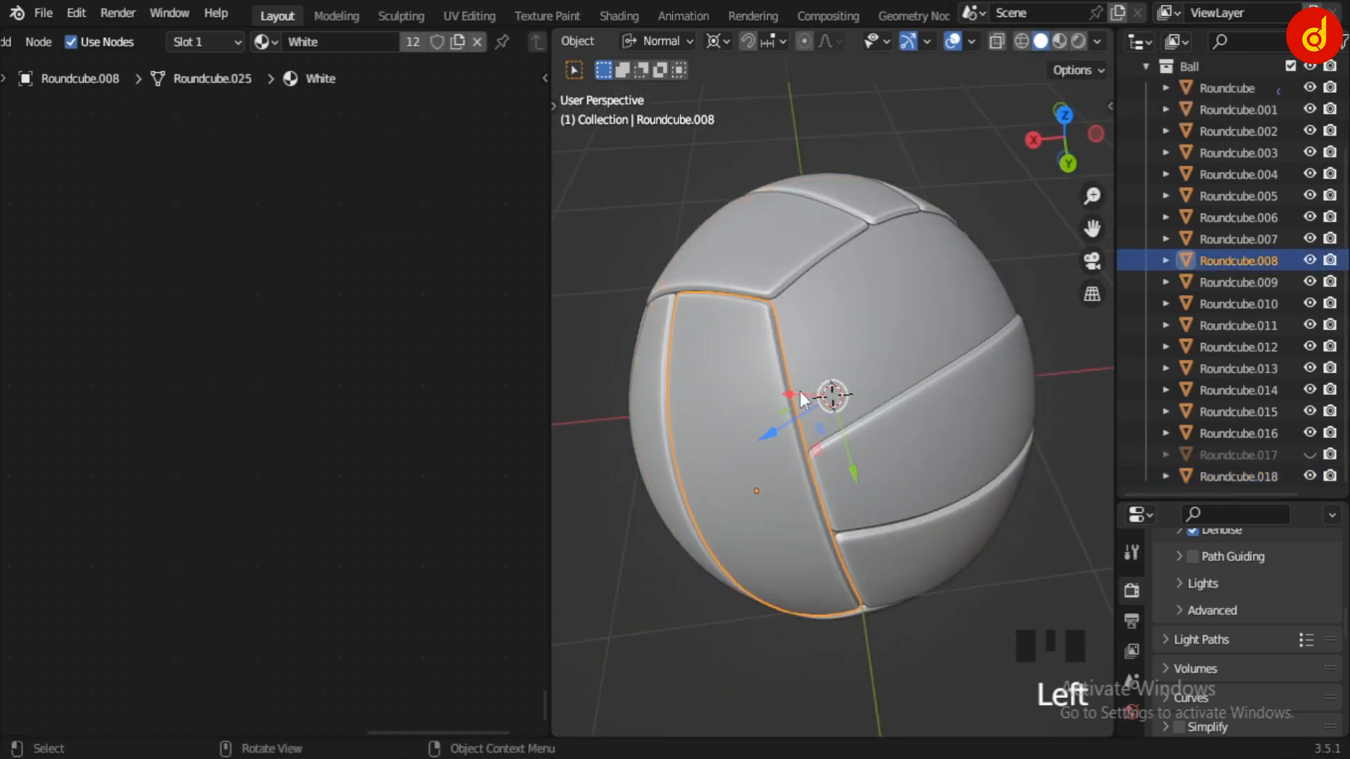
# Restore the hidden Roundcube.017 panel, leave Roundcube.008 visible, and collapse the Ball collection in the outliner.
pyautogui.click(1311, 260)
pyautogui.click(1310, 455)
pyautogui.scroll(-3, 838, 382)
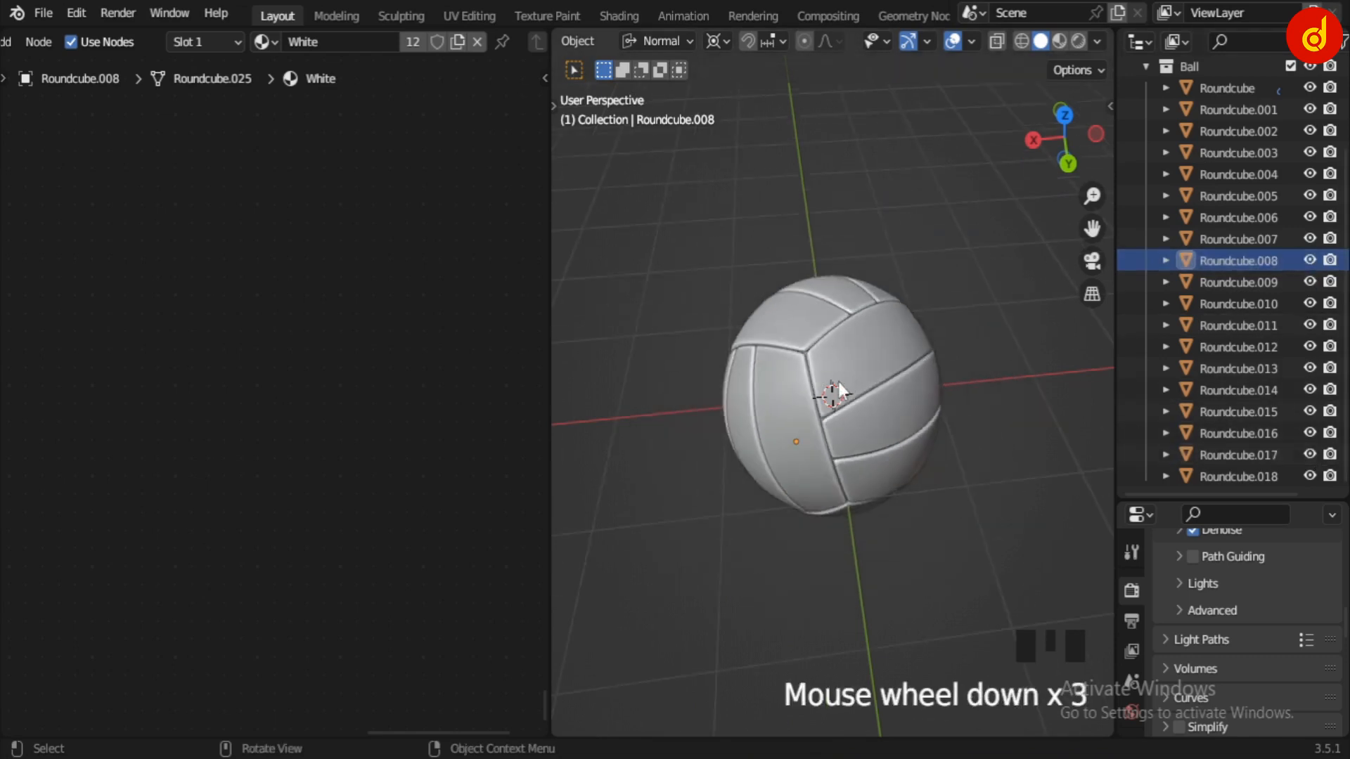
pyautogui.moveTo(838, 382); pyautogui.dragTo(1050, 289, button='middle')
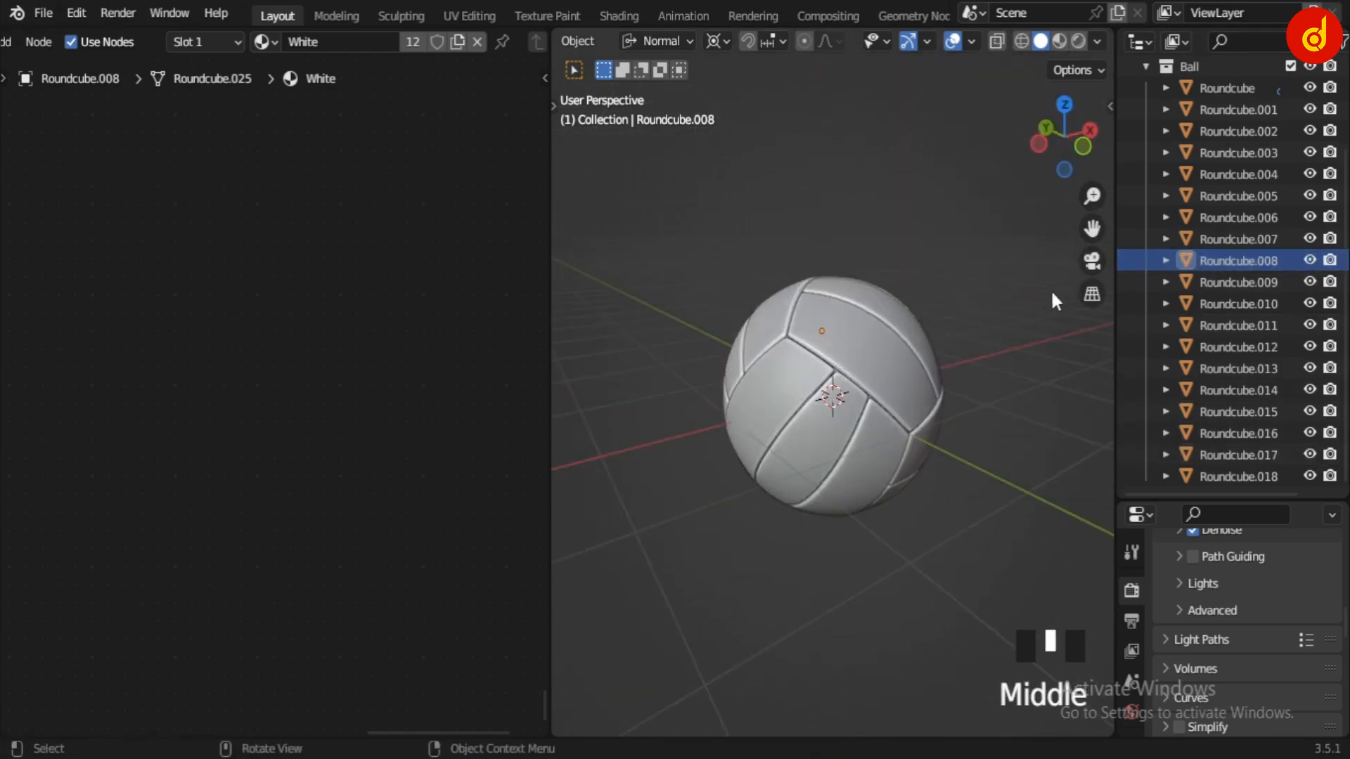
pyautogui.scroll(5, 1273, 356)
pyautogui.click(1146, 173)
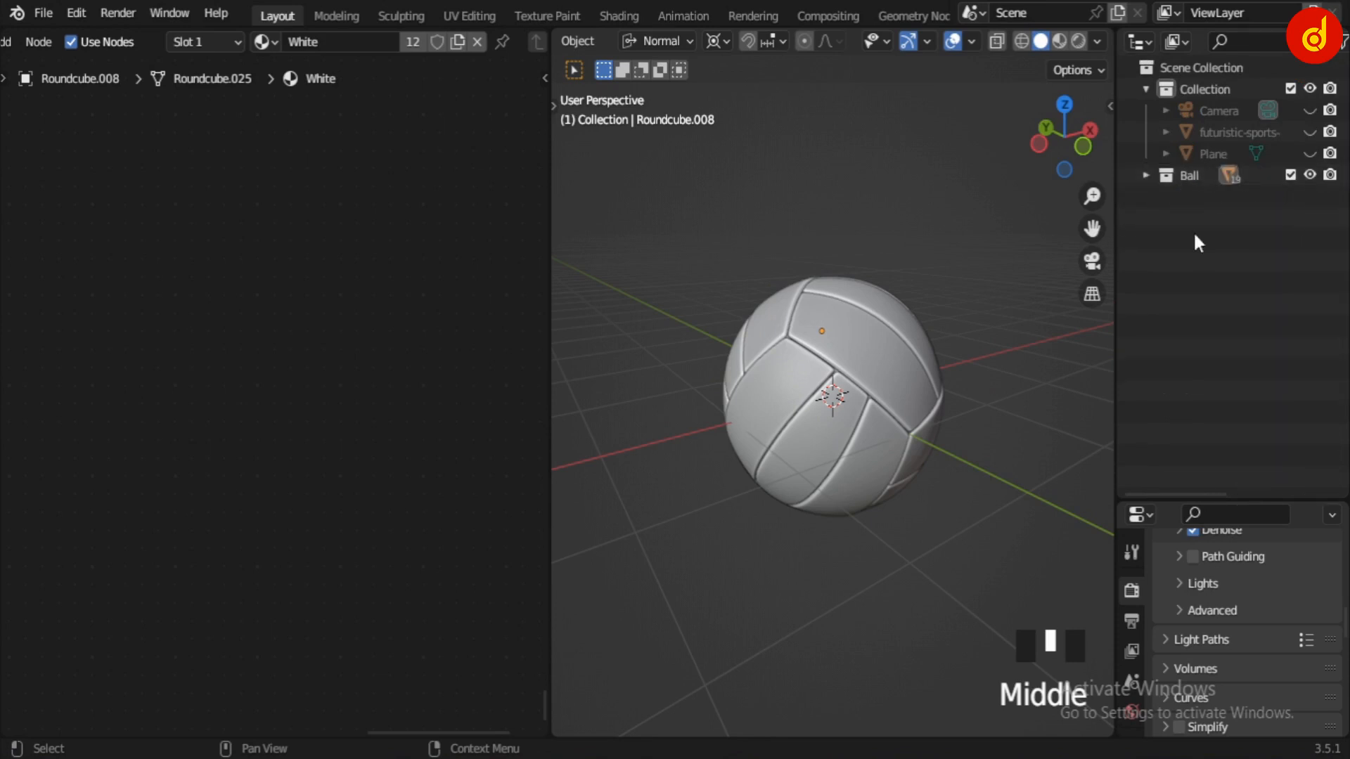
# Unhide the futuristic sports arena image plane behind the ball and select it.
pyautogui.click(1311, 132)
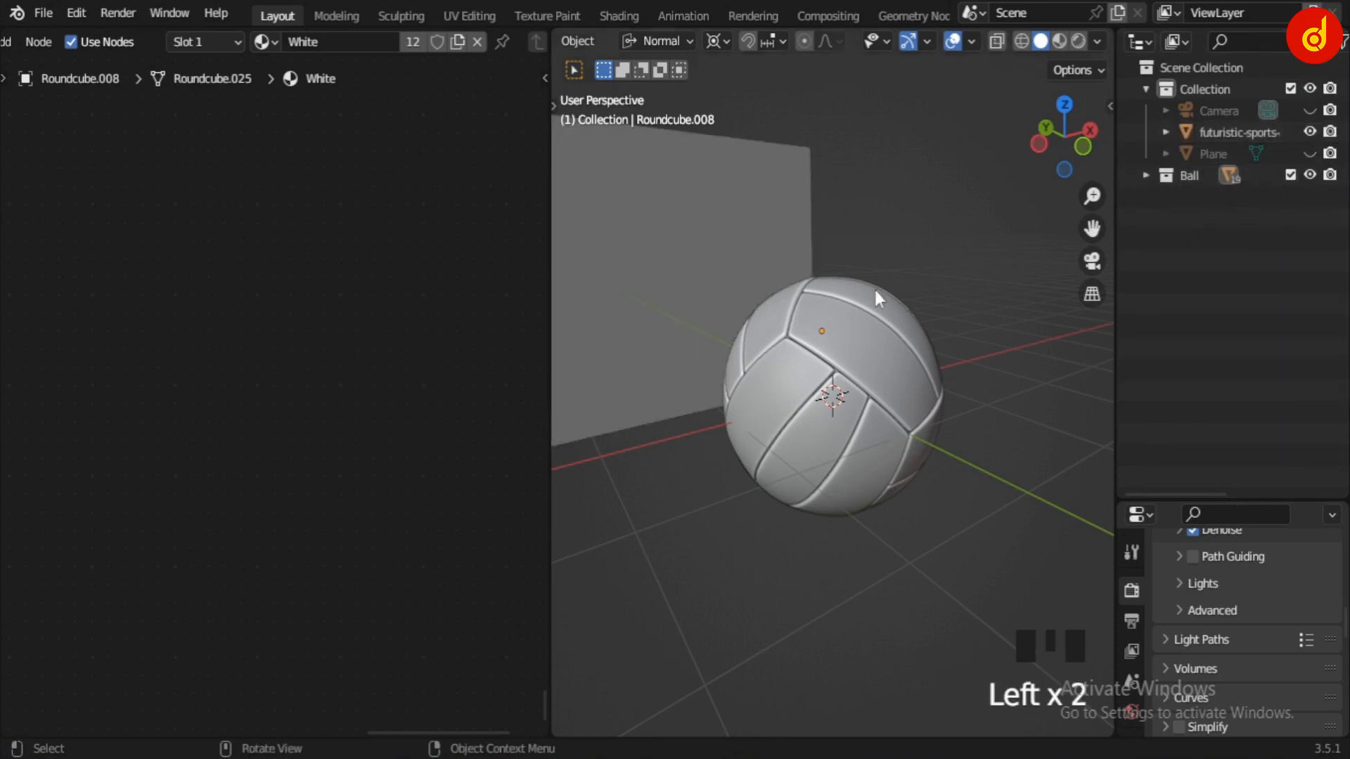
pyautogui.scroll(-5, 750, 327)
pyautogui.click(720, 327)
pyautogui.scroll(-3, 723, 331)
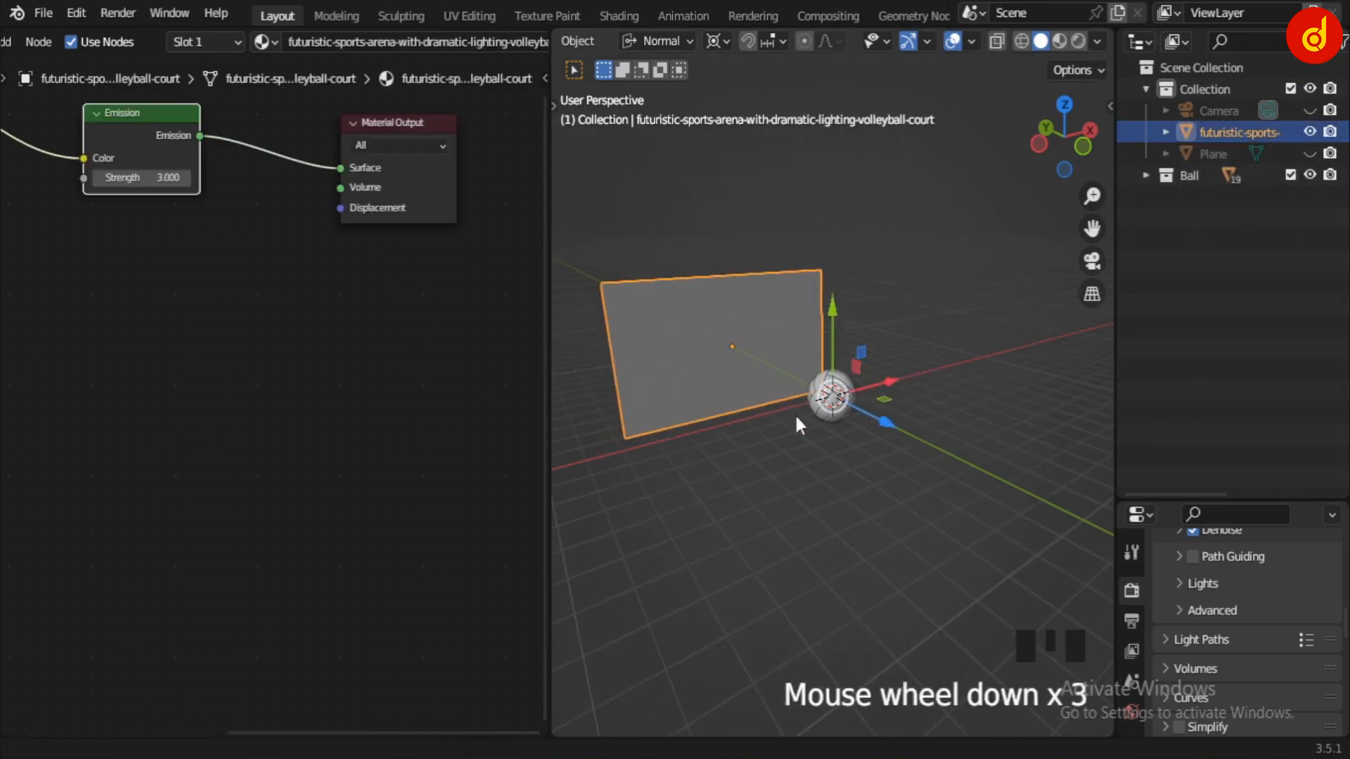
pyautogui.keyDown('shift'); pyautogui.moveTo(796, 416); pyautogui.dragTo(837, 464, button='middle'); pyautogui.keyUp('shift')
pyautogui.moveTo(736, 481); pyautogui.dragTo(789, 443, button='middle')
# Isolate the arena image plane in local view and display it in Rendered shading.
pyautogui.press('/')
pyautogui.scroll(-2, 859, 450)
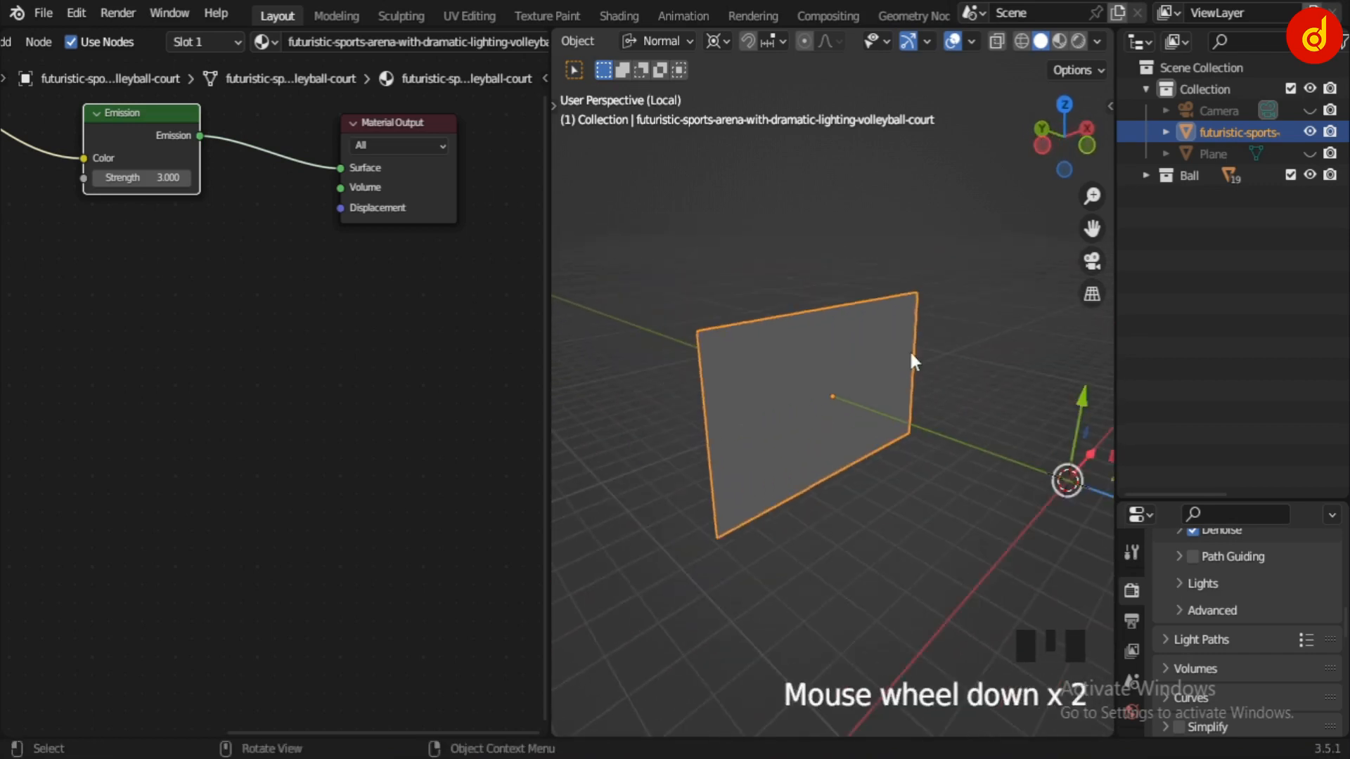
pyautogui.moveTo(914, 486); pyautogui.dragTo(778, 467, button='middle')
pyautogui.scroll(5, 858, 470)
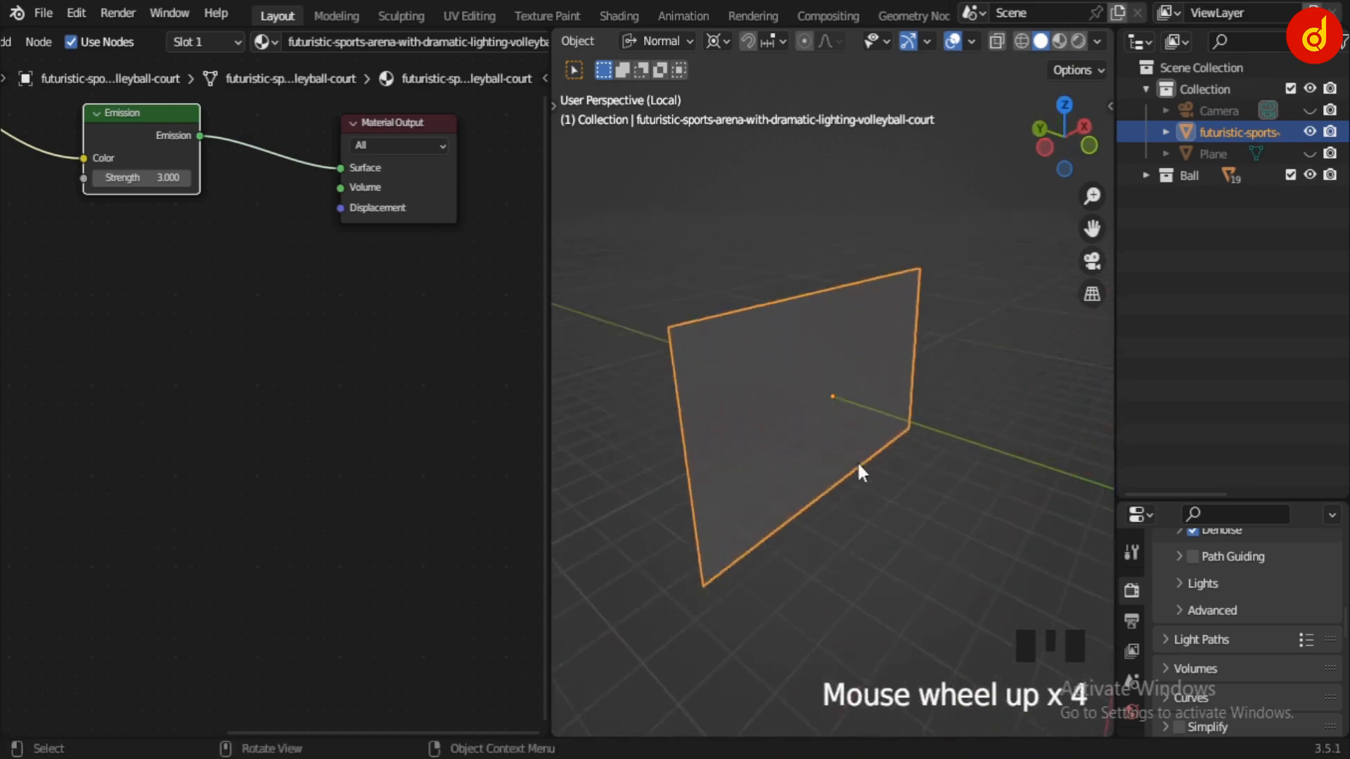
pyautogui.click(1078, 40)
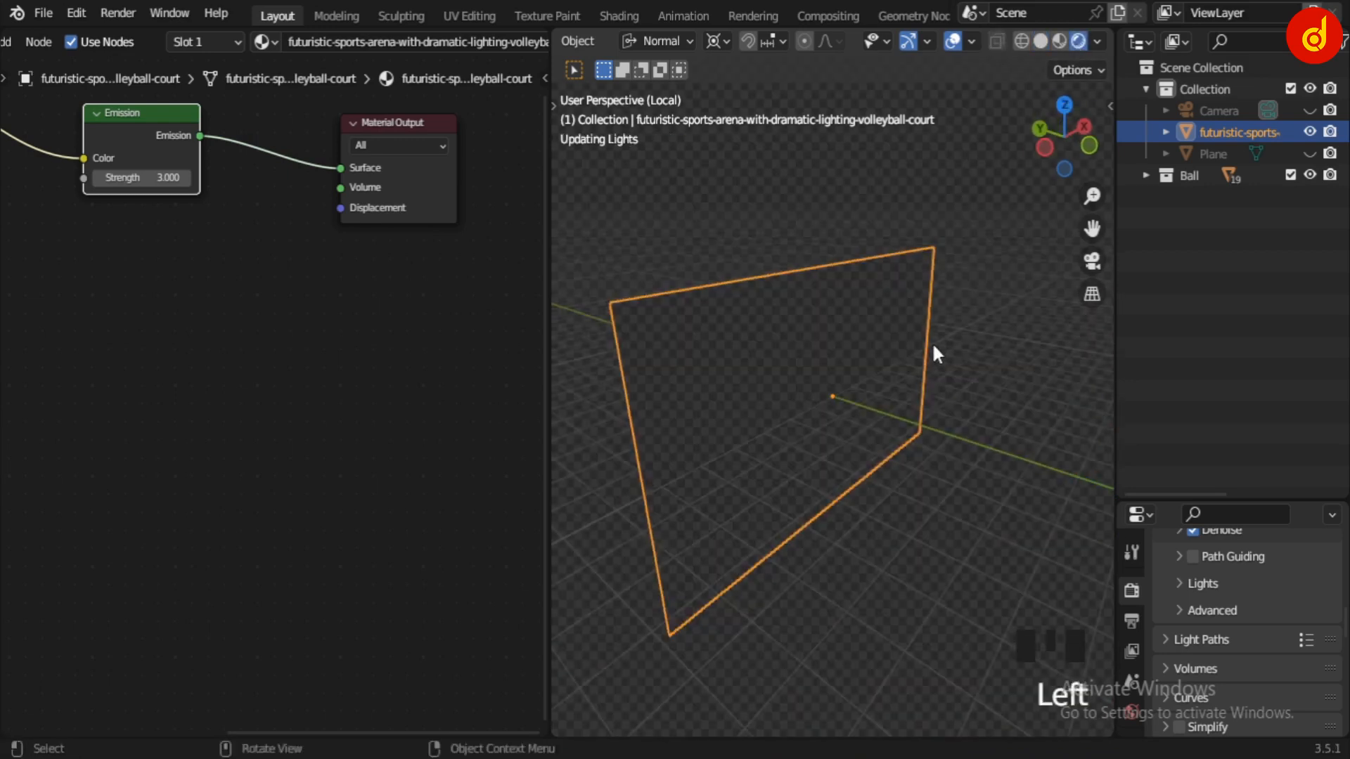
pyautogui.moveTo(847, 508); pyautogui.dragTo(703, 479, button='middle')
pyautogui.scroll(-2, 993, 512)
pyautogui.scroll(3, 994, 506)
pyautogui.scroll(-1, 1006, 508)
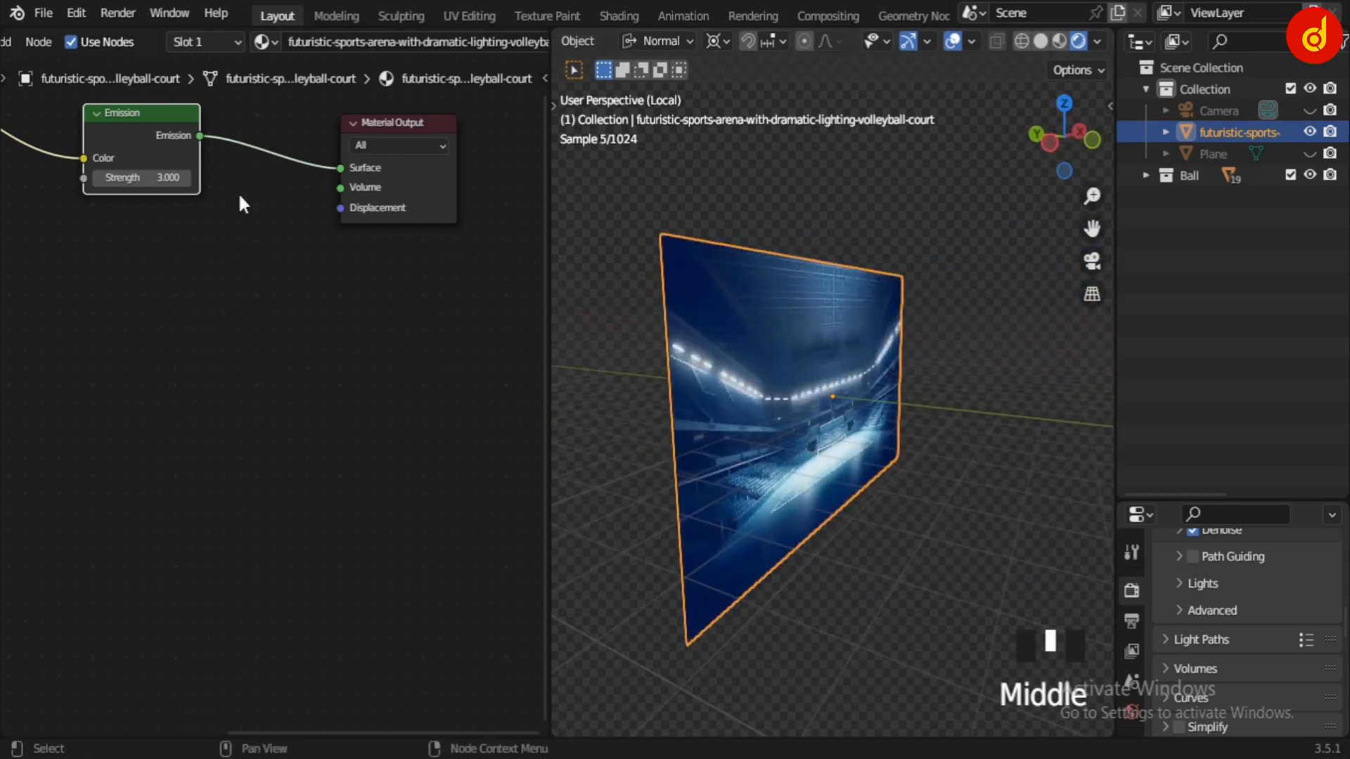
# Examine the arena plane's material nodes, from the image texture to the Emission node and its strength.
pyautogui.scroll(-6, 250, 362)
pyautogui.scroll(10, 467, 419)
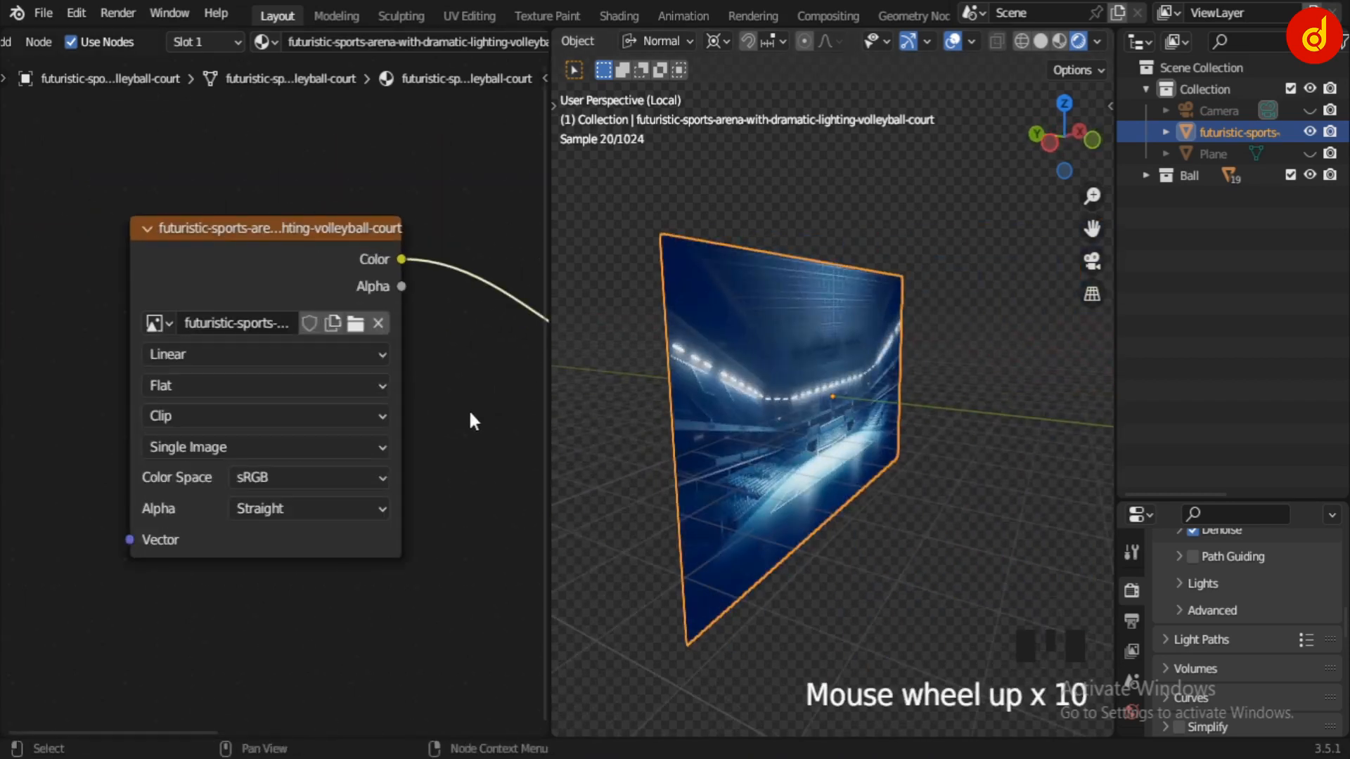
pyautogui.scroll(-2, 468, 407)
pyautogui.moveTo(468, 408); pyautogui.dragTo(455, 445, button='middle')
pyautogui.scroll(2, 72, 380)
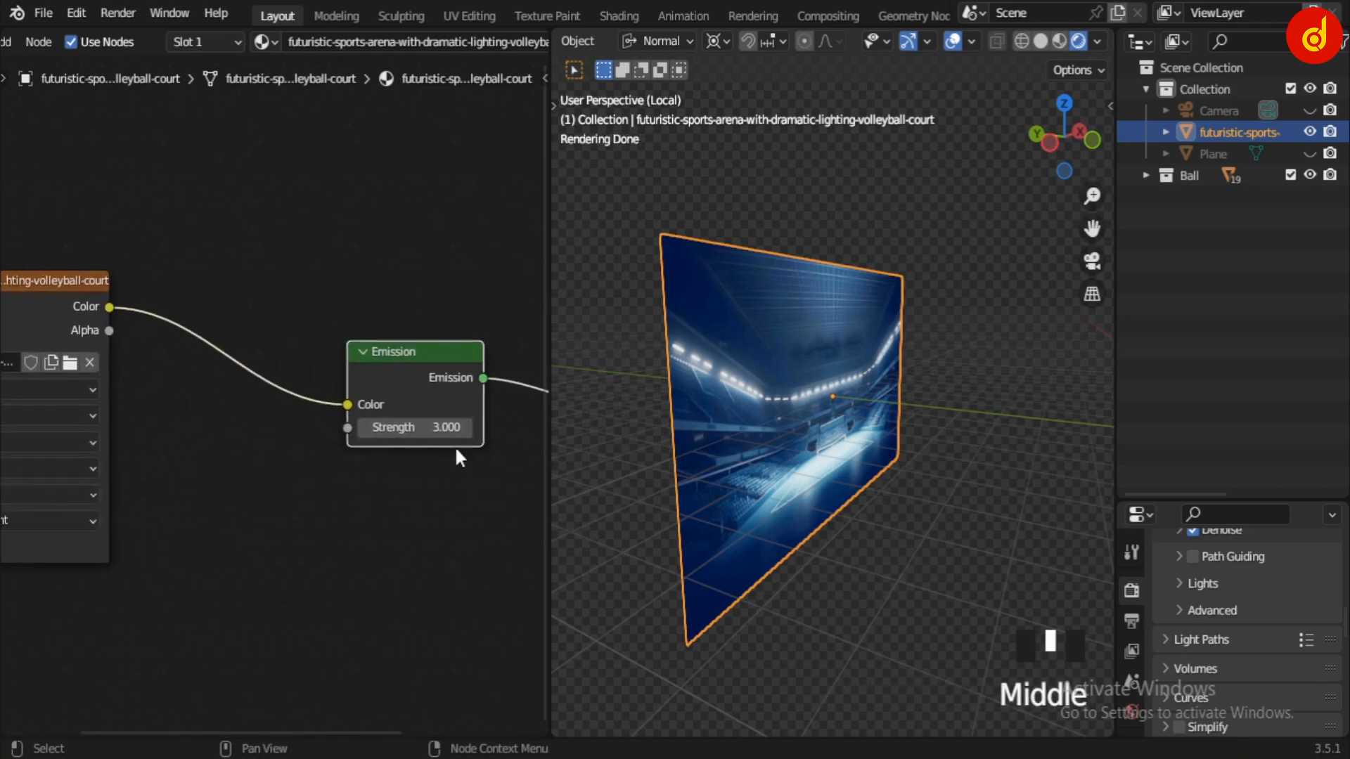
pyautogui.scroll(4, 266, 42)
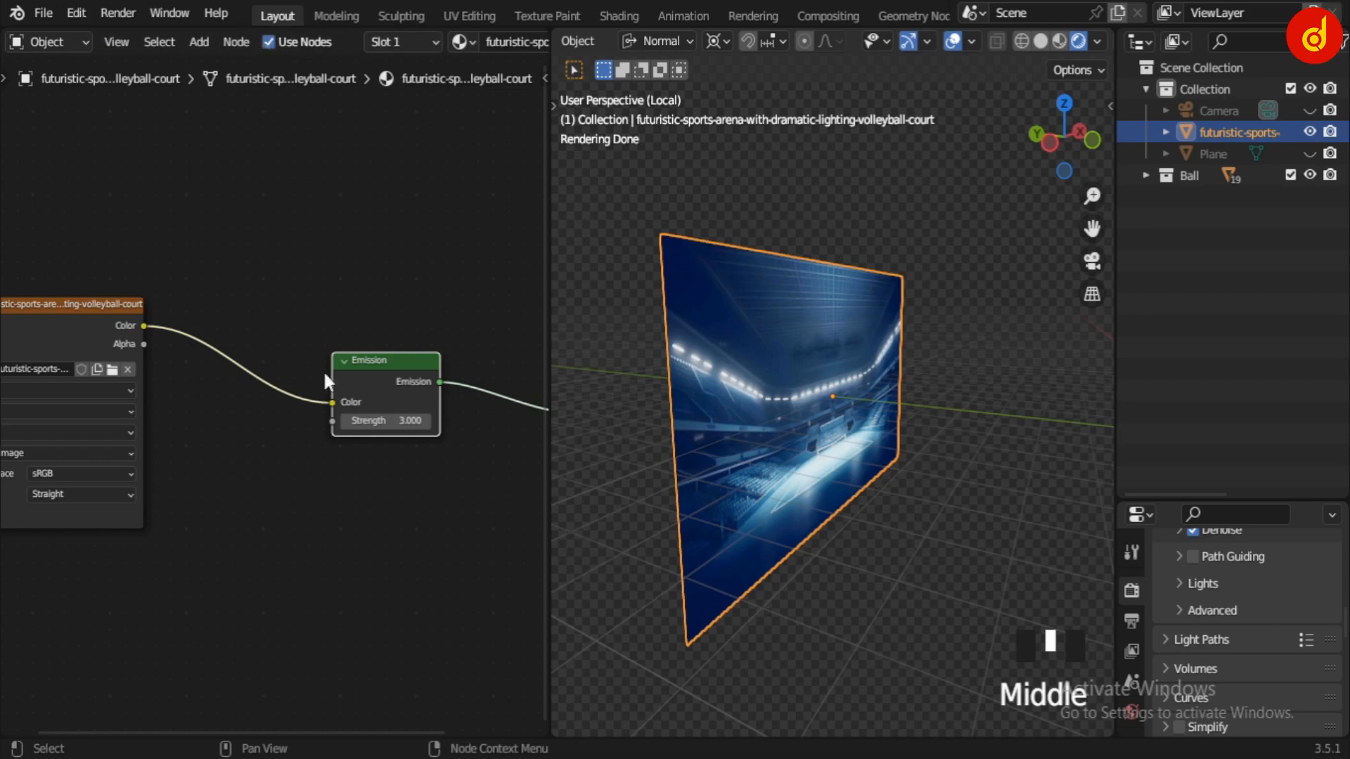
pyautogui.scroll(2, 339, 401)
# Disconnect the court image's Color output from the Emission node's Color input, view the plane without it, and reconnect the two.
pyautogui.moveTo(356, 408); pyautogui.dragTo(295, 418)
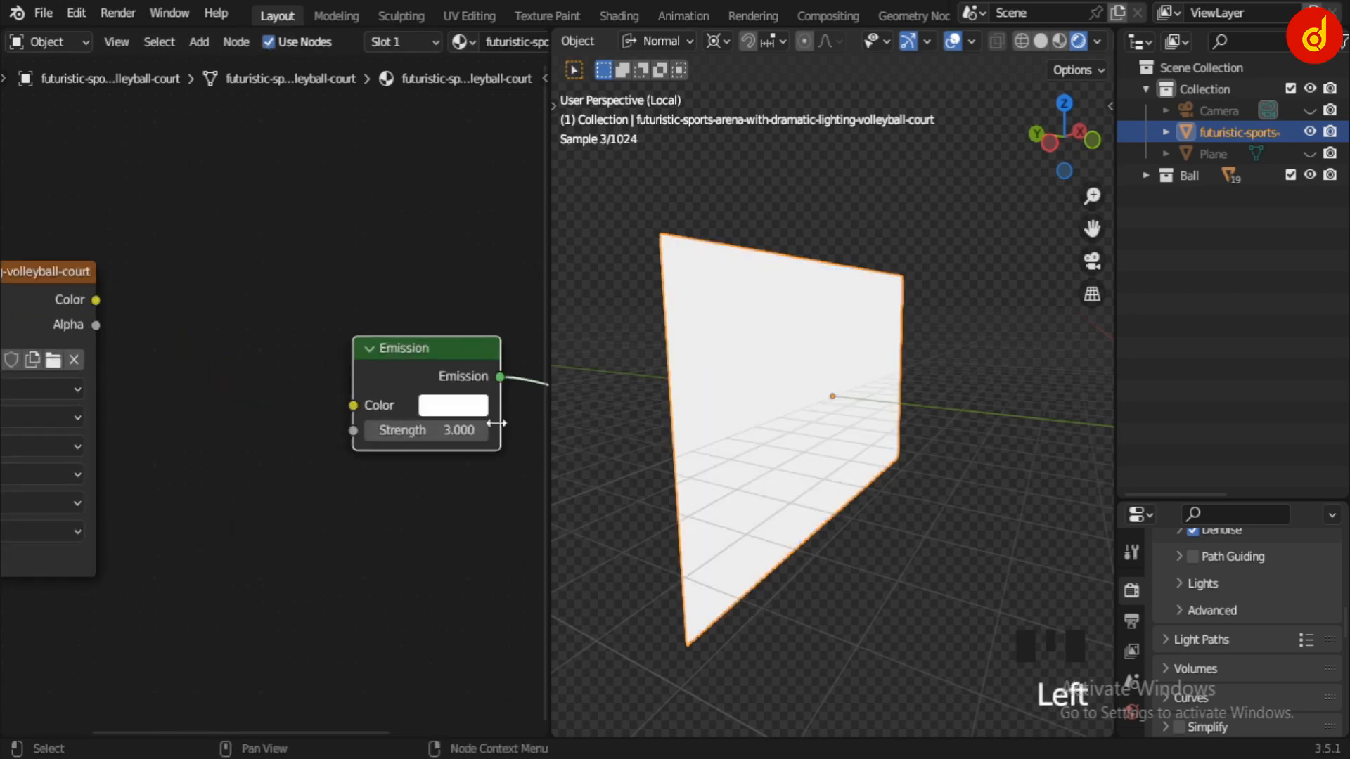
pyautogui.moveTo(703, 548); pyautogui.dragTo(1046, 567, button='middle')
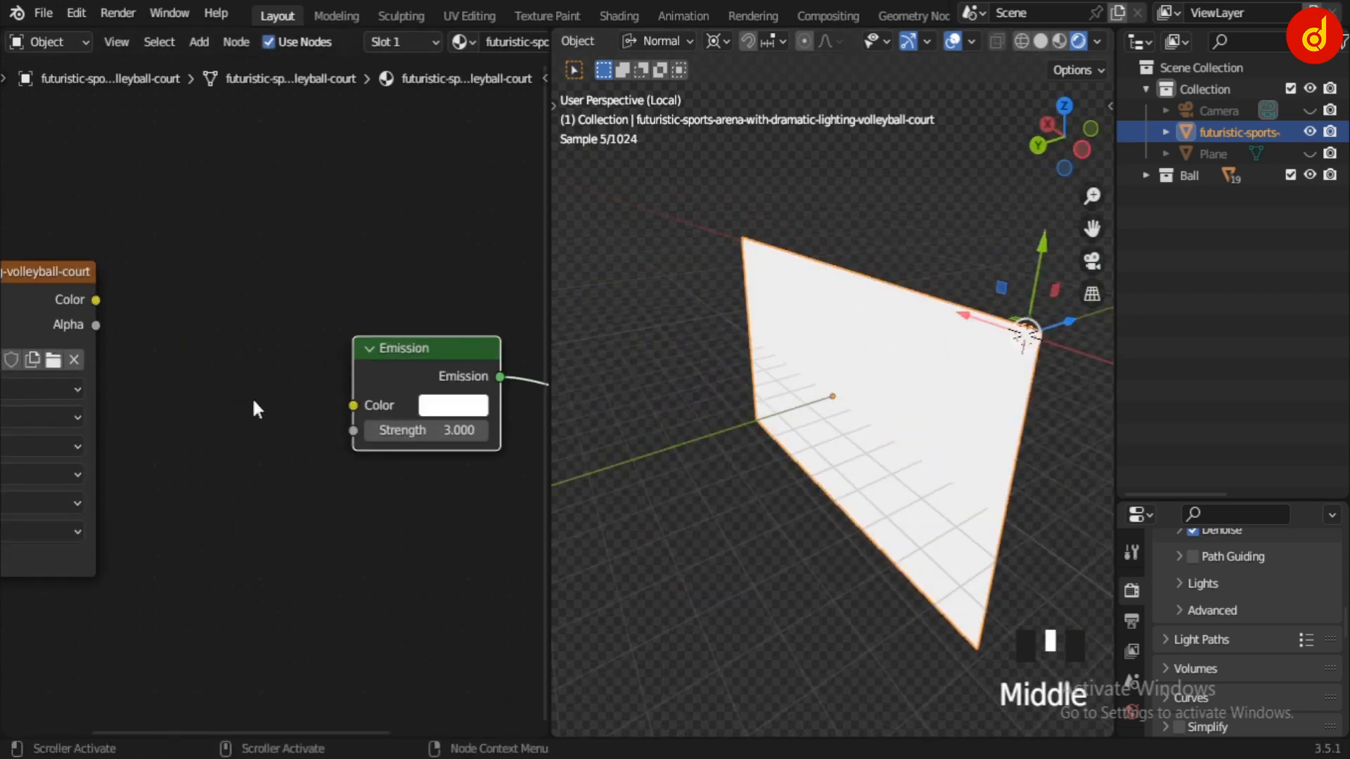
pyautogui.moveTo(102, 298); pyautogui.dragTo(353, 405)
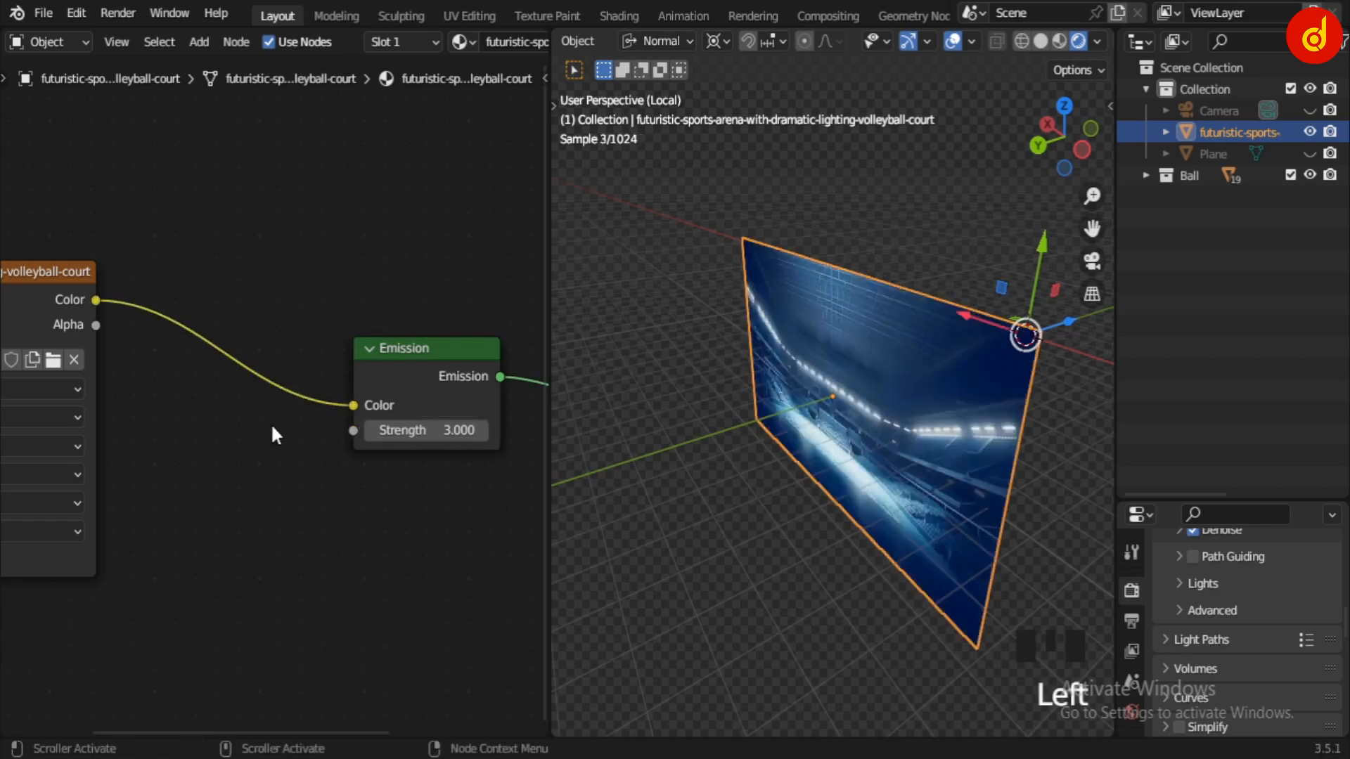
# Return the isolated arena plane to Solid shading with its whole node chain in view.
pyautogui.scroll(-6, 274, 422)
pyautogui.scroll(-4, 343, 417)
pyautogui.middleClick(703, 423)
pyautogui.moveTo(703, 423)
pyautogui.mouseDown(button='middle')
pyautogui.moveTo(756, 478)
pyautogui.moveTo(733, 474)
pyautogui.mouseUp(button='middle')
pyautogui.click(1044, 42)
pyautogui.scroll(-5, 858, 339)
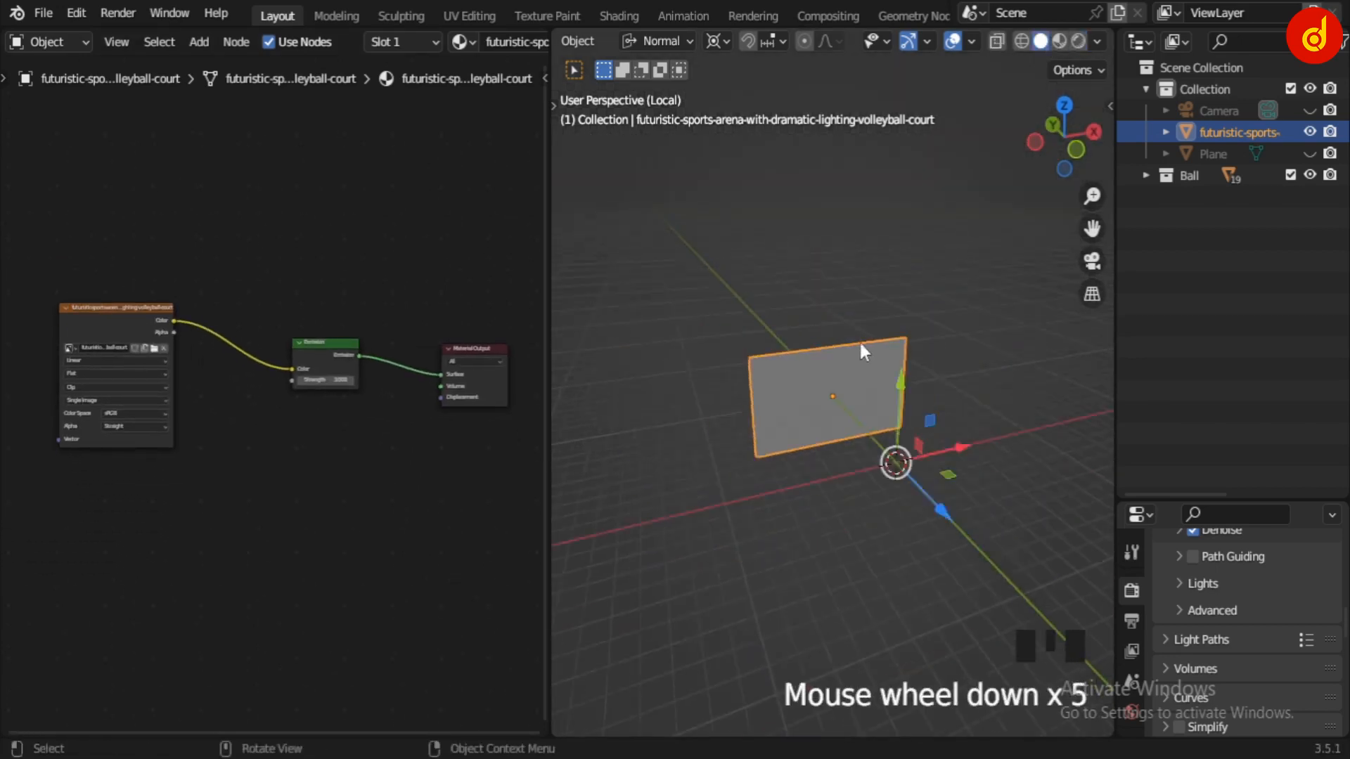
pyautogui.scroll(-1, 822, 478)
pyautogui.scroll(1, 821, 479)
# Look up the Images as Planes option among the image objects that can be added, without adding one.
pyautogui.hotkey('shift', 'a')
pyautogui.moveTo(739, 553)
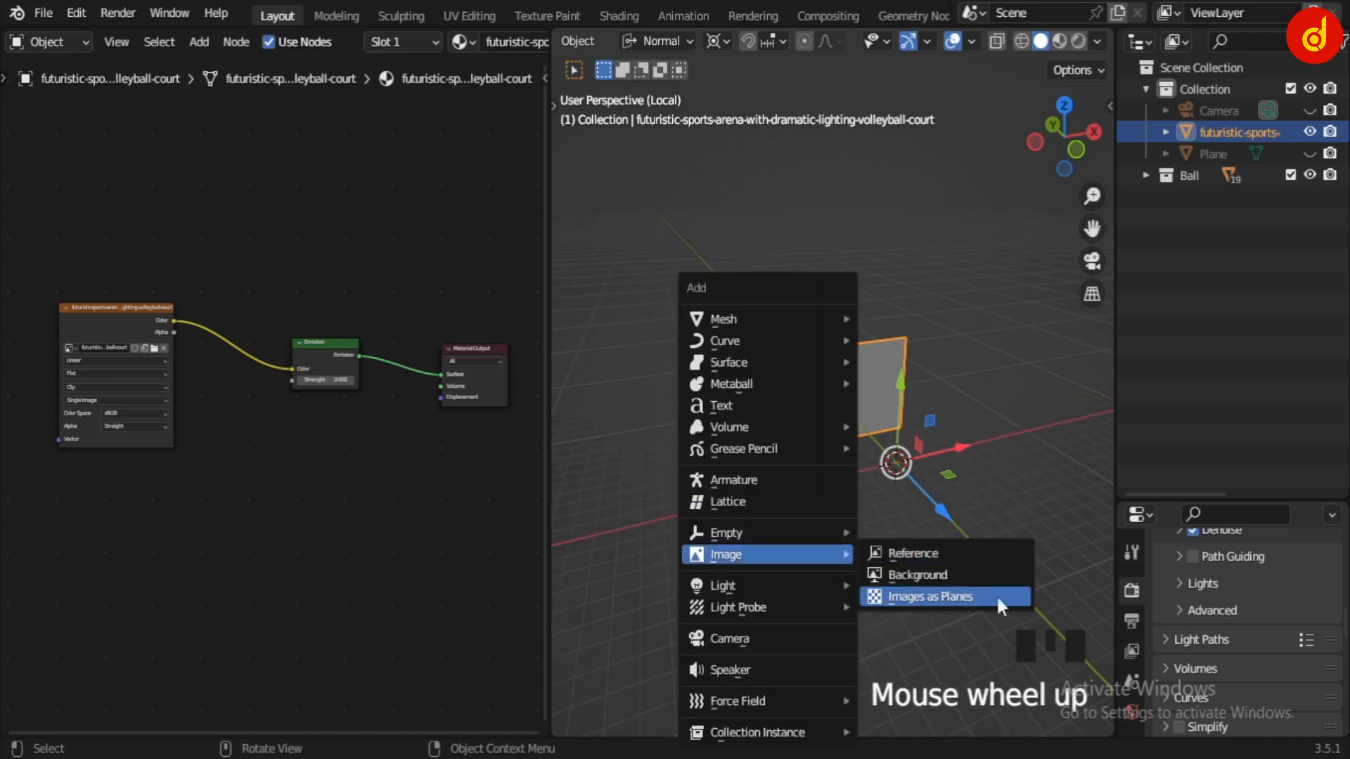
pyautogui.scroll(2, 1023, 348)
pyautogui.click(1023, 344)
pyautogui.scroll(3, 784, 368)
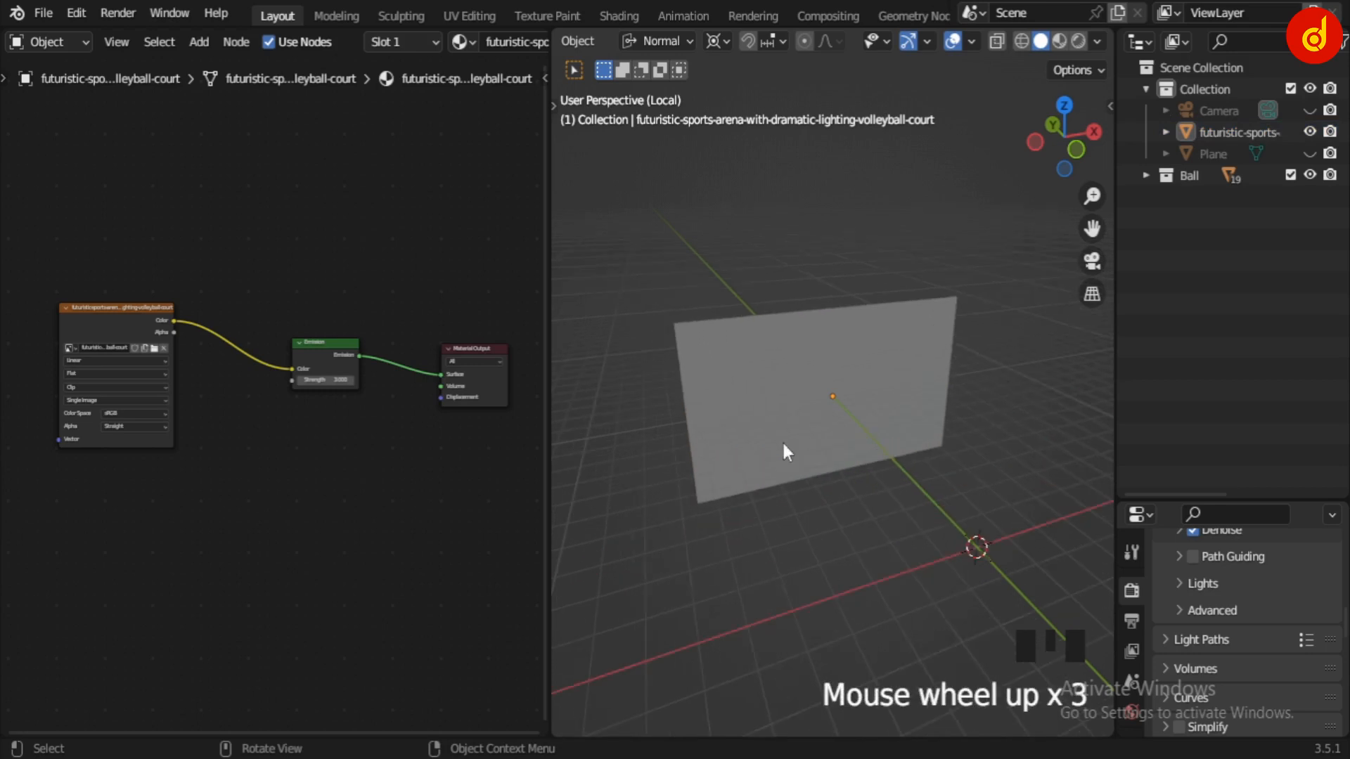
# Reselect the arena plane, leave local view and look at the scene through the camera.
pyautogui.moveTo(784, 368); pyautogui.dragTo(968, 464, button='middle')
pyautogui.click(831, 398)
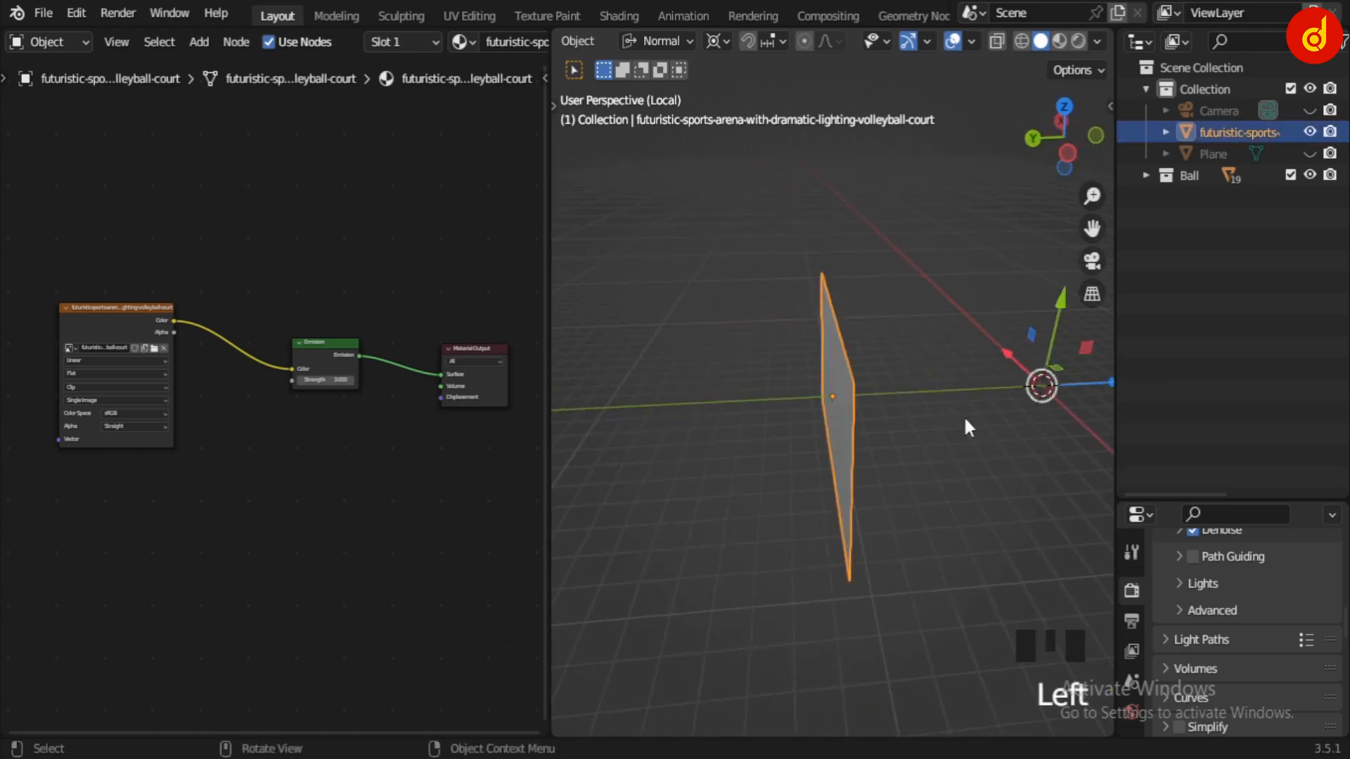
pyautogui.scroll(-4, 970, 414)
pyautogui.moveTo(1015, 391); pyautogui.dragTo(763, 443, button='middle')
pyautogui.press('/')
pyautogui.press('KP_0')
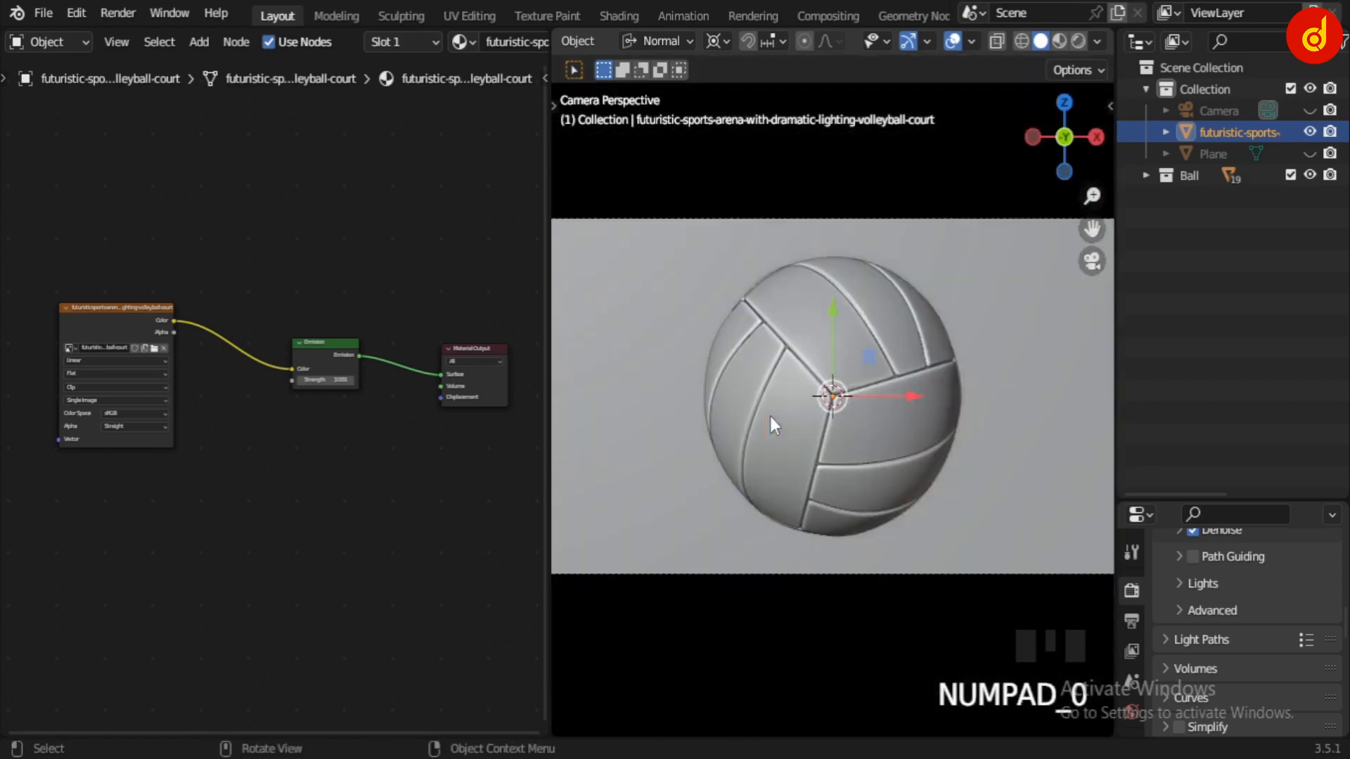
# Select and unhide the Camera, and view its placement relative to the ball and background plane.
pyautogui.click(1239, 110)
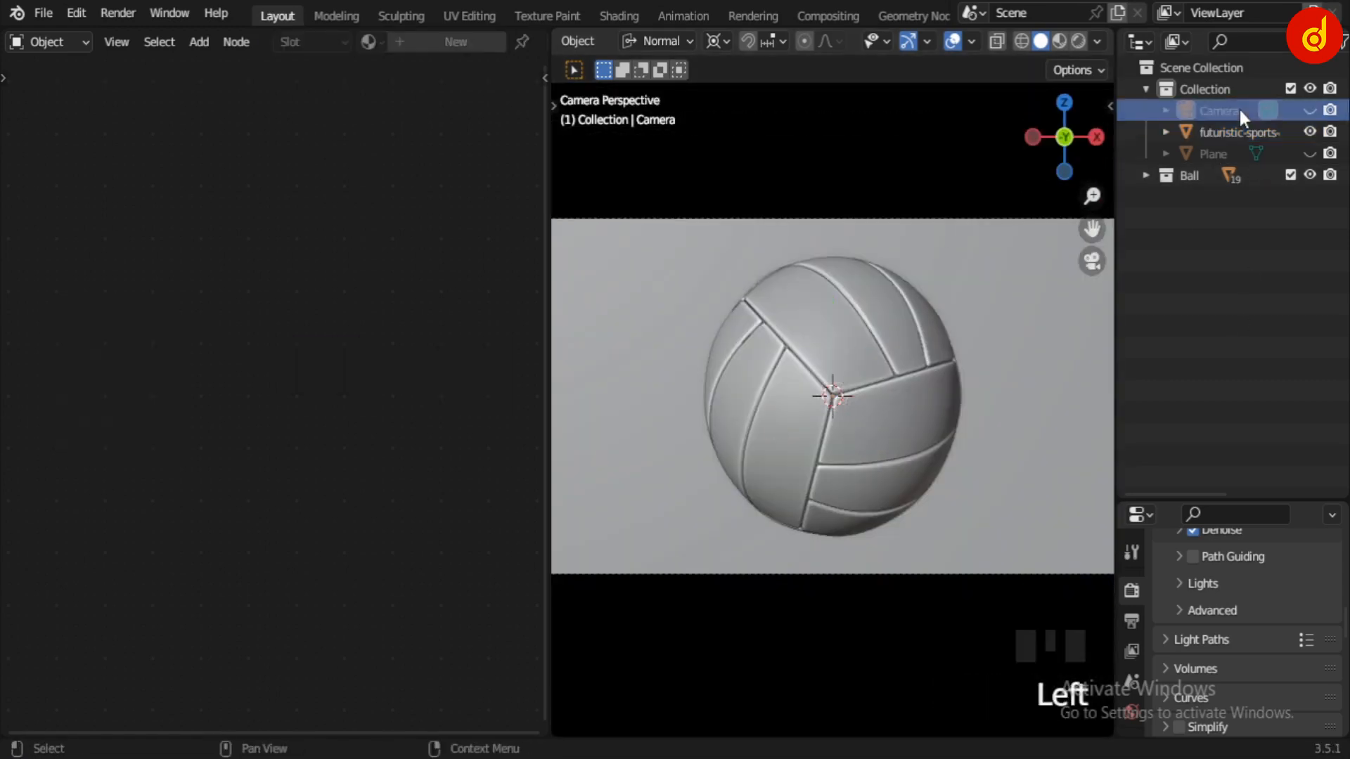
pyautogui.click(1308, 110)
pyautogui.moveTo(762, 424); pyautogui.dragTo(801, 487, button='middle')
pyautogui.scroll(-5, 837, 517)
pyautogui.click(875, 507)
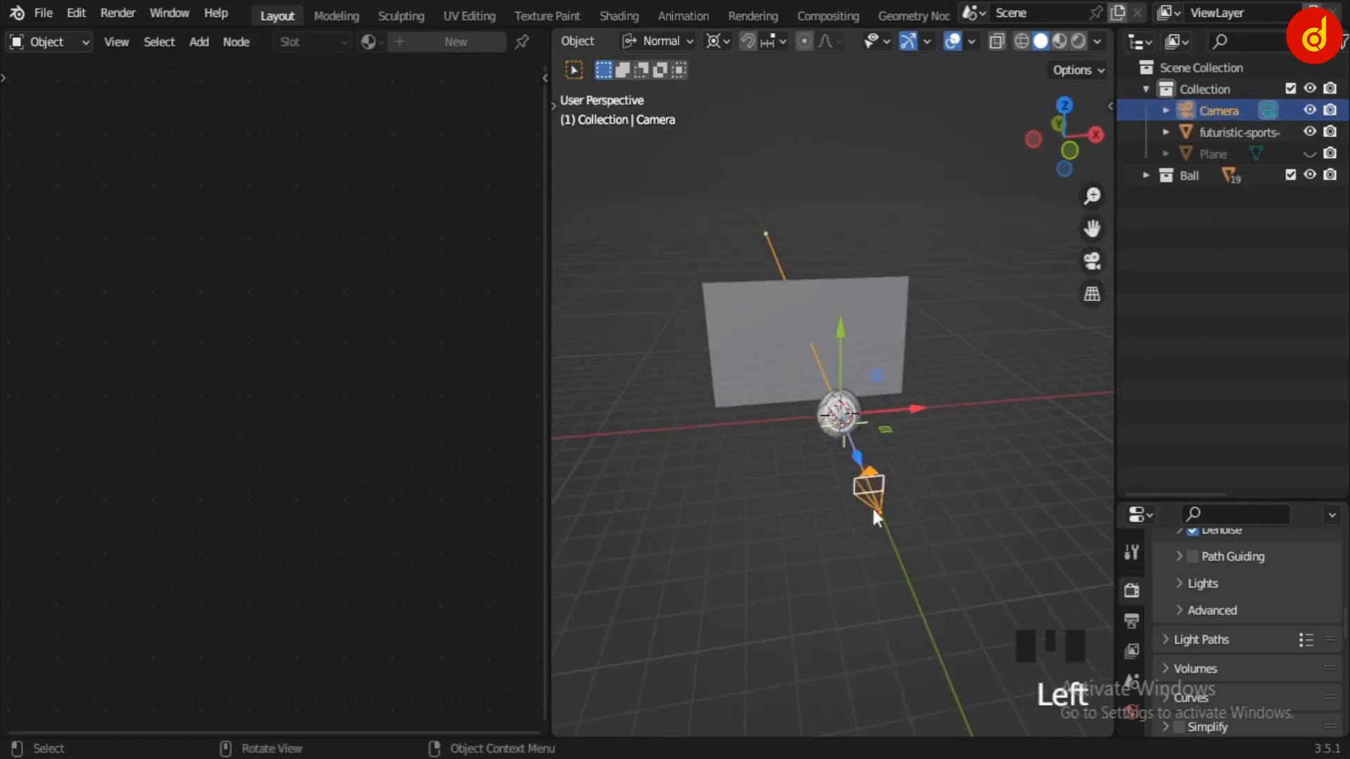
pyautogui.moveTo(876, 507); pyautogui.dragTo(817, 545, button='middle')
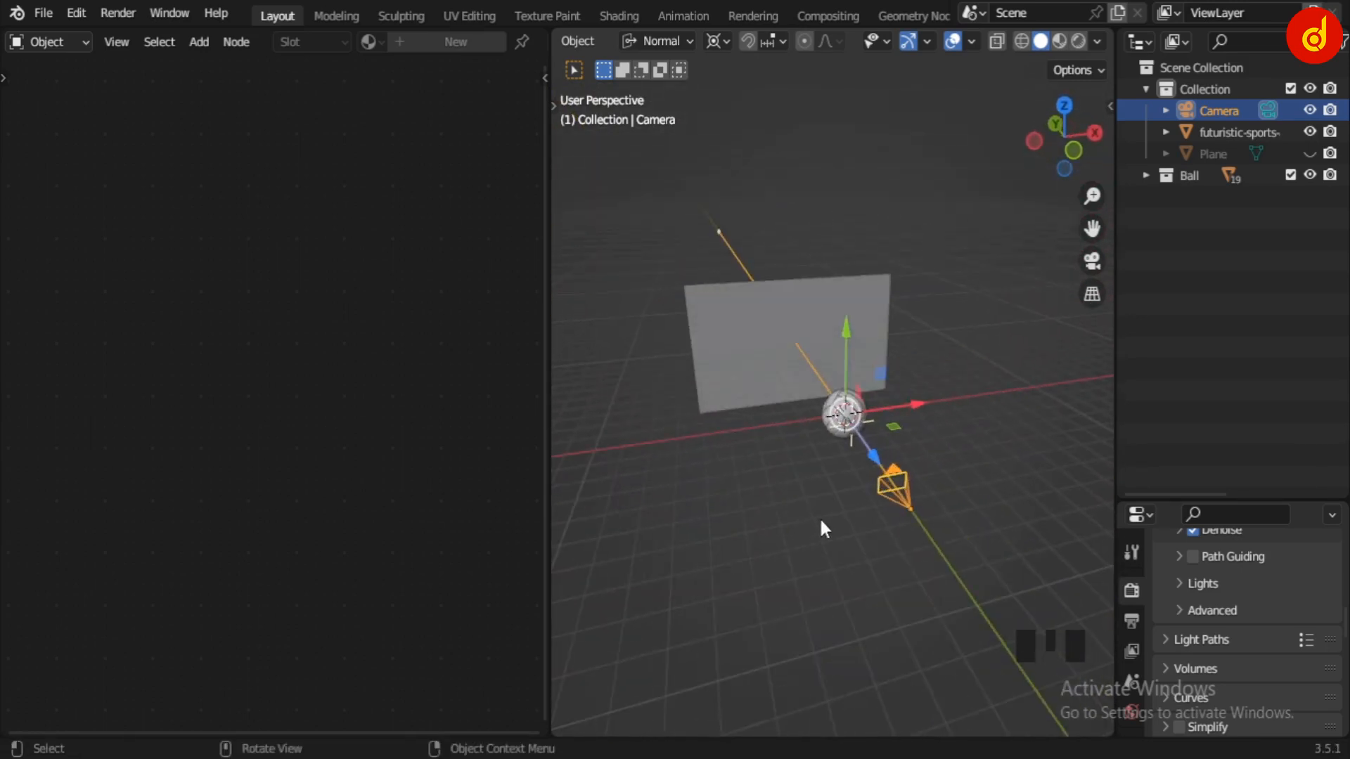
# Return to the camera view, enlarge the Properties editor and show the camera's data settings.
pyautogui.press('KP_0')
pyautogui.scroll(-1, 844, 514)
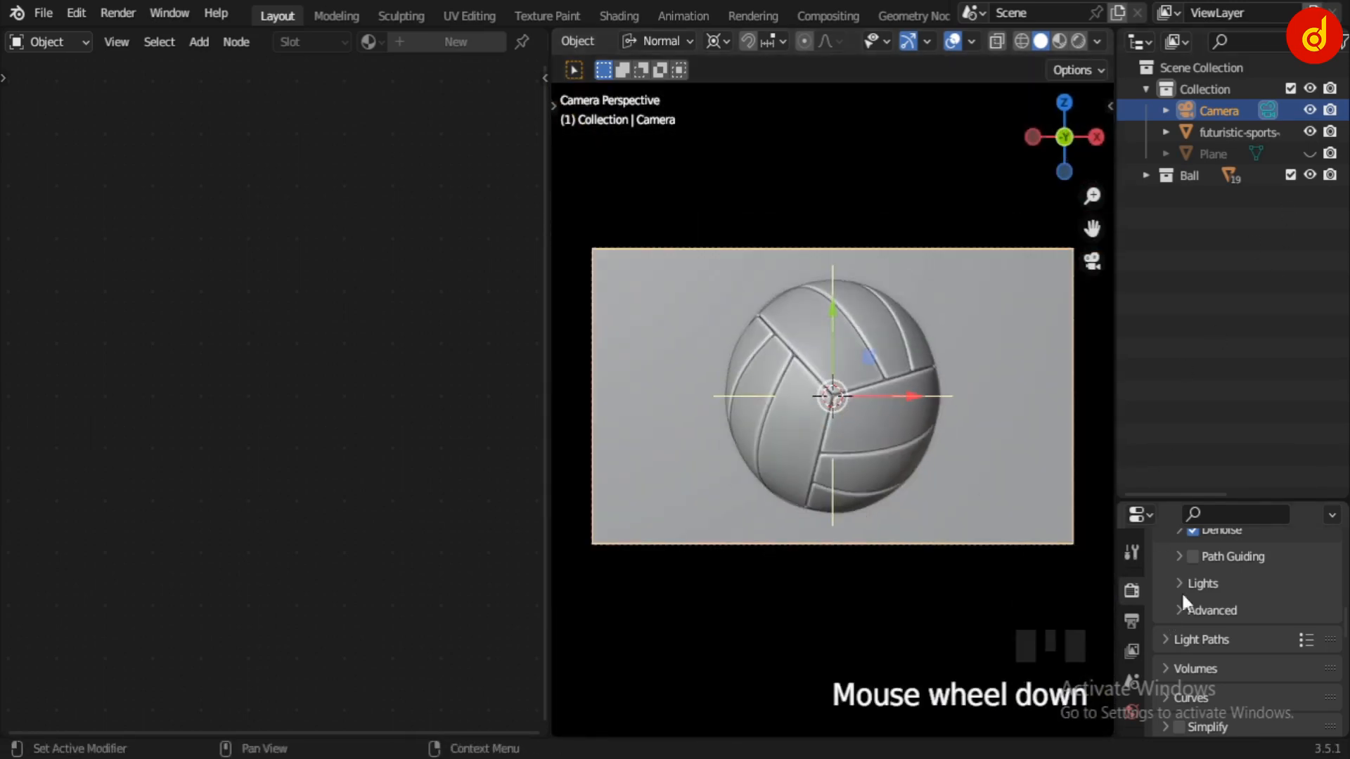
pyautogui.moveTo(1172, 501); pyautogui.dragTo(1171, 209)
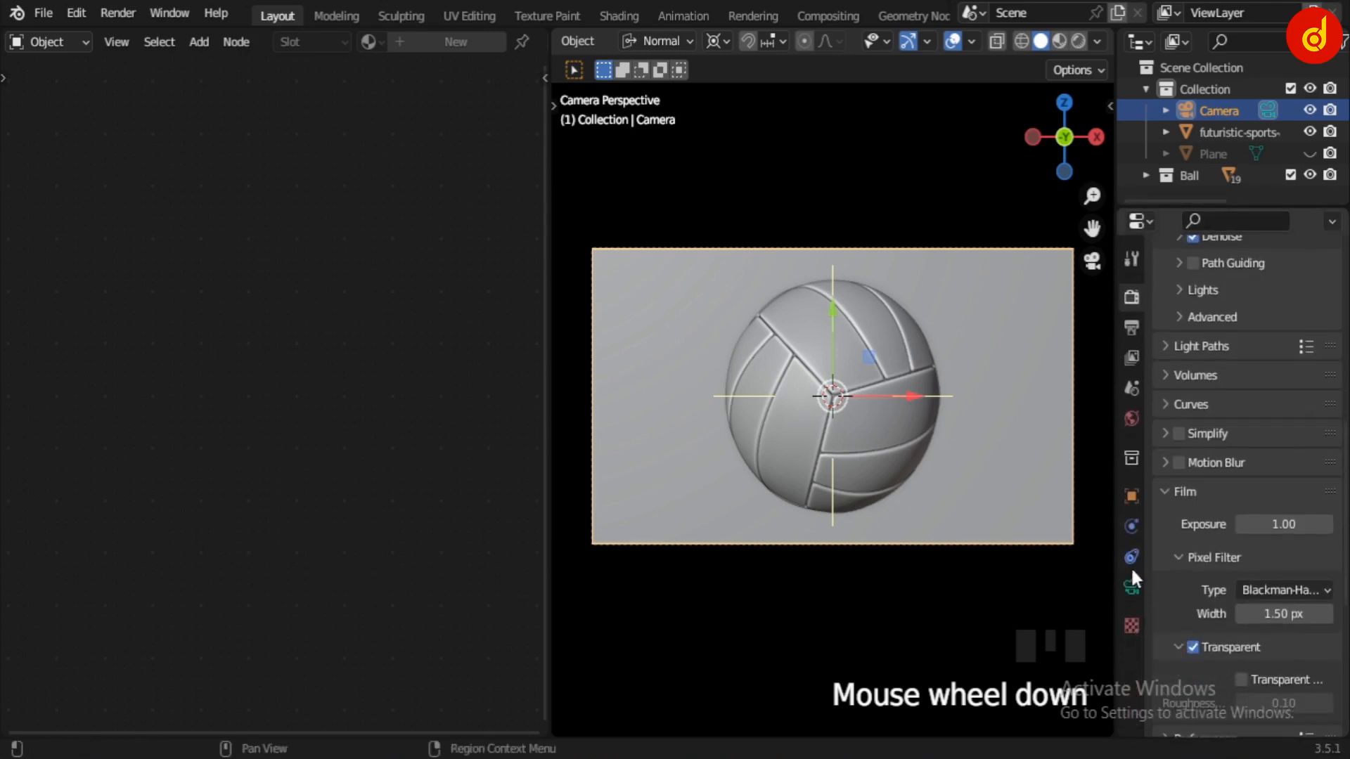
pyautogui.click(1132, 584)
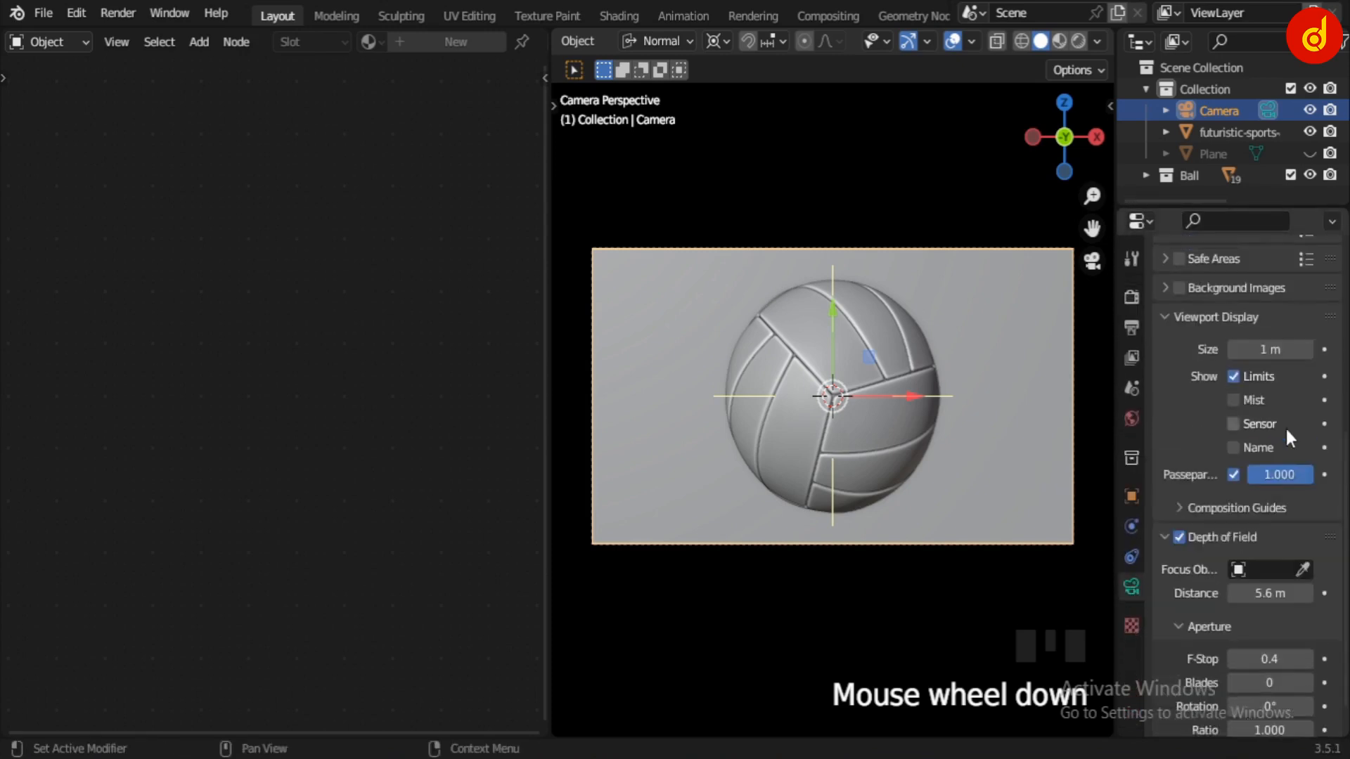
# Set the camera's Passepartout opacity to 0.5 and enlarge the ball in the camera view.
pyautogui.scroll(8, 1287, 432)
pyautogui.scroll(-4, 1286, 432)
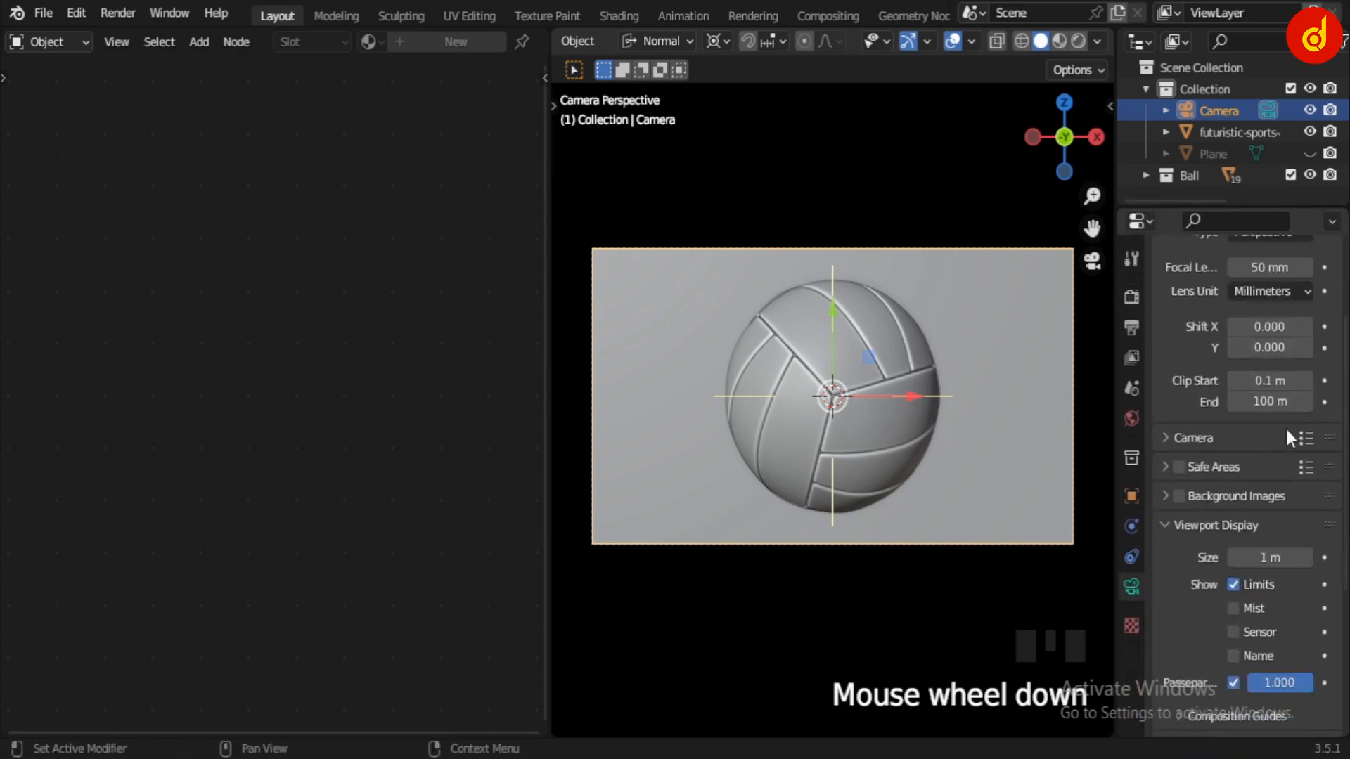
pyautogui.scroll(-5, 1286, 426)
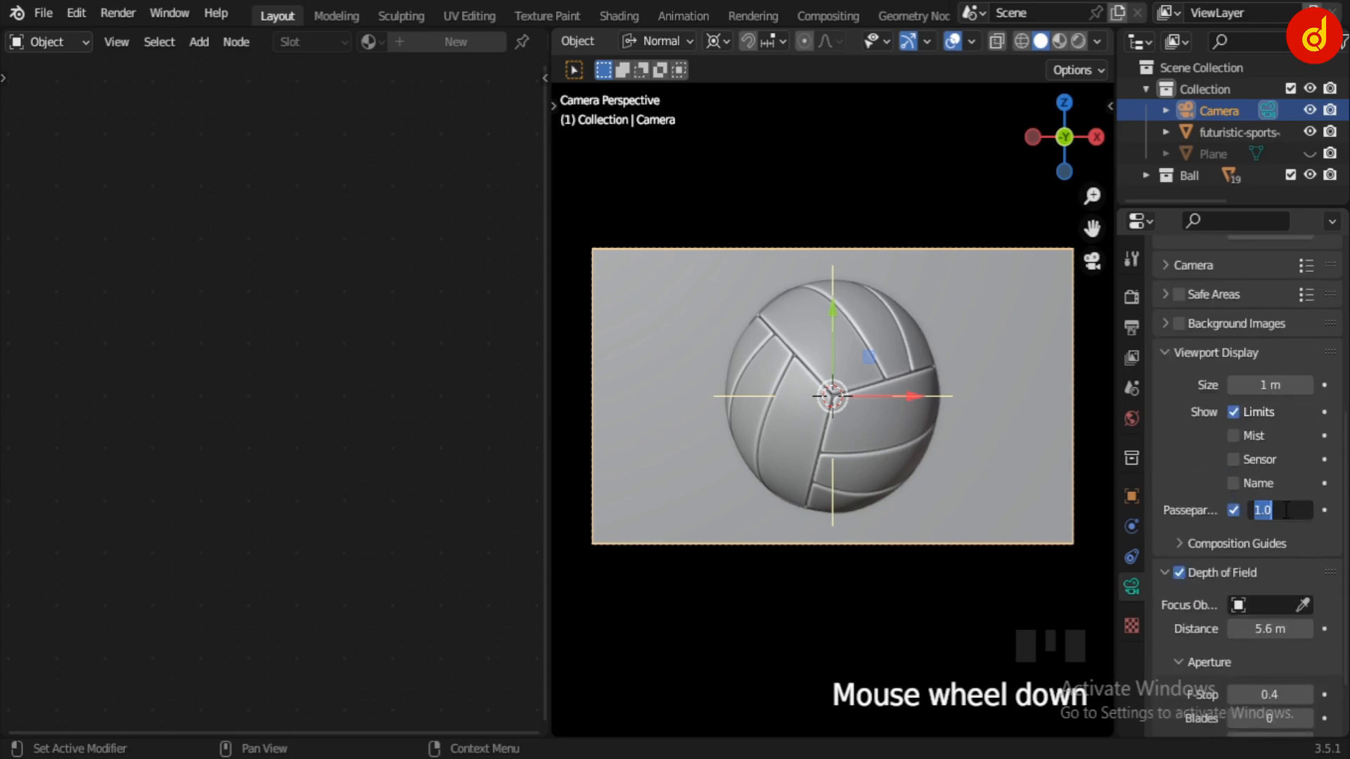
pyautogui.click(1284, 509)
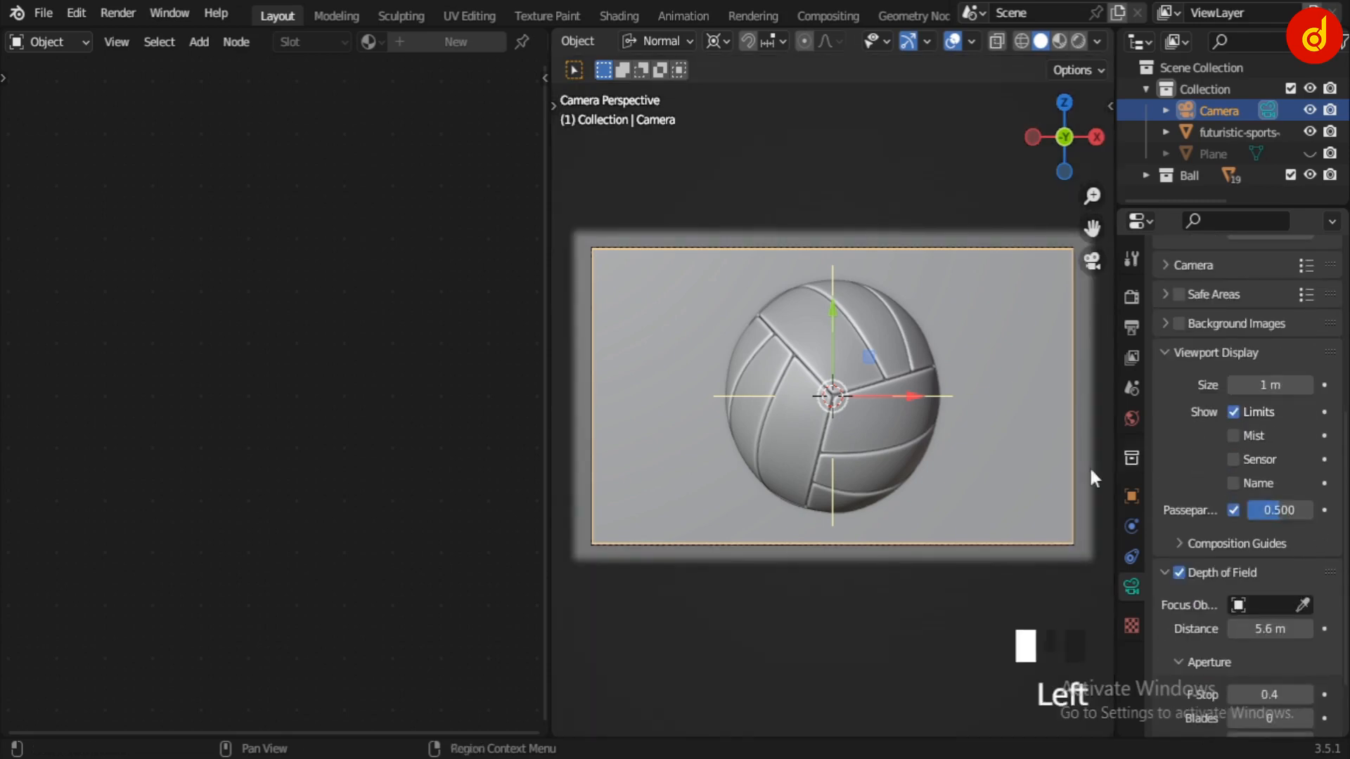
pyautogui.scroll(4, 741, 661)
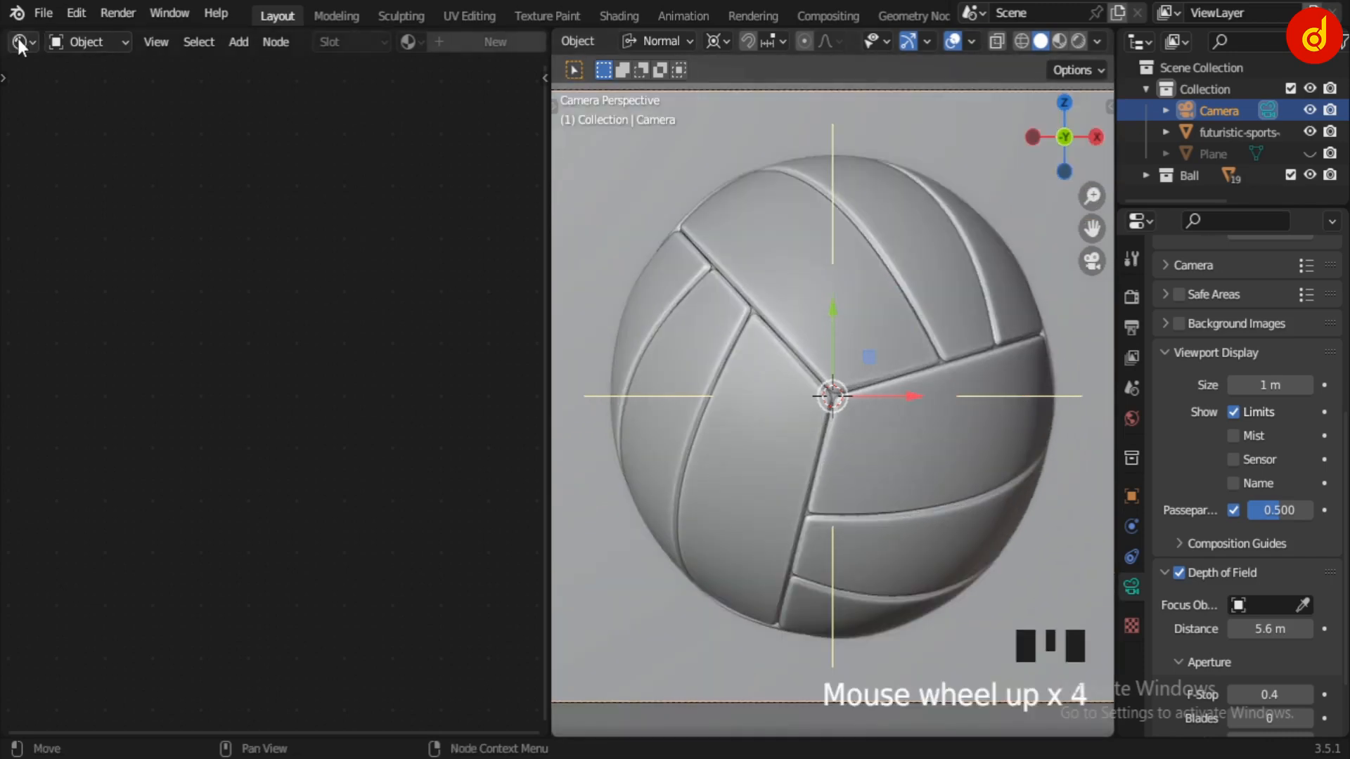
# Change the empty Shader Editor area into a second 3D Viewport showing the camera, ball and background plane.
pyautogui.click(18, 42)
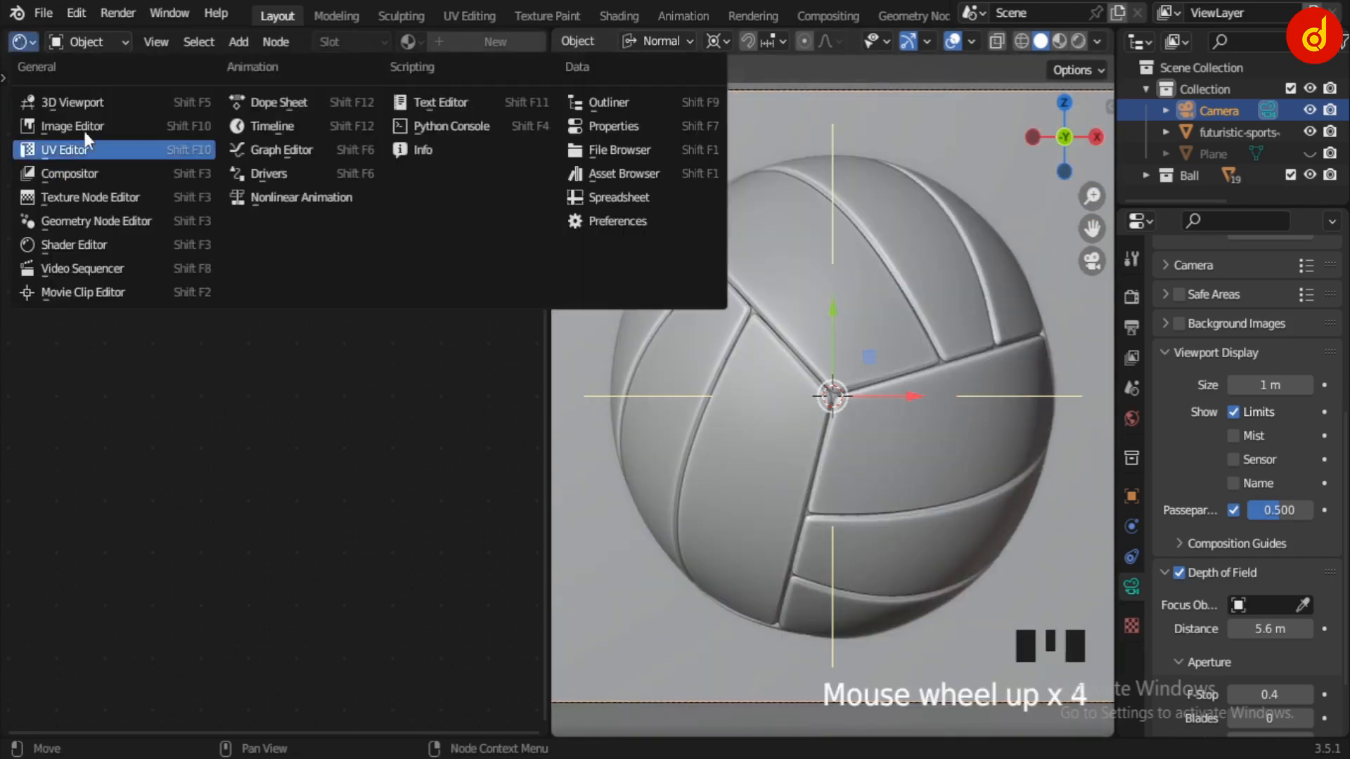
pyautogui.click(95, 102)
pyautogui.scroll(-7, 366, 401)
pyautogui.moveTo(386, 399); pyautogui.dragTo(370, 442, button='middle')
pyautogui.scroll(-2, 419, 486)
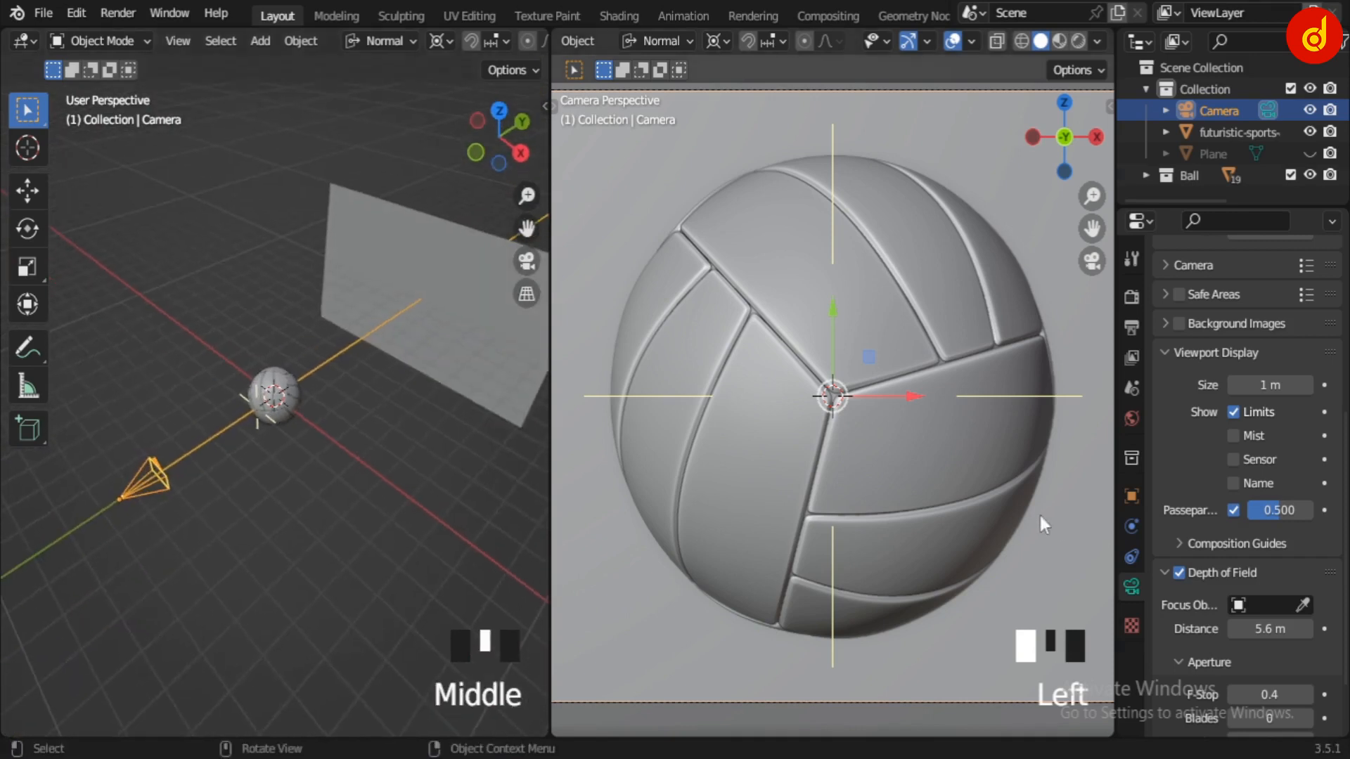
# Try adjusting the camera's depth-of-field focus distance, and undo the adjustment.
pyautogui.scroll(-3, 1301, 571)
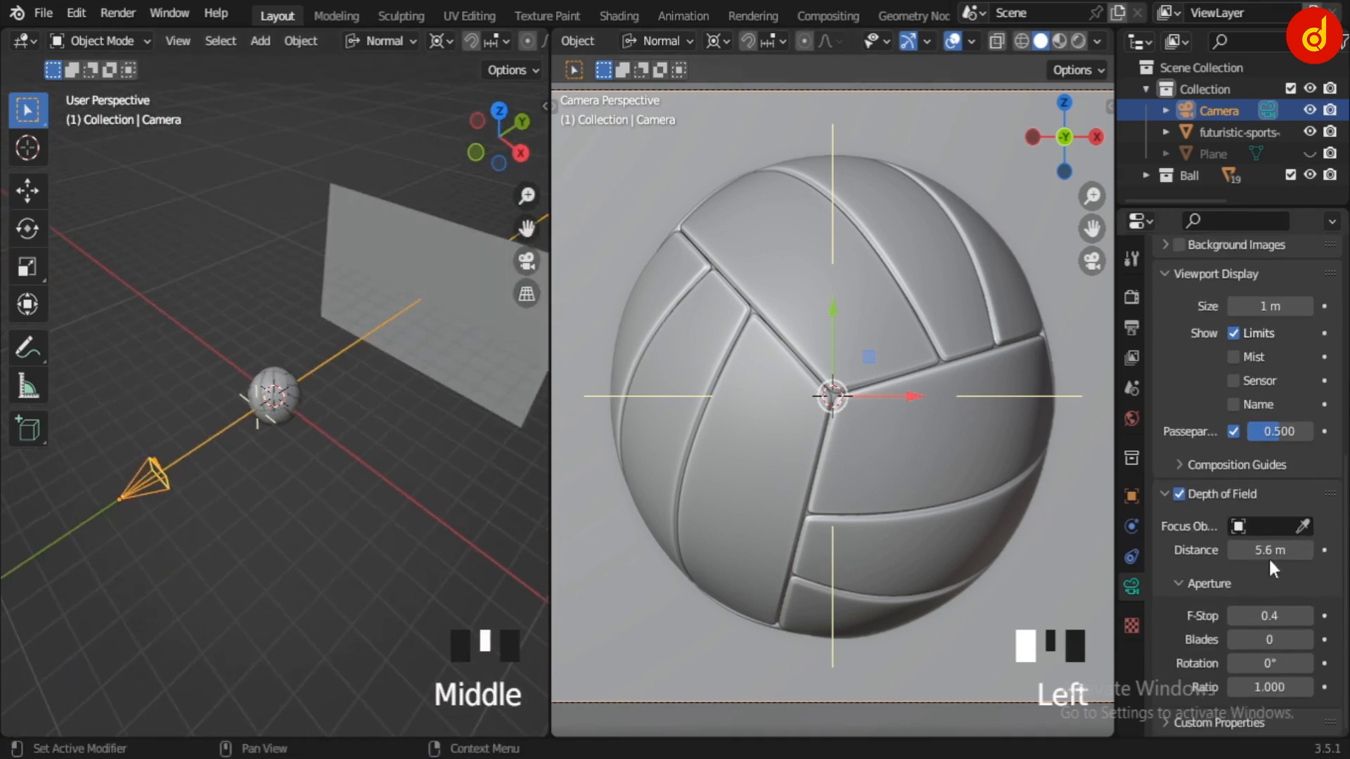
pyautogui.scroll(4, 191, 439)
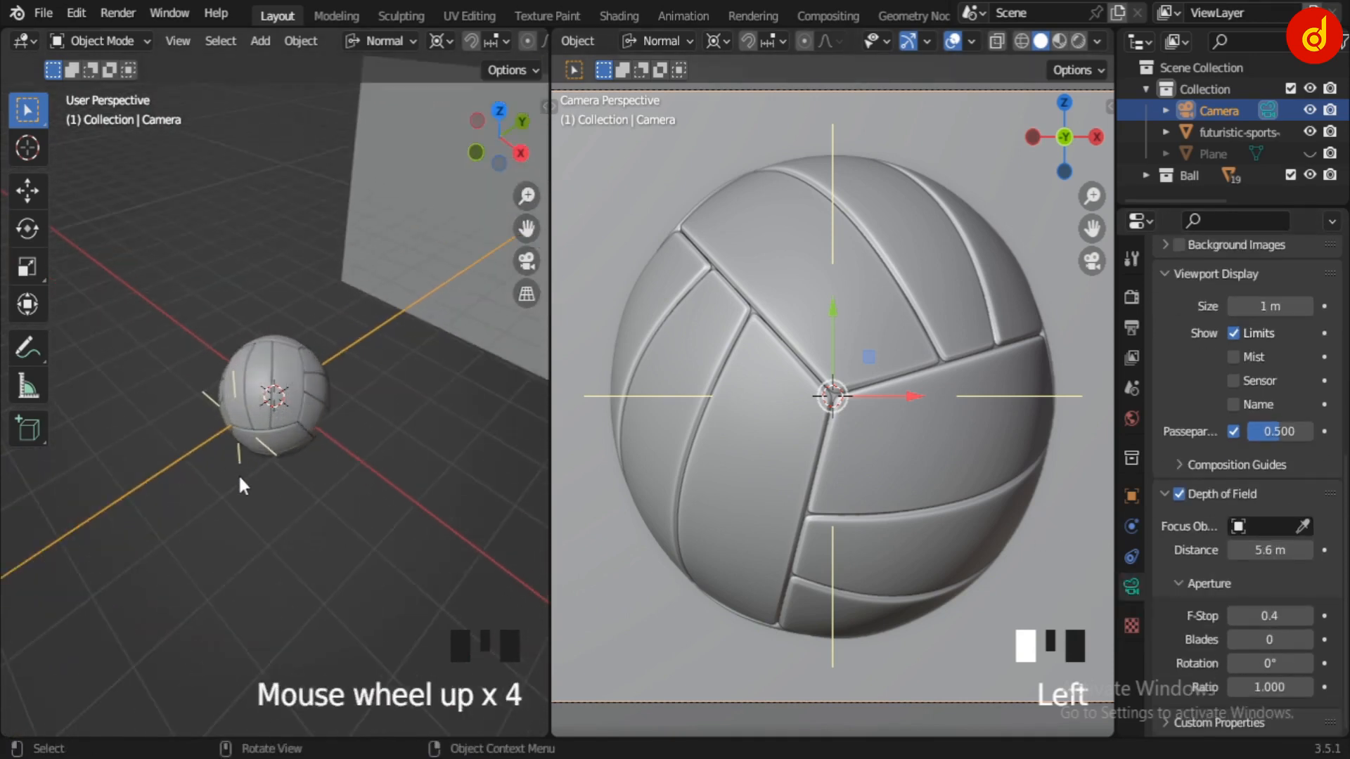
pyautogui.keyDown('shift'); pyautogui.moveTo(239, 477); pyautogui.dragTo(380, 436, button='middle'); pyautogui.keyUp('shift')
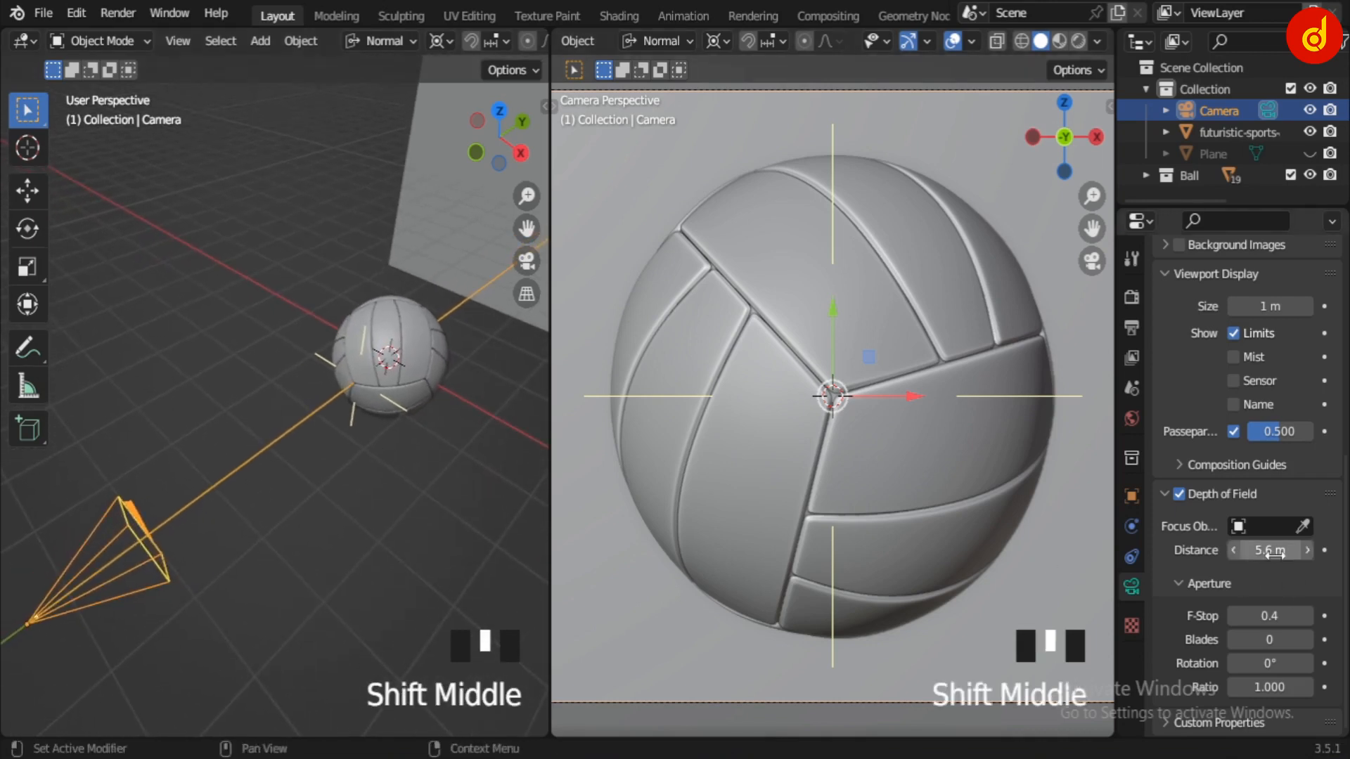
pyautogui.moveTo(1274, 554)
pyautogui.mouseDown()
pyautogui.moveTo(1210, 553)
pyautogui.moveTo(1294, 554)
pyautogui.moveTo(1208, 553)
pyautogui.moveTo(1269, 550)
pyautogui.mouseUp()
pyautogui.hotkey('ctrl', 'z')
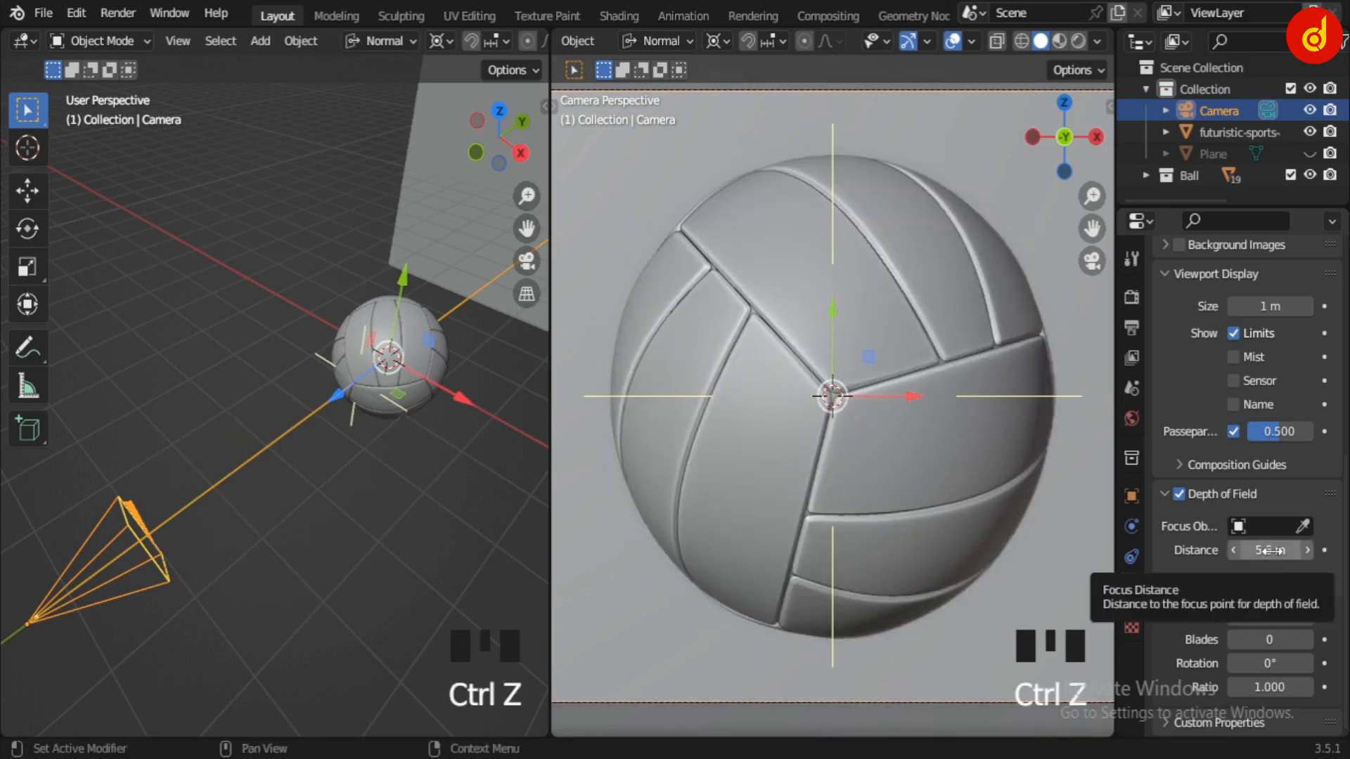
# Deselect the camera and toggle its Depth of Field off and on to compare the blur at the background plane's edge.
pyautogui.scroll(-2, 405, 461)
pyautogui.click(273, 506)
pyautogui.moveTo(273, 507); pyautogui.dragTo(352, 475, button='middle')
pyautogui.scroll(-2, 854, 487)
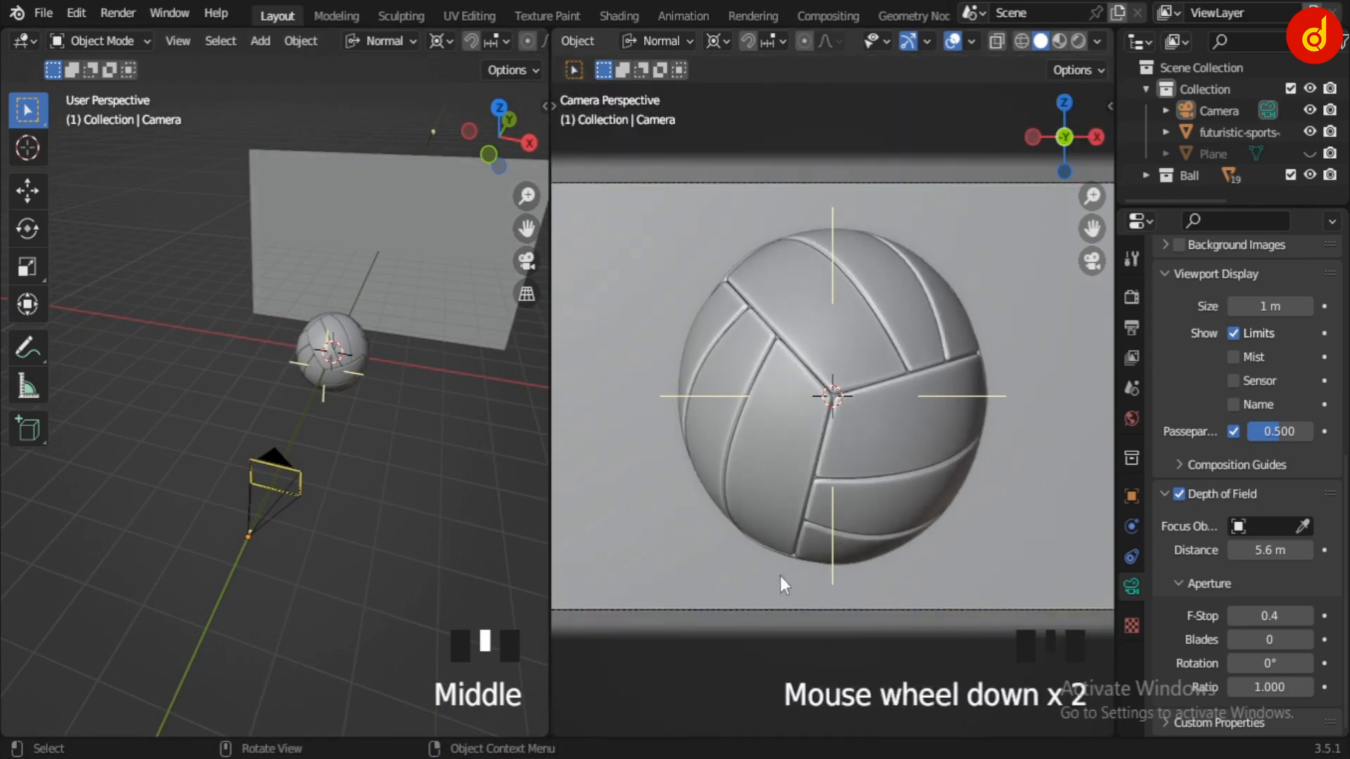
pyautogui.keyDown('shift'); pyautogui.moveTo(779, 583); pyautogui.dragTo(959, 492, button='middle'); pyautogui.keyUp('shift')
pyautogui.scroll(4, 942, 485)
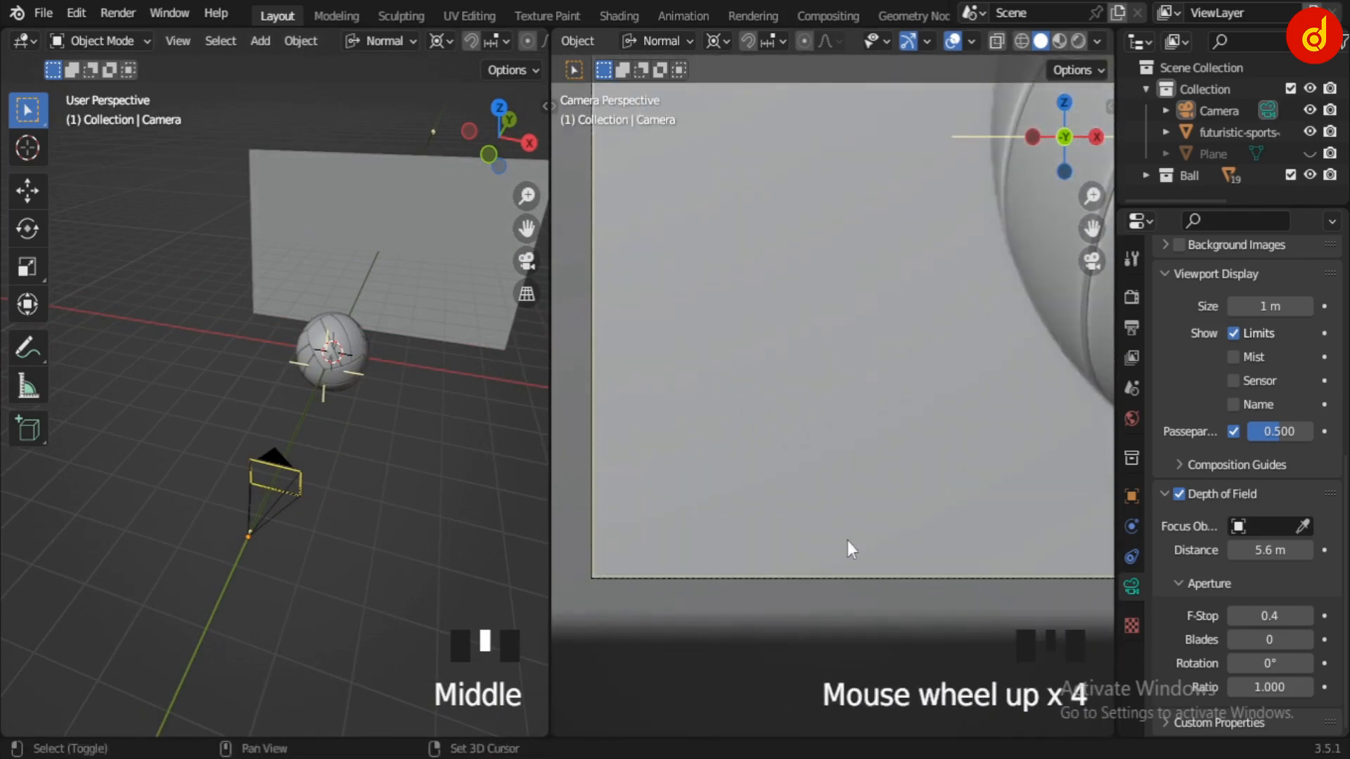
pyautogui.keyDown('shift'); pyautogui.moveTo(847, 542); pyautogui.dragTo(1032, 508, button='middle'); pyautogui.keyUp('shift')
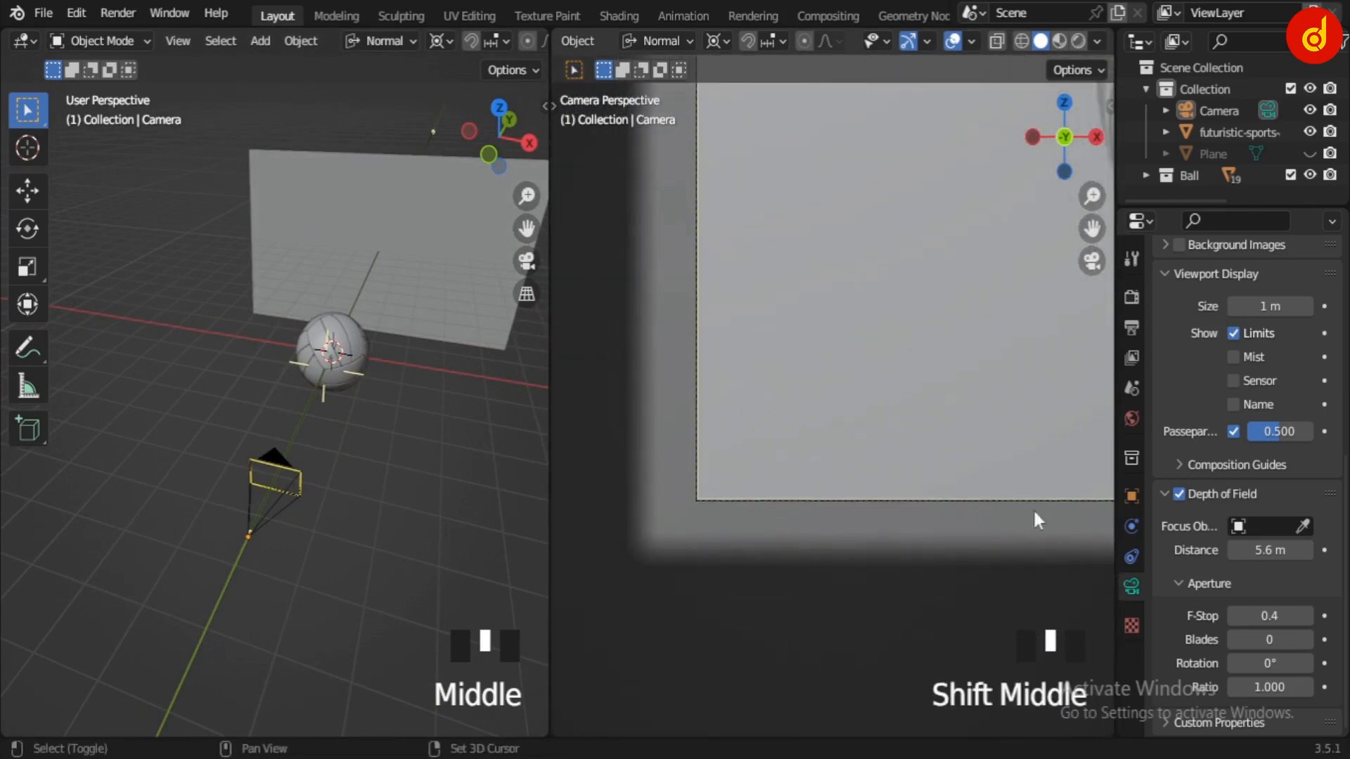
pyautogui.tripleClick(1180, 494)
pyautogui.tripleClick(1179, 495)
pyautogui.tripleClick(1180, 494)
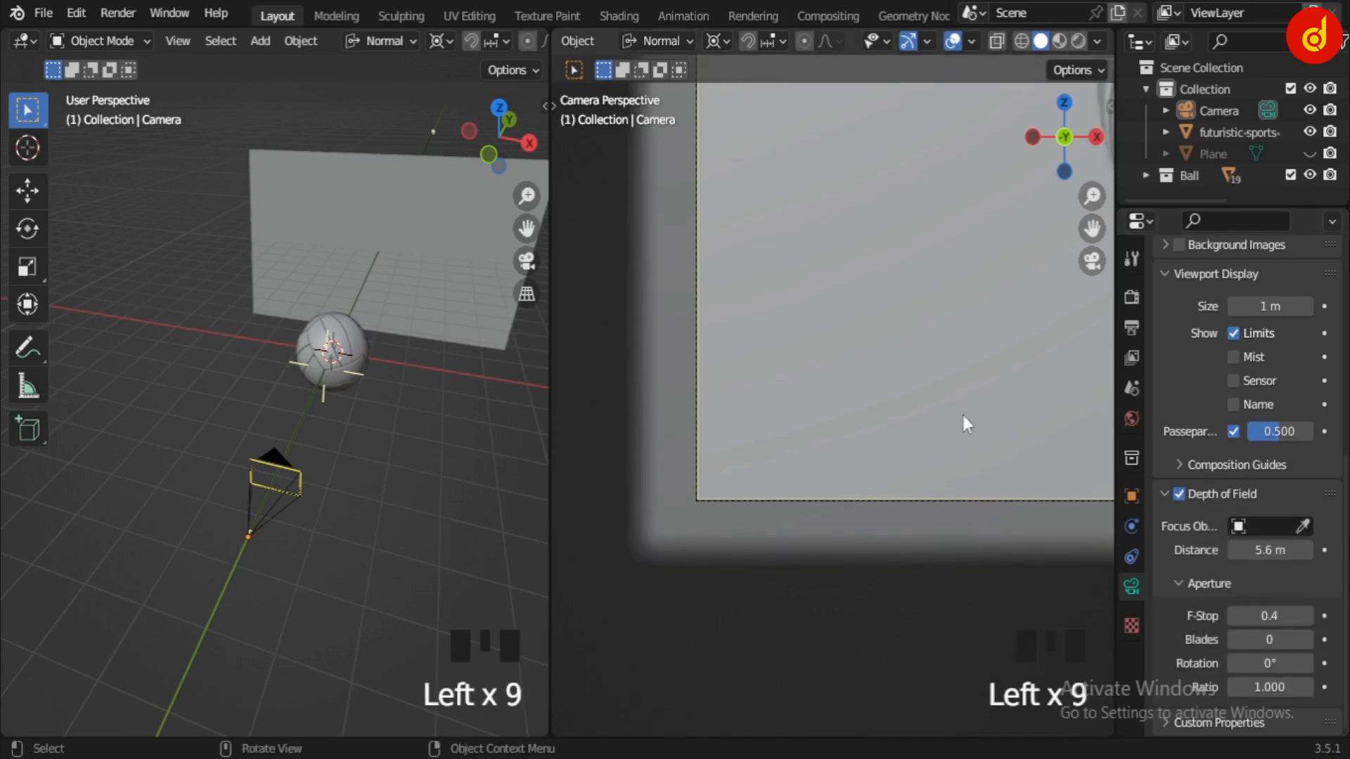
pyautogui.scroll(-6, 939, 332)
pyautogui.keyDown('shift'); pyautogui.moveTo(939, 332); pyautogui.dragTo(767, 382, button='middle'); pyautogui.keyUp('shift')
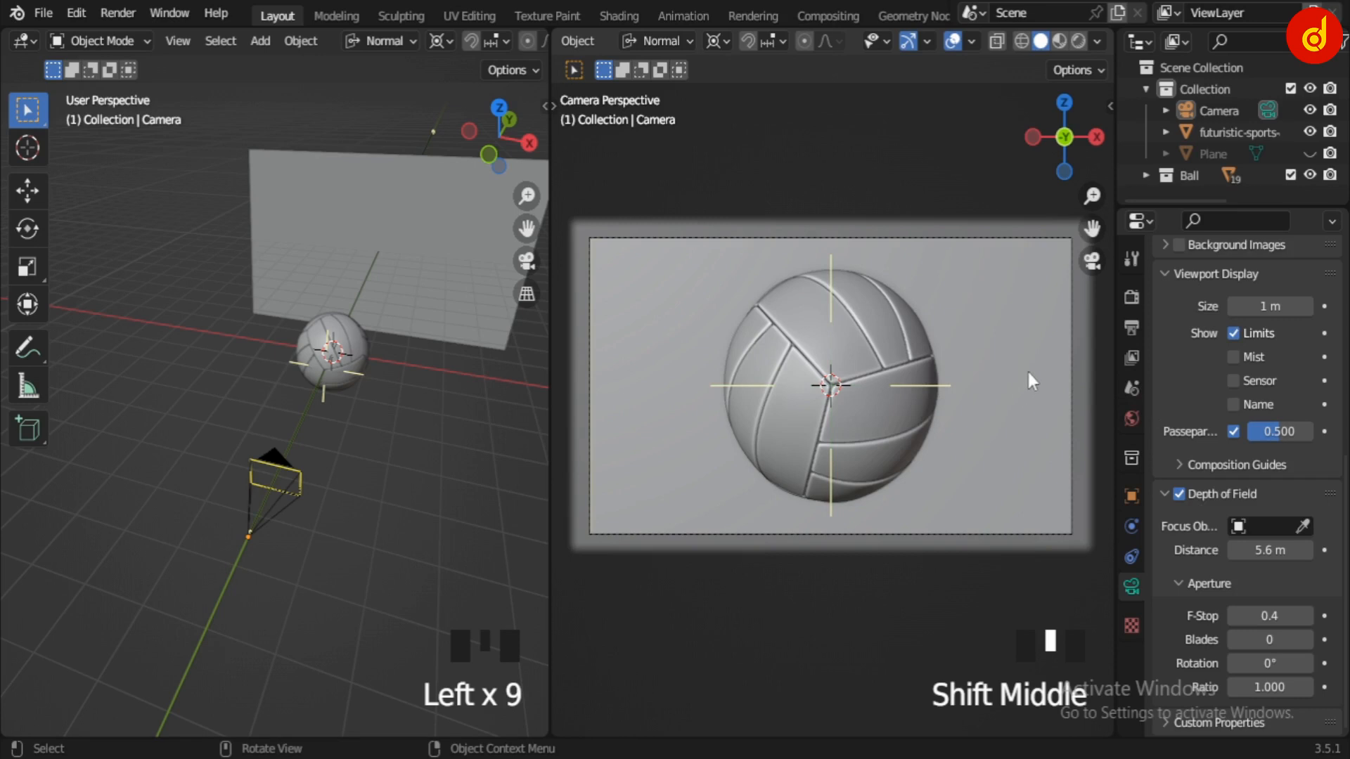
# Show the world settings and switch the camera view to rendered shading.
pyautogui.click(1130, 418)
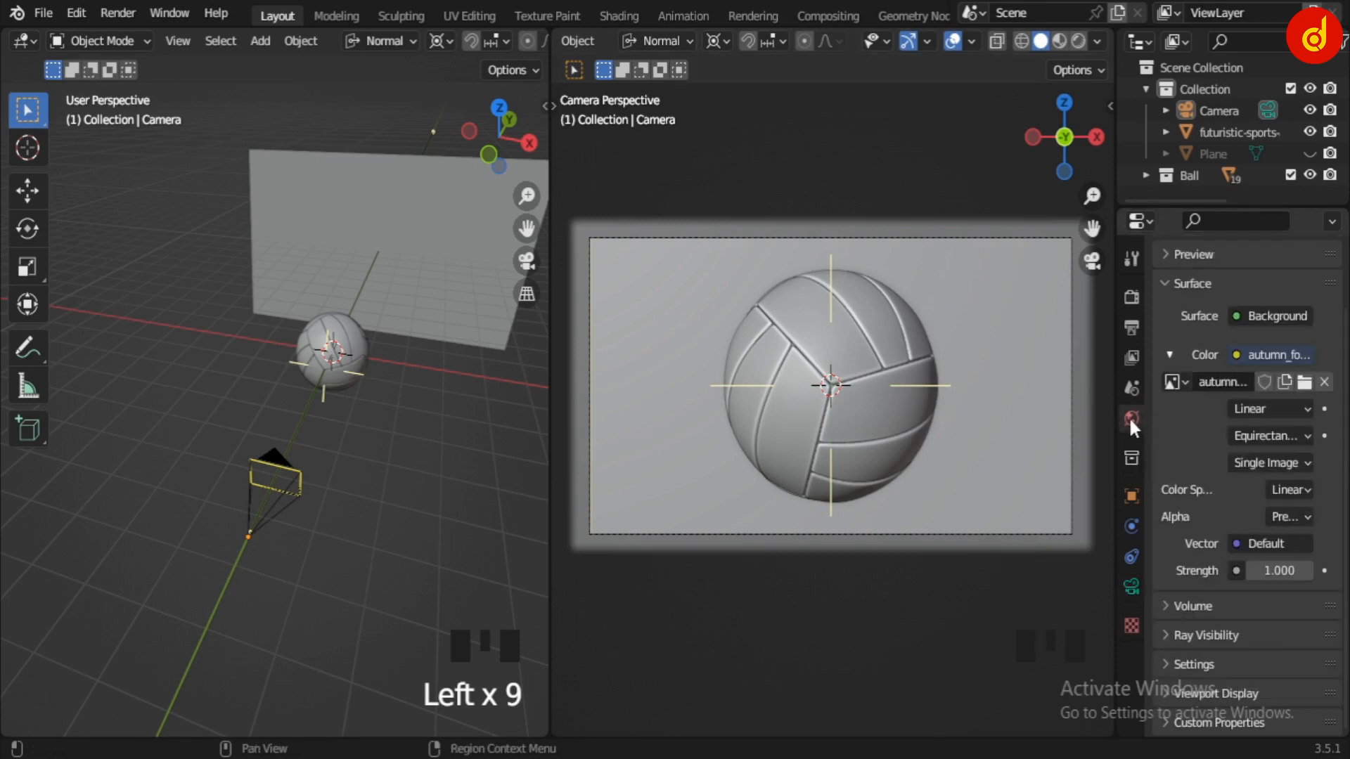
pyautogui.scroll(2, 1297, 446)
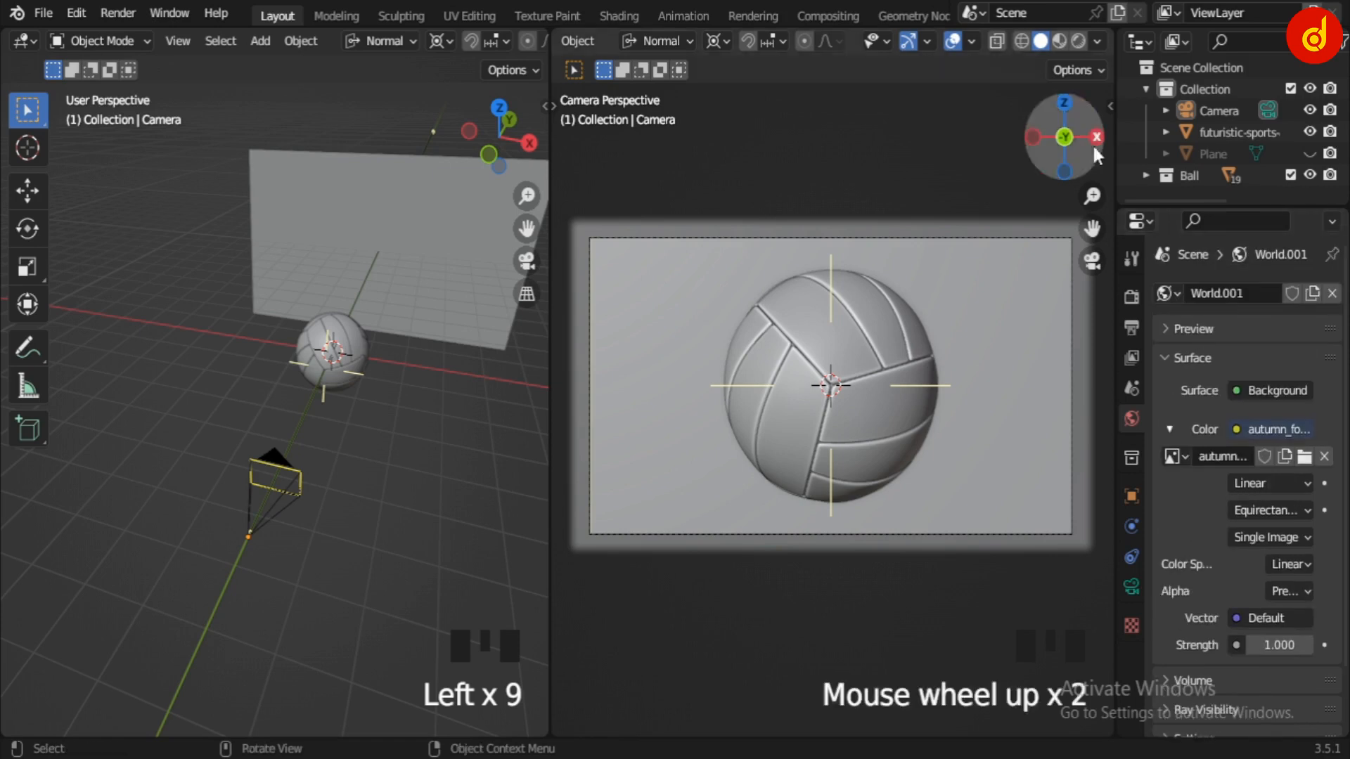
pyautogui.click(1079, 41)
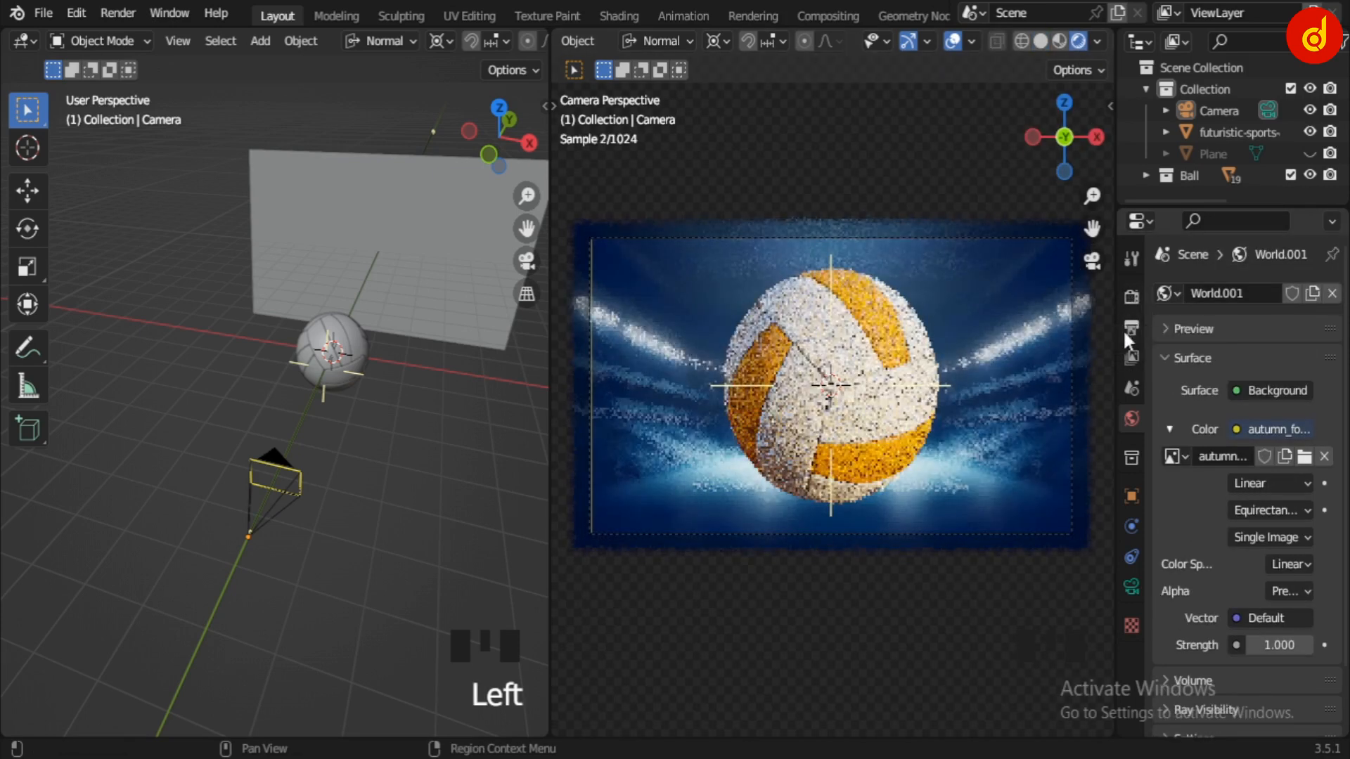
# Disable the Transparent film option in the render settings.
pyautogui.click(1130, 294)
pyautogui.scroll(-5, 1186, 522)
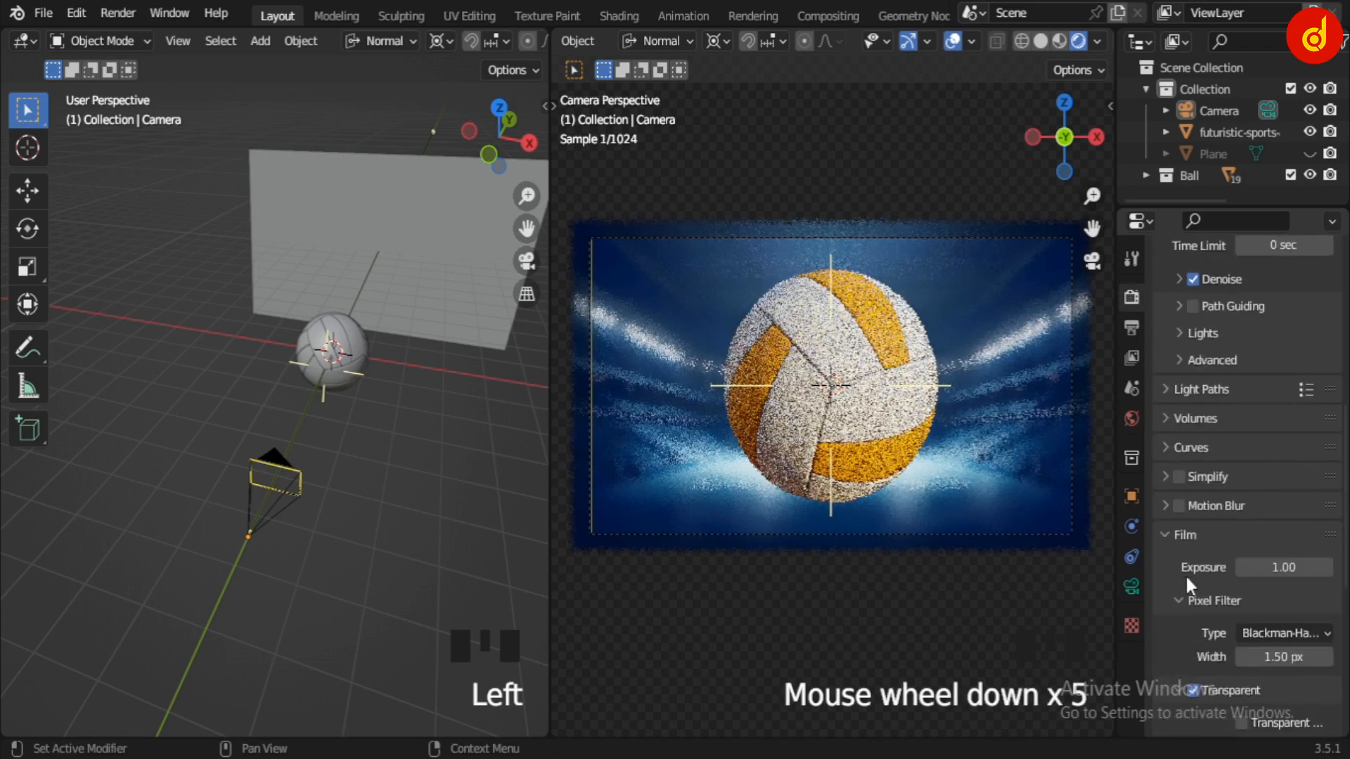
pyautogui.scroll(-9, 1188, 531)
pyautogui.click(1181, 371)
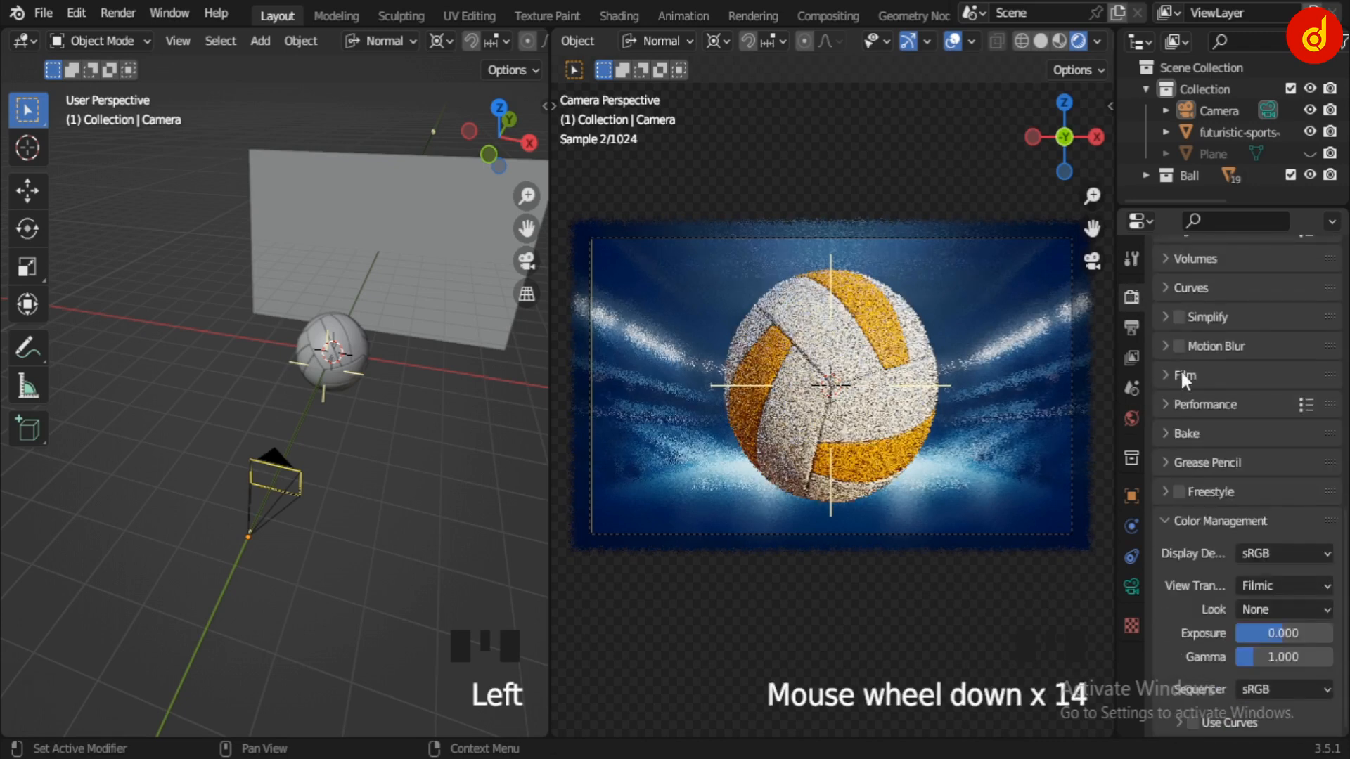
pyautogui.click(1181, 375)
pyautogui.scroll(-4, 1200, 422)
pyautogui.scroll(-1, 1218, 458)
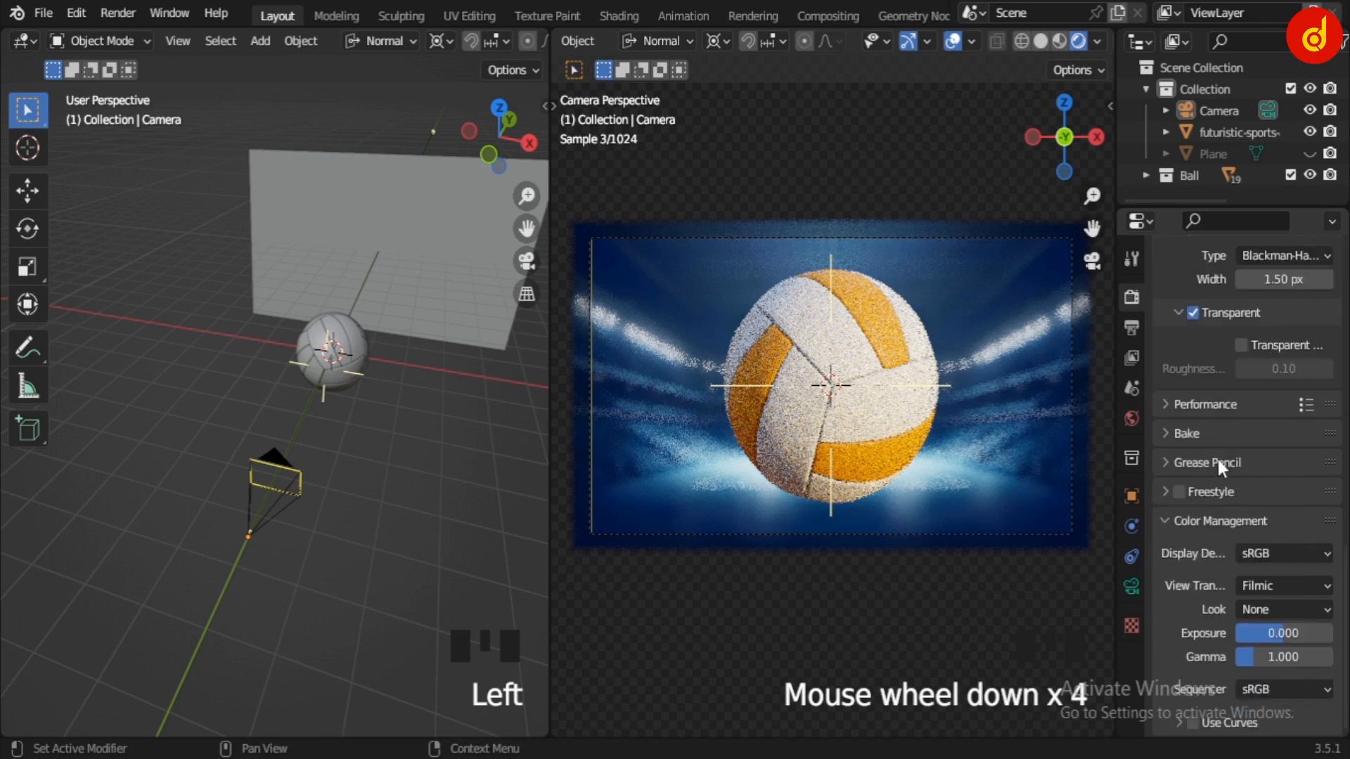
pyautogui.scroll(2, 1218, 458)
pyautogui.click(1195, 398)
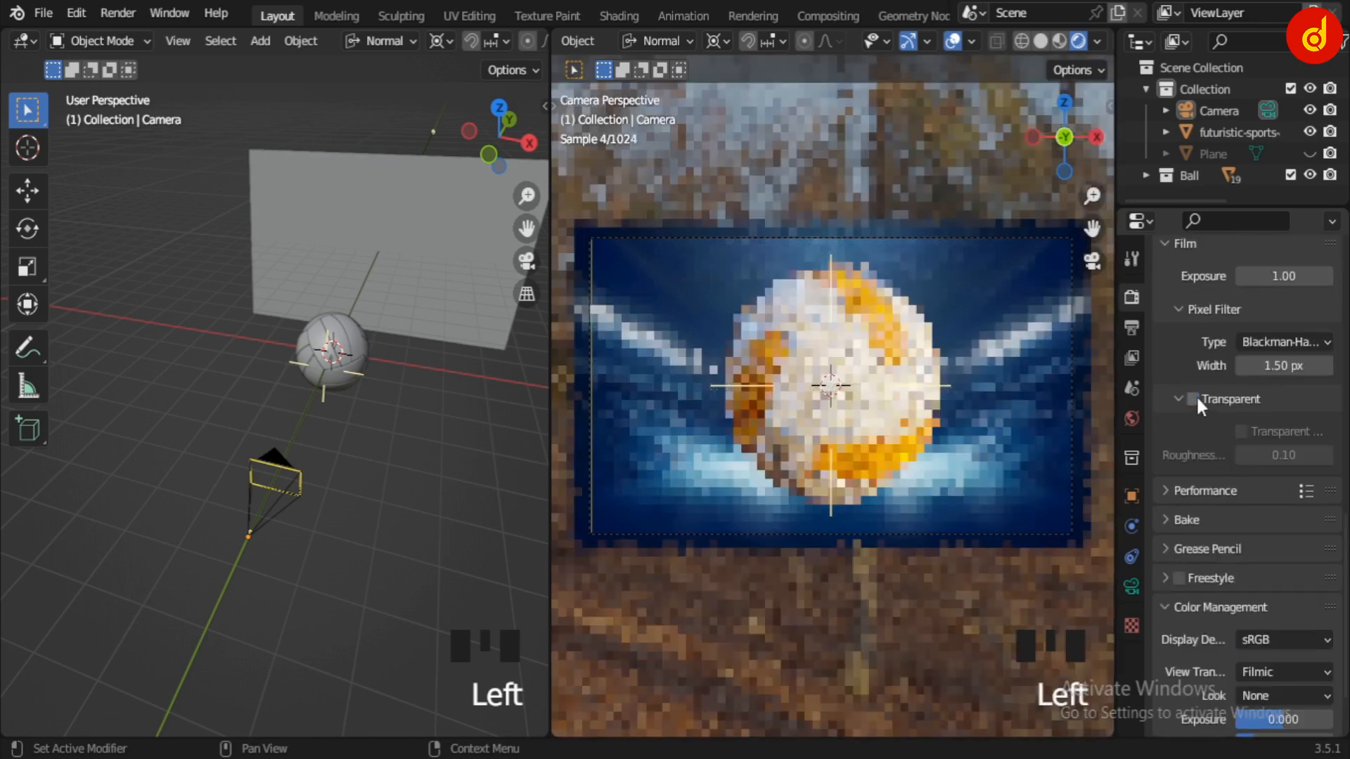
# Unlink World.001 with its environment image from the scene and create a new world in its place.
pyautogui.click(1132, 419)
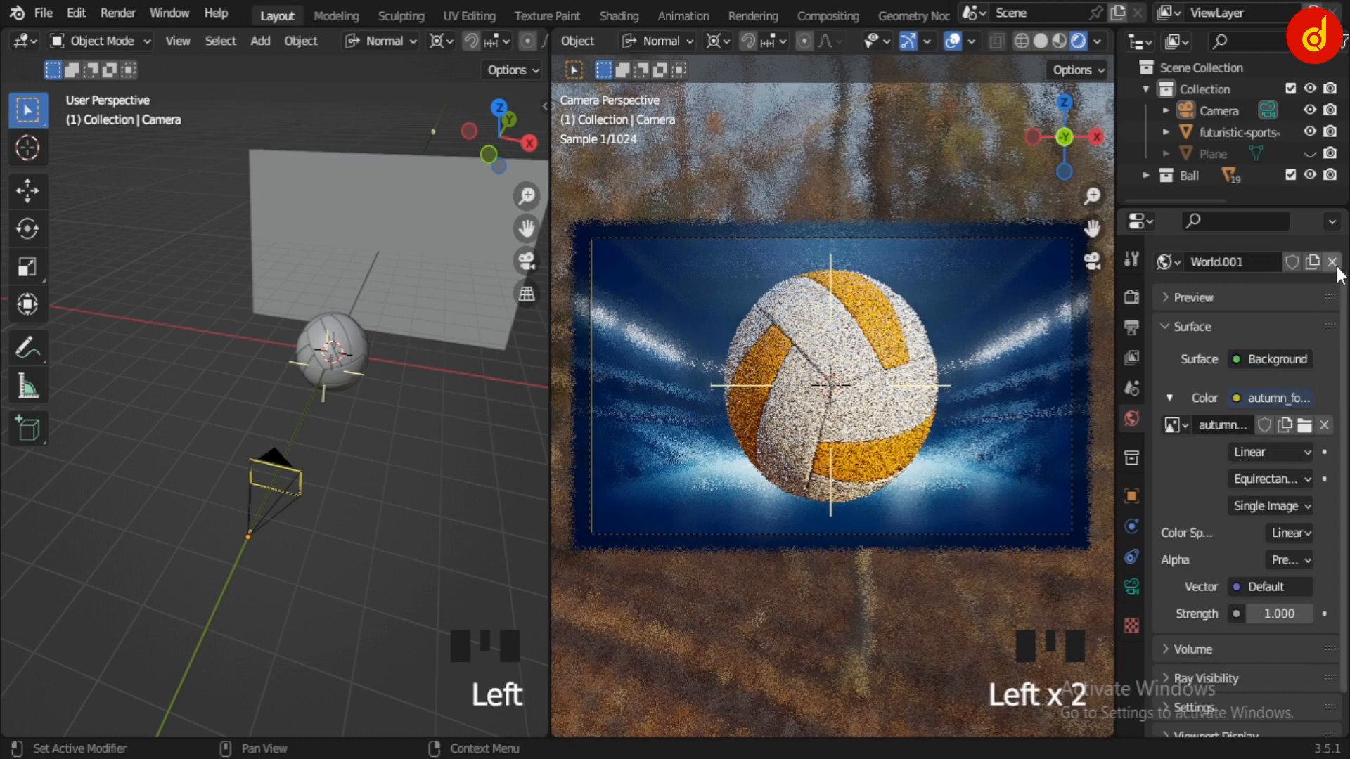
pyautogui.click(1335, 266)
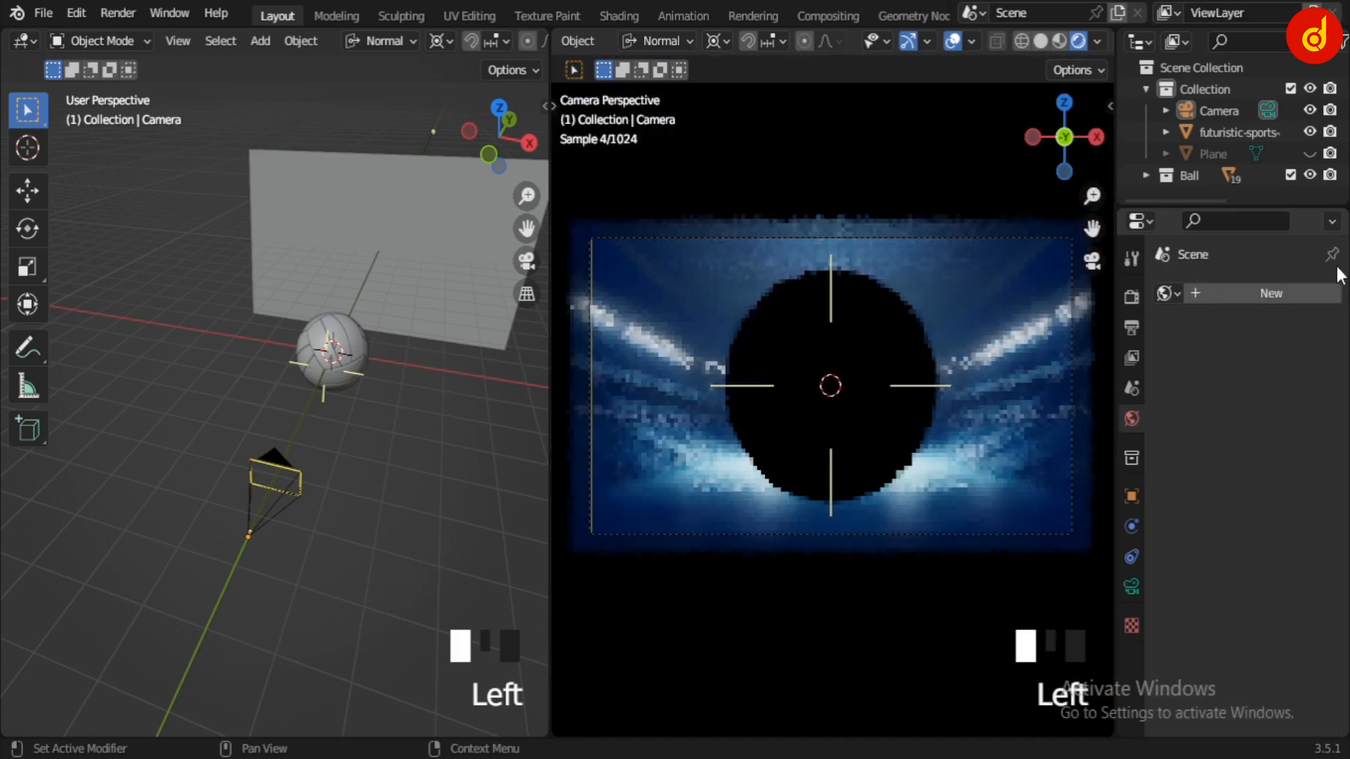
pyautogui.click(1291, 293)
pyautogui.scroll(2, 1284, 426)
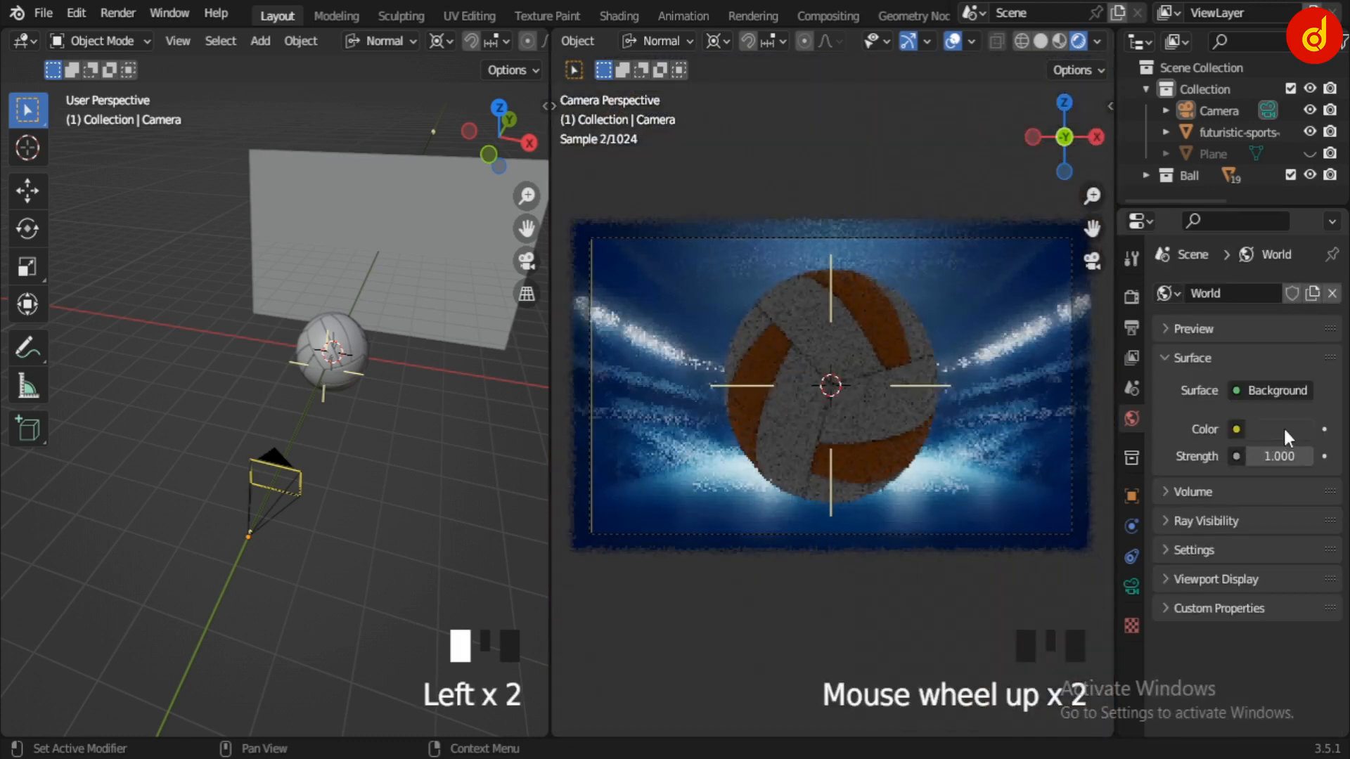
# Set the new world's background colour to dark blue-grey 2D343F and its strength to 1.5.
pyautogui.click(1284, 426)
pyautogui.click(1211, 199)
pyautogui.moveTo(1211, 197); pyautogui.dragTo(1225, 179)
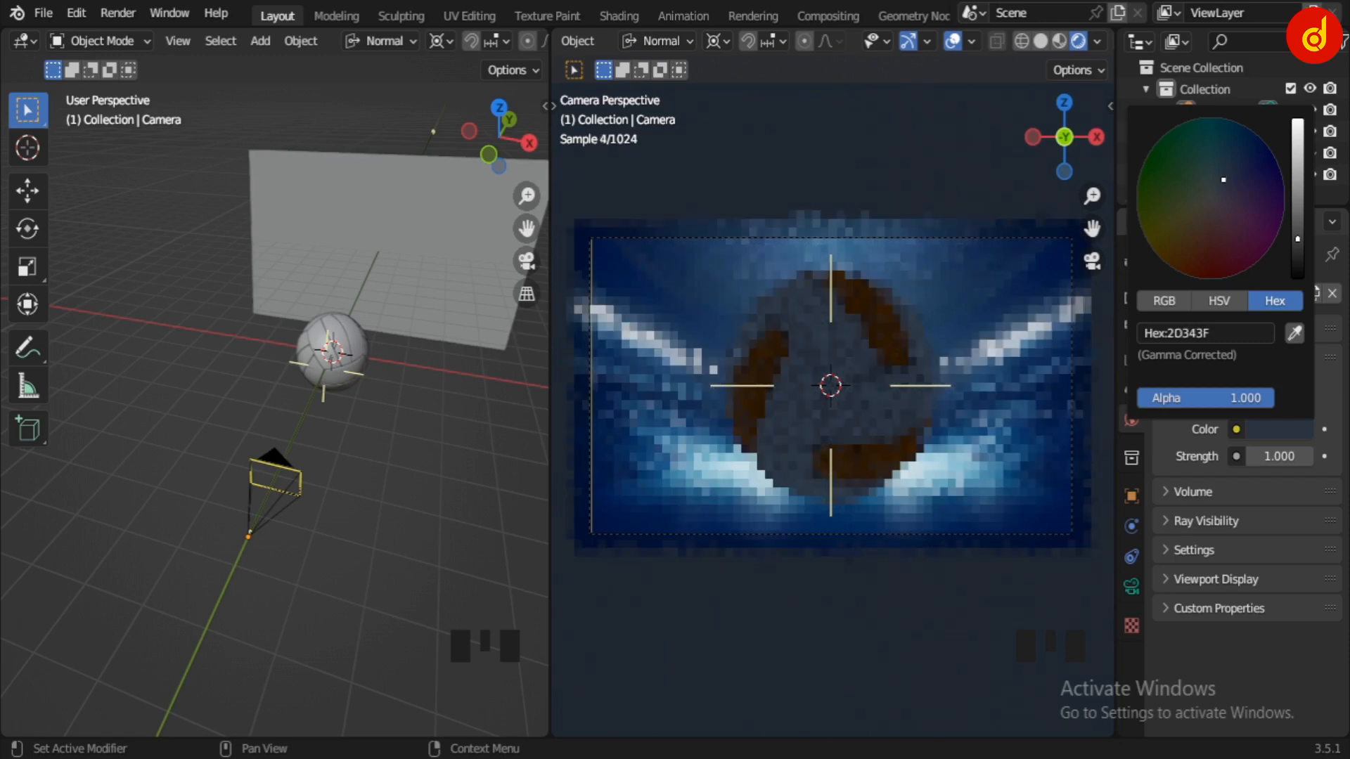
pyautogui.doubleClick(1283, 457)
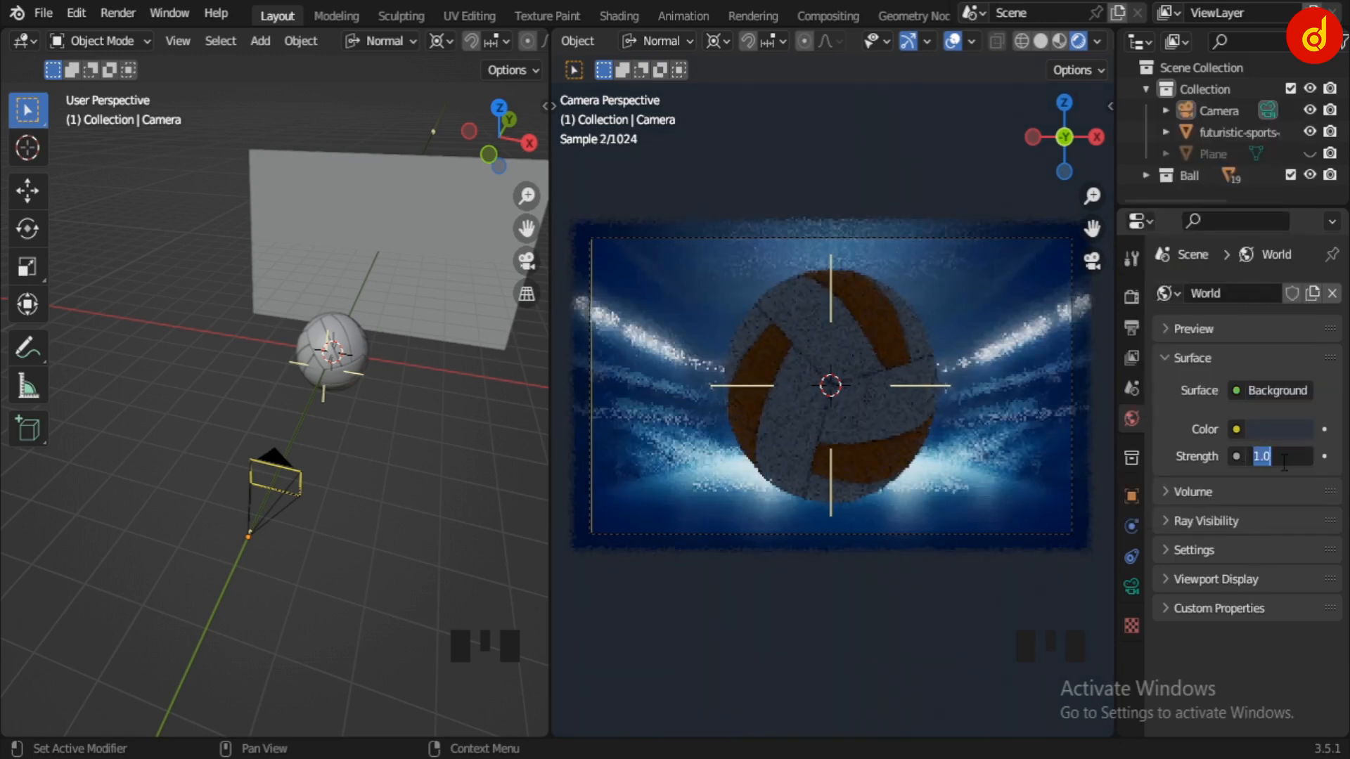
pyautogui.write('1')
pyautogui.click(1284, 463)
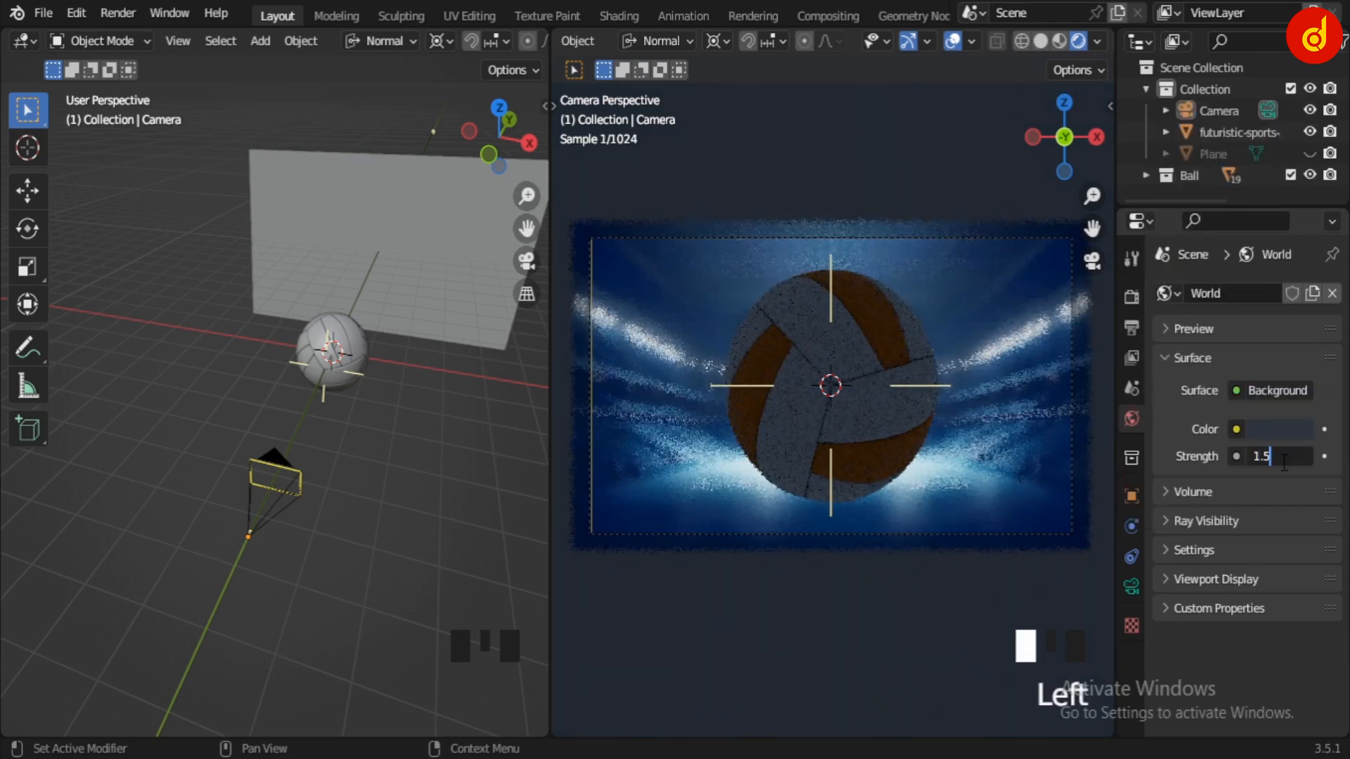
pyautogui.press('Return')
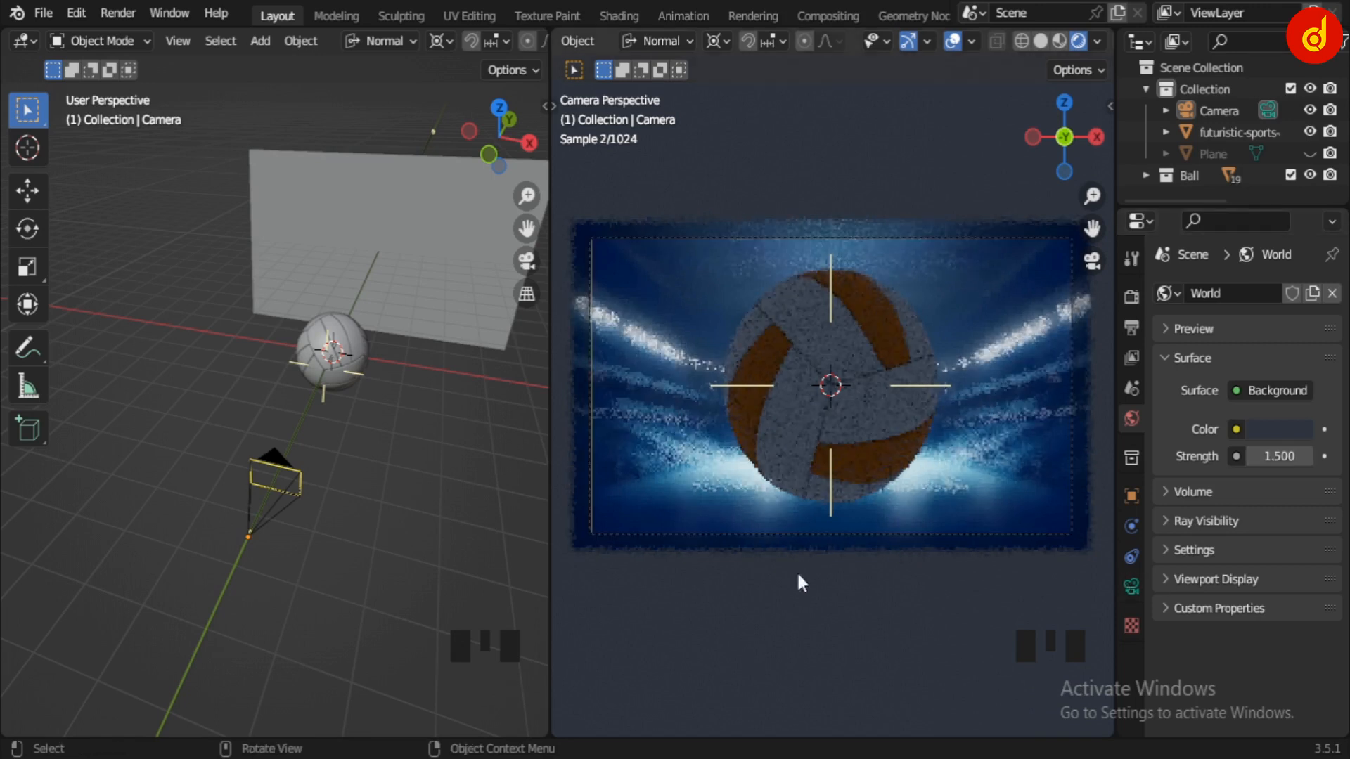
# Check the rendered scene around the ball, then unhide and select the Plane that lights it from above.
pyautogui.moveTo(796, 571); pyautogui.dragTo(736, 421, button='middle')
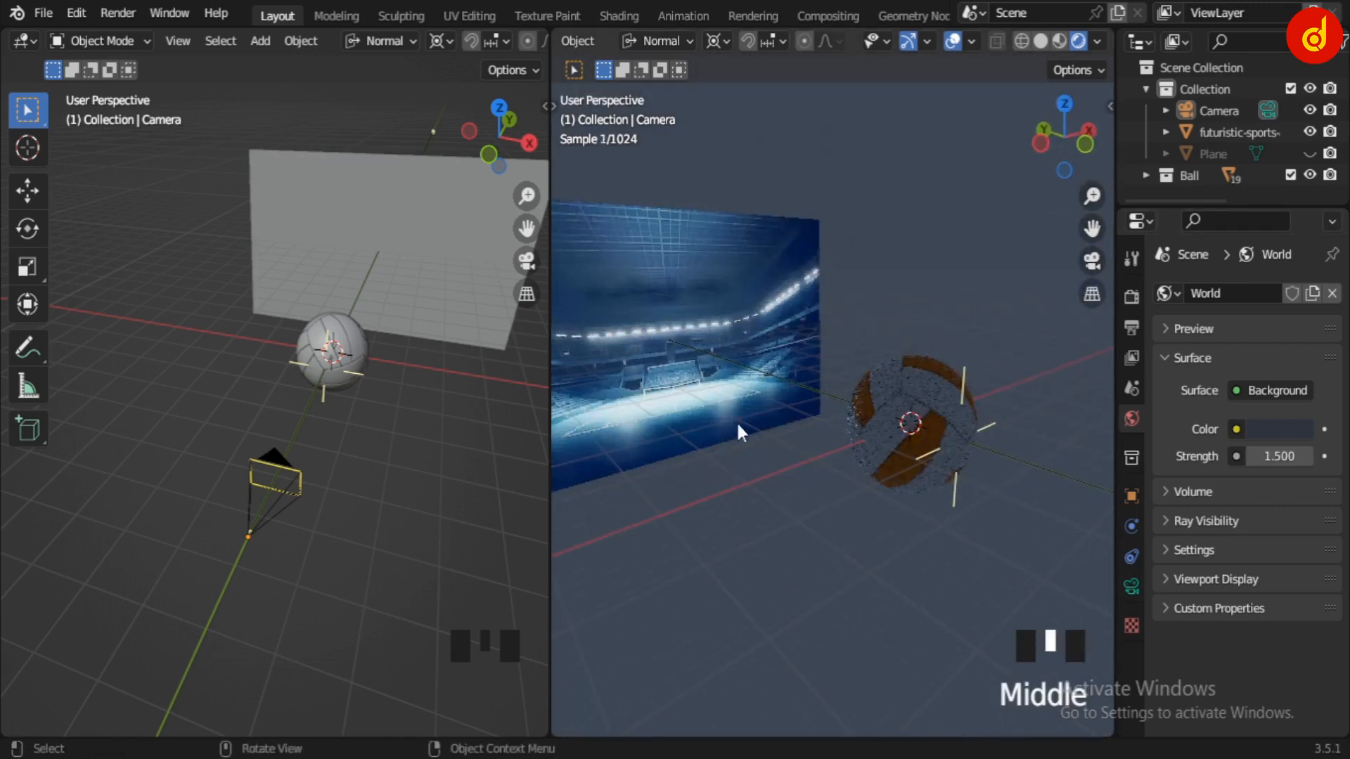
pyautogui.press('KP_0')
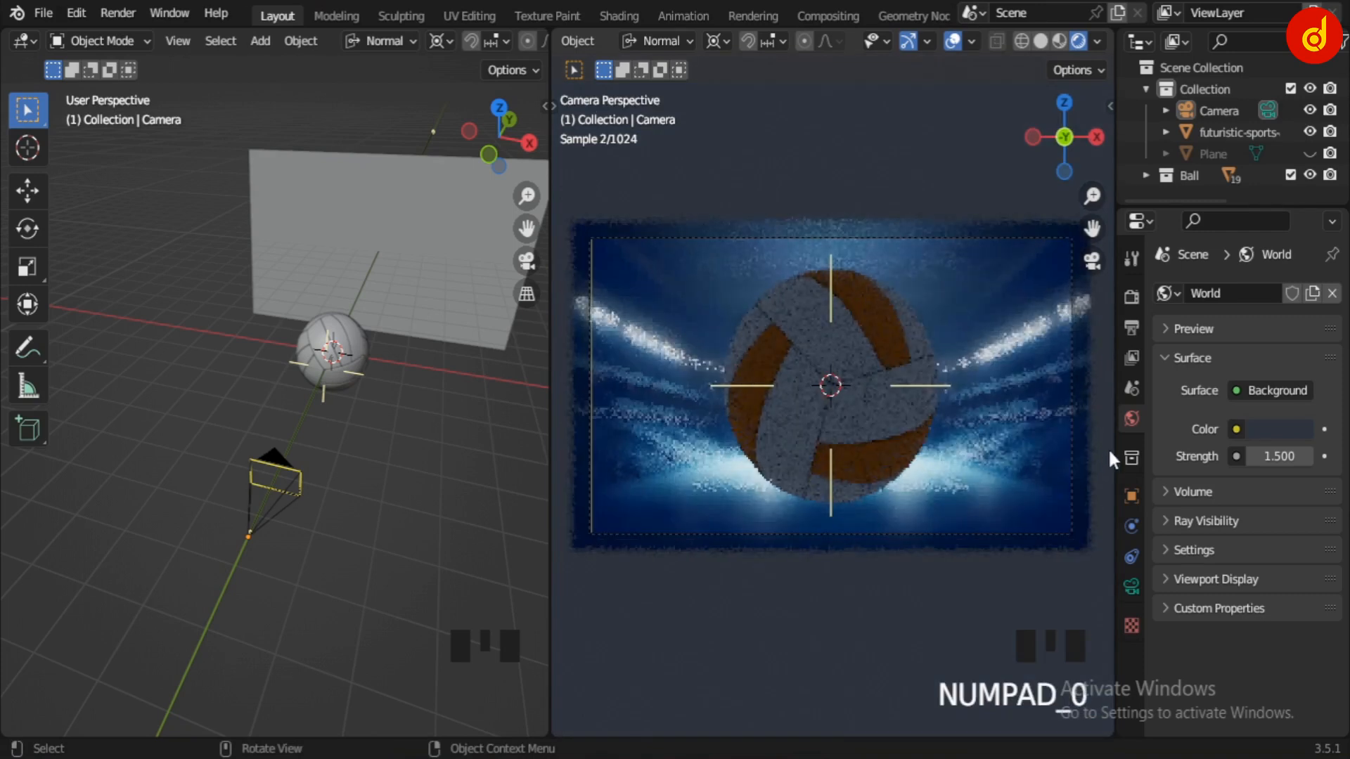
pyautogui.moveTo(349, 428); pyautogui.dragTo(425, 597, button='middle')
pyautogui.scroll(3, 439, 426)
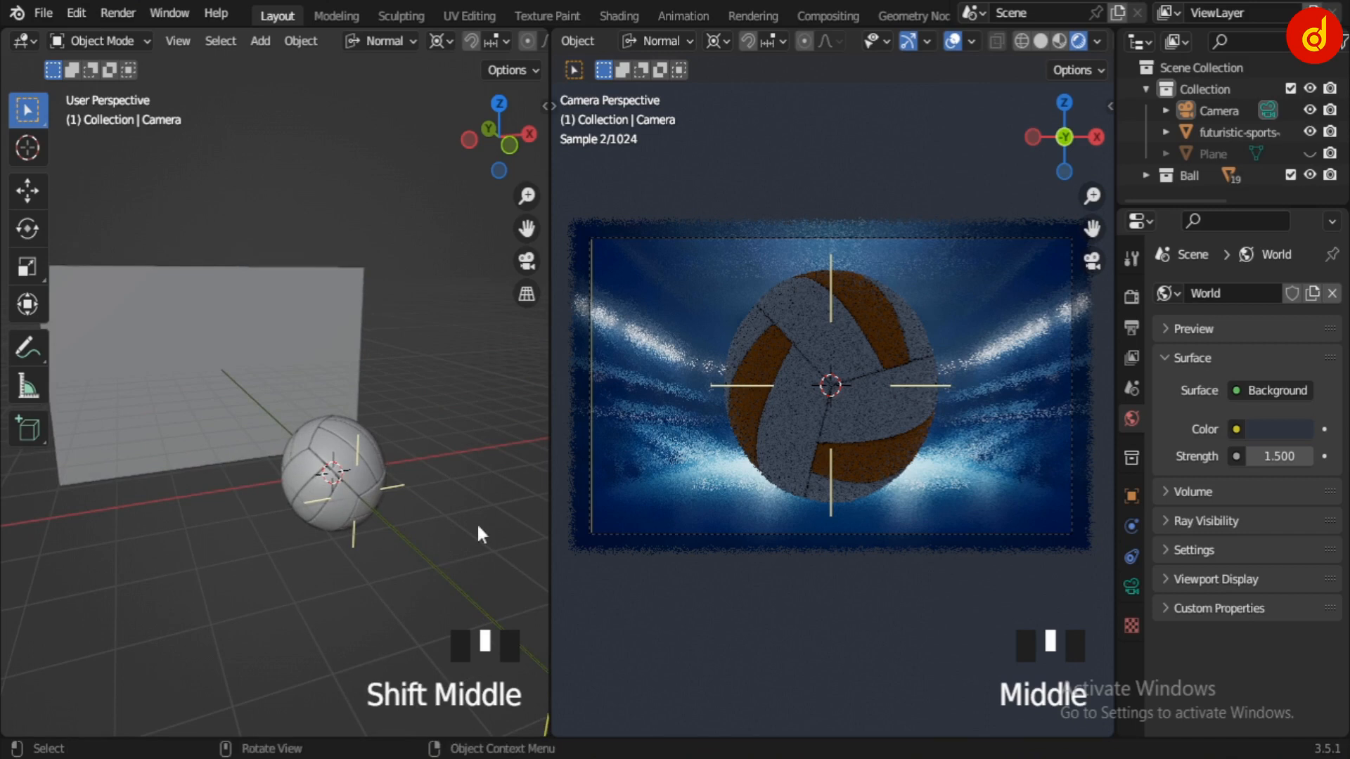
pyautogui.click(1310, 154)
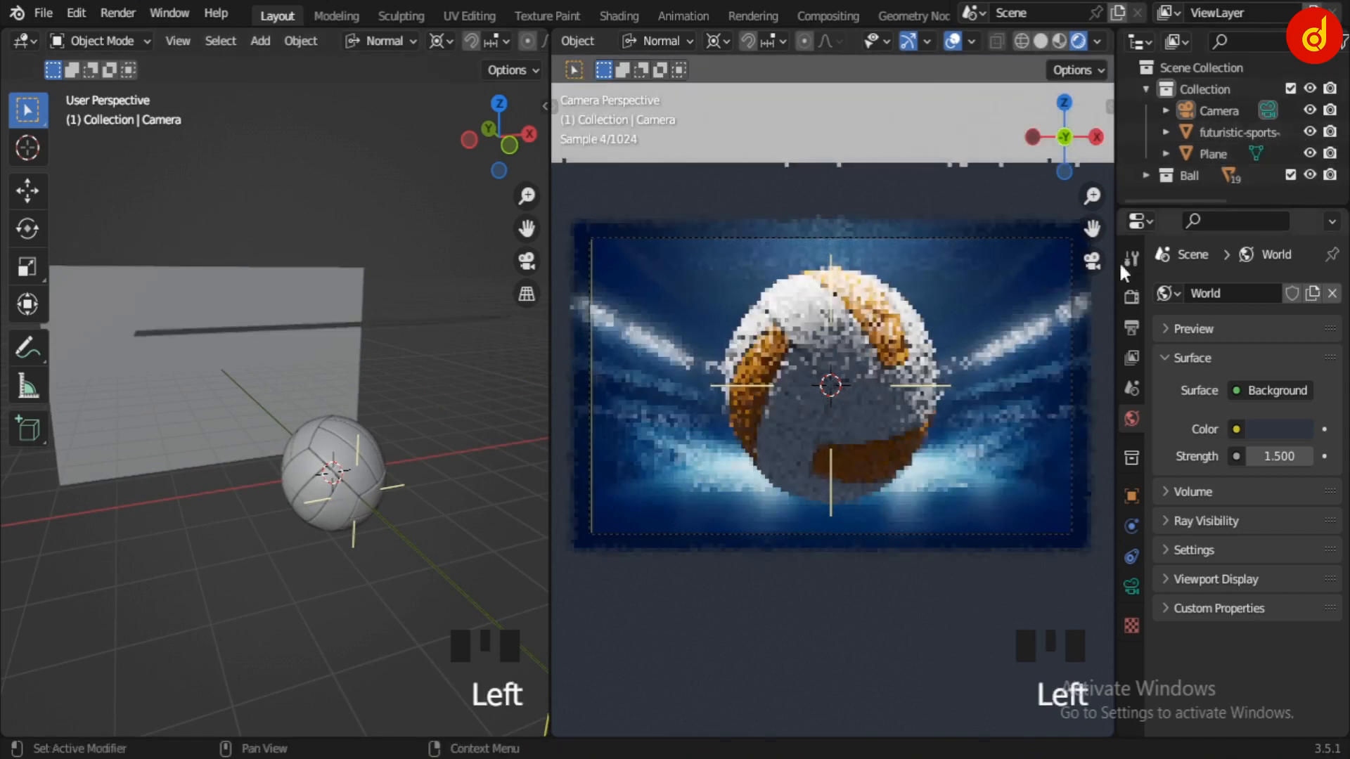
pyautogui.click(488, 322)
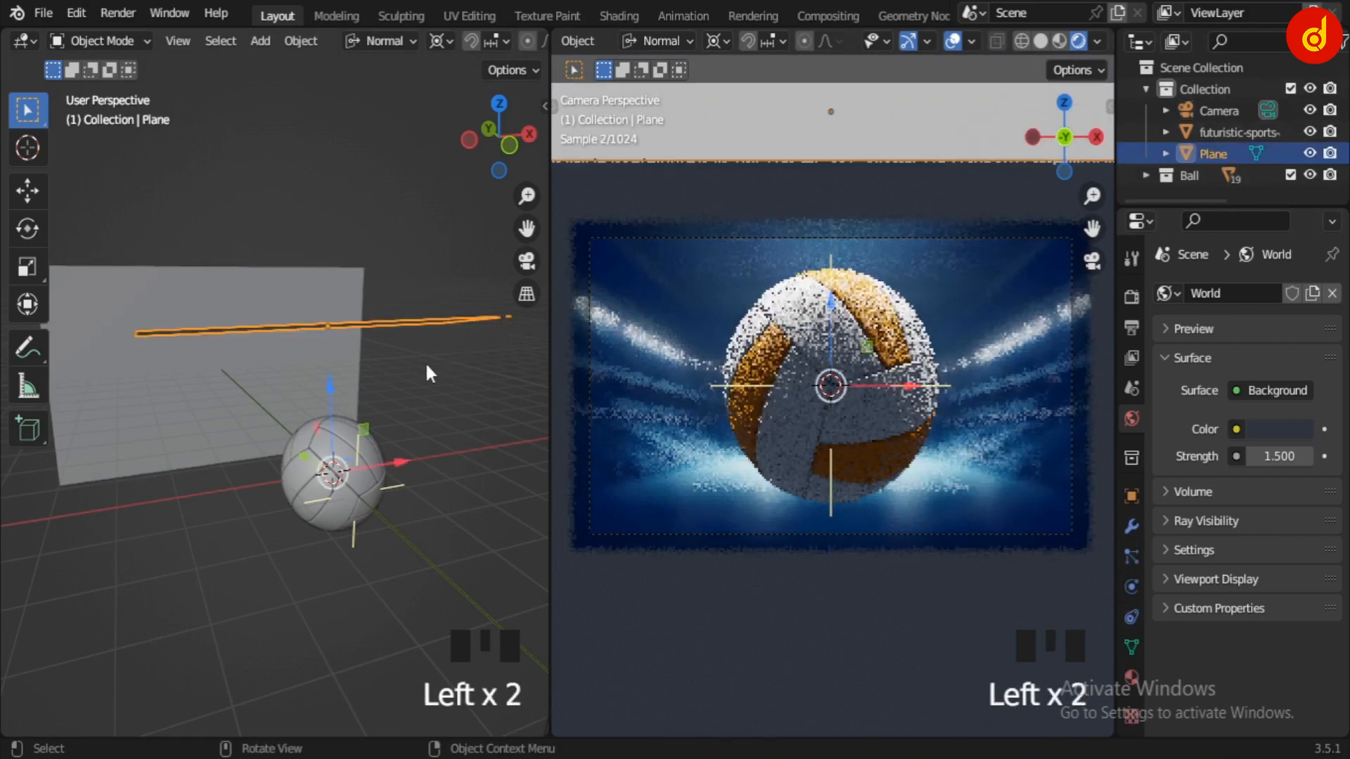
# Review the emission material settings of the Plane above the ball.
pyautogui.scroll(-3, 394, 373)
pyautogui.moveTo(353, 445); pyautogui.dragTo(520, 430, button='middle')
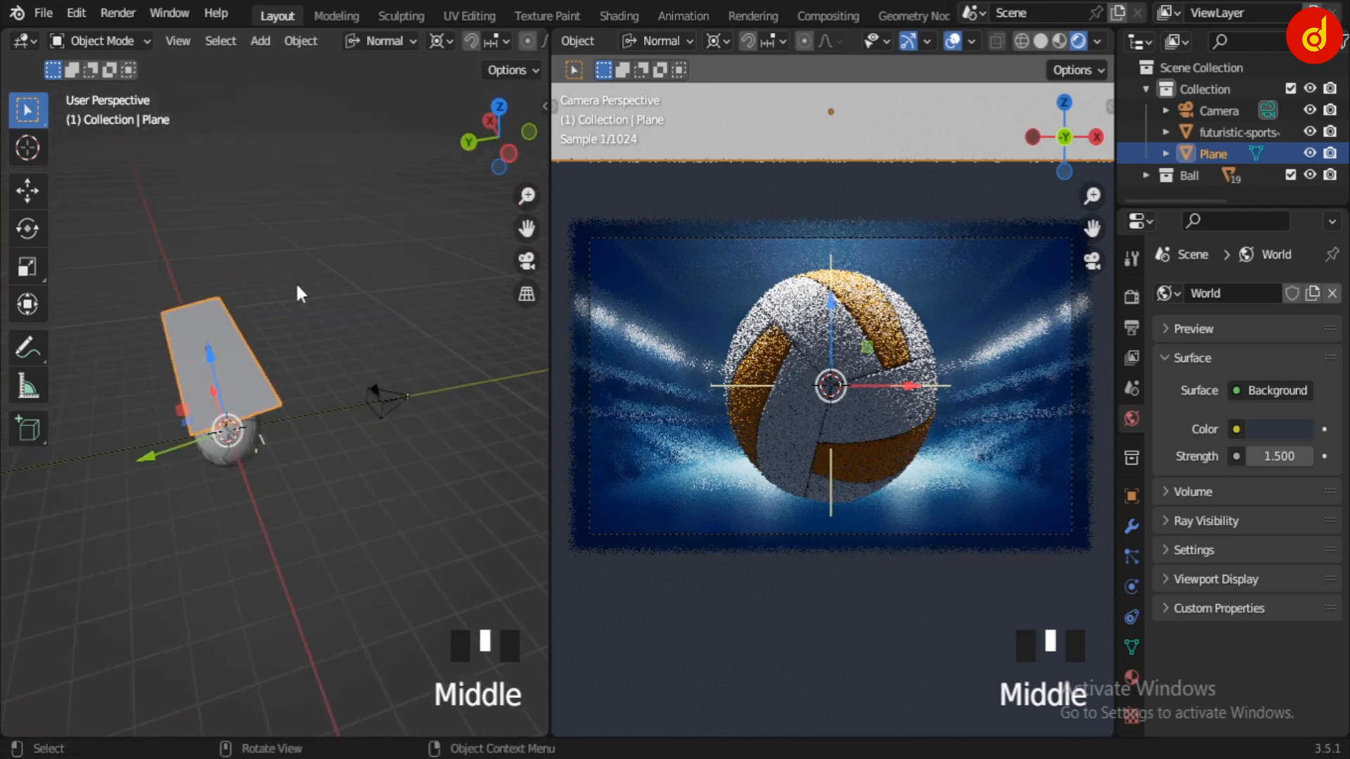
pyautogui.click(296, 284)
pyautogui.scroll(3, 295, 284)
pyautogui.click(220, 344)
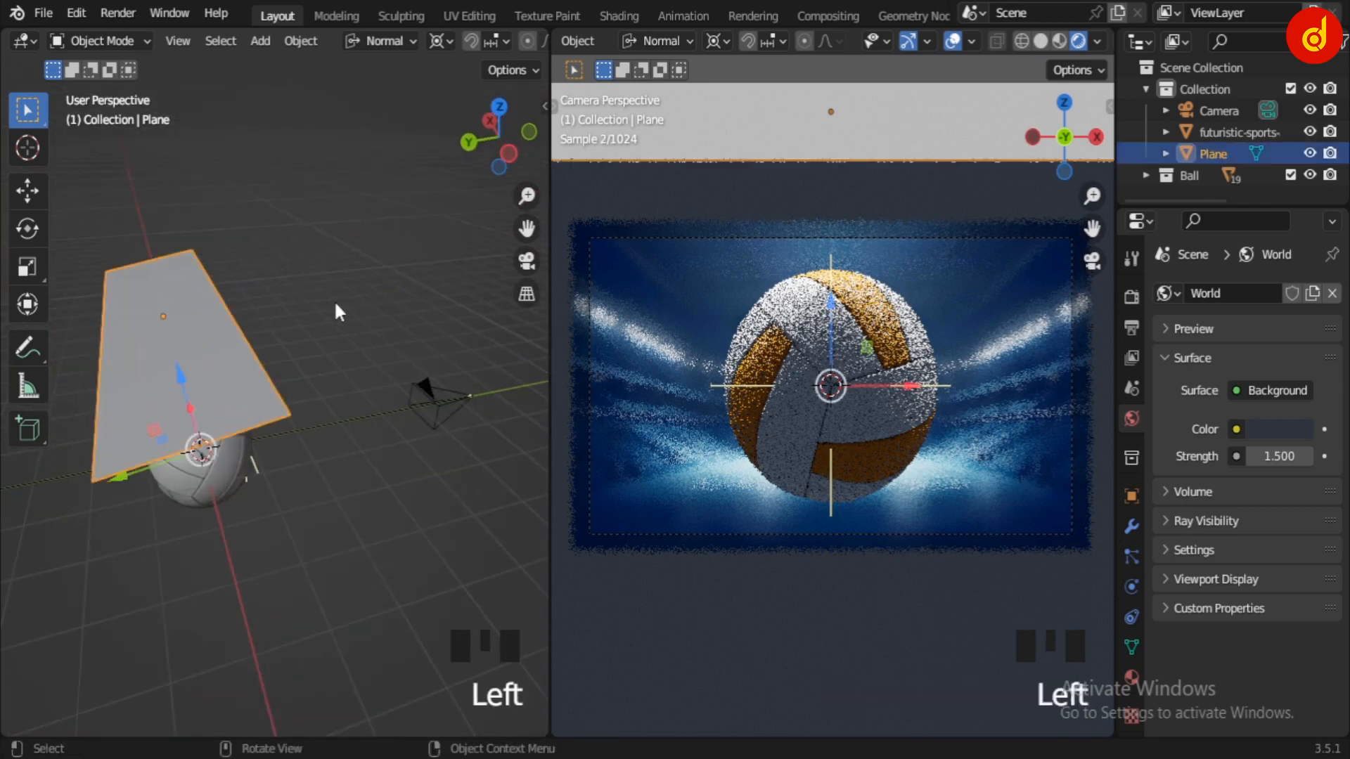
pyautogui.click(1132, 677)
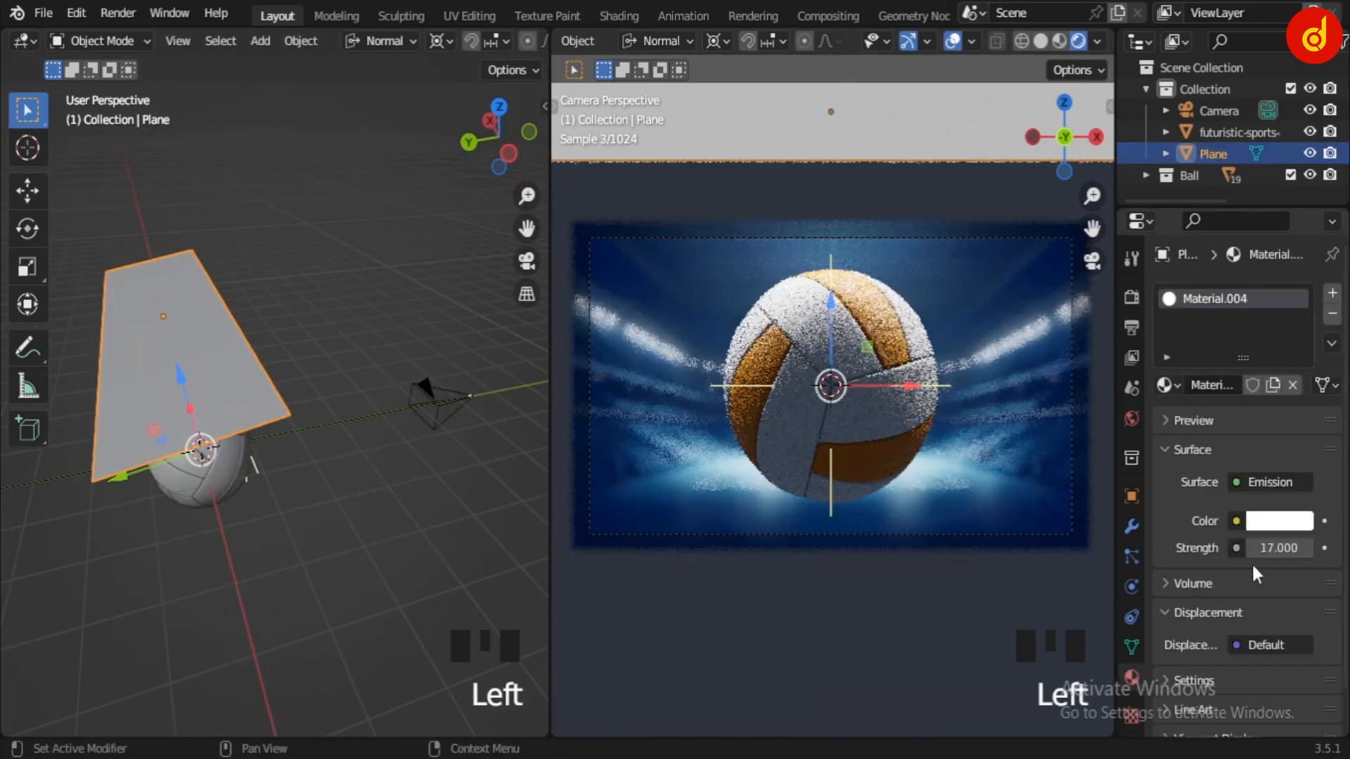
pyautogui.click(964, 365)
# Examine the emissive Plane's placement relative to the ball, background and camera in rendered shading, then in solid shading.
pyautogui.moveTo(408, 427); pyautogui.dragTo(357, 492, button='middle')
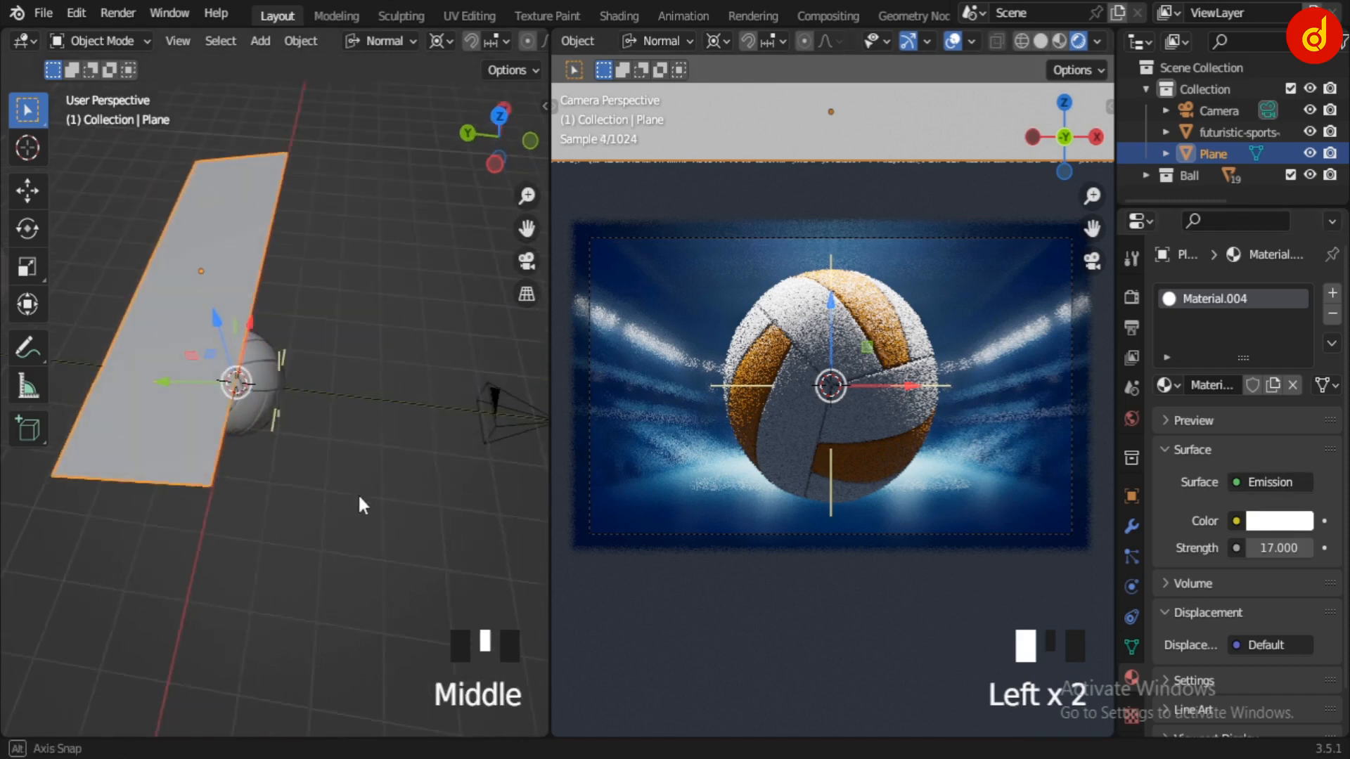
pyautogui.middleClick(779, 378)
pyautogui.scroll(-4, 778, 378)
pyautogui.moveTo(778, 378)
pyautogui.mouseDown(button='middle')
pyautogui.moveTo(837, 448)
pyautogui.moveTo(876, 459)
pyautogui.mouseUp(button='middle')
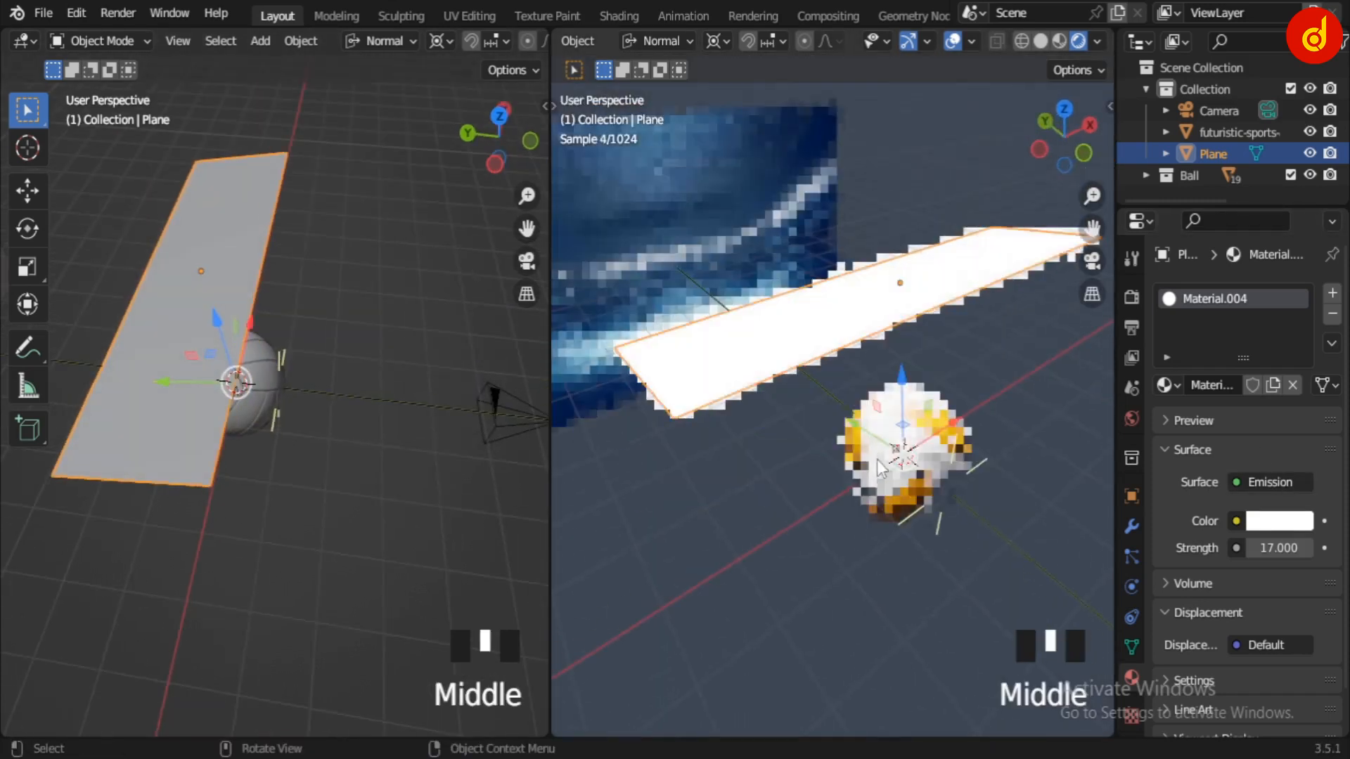
pyautogui.scroll(-3, 876, 458)
pyautogui.moveTo(907, 394); pyautogui.dragTo(977, 334, button='middle')
pyautogui.click(978, 335)
pyautogui.click(939, 320)
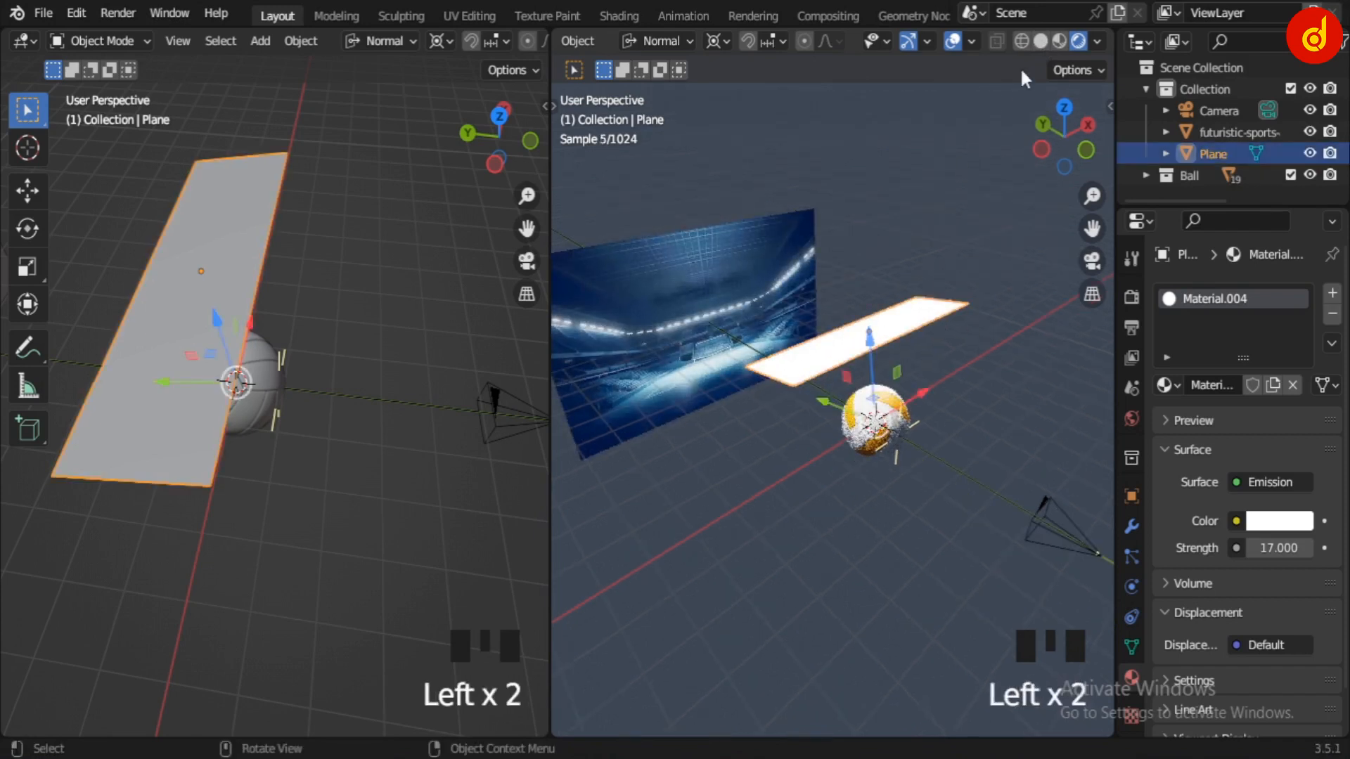
pyautogui.click(1040, 41)
pyautogui.moveTo(1013, 422)
pyautogui.mouseDown(button='middle')
pyautogui.moveTo(1003, 442)
pyautogui.moveTo(917, 444)
pyautogui.mouseUp(button='middle')
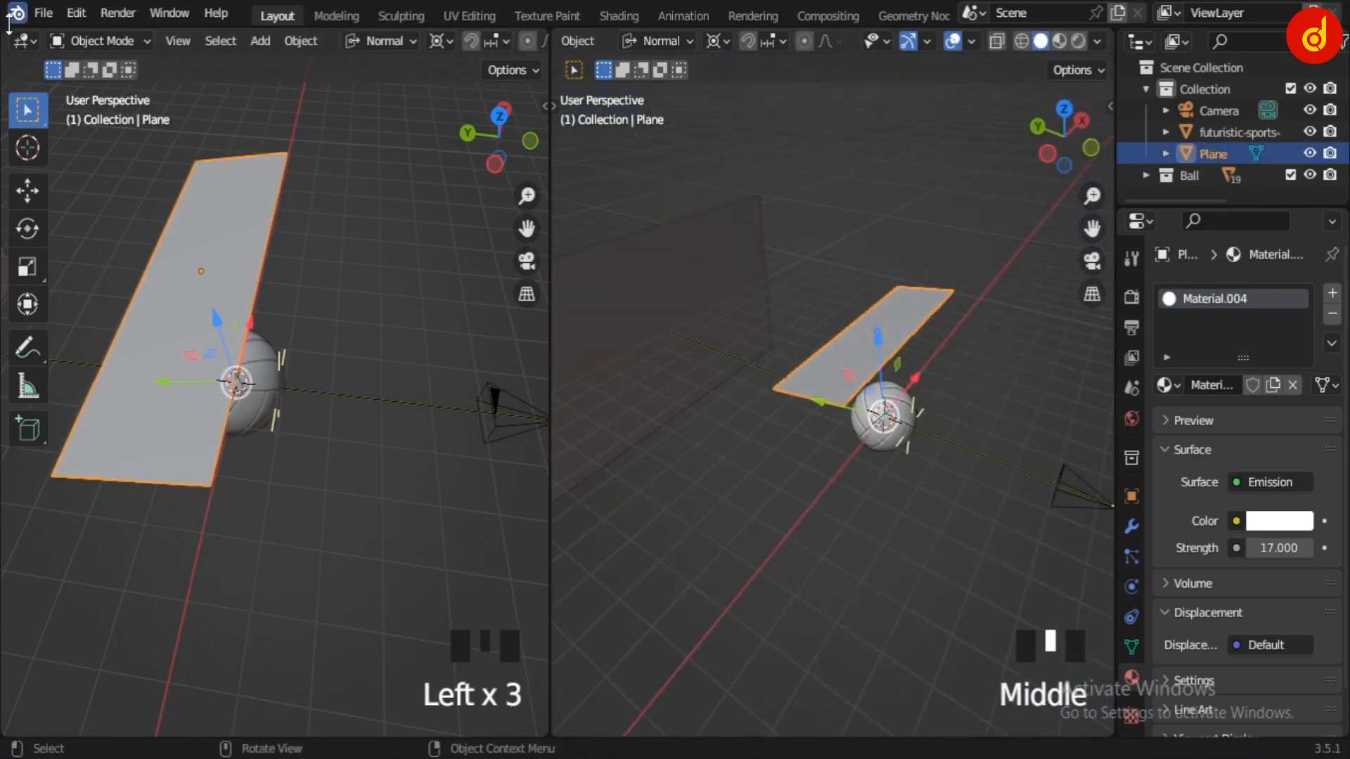
# Show the light Plane's Emission node setup in a Shader Editor beside the viewport, with the scene in rendered shading.
pyautogui.click(25, 41)
pyautogui.click(70, 243)
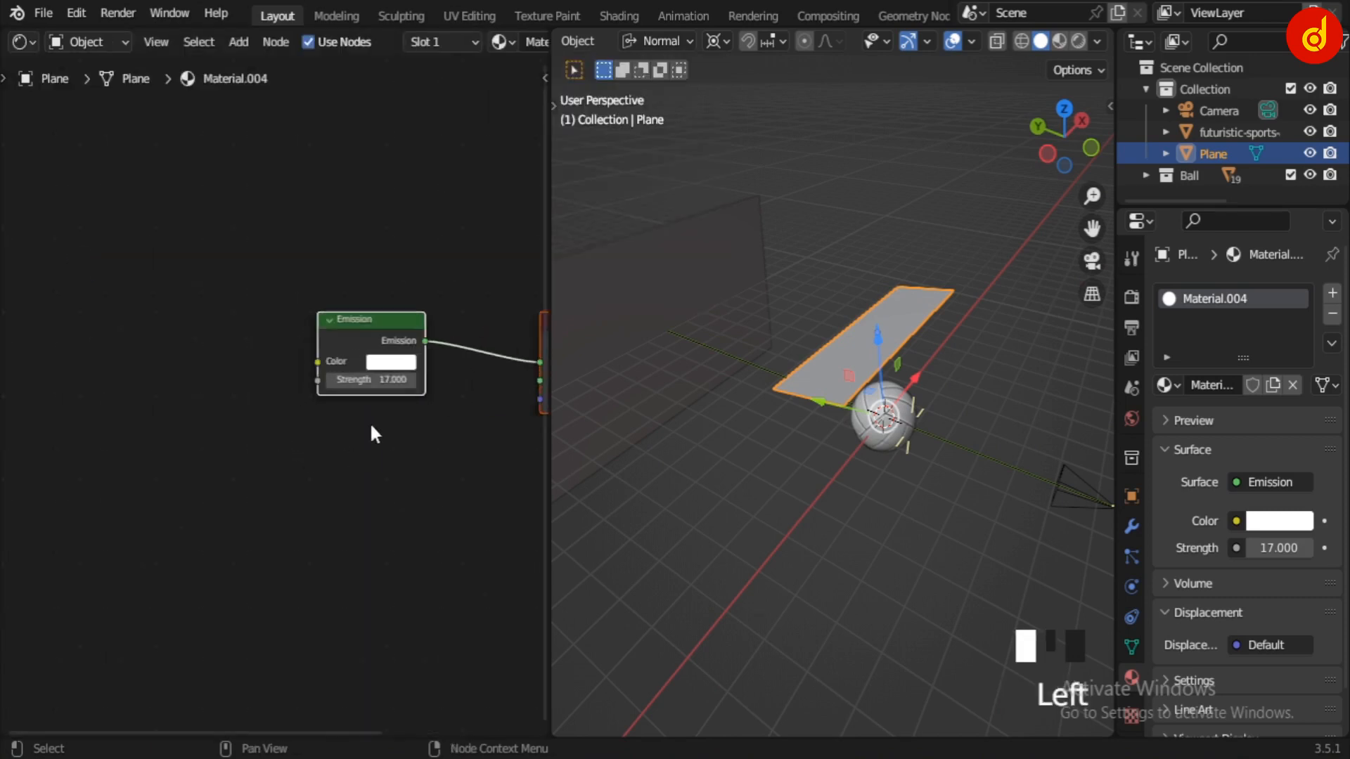
pyautogui.scroll(3, 374, 434)
pyautogui.moveTo(374, 434); pyautogui.dragTo(222, 476, button='middle')
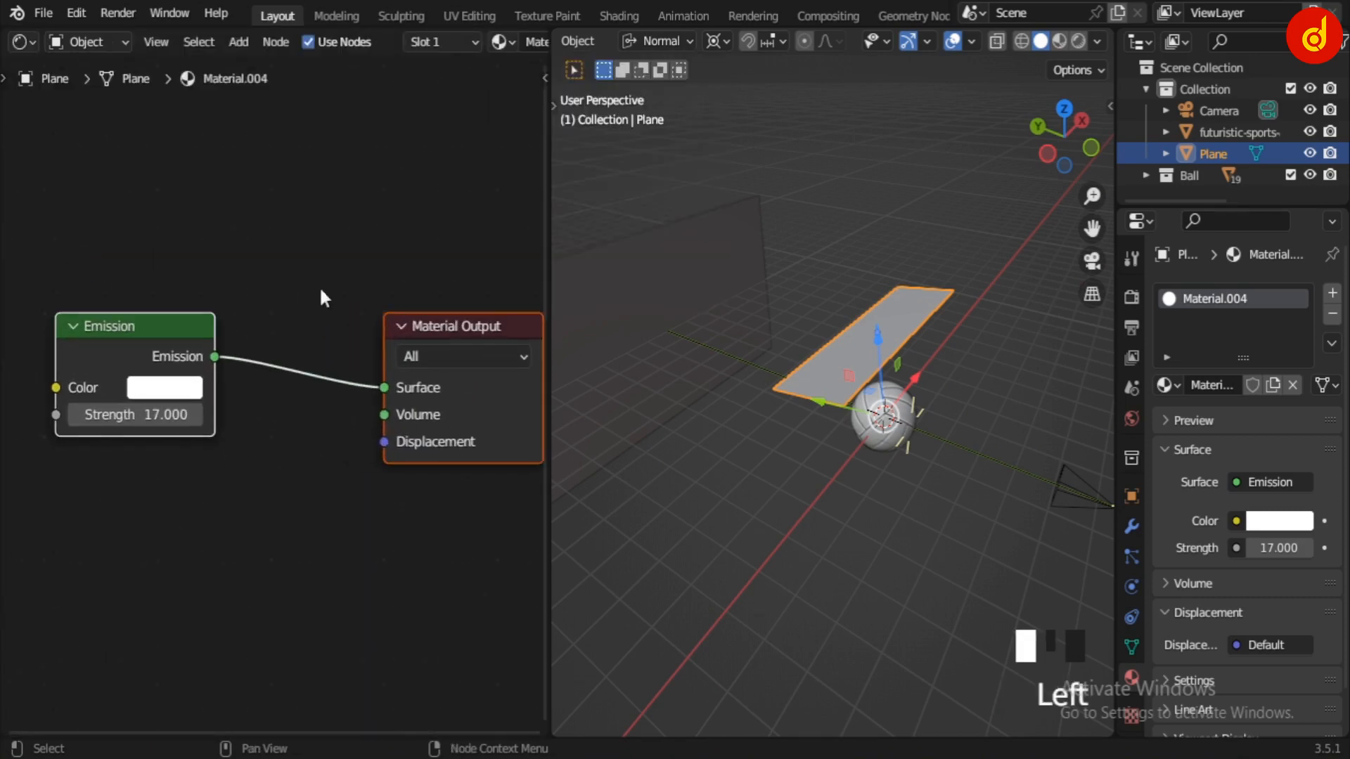
pyautogui.click(1078, 41)
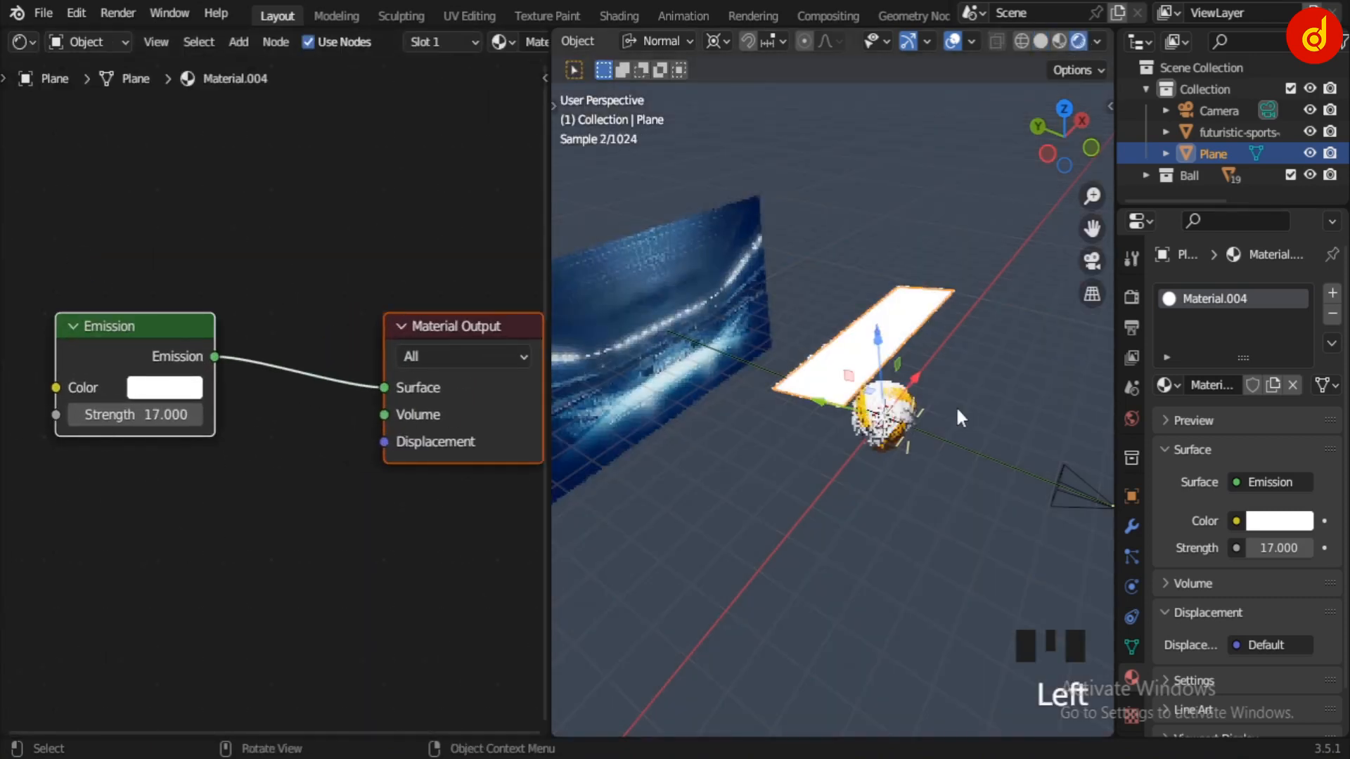
# Try a different emission colour on the light Plane's material and undo the change.
pyautogui.click(172, 389)
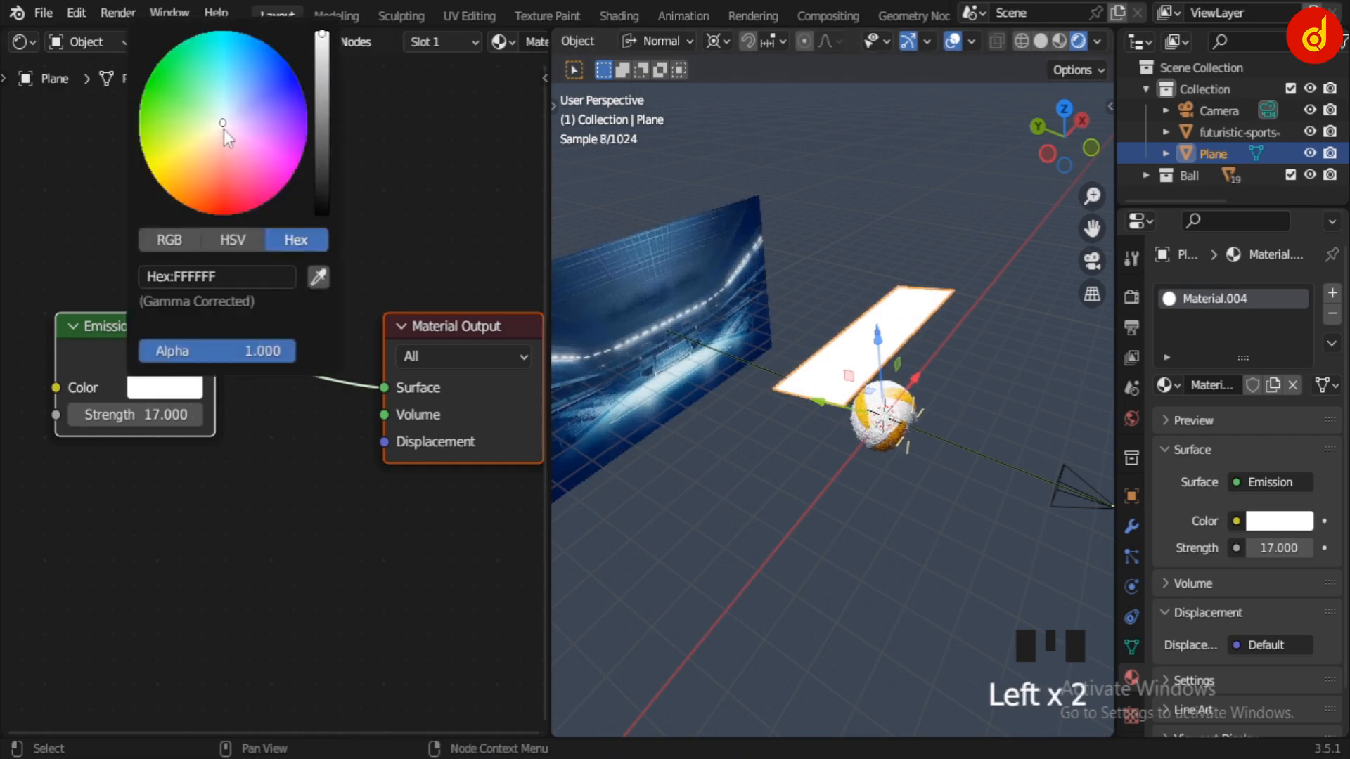
pyautogui.moveTo(224, 129); pyautogui.dragTo(242, 174)
pyautogui.hotkey('ctrl', 'z')
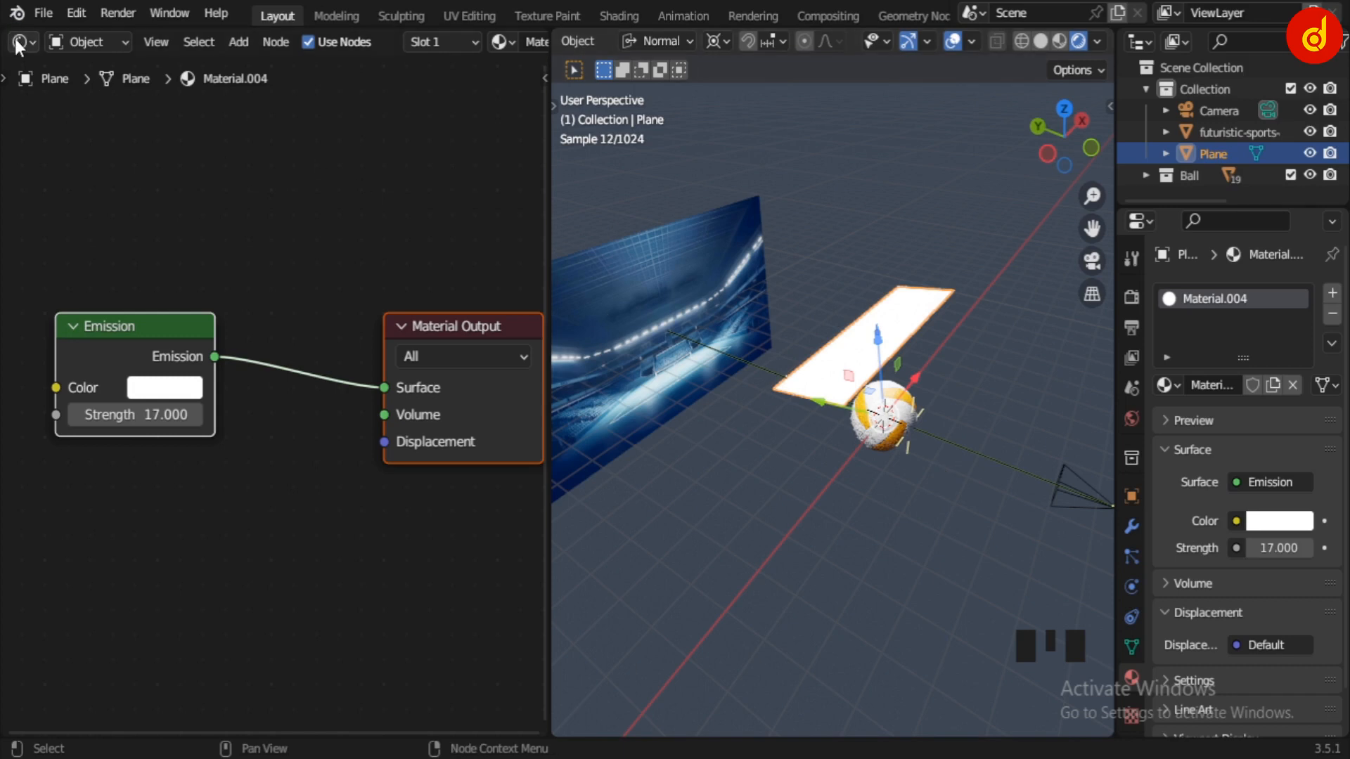
# Add a mesh plane and move it beside the ball by about 4.49 m in X, -2.07 m in Y and 0.59 m in Z.
pyautogui.scroll(-2, 924, 391)
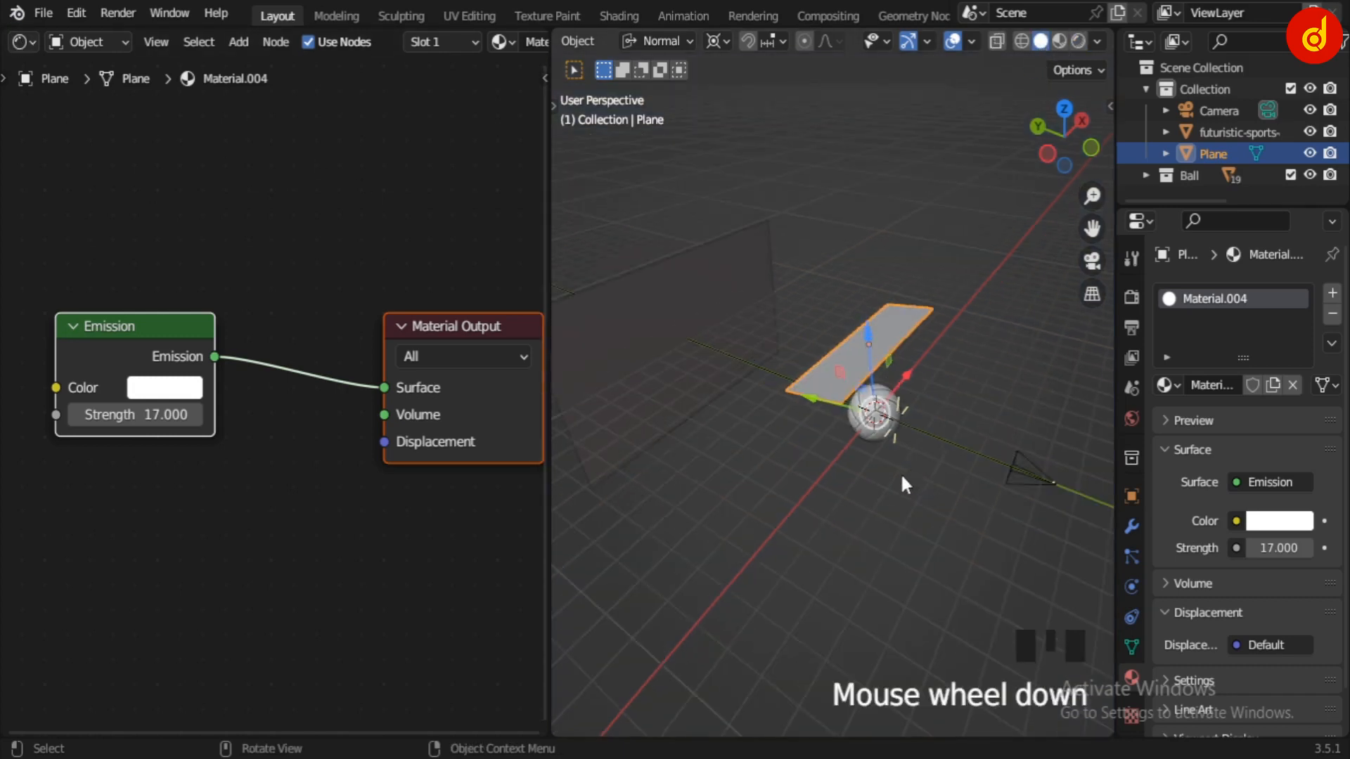
pyautogui.moveTo(900, 472); pyautogui.dragTo(785, 563, button='middle')
pyautogui.hotkey('shift', 'a')
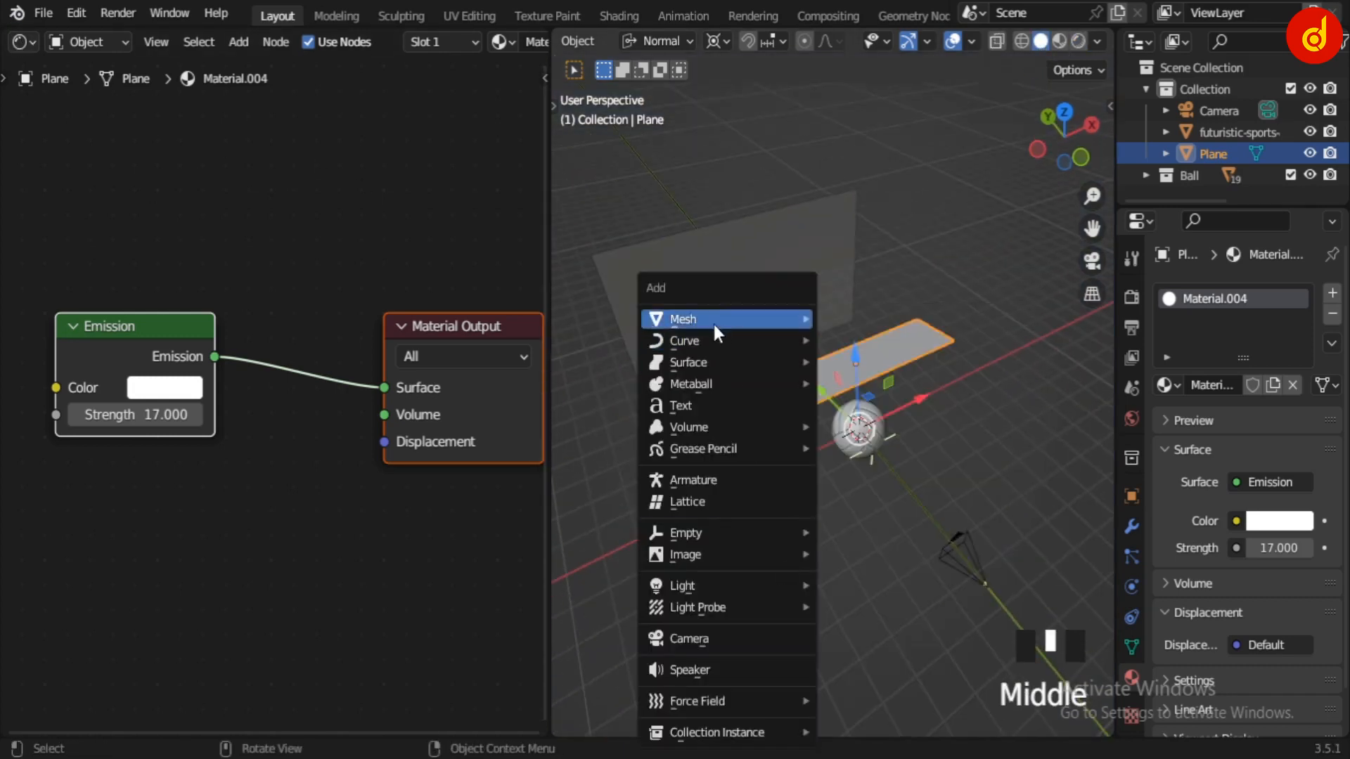
pyautogui.moveTo(714, 320)
pyautogui.click(909, 318)
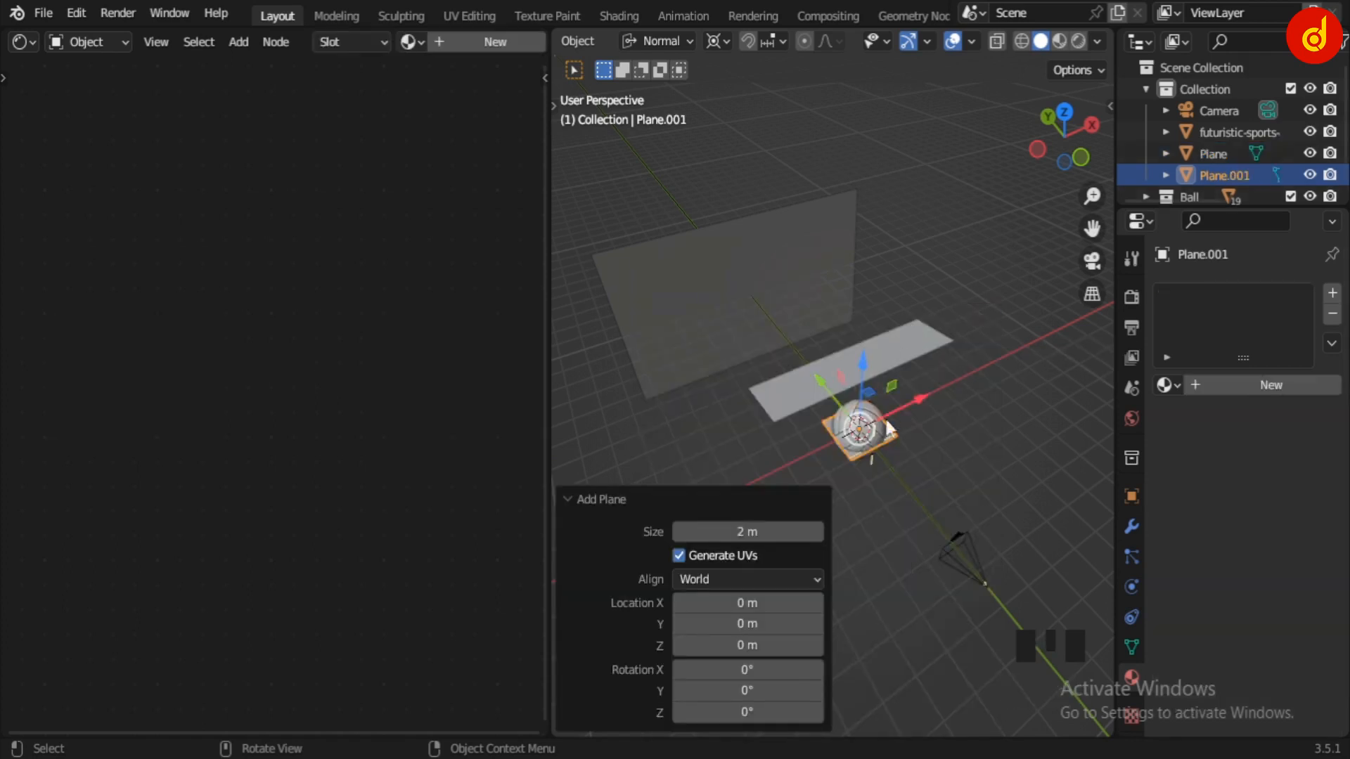
pyautogui.press('g')
pyautogui.click(1028, 429)
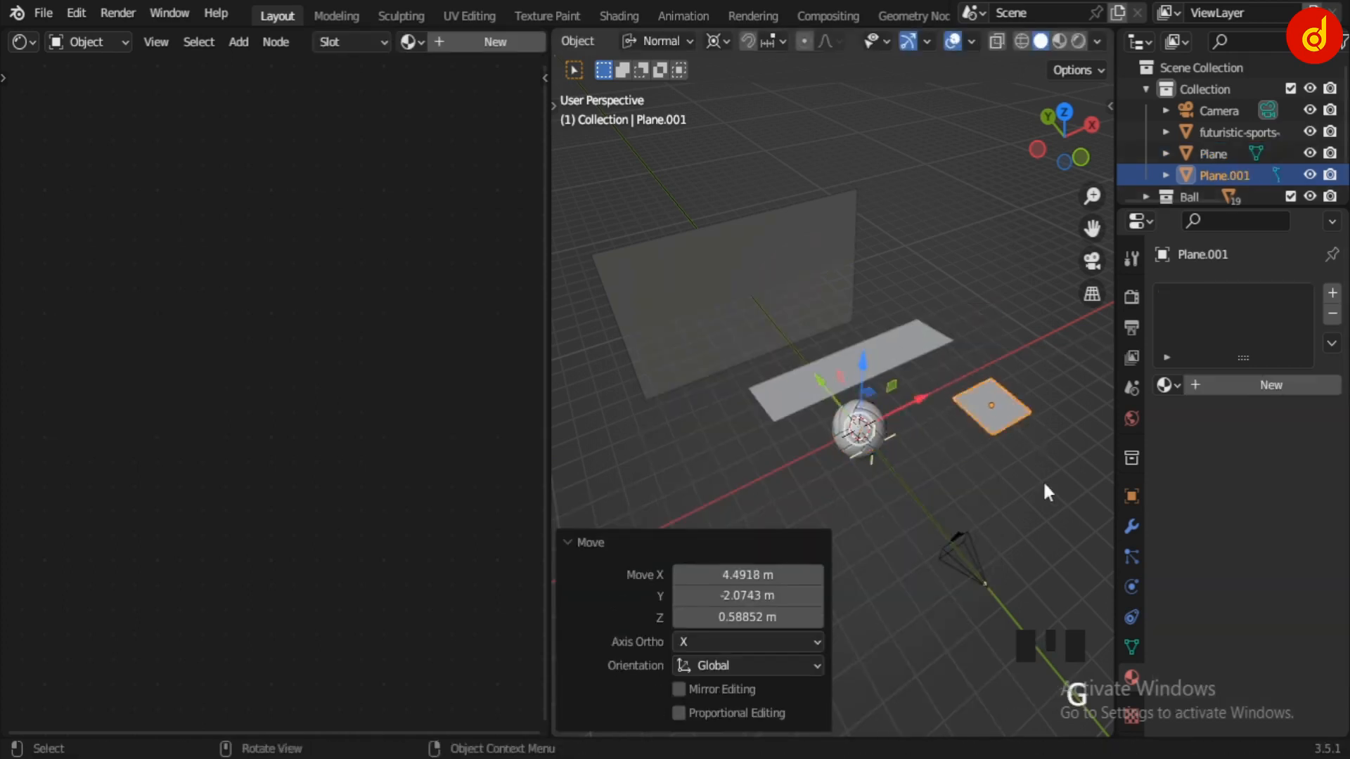
# Assign the emissive Material.004 to the new plane beside the ball, with the scene in rendered shading.
pyautogui.moveTo(1044, 479)
pyautogui.mouseDown(button='middle')
pyautogui.moveTo(919, 408)
pyautogui.moveTo(907, 450)
pyautogui.mouseUp(button='middle')
pyautogui.click(1078, 41)
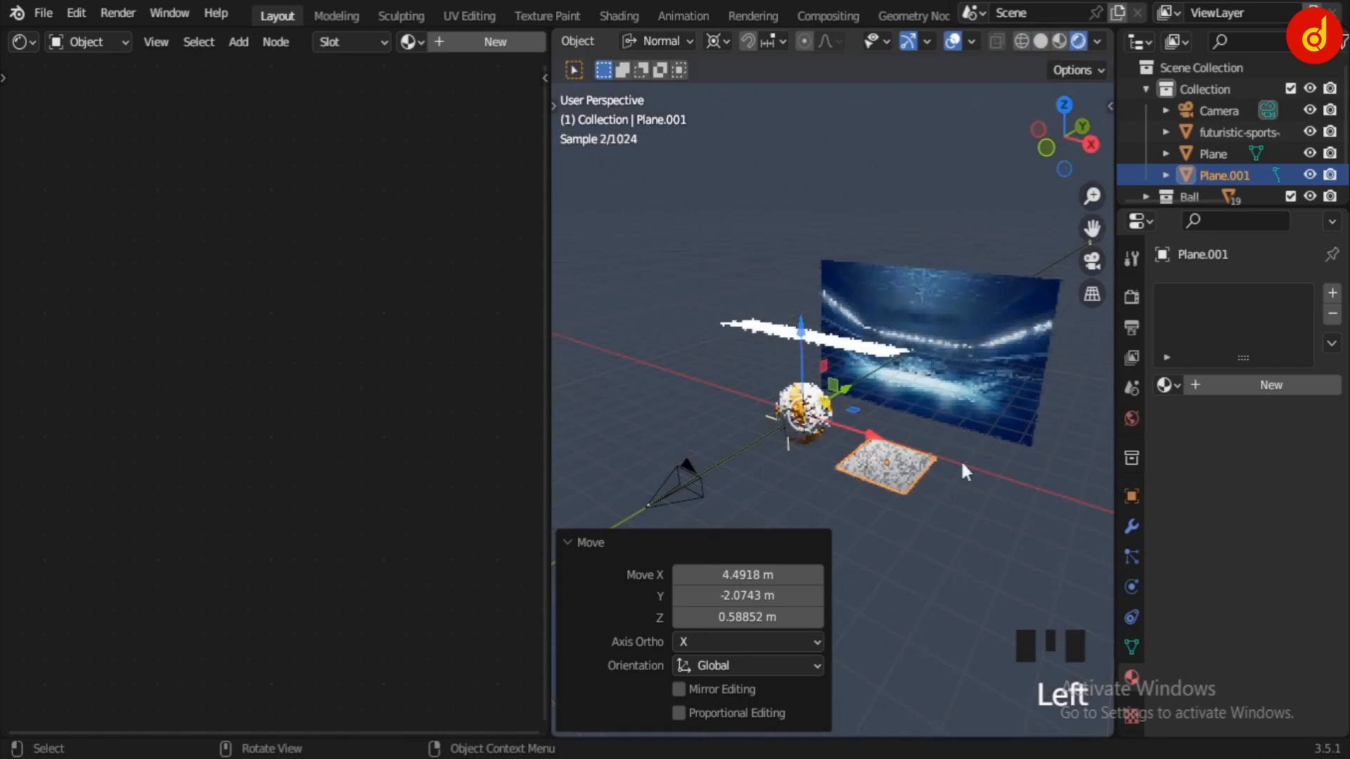
pyautogui.moveTo(899, 528); pyautogui.dragTo(955, 495, button='middle')
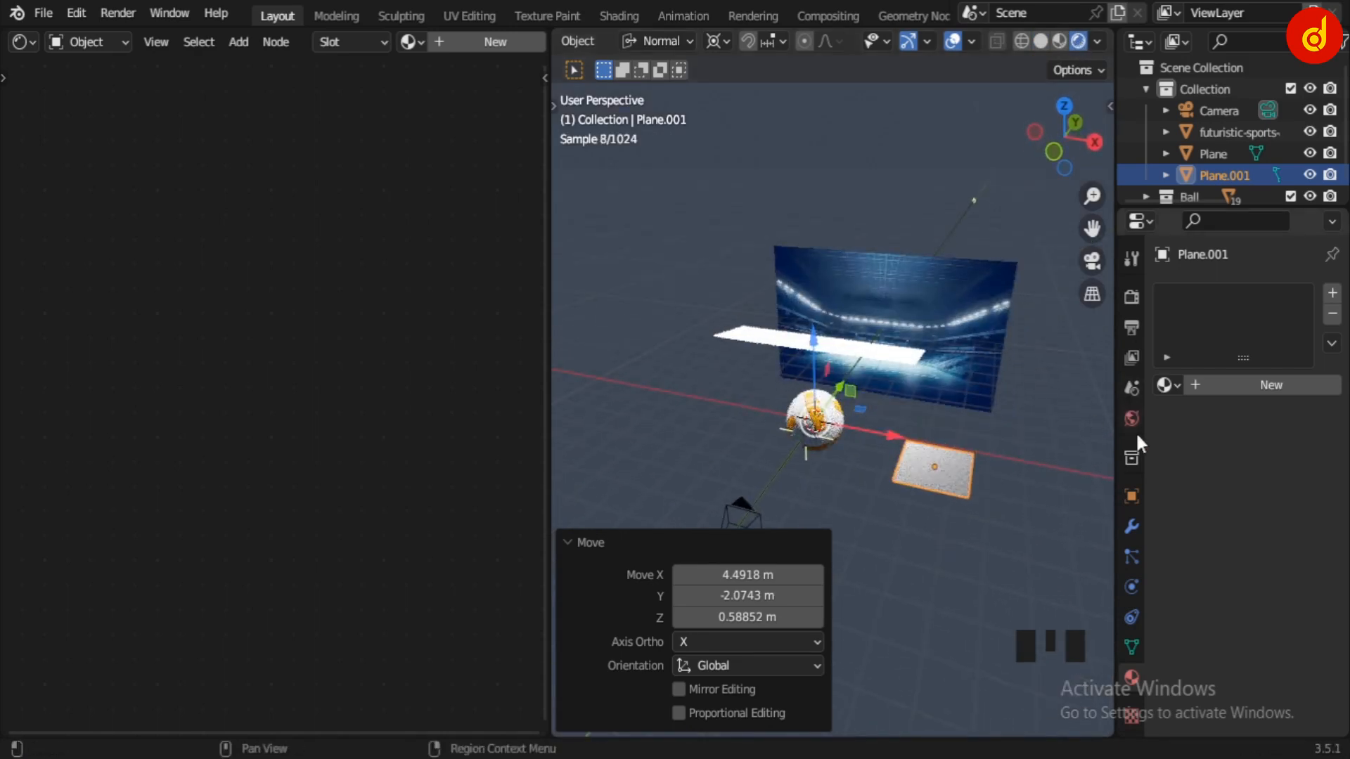
pyautogui.click(1166, 386)
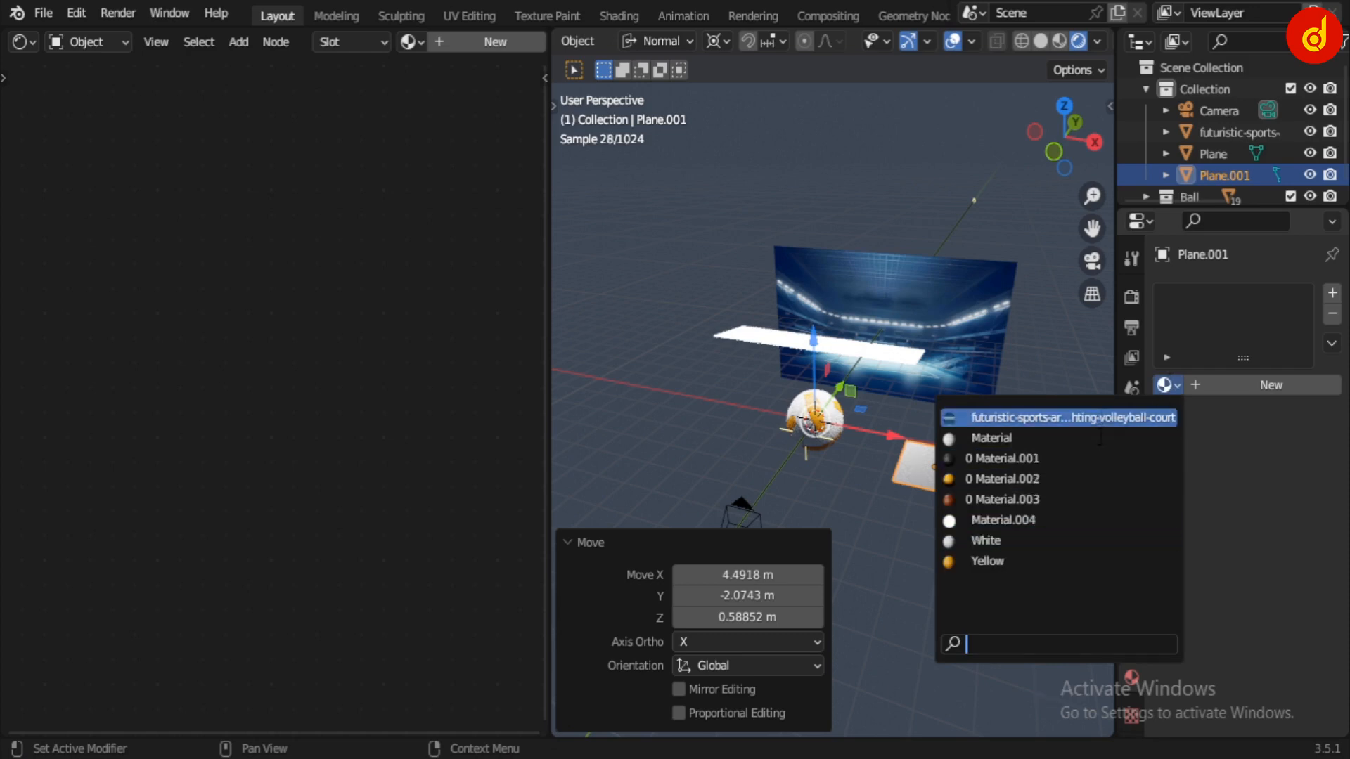
pyautogui.click(1080, 520)
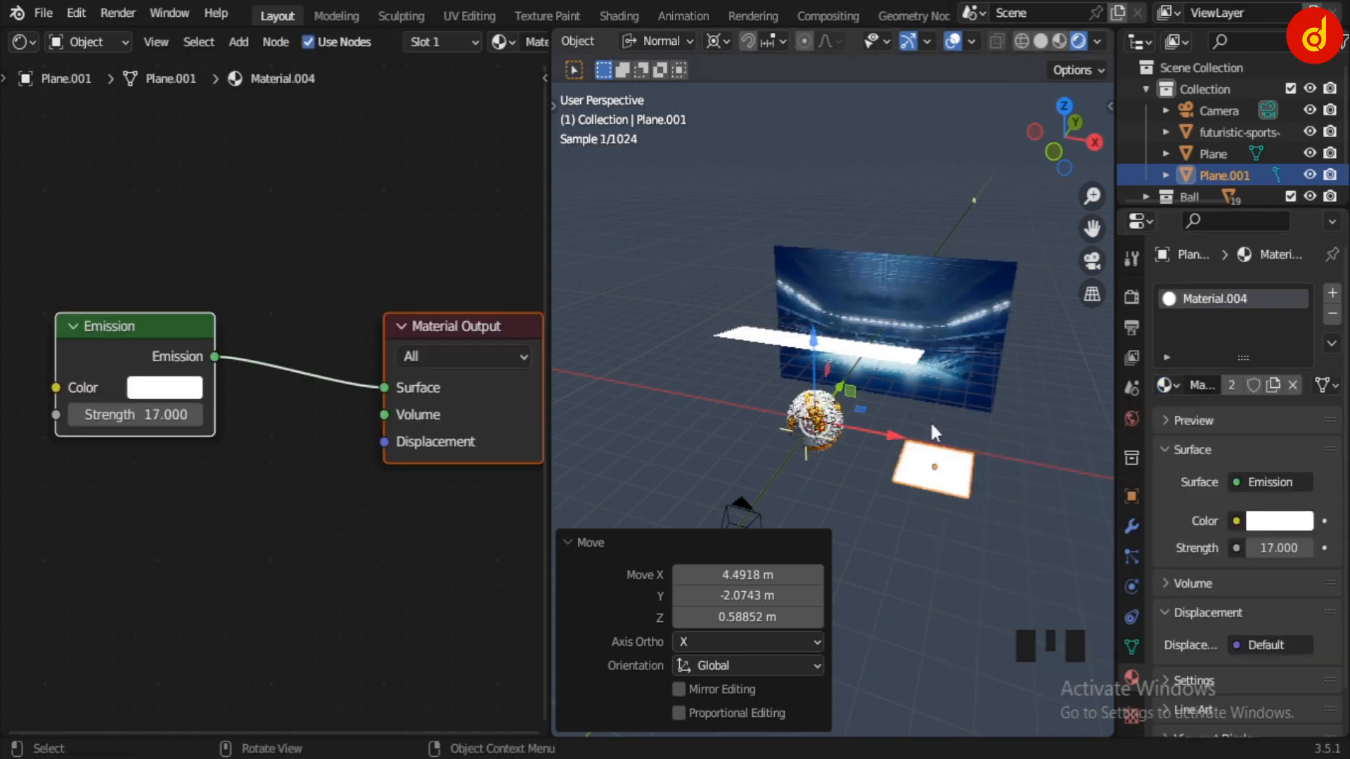
# Return the viewport to solid shading and delete the extra plane beside the ball.
pyautogui.click(956, 486)
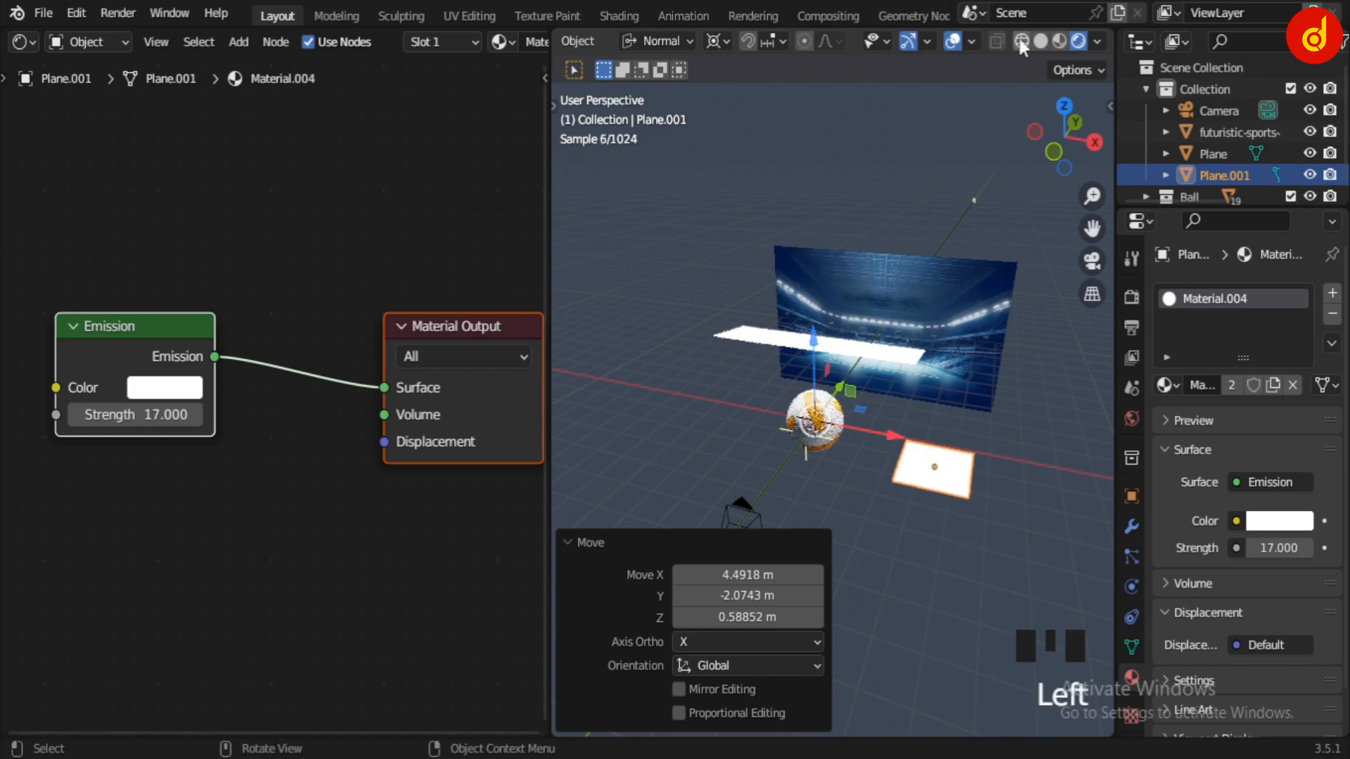
pyautogui.click(1041, 42)
pyautogui.click(965, 471)
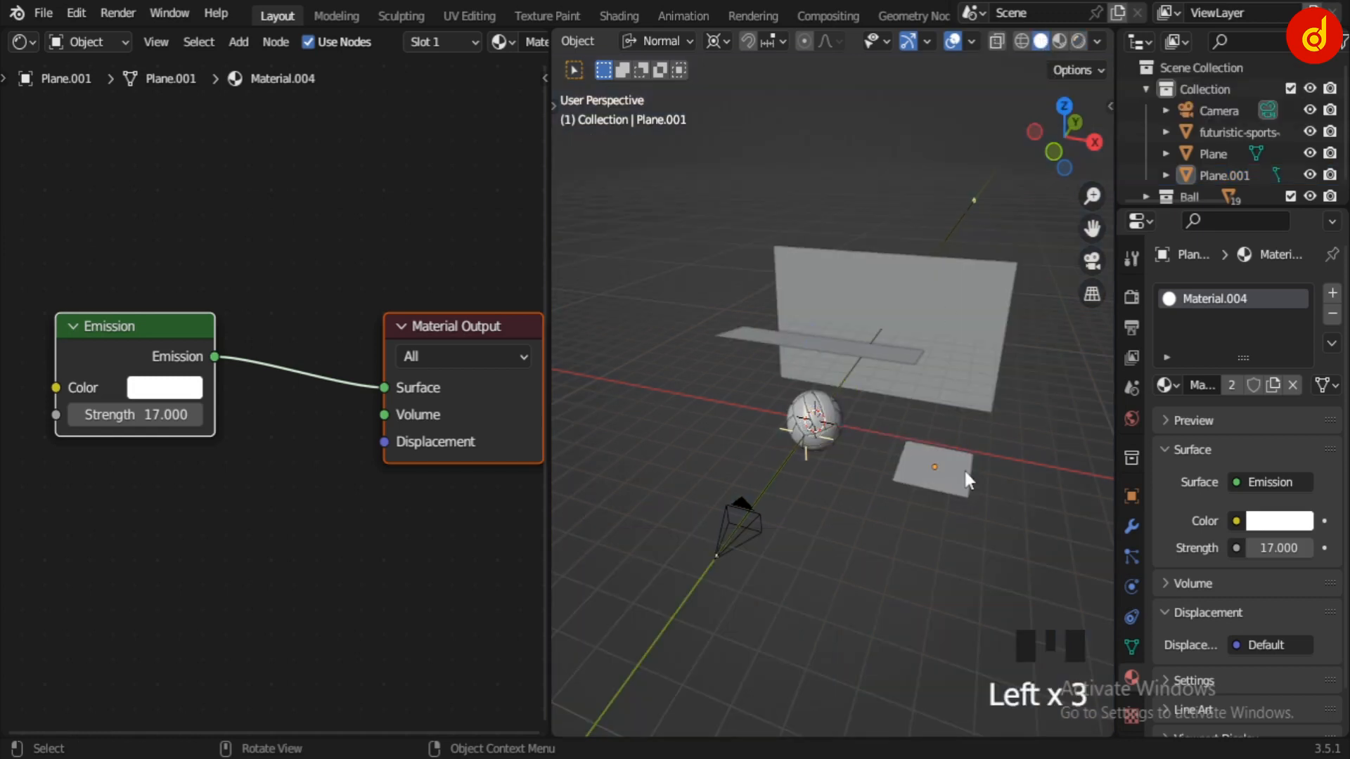
pyautogui.click(965, 471)
pyautogui.press('Delete')
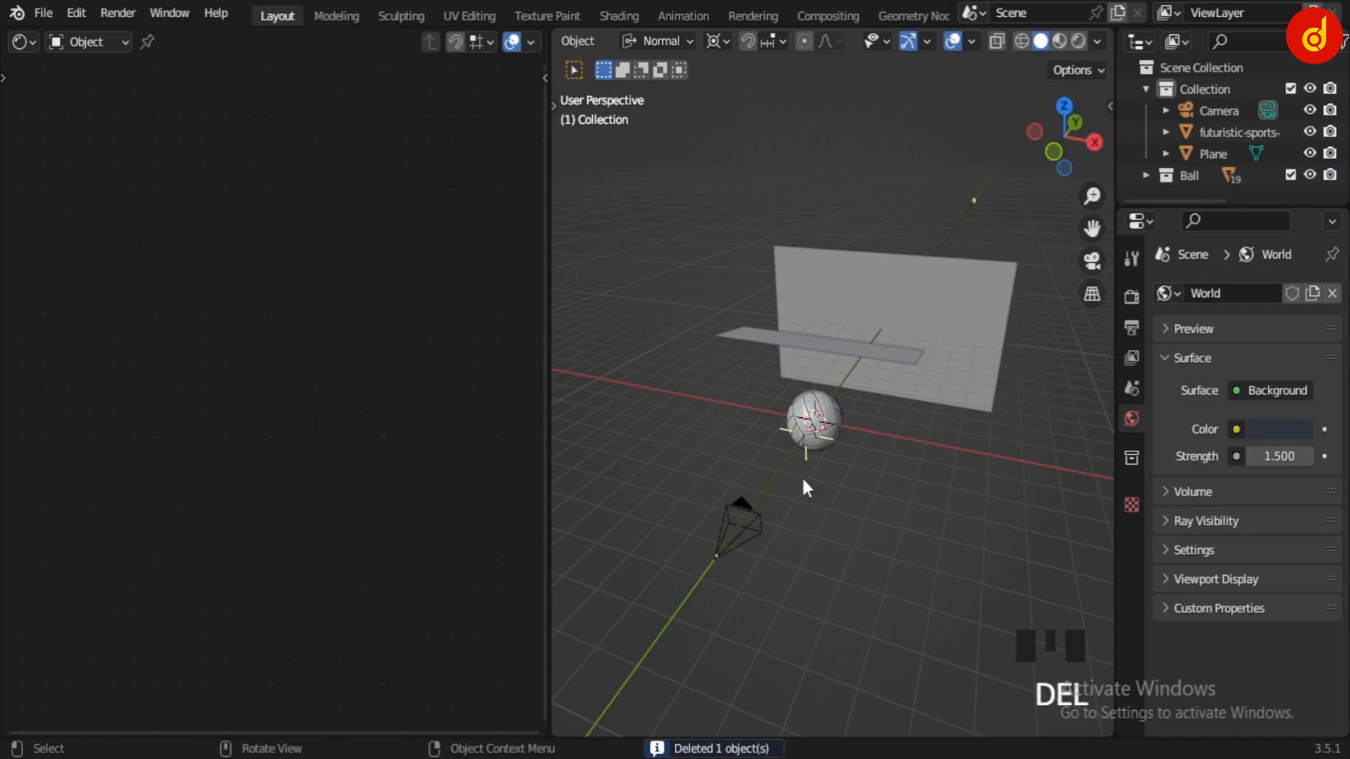
# Select the light Plane above the ball, switch to the Modeling workspace in Object Mode and clear the selection.
pyautogui.moveTo(805, 486); pyautogui.dragTo(946, 485, button='middle')
pyautogui.click(907, 353)
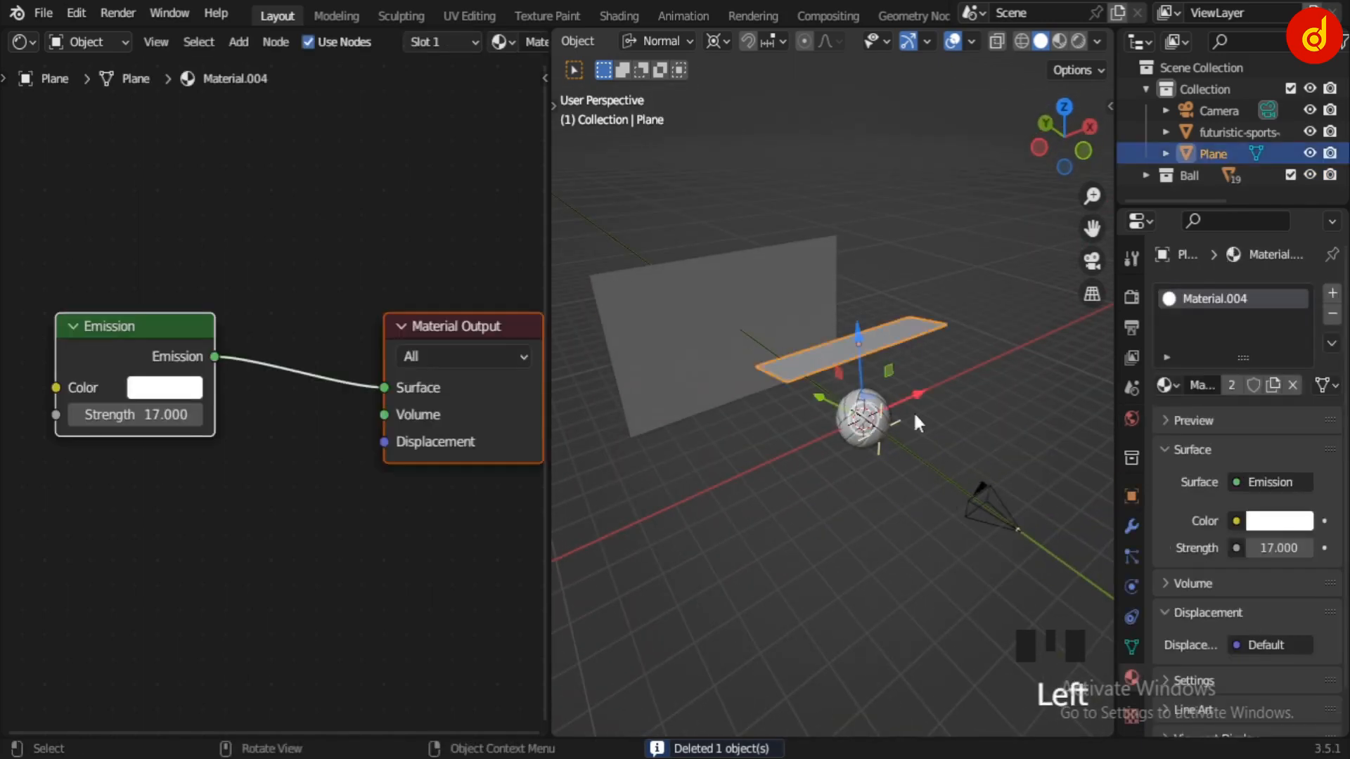
pyautogui.moveTo(1040, 391); pyautogui.dragTo(678, 323, button='middle')
pyautogui.click(336, 16)
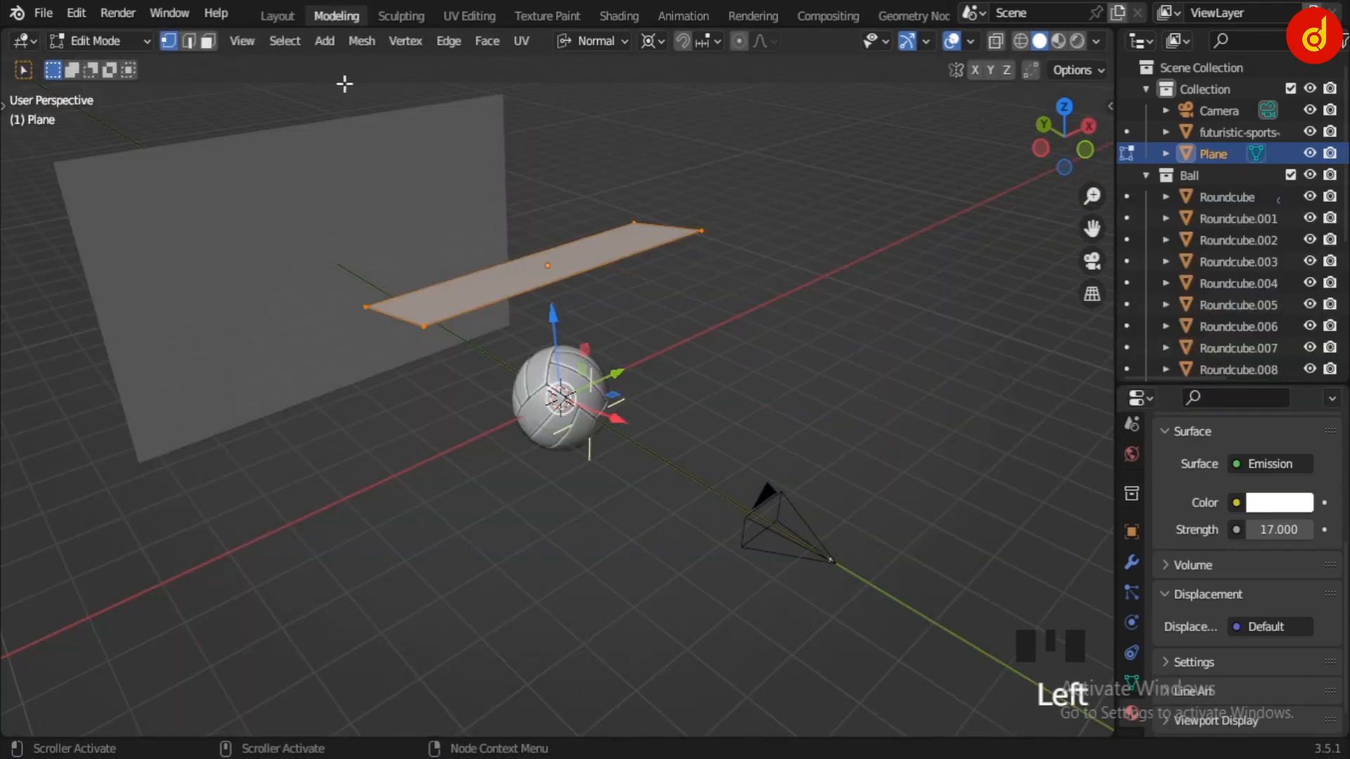
pyautogui.press('Tab')
pyautogui.click(728, 366)
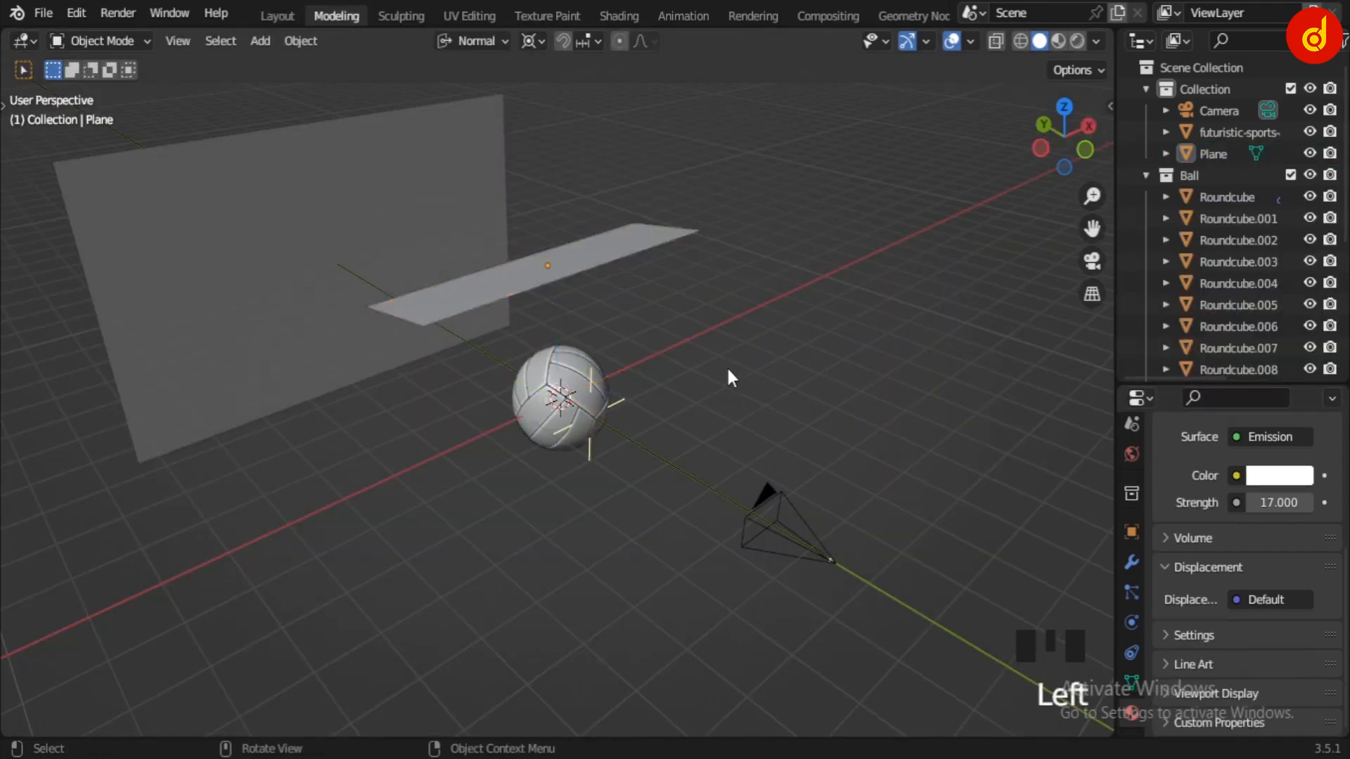
# Inspect the ball, light plane, background and camera from several angles in rendered shading, ending in solid shading.
pyautogui.scroll(-3, 727, 366)
pyautogui.moveTo(422, 452); pyautogui.dragTo(187, 474, button='middle')
pyautogui.scroll(2, 431, 486)
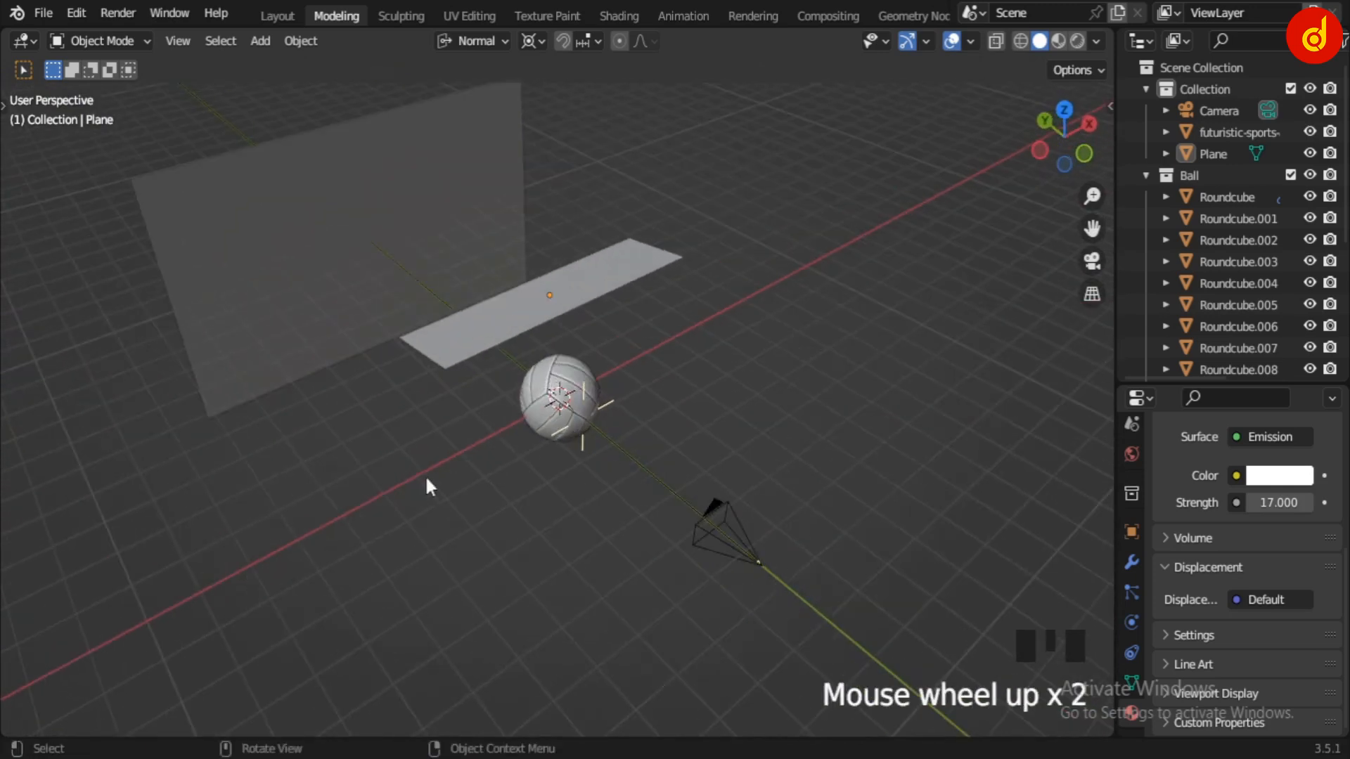
pyautogui.click(1076, 41)
pyautogui.moveTo(626, 486); pyautogui.dragTo(512, 421, button='middle')
pyautogui.moveTo(719, 519); pyautogui.dragTo(539, 552, button='middle')
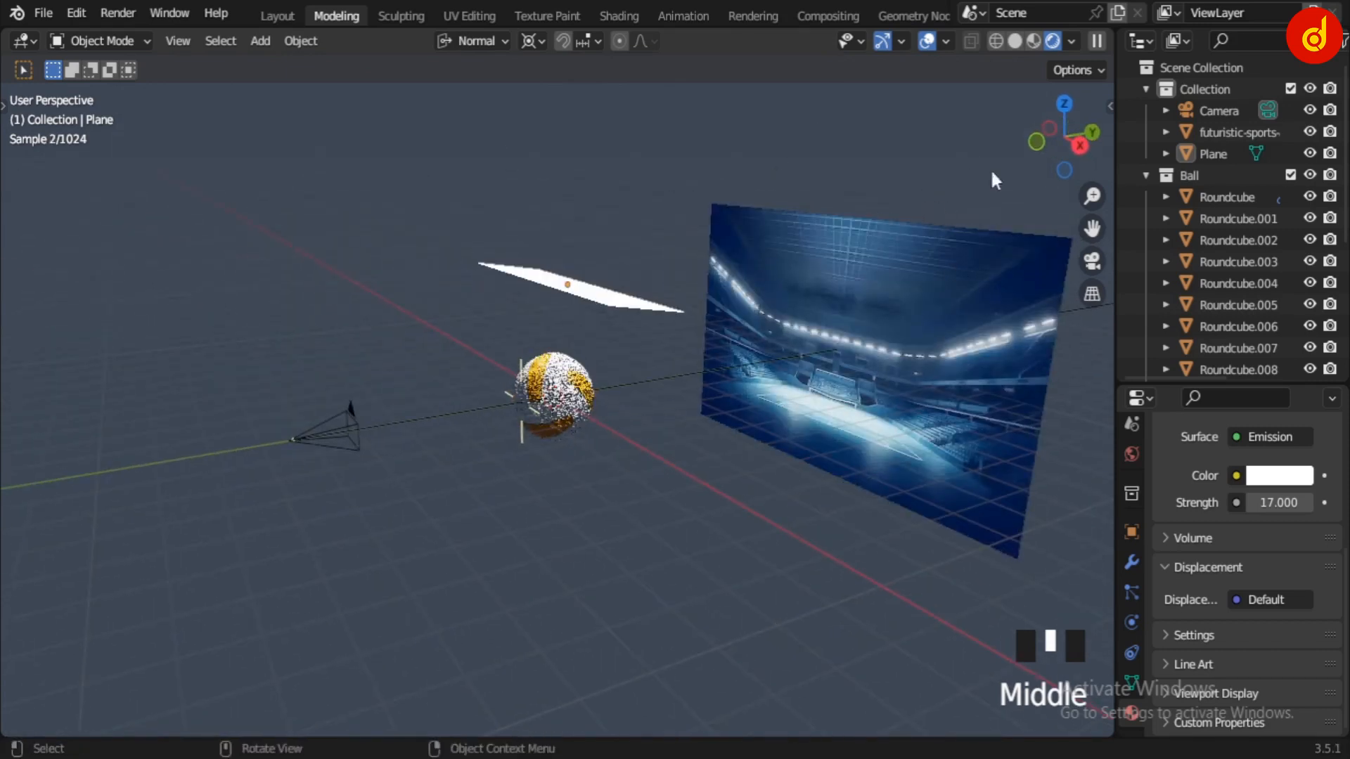
pyautogui.click(1015, 41)
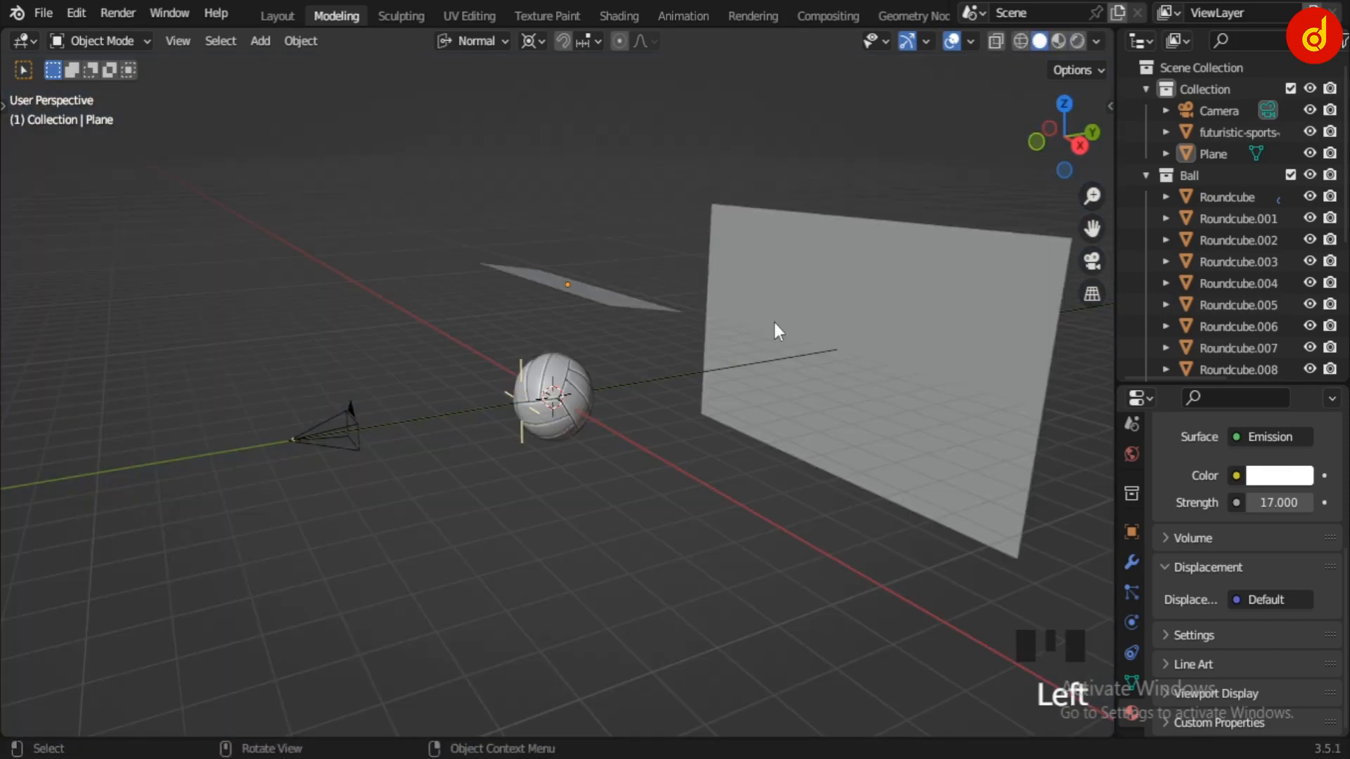
# View the scene through the camera, collapse the Ball collection and bring up the Camera's depth of field settings.
pyautogui.press('KP_0')
pyautogui.scroll(-2, 737, 430)
pyautogui.scroll(1, 737, 432)
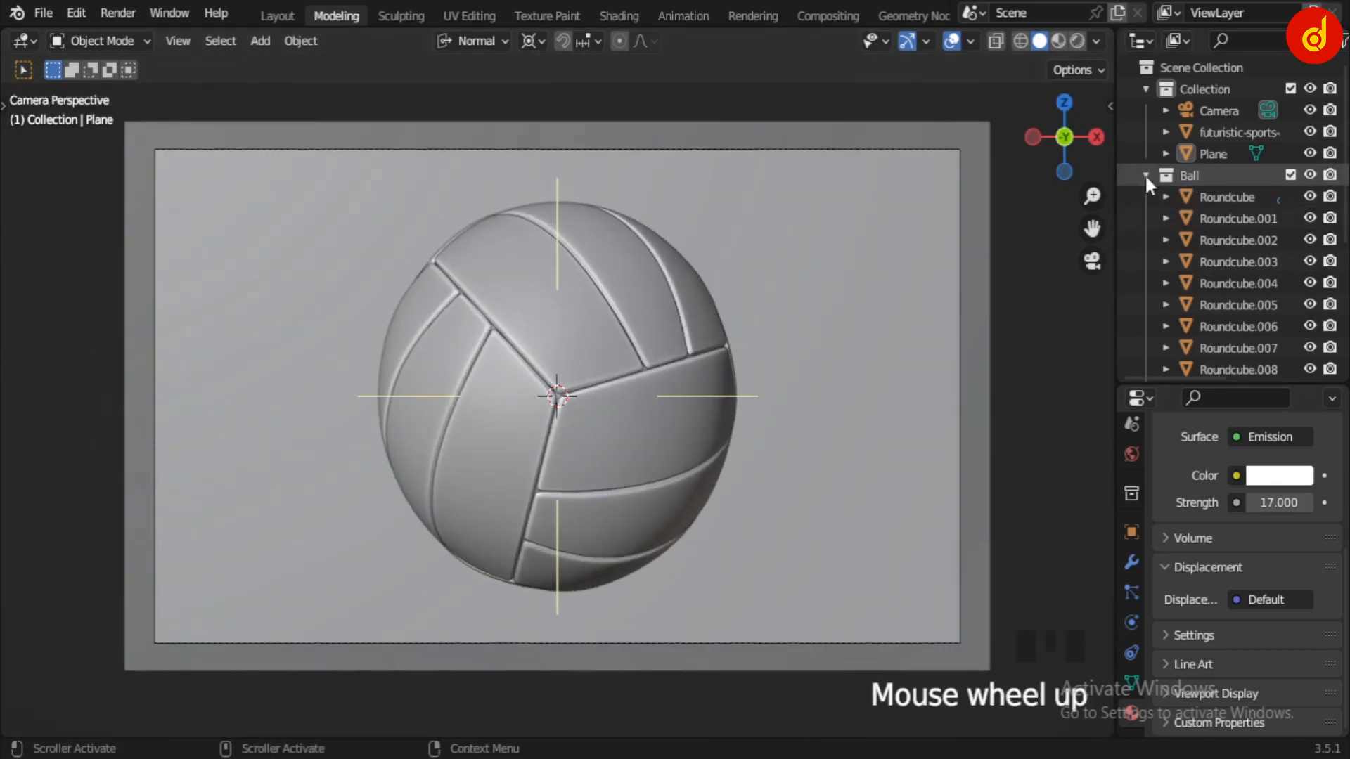
pyautogui.click(1145, 176)
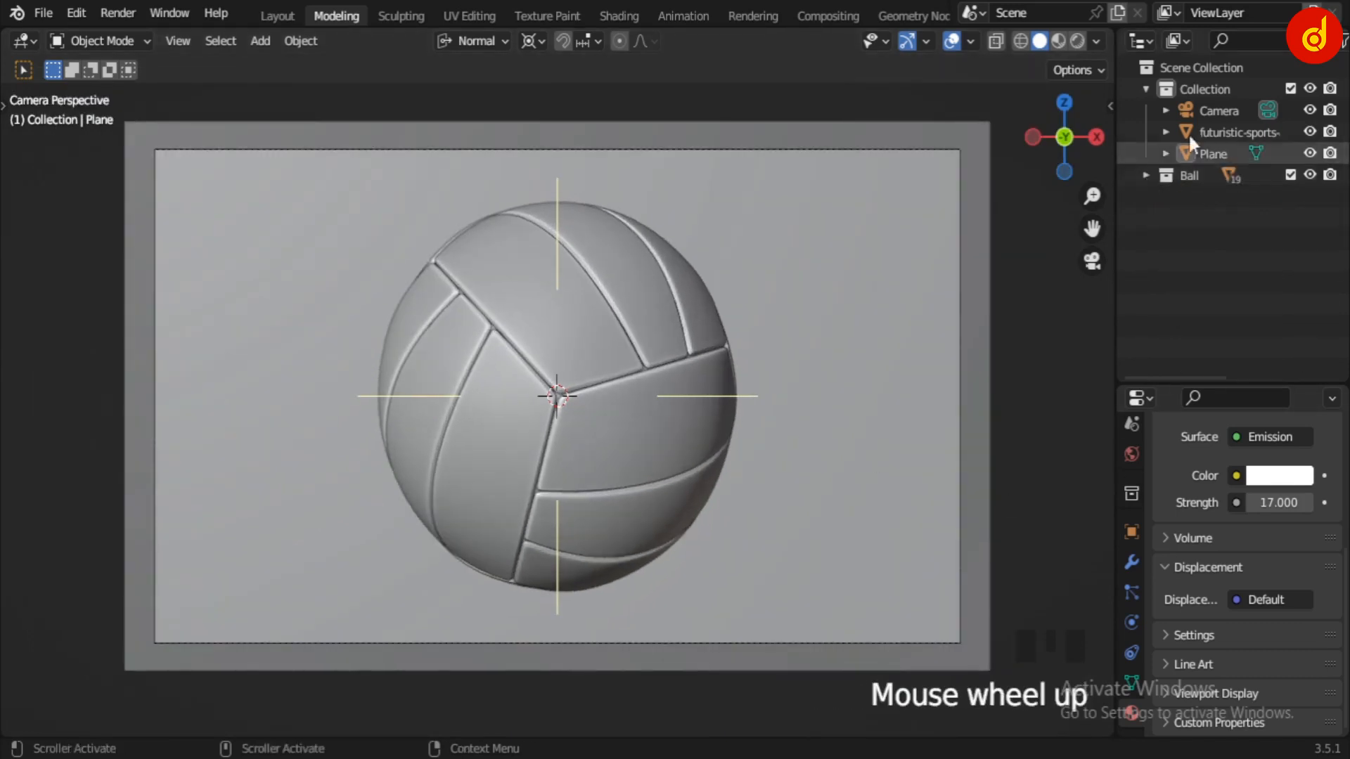
pyautogui.click(1211, 111)
pyautogui.moveTo(1173, 386); pyautogui.dragTo(1180, 234)
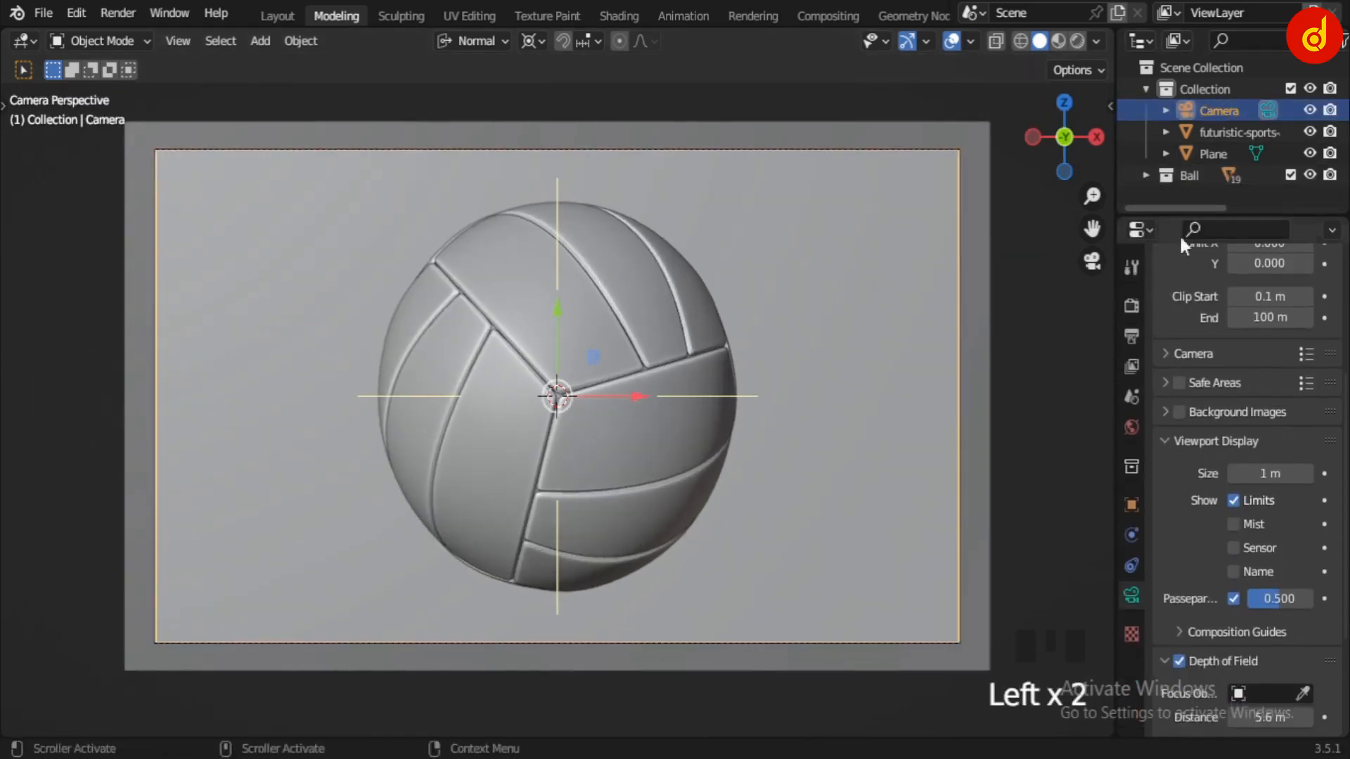
pyautogui.scroll(-3, 1266, 598)
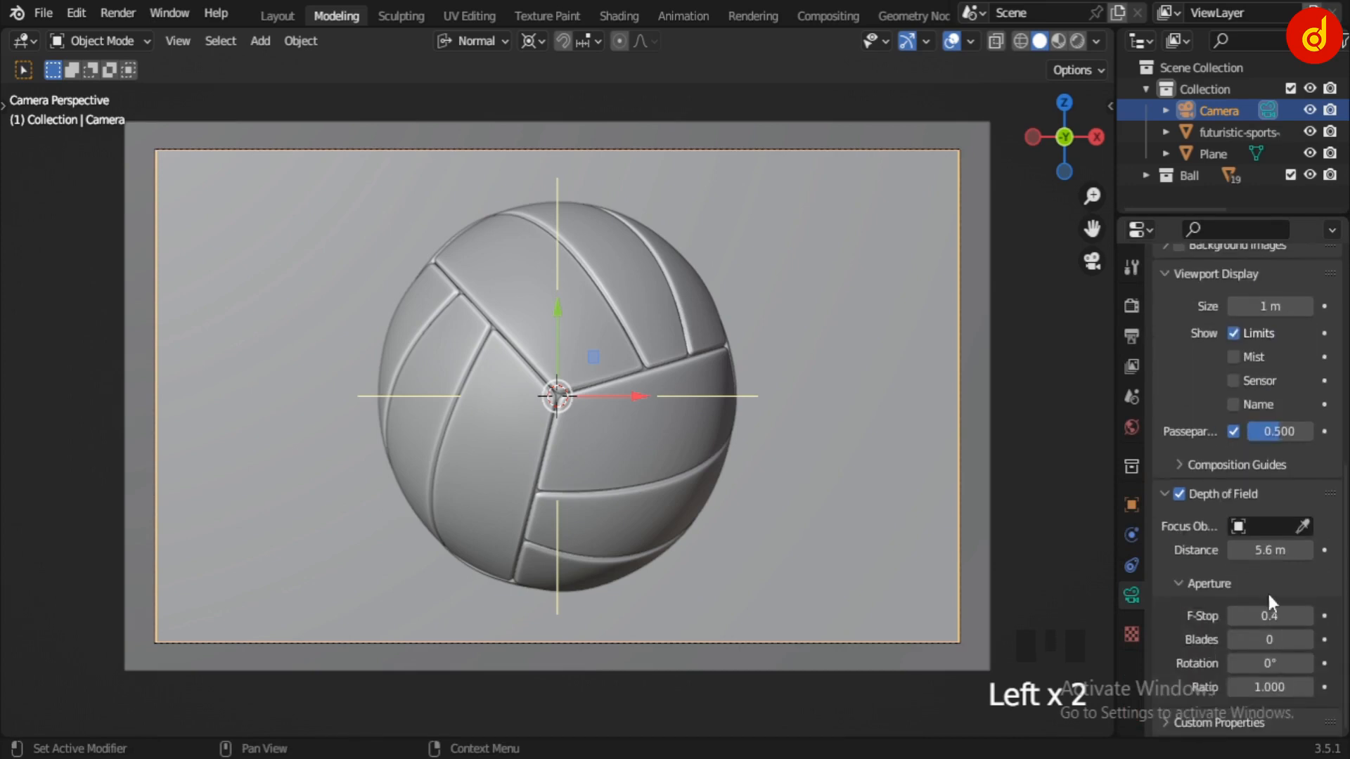
# Turn off the Camera's Depth of Field and preview the camera view in rendered shading without overlays or gizmos.
pyautogui.click(1179, 495)
pyautogui.click(1077, 40)
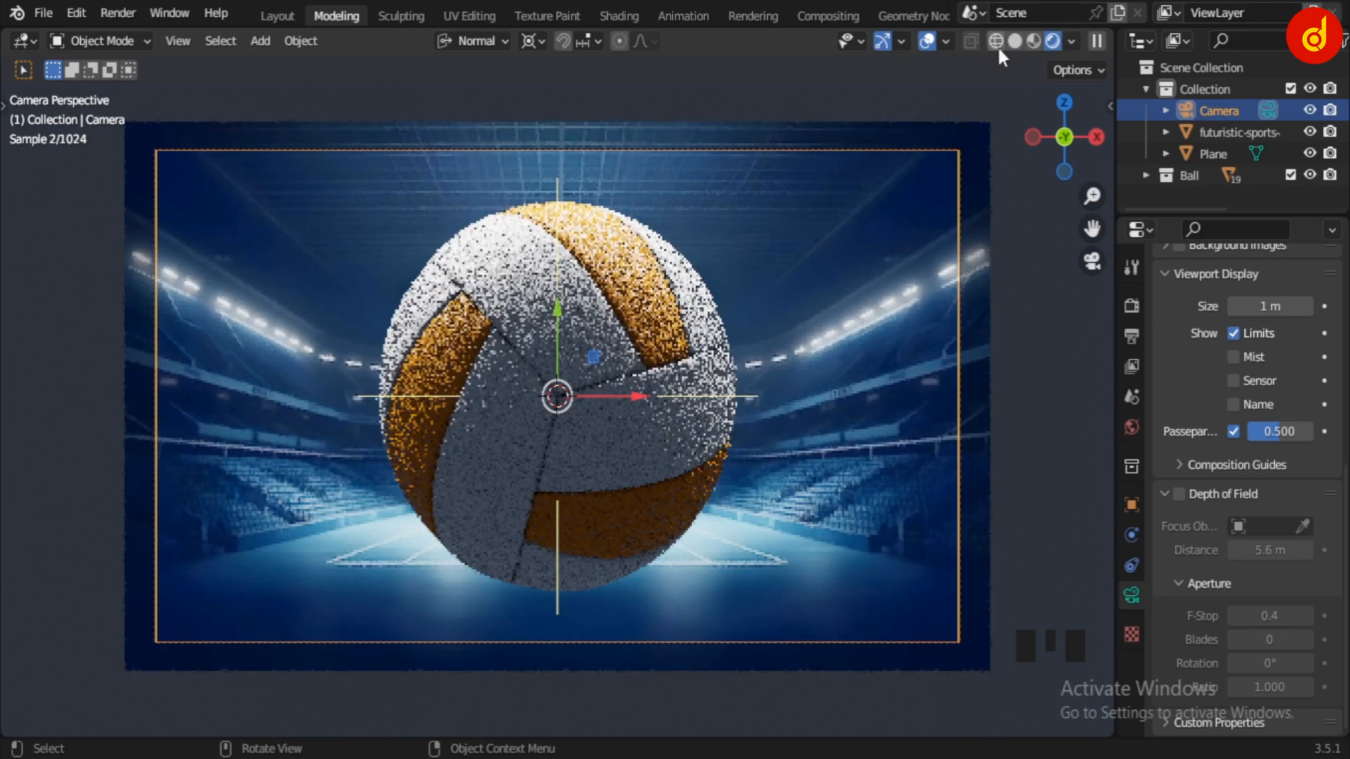
pyautogui.click(929, 45)
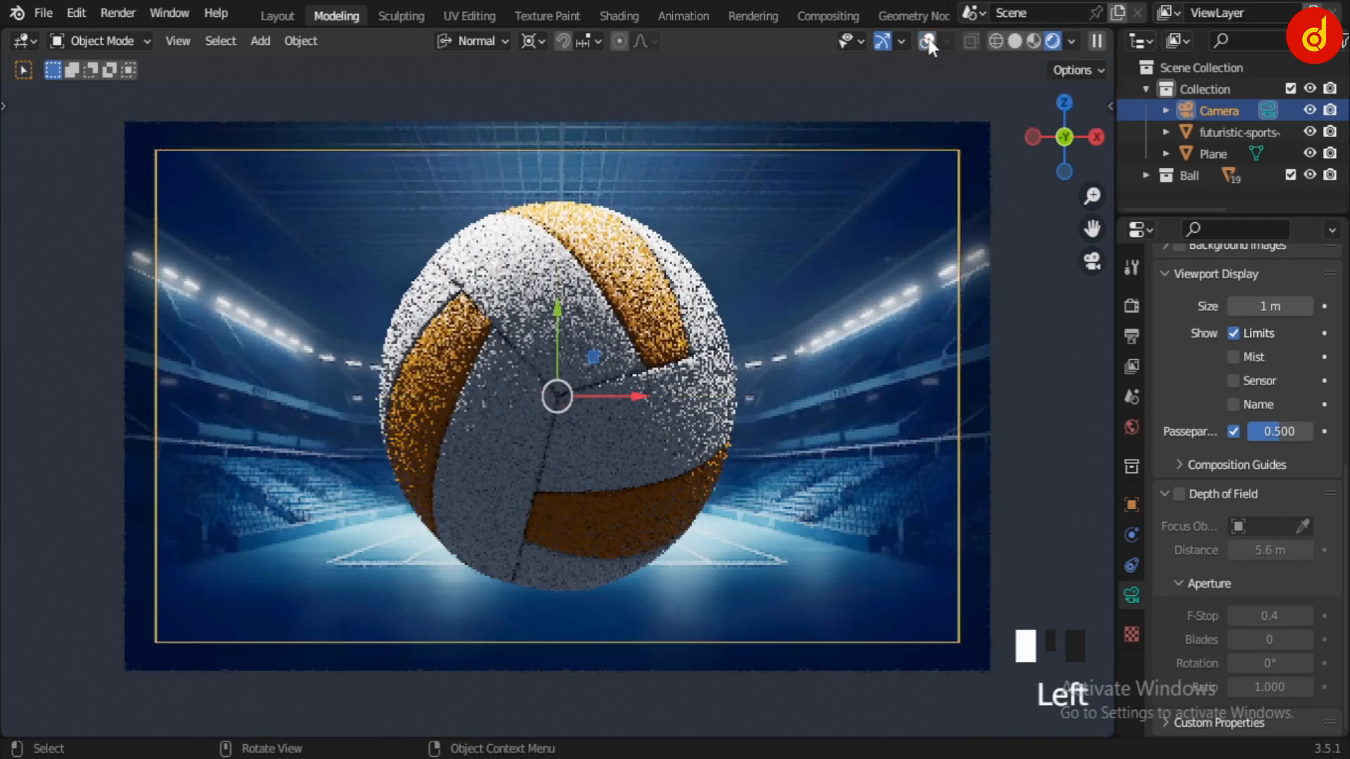
pyautogui.click(883, 41)
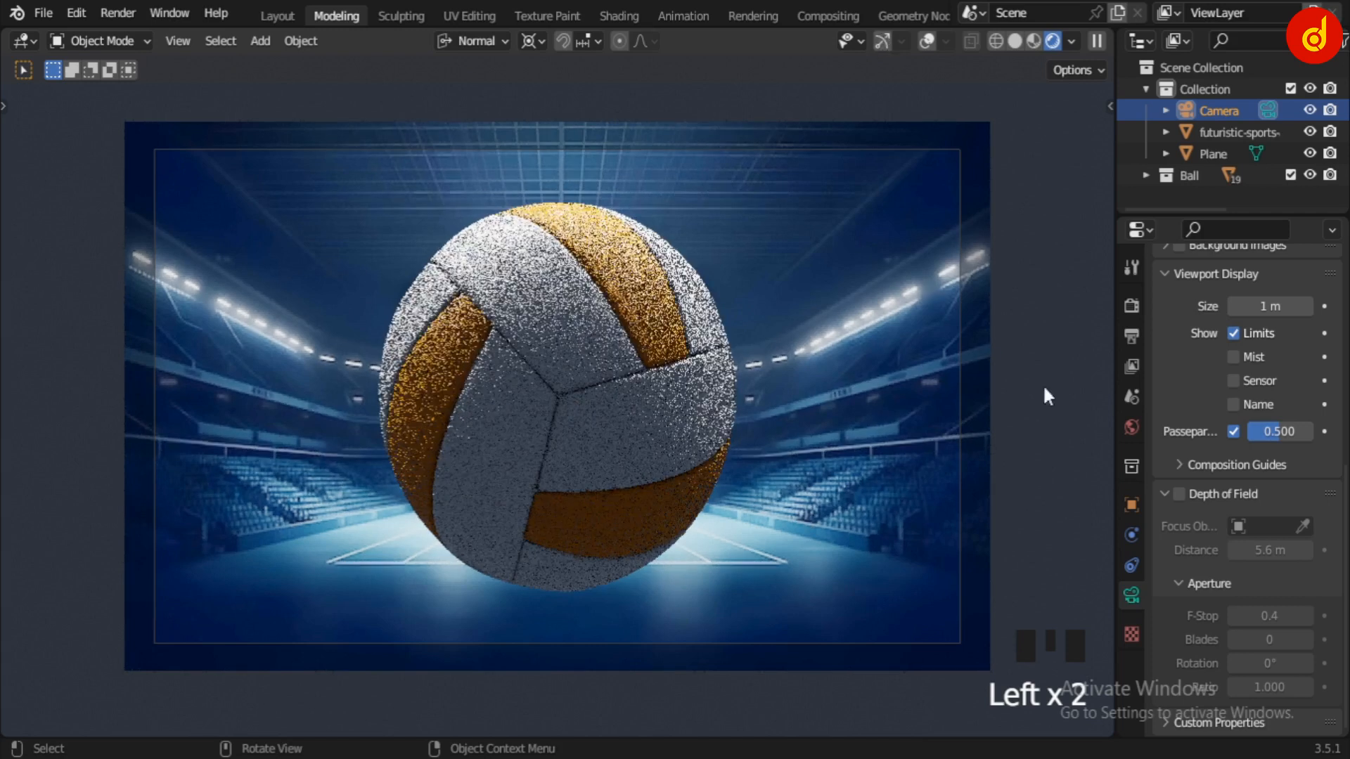
# Set the Camera's Passepartout opacity to 1.000 and enlarge the camera frame in the viewport, keeping overlays and gizmos hidden.
pyautogui.moveTo(1277, 433); pyautogui.dragTo(1322, 432)
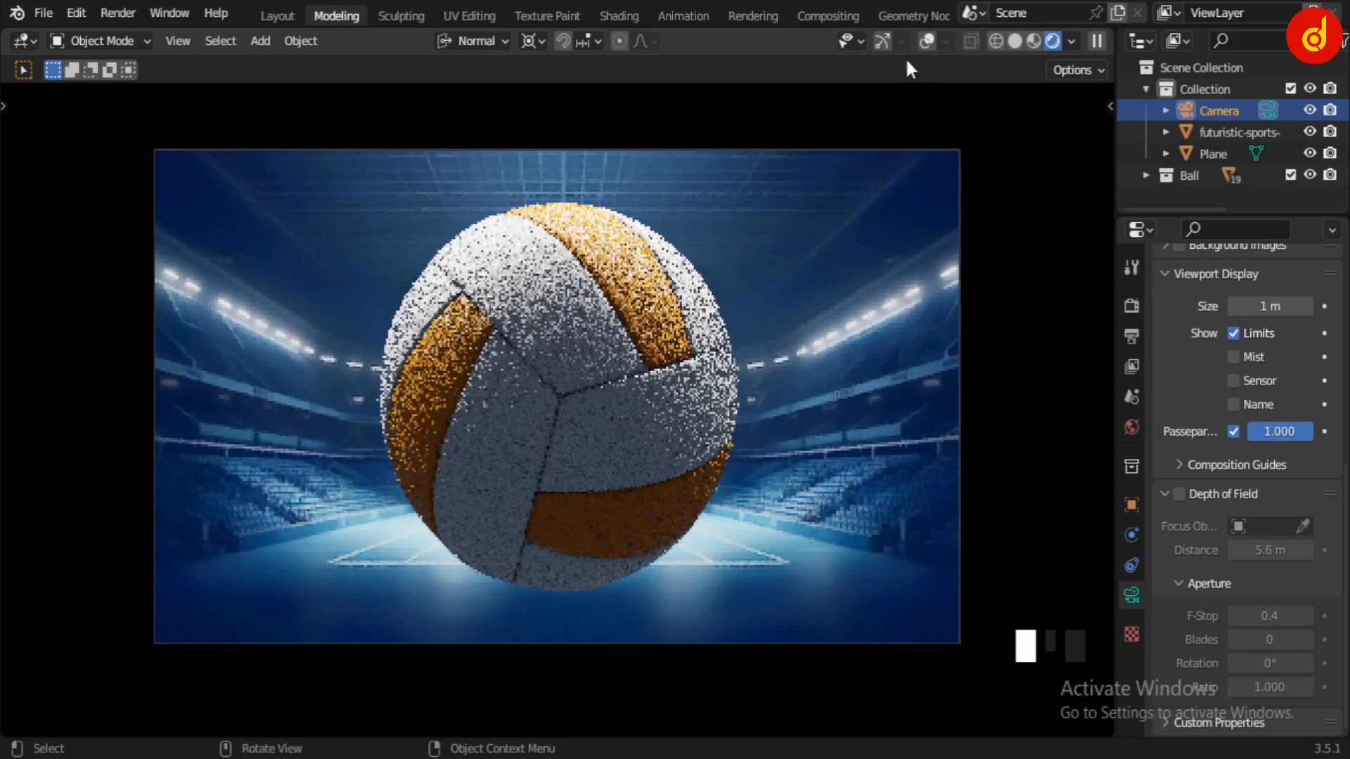
pyautogui.click(927, 41)
pyautogui.click(882, 41)
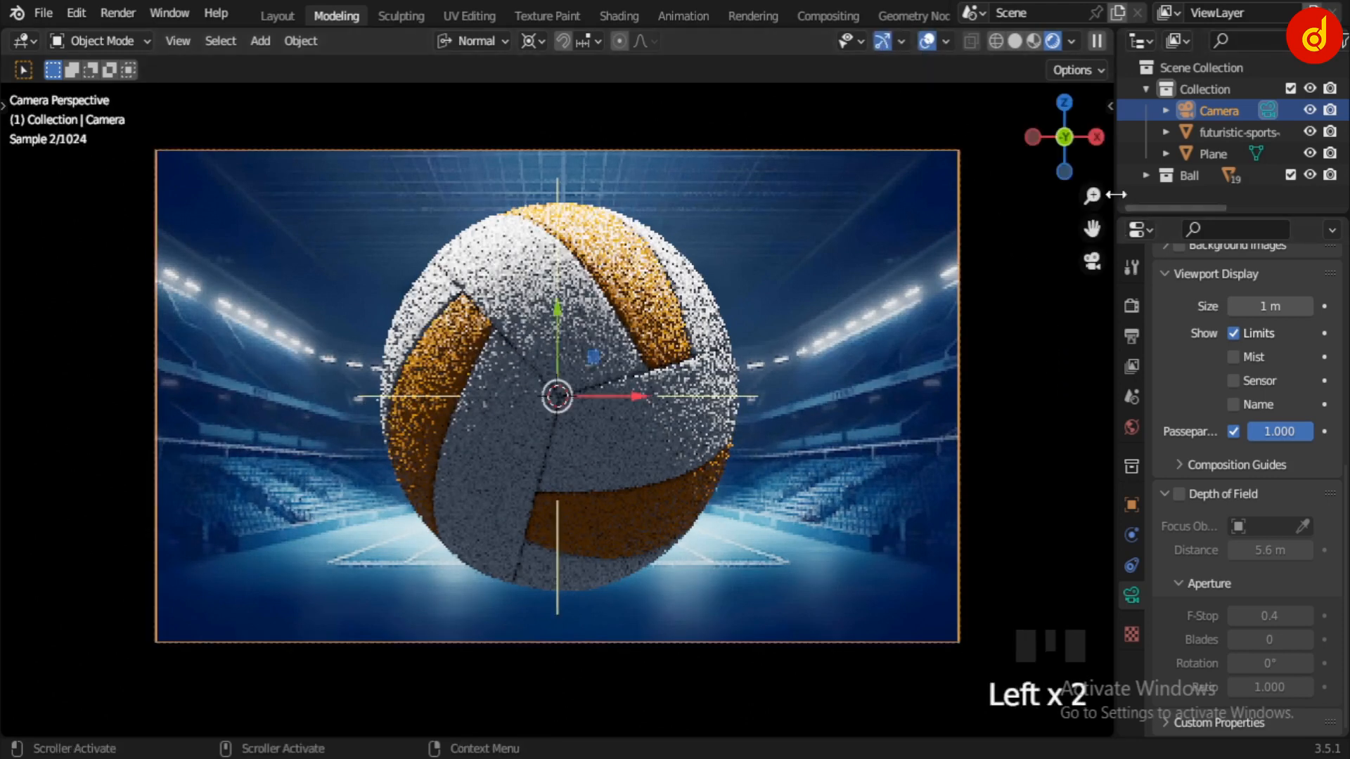
pyautogui.click(1092, 196)
pyautogui.moveTo(1092, 196); pyautogui.dragTo(1093, 162)
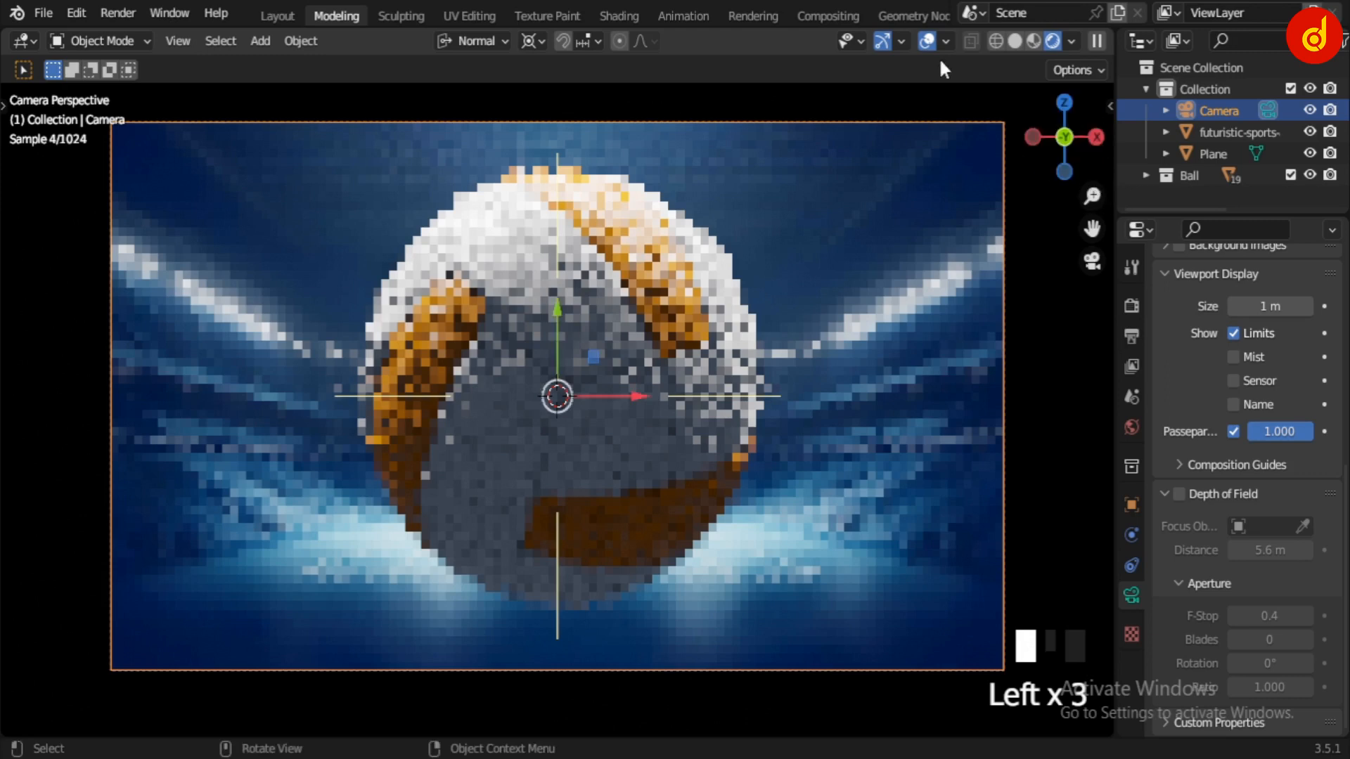
pyautogui.click(926, 41)
pyautogui.click(882, 40)
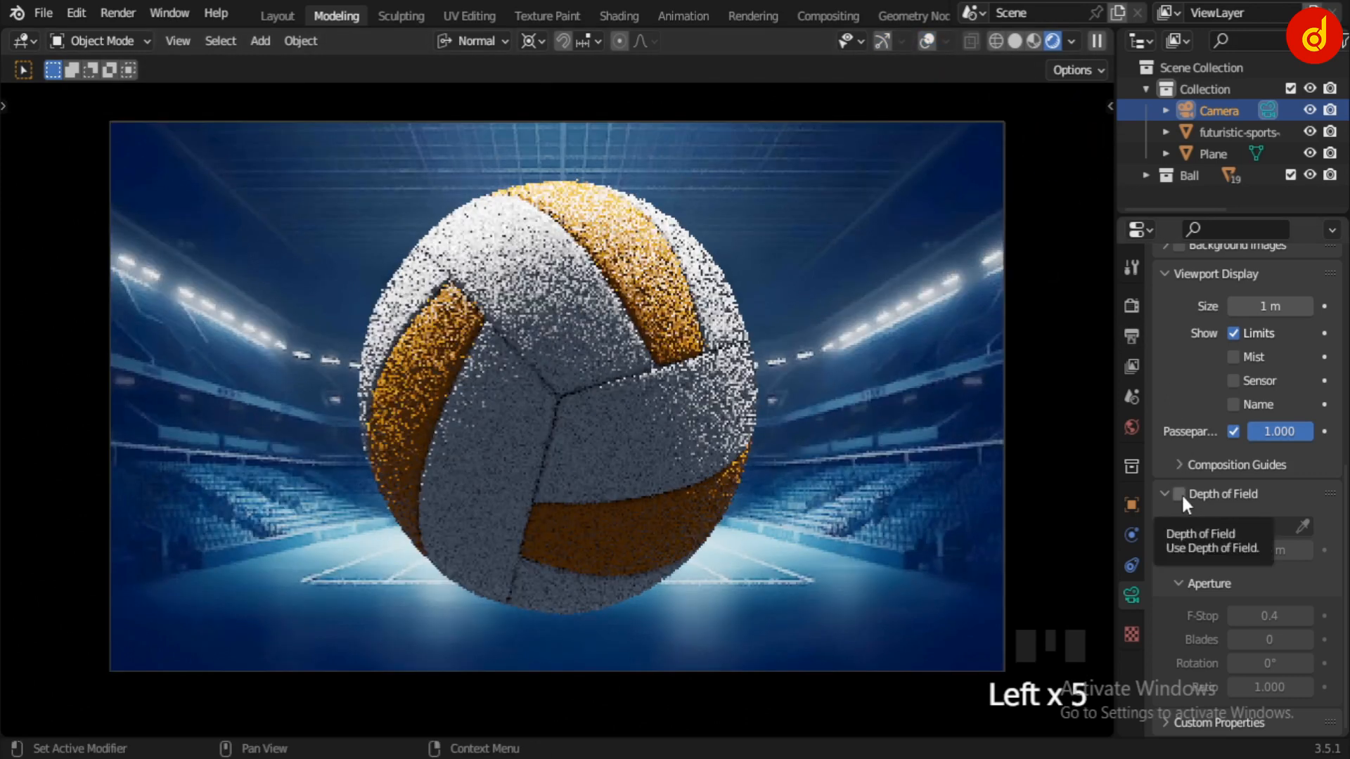
# Turn on the Camera's Depth of Field and open the scene's render settings.
pyautogui.click(1180, 494)
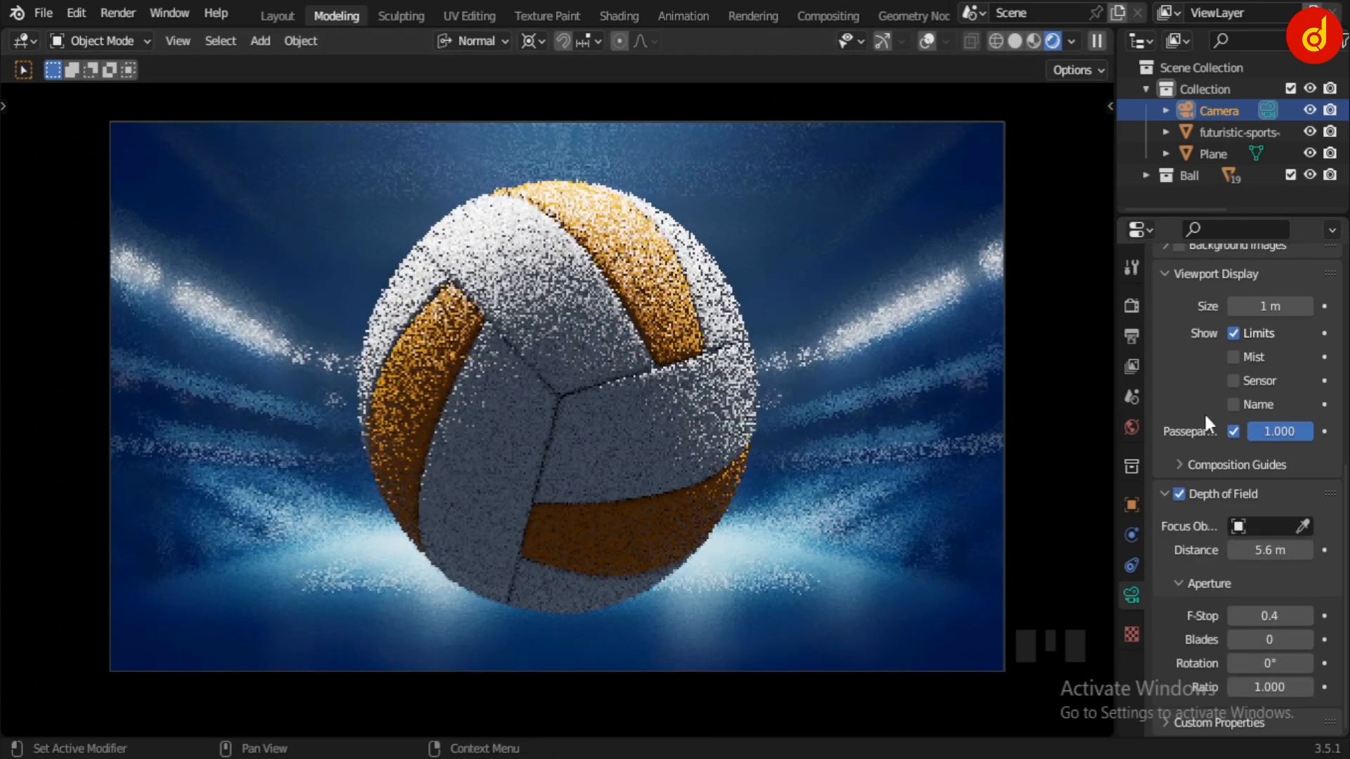
pyautogui.scroll(10, 1205, 421)
pyautogui.click(1132, 305)
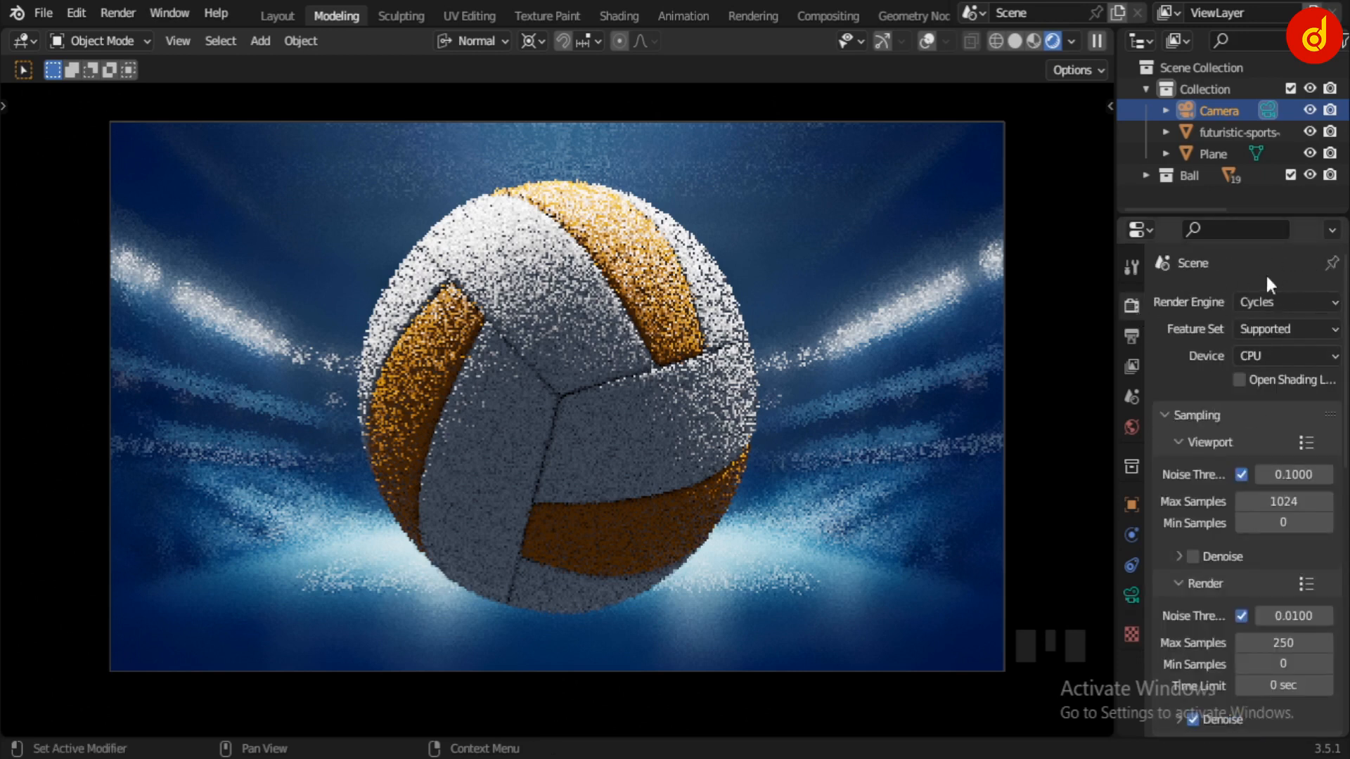
# Set the scene's Color Management Look to Very High Contrast.
pyautogui.moveTo(1343, 289); pyautogui.dragTo(1343, 295)
pyautogui.moveTo(1343, 348); pyautogui.dragTo(1345, 601)
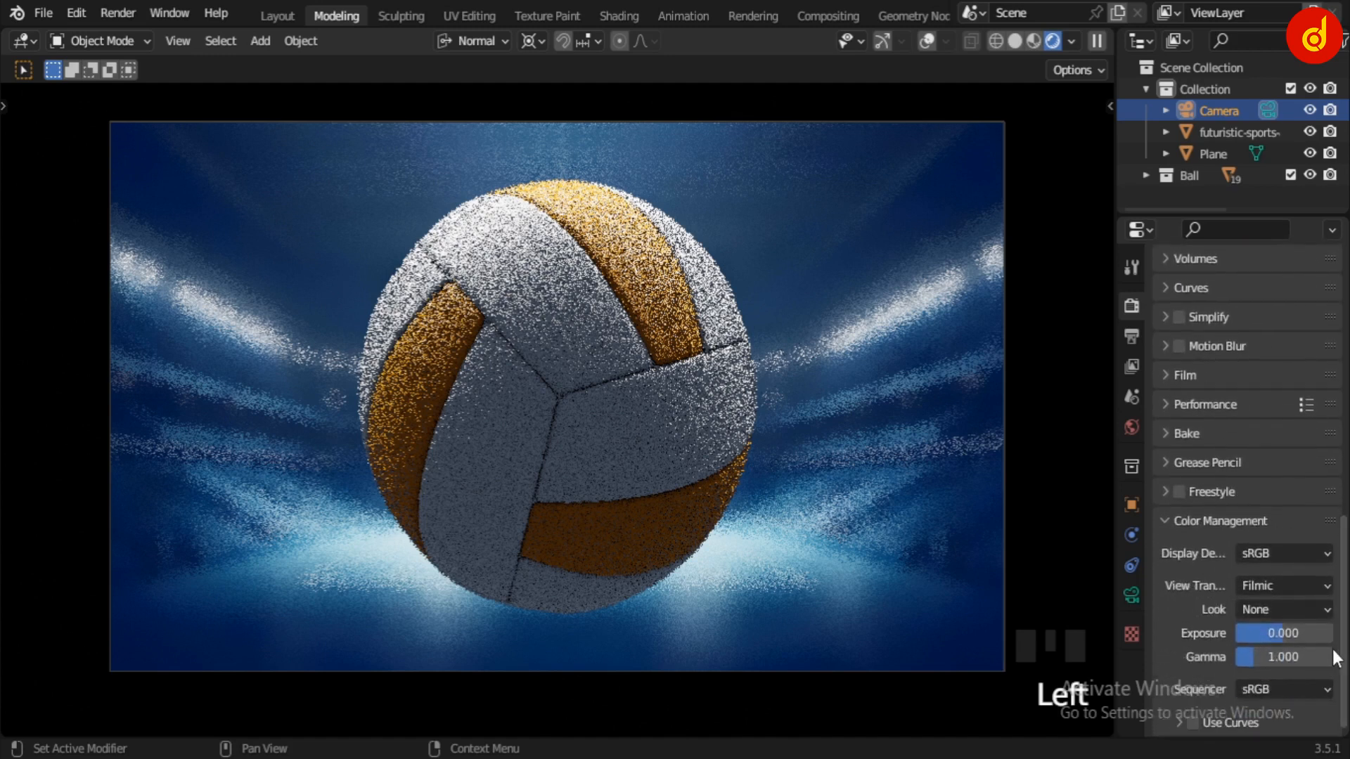
pyautogui.click(1277, 611)
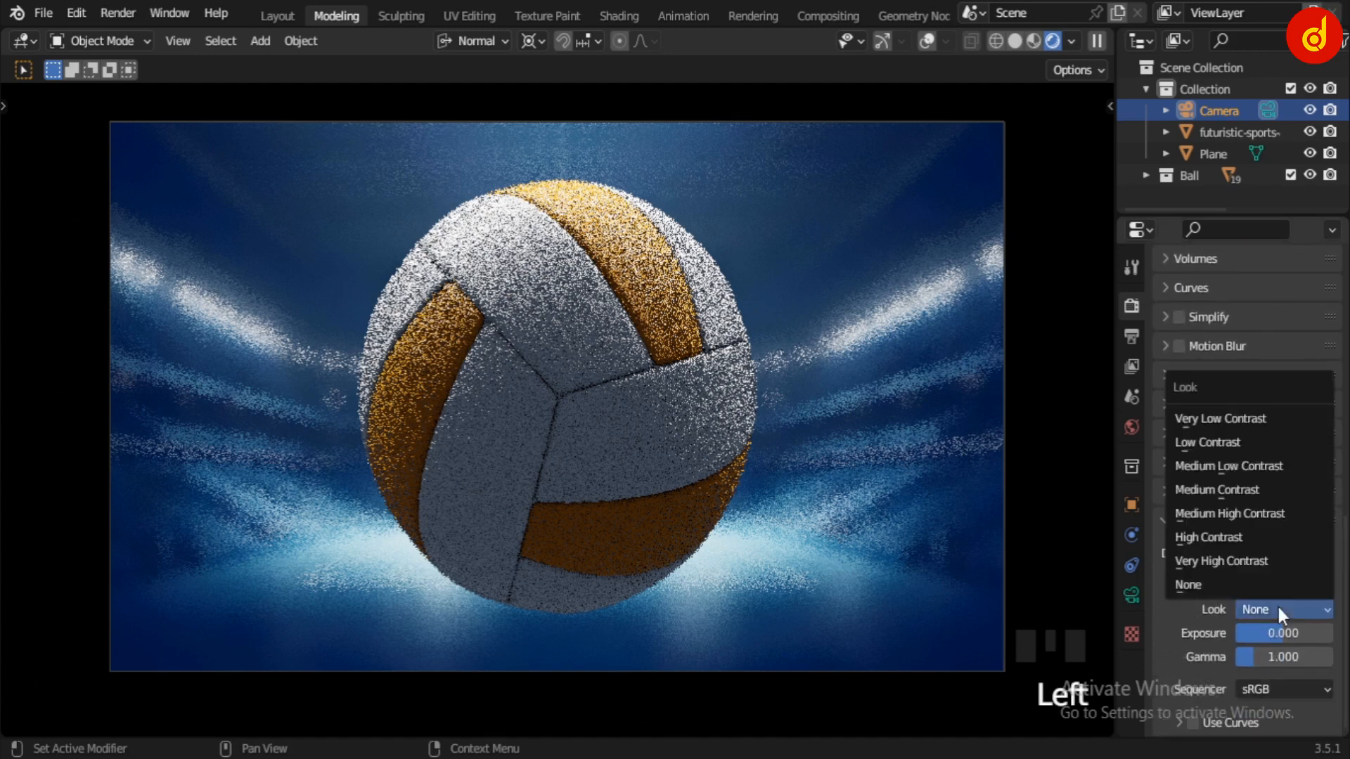
pyautogui.click(1263, 563)
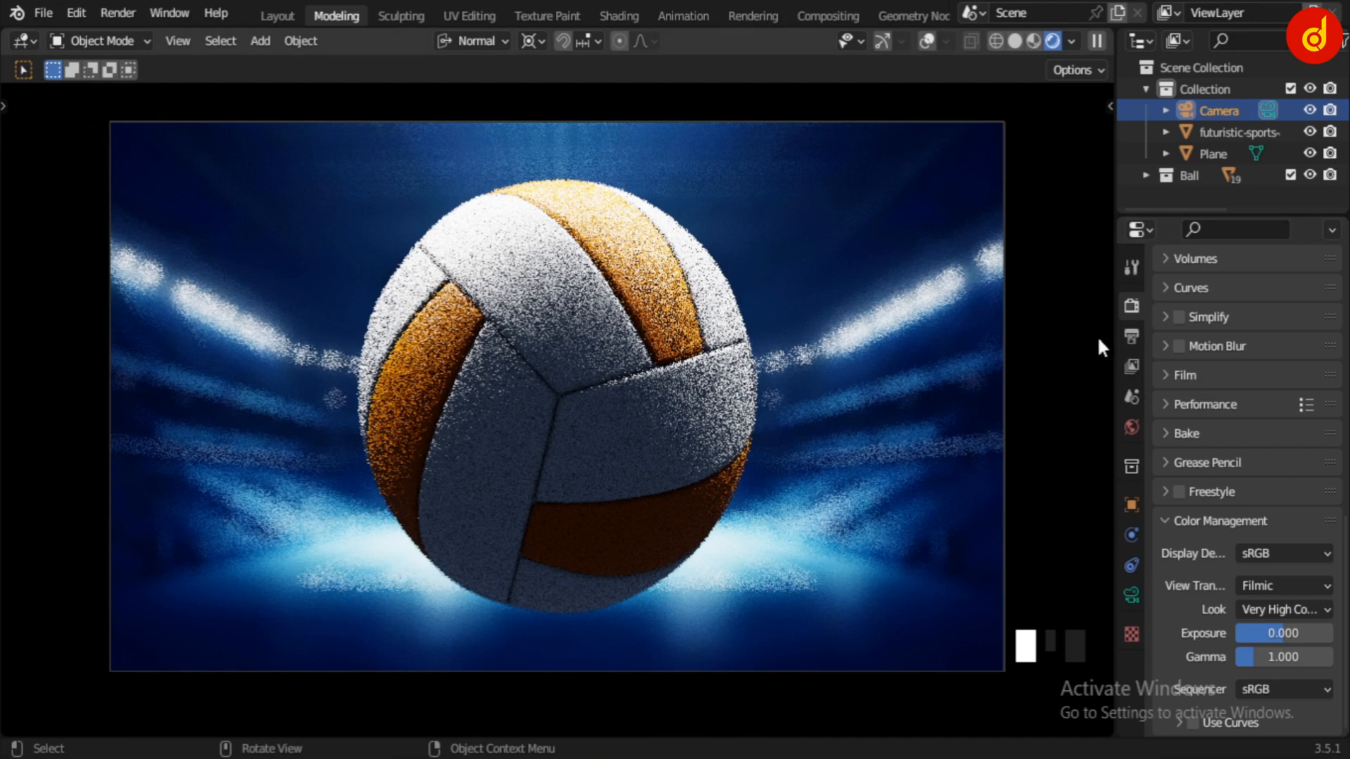
# Review the output format, resolution, frame range and file output settings, and return to the render settings.
pyautogui.click(1131, 336)
pyautogui.scroll(8, 1245, 436)
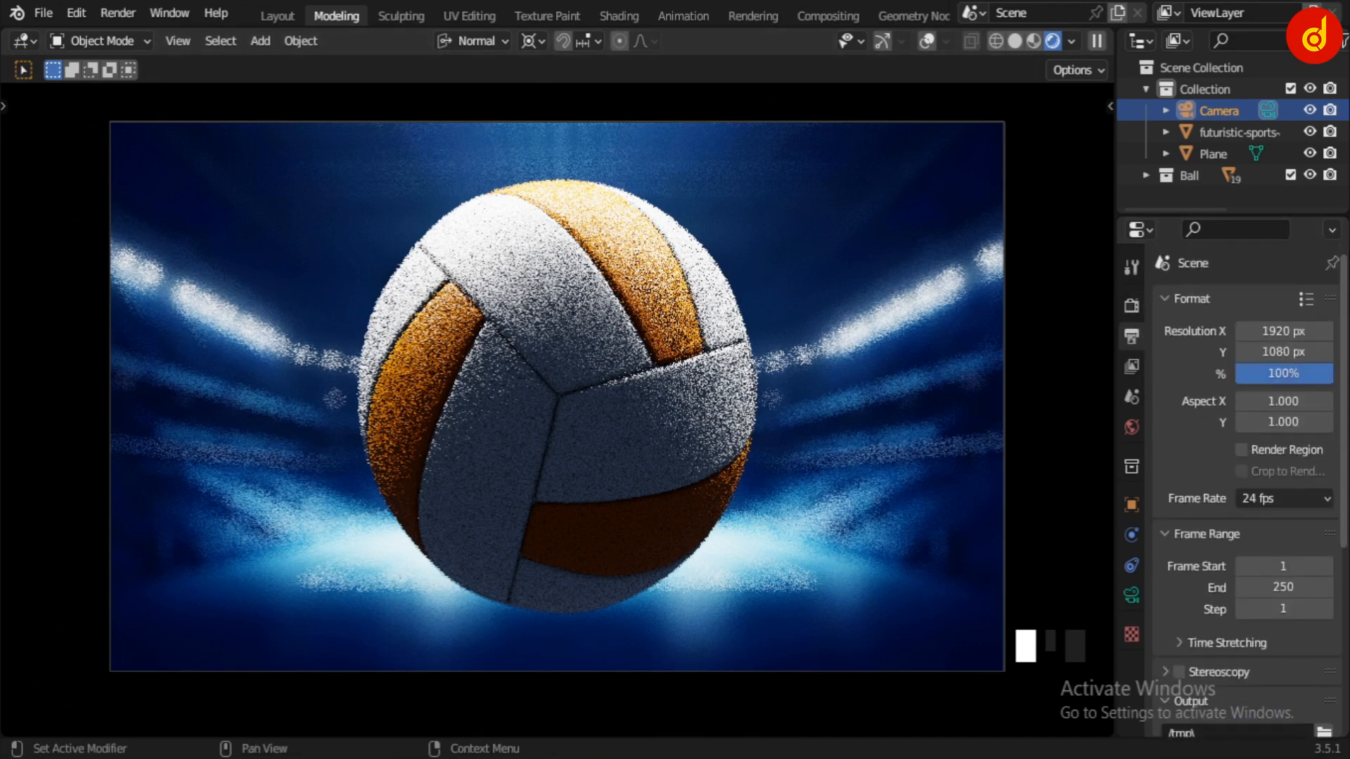
pyautogui.scroll(-8, 1244, 492)
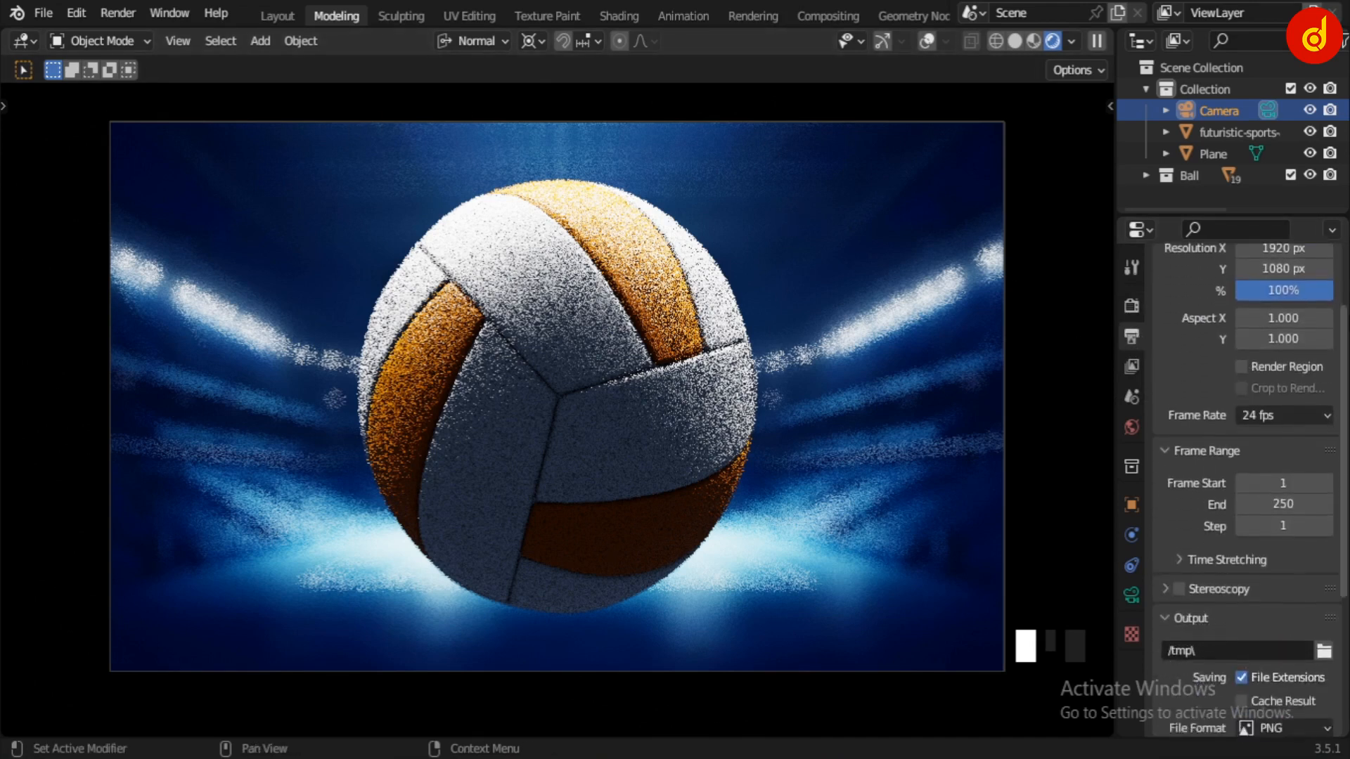
pyautogui.click(1132, 308)
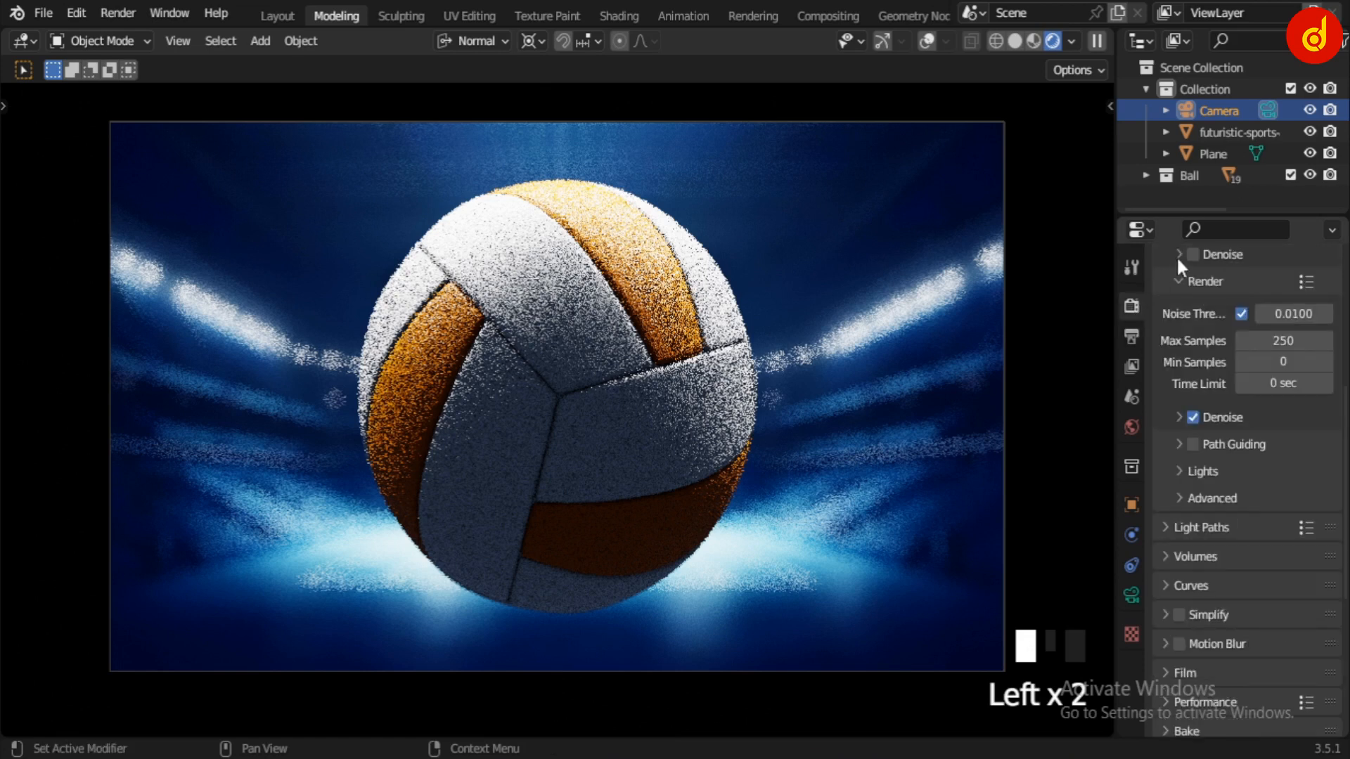